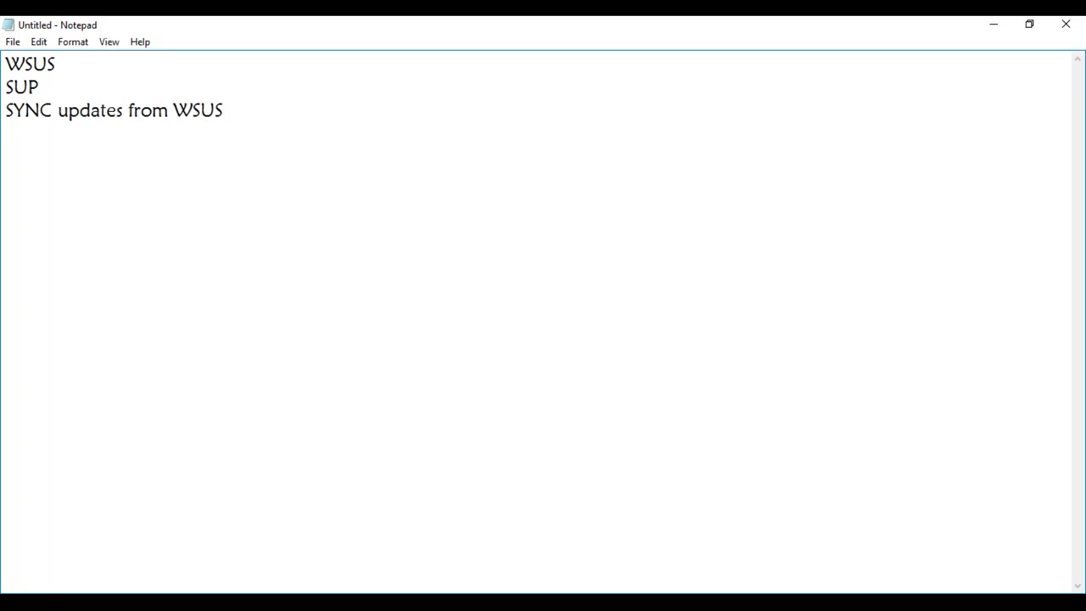
- Finish line 3 with 'to SUP --> WSUS got it from Microsoft Update Server' and add 'Metadata XML ( Only Info related to Updates)'
{"action": "type", "text": "to SUP --> WSU"}
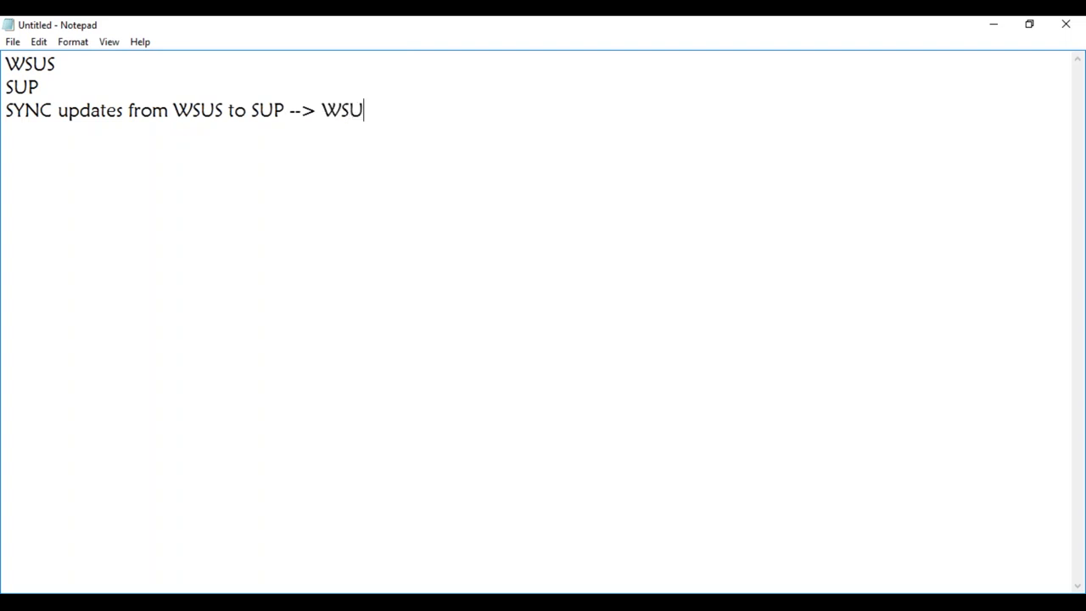
{"action": "type", "text": "S got it from "}
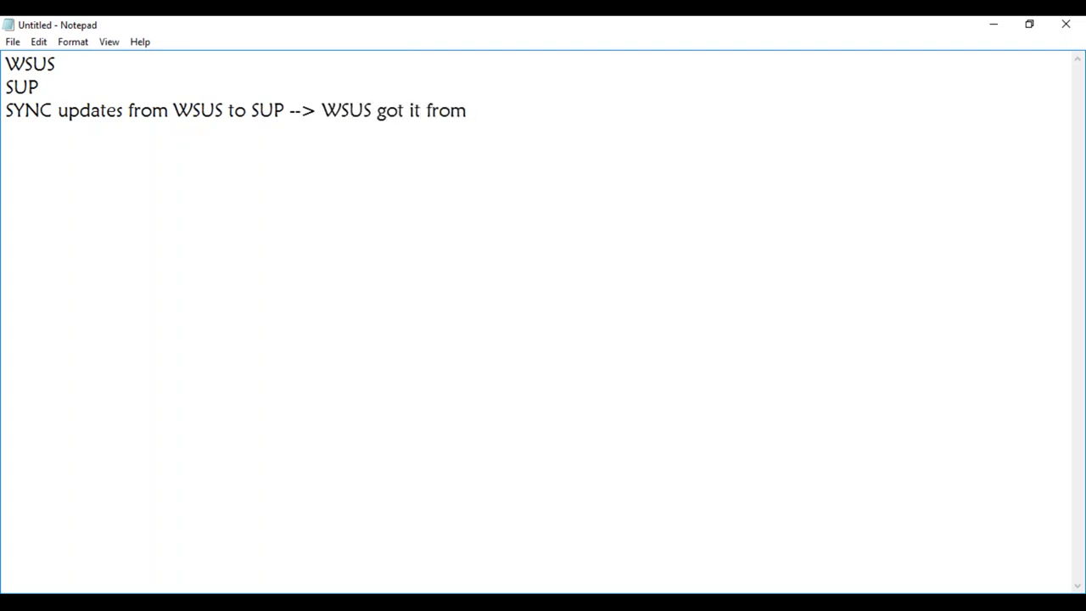
{"action": "type", "text": "Microsoft U"}
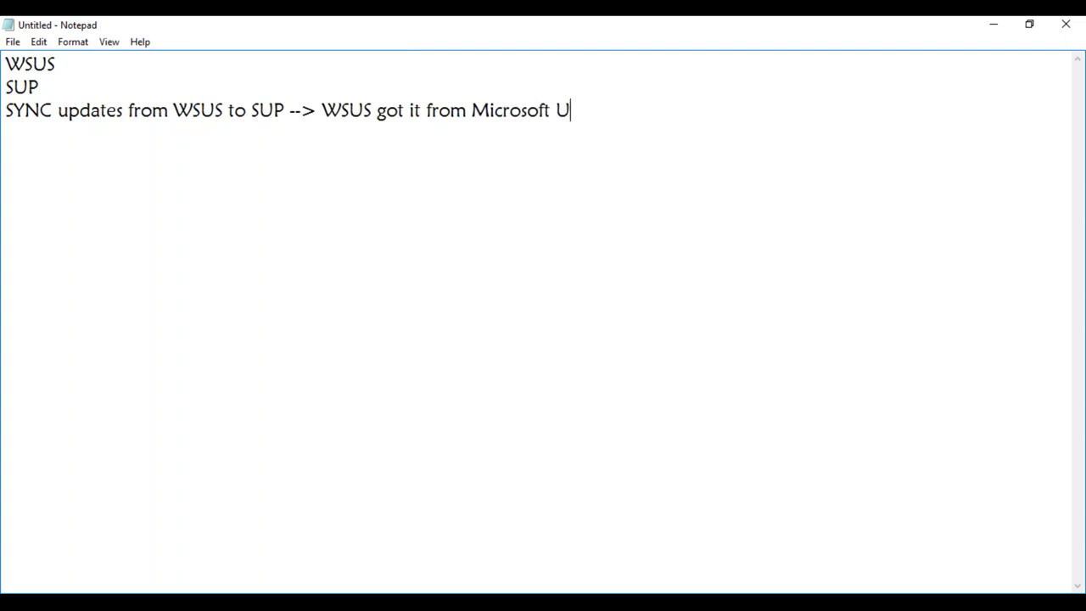
{"action": "type", "text": "pdate Server"}
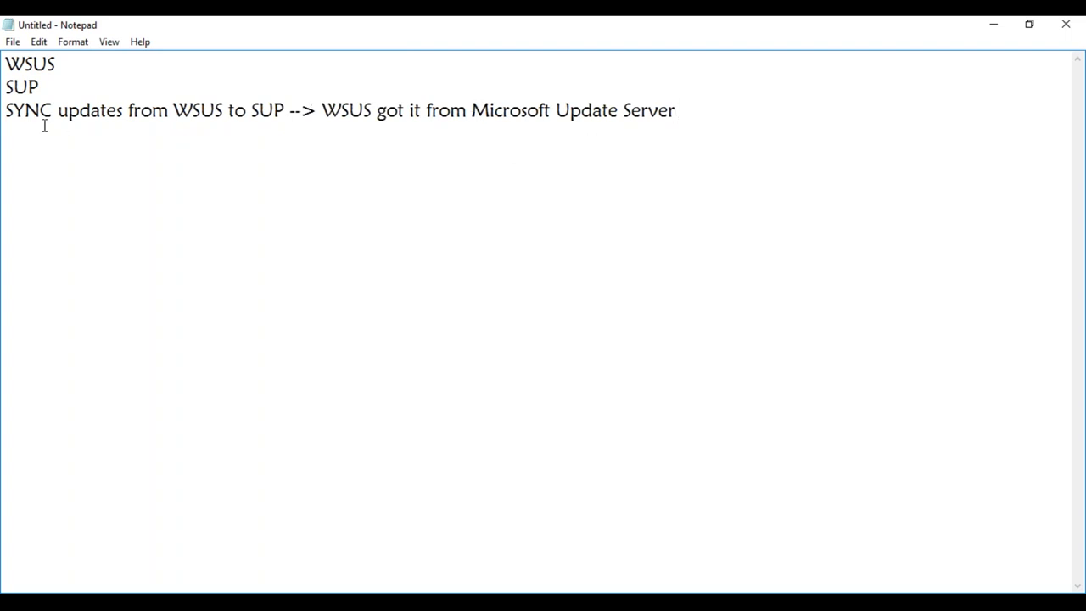
{"action": "key", "text": "Return"}
{"action": "type", "text": "Metadata "}
{"action": "type", "text": "XML"}
{"action": "type", "text": " ( Onl"}
{"action": "type", "text": "y Infor ="}
{"action": "key", "text": "BackSpace"}
{"action": "key", "text": "BackSpace"}
{"action": "key", "text": "BackSpace"}
{"action": "type", "text": "related to Updates)"}
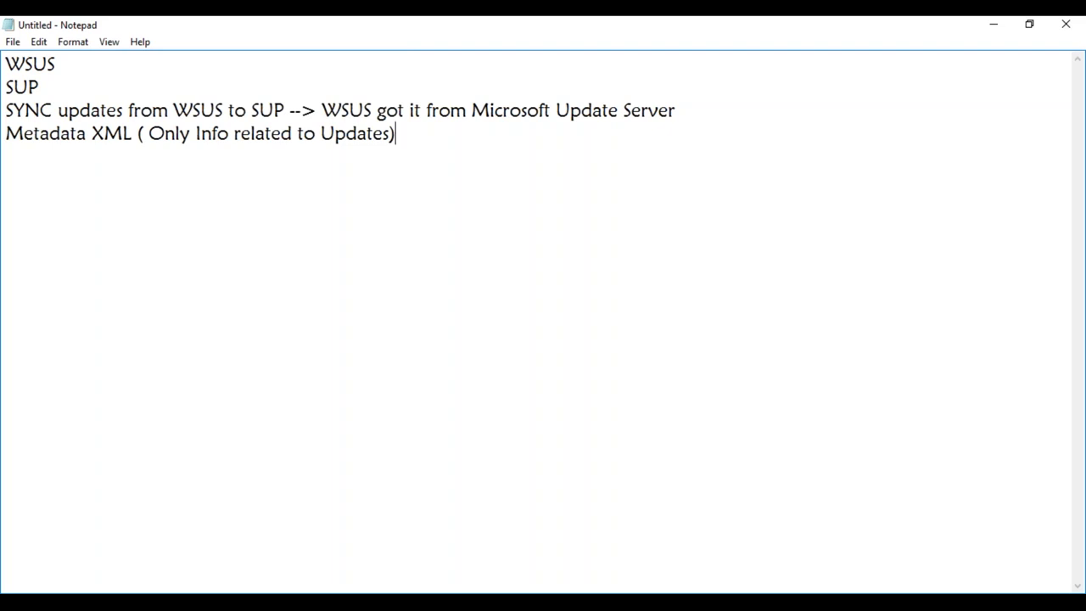
{"action": "left_click", "coordinate": [140, 547]}
- On the SCCM server, open File Explorer and navigate to E:\Source\Updates
{"action": "left_click", "coordinate": [194, 556]}
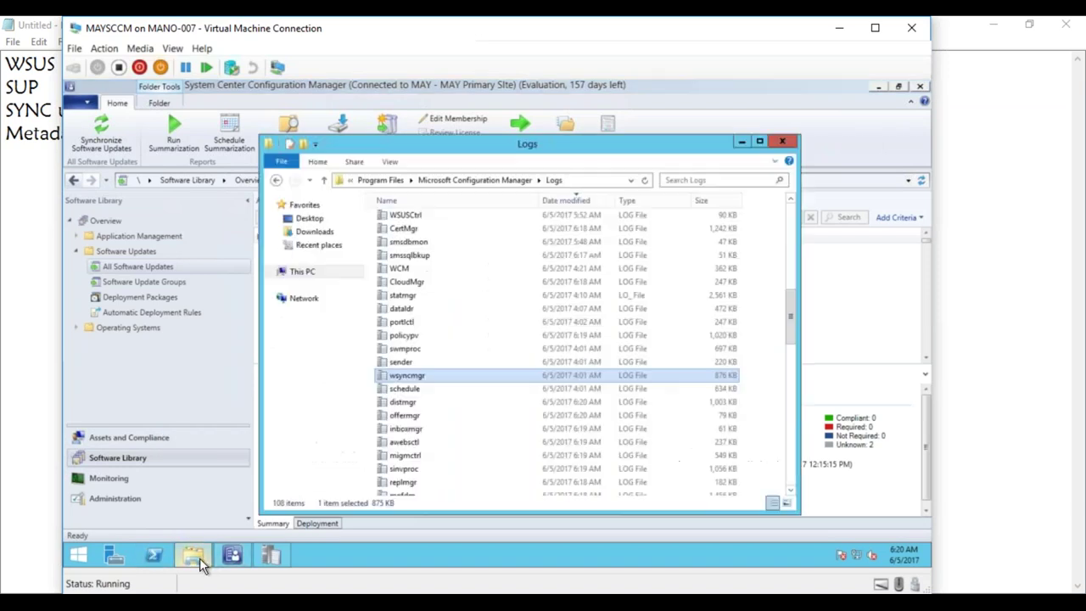
{"action": "left_click", "coordinate": [379, 180]}
{"action": "left_click", "coordinate": [303, 272]}
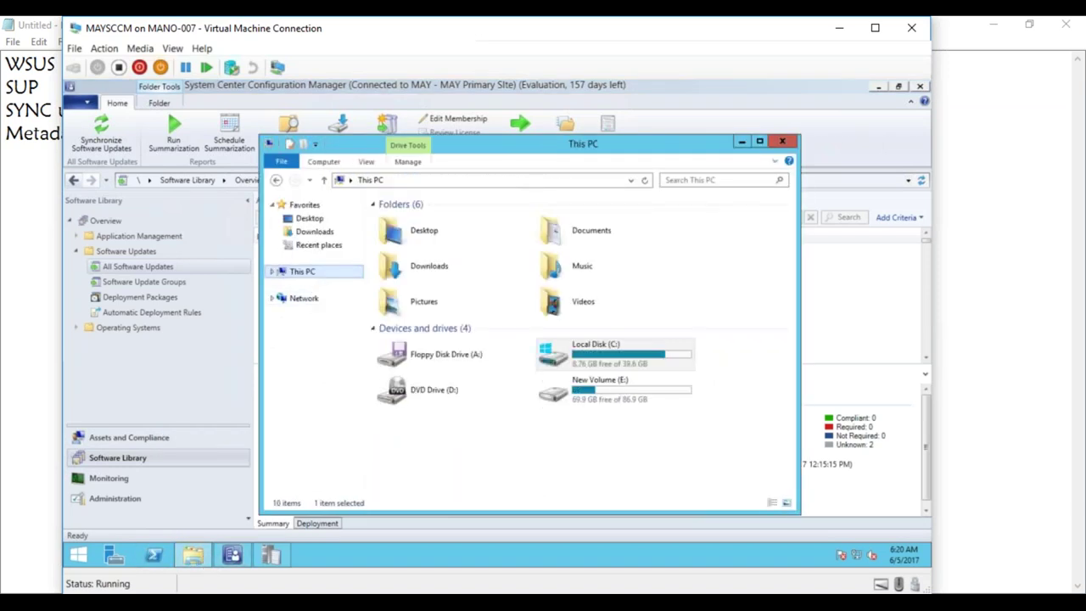
{"action": "left_click", "coordinate": [604, 396]}
{"action": "double_click", "coordinate": [605, 396]}
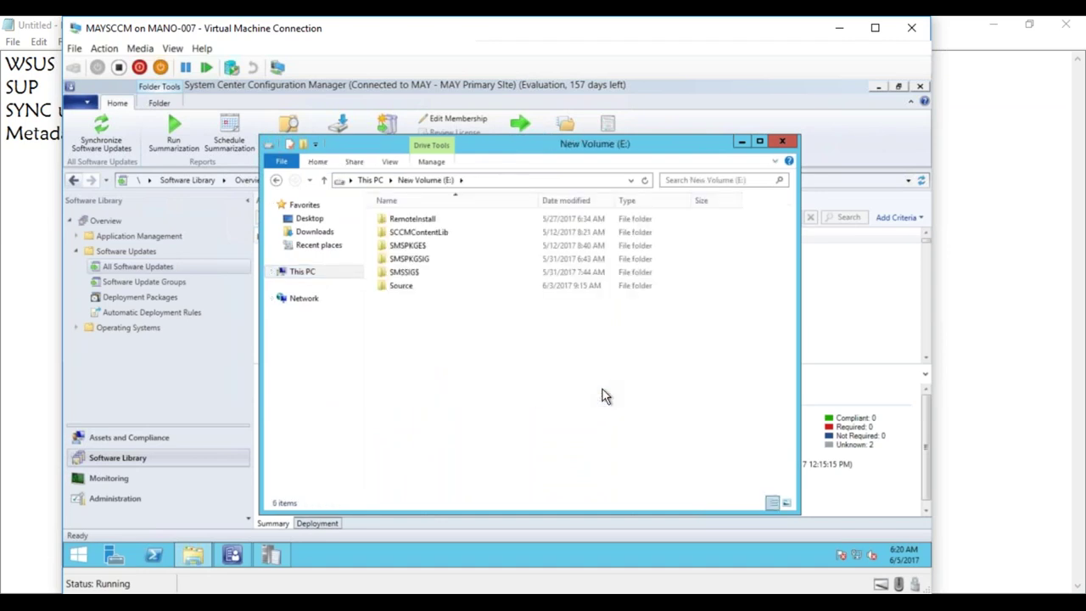
{"action": "double_click", "coordinate": [409, 287]}
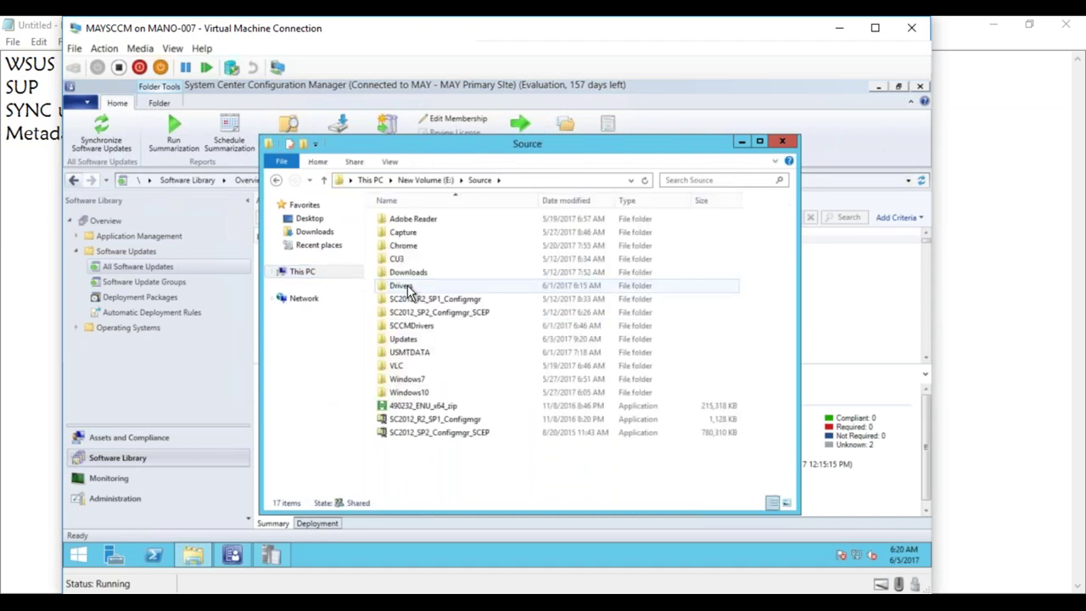
{"action": "double_click", "coordinate": [404, 340]}
- Browse WsusContent folders 90 and 70 and UpdateServicesPackages, then return to E:\Source
{"action": "left_click", "coordinate": [425, 236]}
{"action": "double_click", "coordinate": [424, 236]}
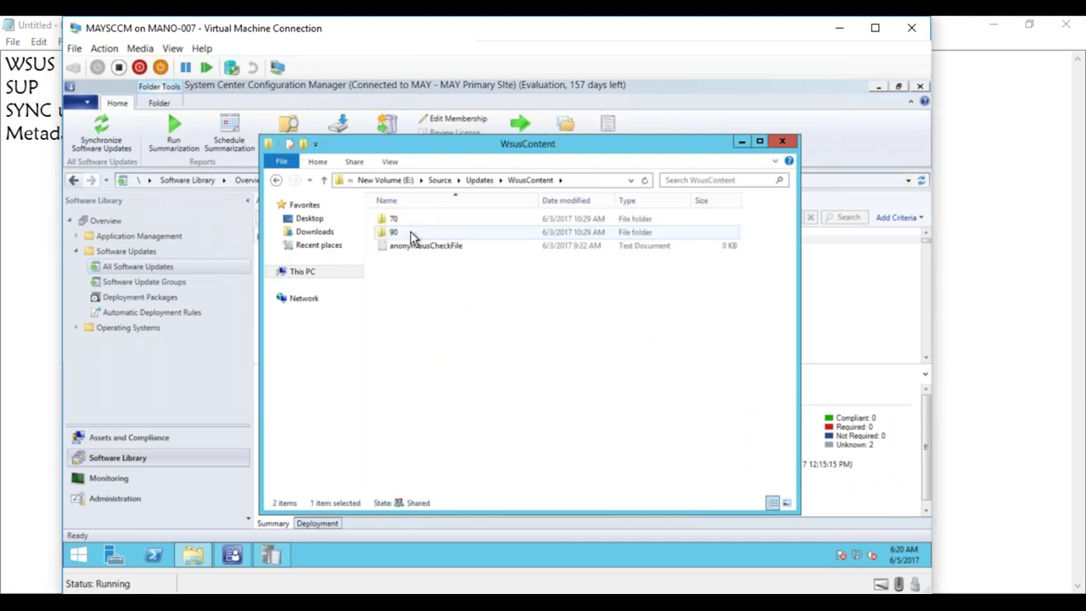
{"action": "double_click", "coordinate": [410, 234]}
{"action": "left_click", "coordinate": [517, 179]}
{"action": "double_click", "coordinate": [447, 220]}
{"action": "left_click", "coordinate": [509, 180]}
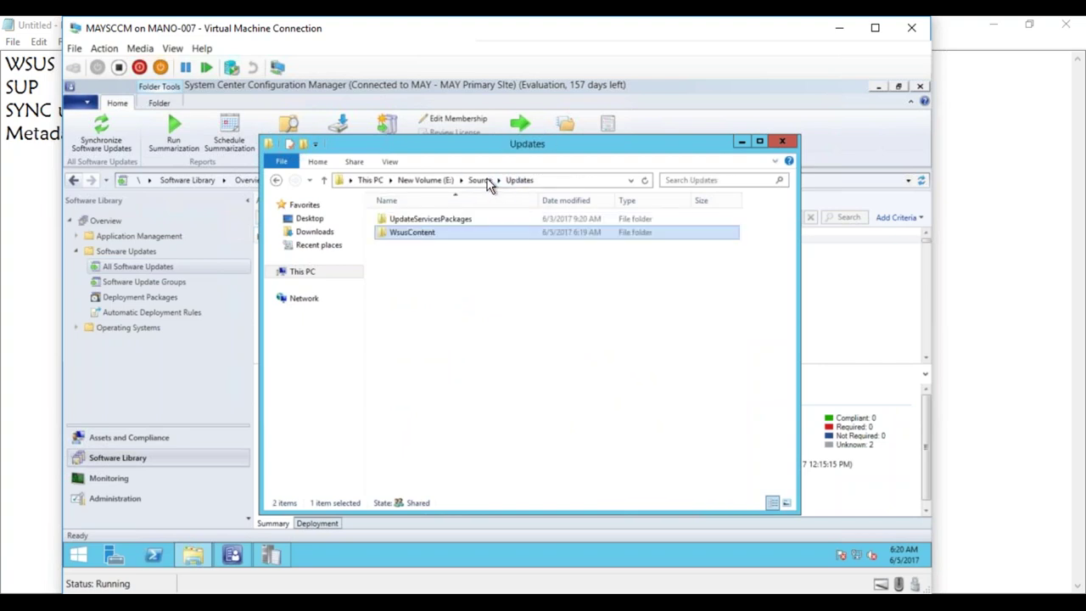
{"action": "double_click", "coordinate": [437, 222]}
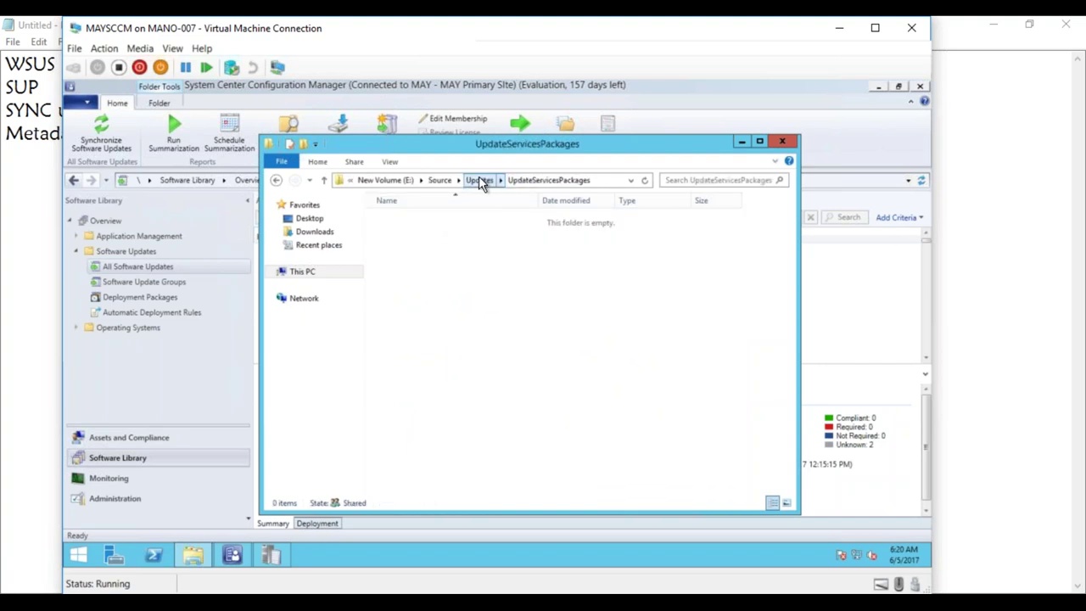
{"action": "left_click", "coordinate": [481, 182]}
{"action": "double_click", "coordinate": [405, 235]}
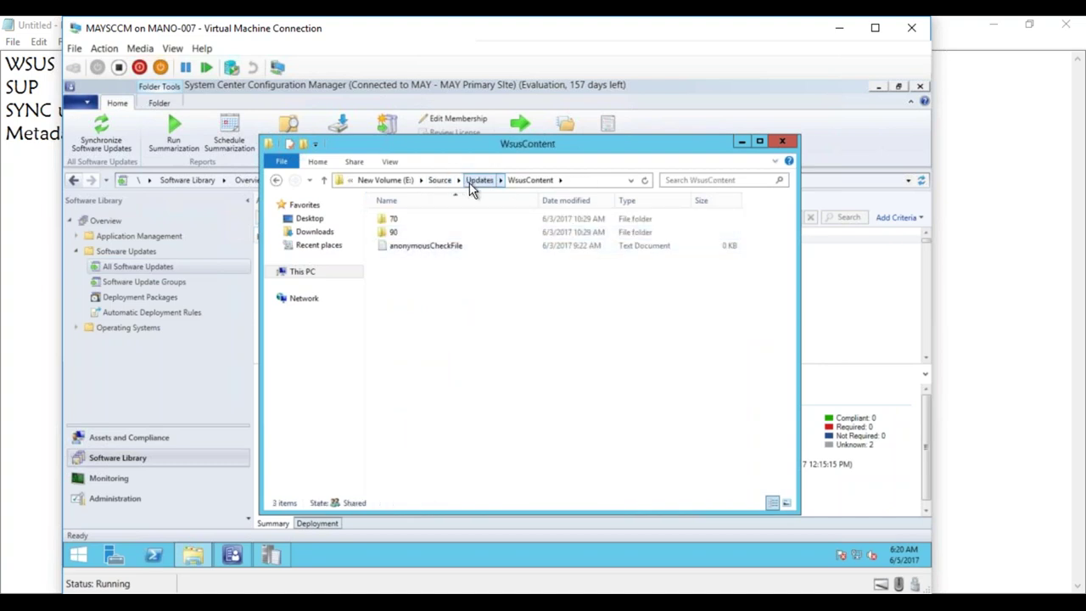
{"action": "left_click", "coordinate": [443, 183]}
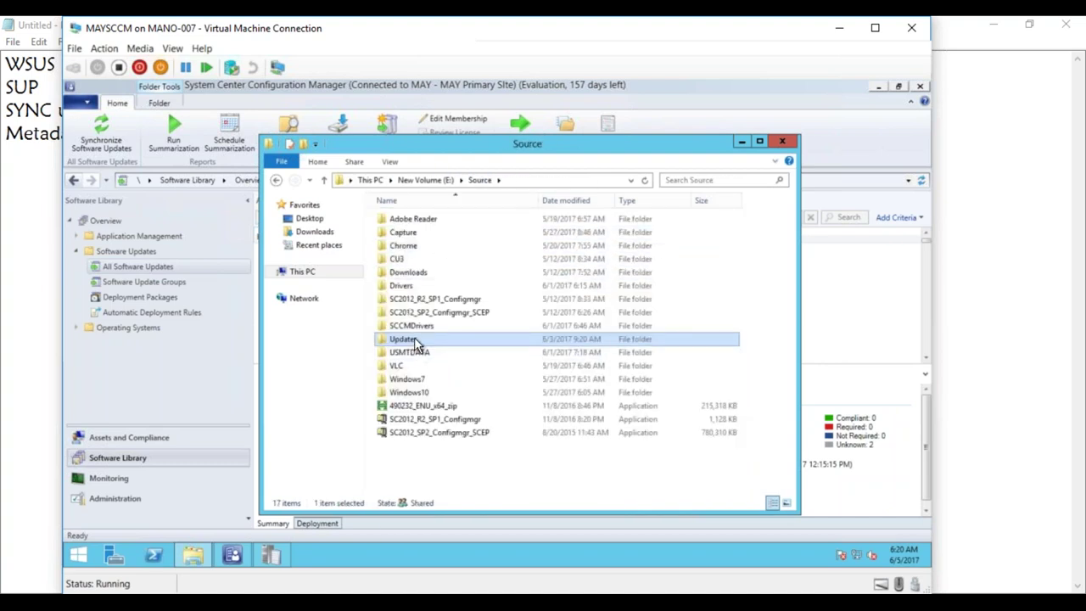
{"action": "right_click", "coordinate": [415, 340]}
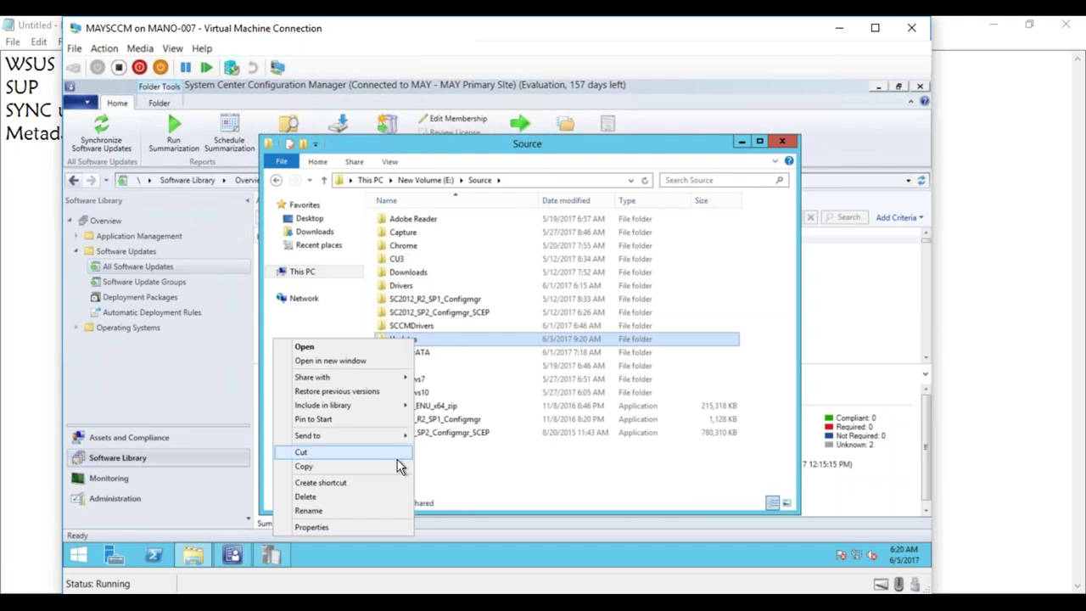
- Review the Updates folder's properties twice without changes, then return to Notepad
{"action": "left_click", "coordinate": [368, 528]}
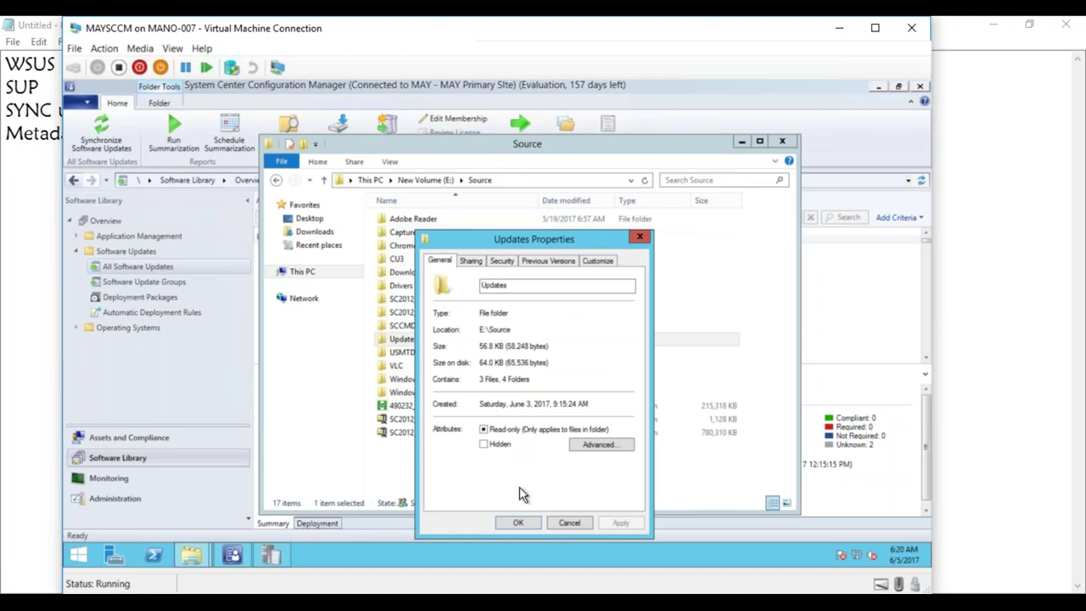
{"action": "left_click", "coordinate": [558, 524]}
{"action": "left_click_drag", "start_coordinate": [535, 145], "coordinate": [658, 70]}
{"action": "right_click", "coordinate": [268, 280]}
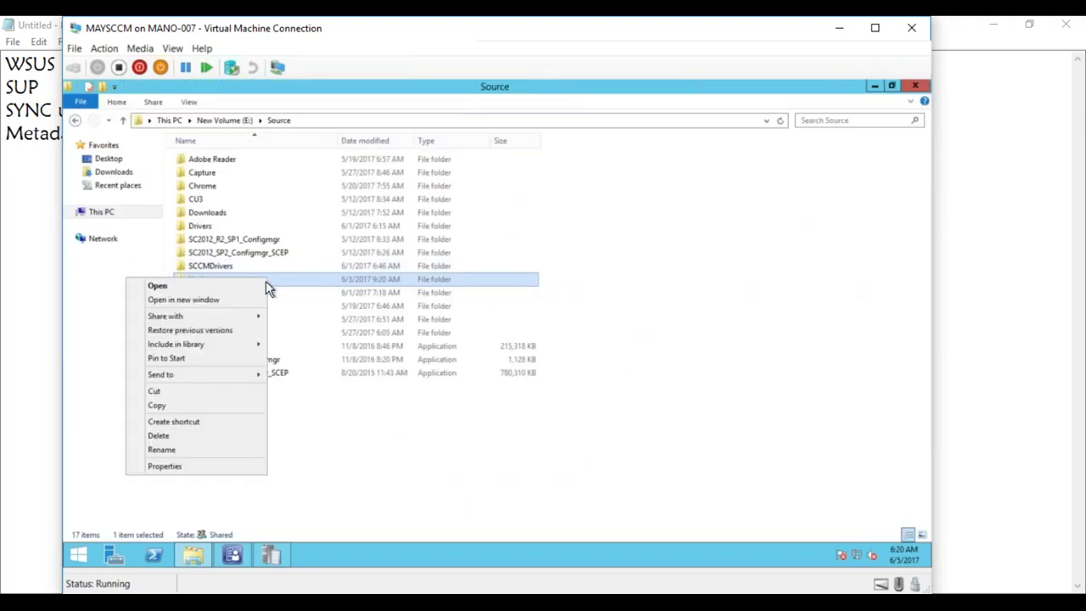
{"action": "left_click", "coordinate": [209, 469]}
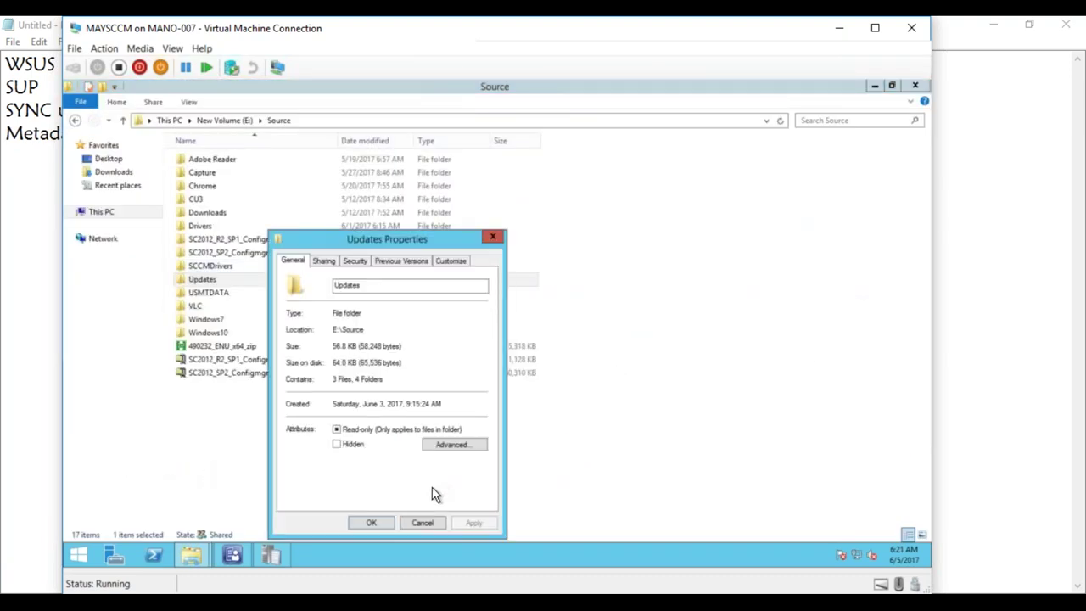
{"action": "left_click", "coordinate": [422, 522]}
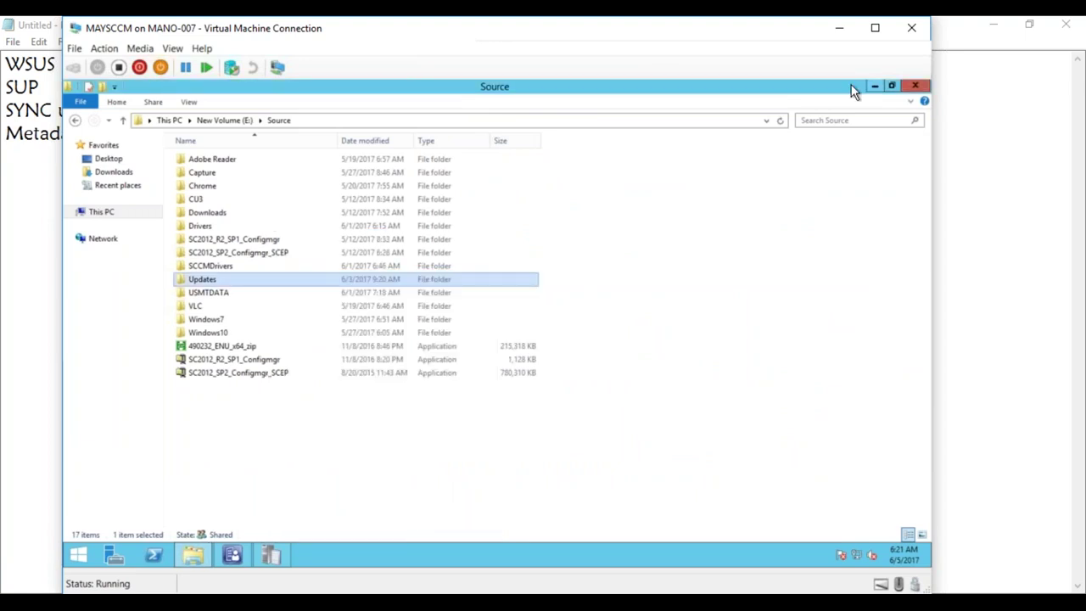
{"action": "key", "text": "alt+Tab"}
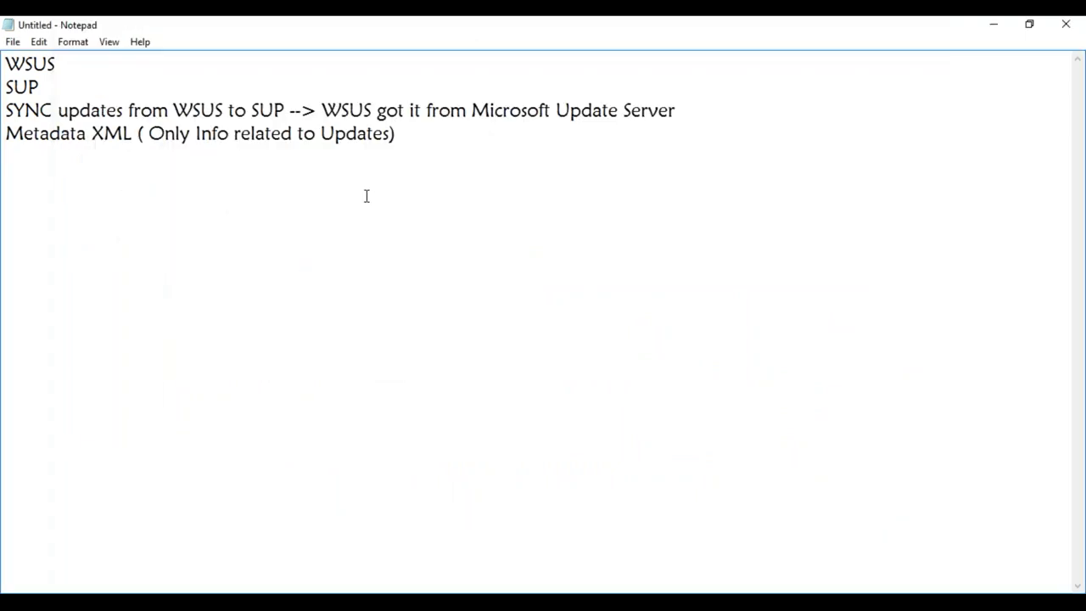
- Add the line 'The client machines will run Scan Cycle' below the notes
{"action": "left_click", "coordinate": [419, 136]}
{"action": "key", "text": "Return"}
{"action": "type", "text": "THe"}
{"action": "key", "text": "BackSpace"}
{"action": "key", "text": "BackSpace"}
{"action": "type", "text": "he client machines "}
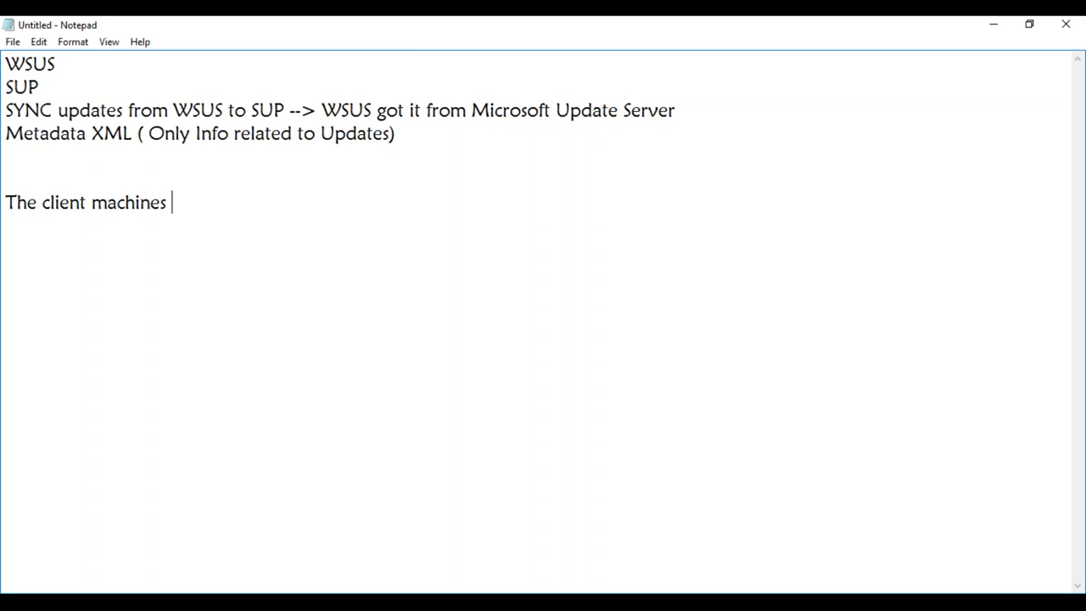
{"action": "type", "text": "will run Scan Cycle"}
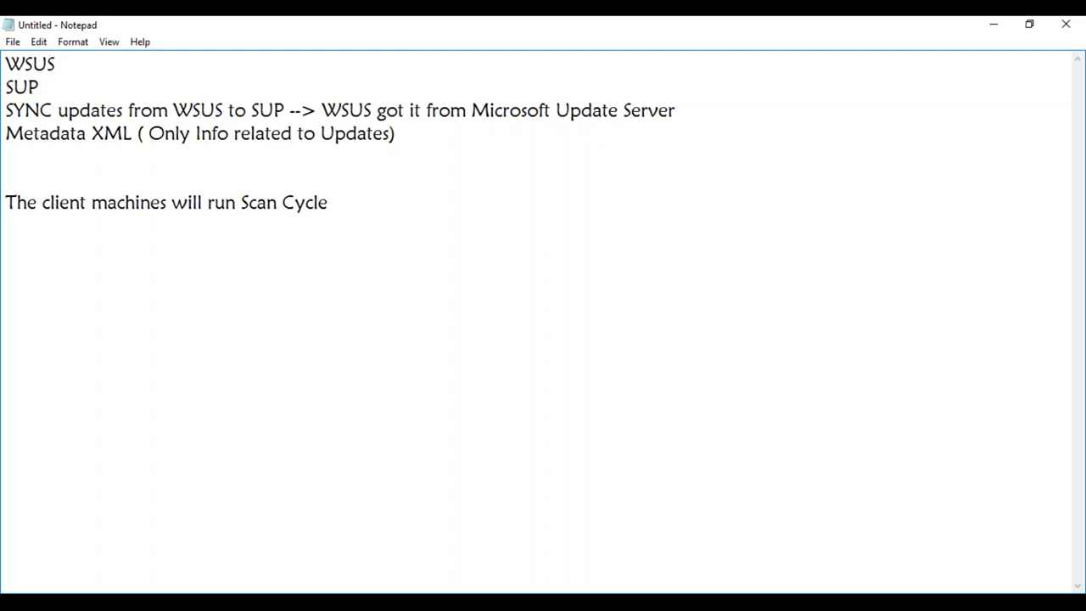
- Prefix the Metadata XML line with '~660 patches :'
{"action": "left_click", "coordinate": [407, 135]}
{"action": "left_click", "coordinate": [9, 135]}
{"action": "type", "text": "~660 patches :"}
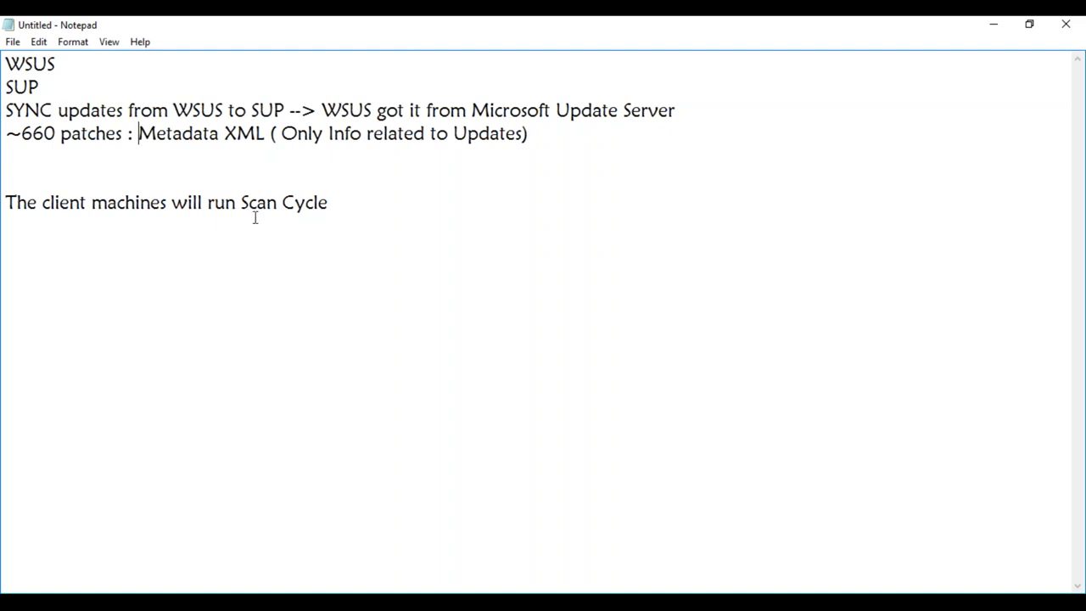
- Add 'Downloads XML file and scan and compare with the XML : Required/NRequired' below Scan Cycle
{"action": "left_click", "coordinate": [361, 205]}
{"action": "key", "text": "Return"}
{"action": "type", "text": "Downloads XML file"}
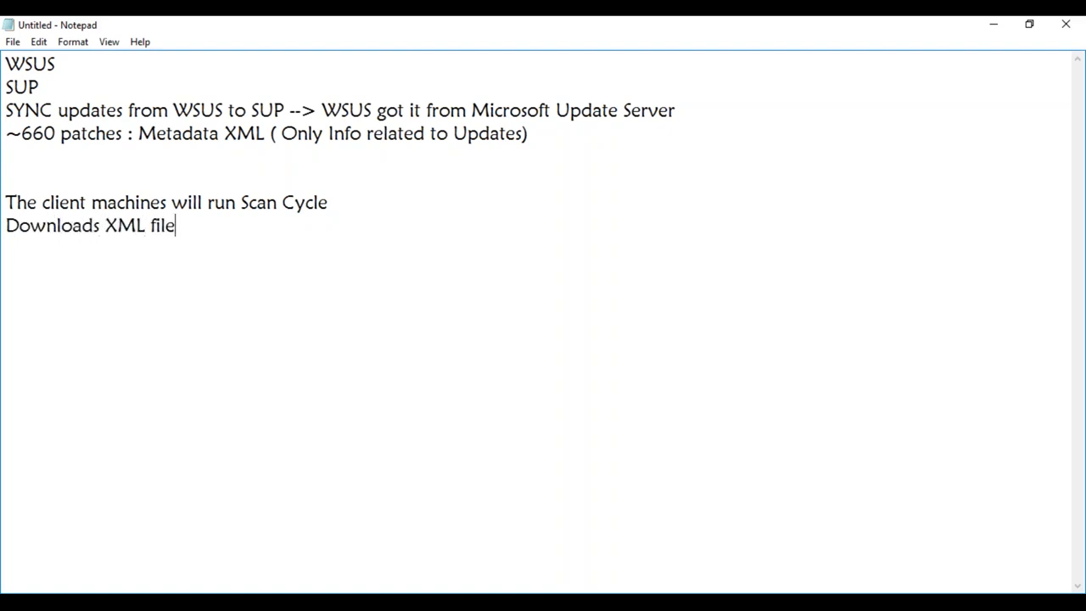
{"action": "type", "text": " and"}
{"action": "type", "text": "scan and "}
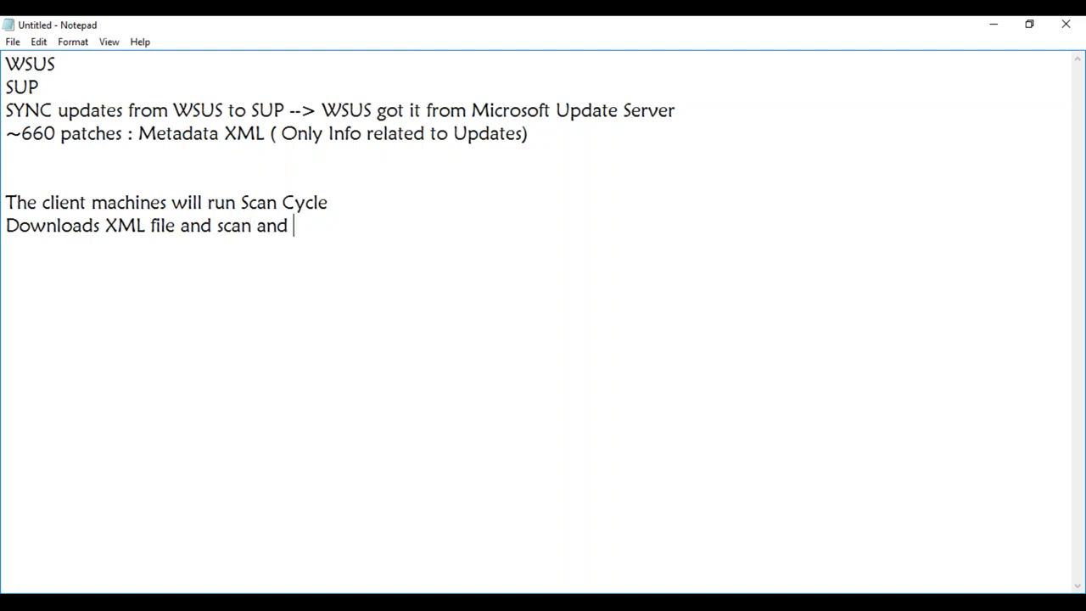
{"action": "type", "text": "compare "}
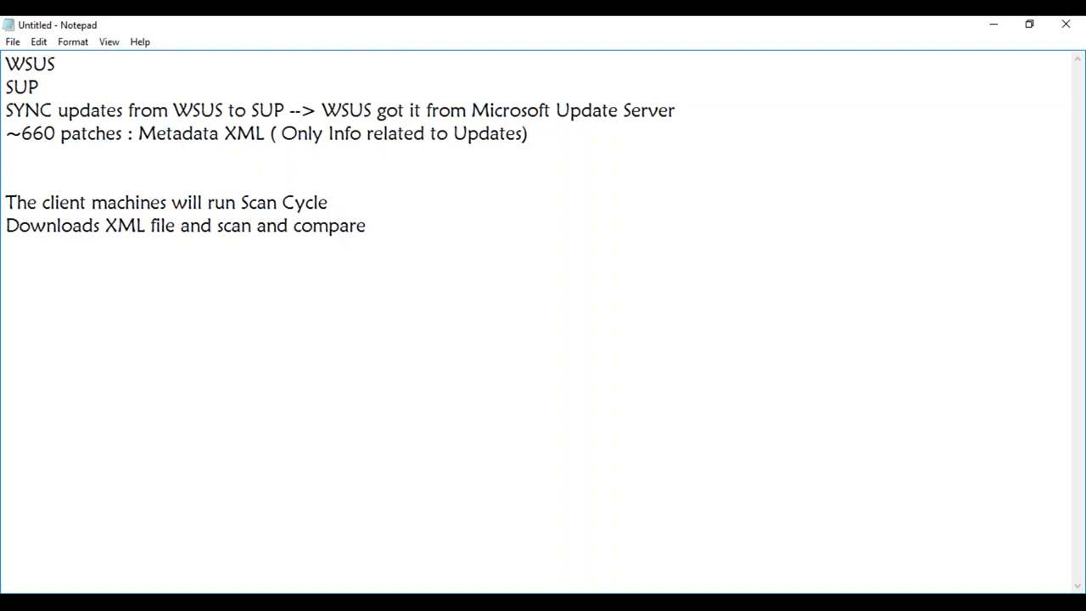
{"action": "type", "text": "with the "}
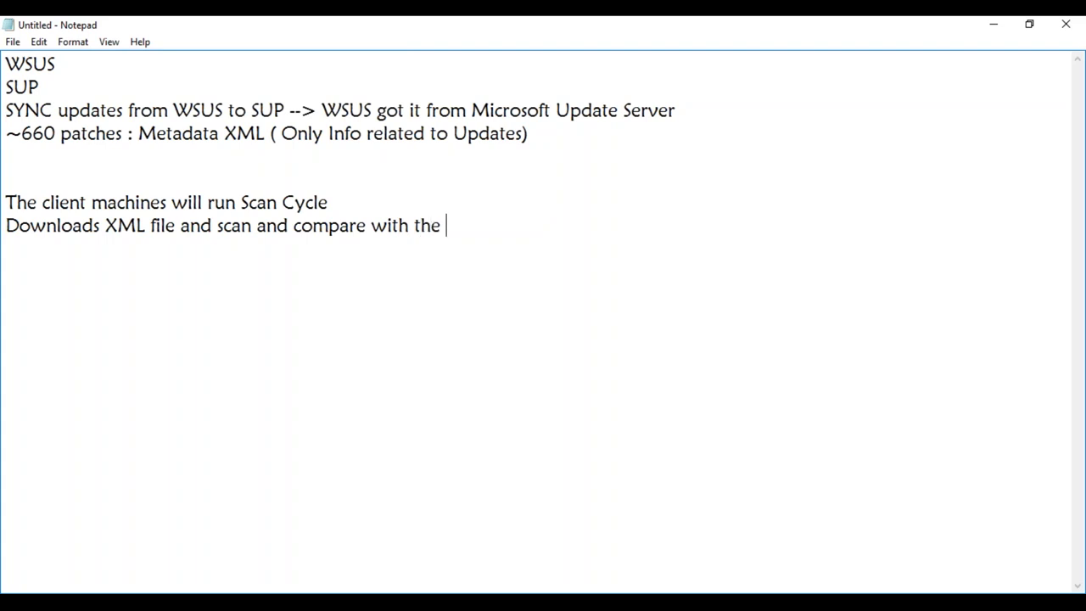
{"action": "type", "text": "XML :"}
{"action": "type", "text": "Req"}
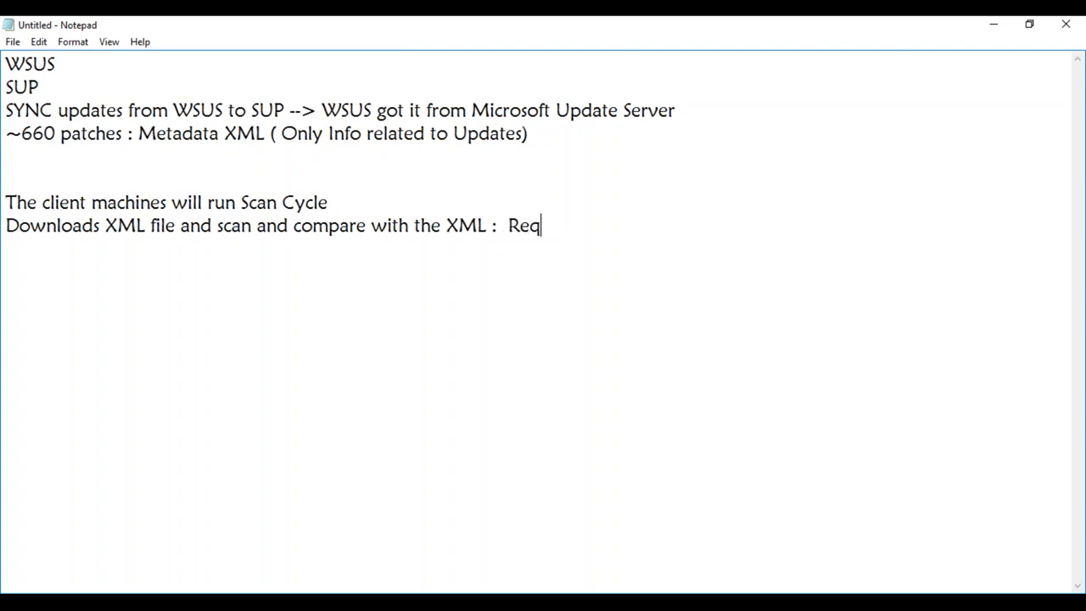
{"action": "type", "text": "uired/NRequired"}
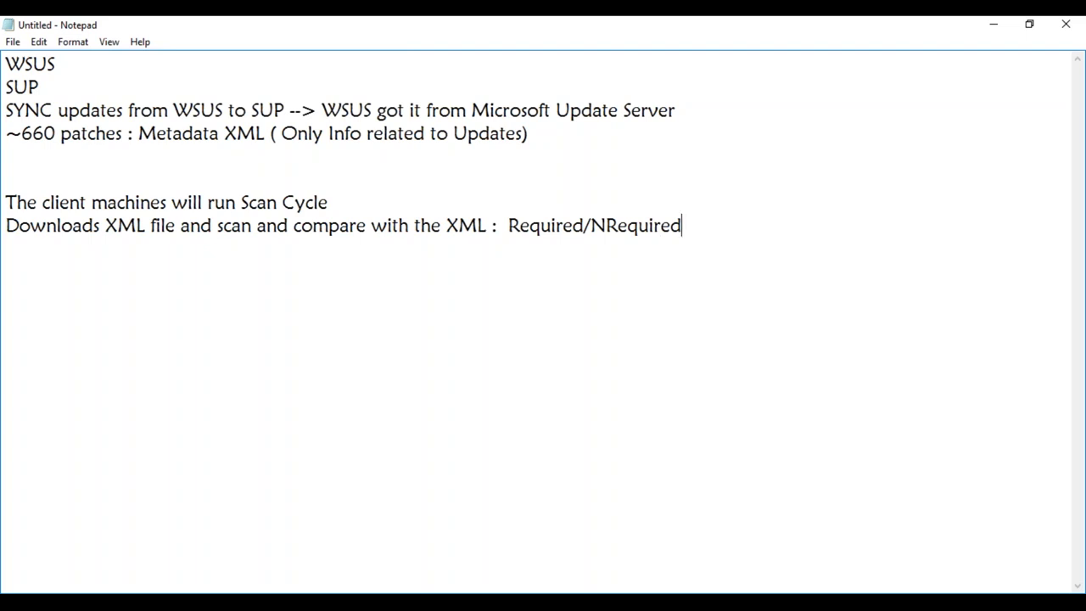
{"action": "key", "text": "Return"}
- Add 'Software Update Group ( Select all Required Patches and create a SUG)' and 'Deploy it to a Collection'
{"action": "type", "text": "Software Up"}
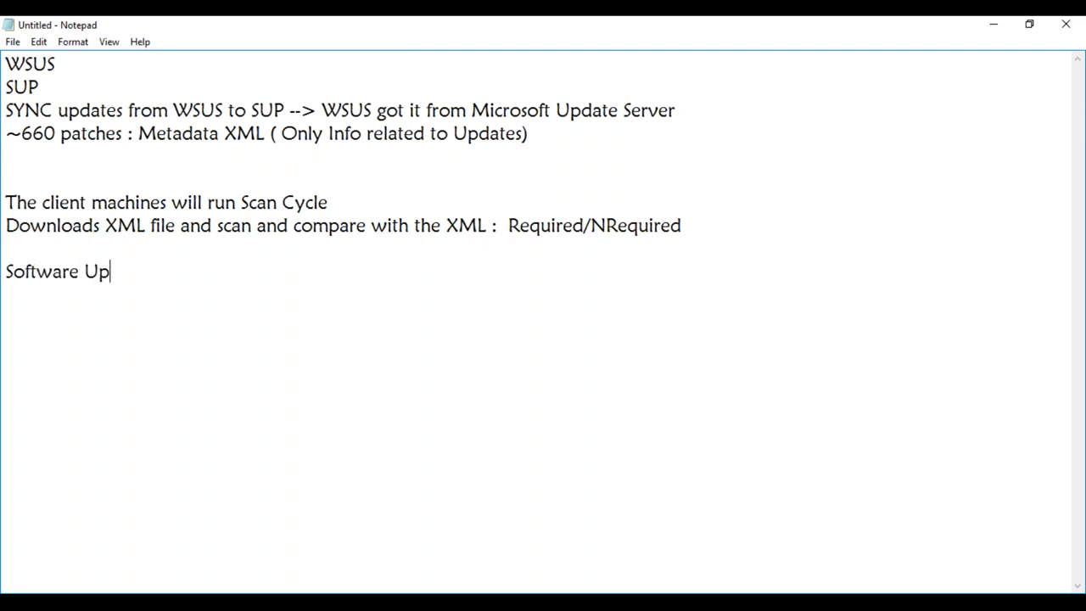
{"action": "type", "text": "date Group"}
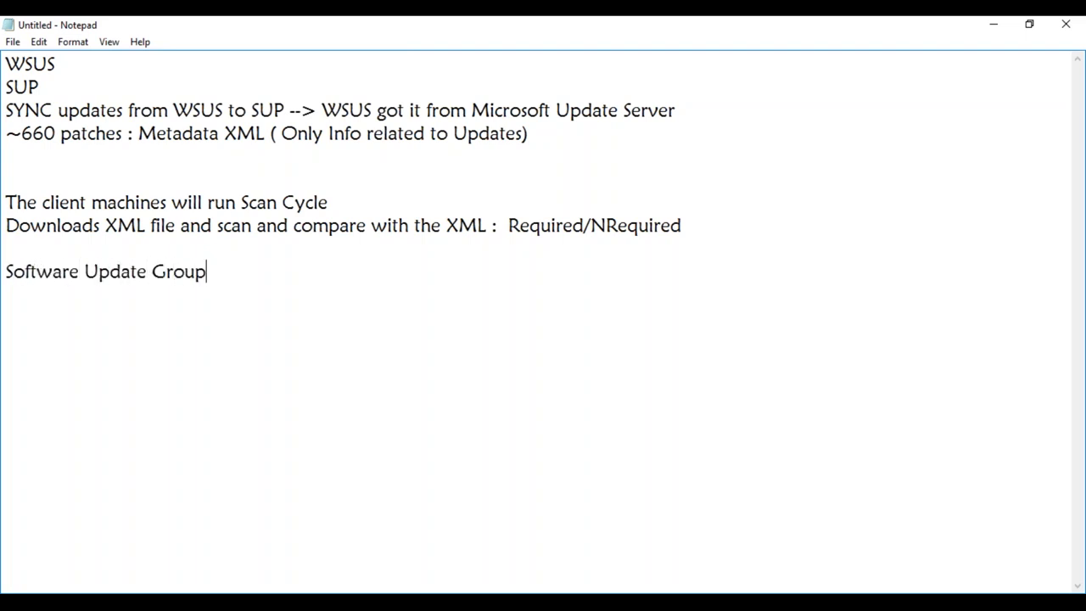
{"action": "type", "text": " ( Select all"}
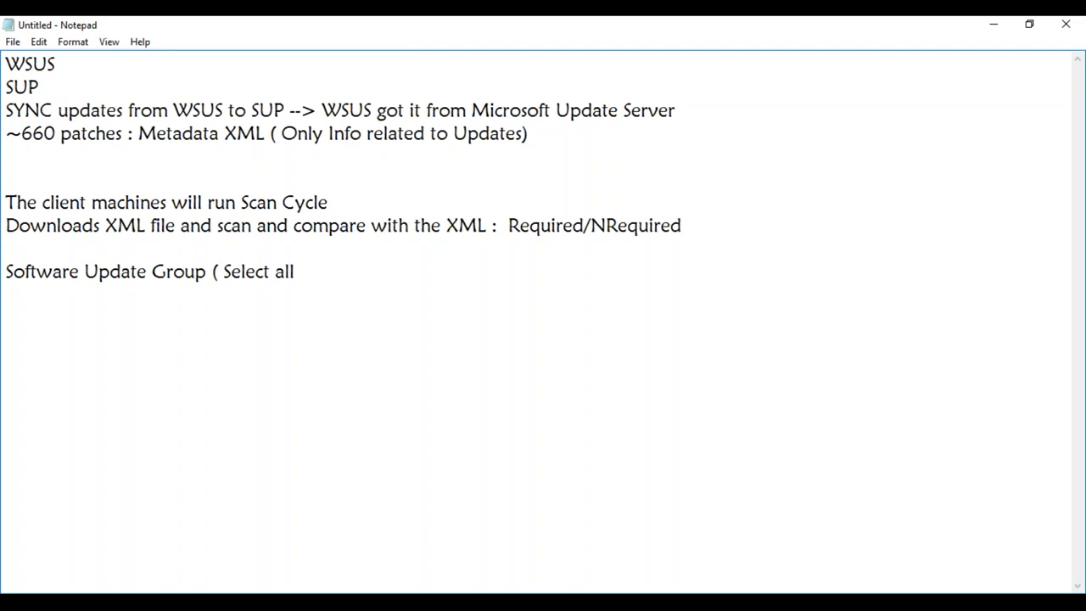
{"action": "type", "text": " Required "}
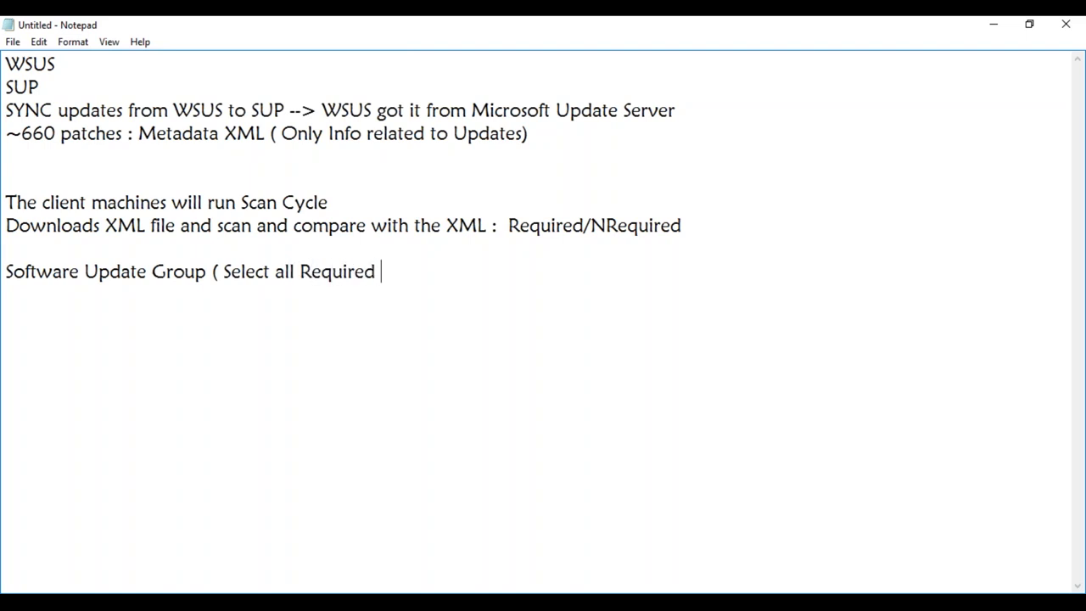
{"action": "type", "text": "Patches and create a SUG)"}
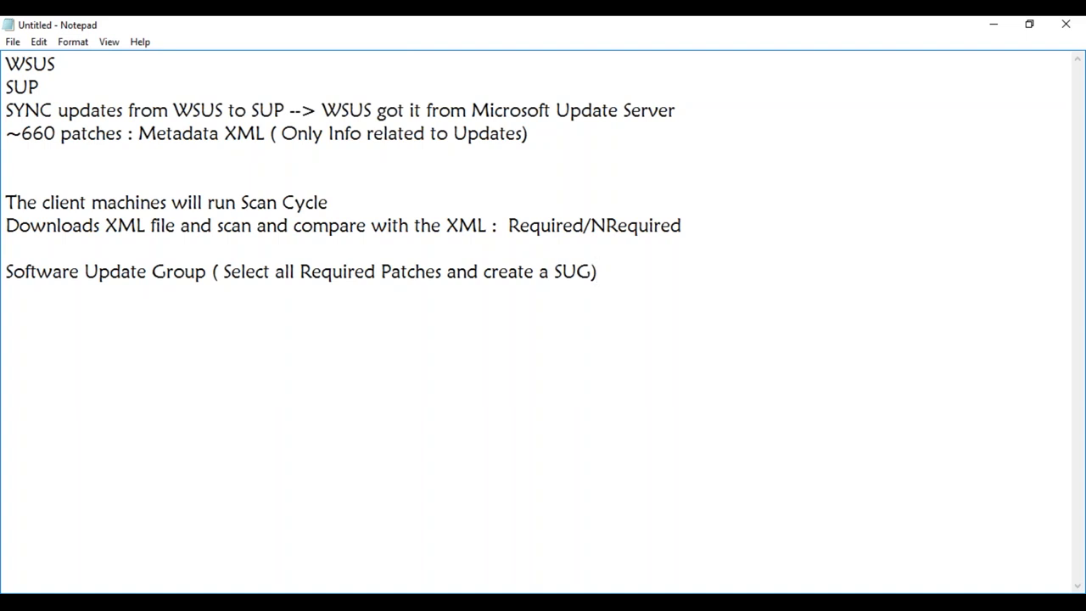
{"action": "key", "text": "Return"}
{"action": "type", "text": "Deploy it to a "}
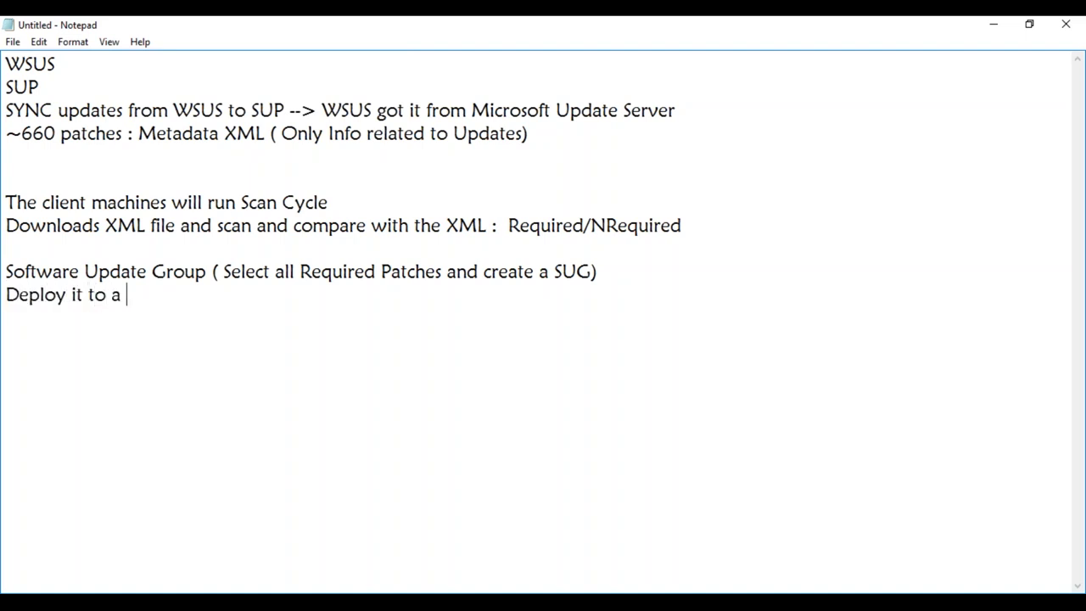
{"action": "type", "text": "Collection"}
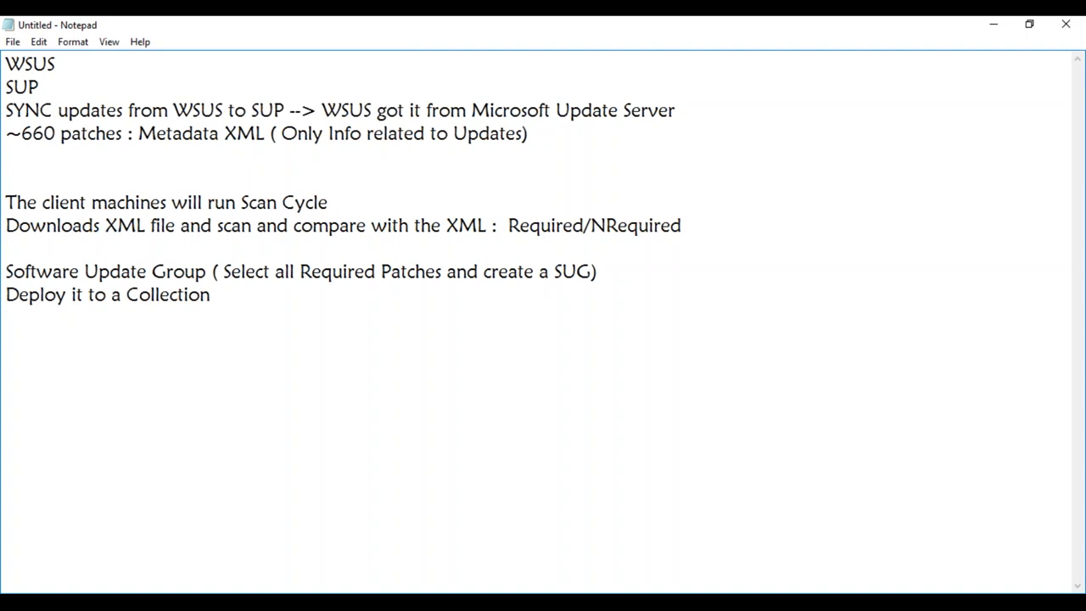
- Add indented sub-steps 'Download the patches' and 'Deployment Package' under the collection line
{"action": "key", "text": "Tab"}
{"action": "type", "text": "Download "}
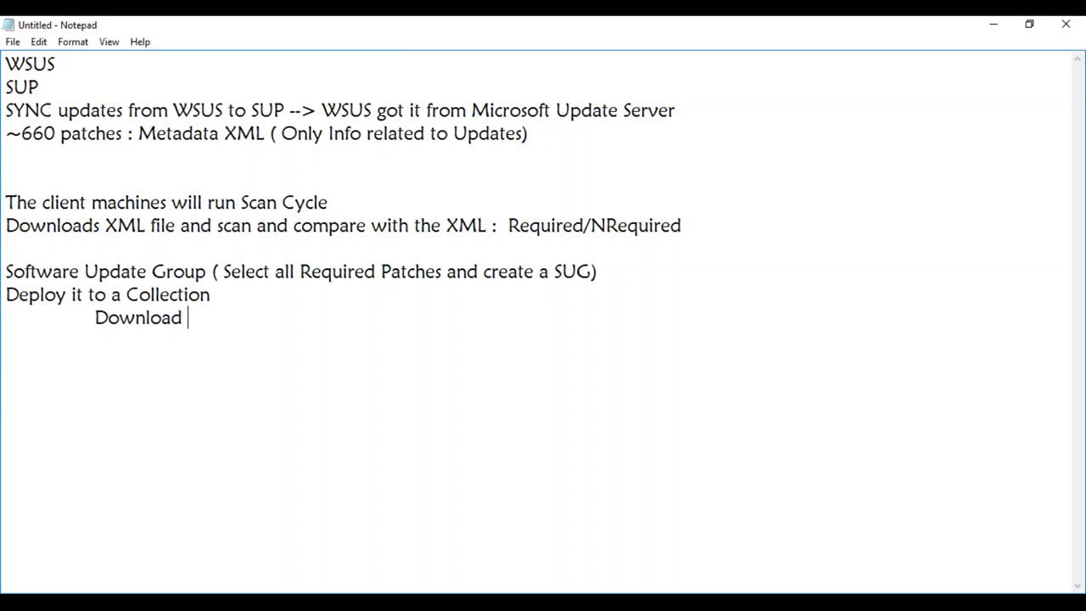
{"action": "type", "text": "the patches"}
{"action": "key", "text": "Return"}
{"action": "key", "text": "Tab"}
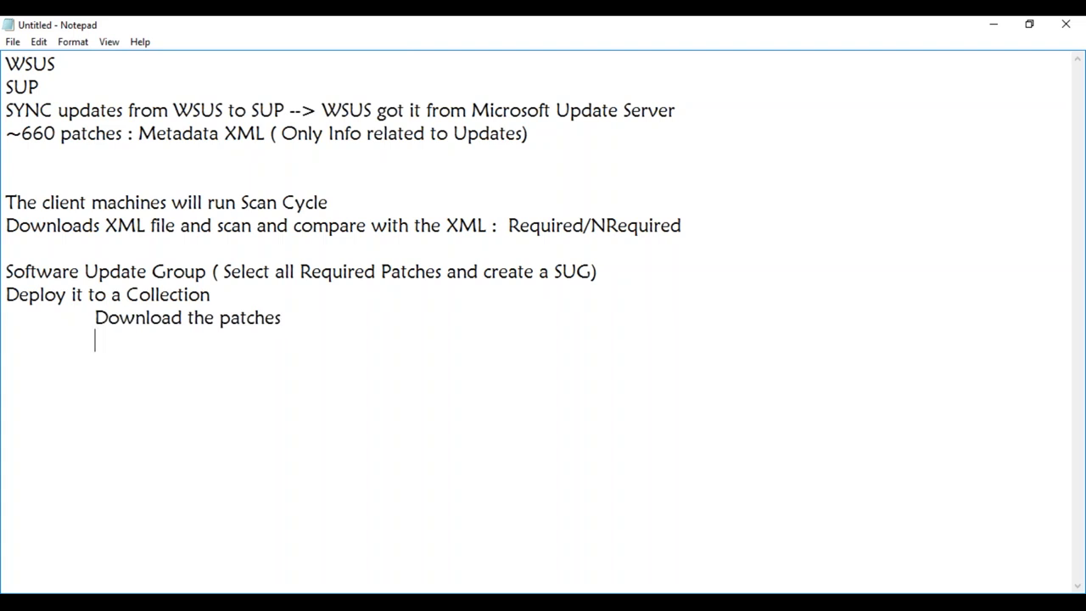
{"action": "type", "text": "Deployment Package"}
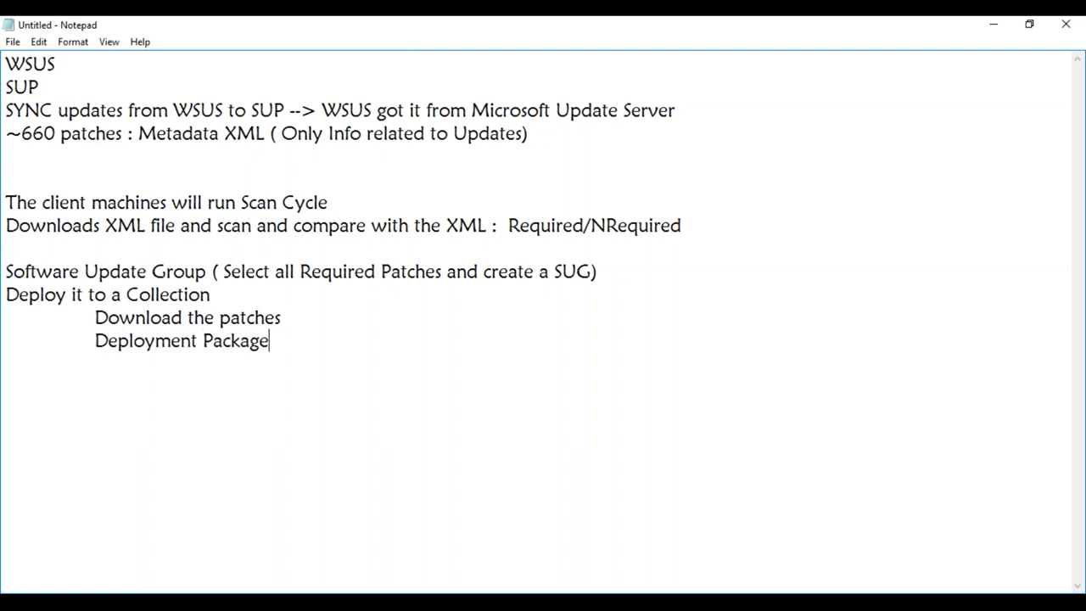
- Add 'Distribute it to DP' and 'Deploy to Collection', then start 'ON the client machine'
{"action": "key", "text": "Return"}
{"action": "type", "text": "Distribute i"}
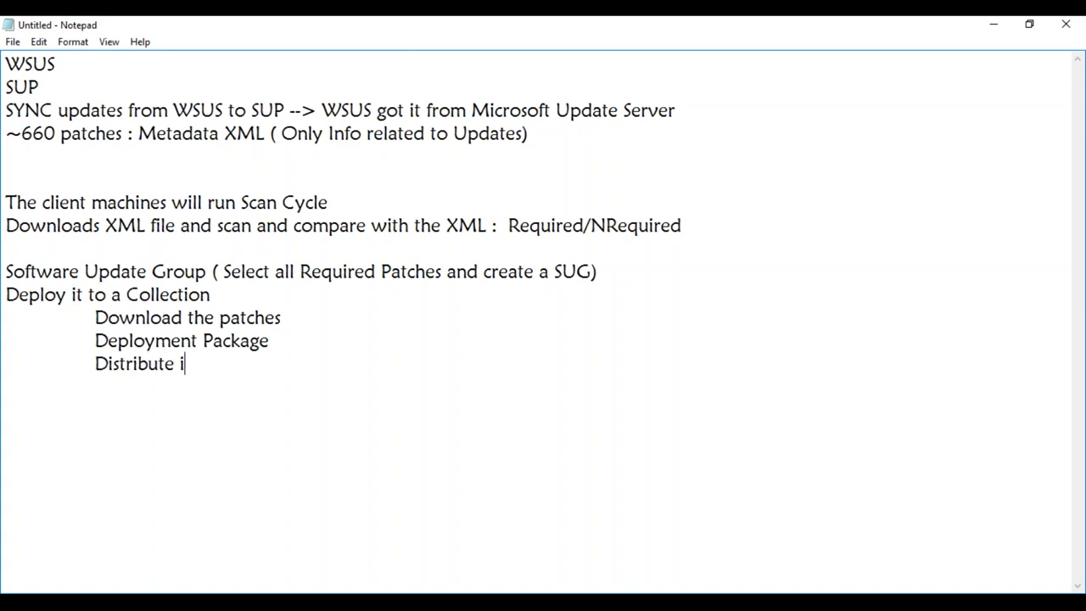
{"action": "type", "text": "t to DP"}
{"action": "key", "text": "Tab"}
{"action": "type", "text": "Deploy to"}
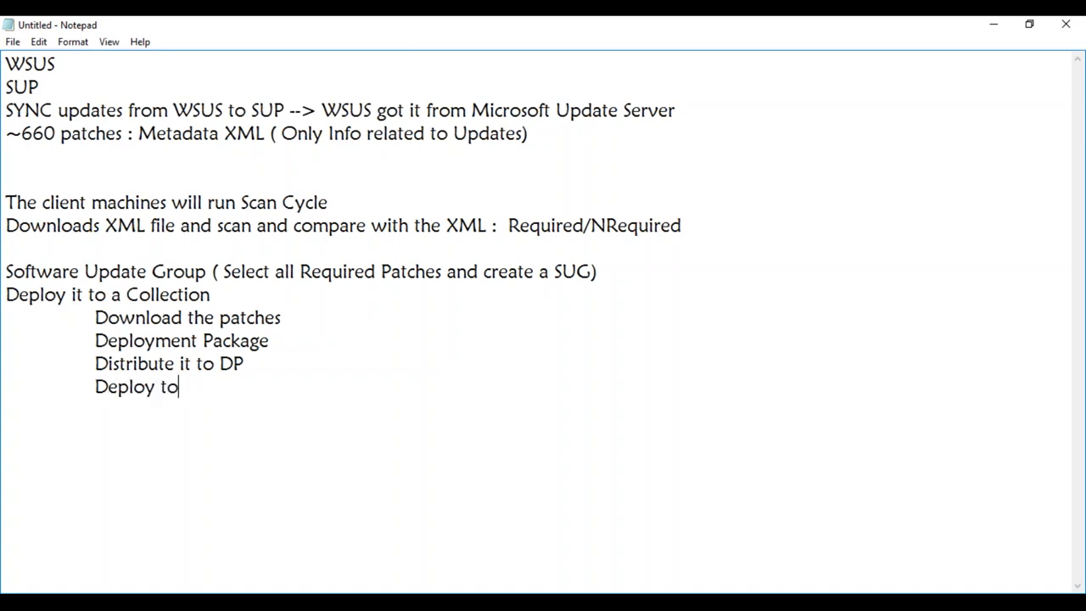
{"action": "type", "text": " Collection"}
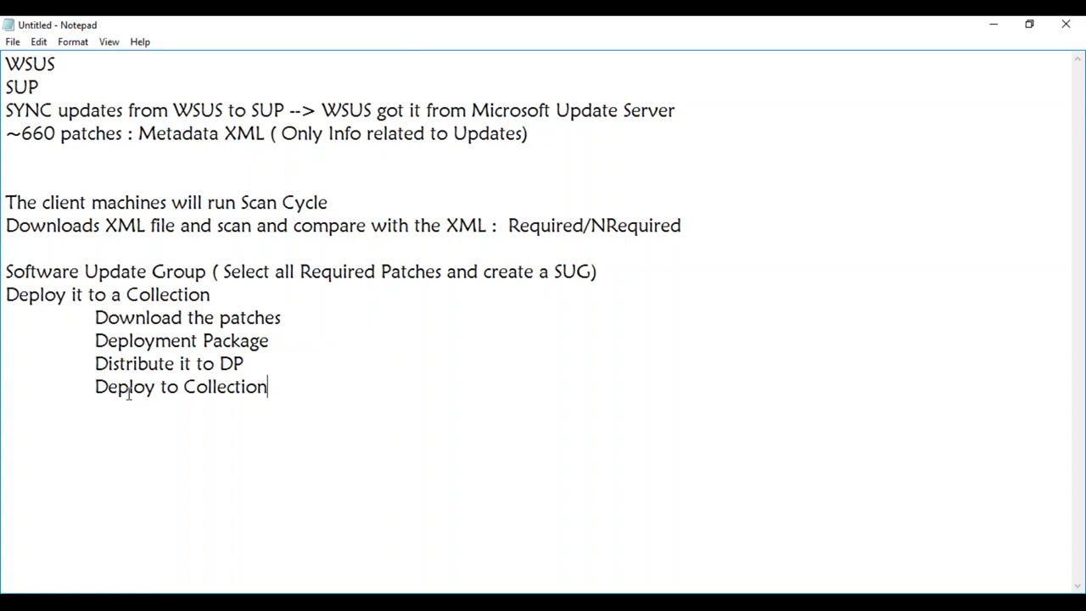
{"action": "key", "text": "Return"}
{"action": "type", "text": "ON the client machine"}
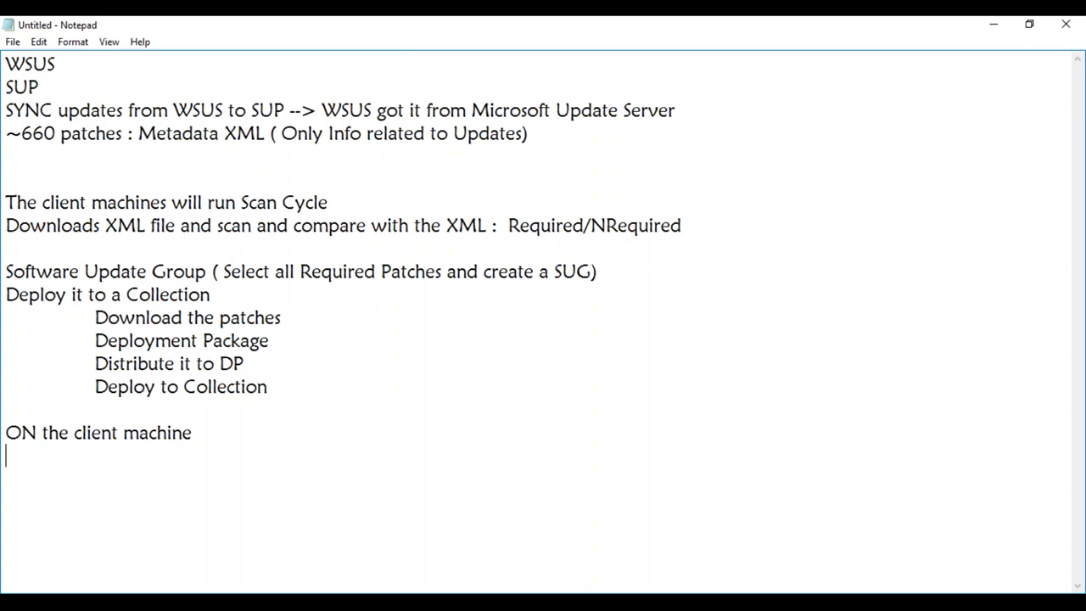
- Correct the heading to 'On the client machine:'
{"action": "left_click", "coordinate": [37, 432]}
{"action": "key", "text": "BackSpace"}
{"action": "type", "text": "n"}
{"action": "left_click", "coordinate": [198, 433]}
{"action": "type", "text": ":"}
{"action": "key", "text": "Return"}
- List 'Machine Policy will run' and 'Software Updates Deployment Evaluation Cycle' under the heading
{"action": "type", "text": "Machine Policy will run"}
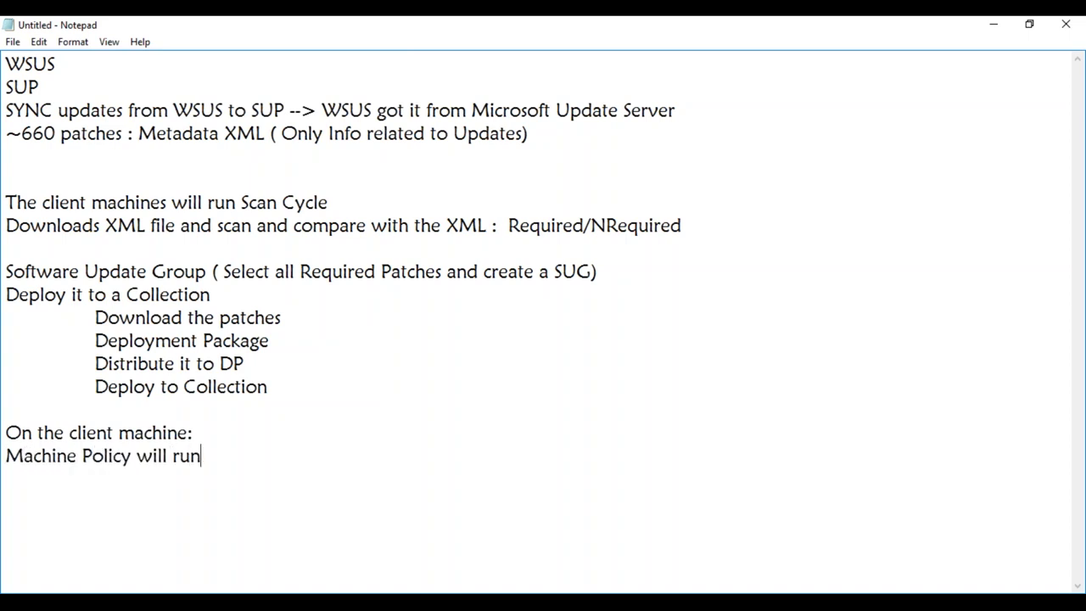
{"action": "key", "text": "Return"}
{"action": "type", "text": "Software Updates"}
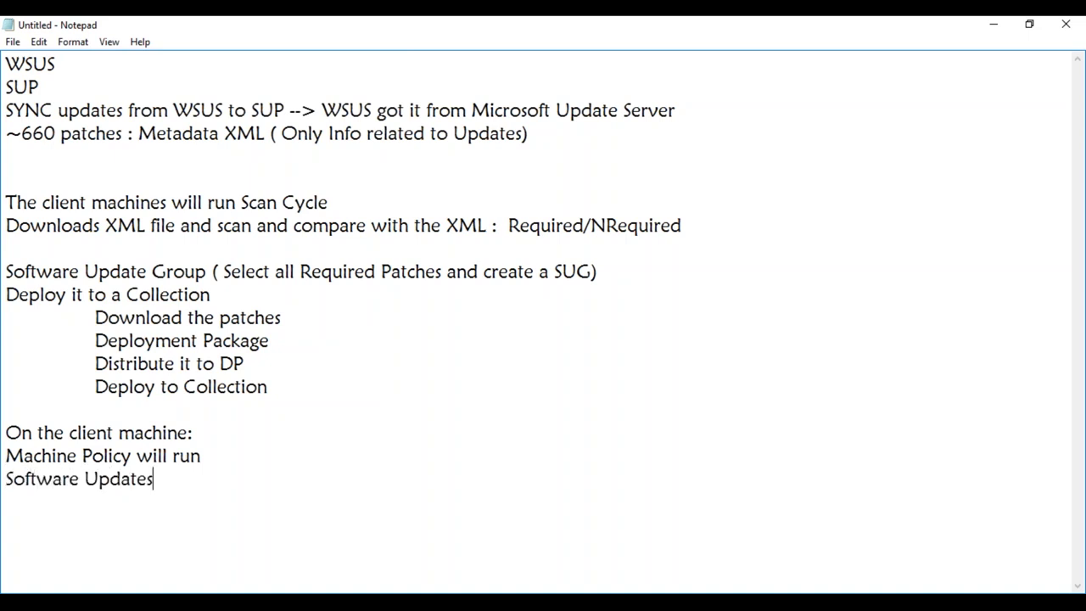
{"action": "type", "text": " Deployment "}
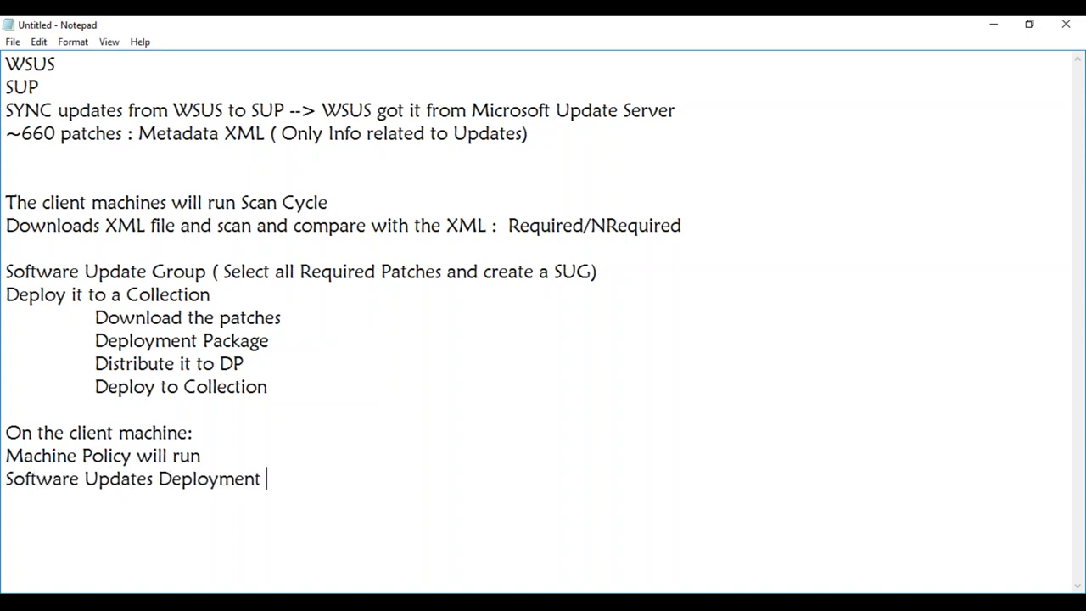
{"action": "type", "text": "Evaluation Cycle"}
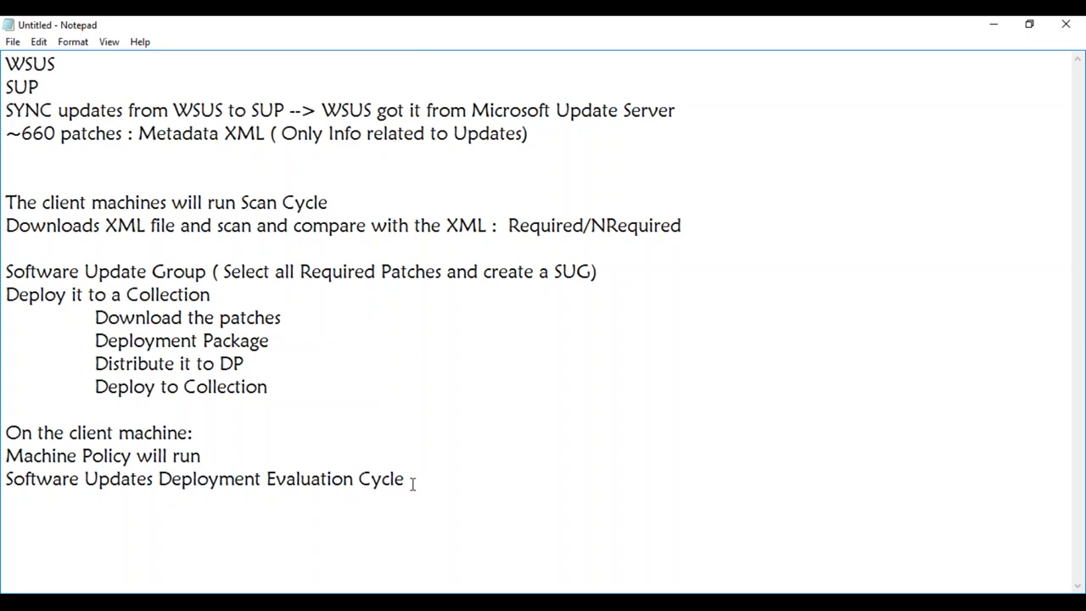
- Add the final client line 'Downloads from DP, Installs and reports back'
{"action": "key", "text": "Return"}
{"action": "type", "text": "Downloads from D"}
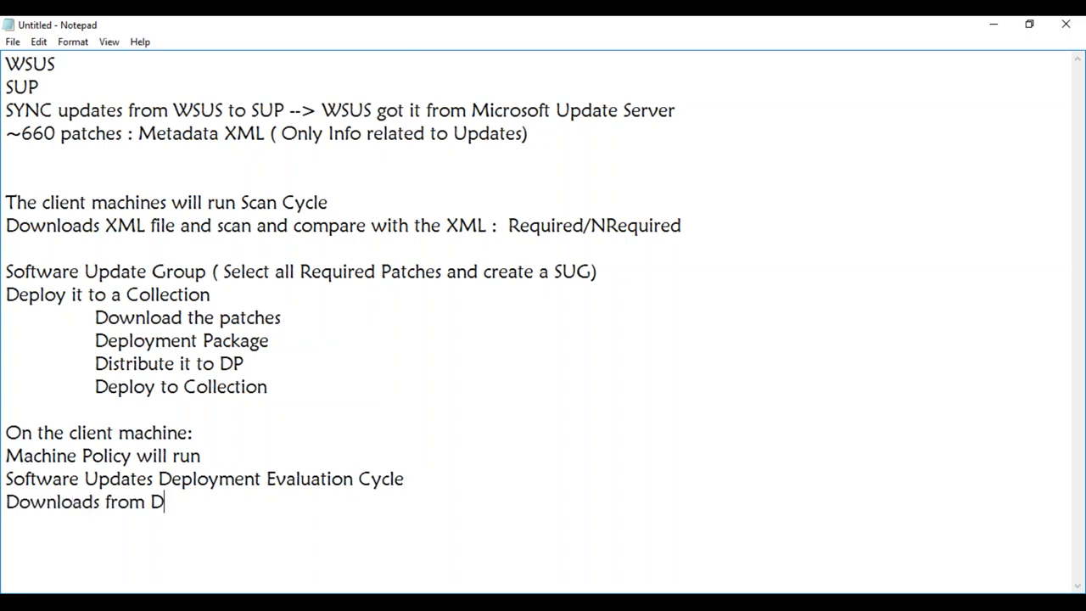
{"action": "type", "text": "P, Installs"}
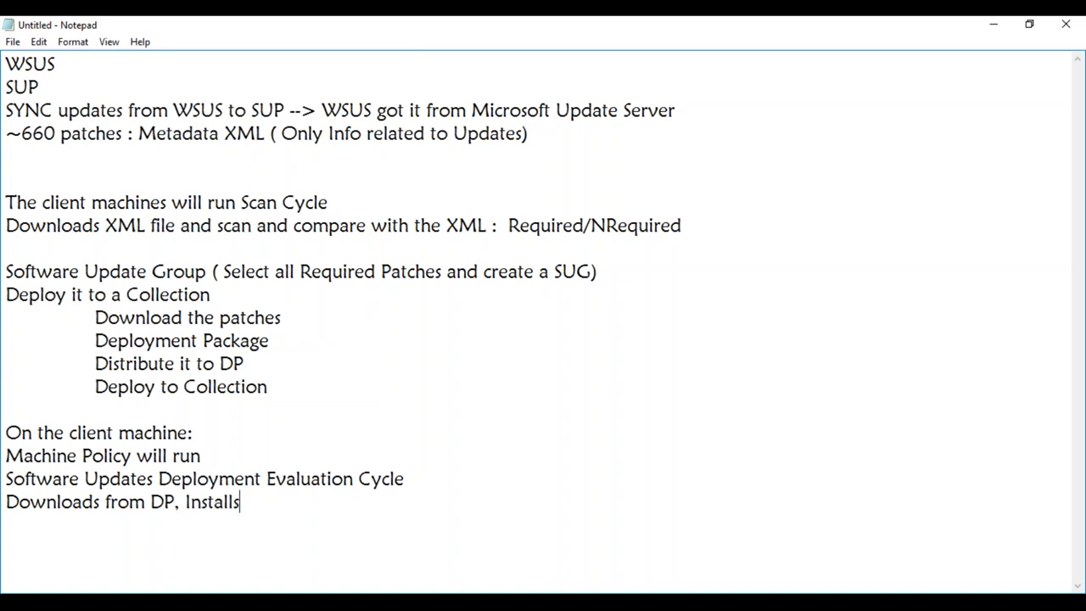
{"action": "type", "text": " and reports back"}
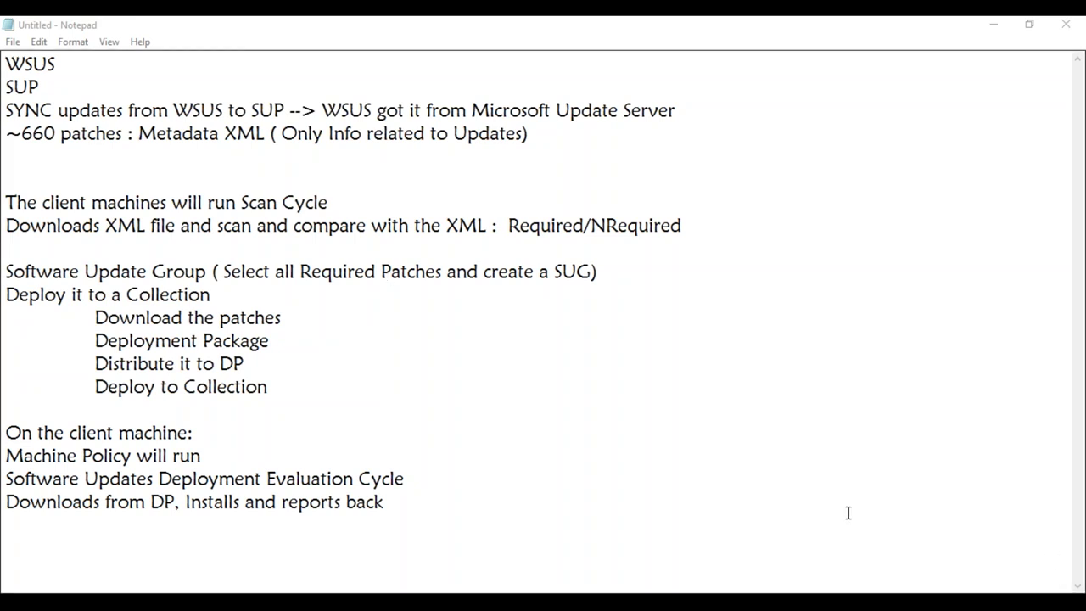
{"action": "left_click", "coordinate": [415, 502]}
{"action": "key", "text": "Return"}
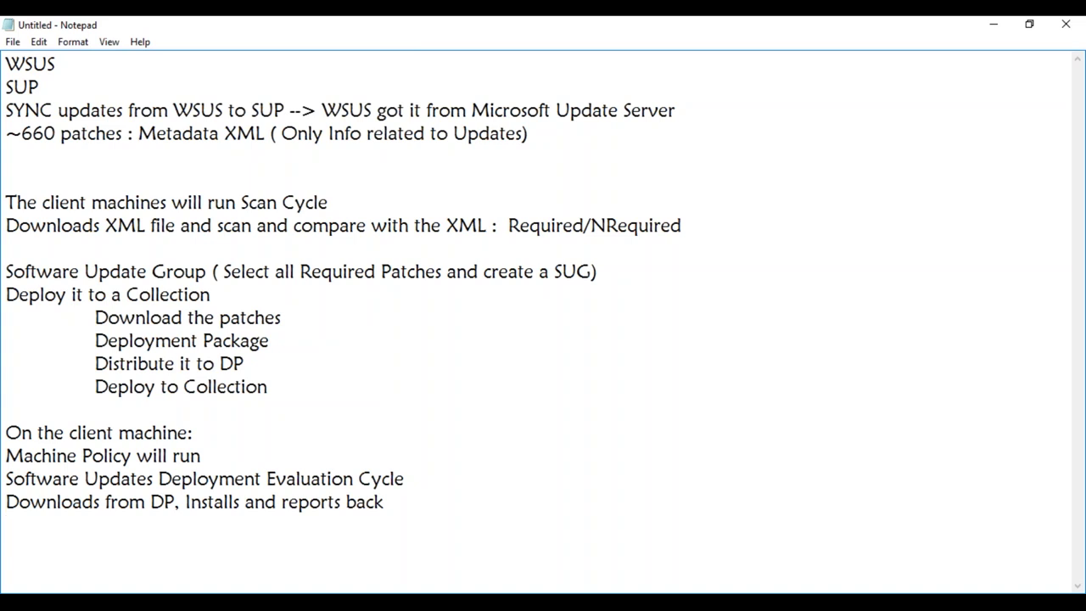
{"action": "left_click", "coordinate": [424, 502]}
- Start a 'Microsoft Updates' section noting 'Download Automatically from Microsoft Update Server ( HOme PCs)'
{"action": "key", "text": "Return"}
{"action": "key", "text": "Return"}
{"action": "key", "text": "Return"}
{"action": "key", "text": "Return"}
{"action": "key", "text": "Return"}
{"action": "key", "text": "Return"}
{"action": "key", "text": "Return"}
{"action": "key", "text": "Return"}
{"action": "key", "text": "Return"}
{"action": "key", "text": "Return"}
{"action": "key", "text": "Return"}
{"action": "key", "text": "Return"}
{"action": "key", "text": "Return"}
{"action": "key", "text": "Return"}
{"action": "key", "text": "Return"}
{"action": "key", "text": "Return"}
{"action": "key", "text": "Return"}
{"action": "key", "text": "Return"}
{"action": "key", "text": "Return"}
{"action": "key", "text": "Return"}
{"action": "key", "text": "Return"}
{"action": "key", "text": "Return"}
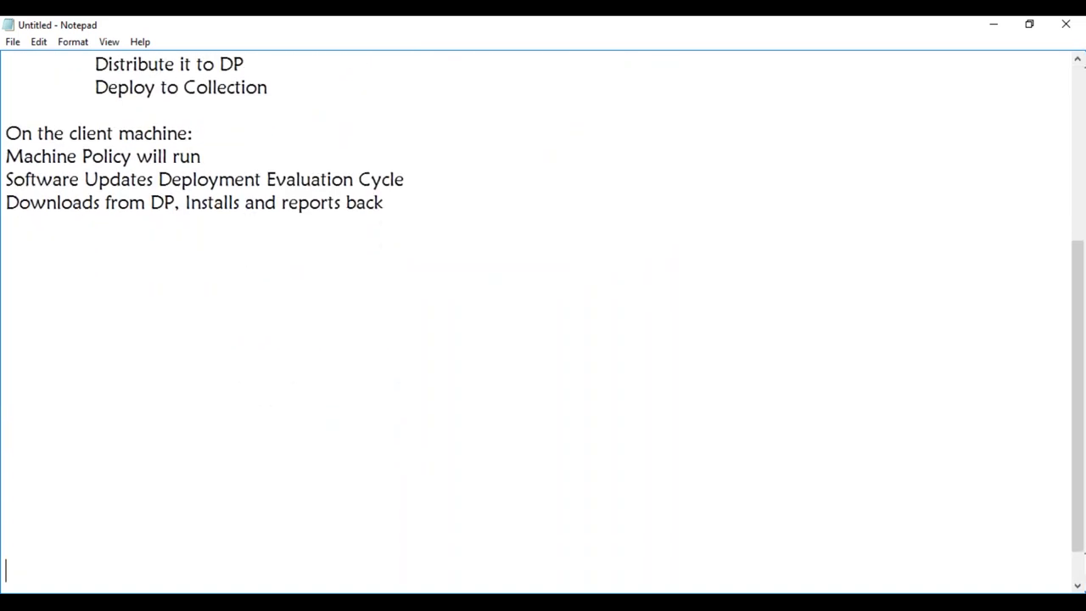
{"action": "key", "text": "Return"}
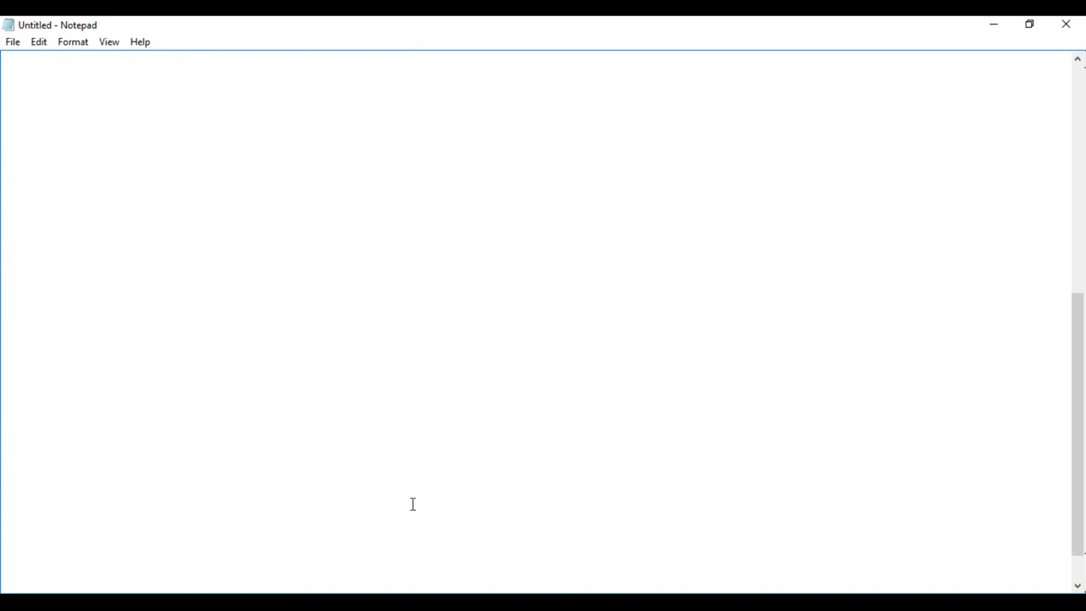
{"action": "left_click", "coordinate": [81, 77]}
{"action": "type", "text": "Microso"}
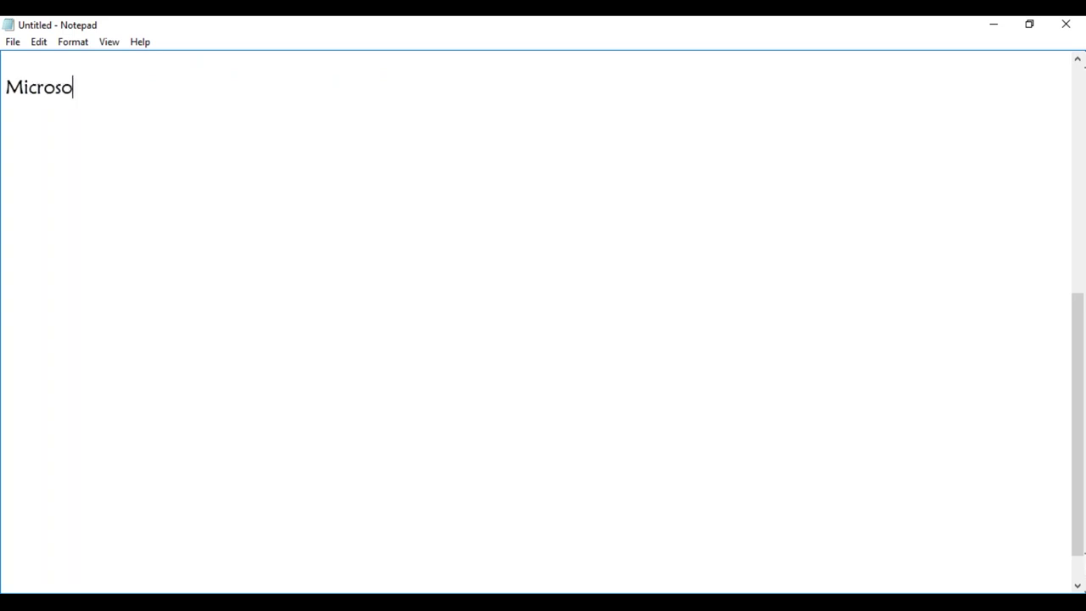
{"action": "type", "text": "ft Updates"}
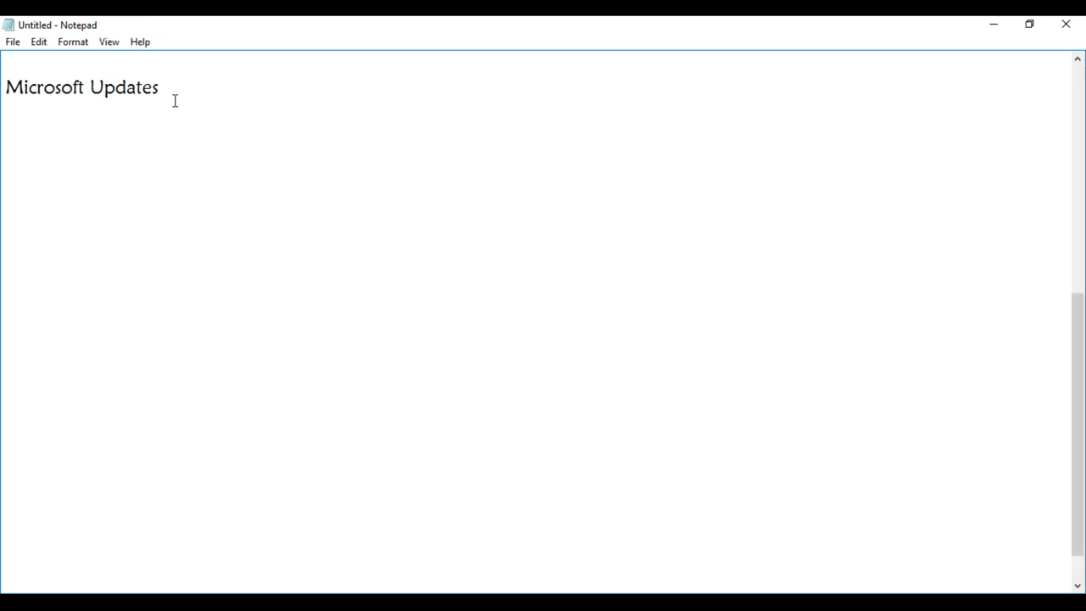
{"action": "key", "text": "Return"}
{"action": "key", "text": "Return"}
{"action": "type", "text": "Download Automatically from Microsoft Update Server ( HOme PCs"}
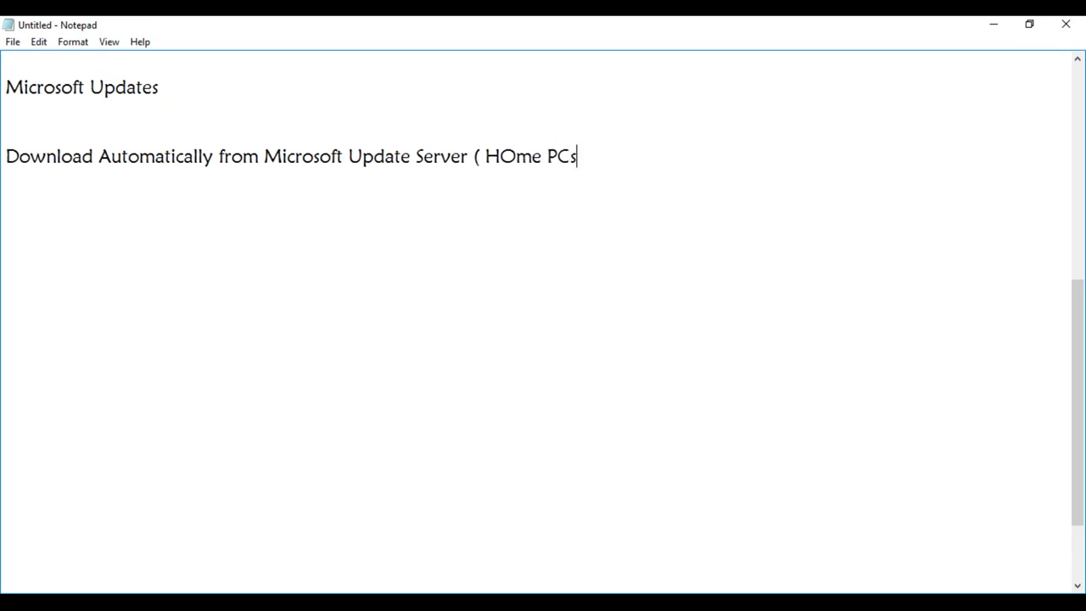
{"action": "type", "text": ")"}
- Add the line 'Group Policy:' below the Home PCs note
{"action": "key", "text": "Return"}
{"action": "key", "text": "Return"}
{"action": "type", "text": "G"}
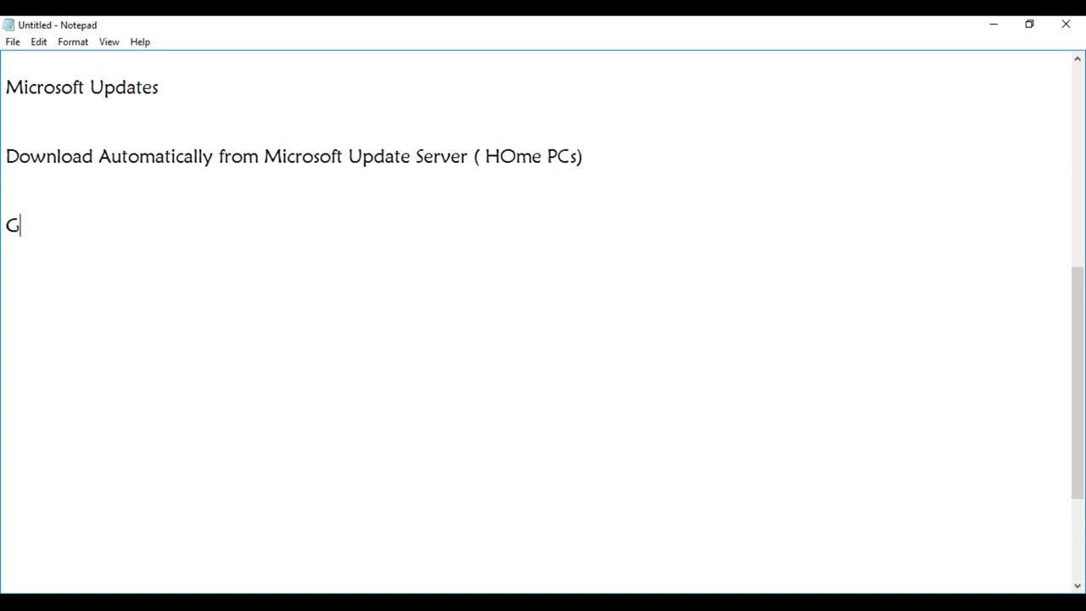
{"action": "type", "text": "roup Policy:"}
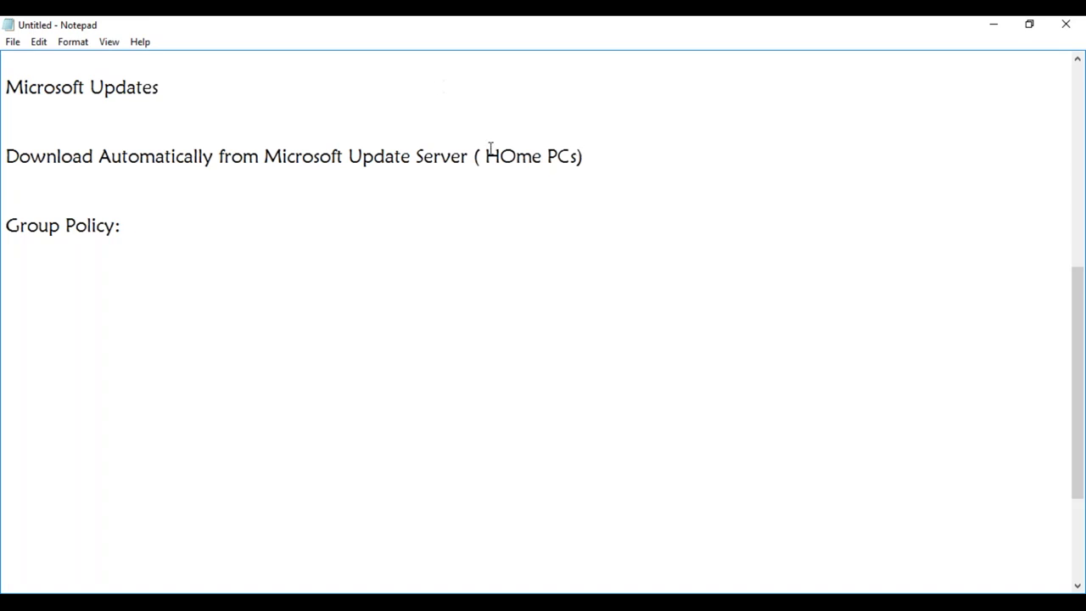
- Copy the 'Download Automatically from Microsoft Update Server' phrase and paste it after Group Policy:
{"action": "left_click_drag", "start_coordinate": [469, 156], "coordinate": [128, 158]}
{"action": "left_click_drag", "start_coordinate": [17, 156], "coordinate": [8, 156]}
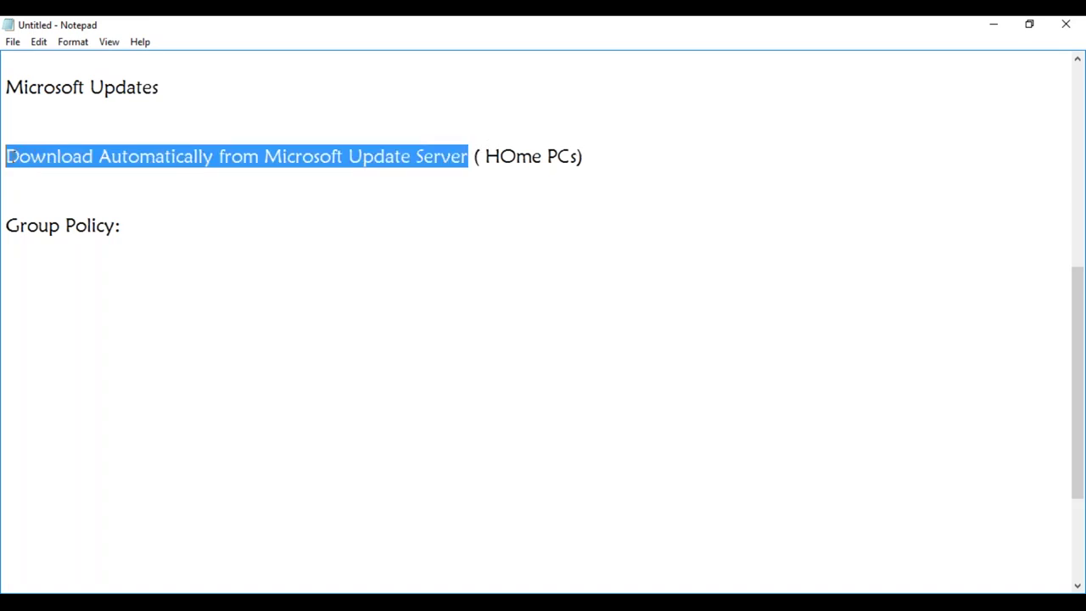
{"action": "key", "text": "ctrl+c"}
{"action": "left_click", "coordinate": [153, 221]}
{"action": "key", "text": "ctrl+v"}
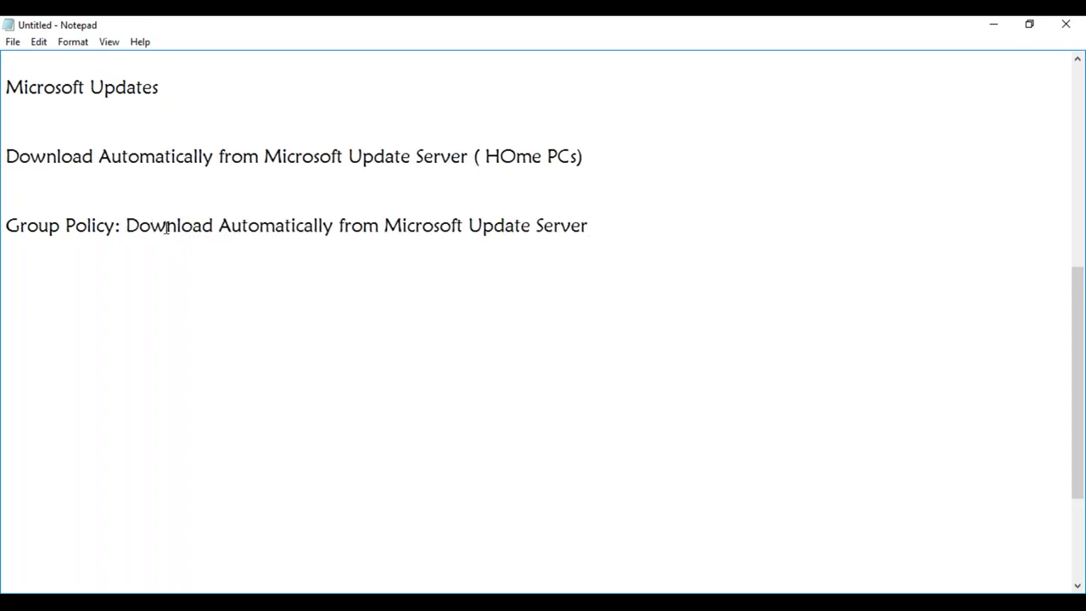
- Add a 'Cons:' heading with 'Pilot vs Prod' on the line below it
{"action": "left_click", "coordinate": [19, 271]}
{"action": "type", "text": "Cons: Pilot vs Prod"}
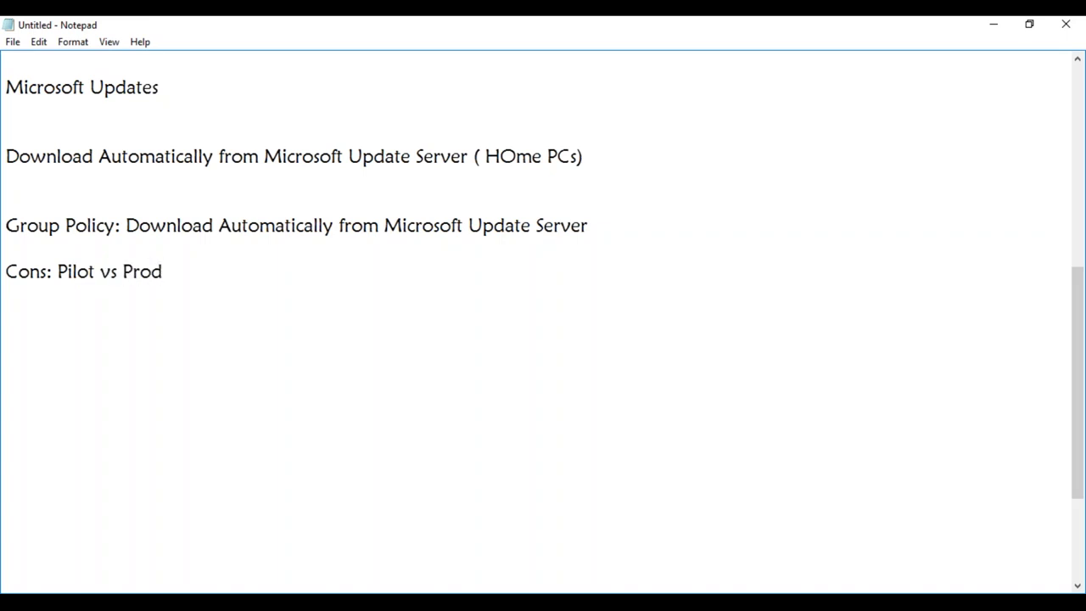
{"action": "left_click", "coordinate": [58, 270]}
{"action": "key", "text": "Return"}
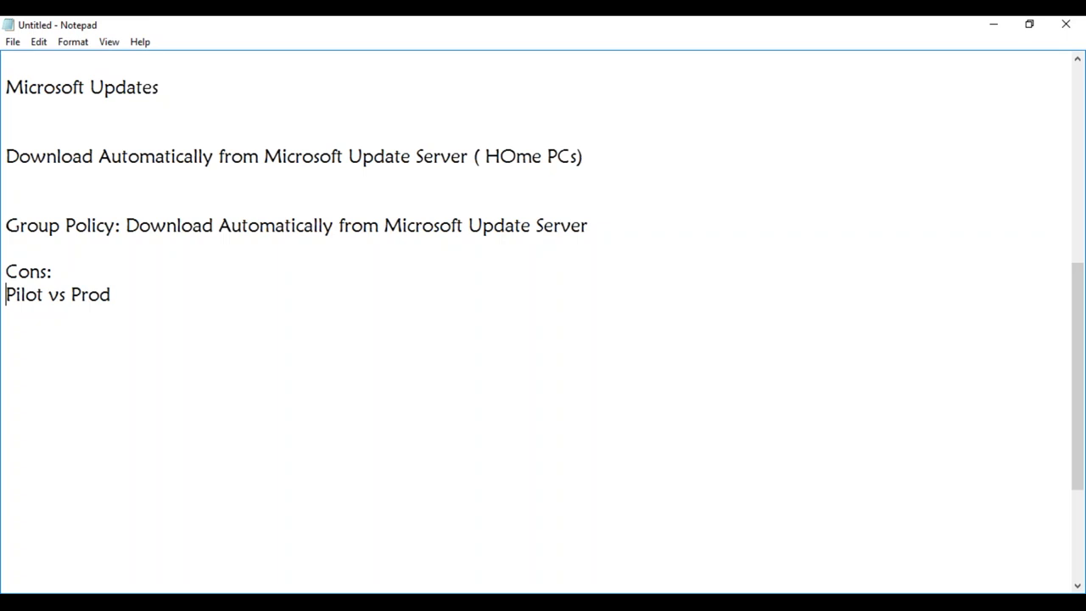
{"action": "left_click", "coordinate": [152, 296]}
- Start a new 'WSUS:' section below Pilot vs Prod
{"action": "key", "text": "shift+Home"}
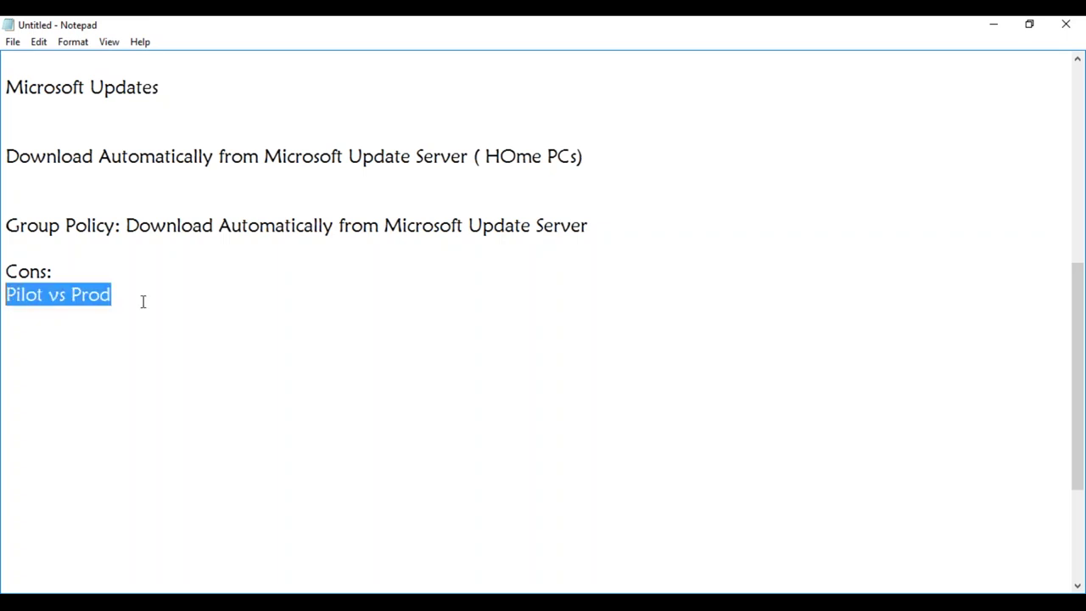
{"action": "left_click", "coordinate": [147, 300]}
{"action": "key", "text": "Return"}
{"action": "key", "text": "Return"}
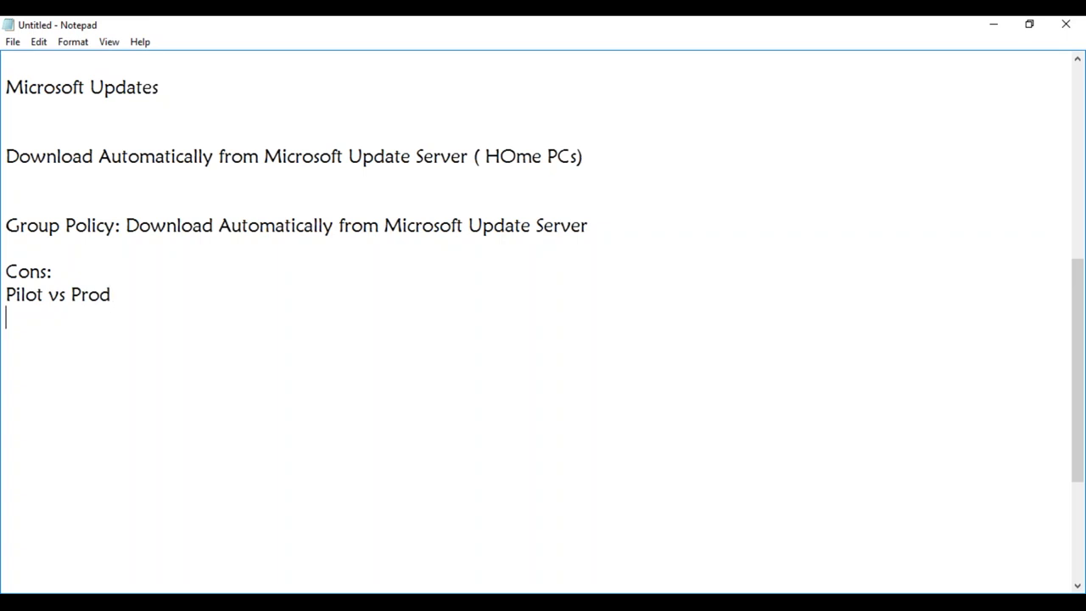
{"action": "type", "text": "WSUS:"}
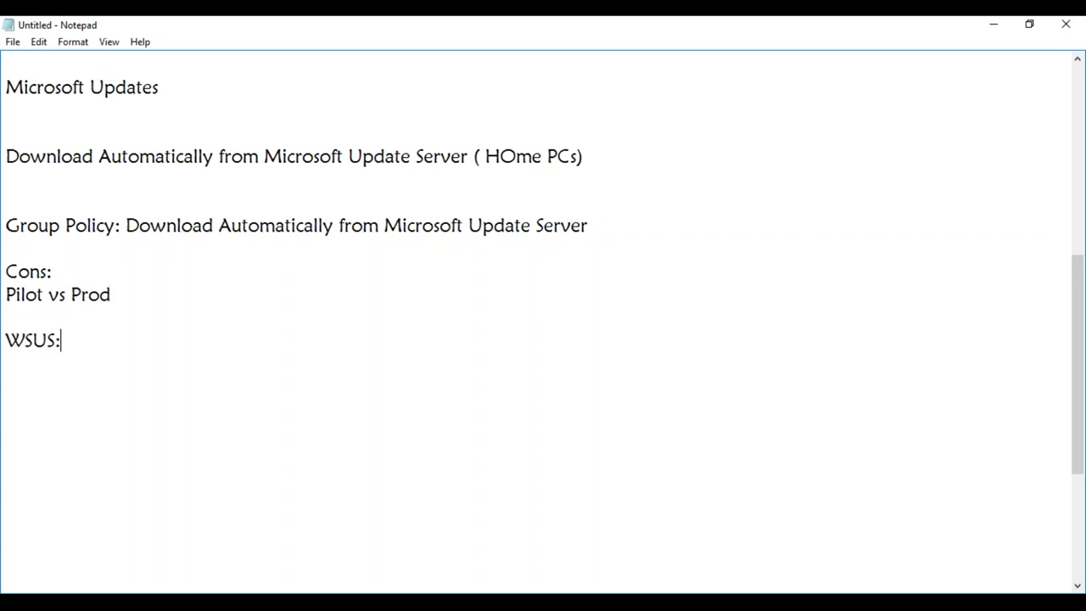
{"action": "key", "text": "Return"}
- Type 'You can select the Categories, OS, Office, Visio....' and a new 'Group Policy:' line
{"action": "type", "text": "You can s"}
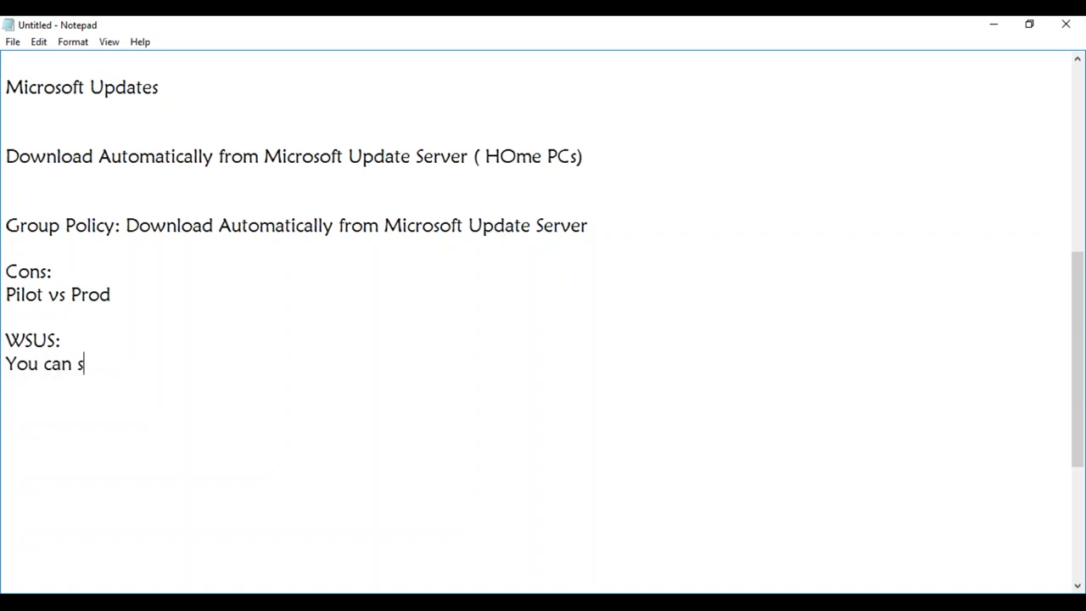
{"action": "type", "text": "elect the"}
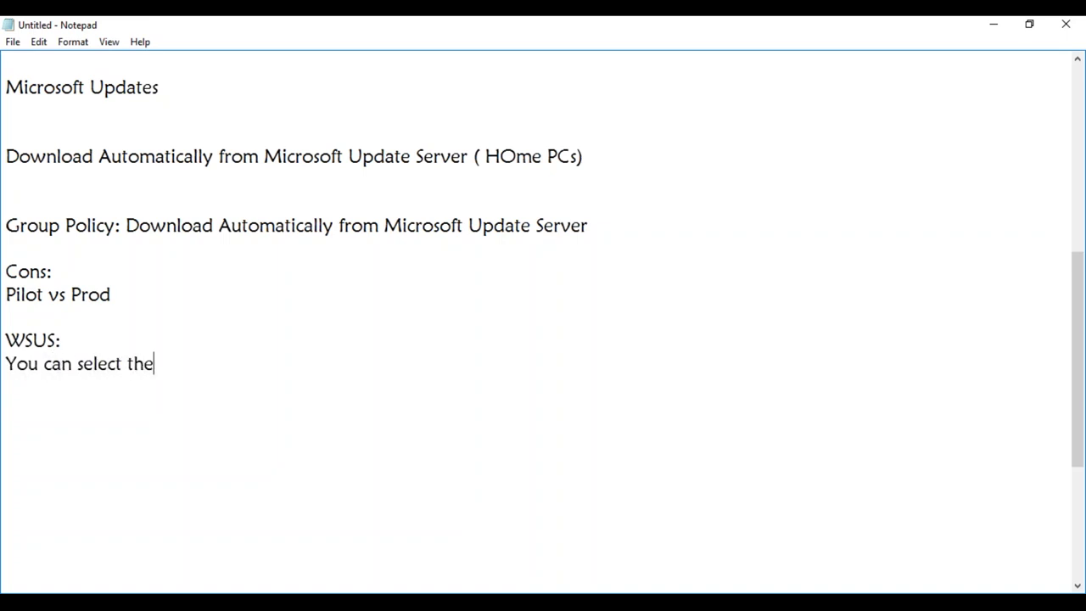
{"action": "type", "text": " Cta"}
{"action": "key", "text": "BackSpace"}
{"action": "key", "text": "BackSpace"}
{"action": "type", "text": "ategories, "}
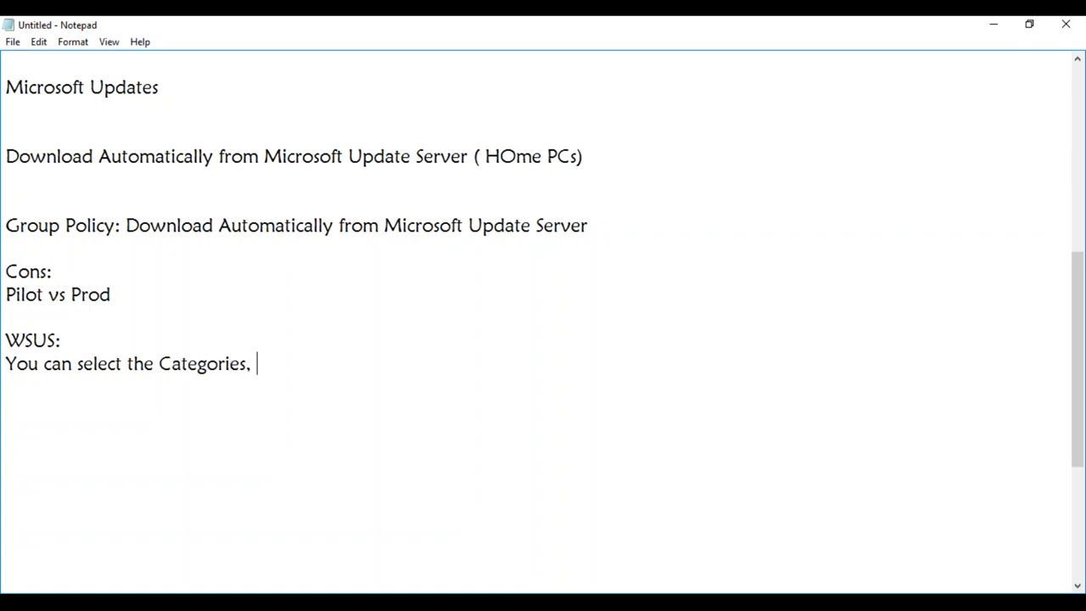
{"action": "type", "text": "OS"}
{"action": "type", "text": ", Office, "}
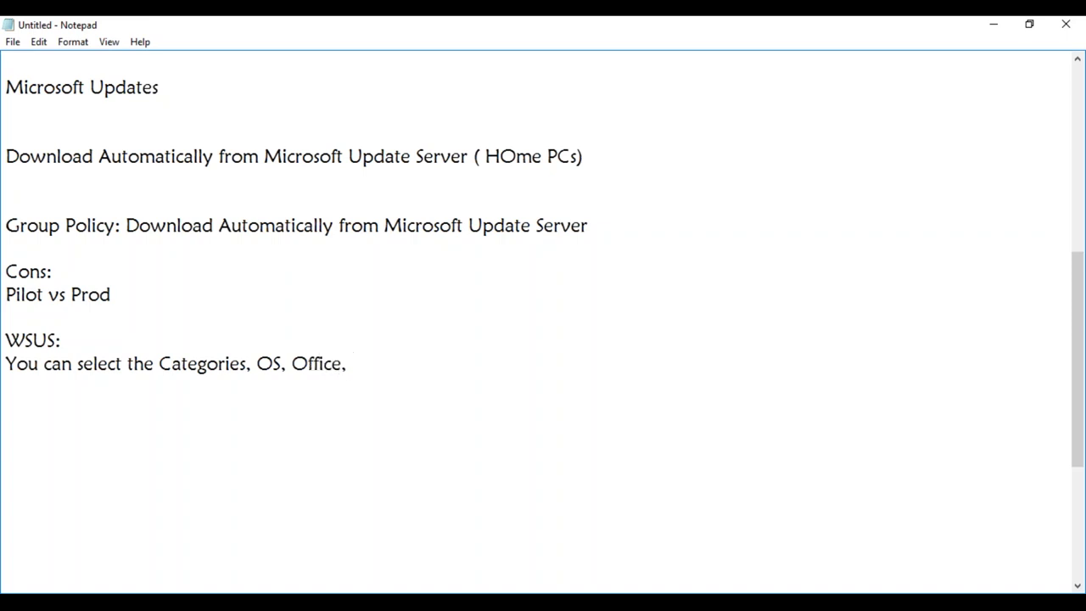
{"action": "type", "text": "Visio...."}
{"action": "key", "text": "Return"}
{"action": "type", "text": "Group"}
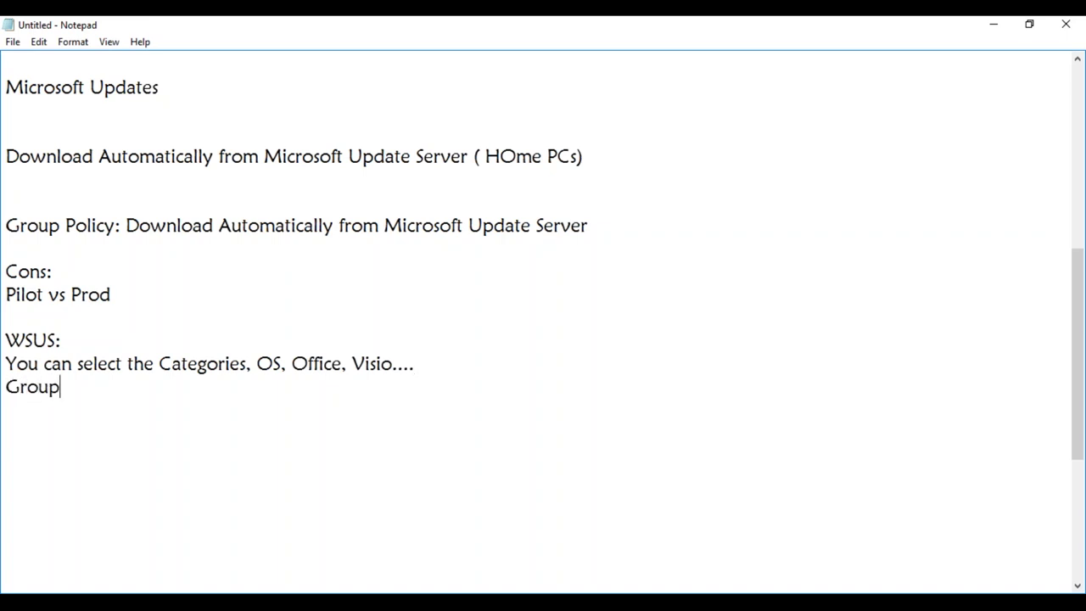
{"action": "type", "text": " Policy:"}
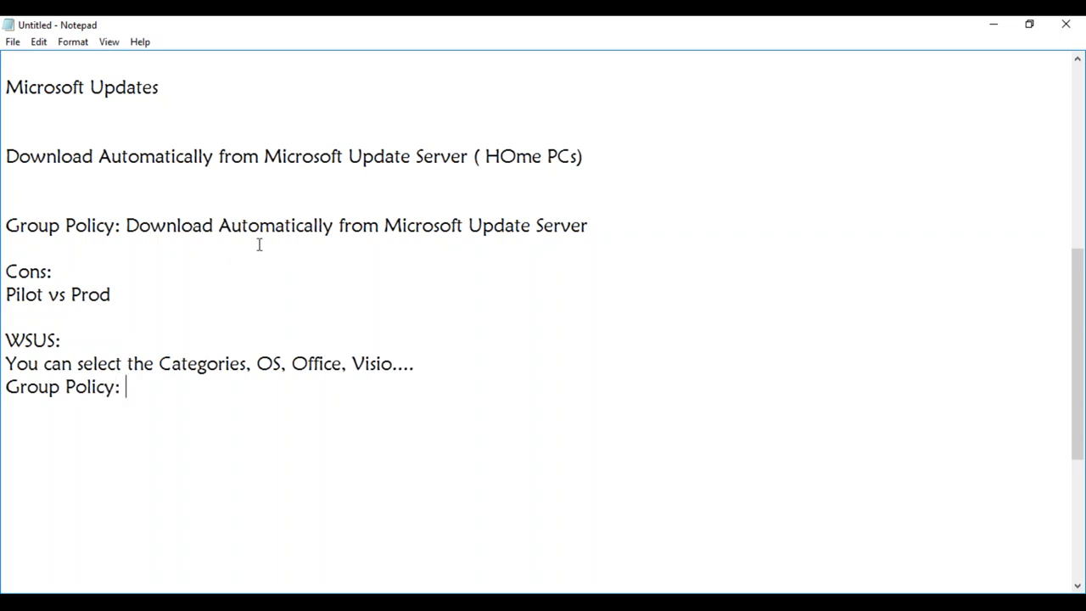
{"action": "left_click_drag", "start_coordinate": [592, 230], "coordinate": [132, 231]}
- Paste the download phrase after the WSUS Group Policy label, changing it to 'WSUS Server'
{"action": "key", "text": "ctrl+c"}
{"action": "left_click", "coordinate": [138, 387]}
{"action": "key", "text": "ctrl+v"}
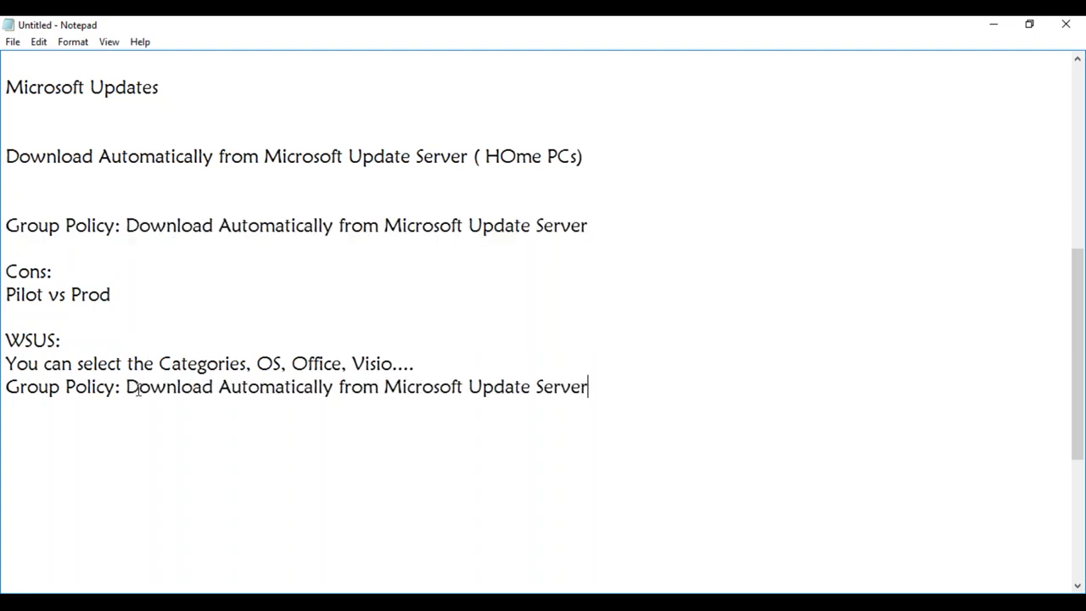
{"action": "left_click_drag", "start_coordinate": [385, 387], "coordinate": [596, 389]}
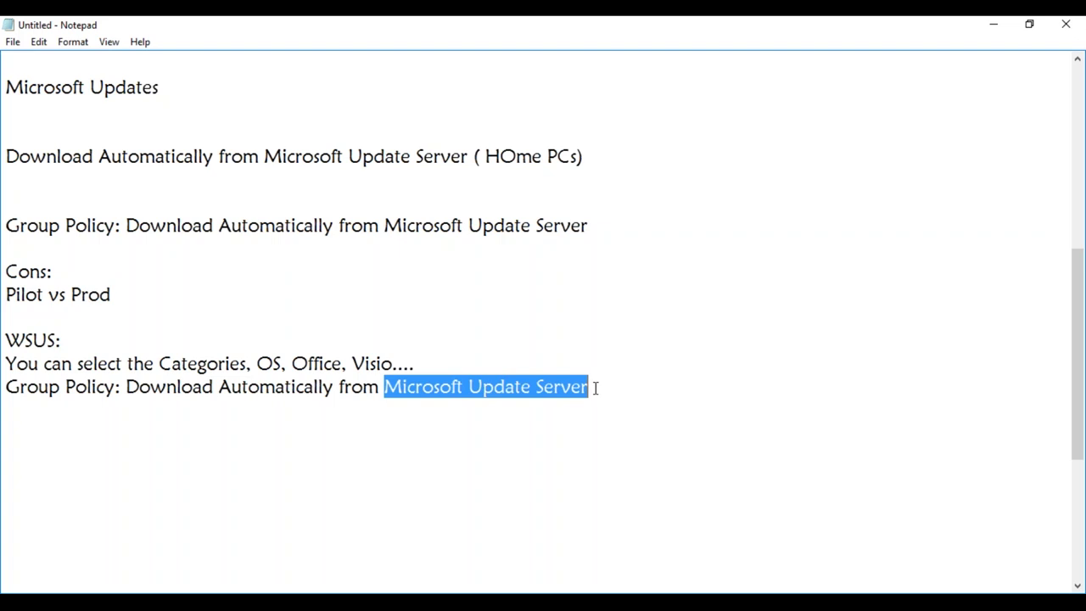
{"action": "type", "text": "WSUS"}
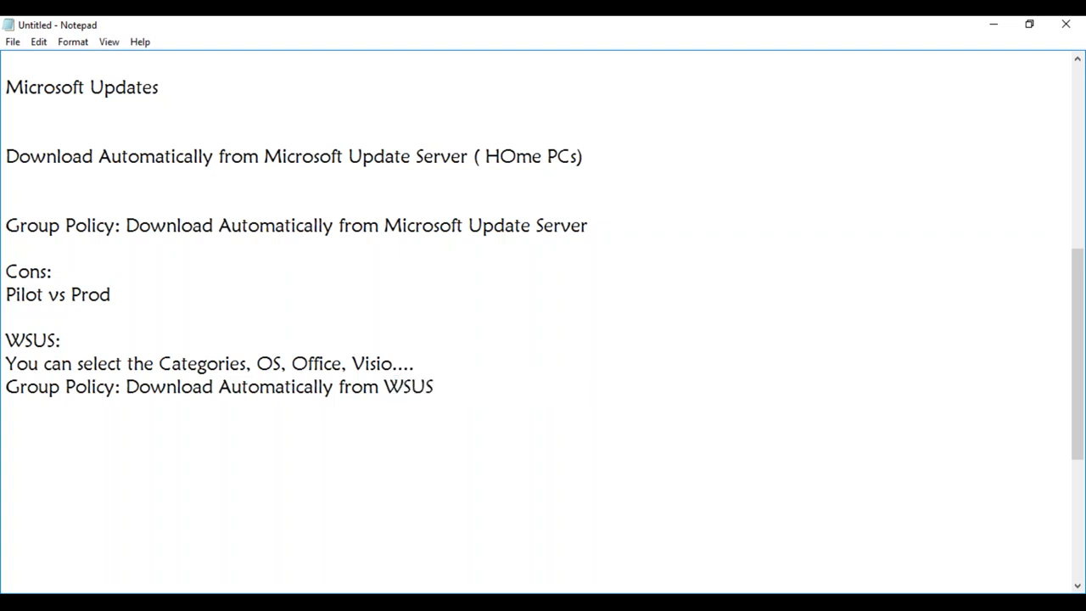
{"action": "type", "text": " Server"}
- Add the line 'Delay introduced in the WSUS ( 30 days )'
{"action": "key", "text": "Return"}
{"action": "type", "text": "Delay introduced in the WSUS"}
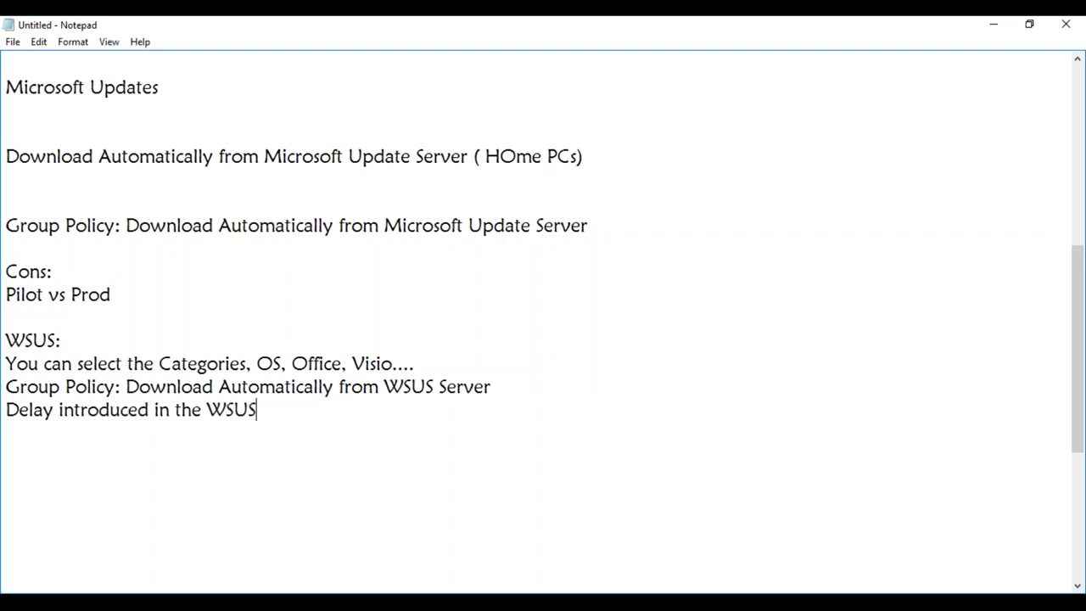
{"action": "type", "text": " ( 30 days )"}
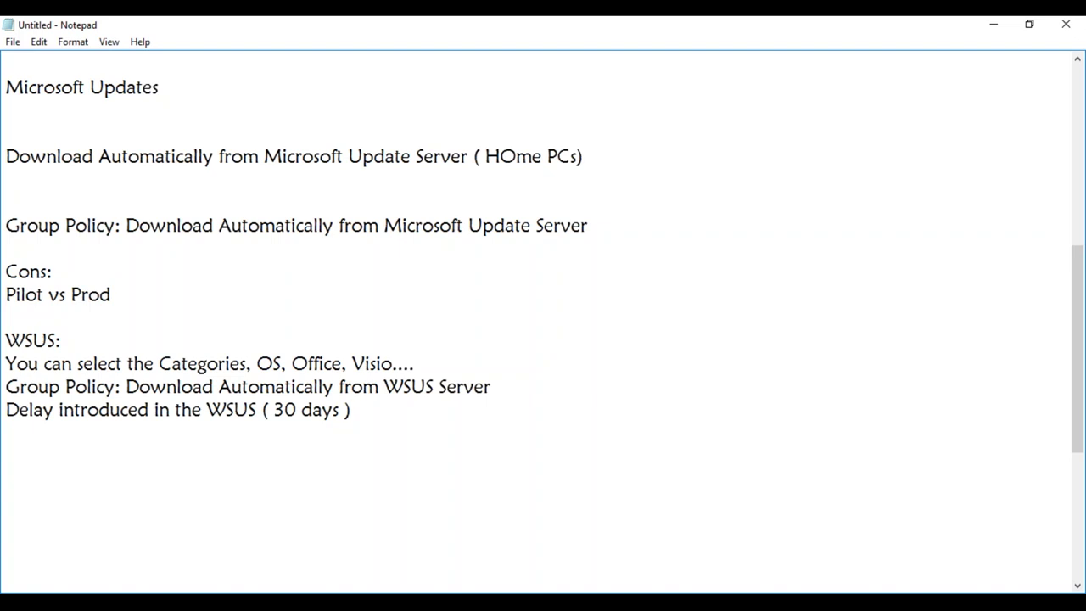
{"action": "left_click", "coordinate": [424, 364]}
- Copy the first Group Policy line under Visio.... and label it ': Pilot Machines'
{"action": "key", "text": "Return"}
{"action": "left_click_drag", "start_coordinate": [594, 226], "coordinate": [11, 231]}
{"action": "key", "text": "ctrl+c"}
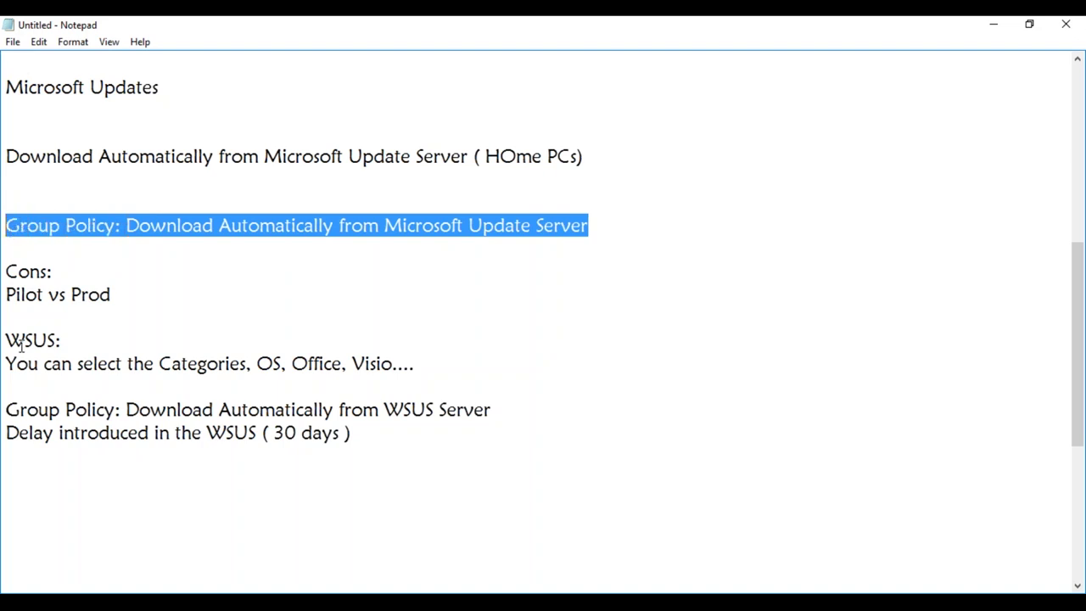
{"action": "left_click", "coordinate": [19, 386]}
{"action": "key", "text": "ctrl+v"}
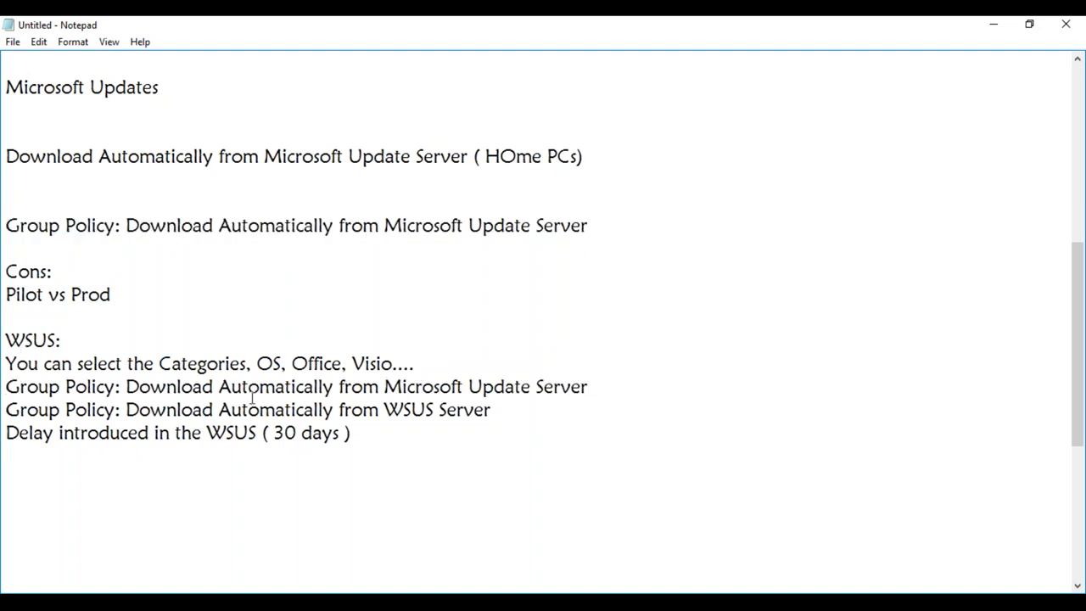
{"action": "type", "text": ": Pilot Machines"}
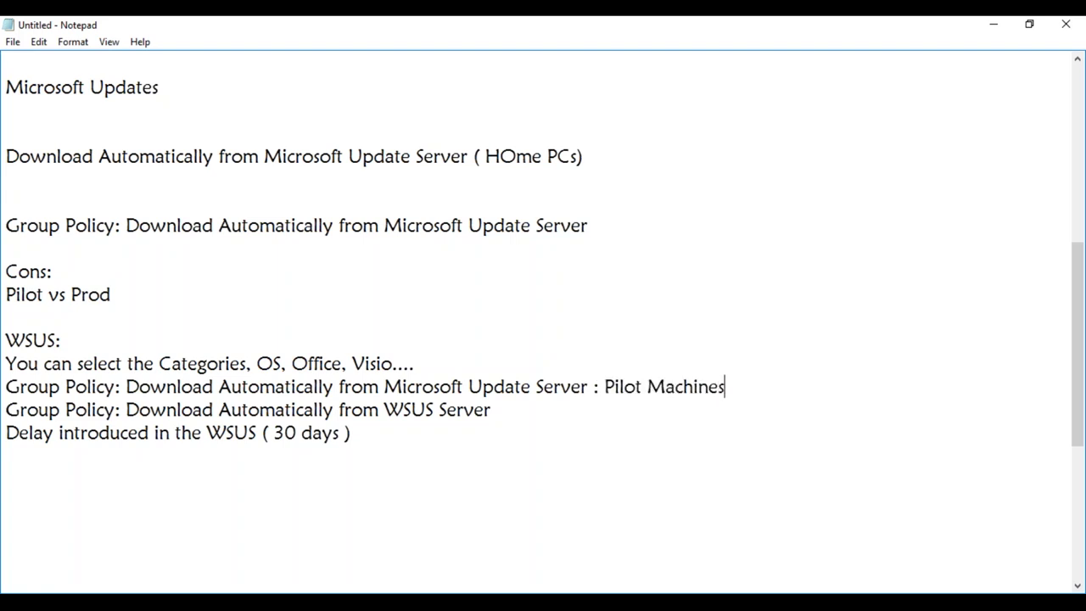
- Append ': Prod Machines' to the WSUS Server line
{"action": "left_click", "coordinate": [592, 409]}
{"action": "type", "text": ": Prod Machines"}
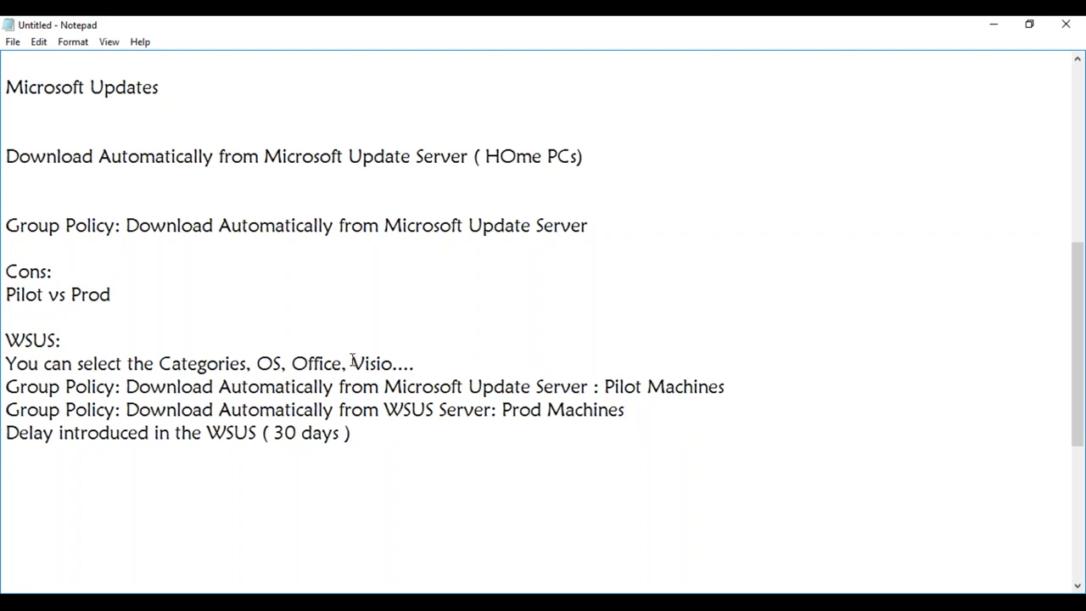
{"action": "left_click", "coordinate": [383, 436]}
- Add a 'Cons:' heading below the 30-day delay line with 'Targeted Push'
{"action": "key", "text": "Return"}
{"action": "key", "text": "Return"}
{"action": "type", "text": "Cons:"}
{"action": "key", "text": "Return"}
{"action": "type", "text": "Ta"}
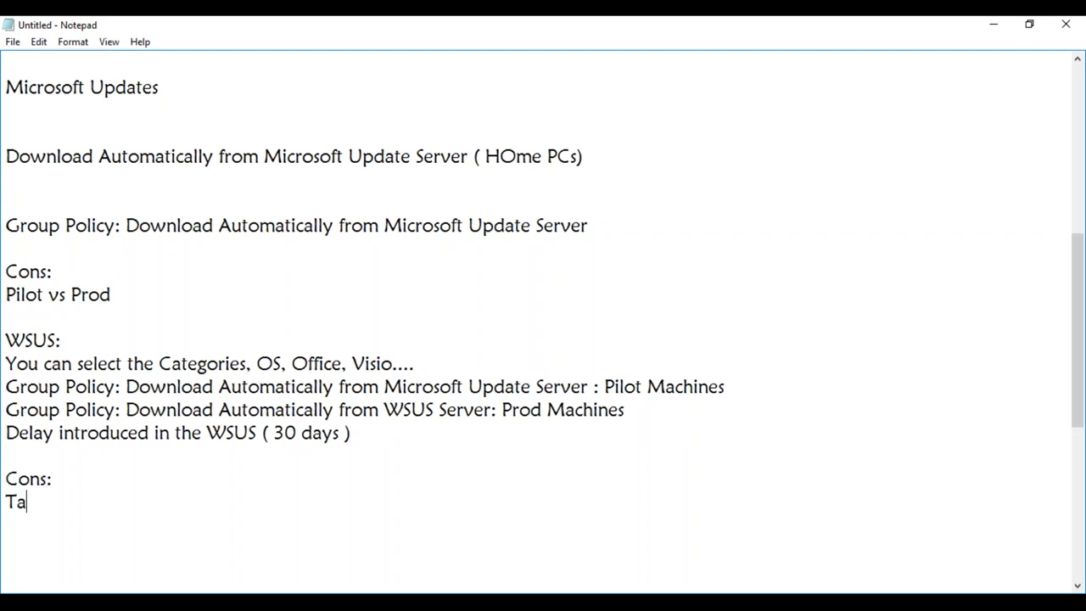
{"action": "type", "text": "rgeted Push"}
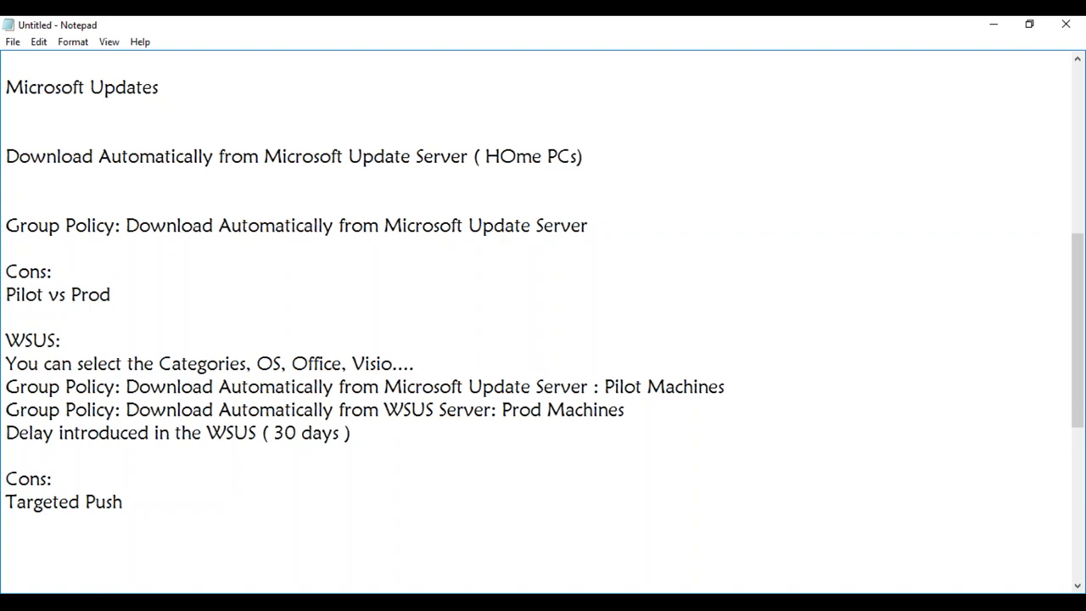
- List 'Compliance Check: 100 Patches' and 'Reporting' below Targeted Push
{"action": "key", "text": "Return"}
{"action": "type", "text": "Compliance Check"}
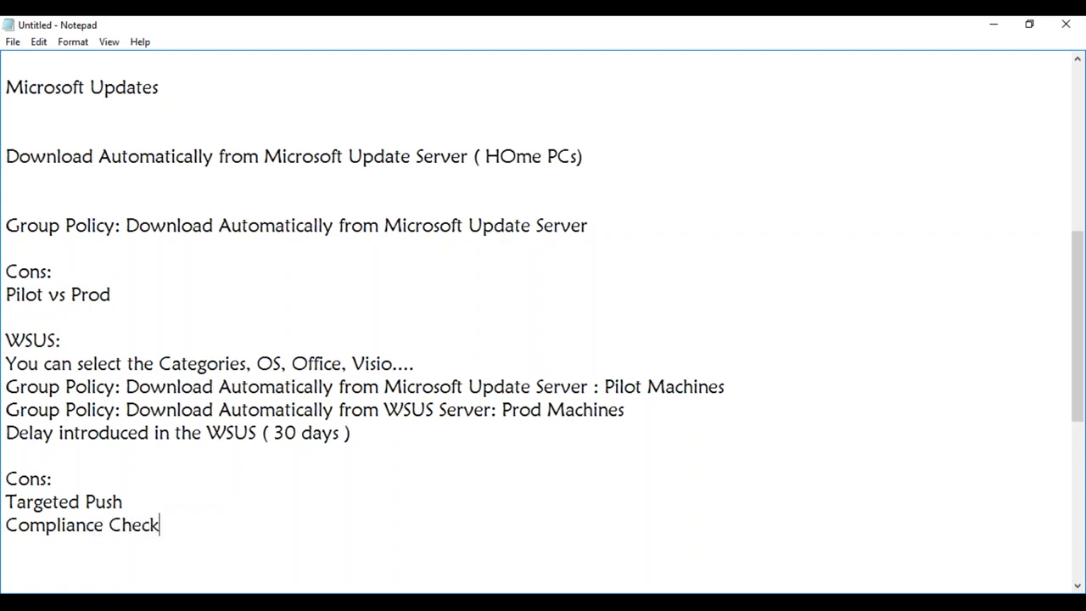
{"action": "type", "text": ": 100 Patces"}
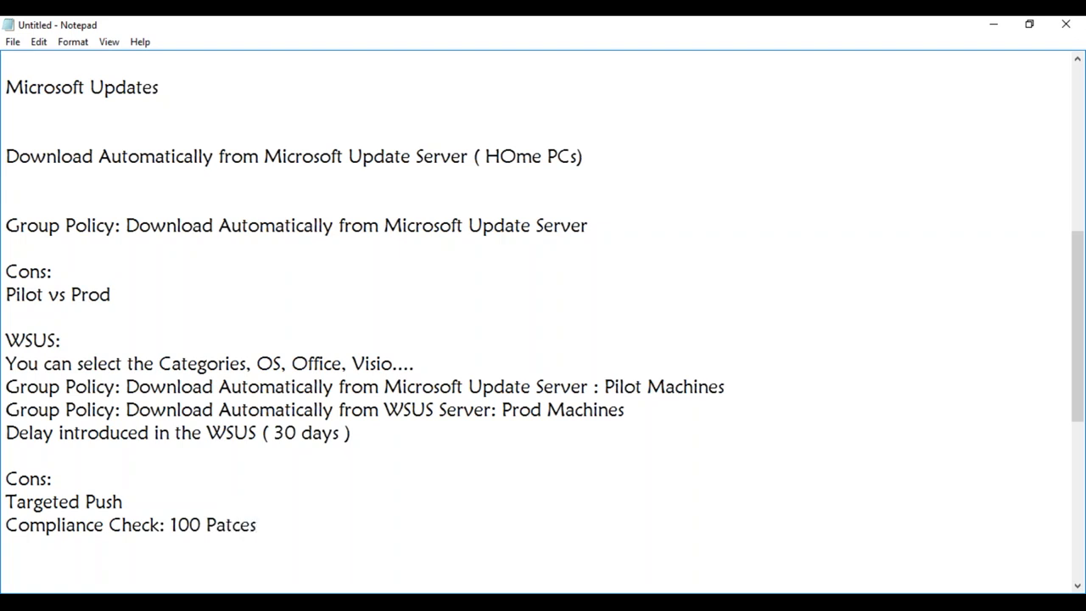
{"action": "key", "text": "BackSpace"}
{"action": "key", "text": "BackSpace"}
{"action": "type", "text": "hes"}
{"action": "key", "text": "Return"}
{"action": "type", "text": "Reporting"}
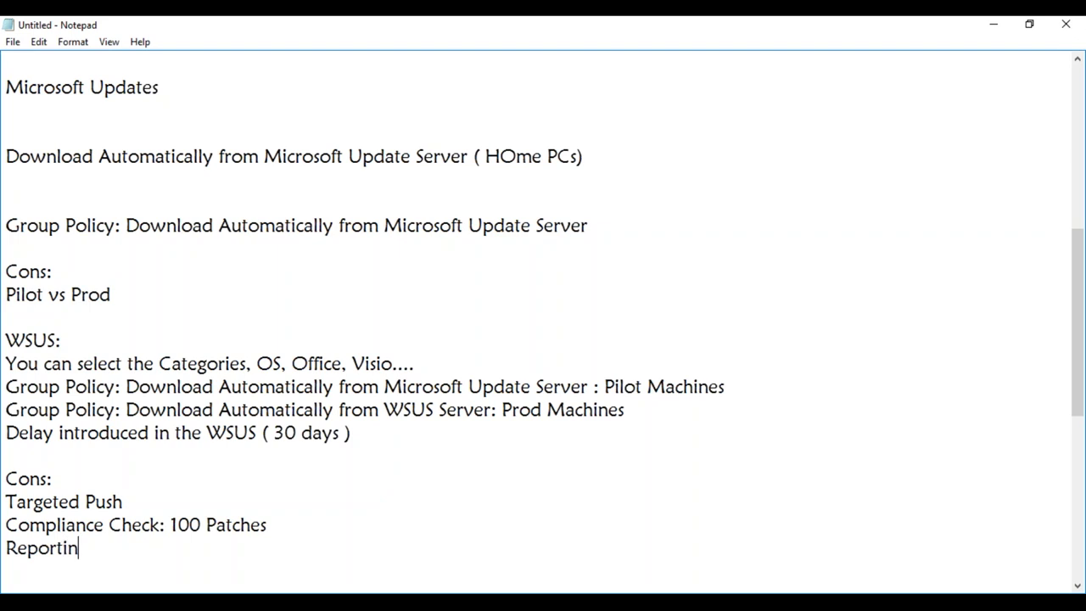
{"action": "key", "text": "Return"}
{"action": "key", "text": "Return"}
{"action": "key", "text": "Return"}
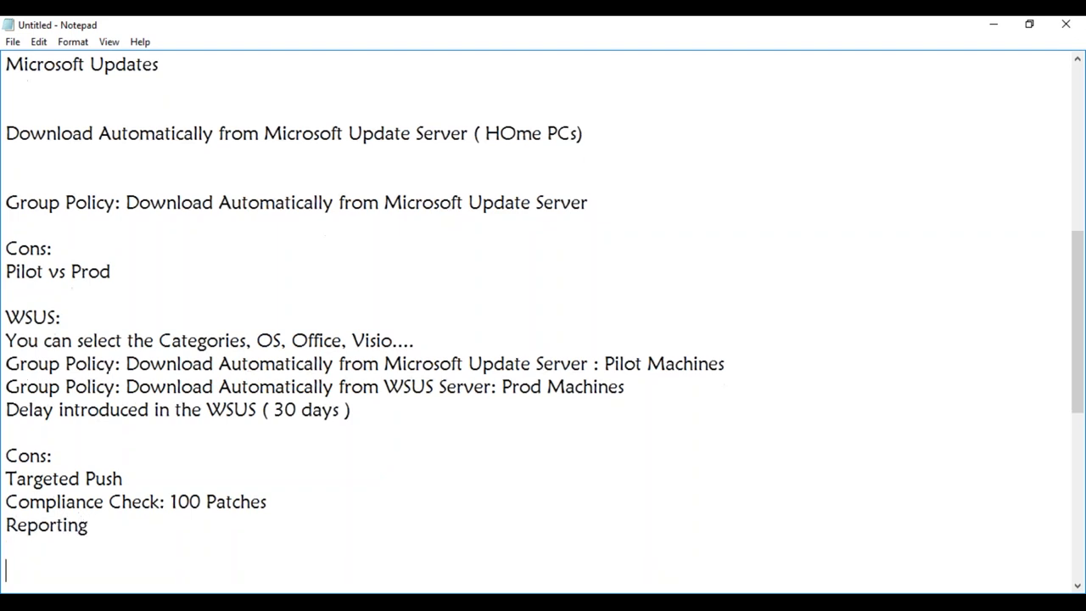
- Type the section heading 'SCCM ( SUP ) --> WSUS'
{"action": "type", "text": "S"}
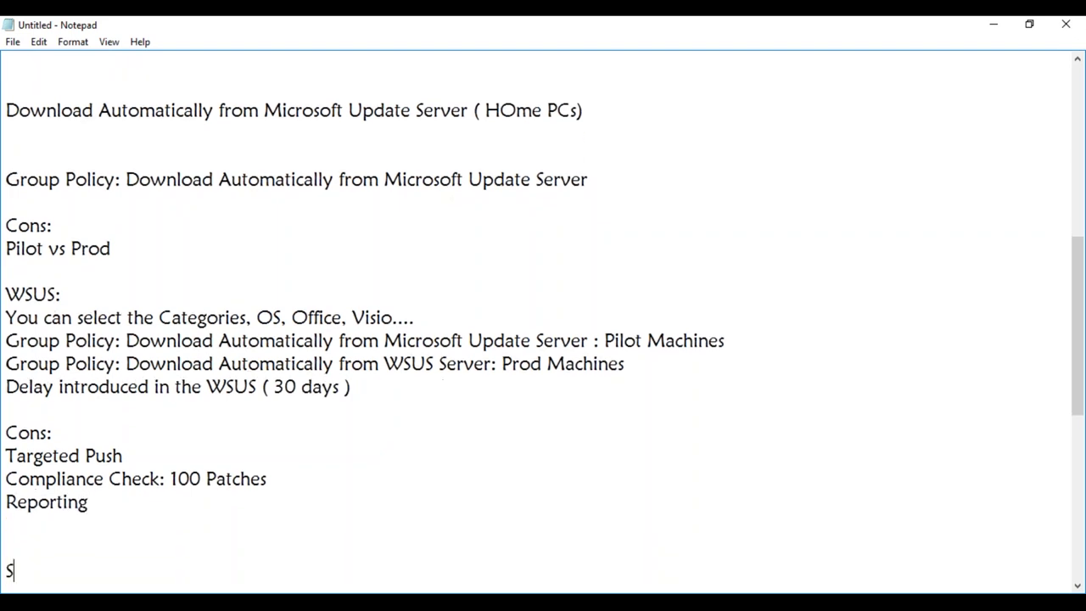
{"action": "type", "text": "CCM ( SUP"}
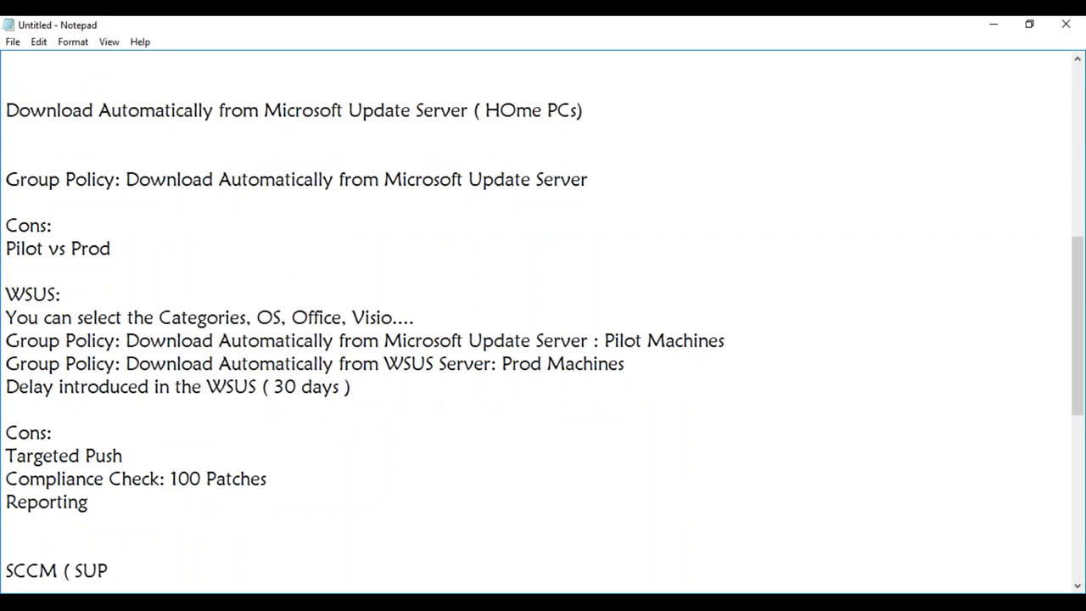
{"action": "type", "text": " ) --> WSUS"}
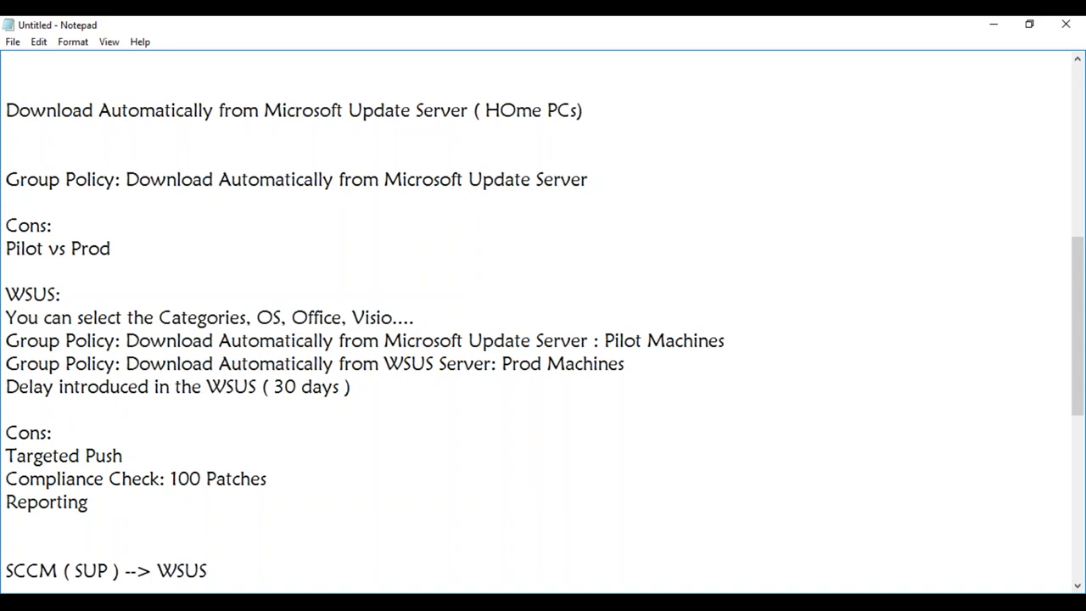
{"action": "key", "text": "Return"}
{"action": "key", "text": "Return"}
{"action": "key", "text": "Return"}
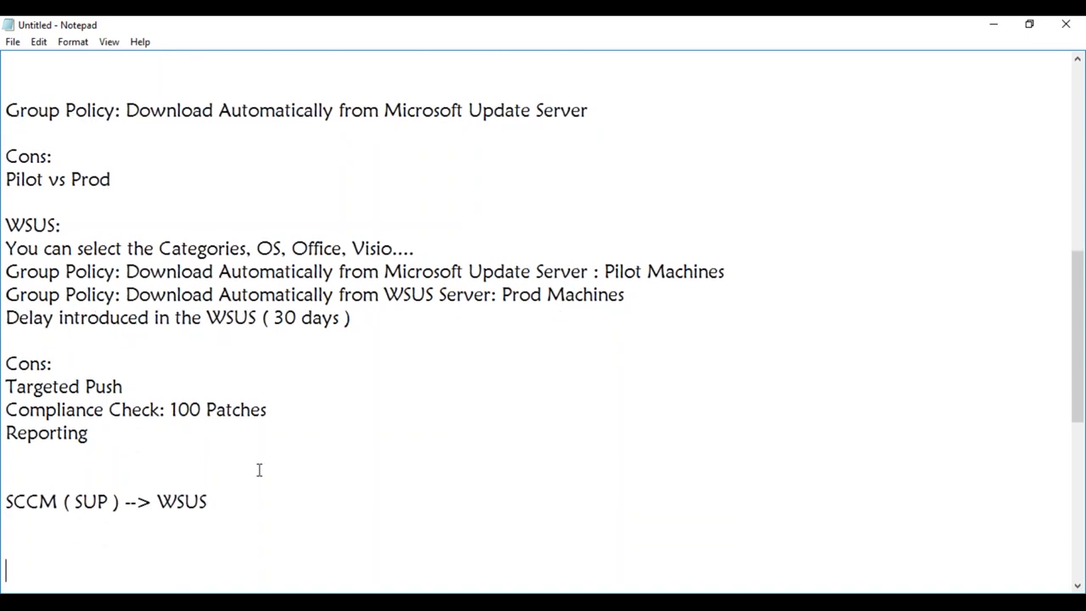
{"action": "left_click", "coordinate": [85, 517]}
- List 'SUG', 'Collections' and 'Deployments' on separate lines under the SCCM heading
{"action": "type", "text": "Collections"}
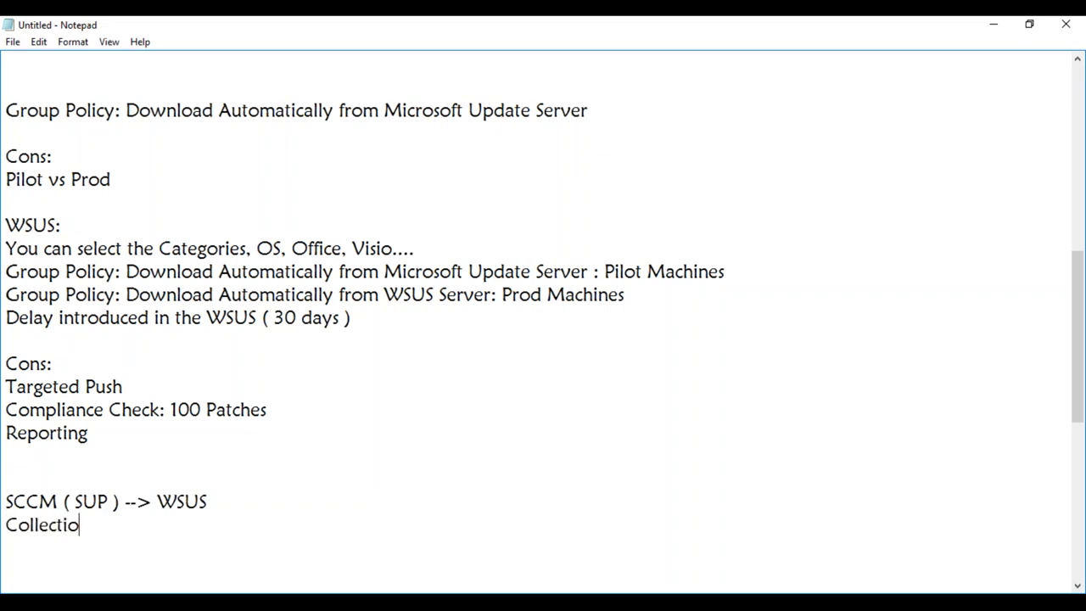
{"action": "left_click", "coordinate": [6, 527]}
{"action": "key", "text": "Return"}
{"action": "type", "text": "SUG"}
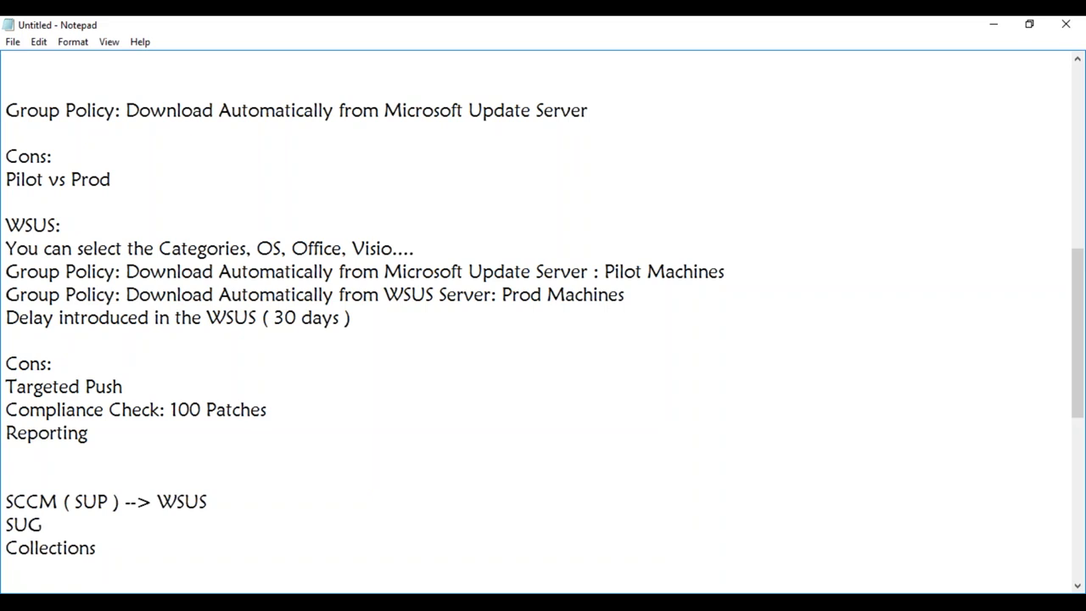
{"action": "left_click", "coordinate": [106, 551]}
{"action": "key", "text": "Return"}
{"action": "type", "text": "Deployments"}
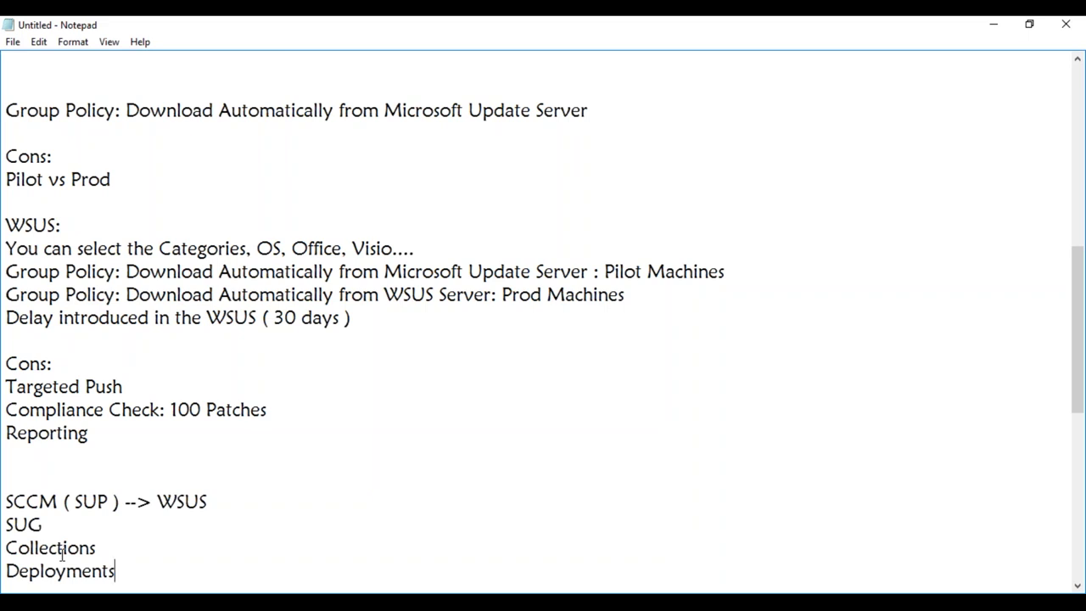
{"action": "key", "text": "Return"}
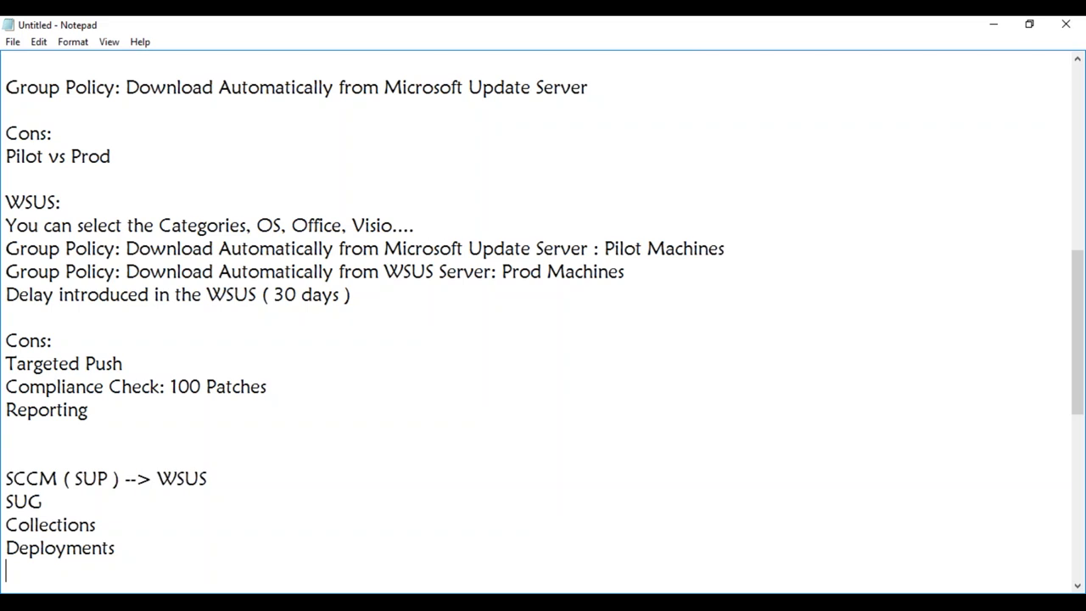
- Add 'Bandwidth Savings' and 'Time' as new lines in the SCCM section
{"action": "type", "text": "Bandwidth Sa"}
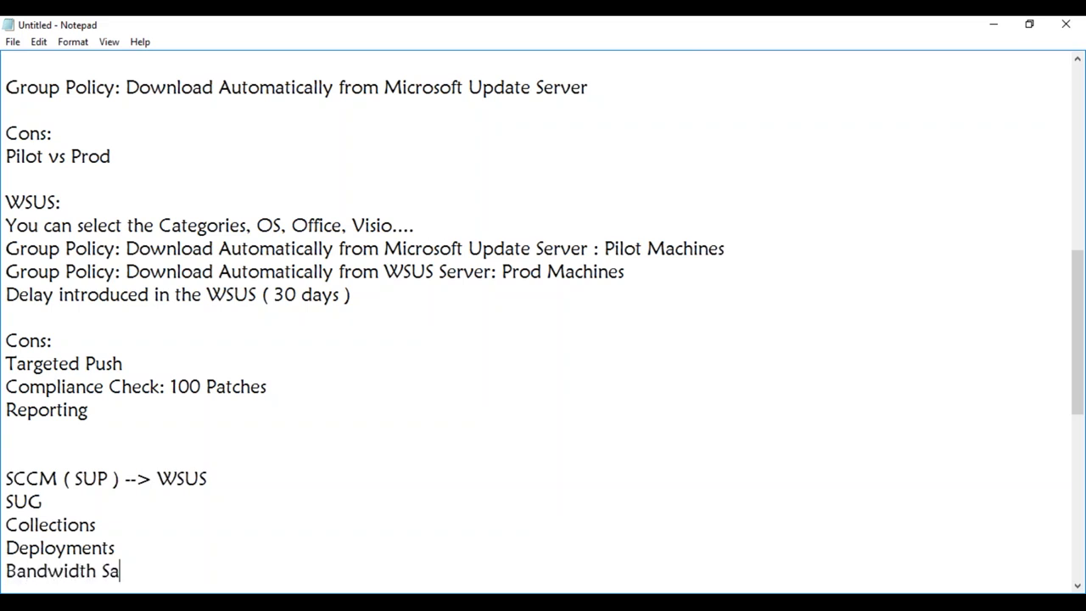
{"action": "type", "text": "vings"}
{"action": "key", "text": "Return"}
{"action": "type", "text": "Time"}
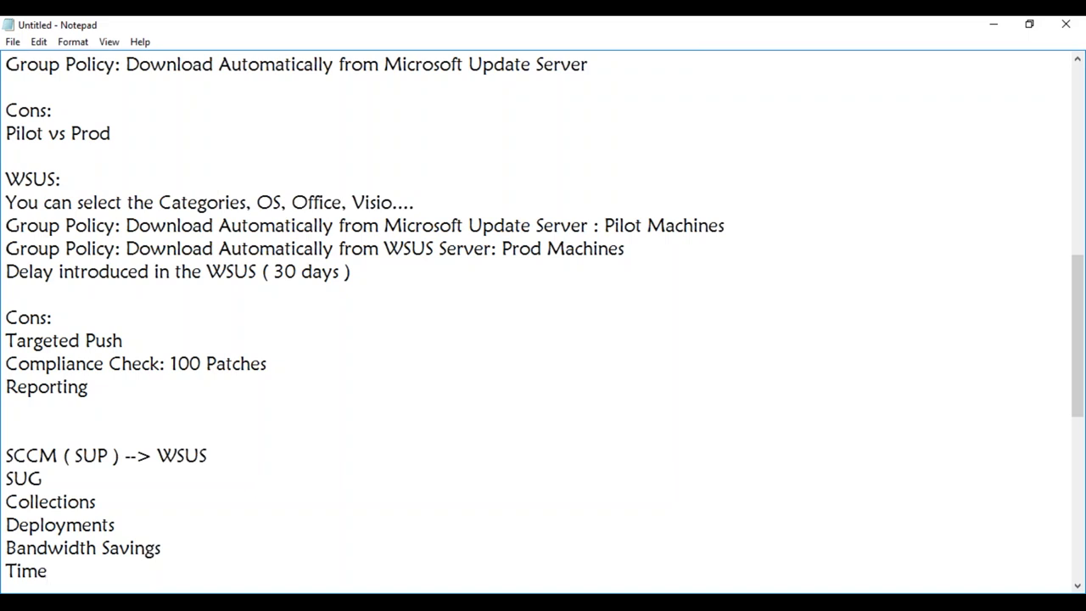
{"action": "key", "text": "Return"}
- Type '1 Single update/patch is required by 1machine/100K: Report and Compliance'
{"action": "type", "text": "1 Single update/patch in"}
{"action": "key", "text": "BackSpace"}
{"action": "type", "text": "s required by "}
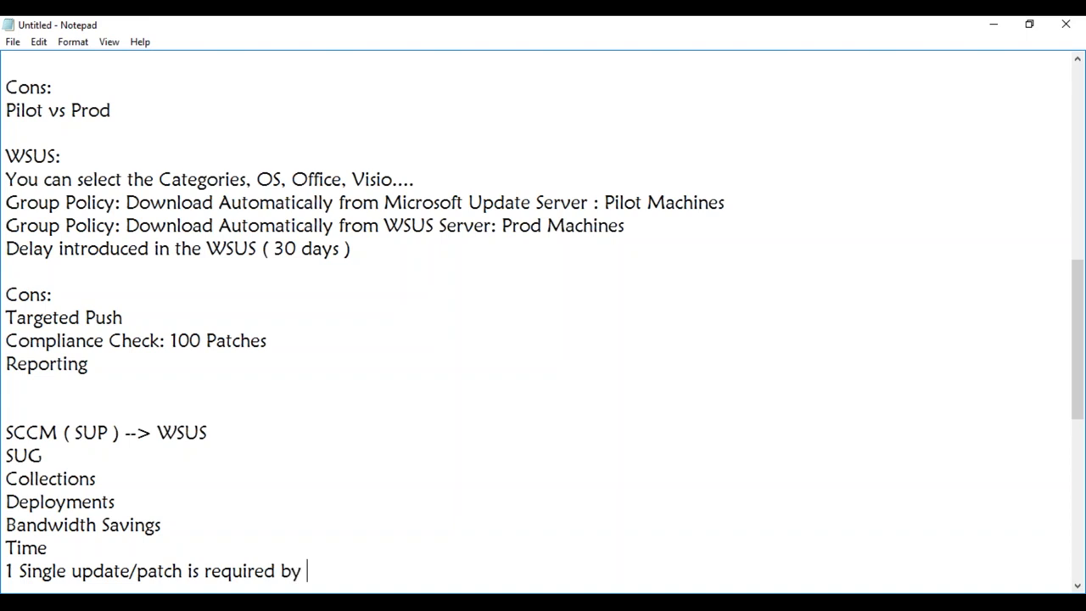
{"action": "type", "text": "1machine"}
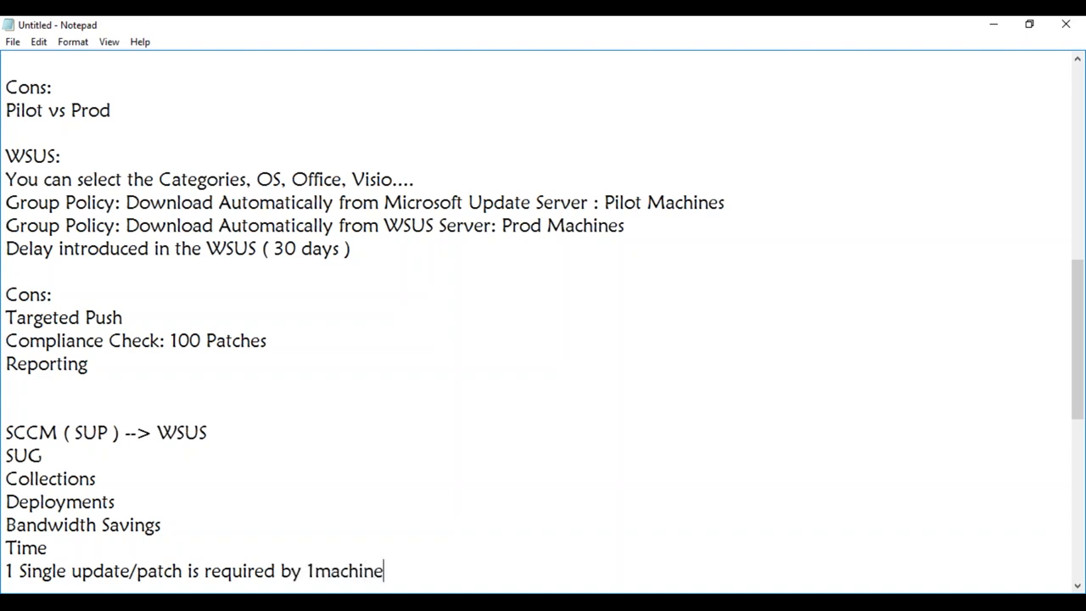
{"action": "type", "text": "/100K: Repro"}
{"action": "key", "text": "BackSpace"}
{"action": "key", "text": "BackSpace"}
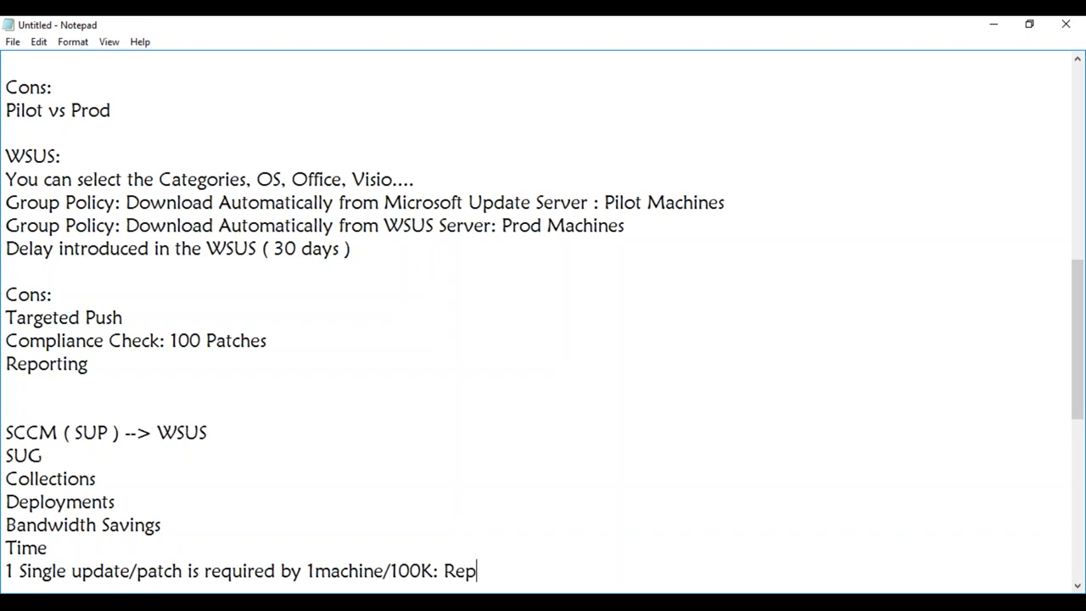
{"action": "type", "text": "ort and Compliance"}
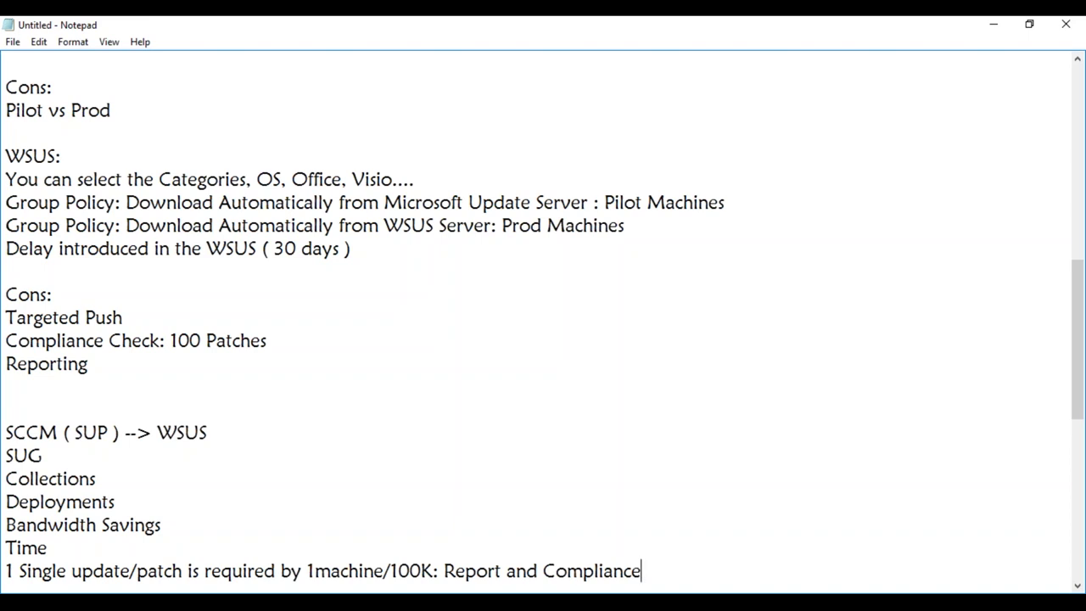
- Append ': Schedule' to the Deployments line, then scroll to the blank line under Reporting
{"action": "left_click", "coordinate": [152, 498]}
{"action": "type", "text": ": Schedule"}
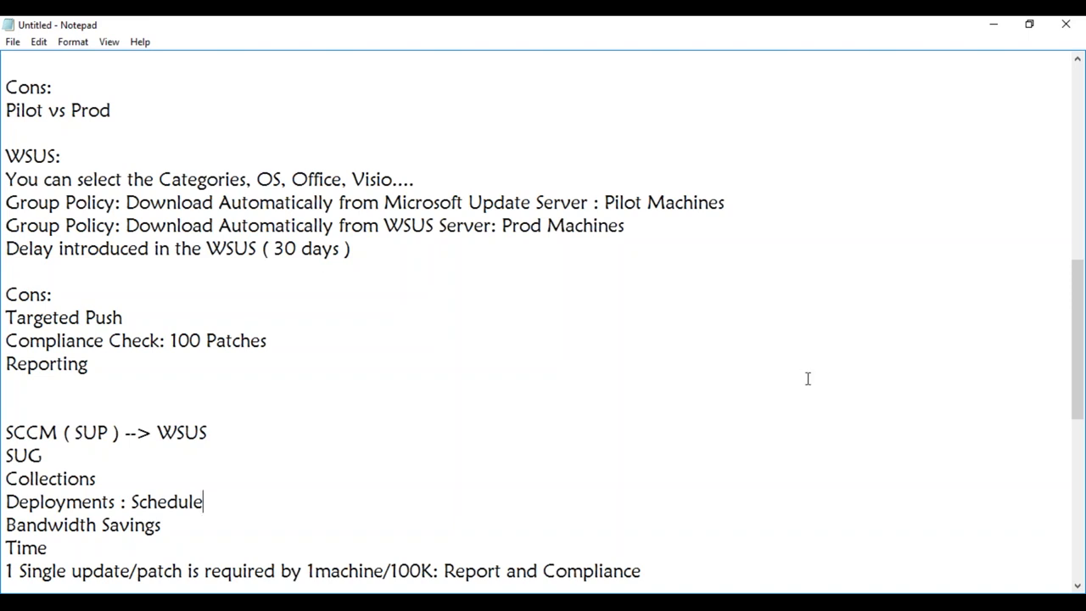
{"action": "left_click_drag", "start_coordinate": [1080, 395], "coordinate": [1079, 443]}
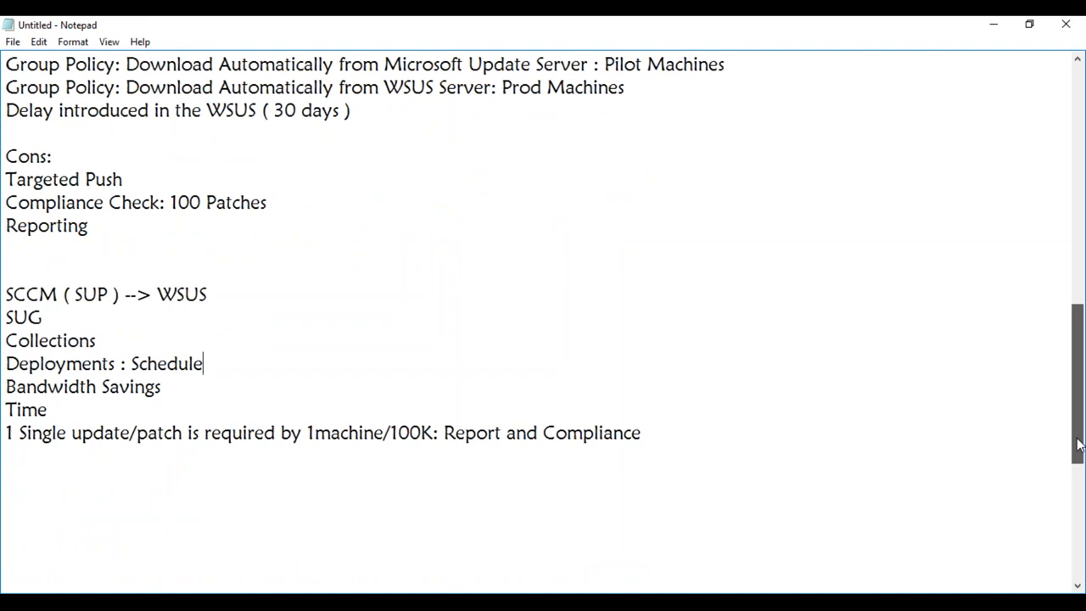
{"action": "left_click_drag", "start_coordinate": [1078, 445], "coordinate": [1079, 448]}
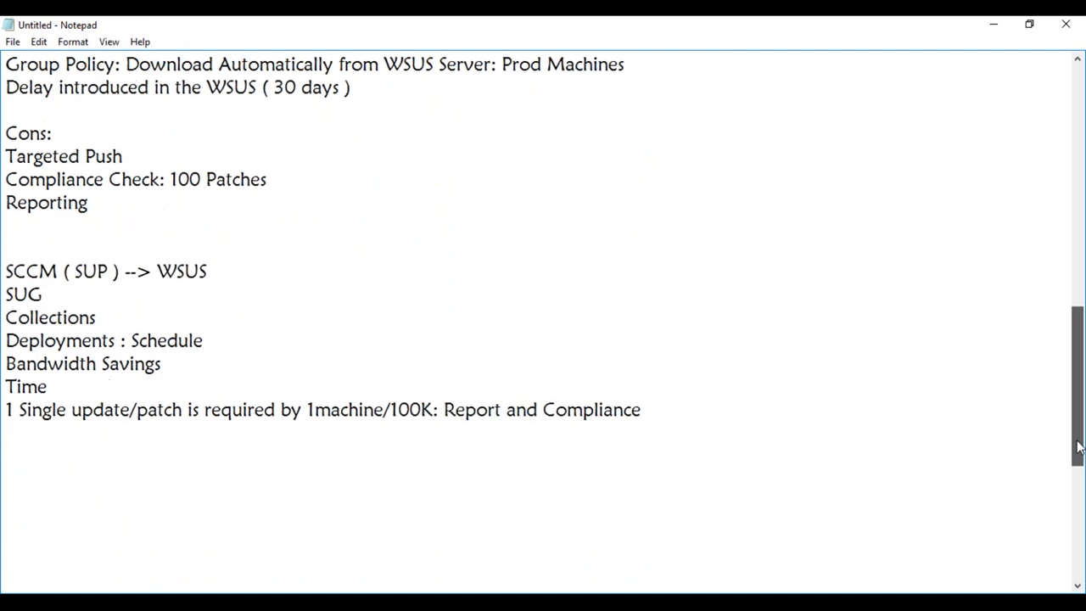
{"action": "left_click_drag", "start_coordinate": [1080, 447], "coordinate": [1078, 447]}
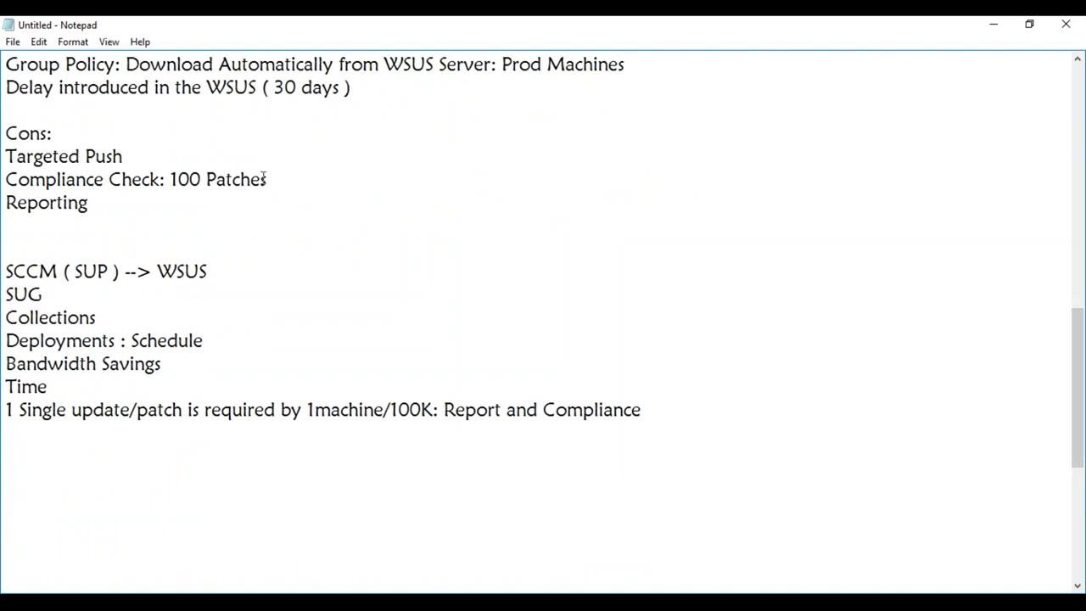
{"action": "left_click", "coordinate": [181, 216]}
- Add an 'MW:' heading below the Report and Compliance line
{"action": "left_click", "coordinate": [678, 414]}
{"action": "key", "text": "Return"}
{"action": "key", "text": "Return"}
{"action": "key", "text": "Return"}
{"action": "type", "text": "MW:"}
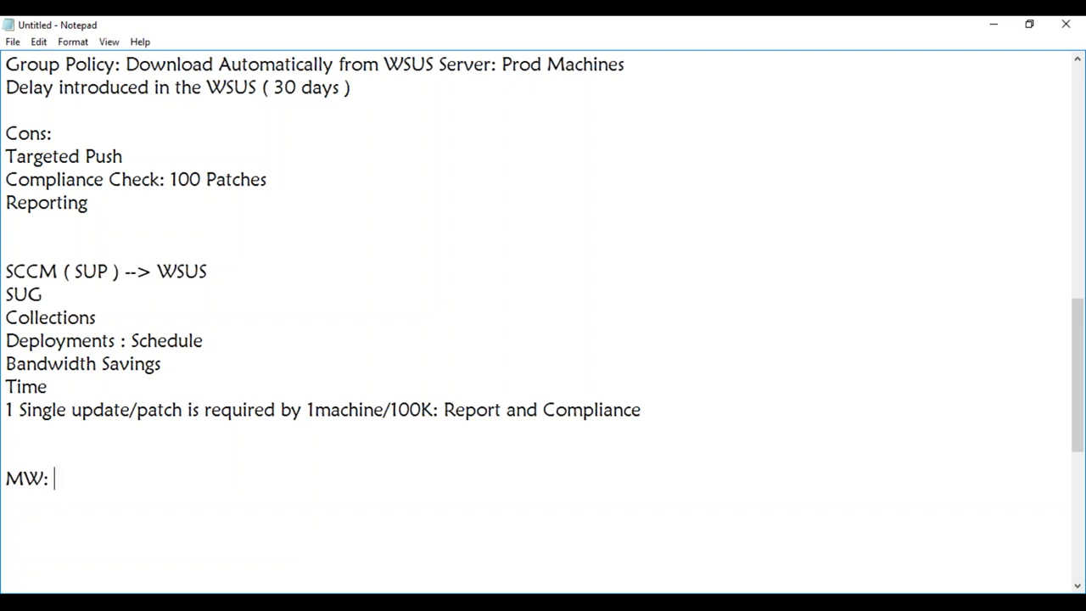
- Enter the maintenance window '3rd Sat: 1:00 AM to 04:00 AM' under MW:
{"action": "key", "text": "Return"}
{"action": "type", "text": "3rd Sat: 1:00 "}
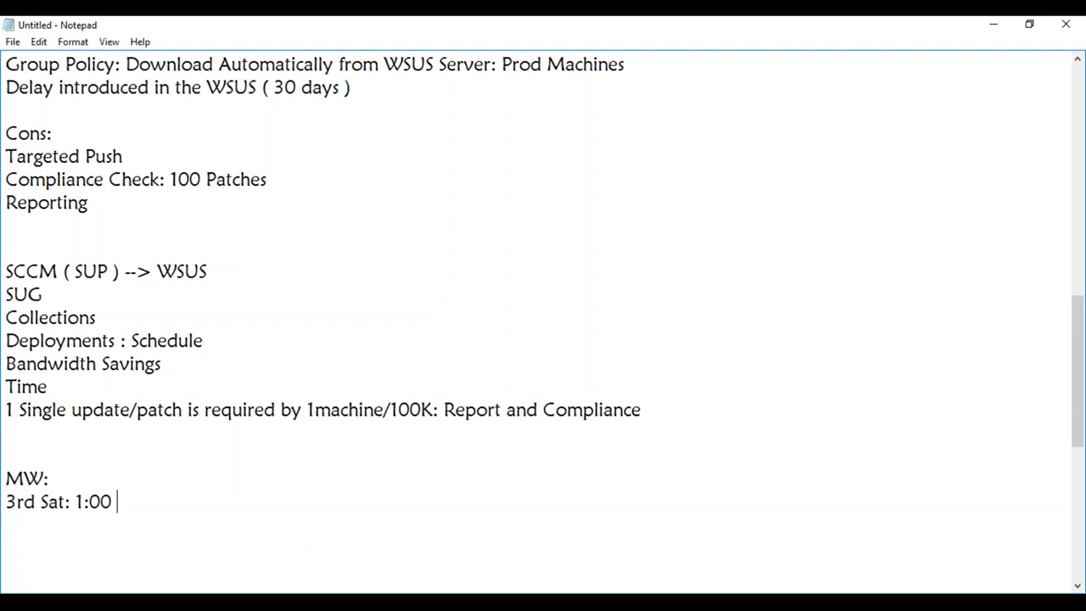
{"action": "type", "text": "AM to 04"}
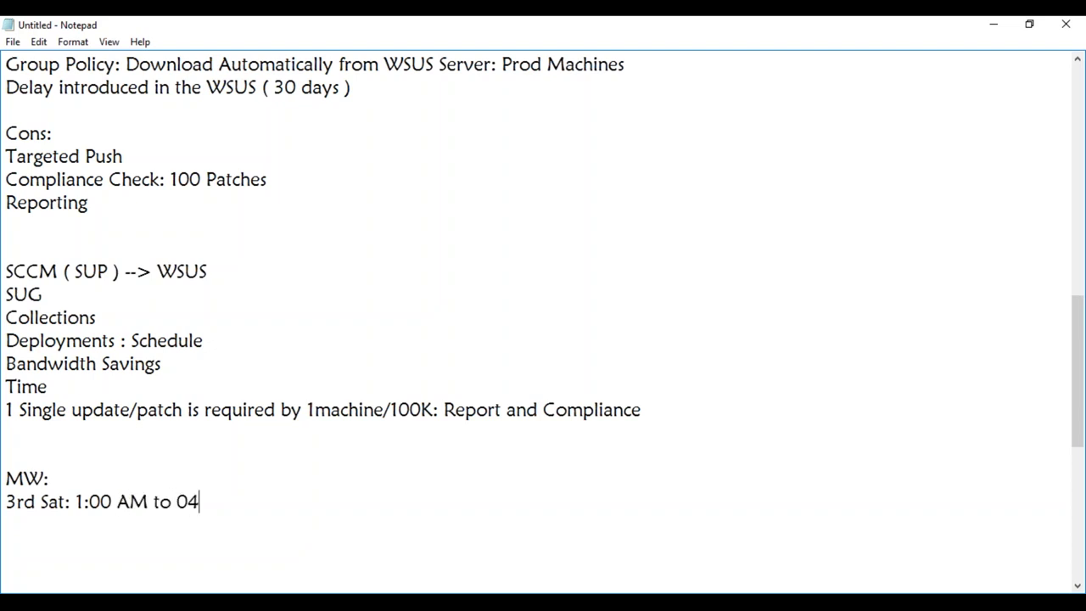
{"action": "type", "text": ":00 AM"}
- Add the lines 'Create a Server Collection: 500 Servers' and 'MW: Sat : 01:00 to 04:00'
{"action": "key", "text": "Return"}
{"action": "key", "text": "Return"}
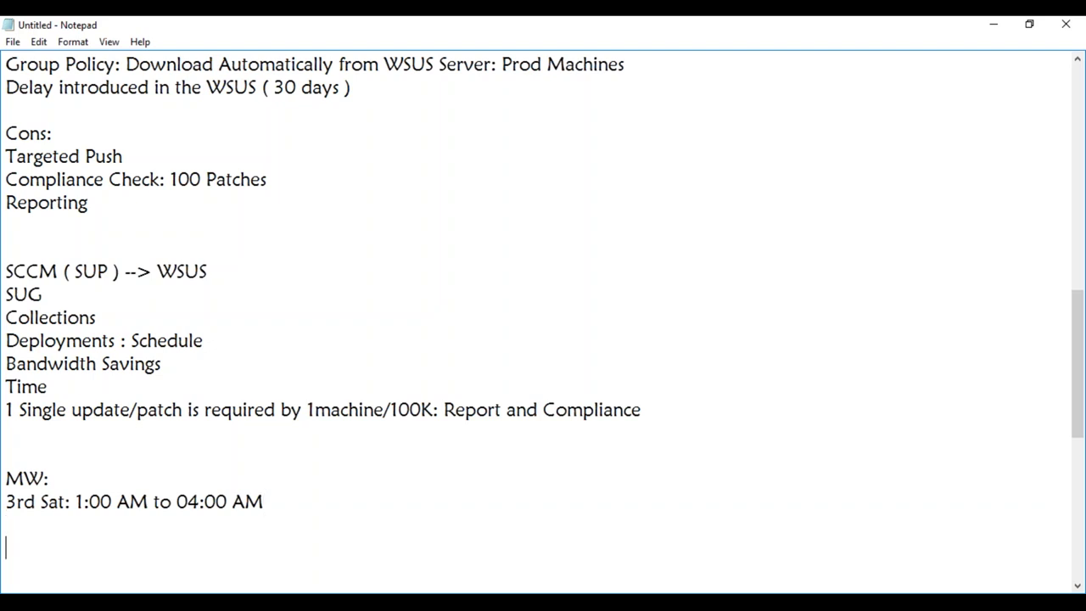
{"action": "type", "text": "C"}
{"action": "key", "text": "BackSpace"}
{"action": "type", "text": "Create a "}
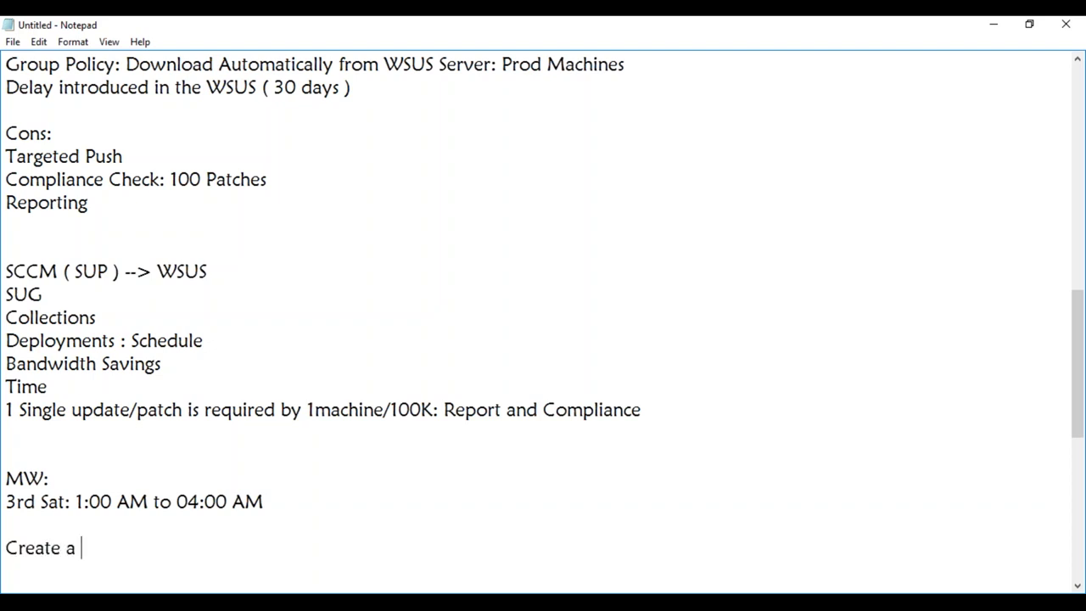
{"action": "type", "text": "Server Co"}
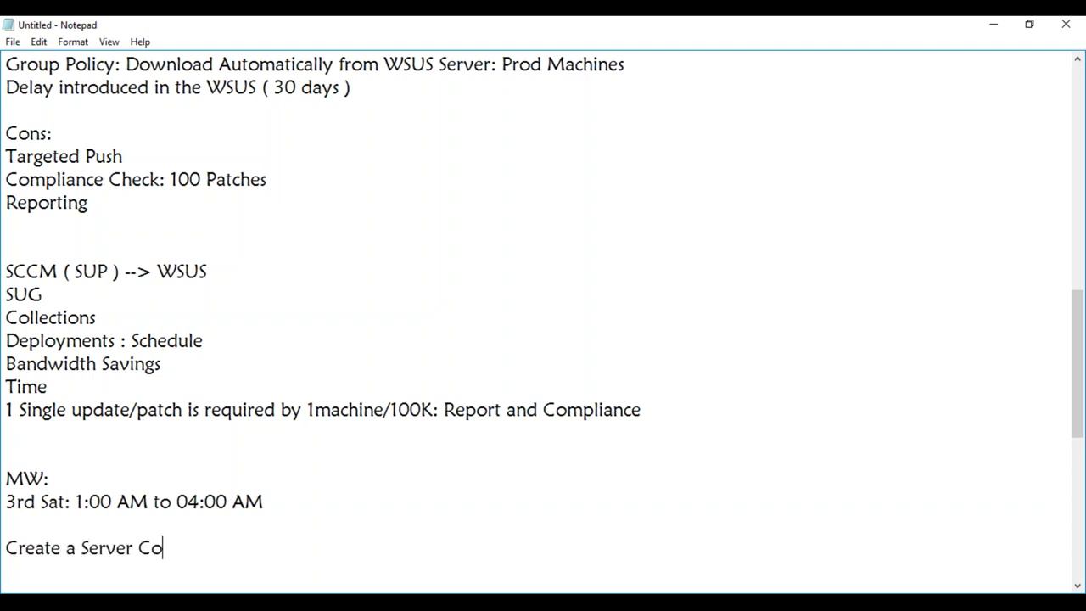
{"action": "type", "text": "llection"}
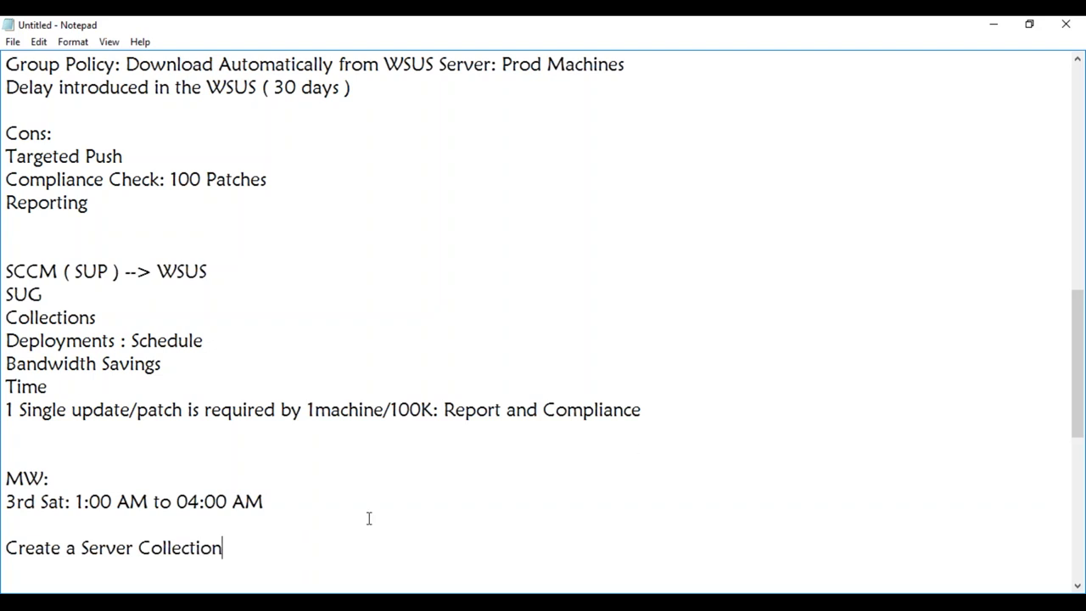
{"action": "type", "text": ": 500 Se"}
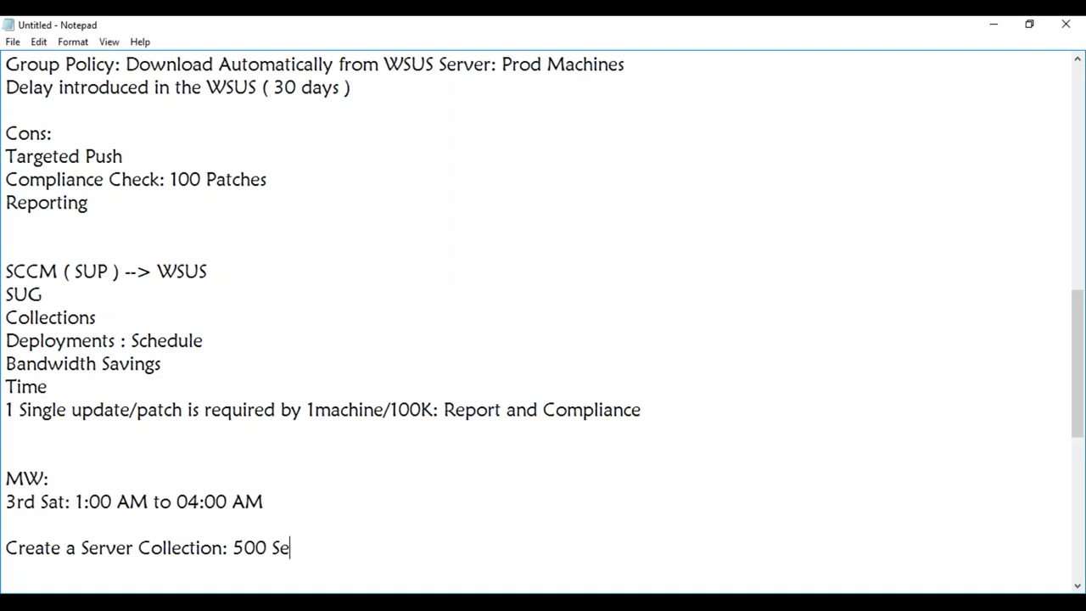
{"action": "type", "text": "rvers"}
{"action": "key", "text": "Return"}
{"action": "type", "text": "M"}
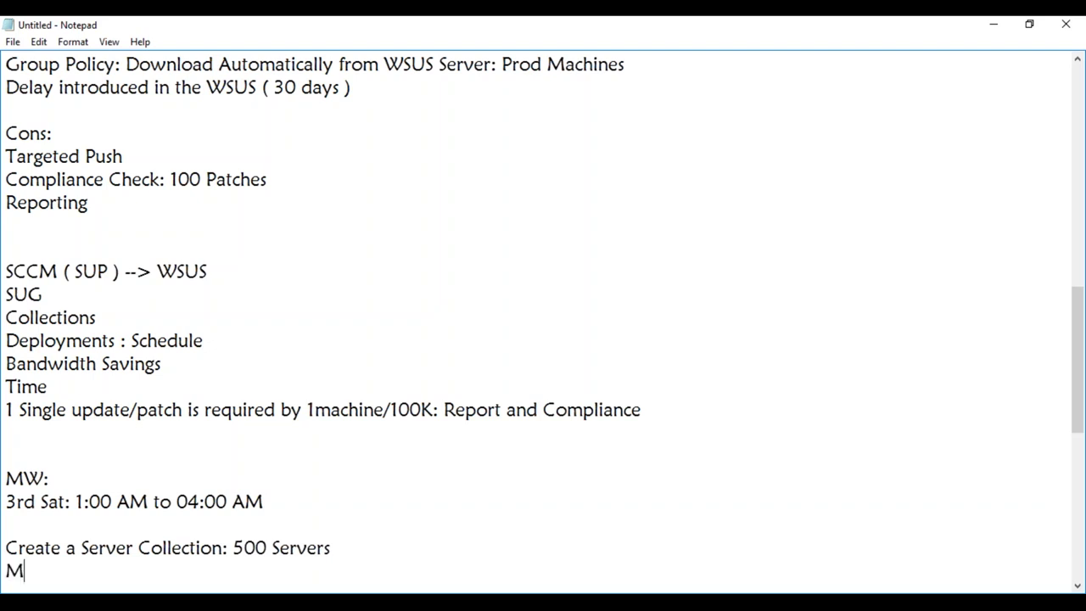
{"action": "type", "text": "W: Sat : 01:00 to 04:00"}
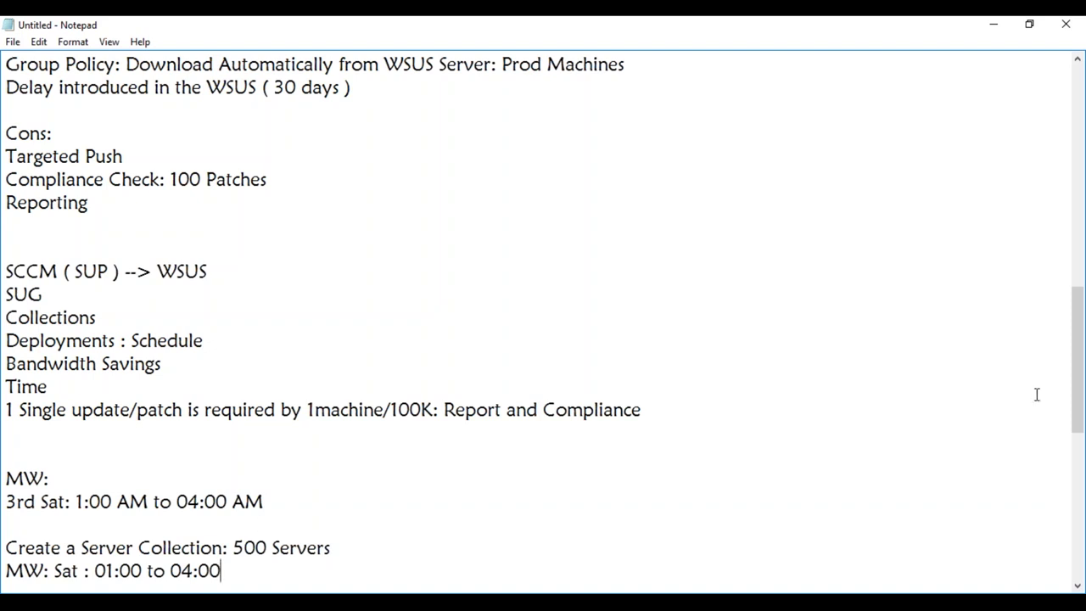
{"action": "left_click_drag", "start_coordinate": [1069, 392], "coordinate": [1072, 463]}
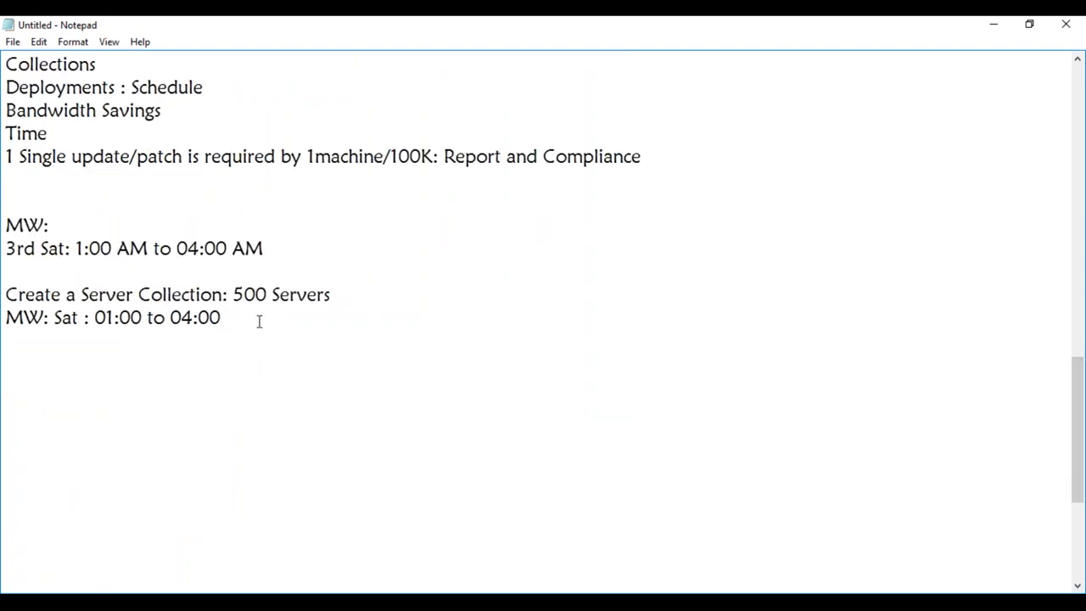
{"action": "left_click_drag", "start_coordinate": [1078, 437], "coordinate": [1023, 185]}
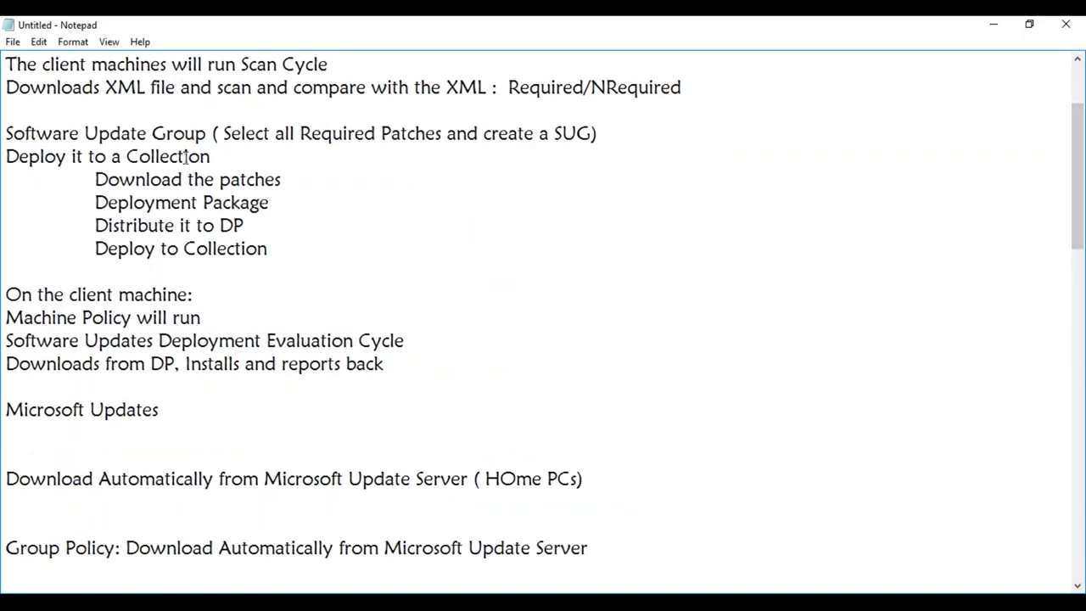
{"action": "left_click_drag", "start_coordinate": [210, 156], "coordinate": [5, 161]}
{"action": "left_click_drag", "start_coordinate": [269, 248], "coordinate": [95, 250]}
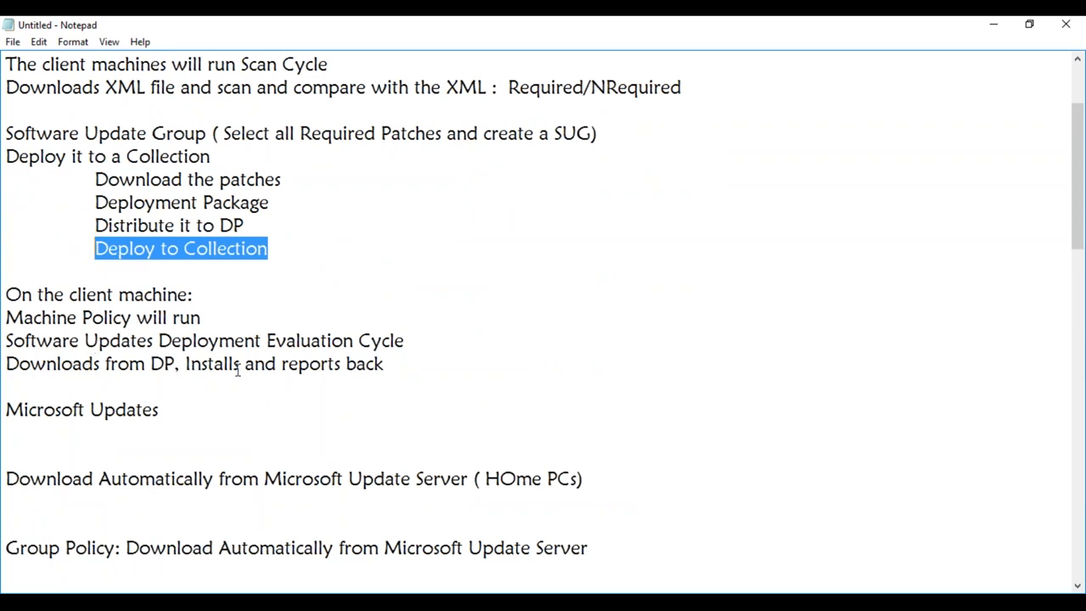
{"action": "left_click_drag", "start_coordinate": [331, 365], "coordinate": [252, 365]}
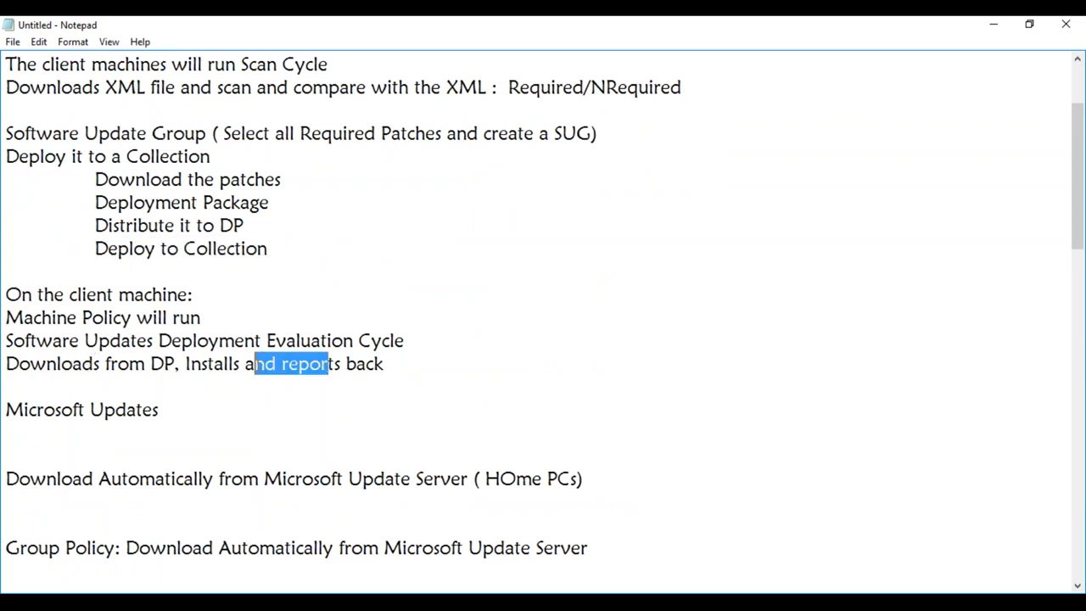
{"action": "left_click_drag", "start_coordinate": [179, 365], "coordinate": [7, 365]}
{"action": "left_click_drag", "start_coordinate": [1076, 241], "coordinate": [1074, 475]}
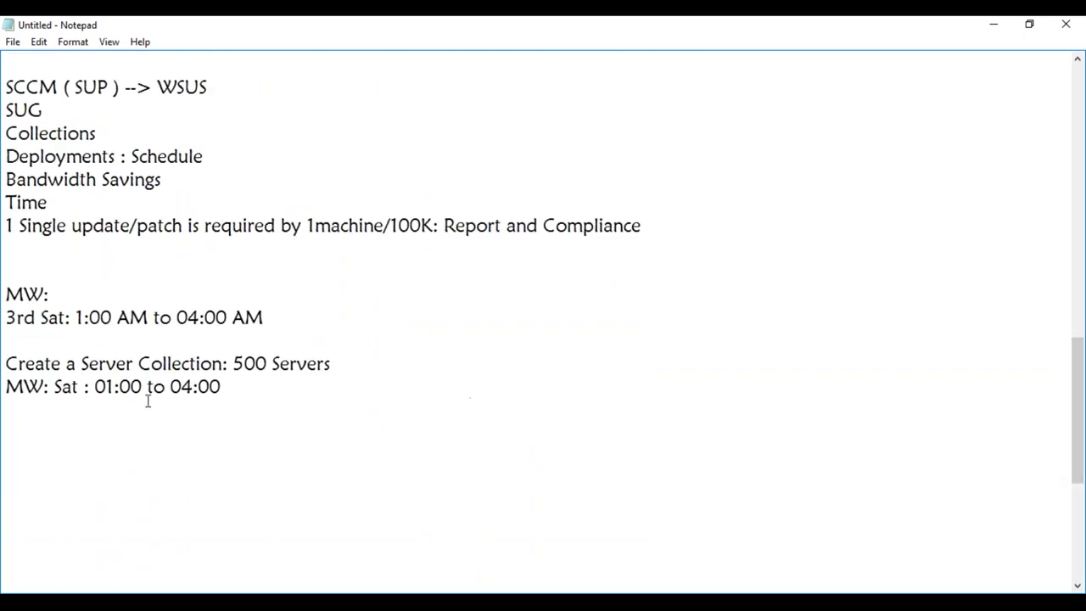
{"action": "left_click", "coordinate": [229, 391]}
- Add 'On 2nd Tuesday: MS released Patches: On 2nd Thursday: Deployment' and begin the next line
{"action": "key", "text": "Return"}
{"action": "key", "text": "Return"}
{"action": "type", "text": "On 2nd Tue"}
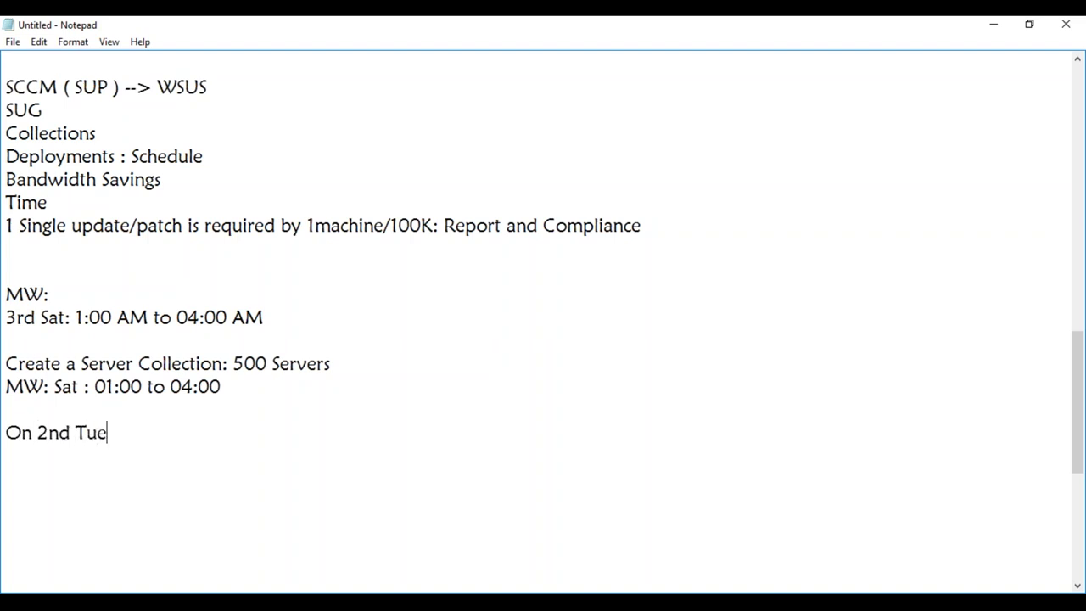
{"action": "type", "text": "sday: MS released "}
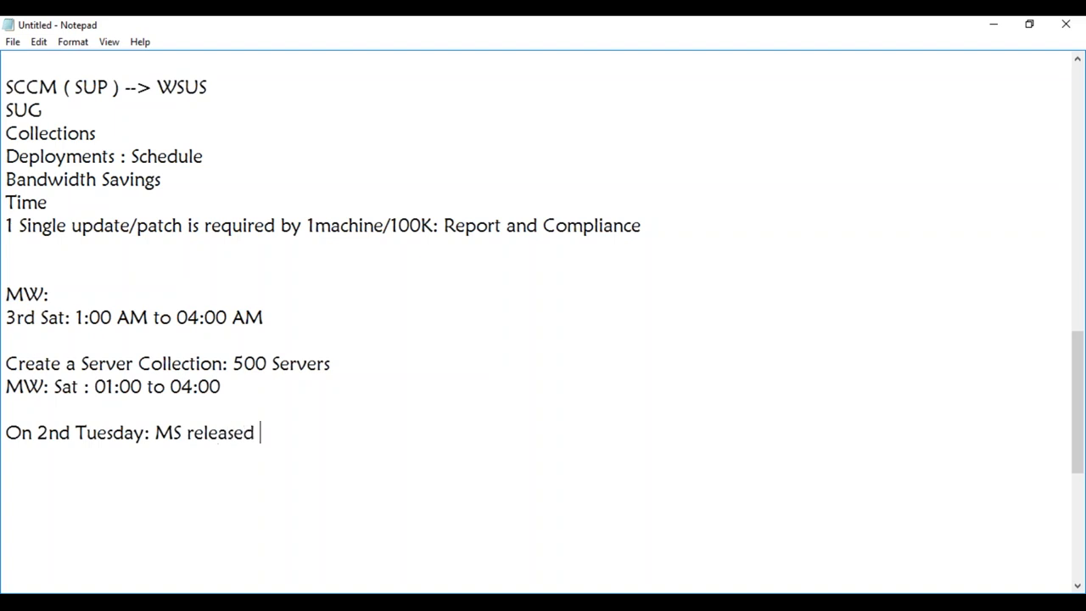
{"action": "type", "text": "Patches: On "}
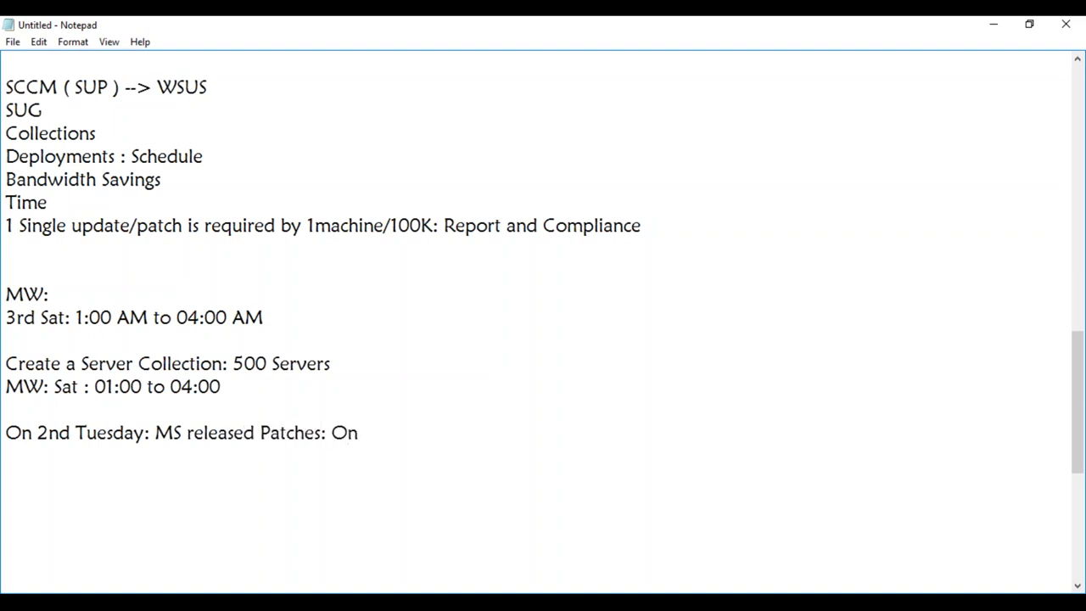
{"action": "type", "text": "2nd Tu"}
{"action": "key", "text": "BackSpace"}
{"action": "type", "text": "hursday: "}
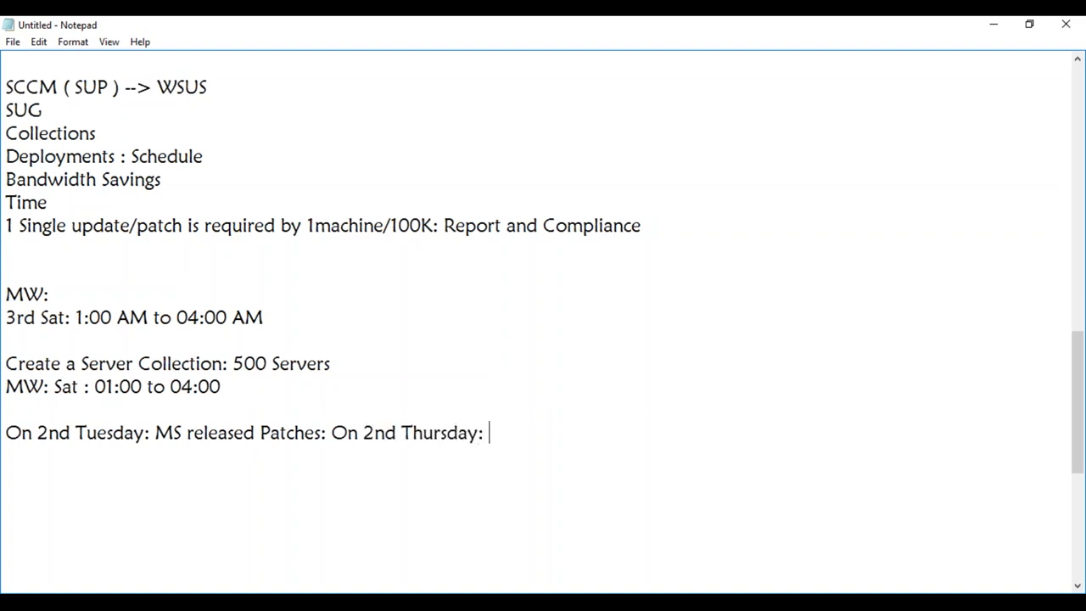
{"action": "type", "text": "Deployment"}
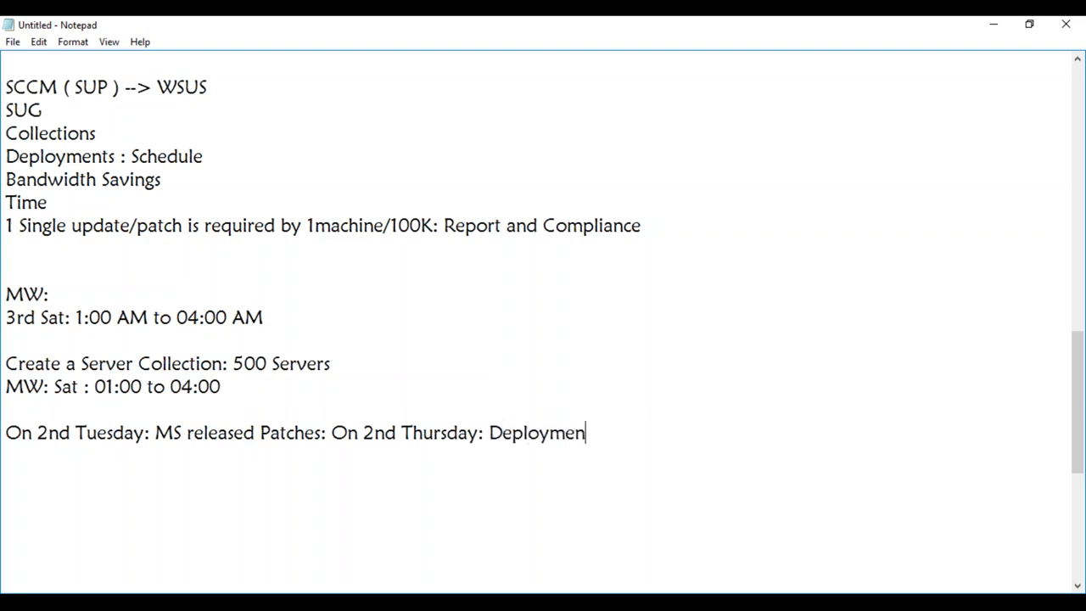
{"action": "key", "text": "Return"}
{"action": "key", "text": "Return"}
{"action": "type", "text": "From 2n"}
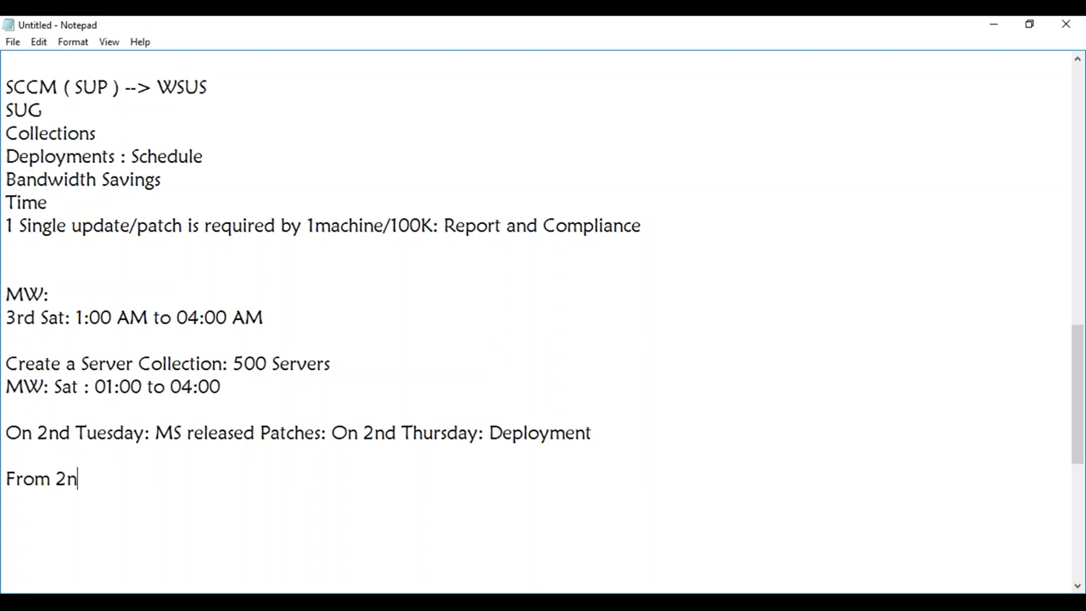
{"action": "type", "text": "d Thursday"}
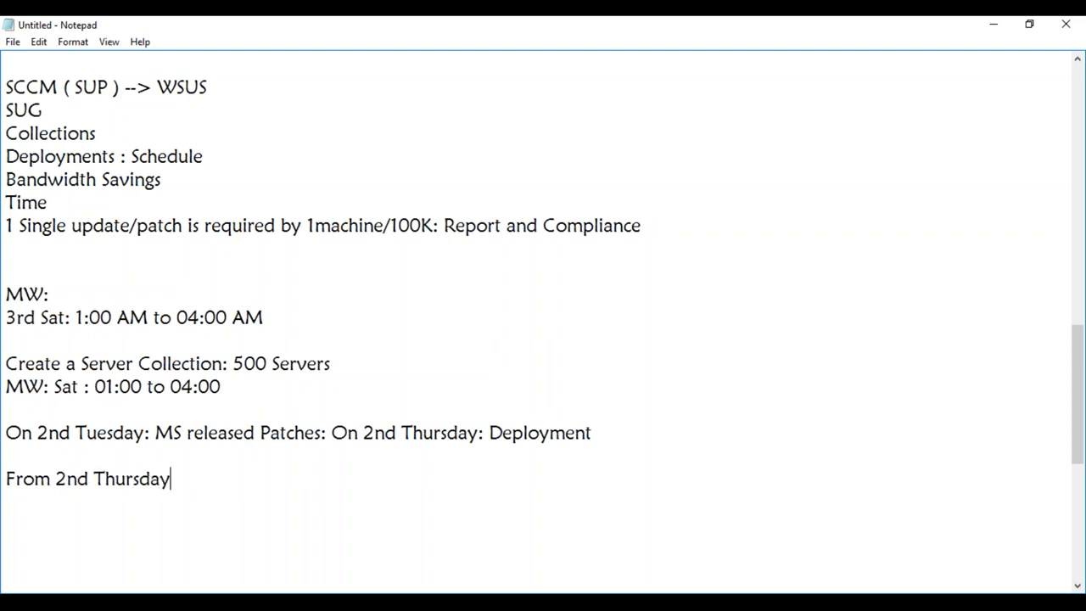
{"action": "type", "text": " till 3rd Satu"}
- Finish the line with ': it will download the patches on the server and keep ready', fixing typos
{"action": "type", "text": "rday"}
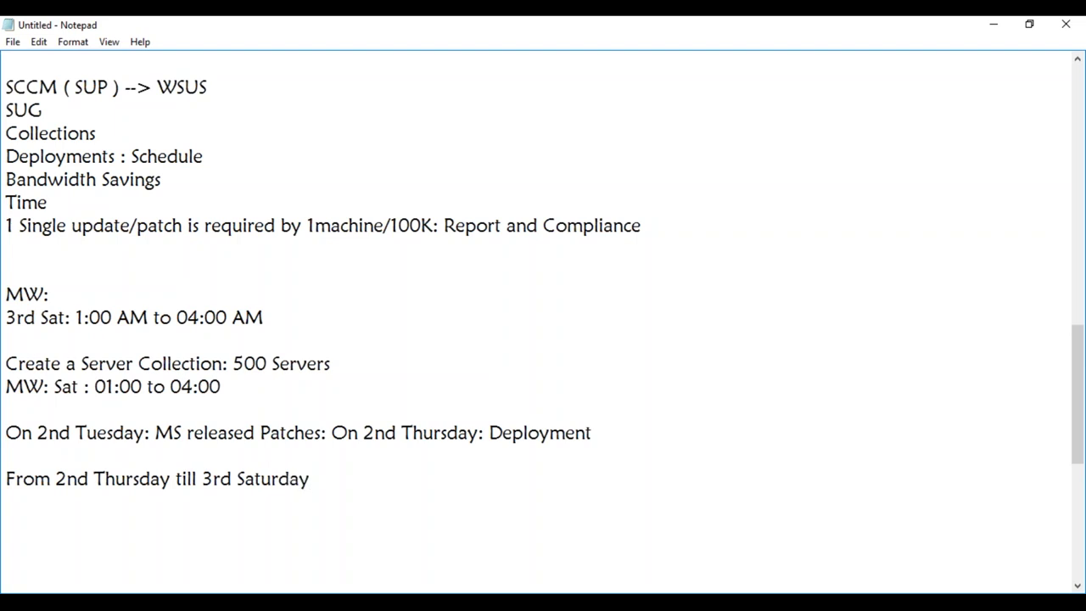
{"action": "type", "text": ": it will download the patces on t"}
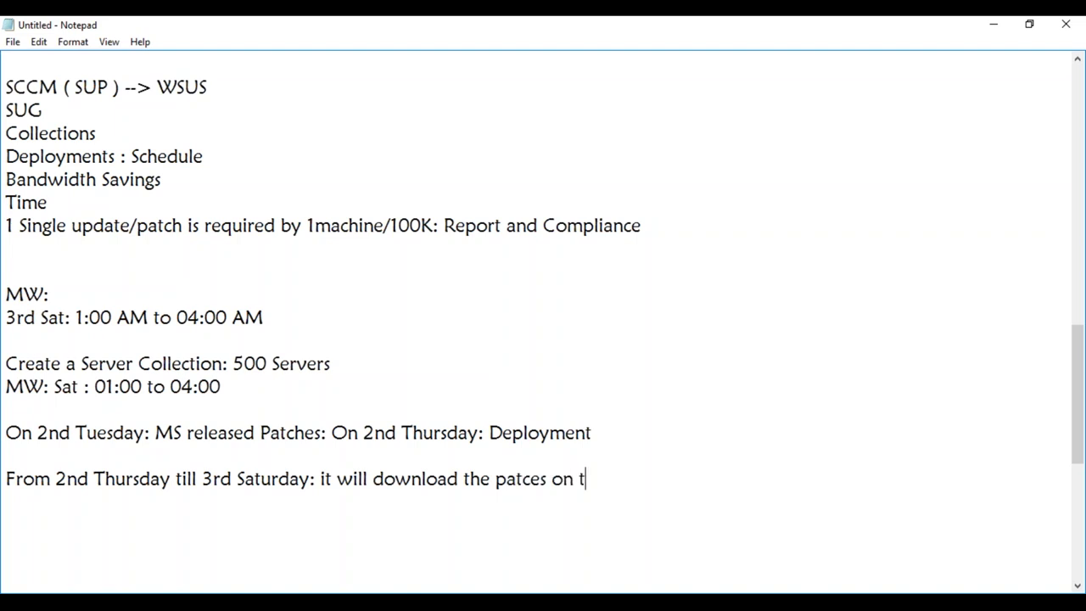
{"action": "type", "text": "he server an"}
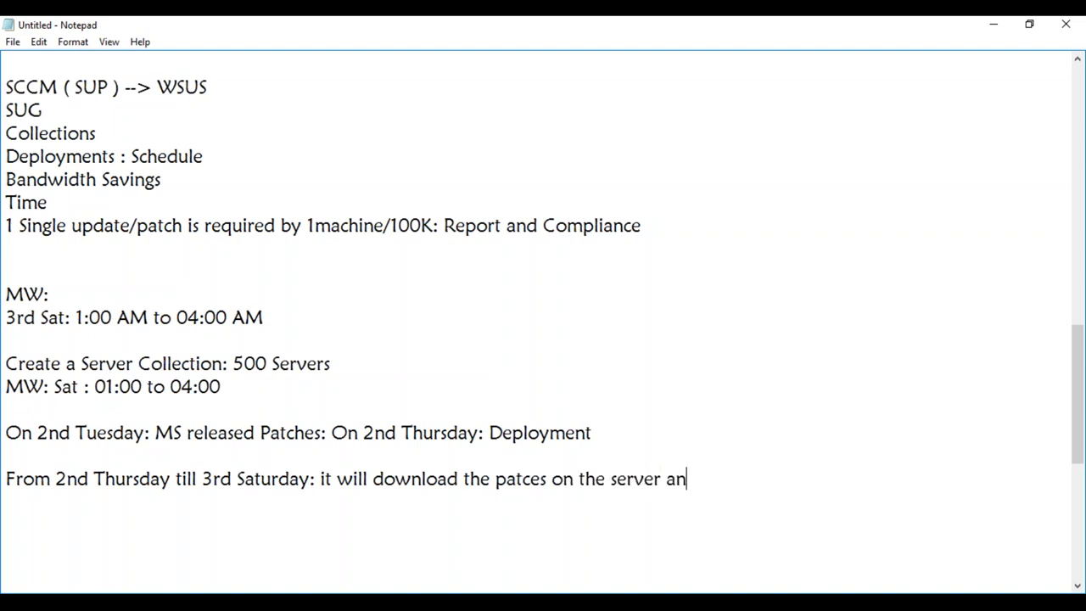
{"action": "type", "text": "d keep red"}
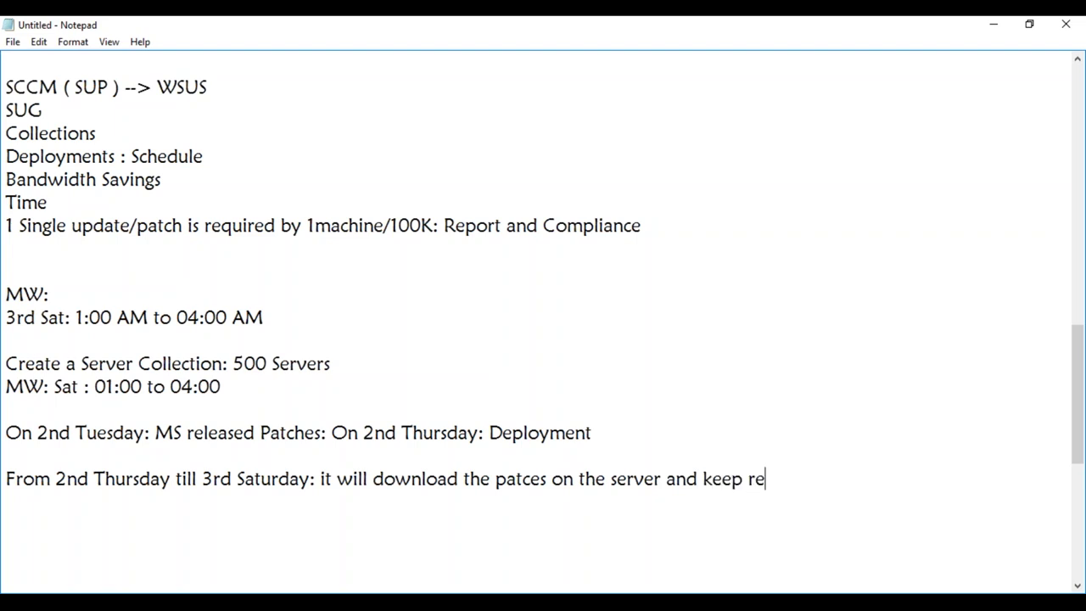
{"action": "key", "text": "BackSpace"}
{"action": "type", "text": "ady"}
{"action": "left_click", "coordinate": [535, 479]}
{"action": "type", "text": "h"}
{"action": "left_click", "coordinate": [816, 484]}
- Start a new line beginning 'Whne M' for the maintenance window trigger
{"action": "key", "text": "Return"}
{"action": "key", "text": "Return"}
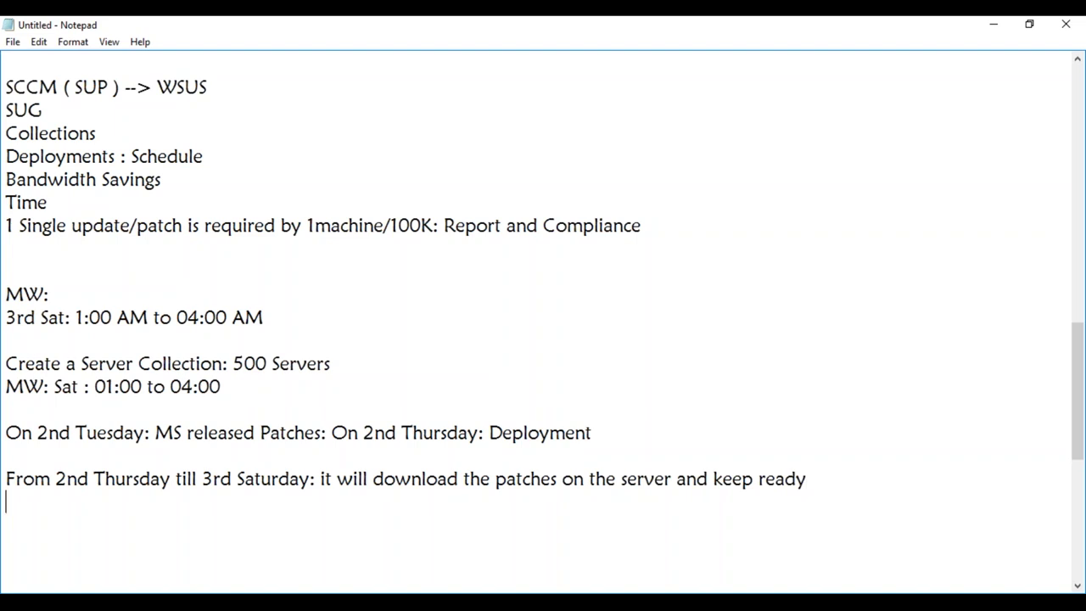
{"action": "type", "text": "Whne MW triggers"}
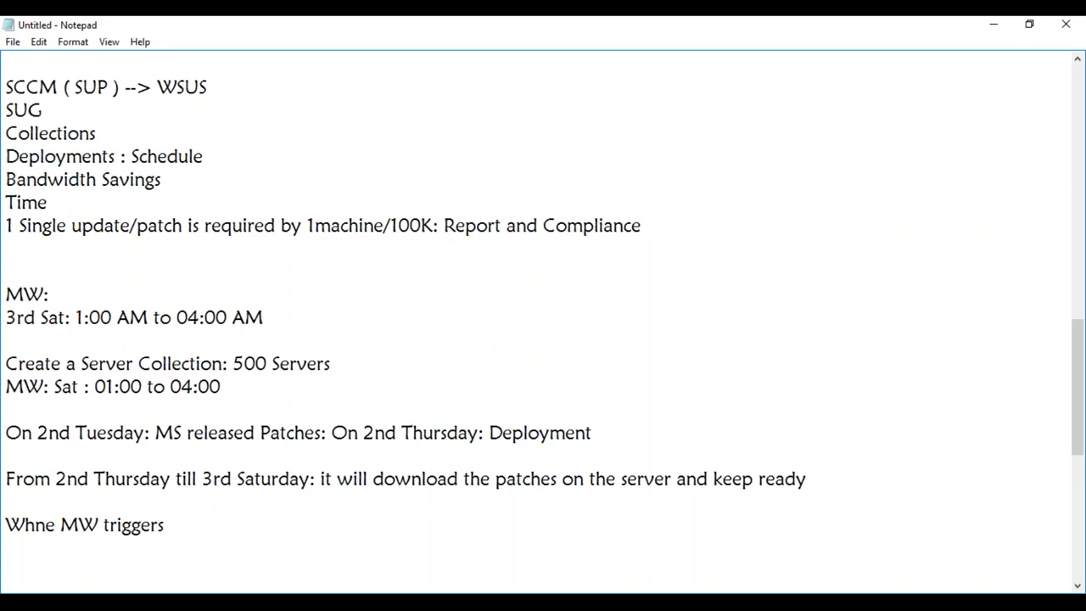
- Complete 'When MW triggers: Installation starts: Automatically' and correct 'Whne' to 'When'
{"action": "type", "text": ": Installation starts: Automatically"}
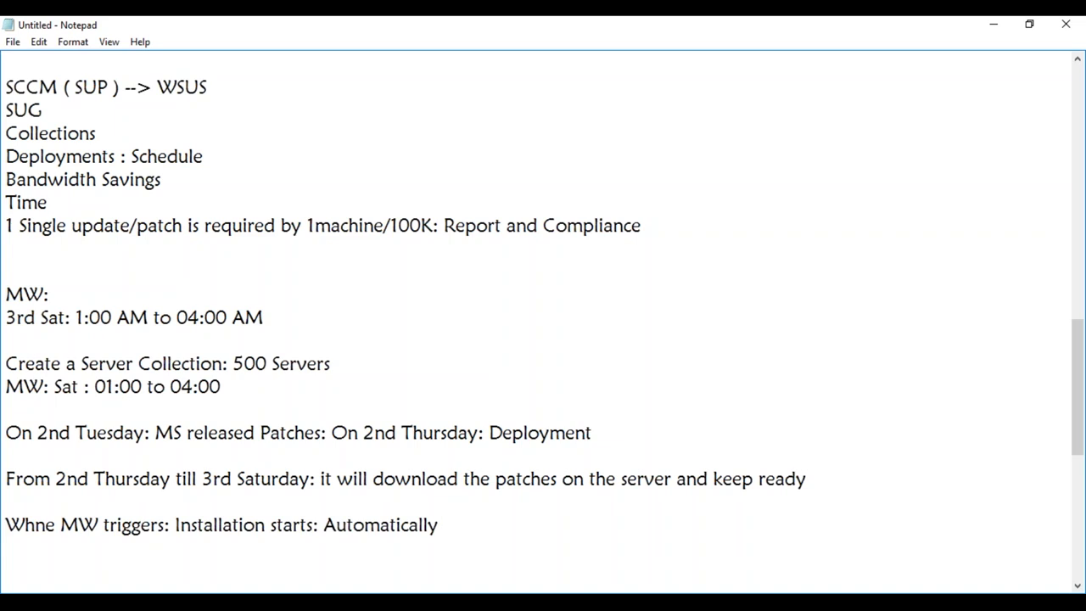
{"action": "left_click", "coordinate": [58, 526]}
{"action": "key", "text": "BackSpace"}
{"action": "key", "text": "BackSpace"}
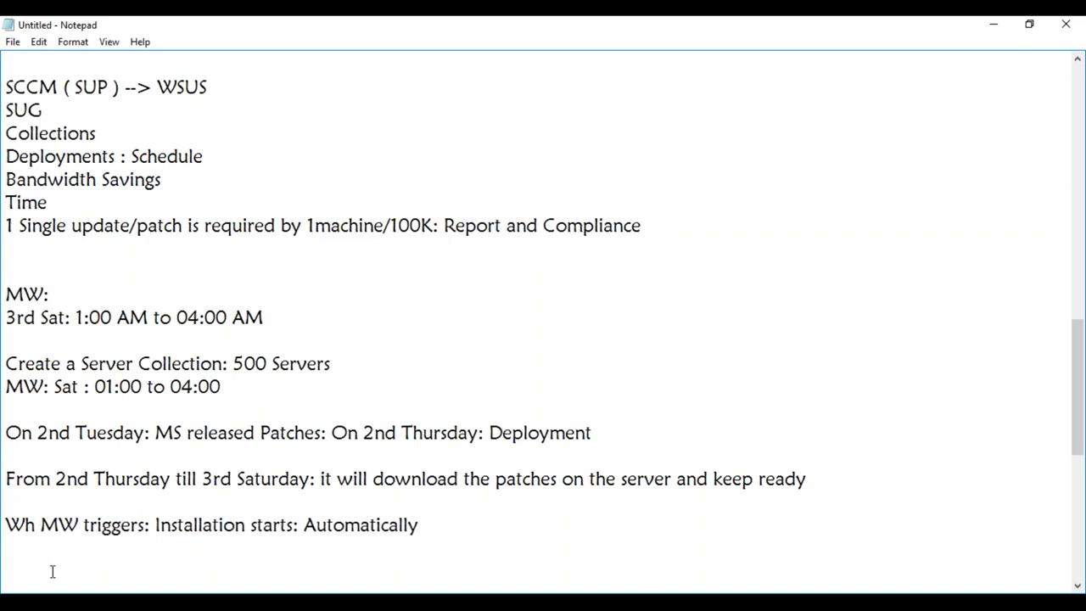
{"action": "type", "text": "en"}
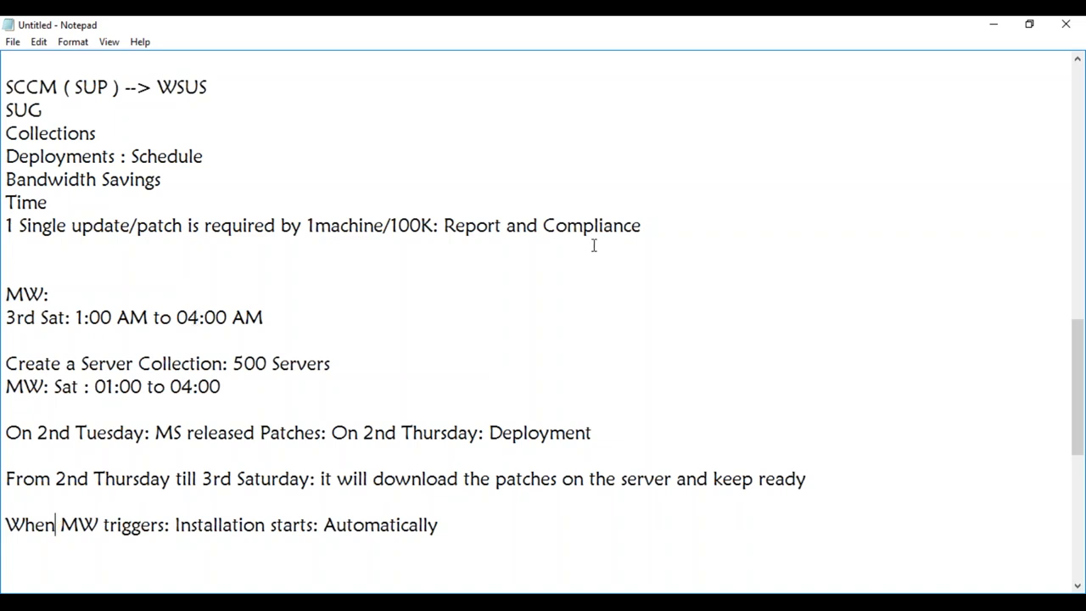
- Select the Notepad notes from scan cycle to reporting, then return to the MAYSCCM VM window
{"action": "left_click", "coordinate": [993, 26]}
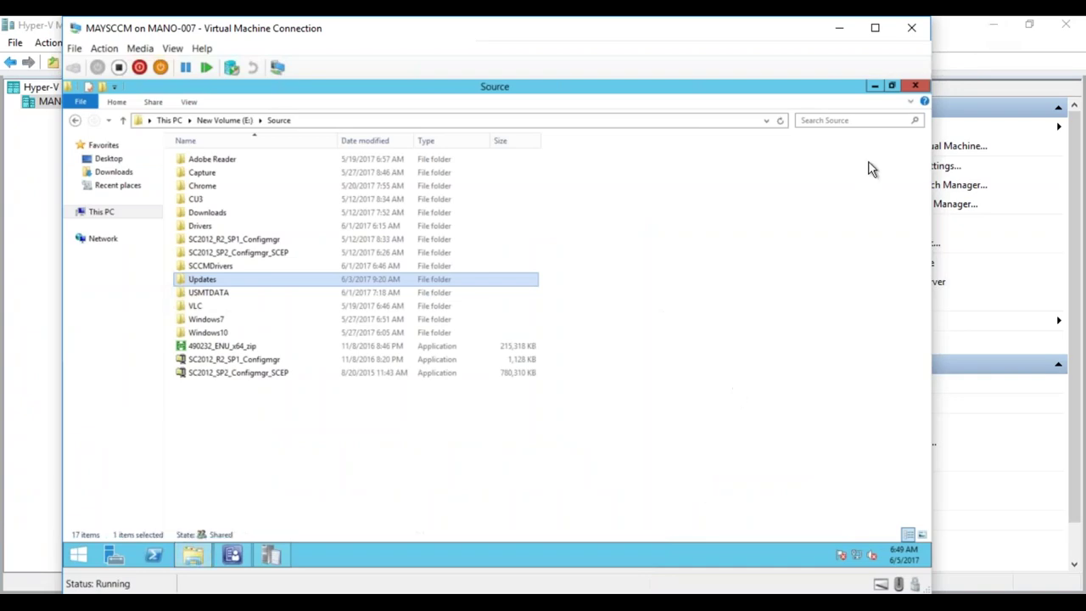
{"action": "left_click", "coordinate": [272, 601]}
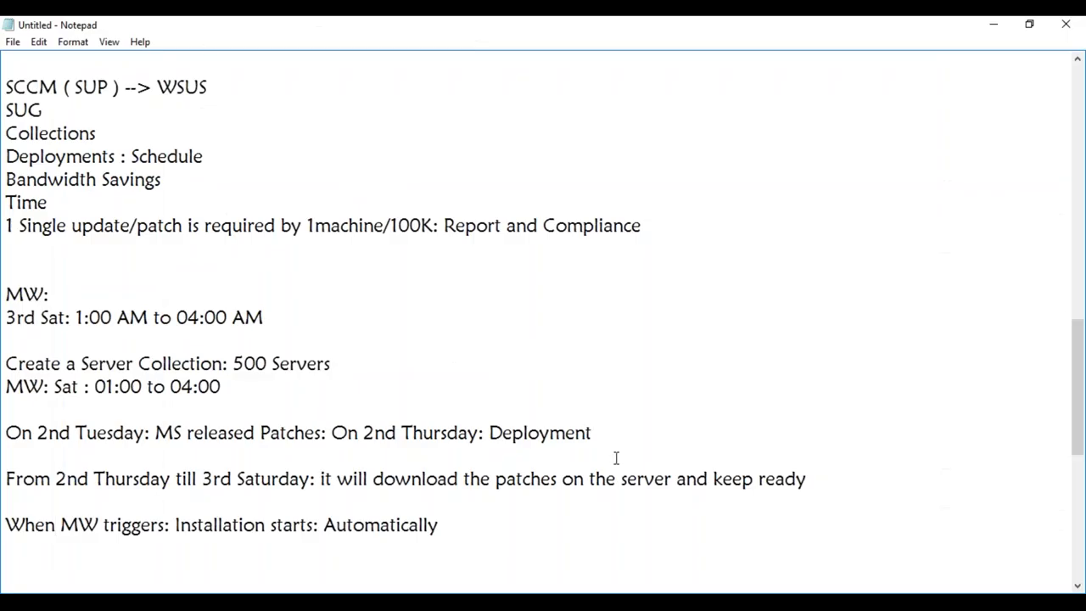
{"action": "left_click_drag", "start_coordinate": [1069, 458], "coordinate": [1043, 184]}
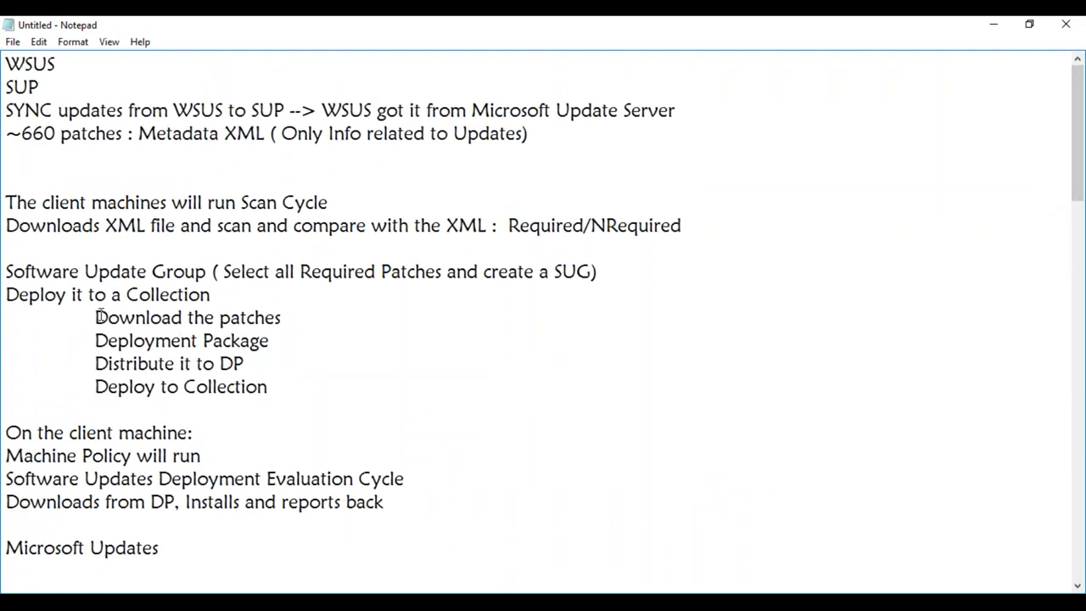
{"action": "left_click_drag", "start_coordinate": [7, 197], "coordinate": [383, 516]}
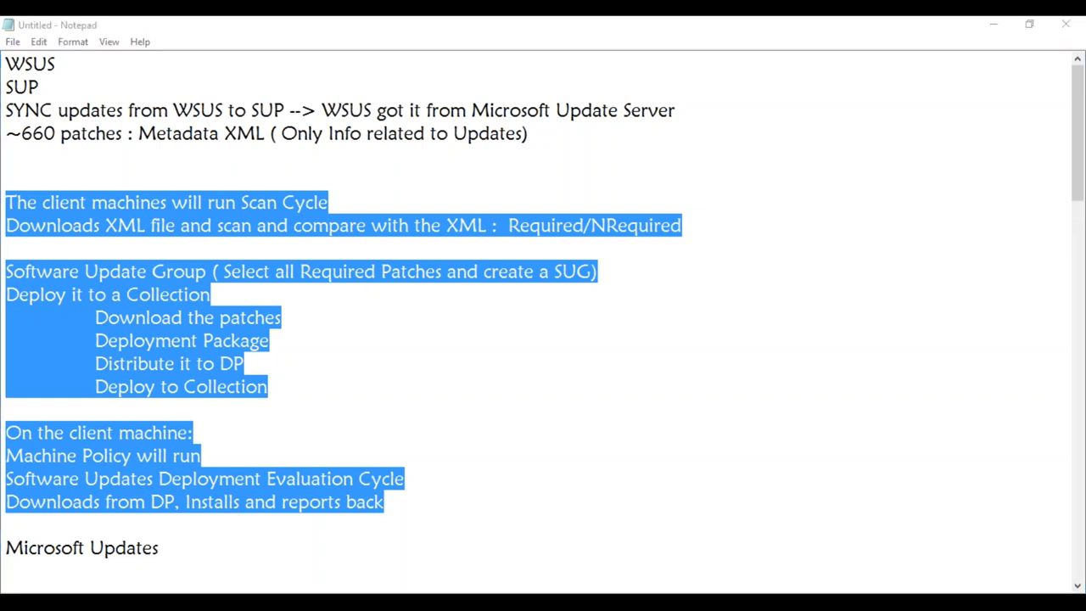
{"action": "key", "text": "alt+Tab"}
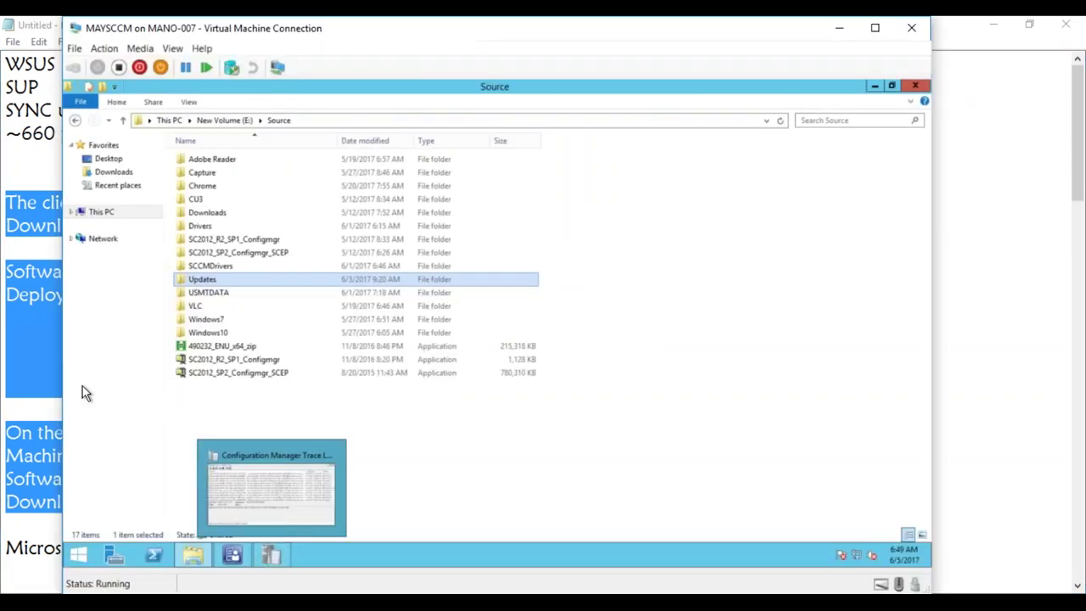
- In the Configuration Manager console, refresh All Software Updates and sort by Required
{"action": "left_click", "coordinate": [234, 556]}
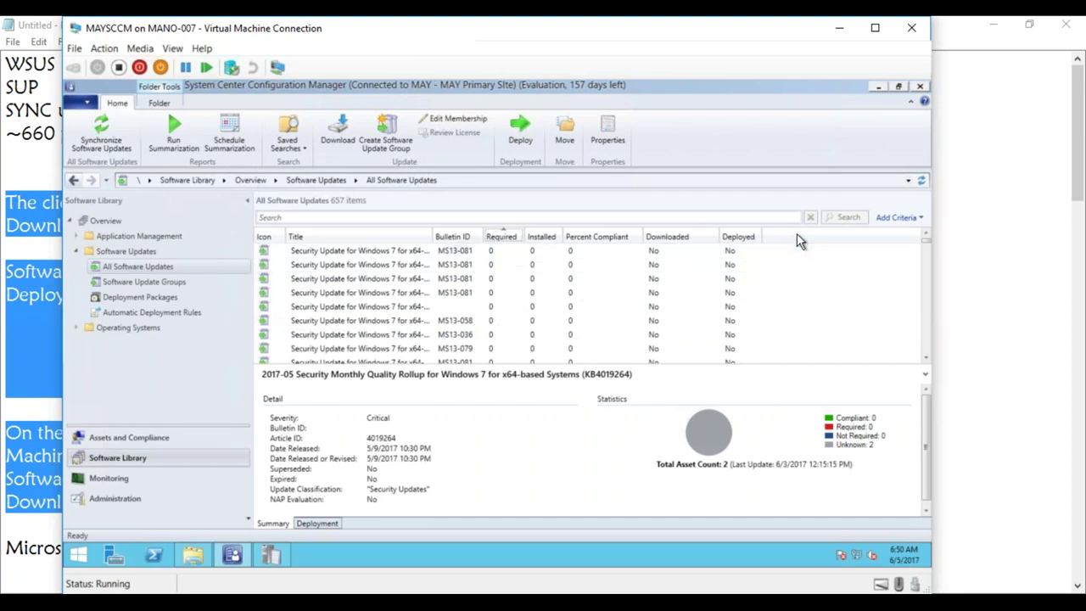
{"action": "left_click", "coordinate": [922, 181]}
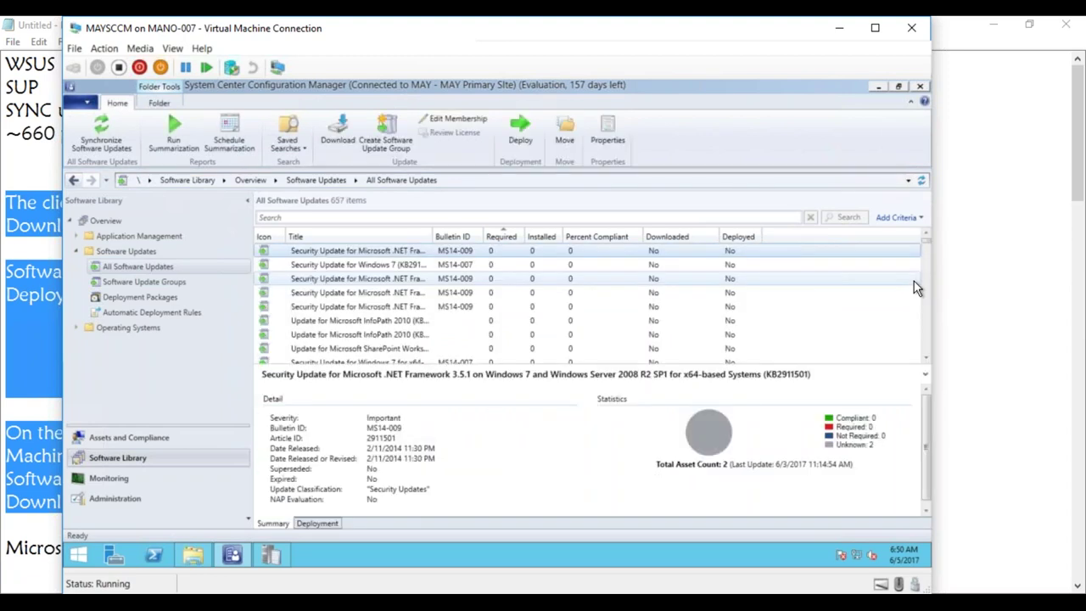
{"action": "left_click", "coordinate": [510, 238]}
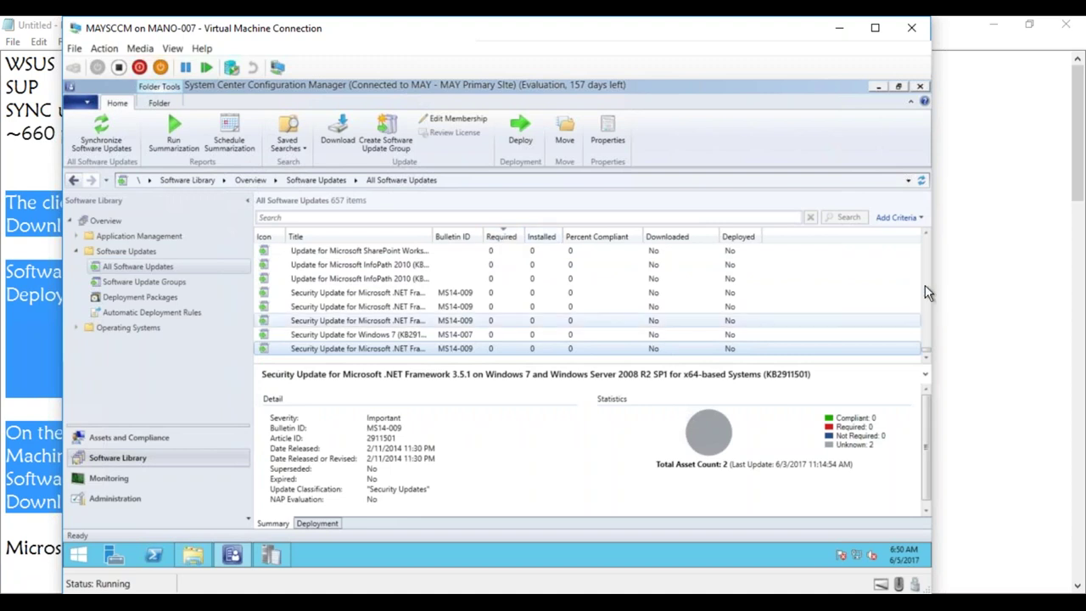
{"action": "left_click_drag", "start_coordinate": [925, 348], "coordinate": [919, 246]}
- Search All Software Updates with the criterion Required greater than or equal to 1
{"action": "left_click", "coordinate": [898, 218]}
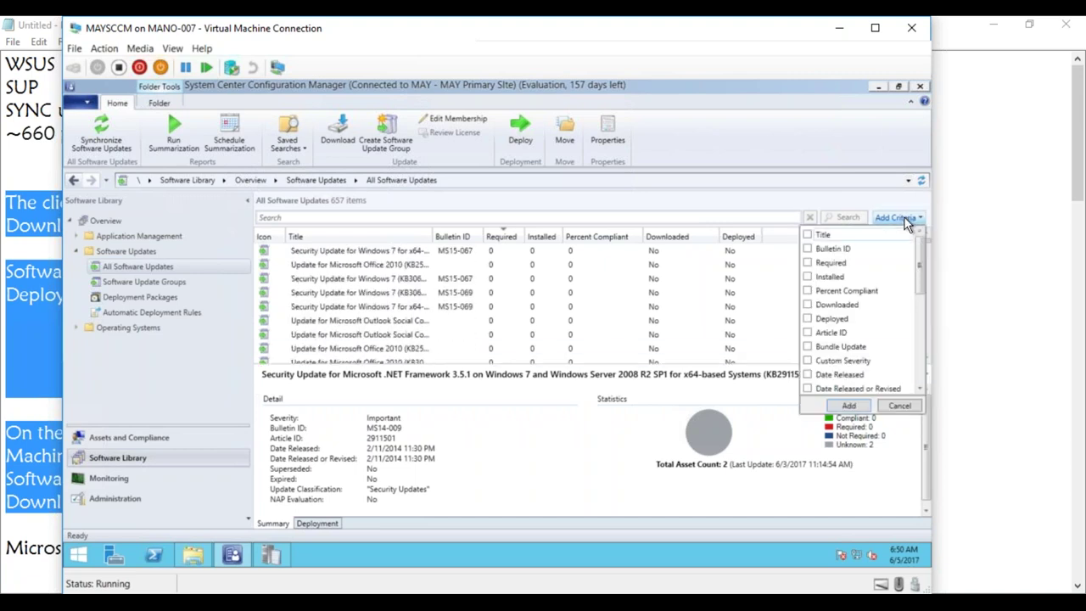
{"action": "left_click", "coordinate": [807, 263]}
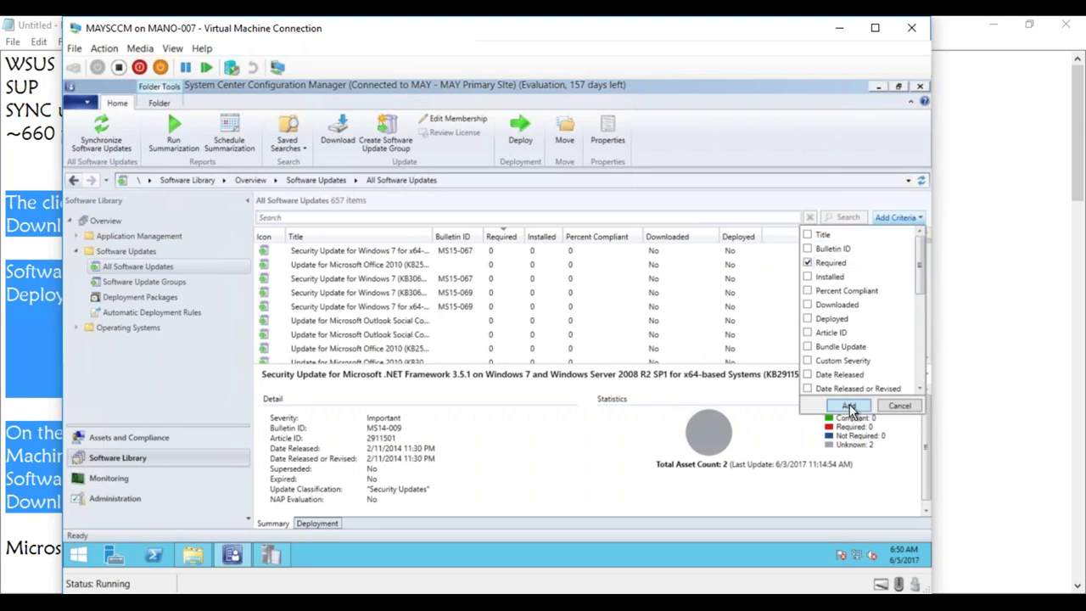
{"action": "left_click", "coordinate": [849, 406]}
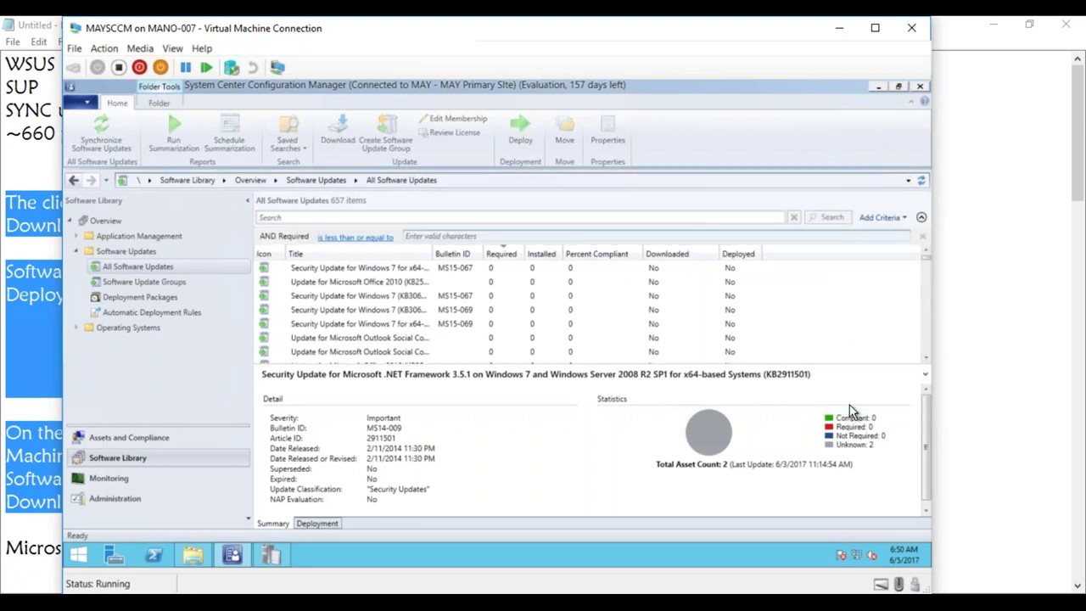
{"action": "left_click", "coordinate": [377, 246]}
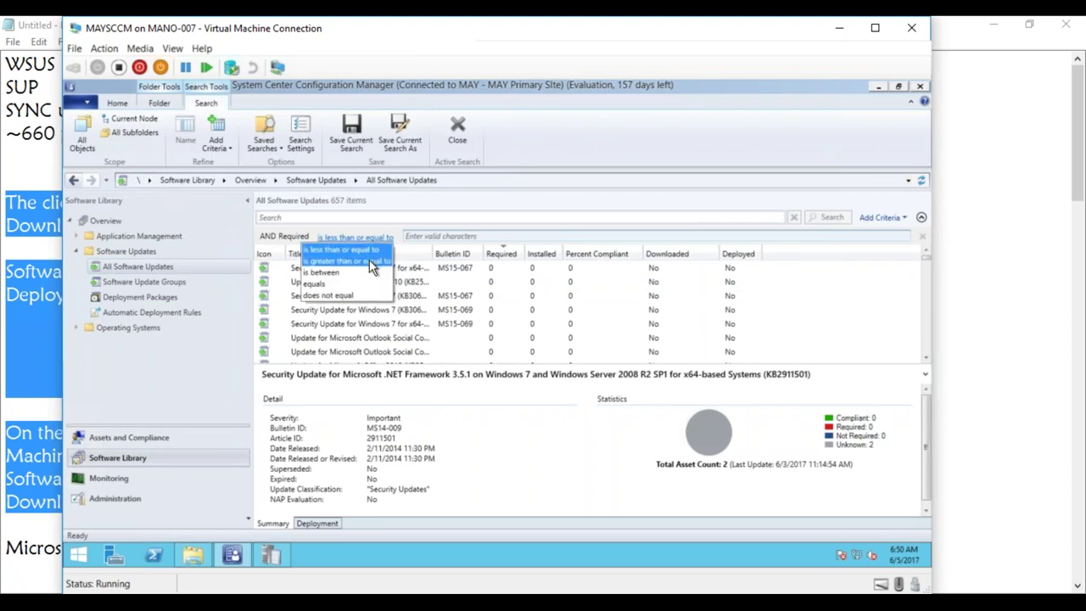
{"action": "left_click", "coordinate": [370, 262]}
{"action": "left_click", "coordinate": [438, 237]}
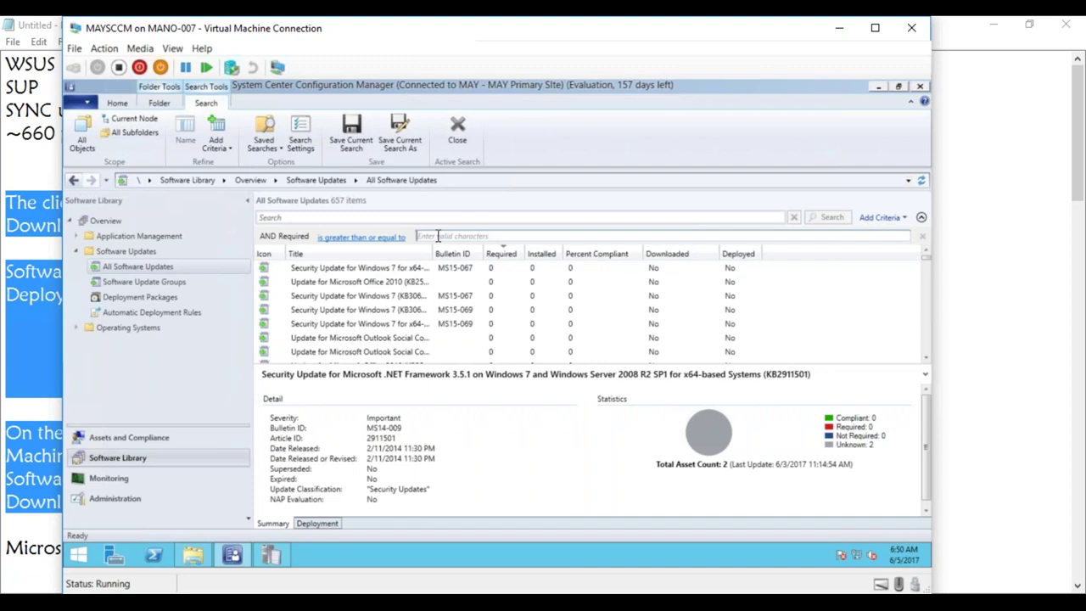
{"action": "type", "text": "1"}
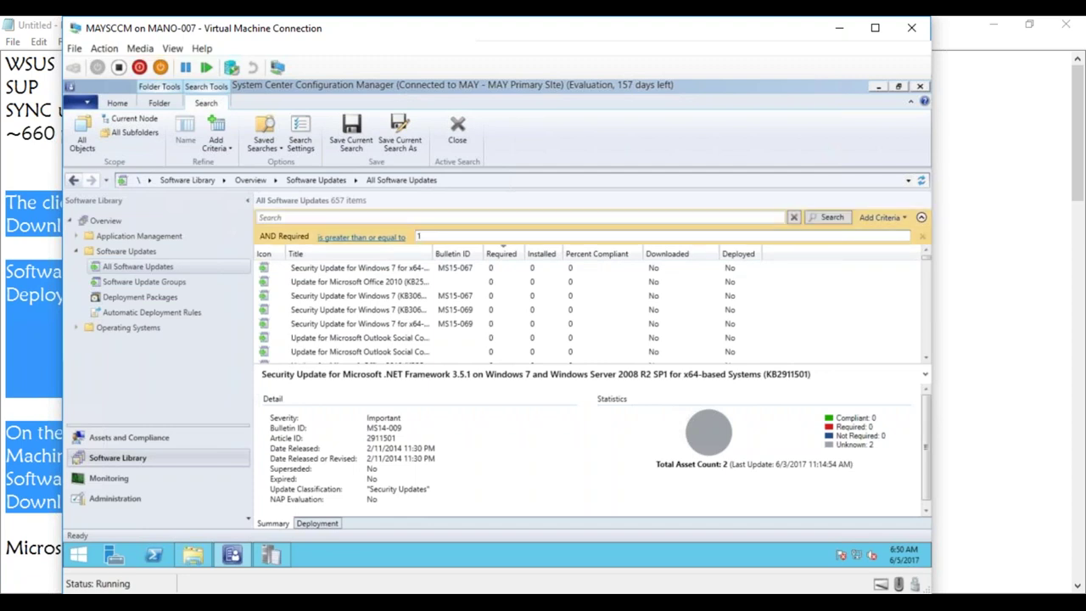
{"action": "left_click", "coordinate": [826, 218]}
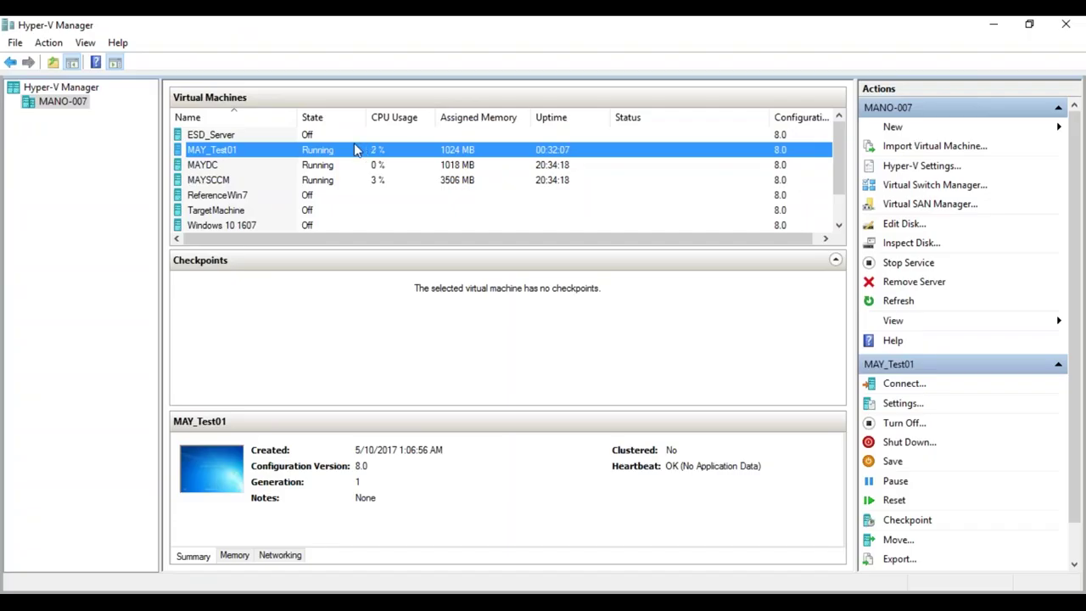
- Connect to the MAY_Test01 virtual machine and log on with its password
{"action": "double_click", "coordinate": [286, 157]}
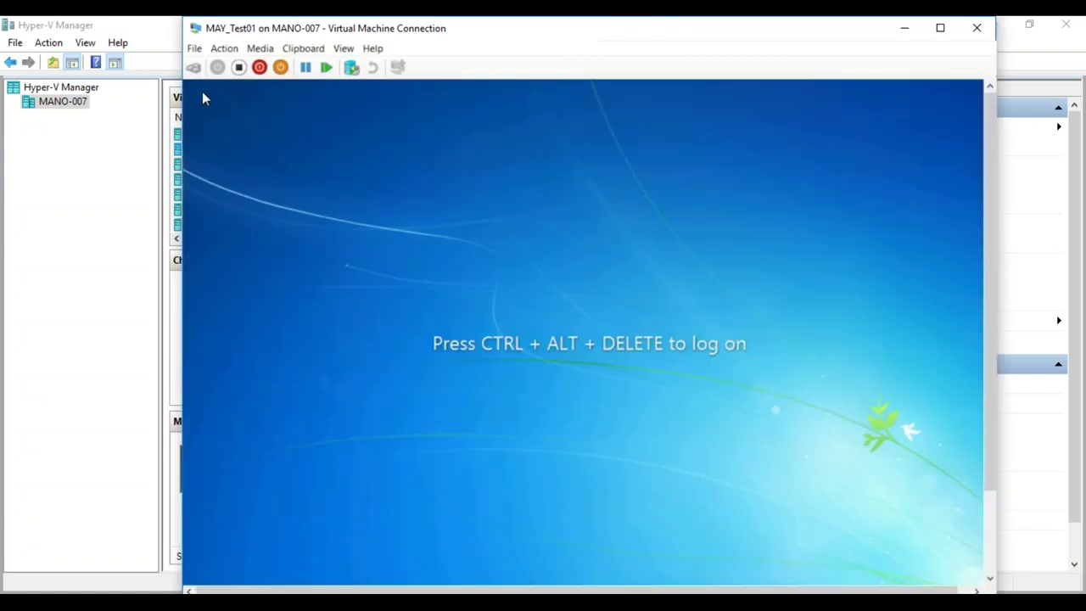
{"action": "left_click", "coordinate": [194, 67]}
{"action": "type", "text": "P"}
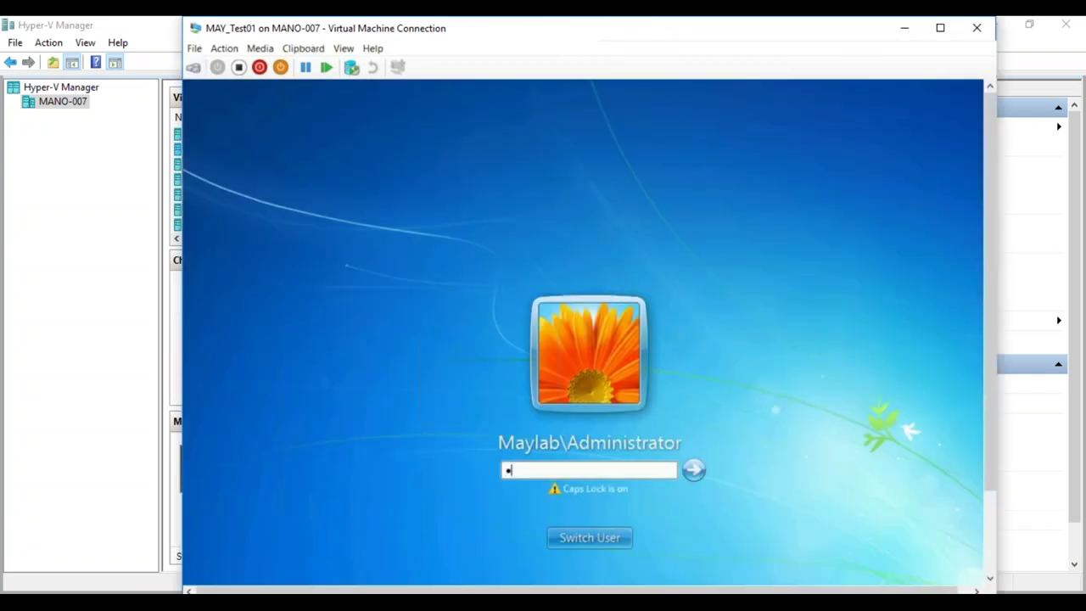
{"action": "key", "text": "BackSpace"}
{"action": "key", "text": "Caps_Lock"}
{"action": "type", "text": "p"}
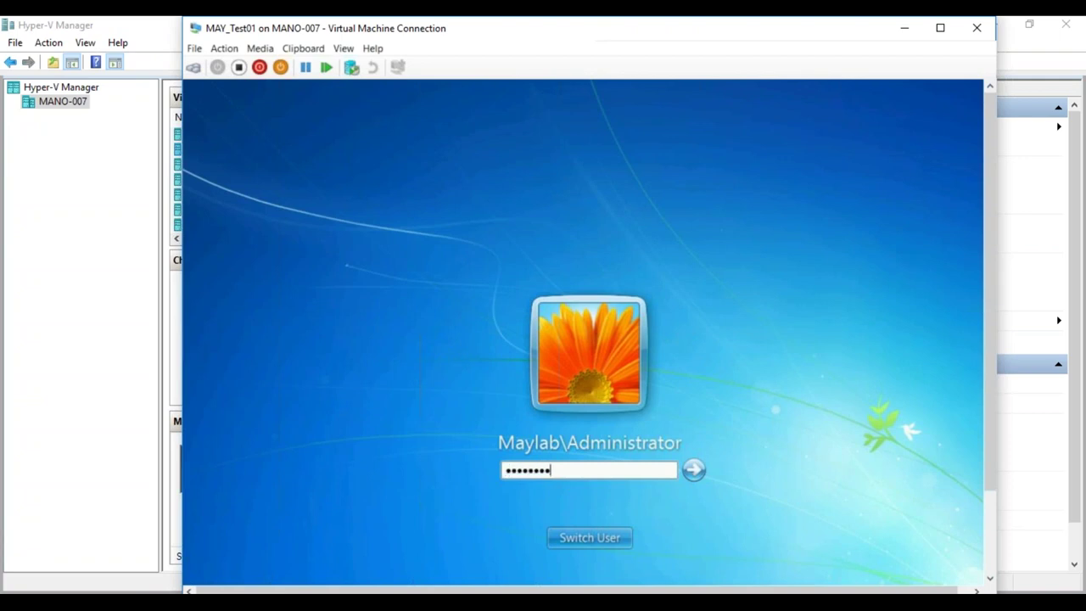
{"action": "key", "text": "Return"}
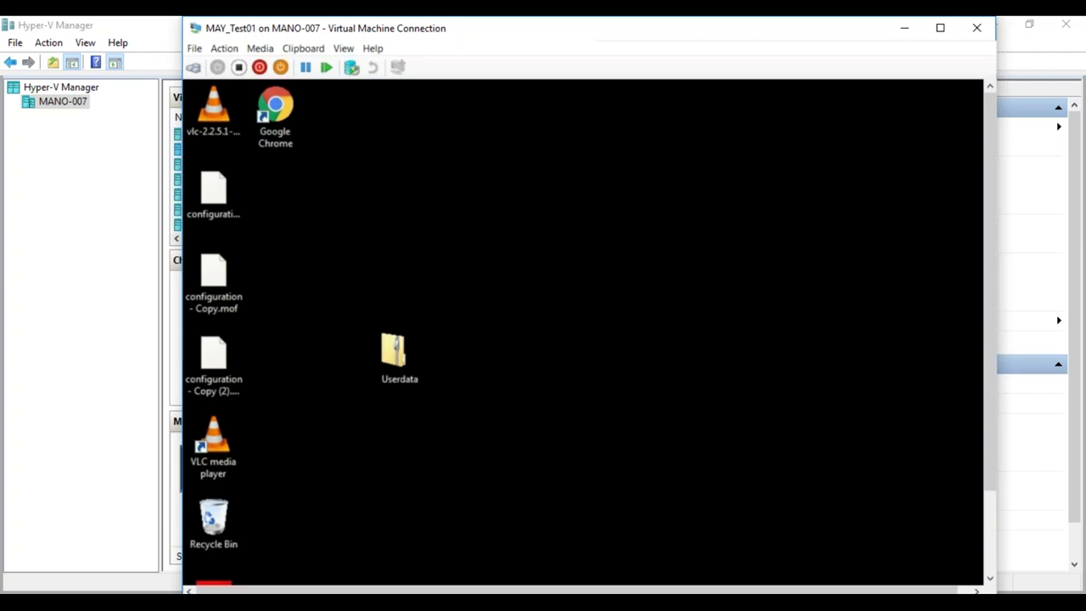
- Open the Configuration Manager client's Actions tab and select Software Updates Scan Cycle
{"action": "left_click_drag", "start_coordinate": [986, 331], "coordinate": [987, 466]}
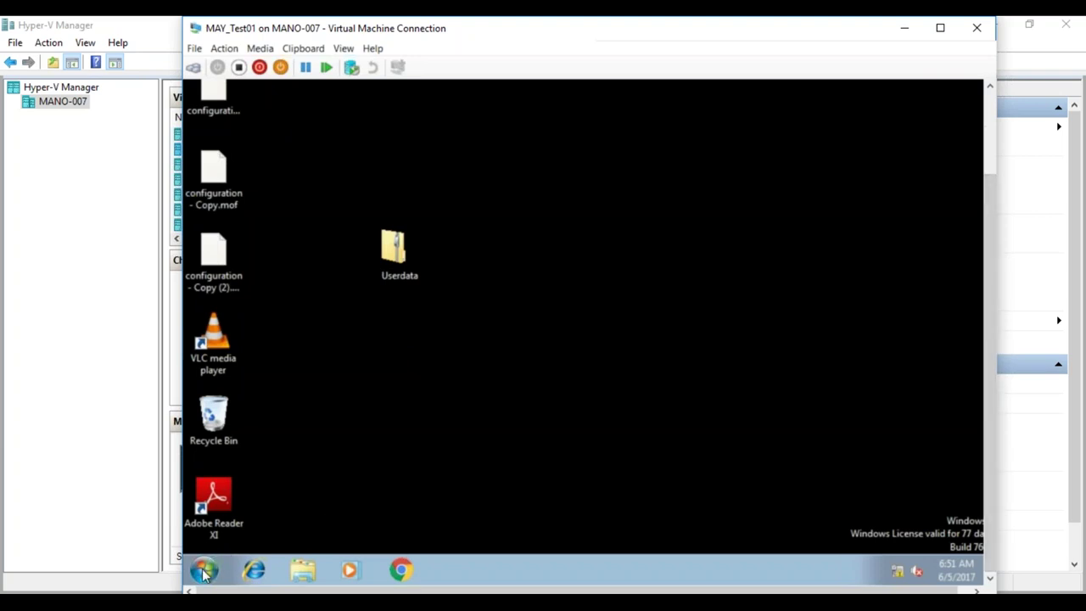
{"action": "left_click", "coordinate": [203, 569]}
{"action": "left_click", "coordinate": [436, 392]}
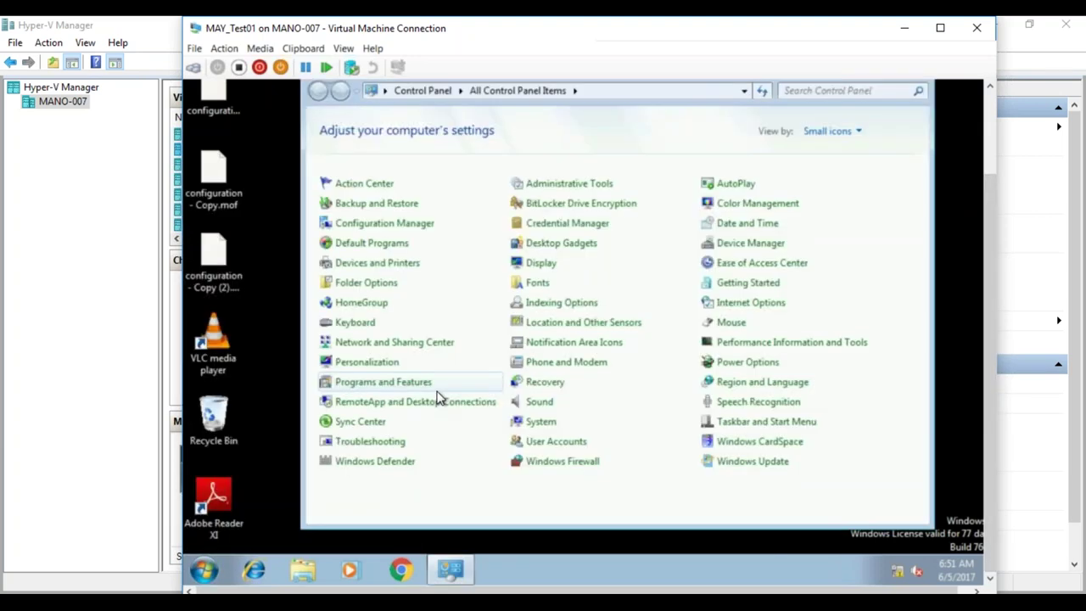
{"action": "left_click", "coordinate": [431, 224]}
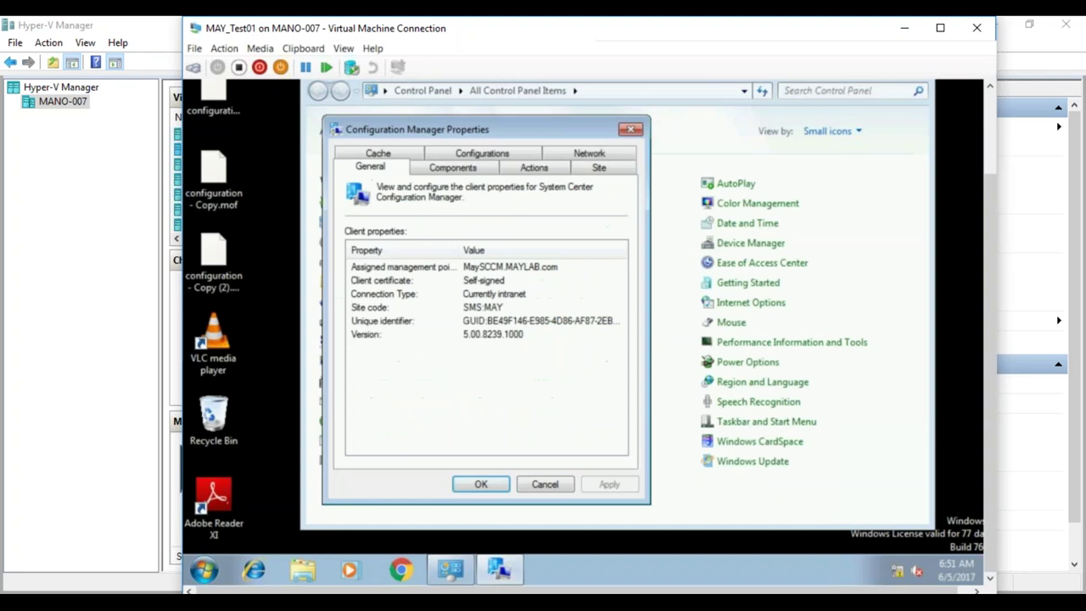
{"action": "left_click", "coordinate": [544, 168]}
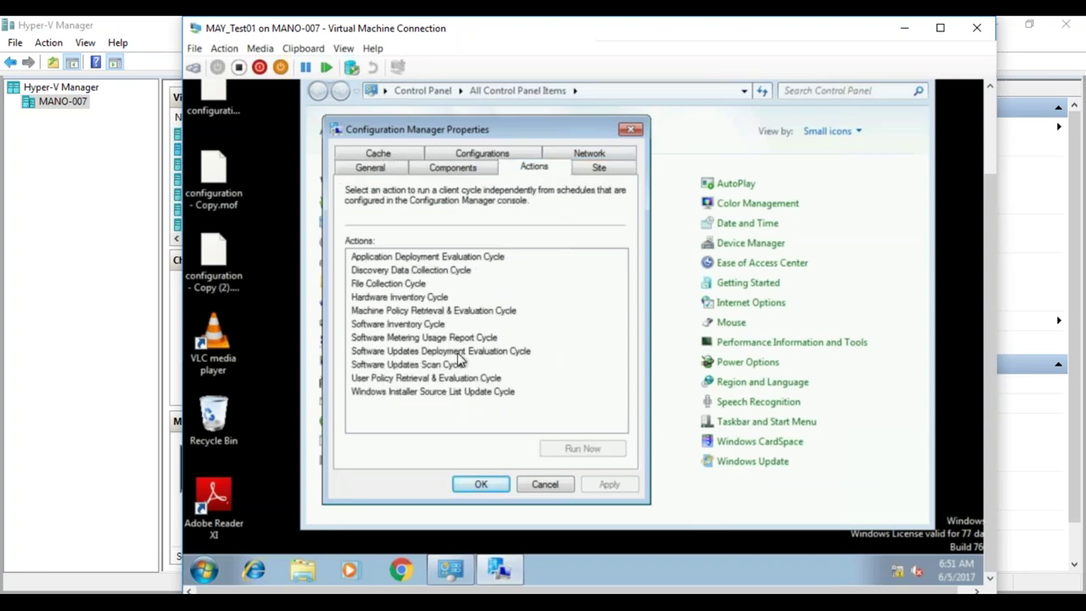
{"action": "left_click", "coordinate": [446, 365]}
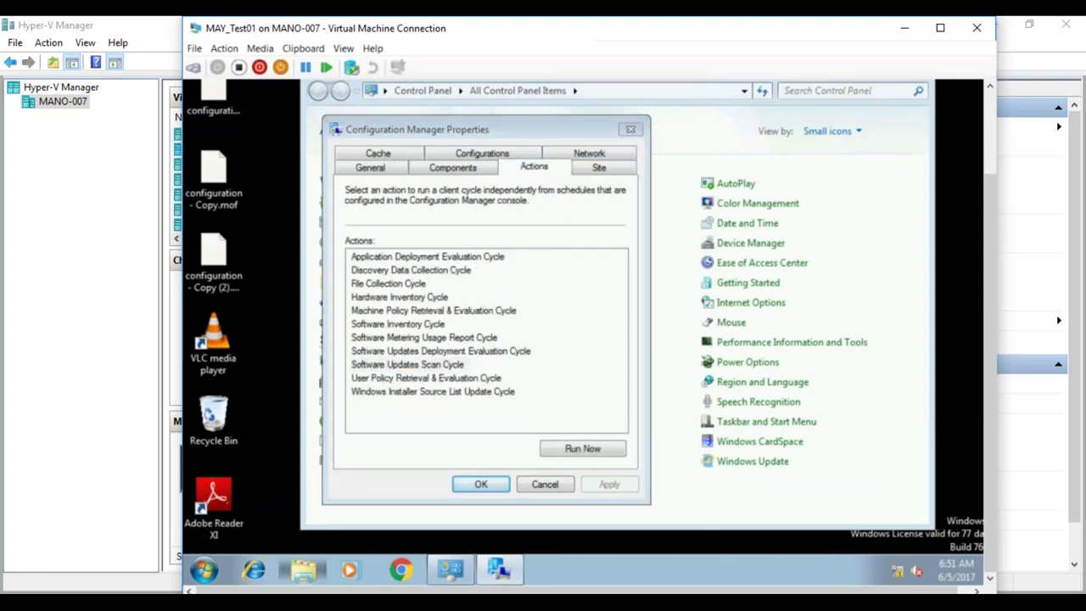
- Open Explorer on Local Disk (C:) and enter the Windows folder
{"action": "left_click", "coordinate": [303, 569]}
{"action": "left_click", "coordinate": [396, 365]}
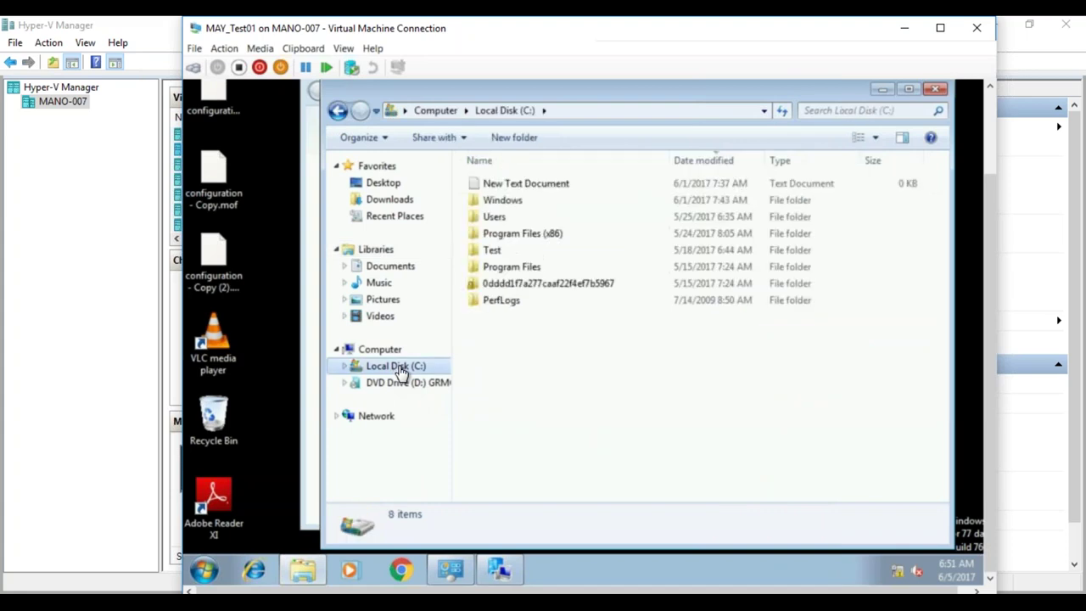
{"action": "double_click", "coordinate": [493, 201]}
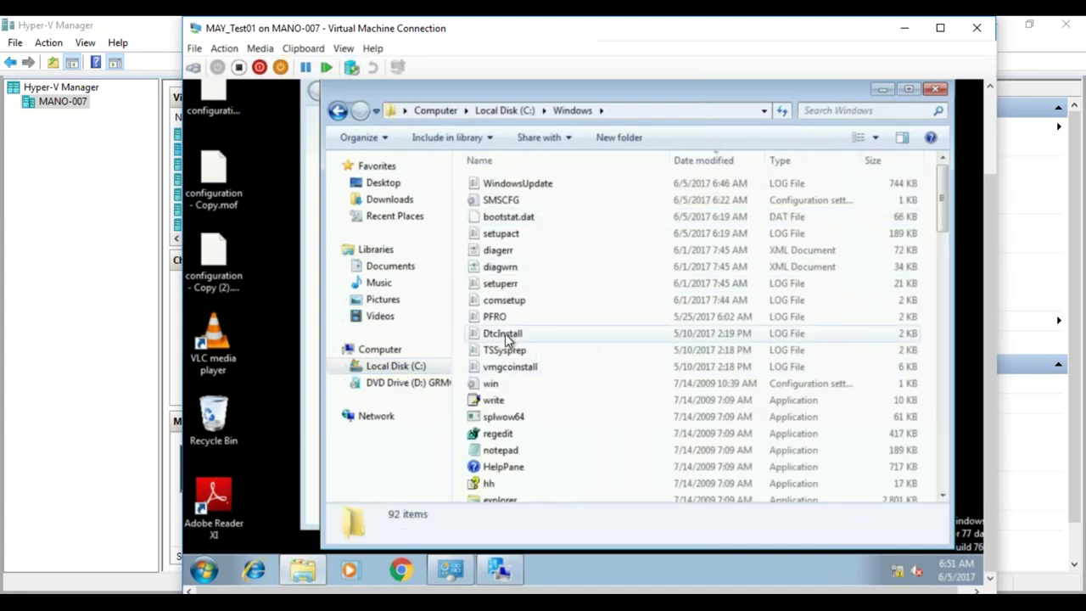
- Navigate to the C:\Windows\CCM\Logs folder
{"action": "left_click", "coordinate": [495, 316]}
{"action": "type", "text": "ccms"}
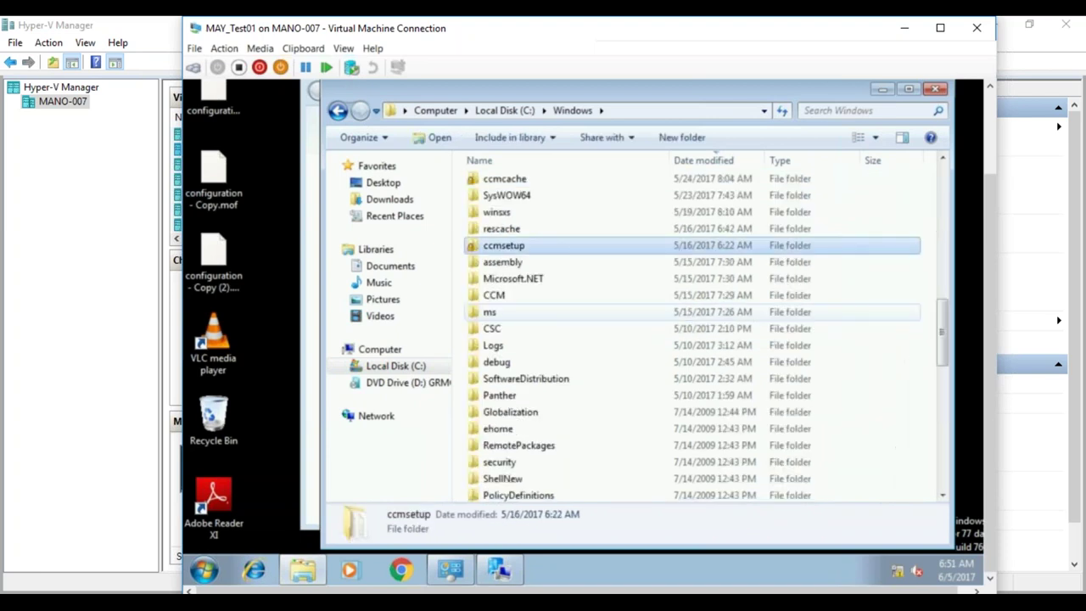
{"action": "double_click", "coordinate": [512, 295]}
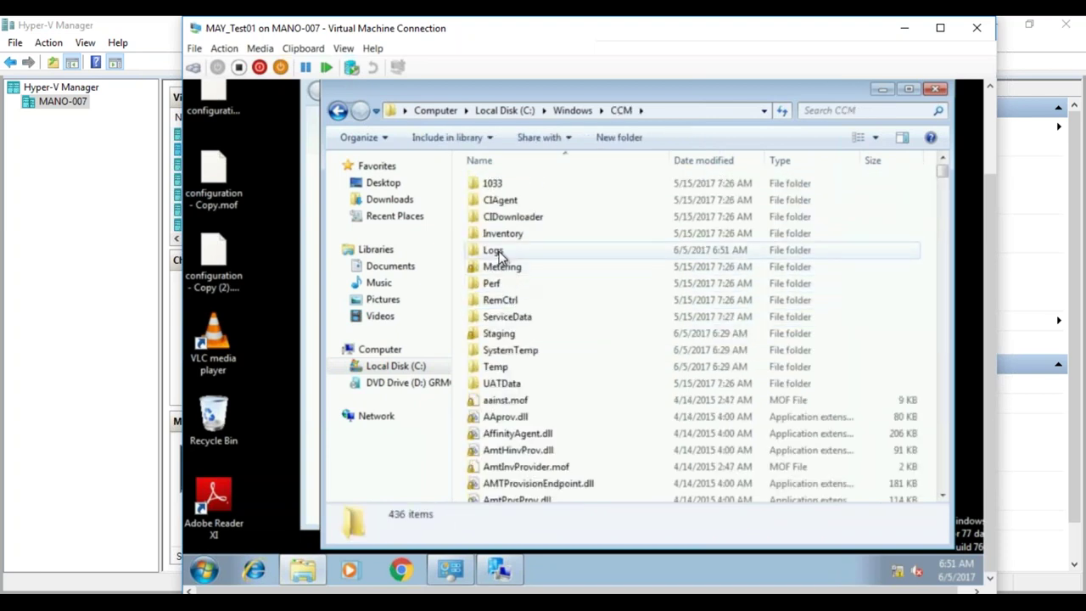
{"action": "double_click", "coordinate": [499, 251]}
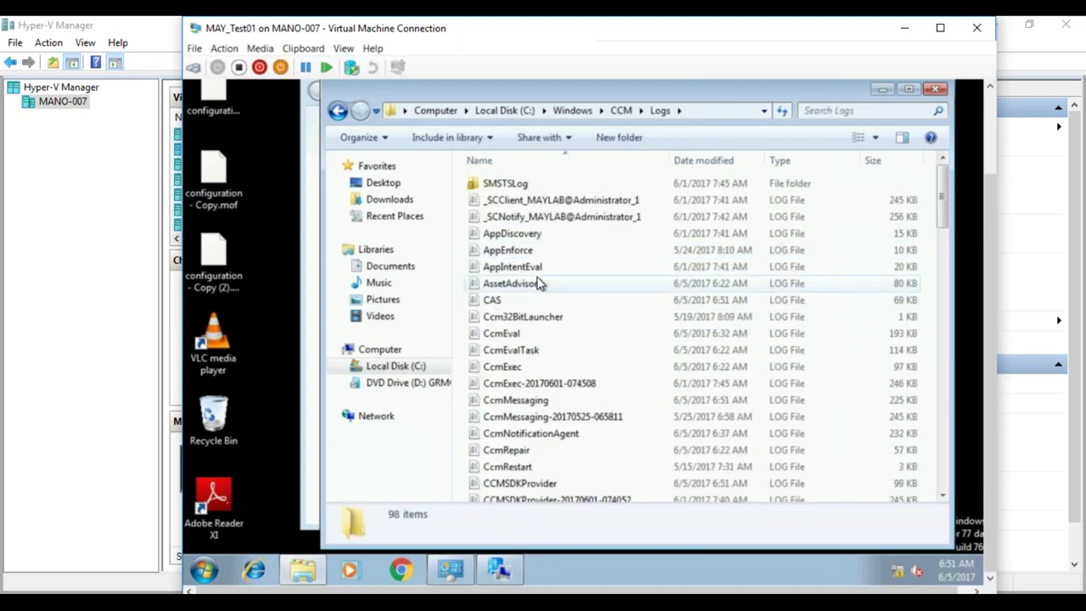
- Open ScanAgent.log in CMTrace and review entries such as the 6/2/2017 8:20 one
{"action": "left_click", "coordinate": [527, 269]}
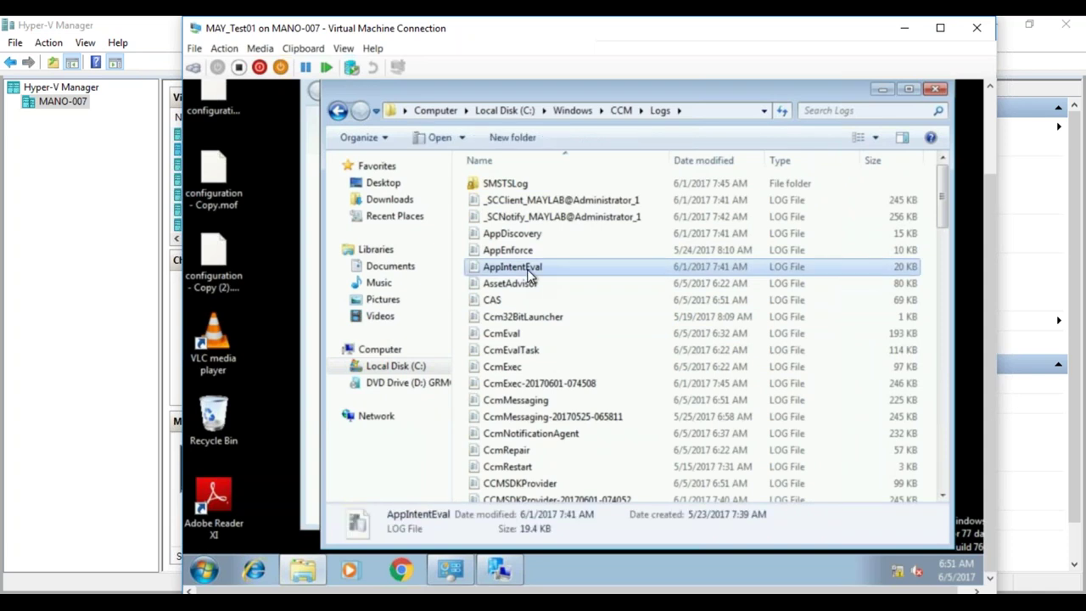
{"action": "key", "text": "s"}
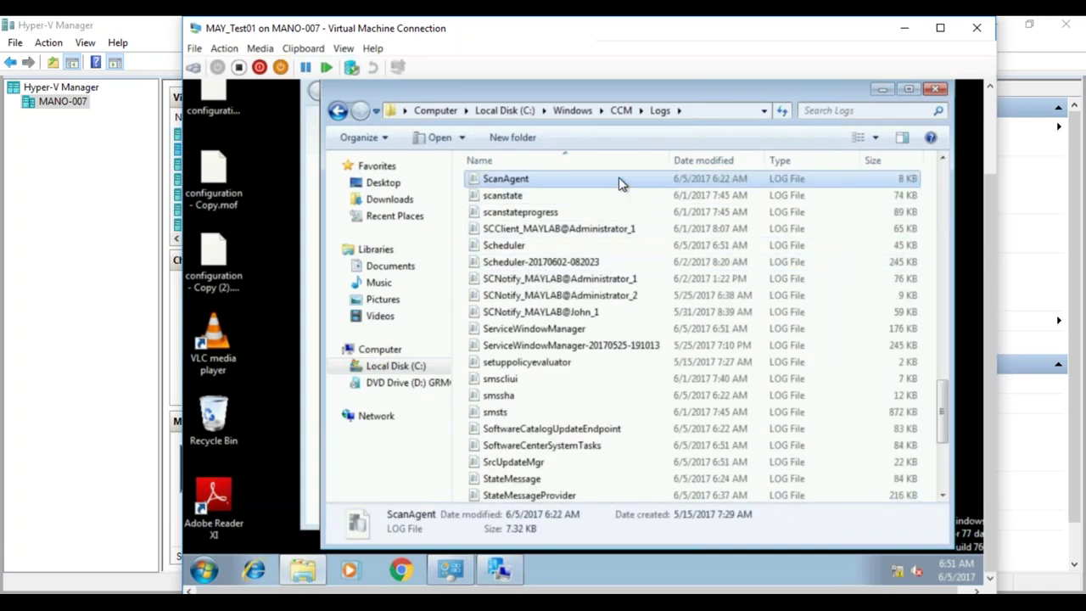
{"action": "double_click", "coordinate": [619, 181]}
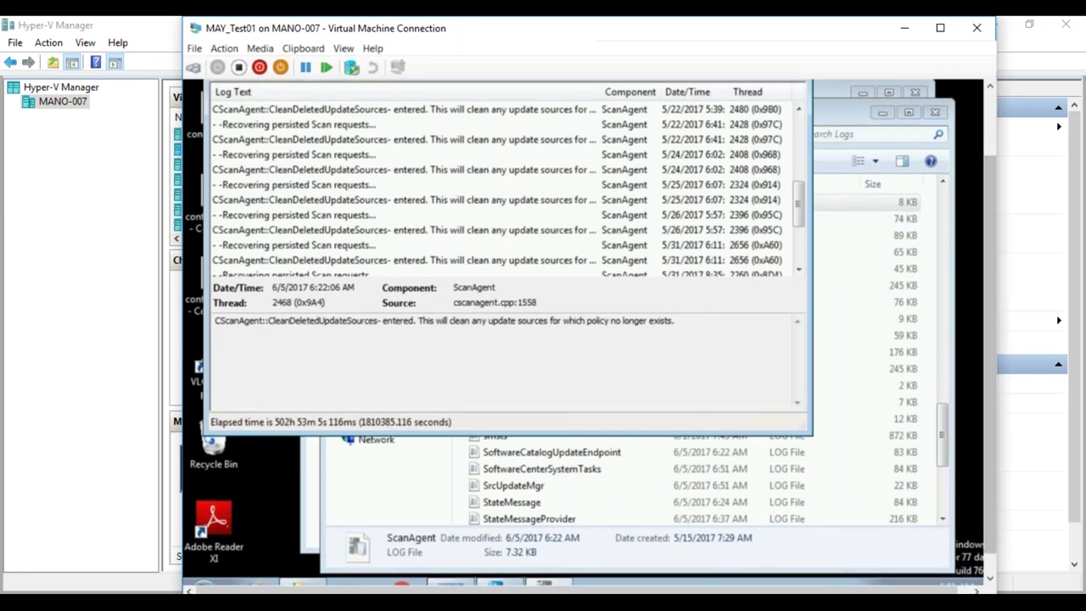
{"action": "scroll", "coordinate": [804, 246], "scroll_direction": "down", "scroll_amount": 3}
{"action": "scroll", "coordinate": [804, 246], "scroll_direction": "down", "scroll_amount": 1}
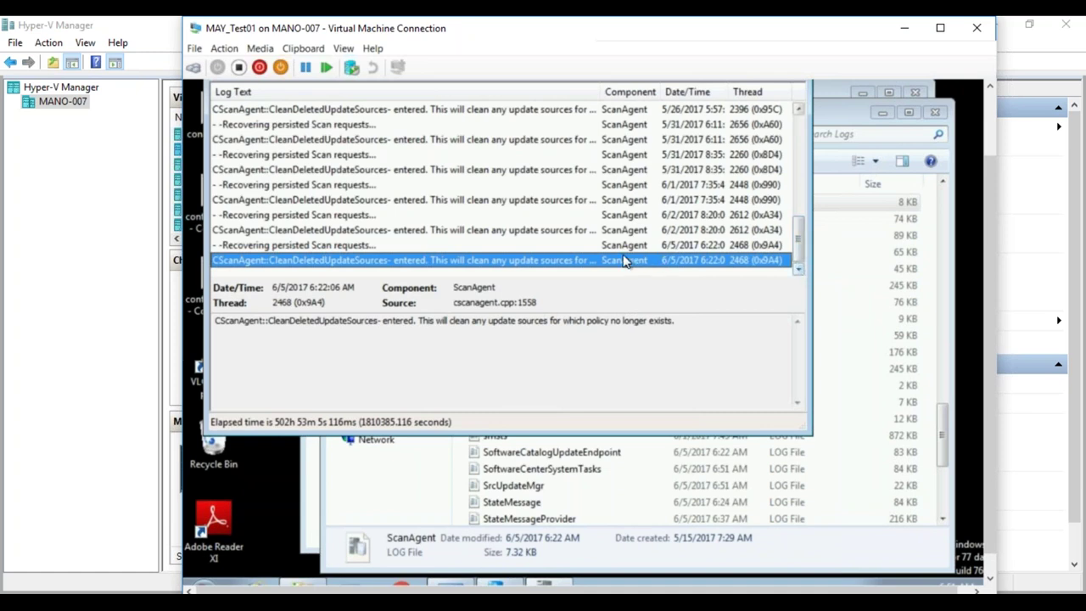
{"action": "left_click", "coordinate": [485, 231]}
{"action": "left_click_drag", "start_coordinate": [801, 240], "coordinate": [796, 266]}
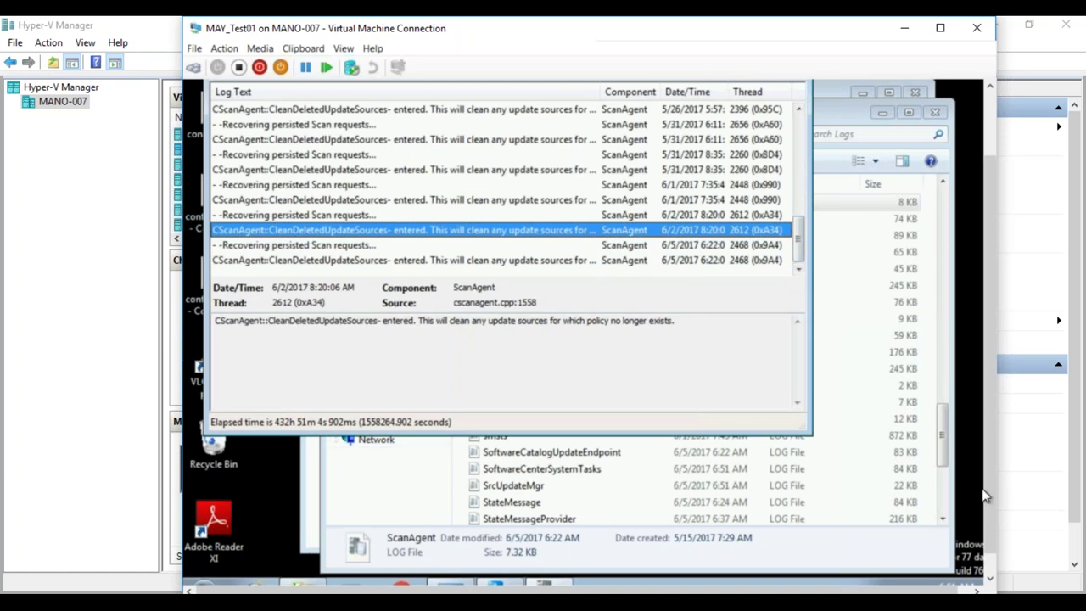
{"action": "scroll", "coordinate": [984, 496], "scroll_direction": "down", "scroll_amount": 1}
{"action": "left_click", "coordinate": [501, 570]}
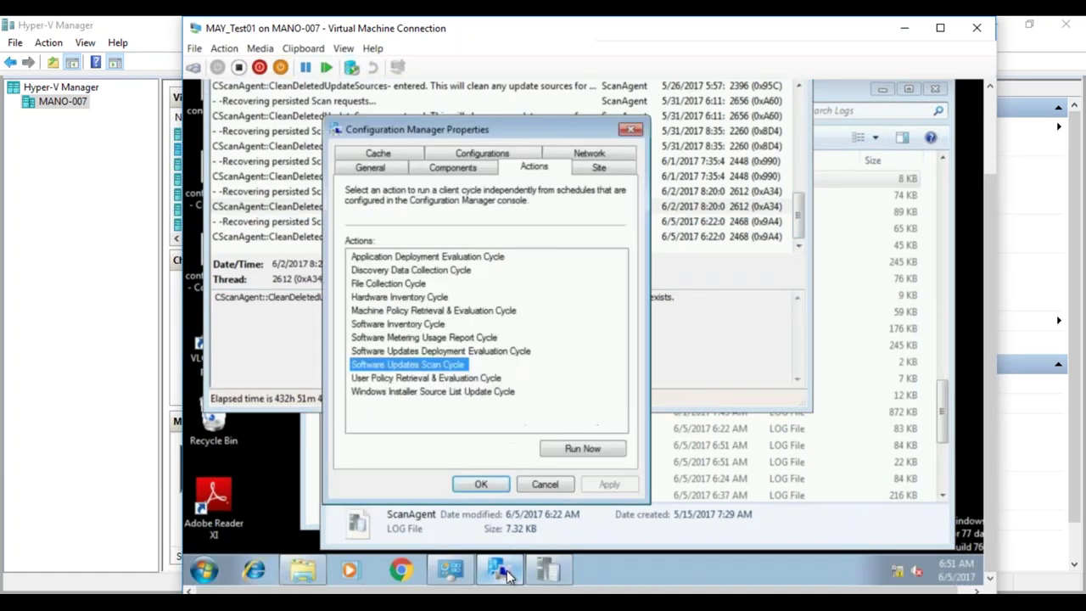
- Run the Machine Policy Retrieval & Evaluation Cycle twice, acknowledging each notice
{"action": "left_click", "coordinate": [459, 314]}
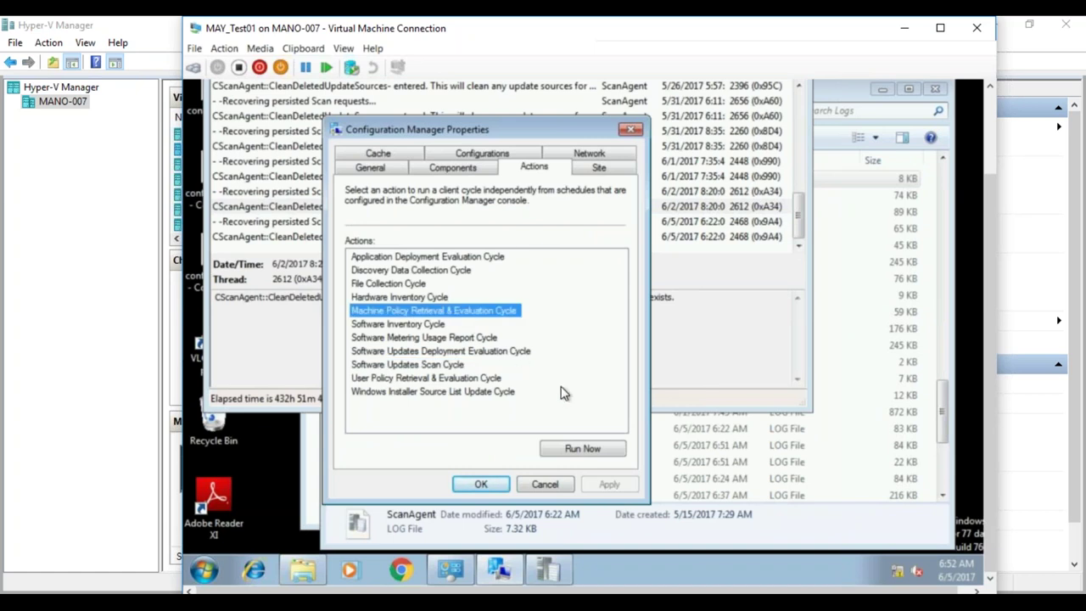
{"action": "left_click", "coordinate": [582, 448]}
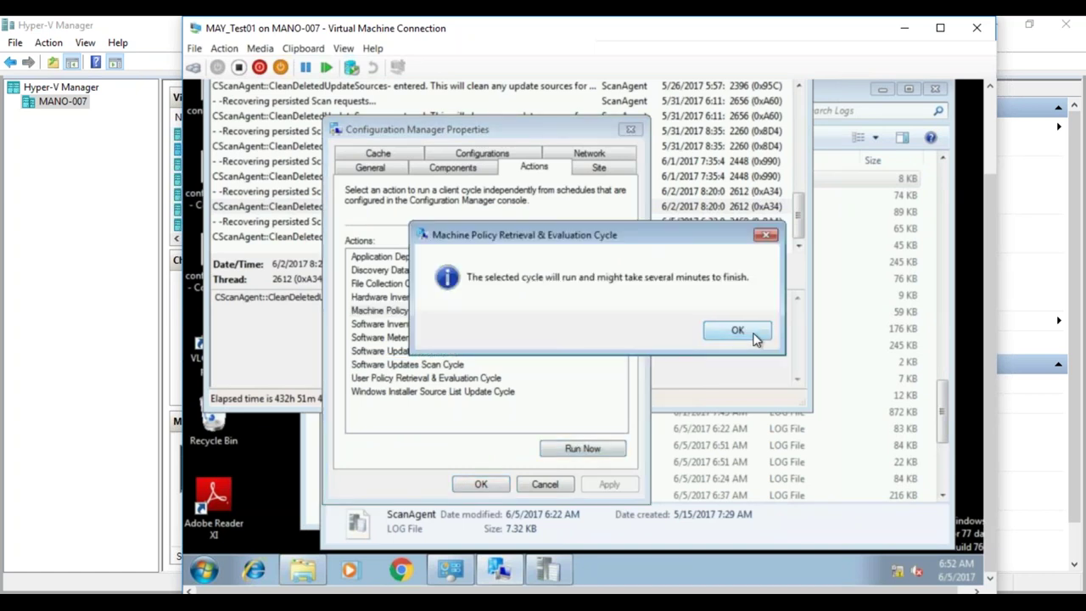
{"action": "left_click", "coordinate": [753, 336]}
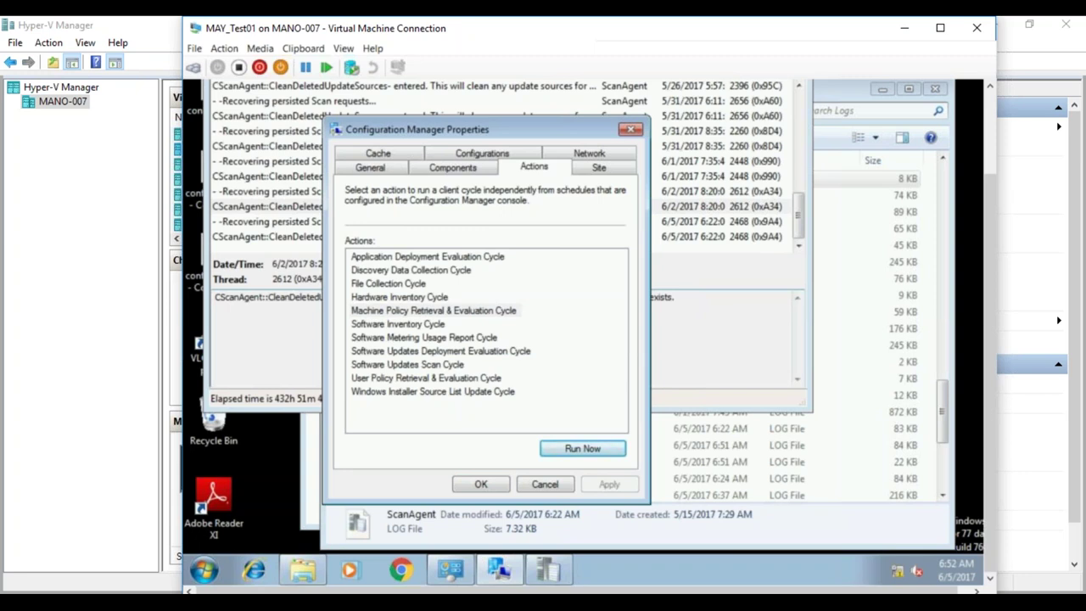
{"action": "left_click", "coordinate": [488, 314]}
{"action": "left_click", "coordinate": [584, 450]}
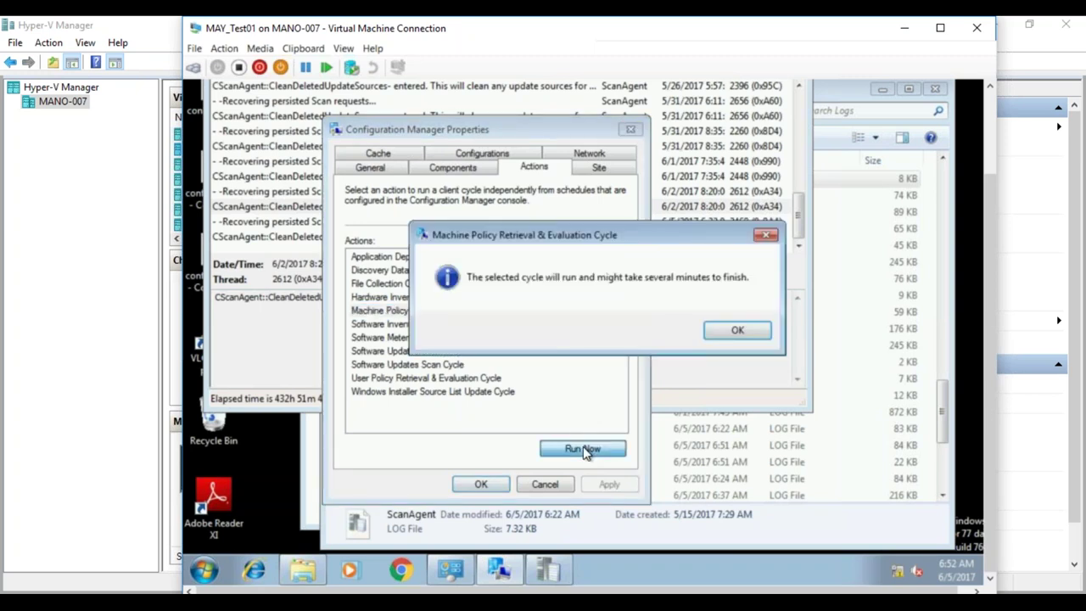
{"action": "left_click", "coordinate": [742, 329]}
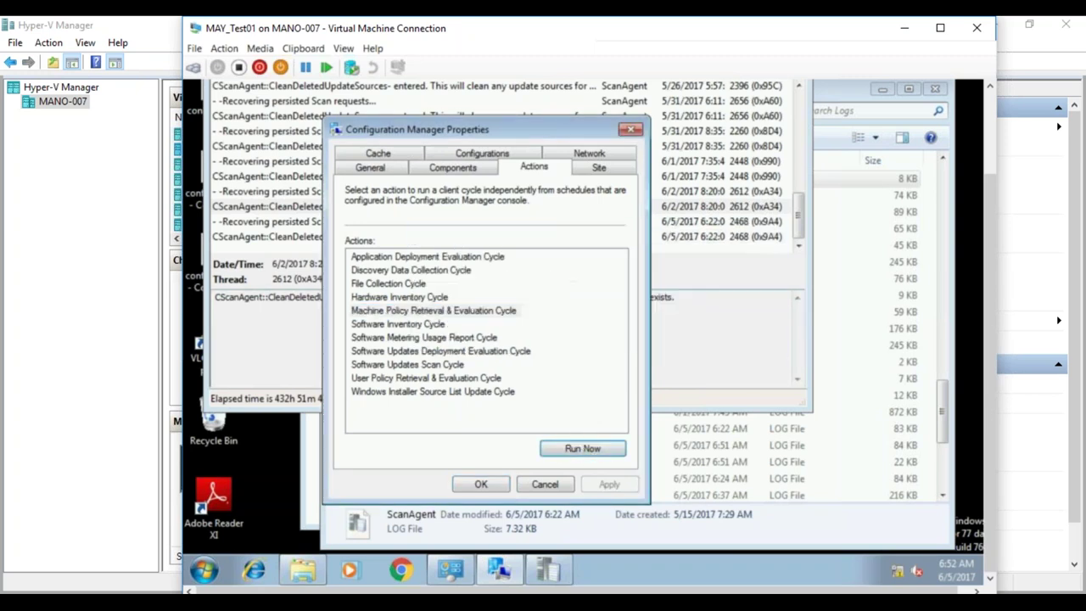
- Run the Software Updates Scan Cycle and check ScanAgent.log for the new 6:52 entries
{"action": "left_click", "coordinate": [439, 365]}
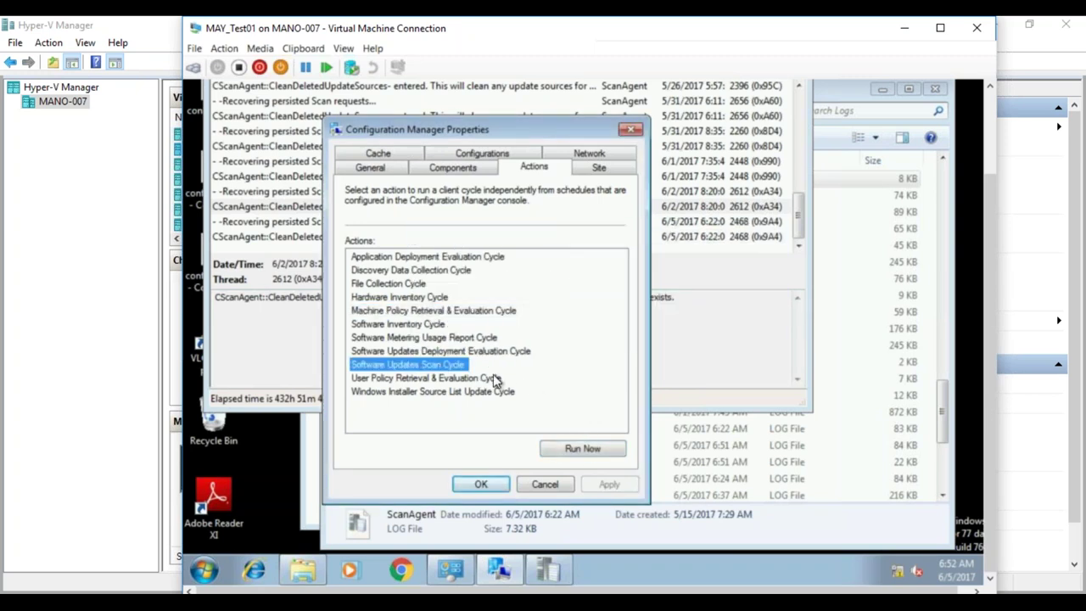
{"action": "left_click", "coordinate": [572, 451]}
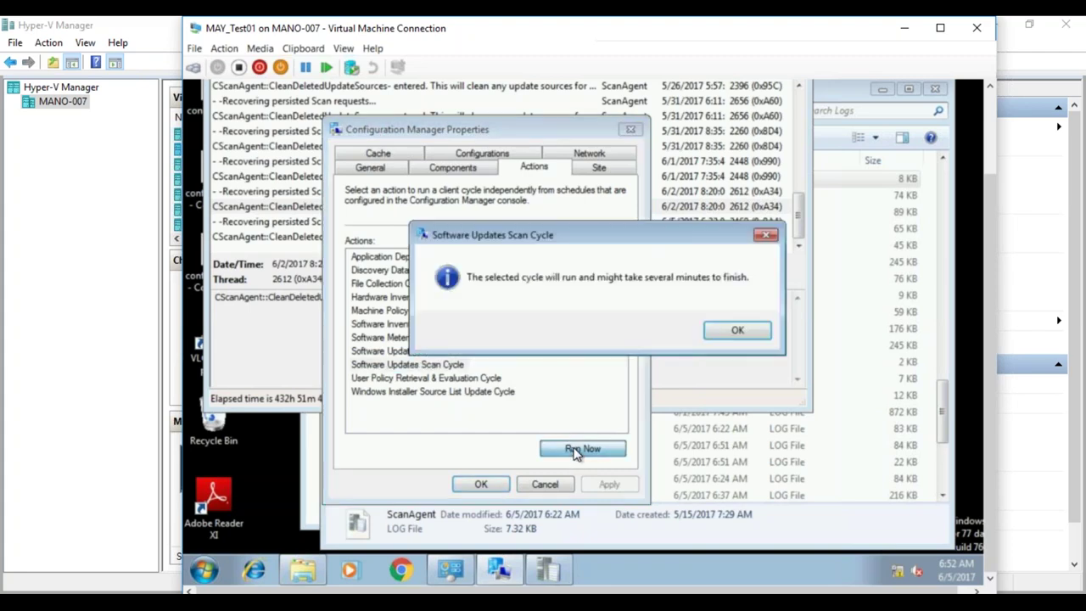
{"action": "left_click", "coordinate": [737, 330]}
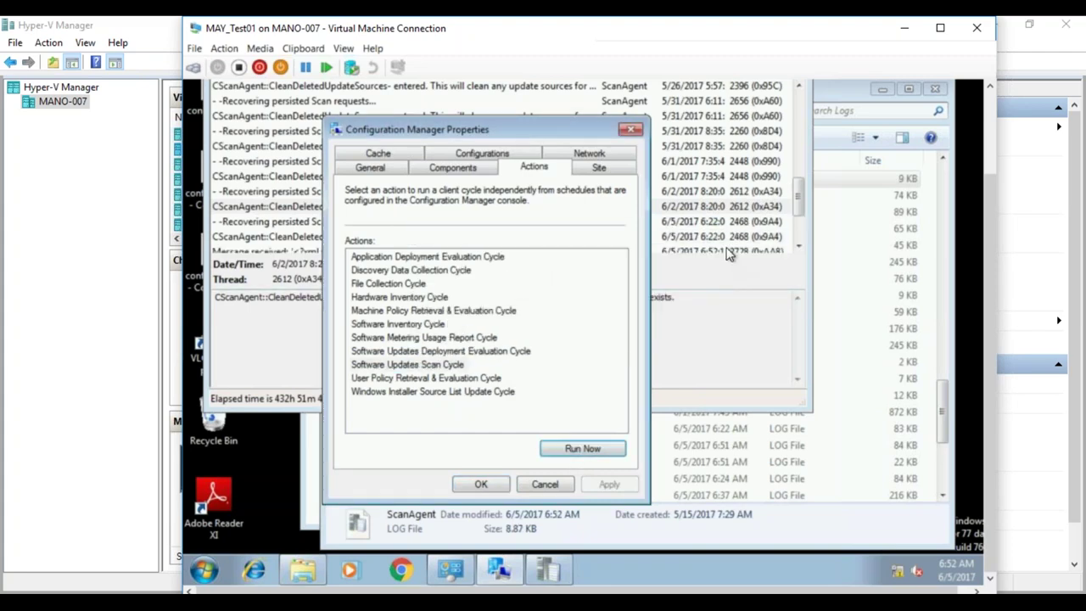
{"action": "left_click", "coordinate": [727, 252]}
{"action": "left_click", "coordinate": [798, 245]}
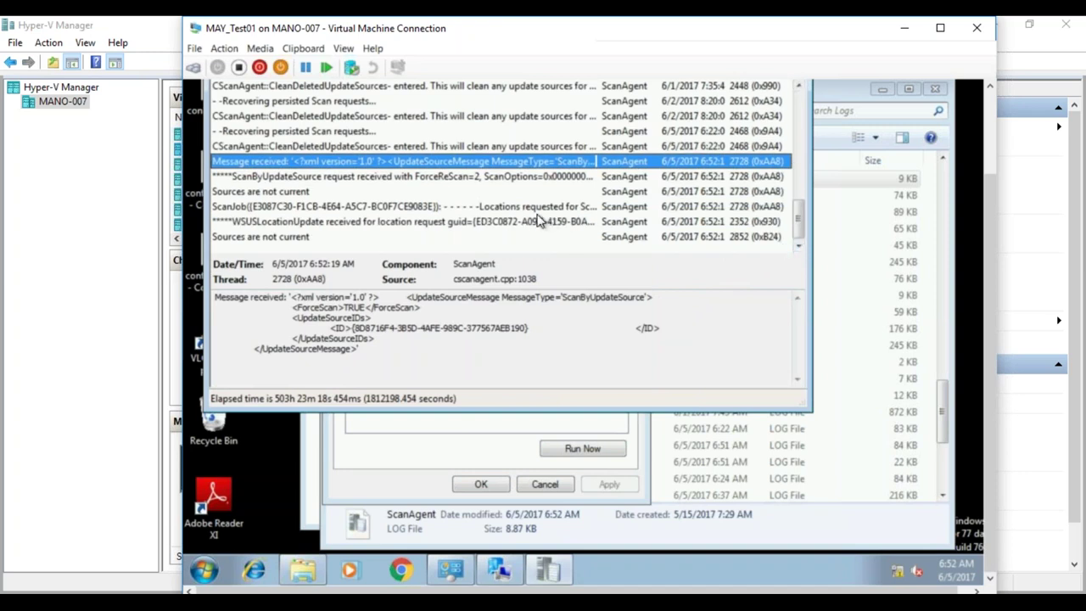
{"action": "left_click", "coordinate": [324, 223]}
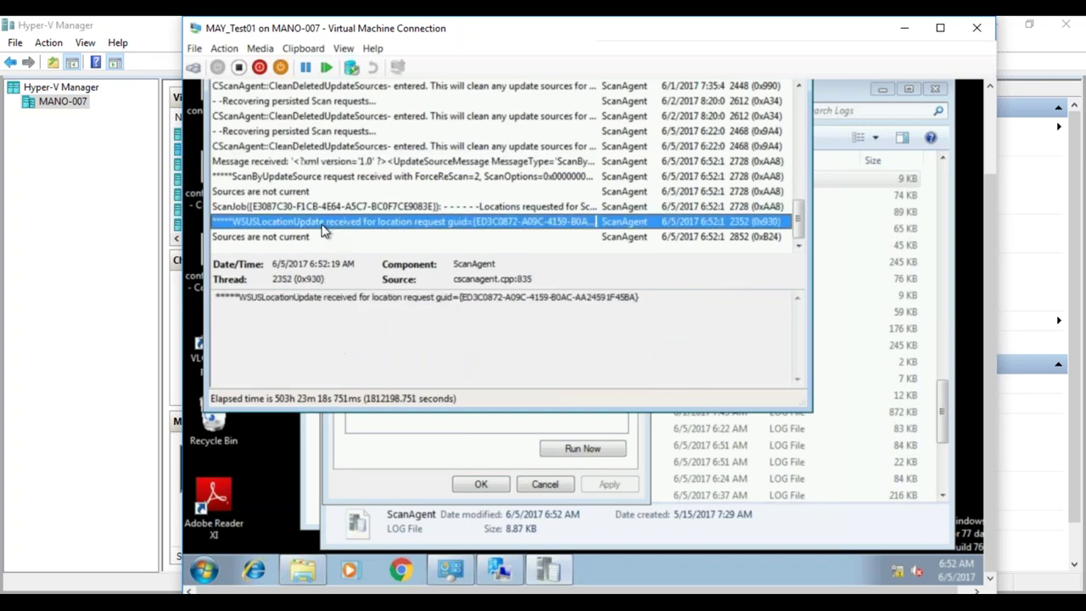
{"action": "left_click", "coordinate": [298, 238]}
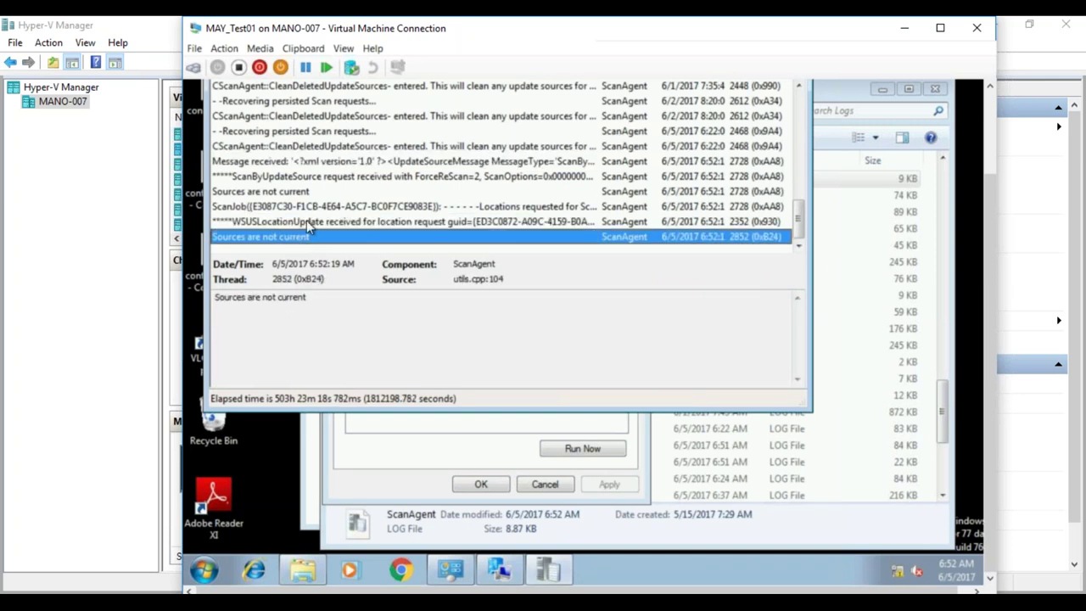
{"action": "left_click", "coordinate": [311, 208]}
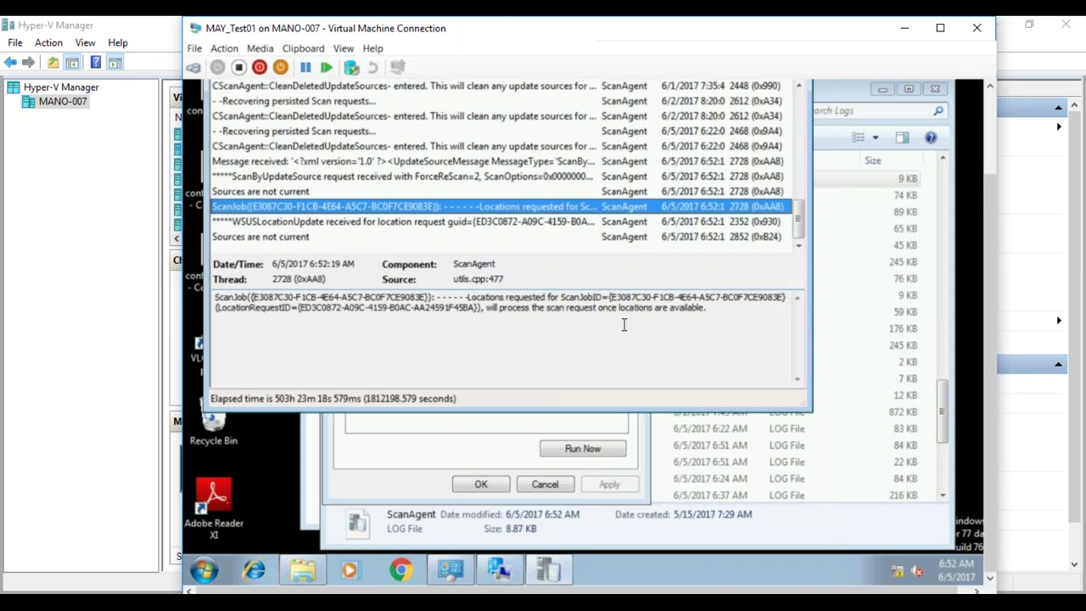
{"action": "left_click", "coordinate": [577, 224]}
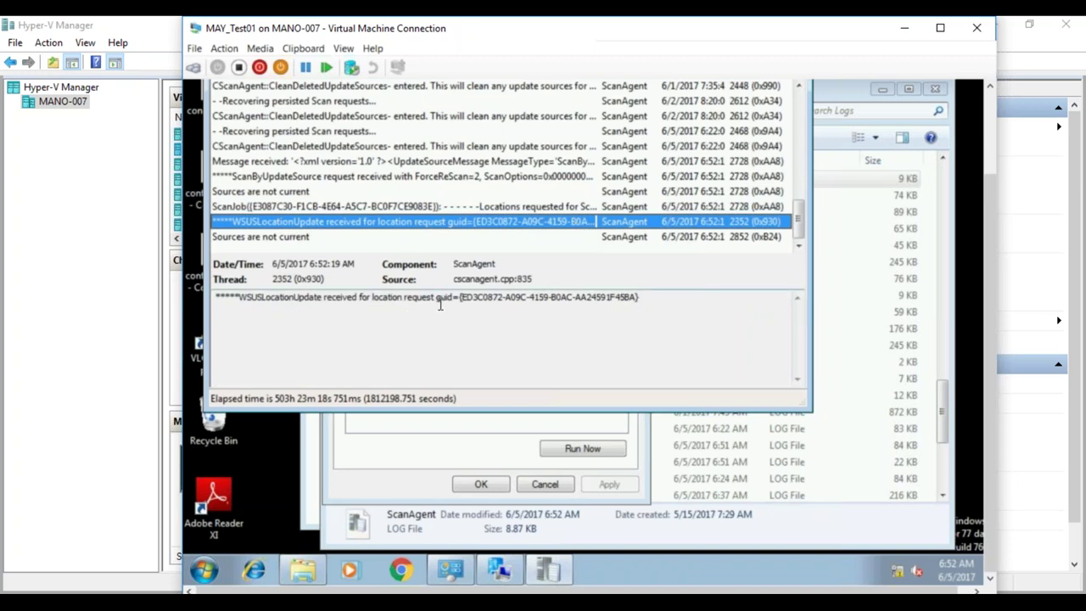
{"action": "left_click", "coordinate": [466, 240]}
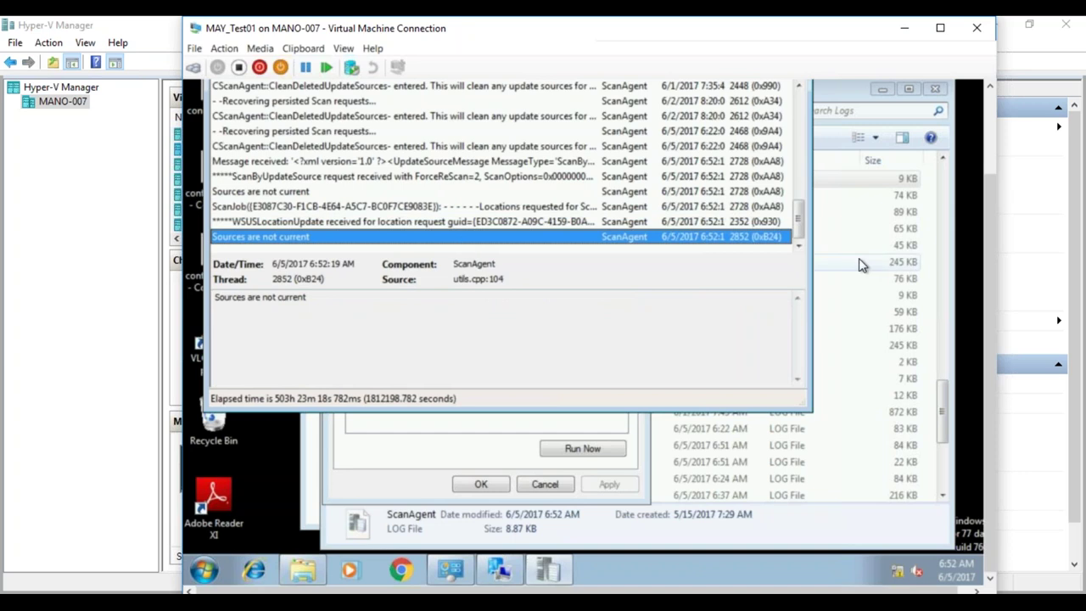
{"action": "left_click", "coordinate": [800, 246]}
{"action": "left_click", "coordinate": [303, 577]}
- Open WUAHandler.log from the client Logs folder in CMTrace
{"action": "left_click", "coordinate": [529, 262]}
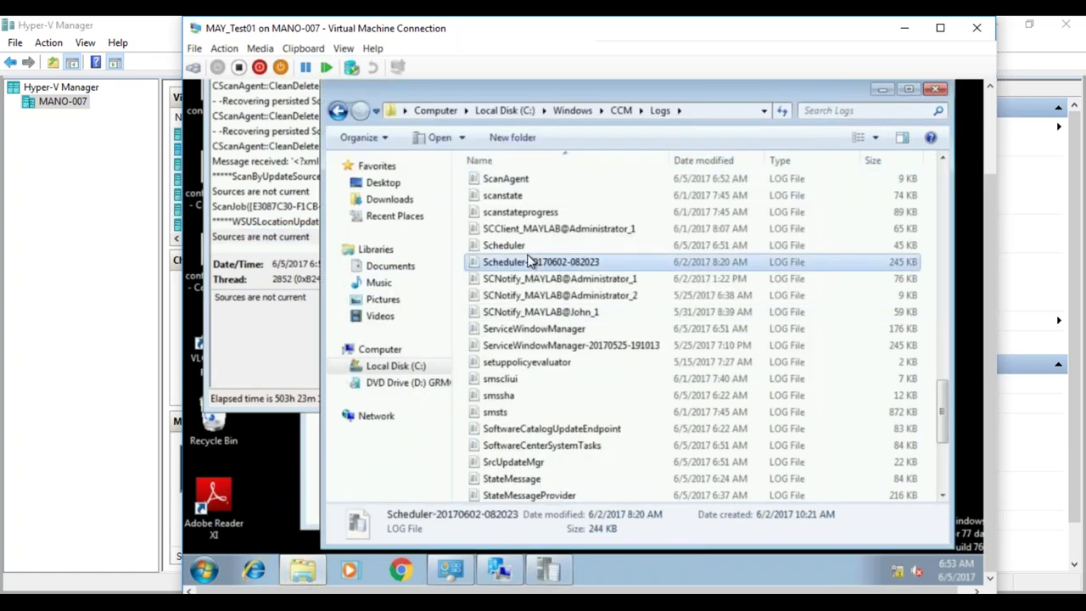
{"action": "type", "text": "wu"}
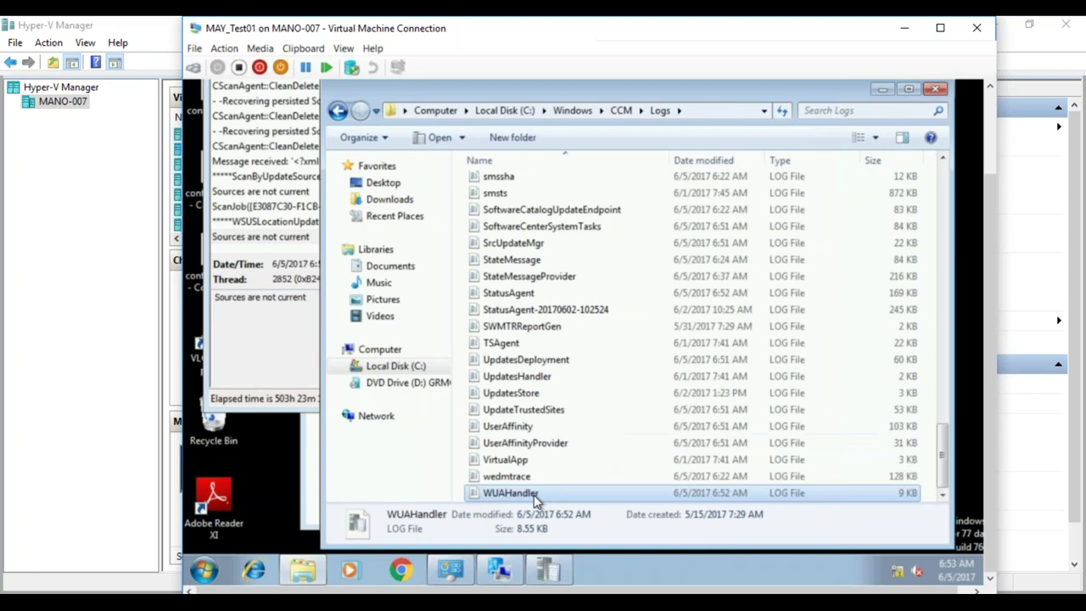
{"action": "double_click", "coordinate": [533, 495]}
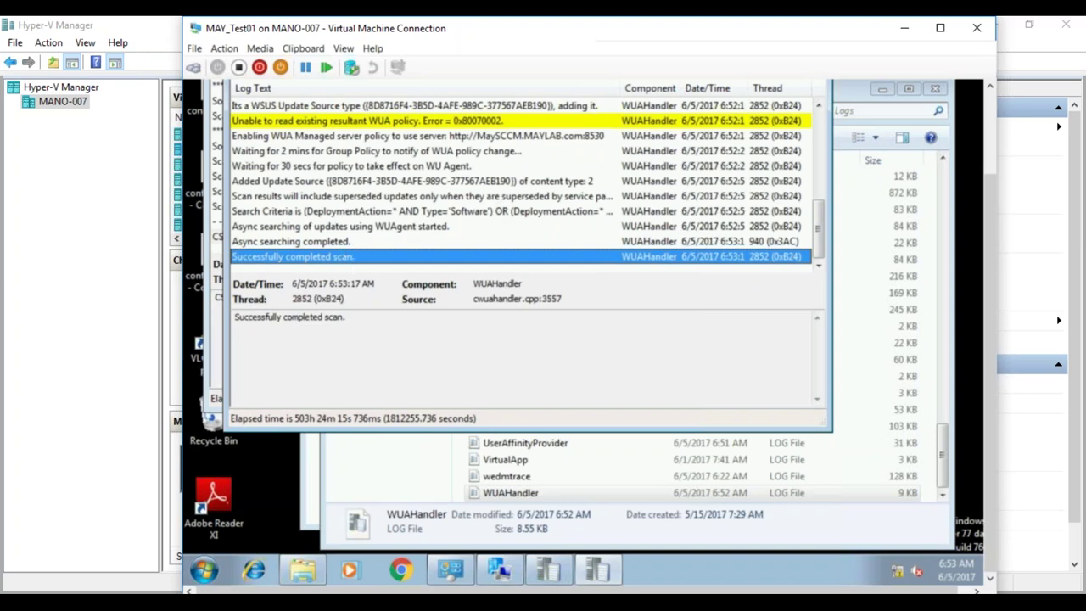
- Review the ScanAgent scan-succeeded and ScanComplete entries, then return to the MAYSCCM console
{"action": "key", "text": "alt+Tab"}
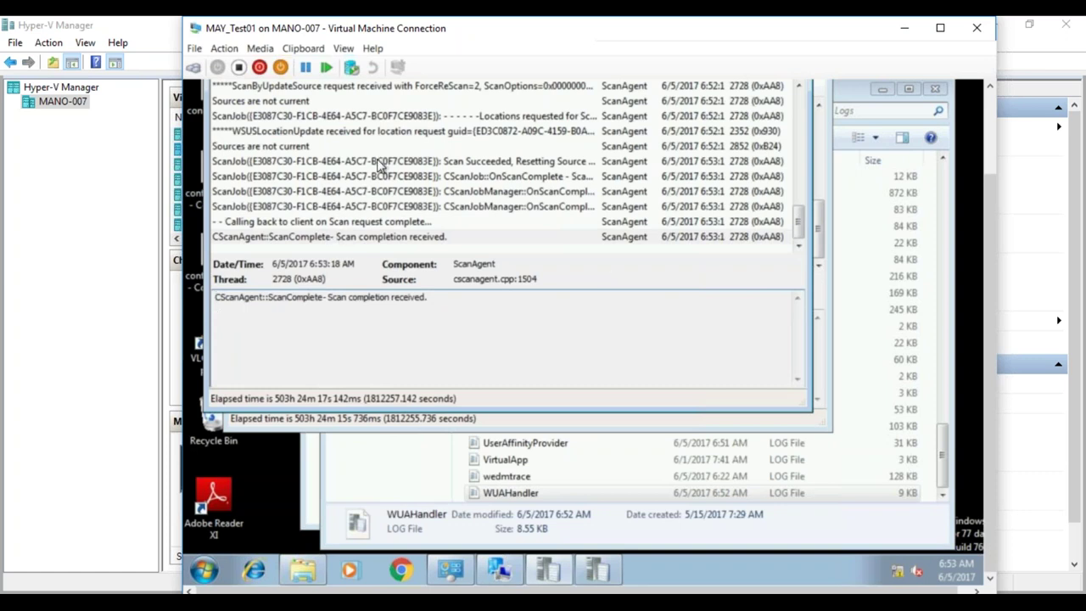
{"action": "left_click", "coordinate": [291, 161]}
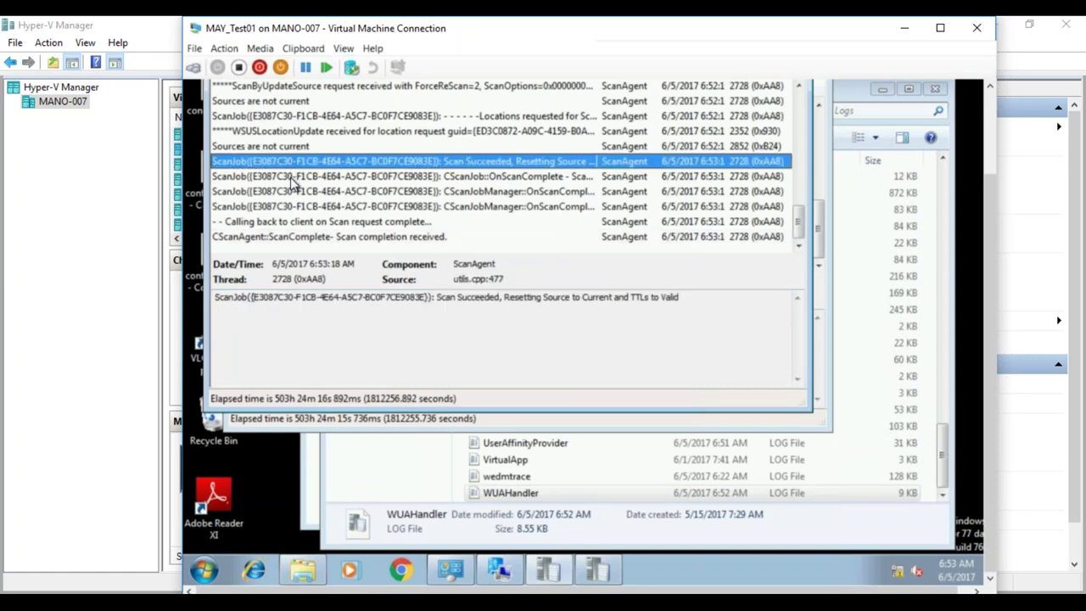
{"action": "left_click", "coordinate": [291, 177]}
{"action": "left_click", "coordinate": [291, 192]}
{"action": "left_click", "coordinate": [294, 207]}
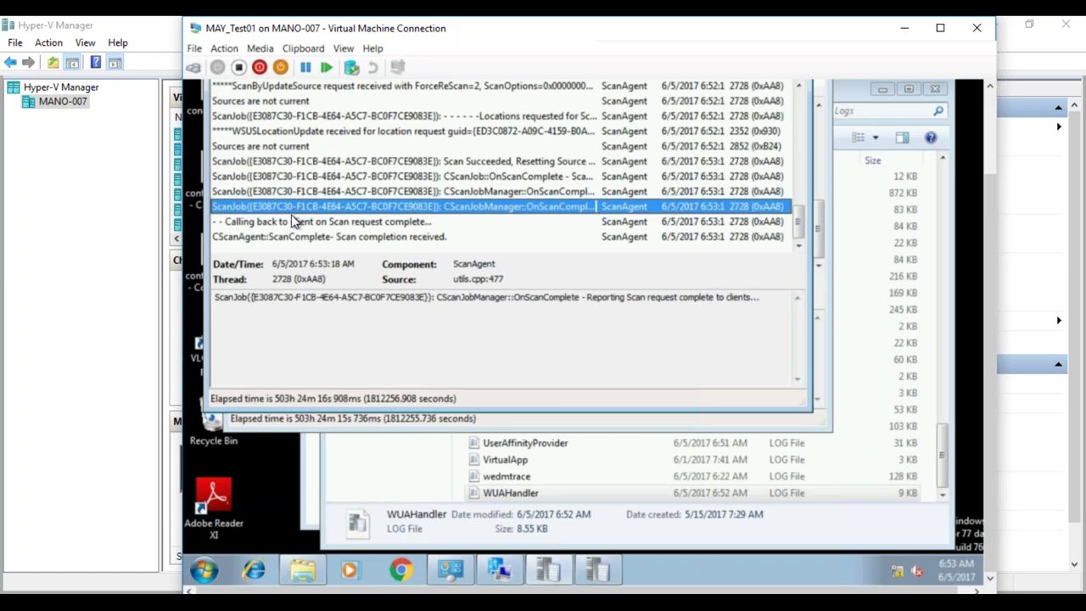
{"action": "left_click", "coordinate": [297, 221]}
{"action": "left_click", "coordinate": [299, 236]}
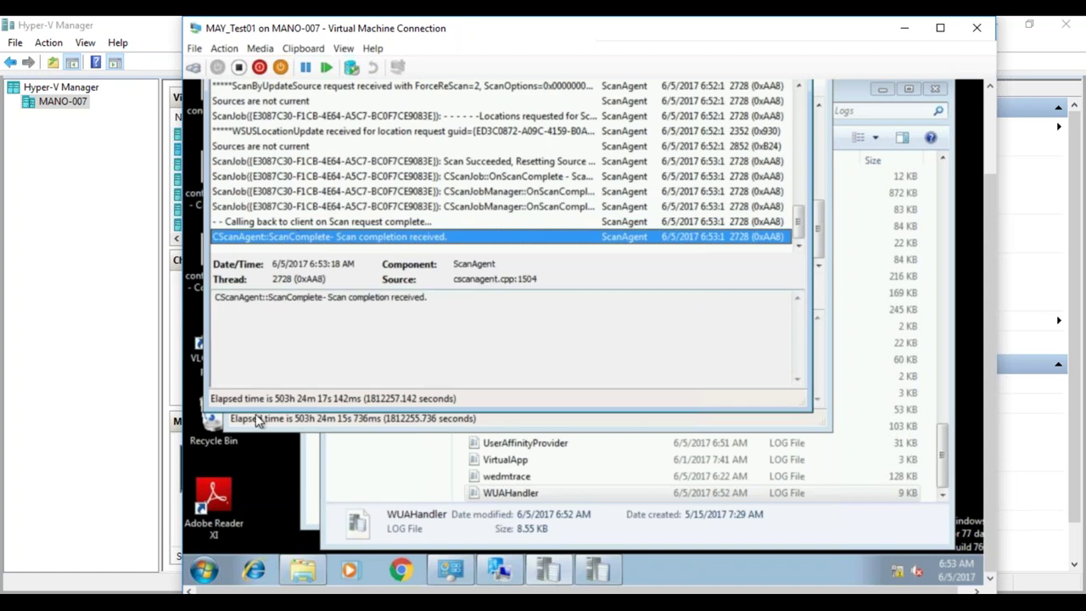
{"action": "mouse_move", "coordinate": [166, 572]}
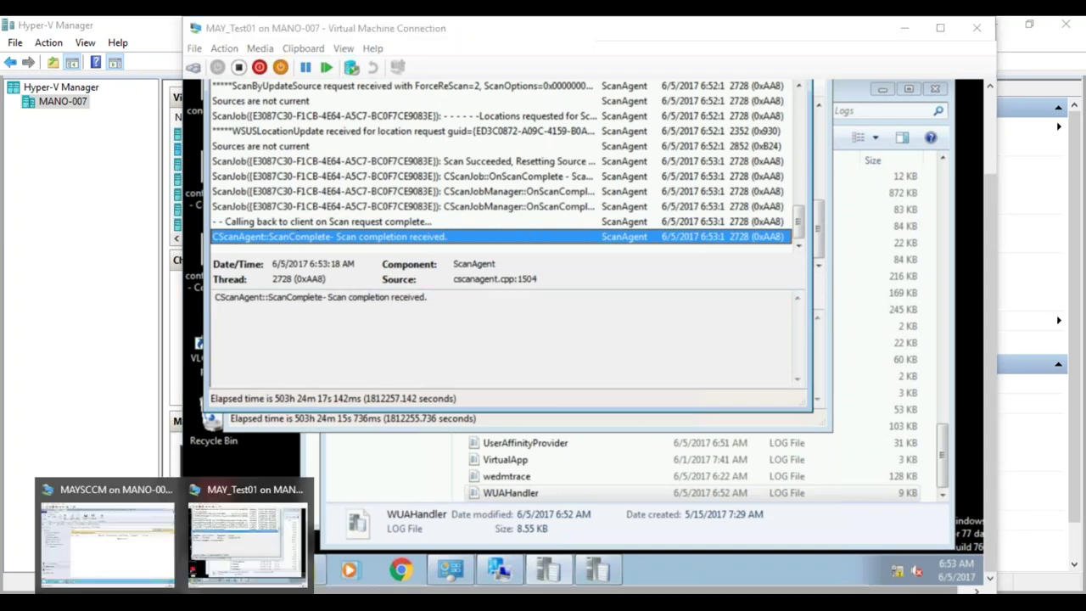
{"action": "left_click", "coordinate": [165, 541]}
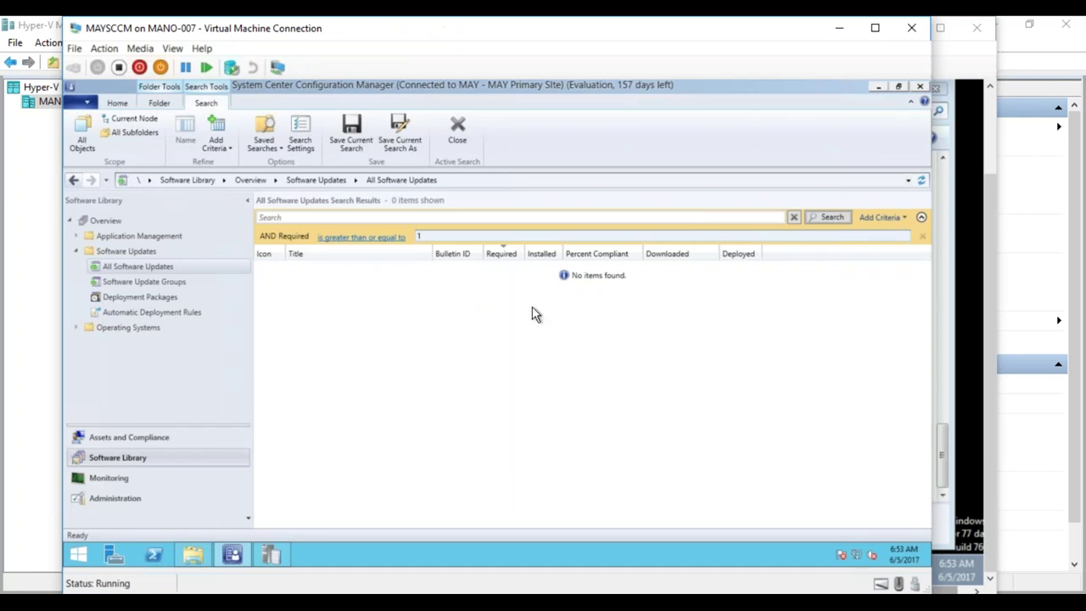
- Rerun the Required search, refresh, and return to the full All Software Updates node
{"action": "left_click", "coordinate": [831, 218]}
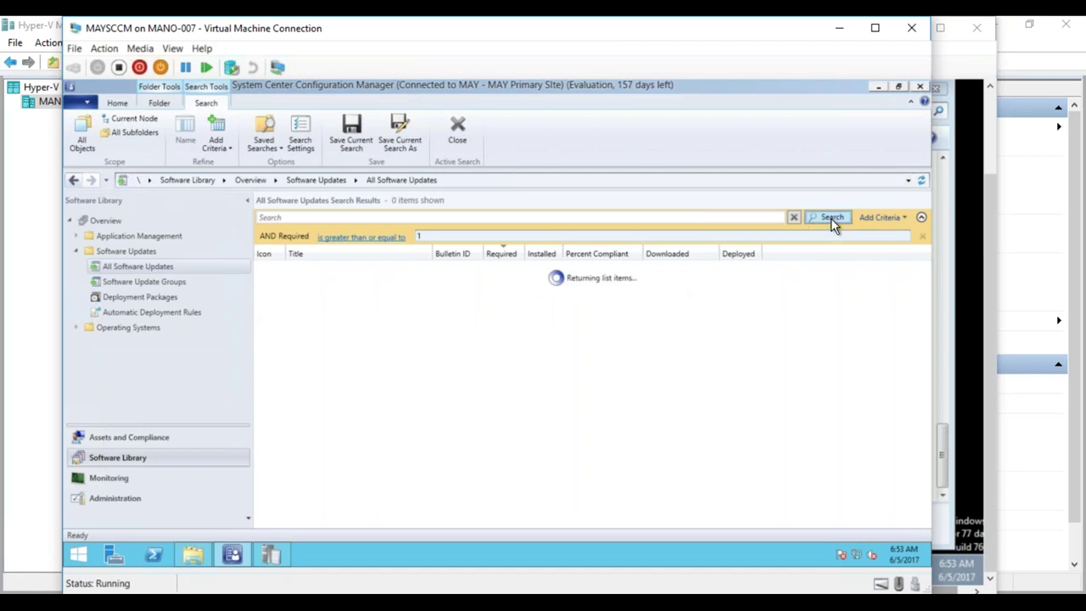
{"action": "left_click", "coordinate": [922, 180]}
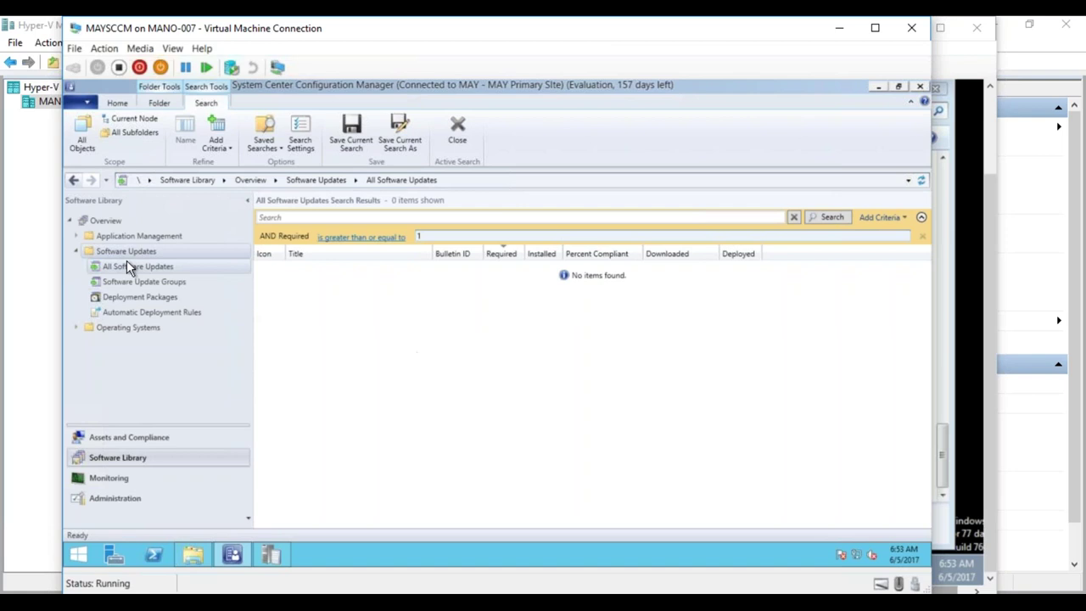
{"action": "left_click", "coordinate": [142, 283]}
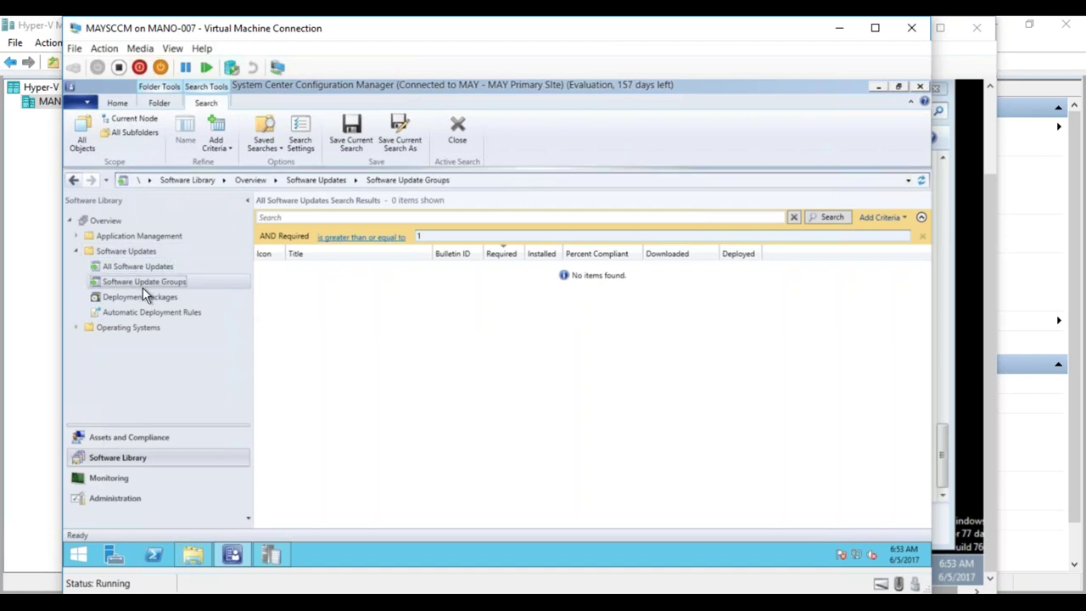
{"action": "left_click", "coordinate": [142, 270]}
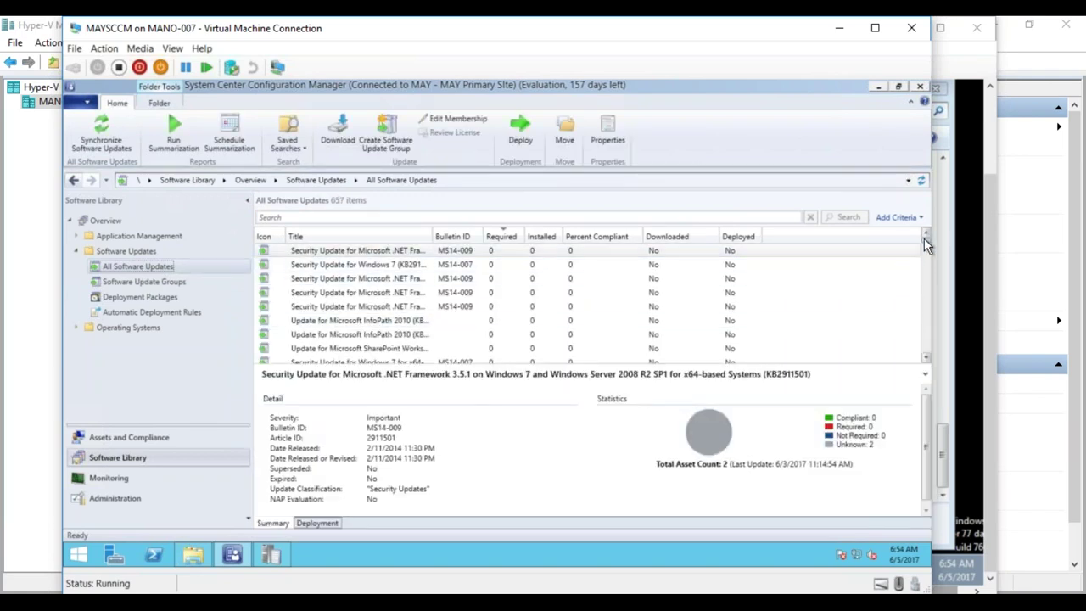
{"action": "mouse_move", "coordinate": [925, 244]}
{"action": "left_mouse_down"}
{"action": "mouse_move", "coordinate": [916, 382]}
{"action": "mouse_move", "coordinate": [928, 340]}
{"action": "mouse_move", "coordinate": [925, 229]}
{"action": "left_mouse_up"}
- Refresh the 657-update list, sort it by Required, and scroll through it
{"action": "left_click", "coordinate": [922, 180]}
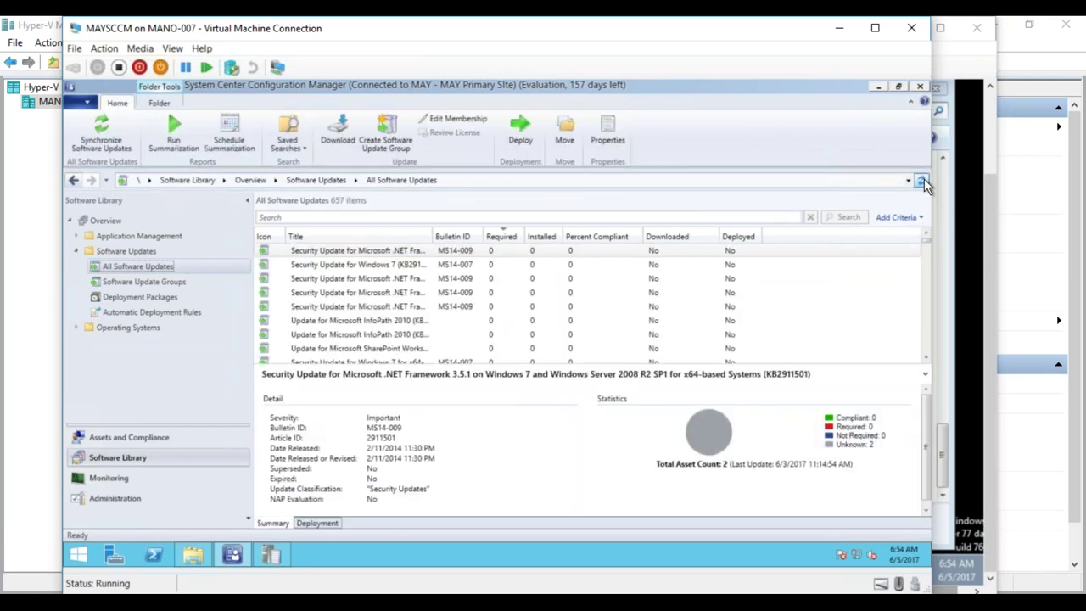
{"action": "left_click", "coordinate": [502, 237]}
{"action": "left_click", "coordinate": [503, 237]}
{"action": "left_click", "coordinate": [498, 236]}
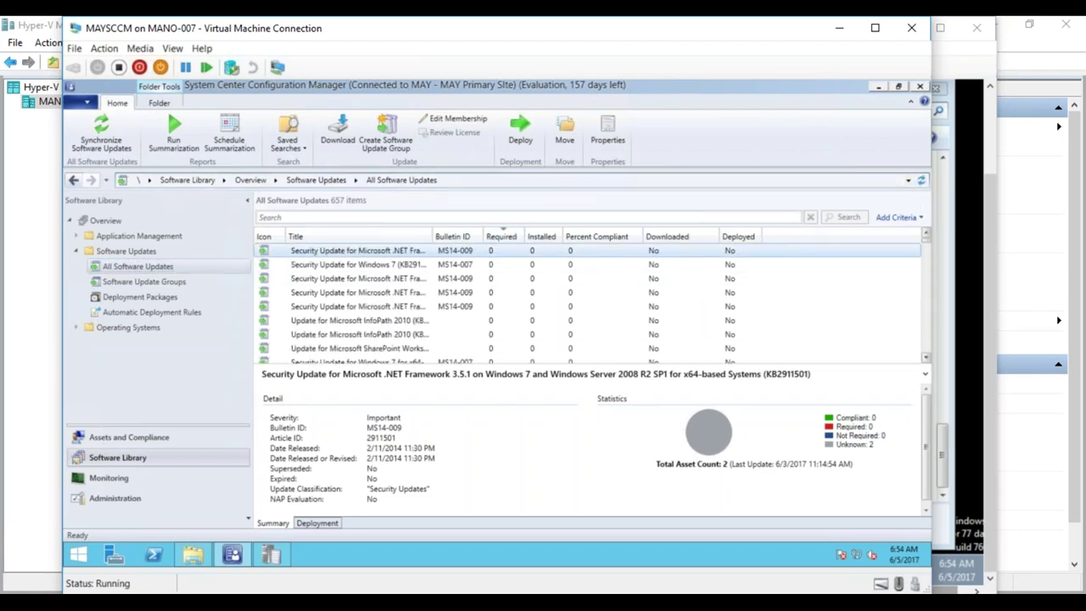
{"action": "scroll", "coordinate": [926, 252], "scroll_direction": "down", "scroll_amount": 5}
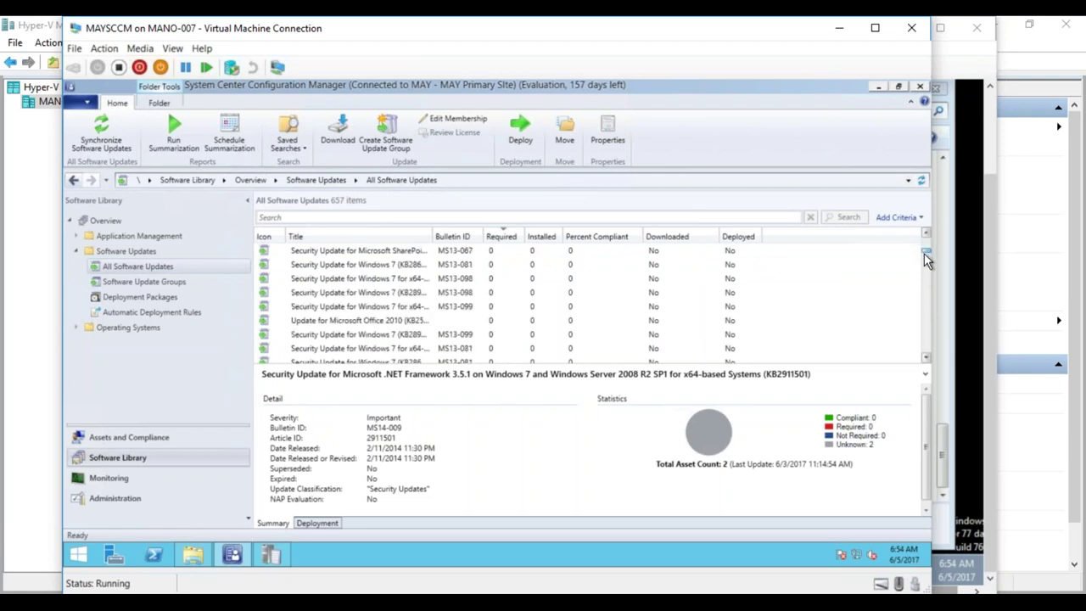
{"action": "scroll", "coordinate": [928, 284], "scroll_direction": "down", "scroll_amount": 10}
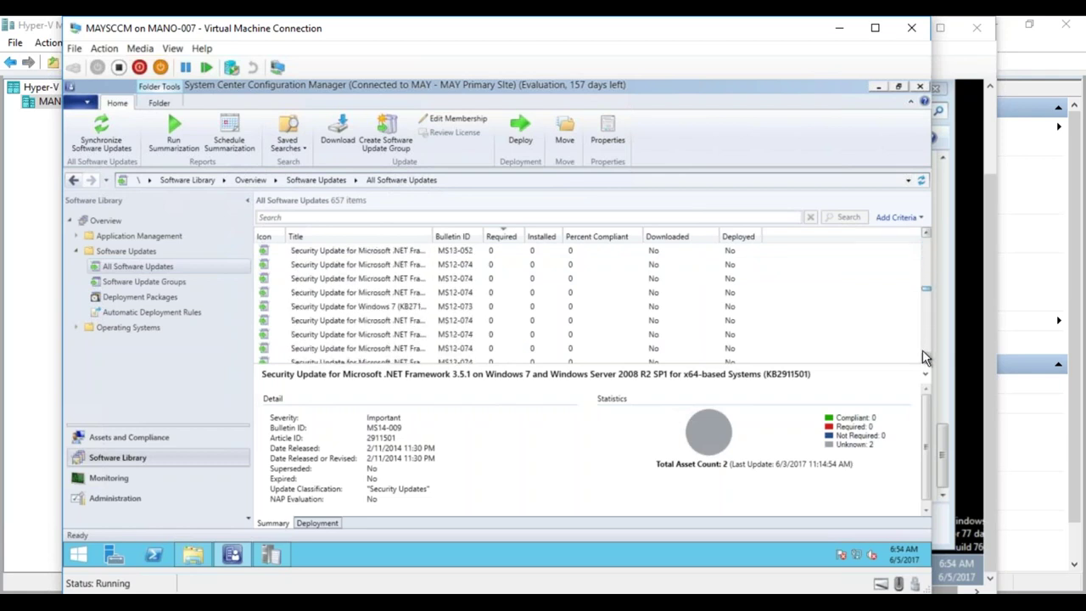
{"action": "left_click_drag", "start_coordinate": [925, 366], "coordinate": [927, 237]}
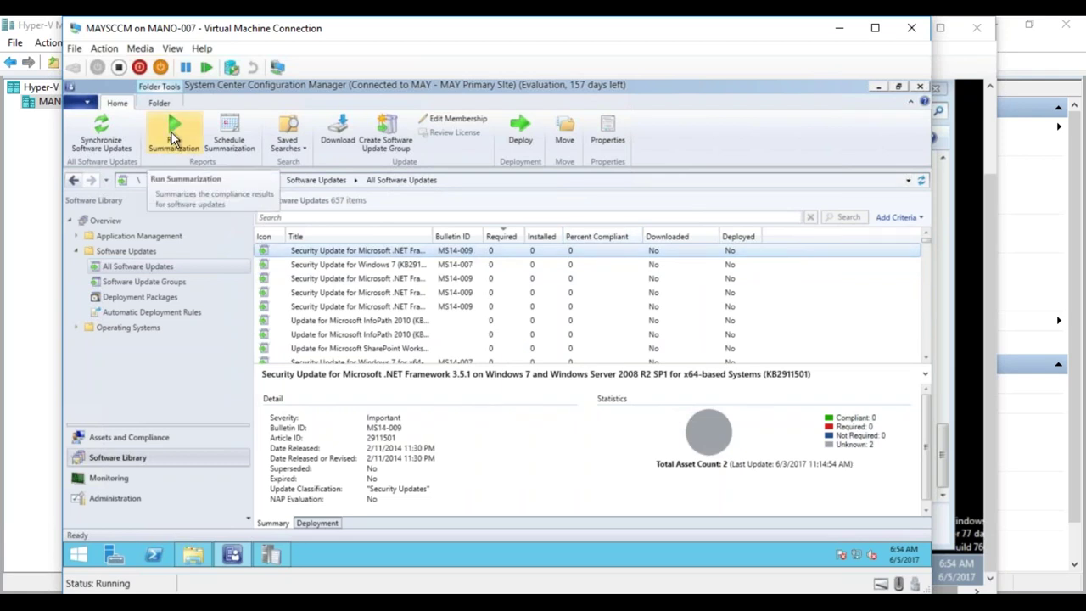
- Run software update summarization, confirm the notice, and refresh the updates list
{"action": "left_click", "coordinate": [173, 138]}
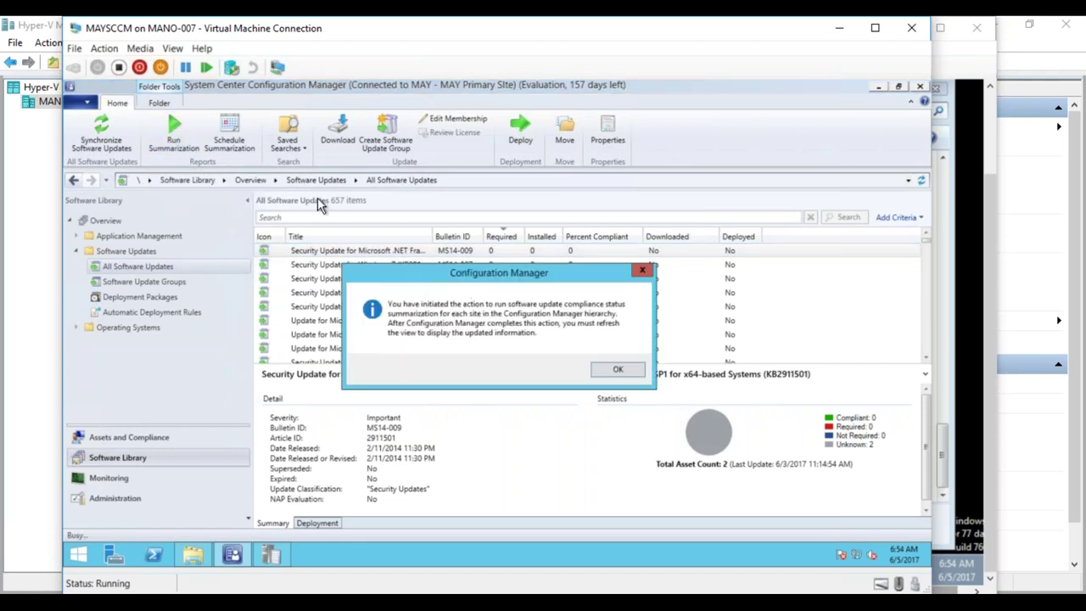
{"action": "left_click", "coordinate": [613, 371]}
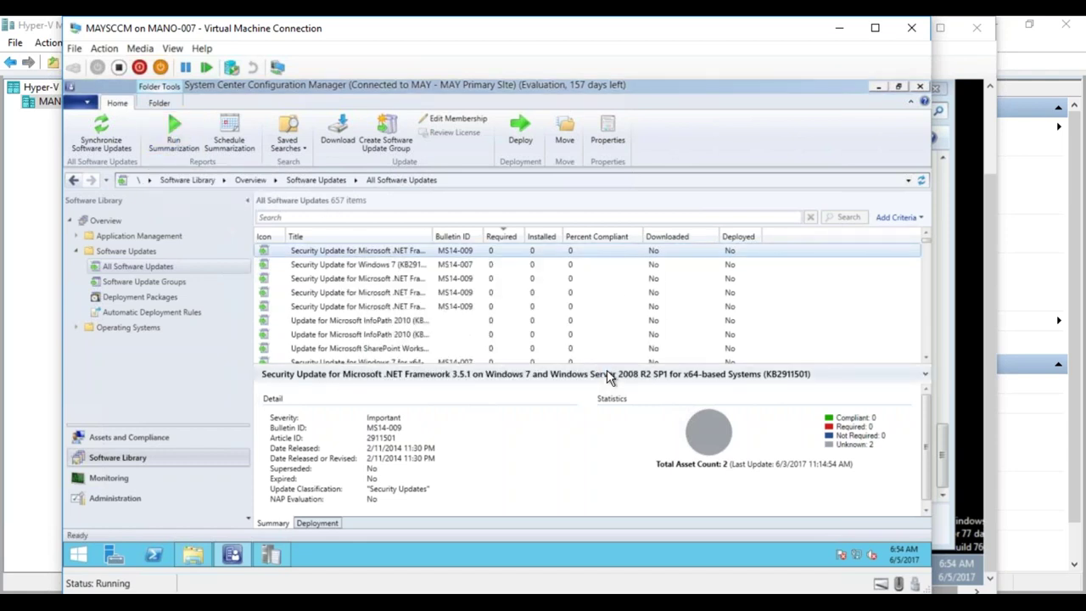
{"action": "left_click", "coordinate": [922, 180]}
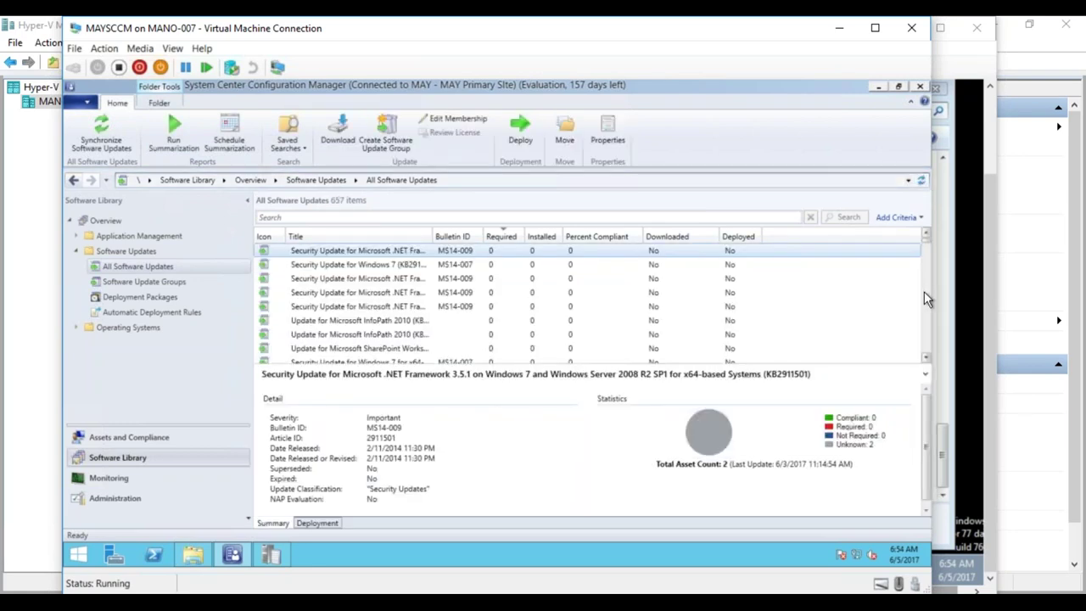
{"action": "left_click_drag", "start_coordinate": [926, 255], "coordinate": [927, 362]}
{"action": "left_click", "coordinate": [270, 555]}
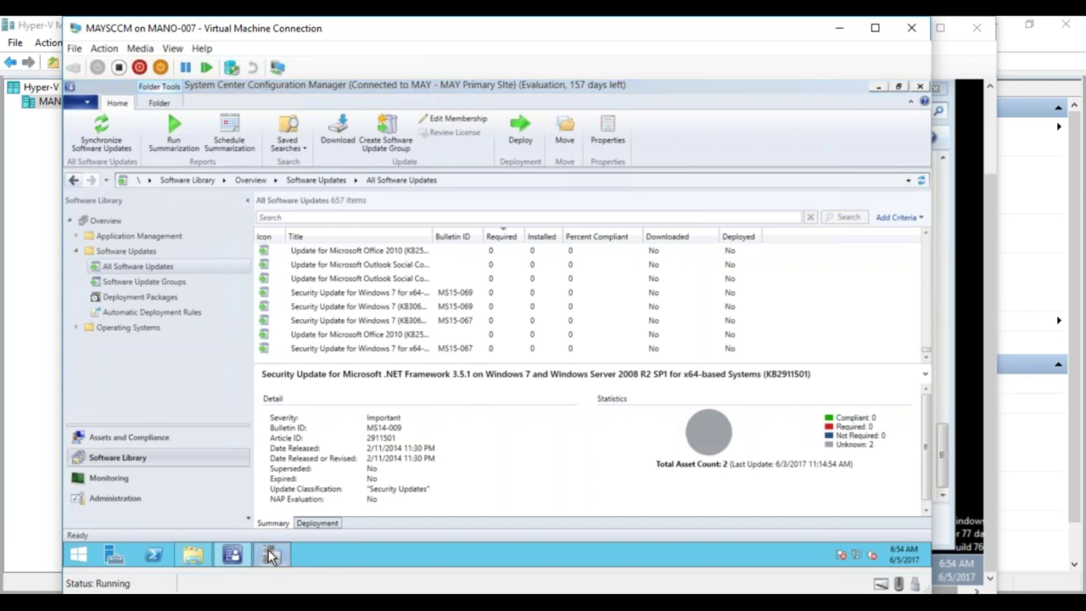
{"action": "left_click", "coordinate": [269, 551]}
- Set the server's sync log aside and bring MAY_Test01 with its ScanAgent log forward
{"action": "left_click", "coordinate": [268, 552]}
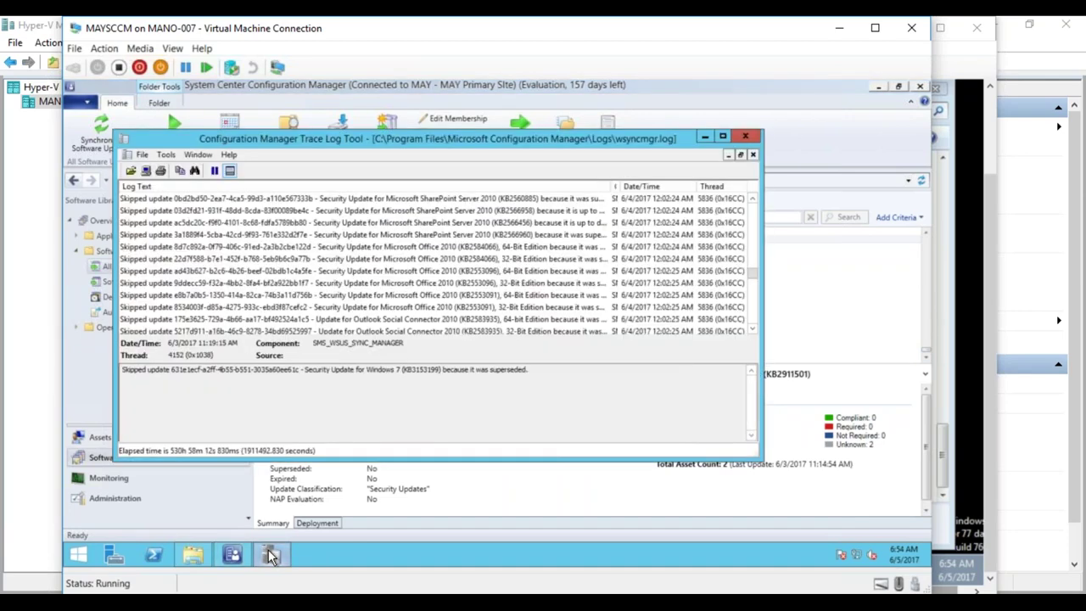
{"action": "left_click", "coordinate": [703, 138]}
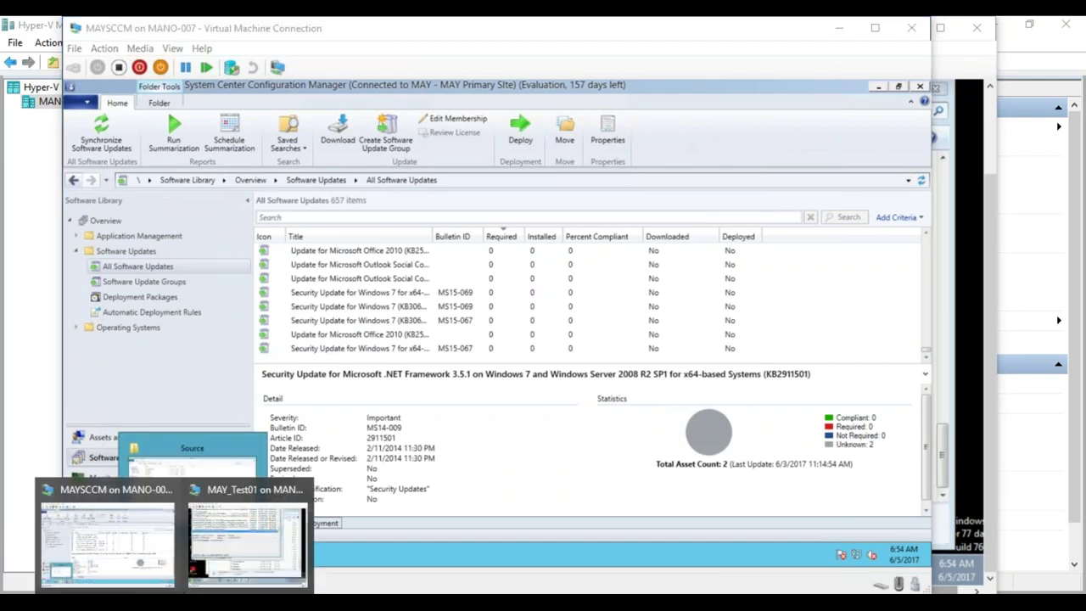
{"action": "left_click", "coordinate": [225, 569]}
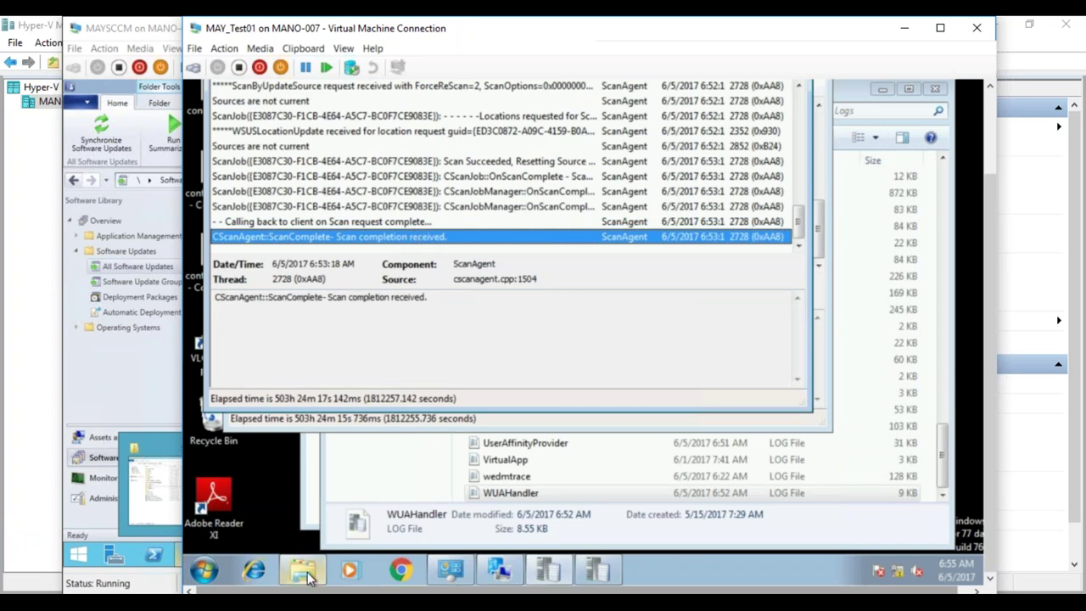
- Step through the client's WUAHandler log to the successfully completed scan entry
{"action": "mouse_move", "coordinate": [308, 577]}
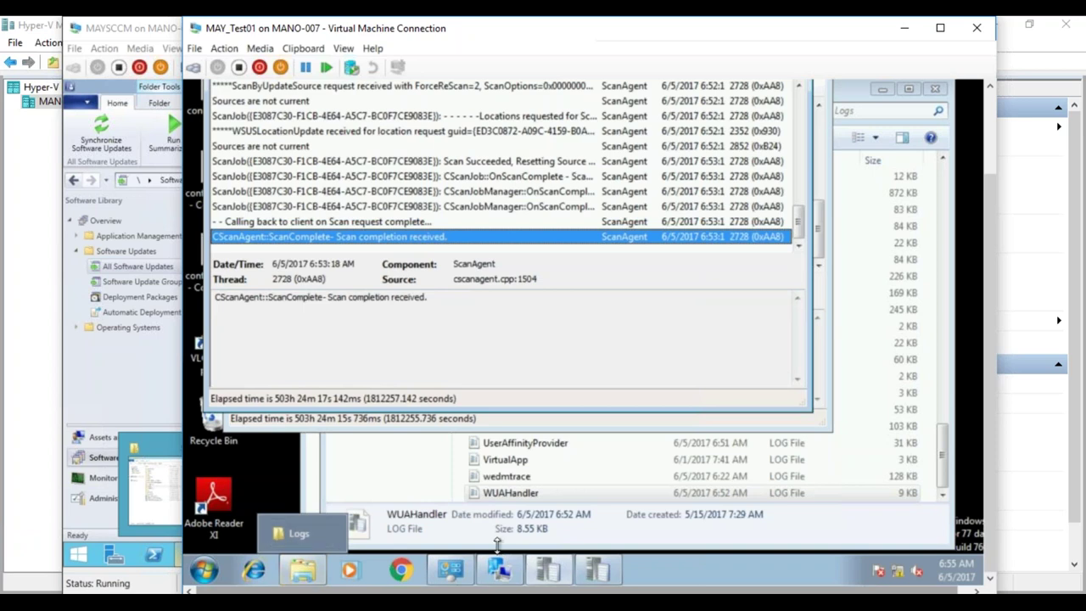
{"action": "mouse_move", "coordinate": [564, 577]}
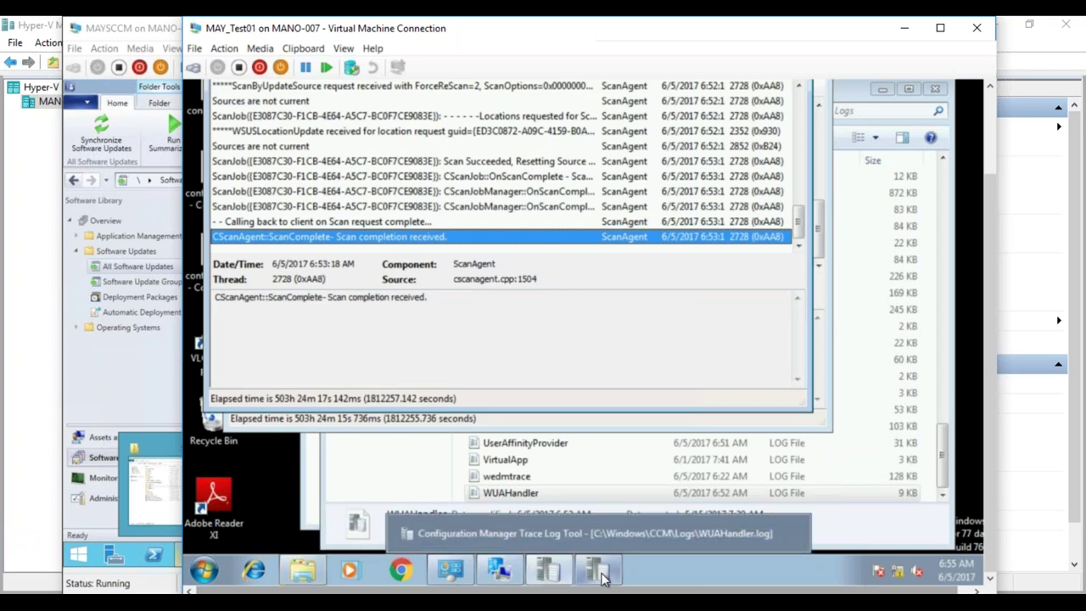
{"action": "left_click", "coordinate": [604, 572]}
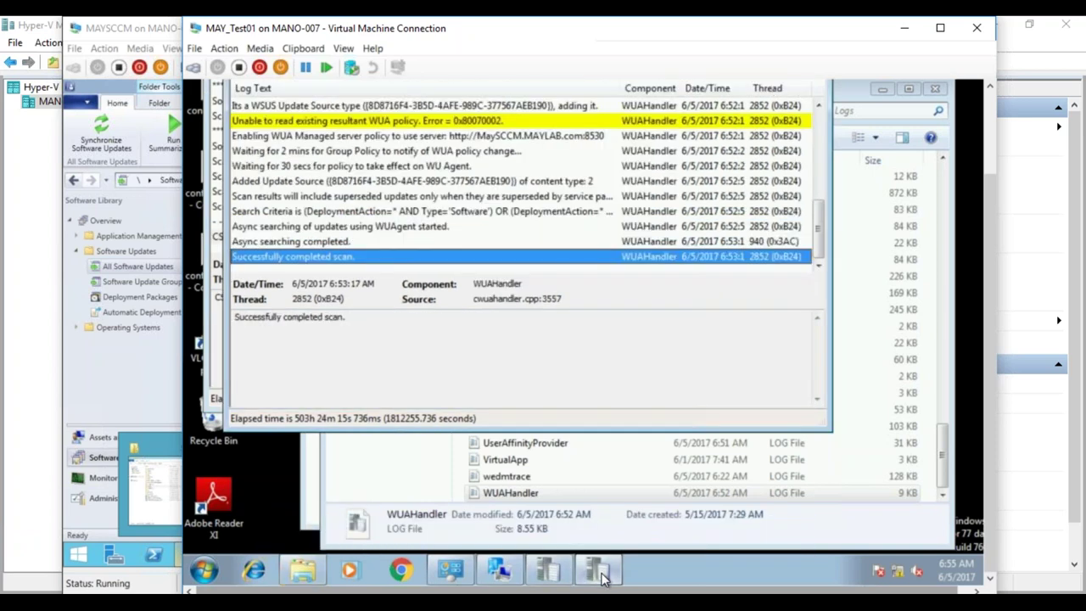
{"action": "left_click", "coordinate": [355, 198]}
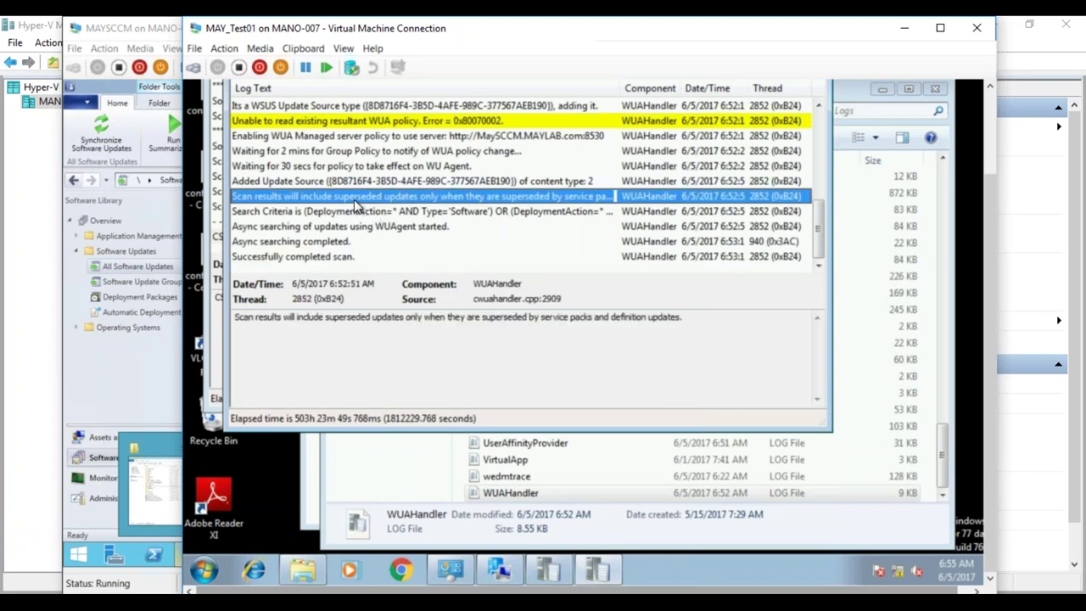
{"action": "left_click", "coordinate": [355, 212]}
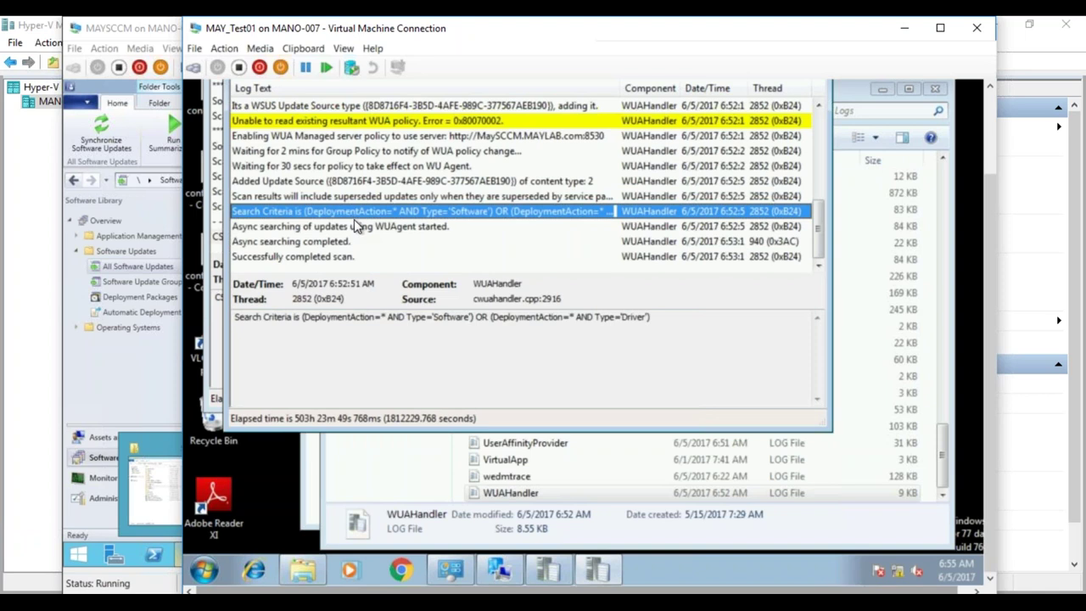
{"action": "left_click", "coordinate": [357, 228]}
{"action": "left_click", "coordinate": [357, 212]}
{"action": "left_click", "coordinate": [360, 231]}
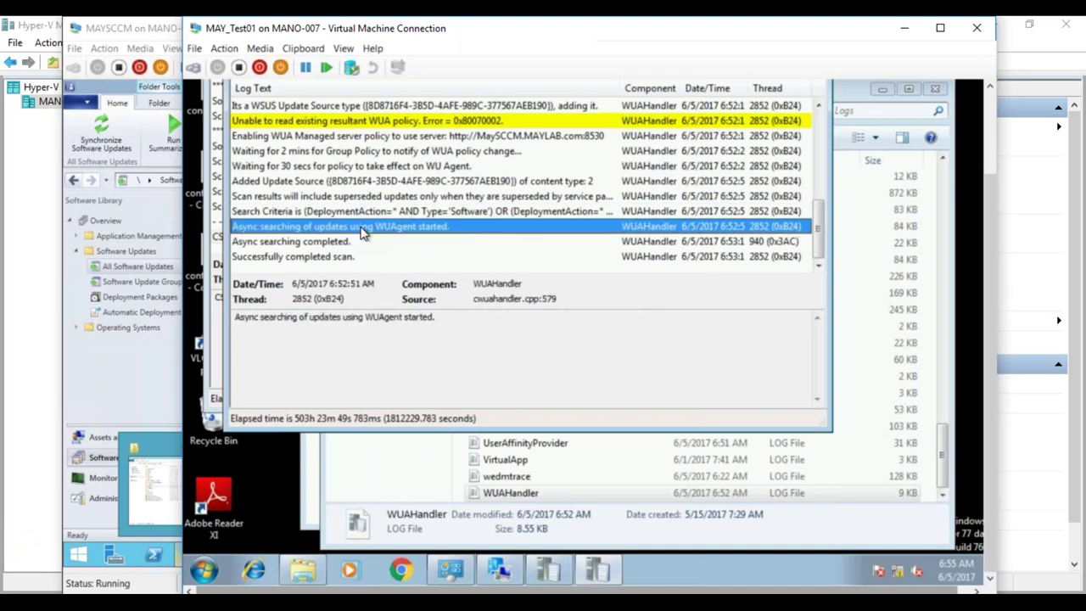
{"action": "left_click", "coordinate": [355, 244]}
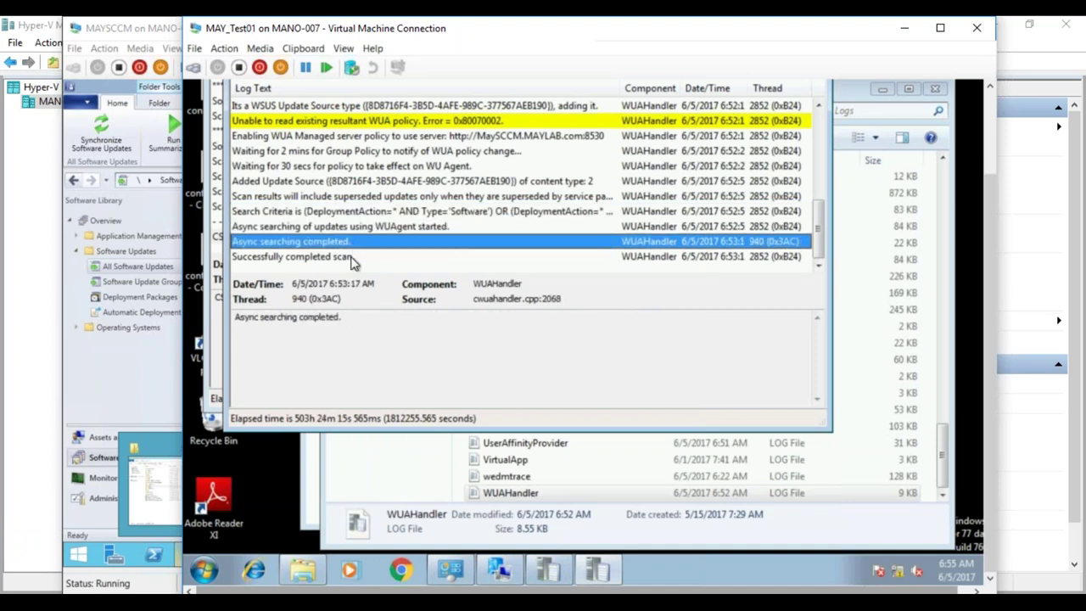
{"action": "left_click", "coordinate": [353, 258]}
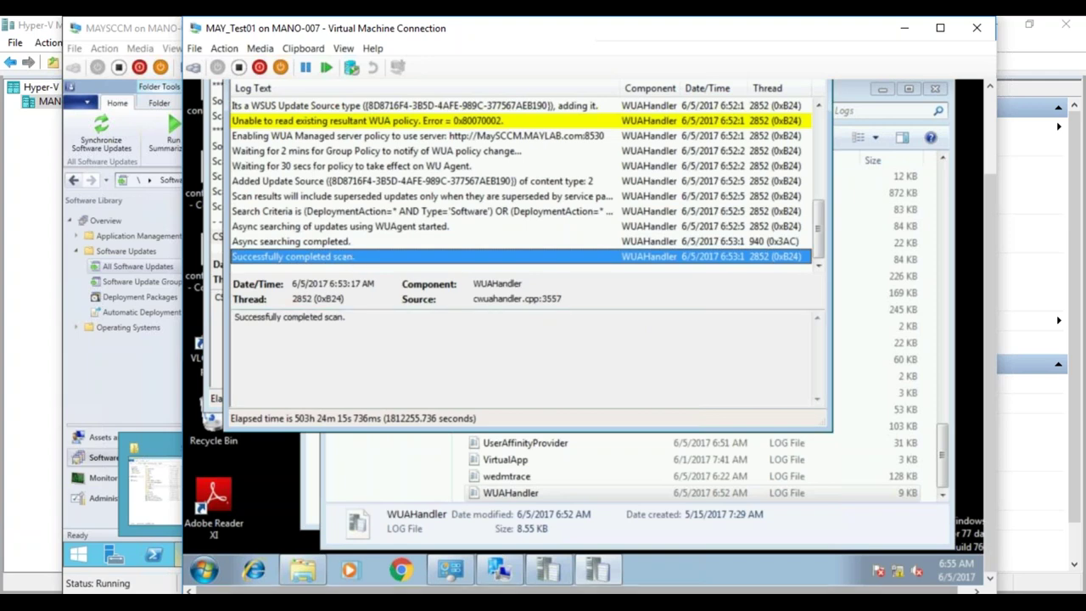
{"action": "left_click", "coordinate": [148, 521]}
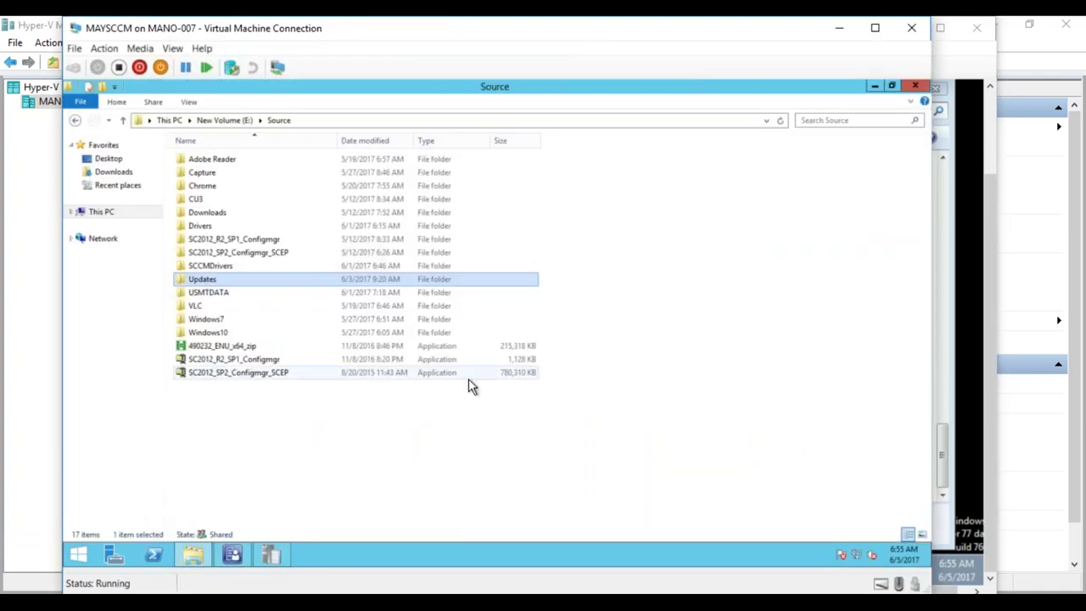
- Refresh All Software Updates and search for Required greater than or equal to 1
{"action": "left_click", "coordinate": [232, 555]}
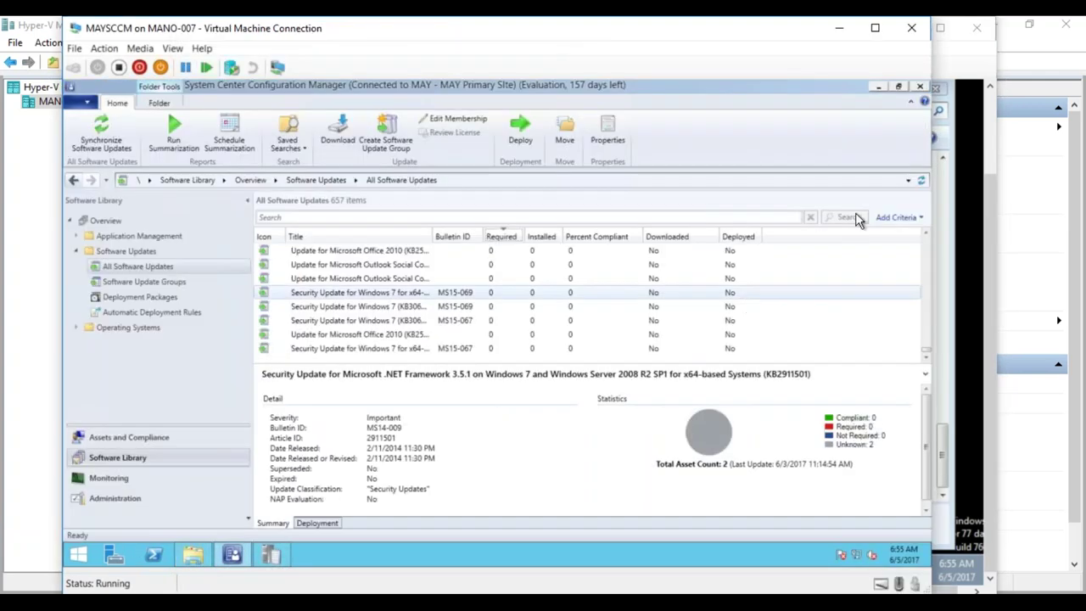
{"action": "left_click", "coordinate": [922, 182]}
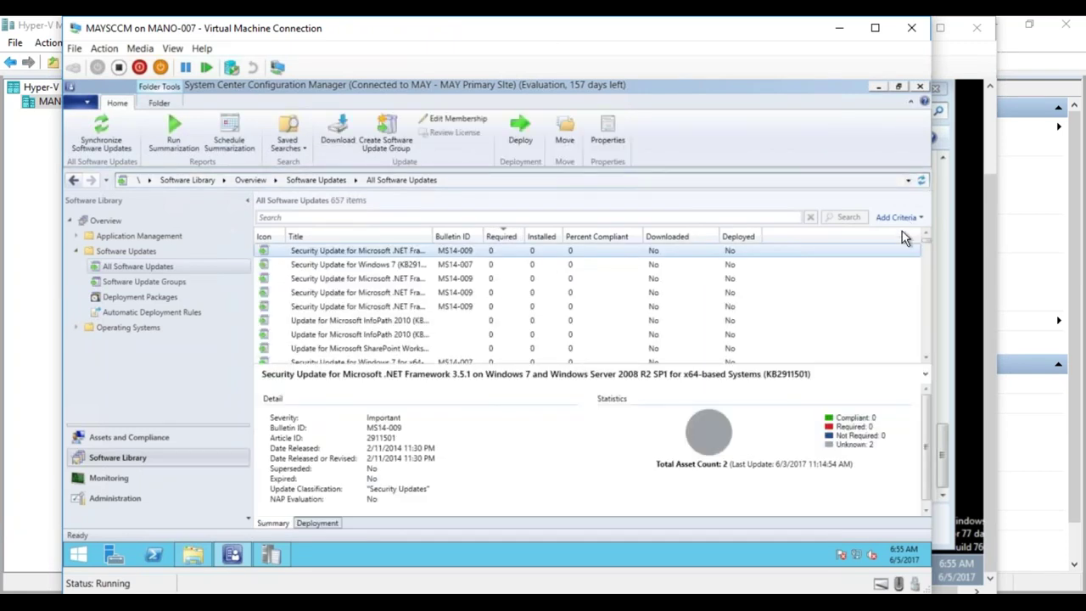
{"action": "left_click", "coordinate": [900, 217]}
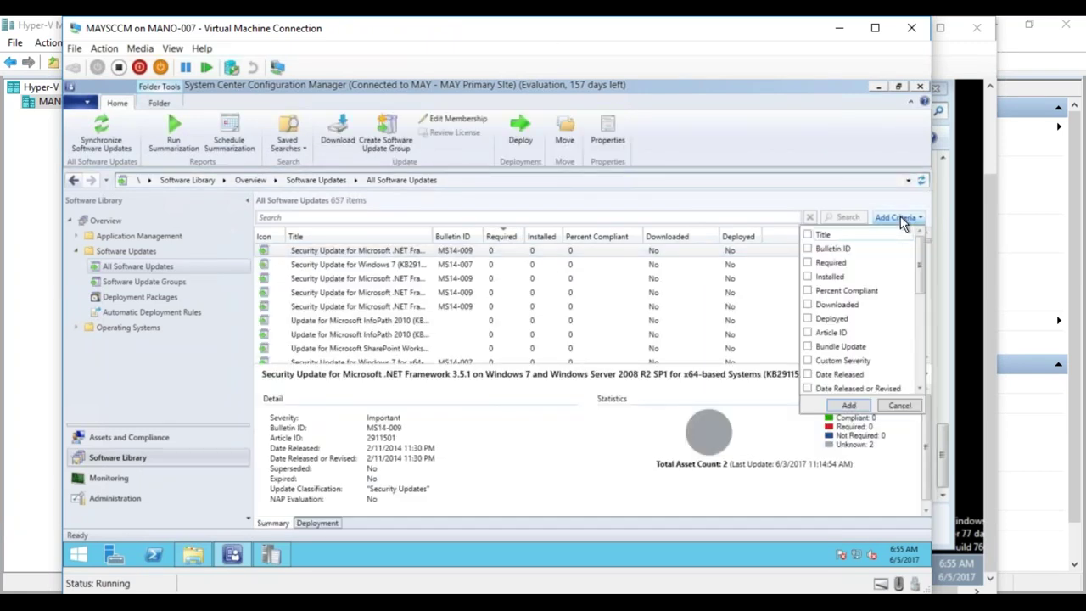
{"action": "left_click", "coordinate": [808, 263]}
{"action": "left_click", "coordinate": [849, 404]}
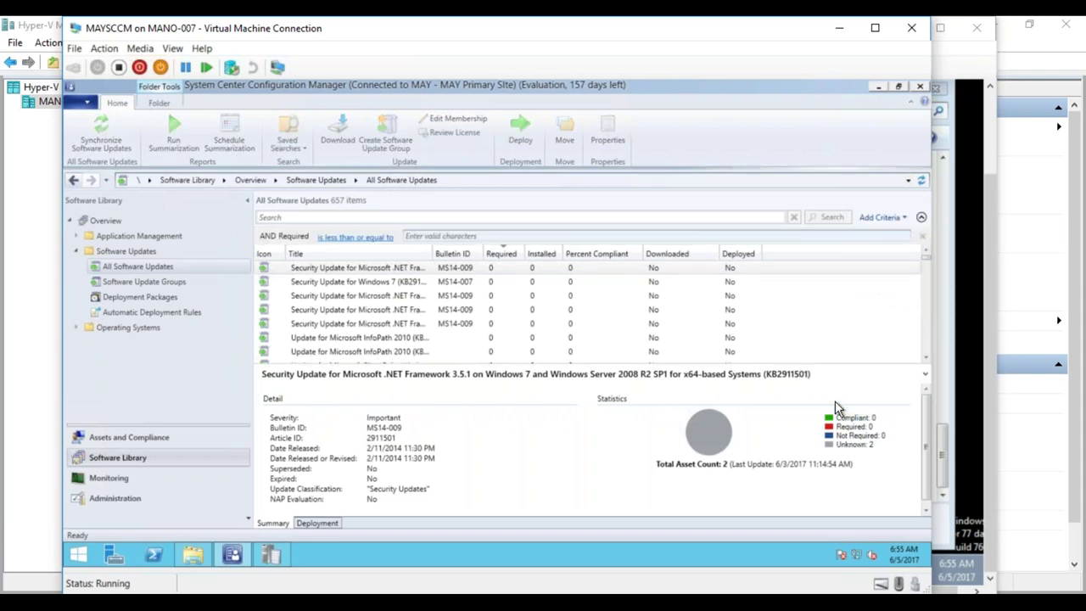
{"action": "left_click", "coordinate": [354, 236]}
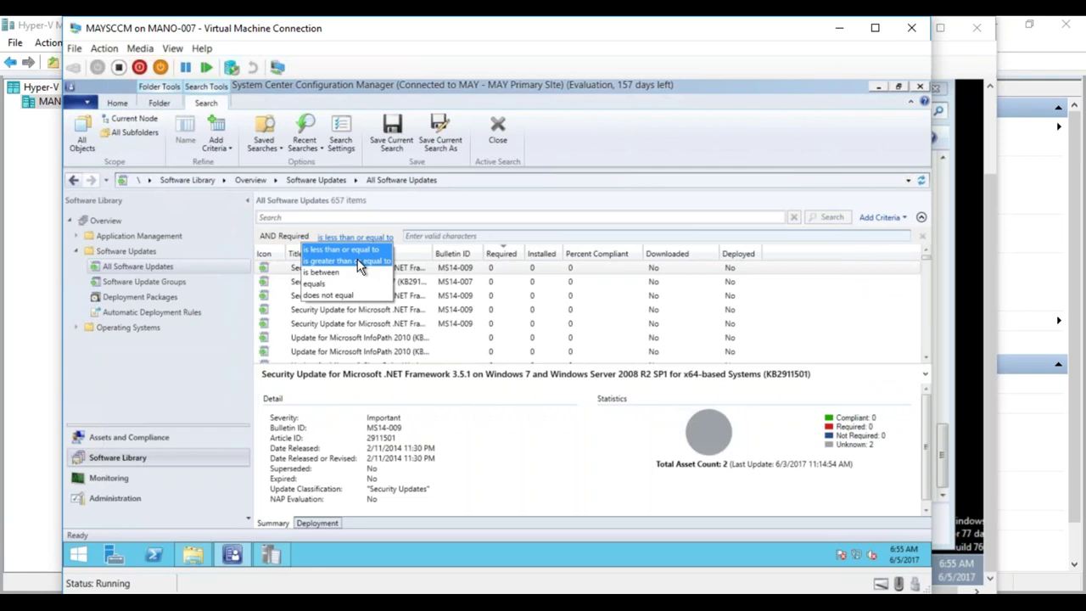
{"action": "left_click", "coordinate": [360, 263]}
{"action": "left_click", "coordinate": [423, 237]}
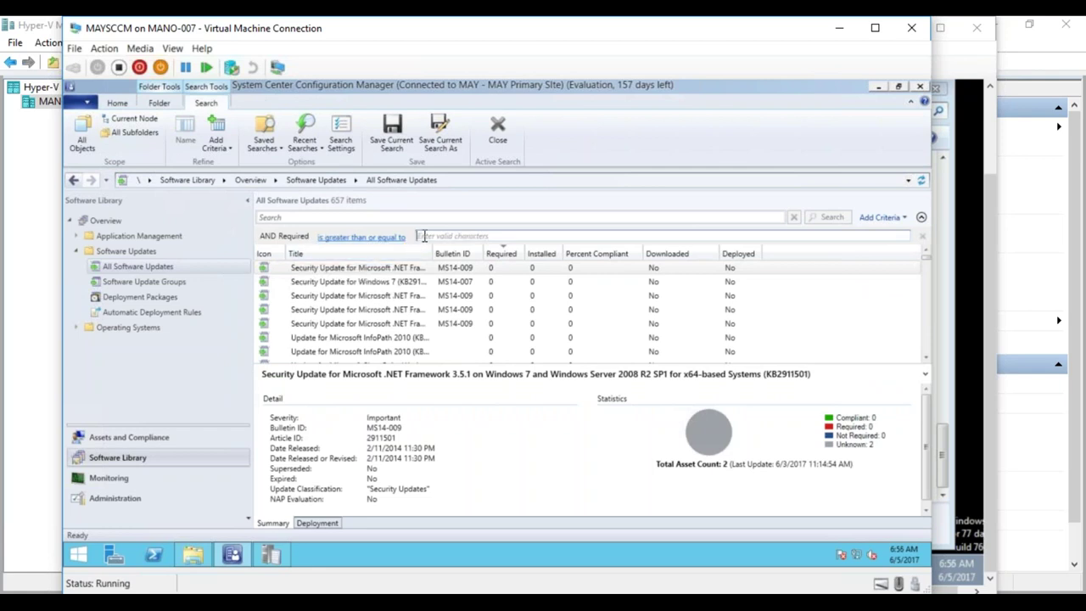
{"action": "type", "text": "1"}
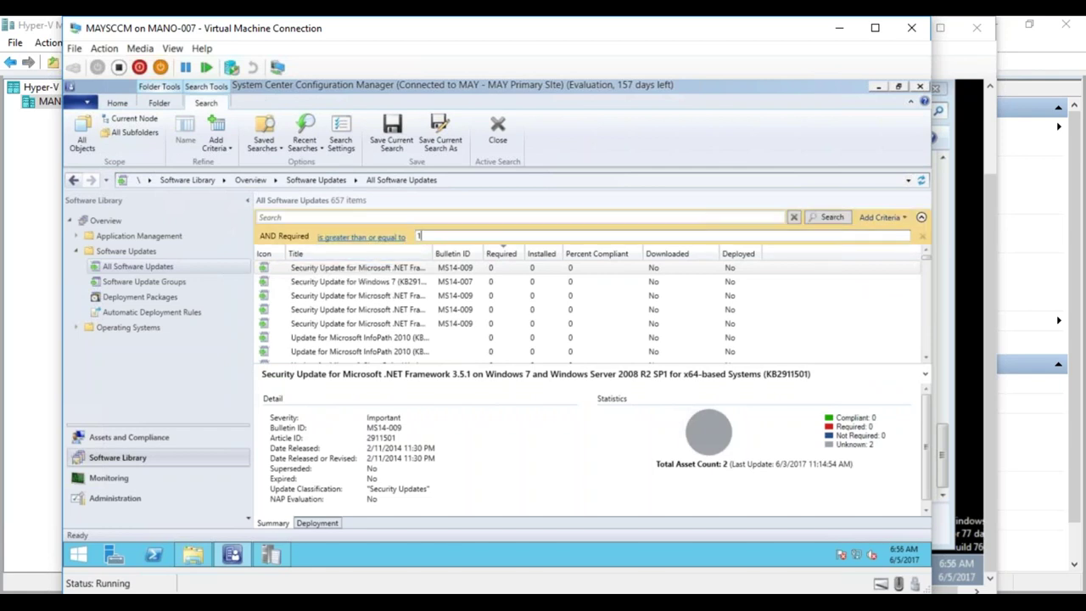
{"action": "left_click", "coordinate": [831, 217]}
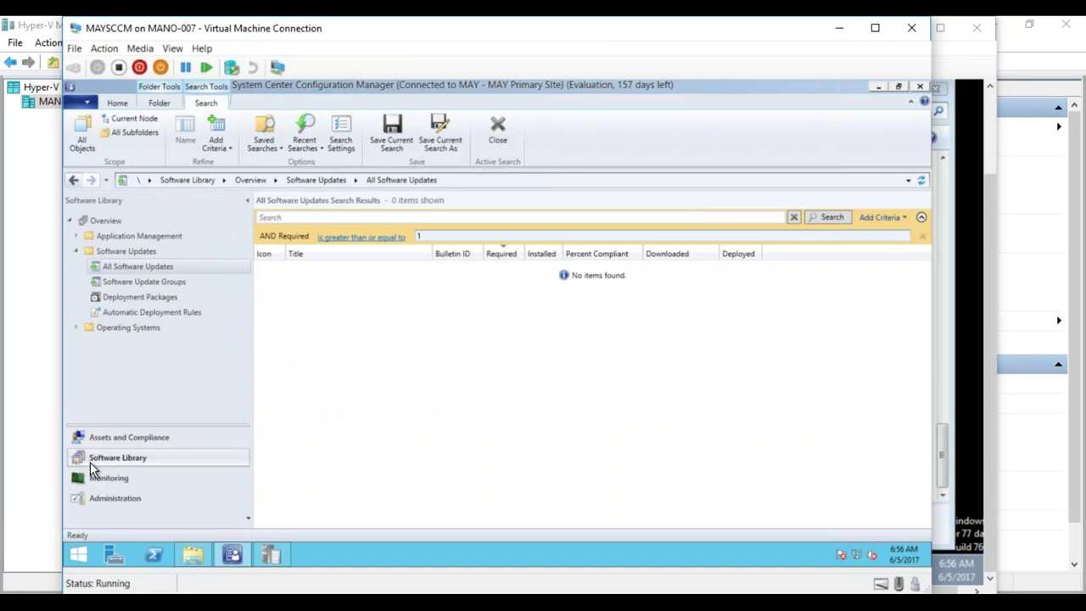
- Review the Software Updates section of Default Client Settings properties and cancel without changes
{"action": "left_click", "coordinate": [125, 498]}
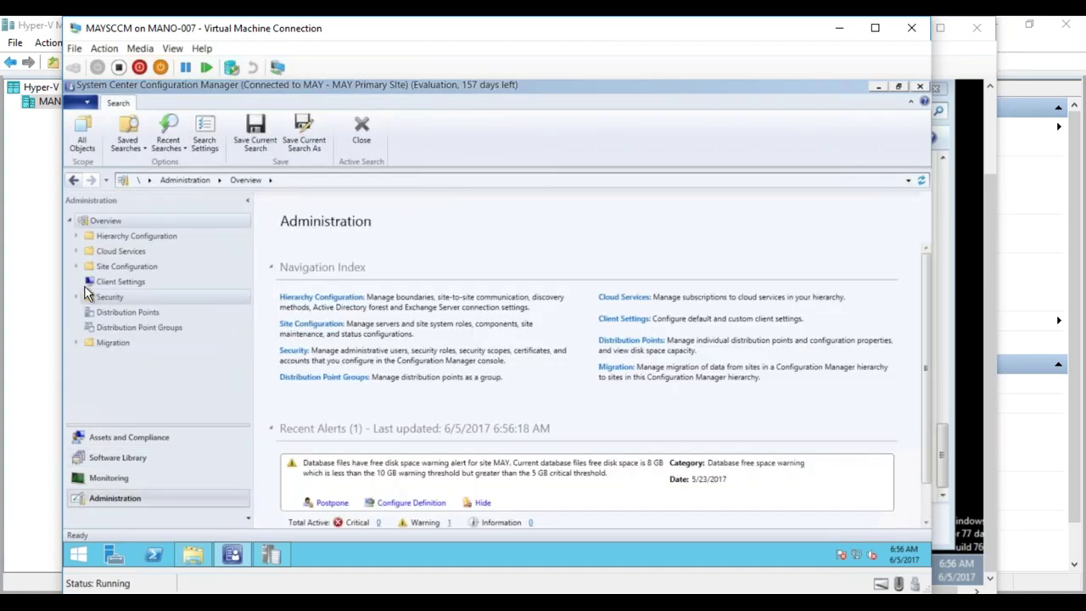
{"action": "left_click", "coordinate": [98, 281]}
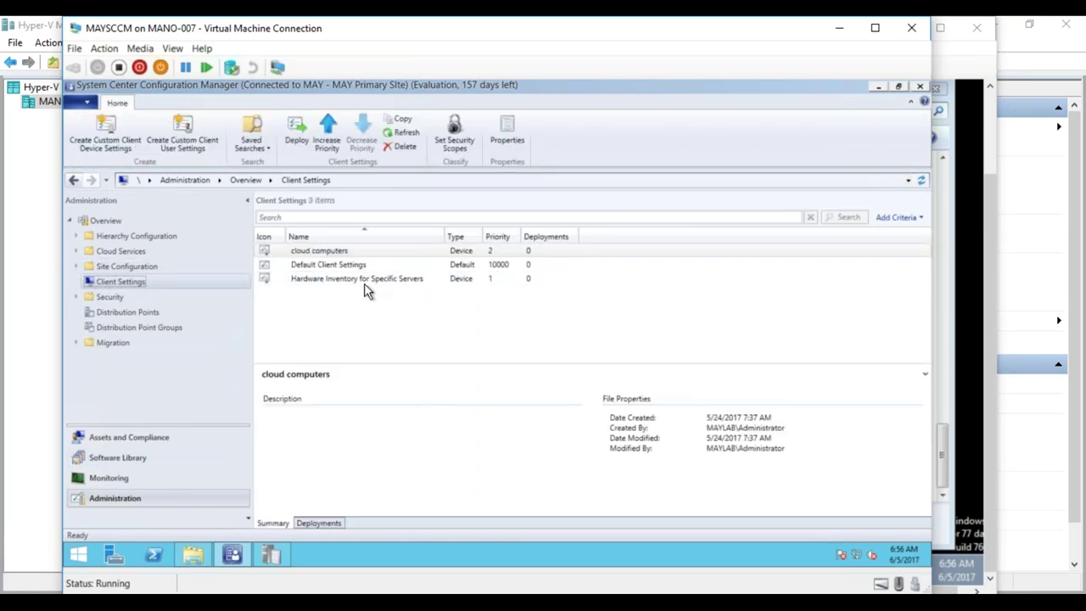
{"action": "right_click", "coordinate": [355, 265]}
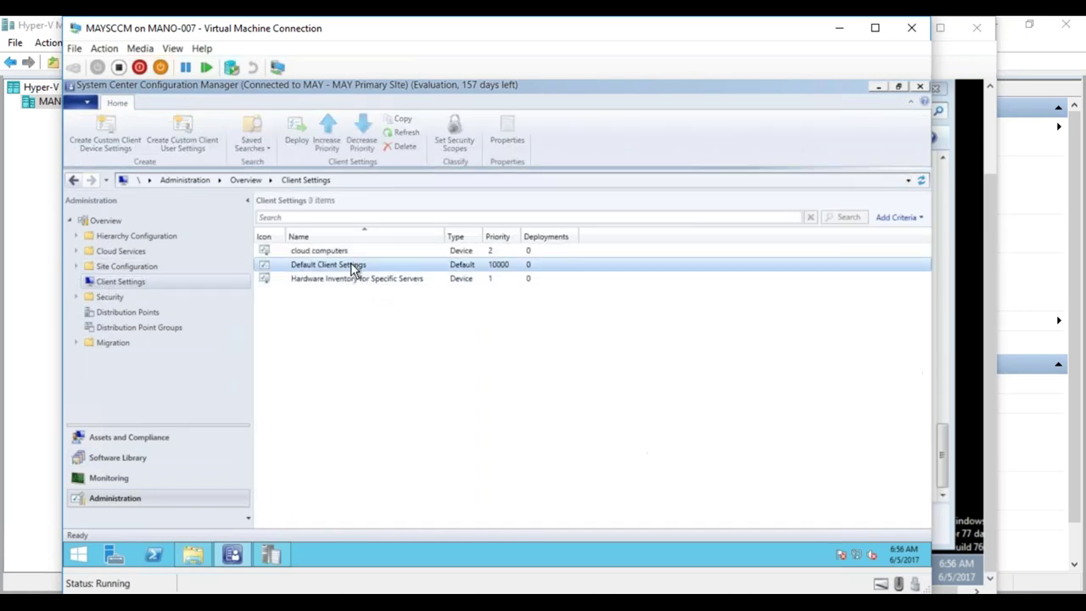
{"action": "left_click", "coordinate": [337, 274]}
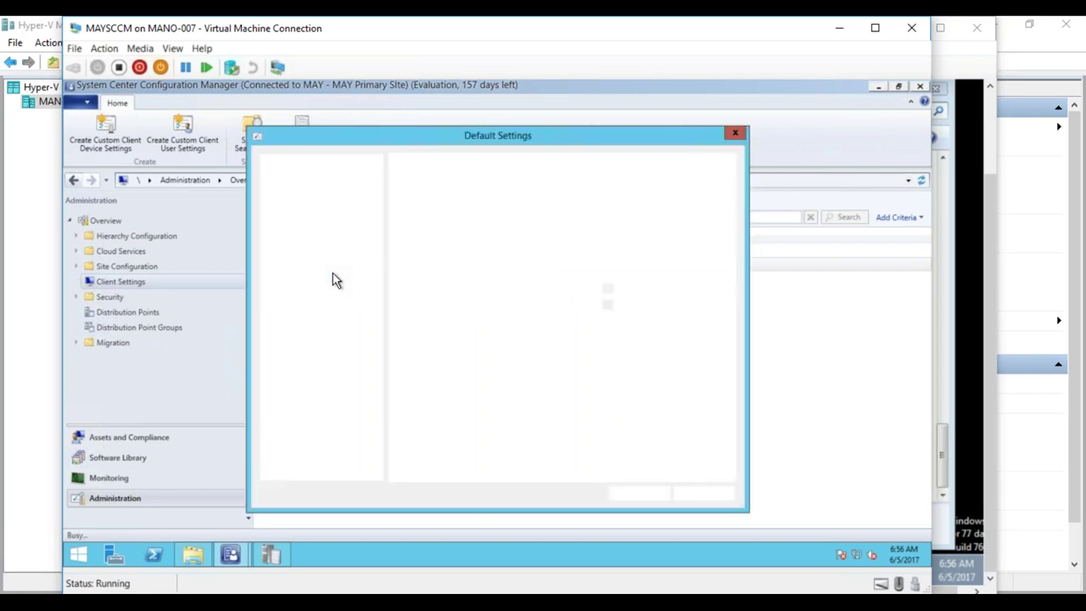
{"action": "left_click", "coordinate": [303, 395]}
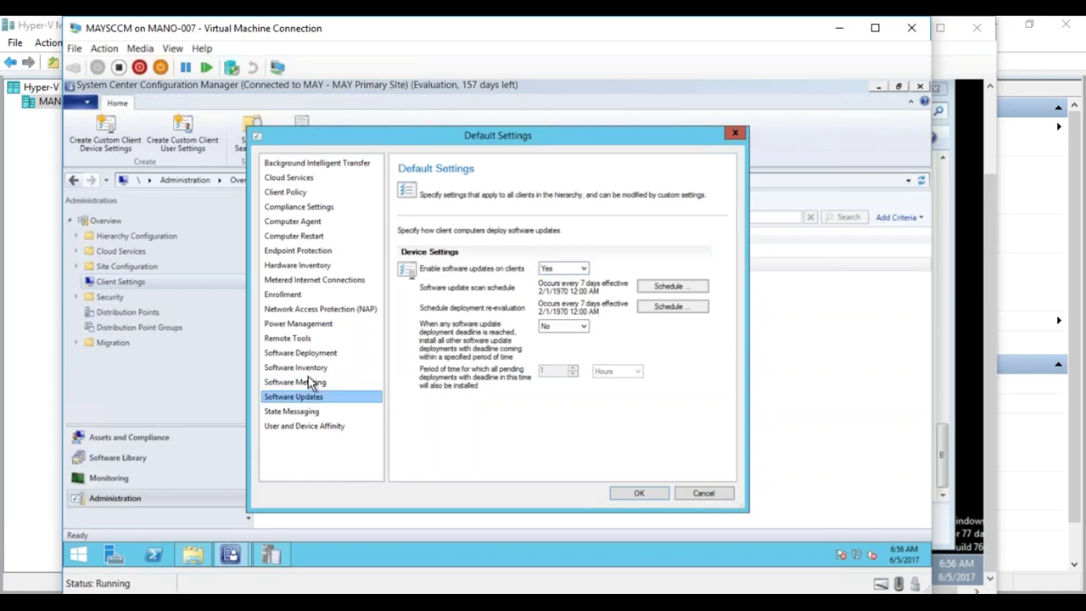
{"action": "left_click", "coordinate": [698, 495]}
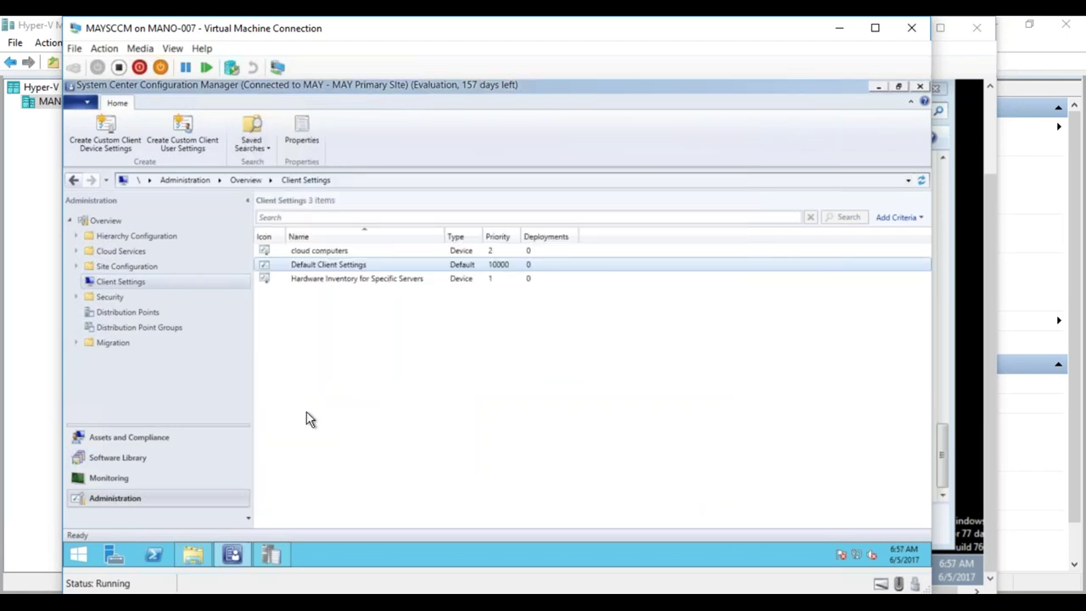
{"action": "left_click", "coordinate": [133, 458]}
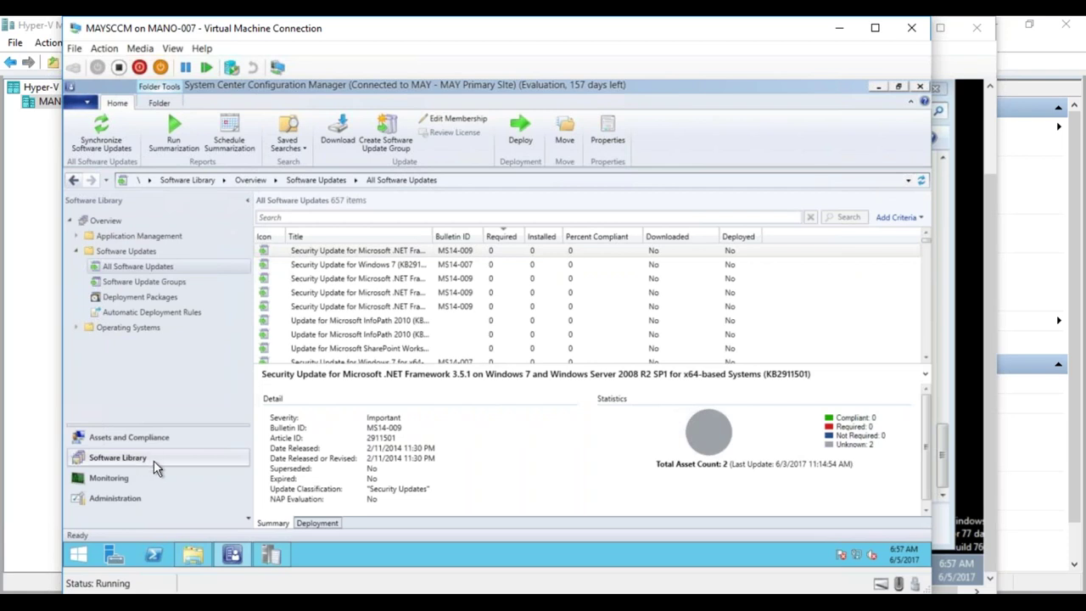
- Scroll the 657 updates and widen the Title column to show full update names
{"action": "left_click", "coordinate": [930, 250]}
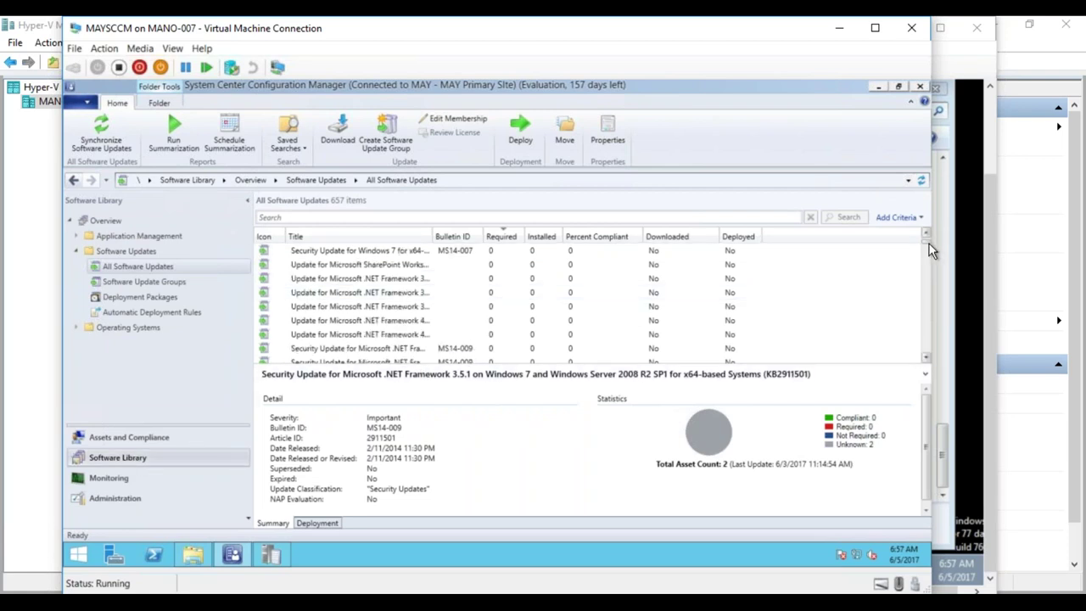
{"action": "left_click_drag", "start_coordinate": [930, 247], "coordinate": [930, 363]}
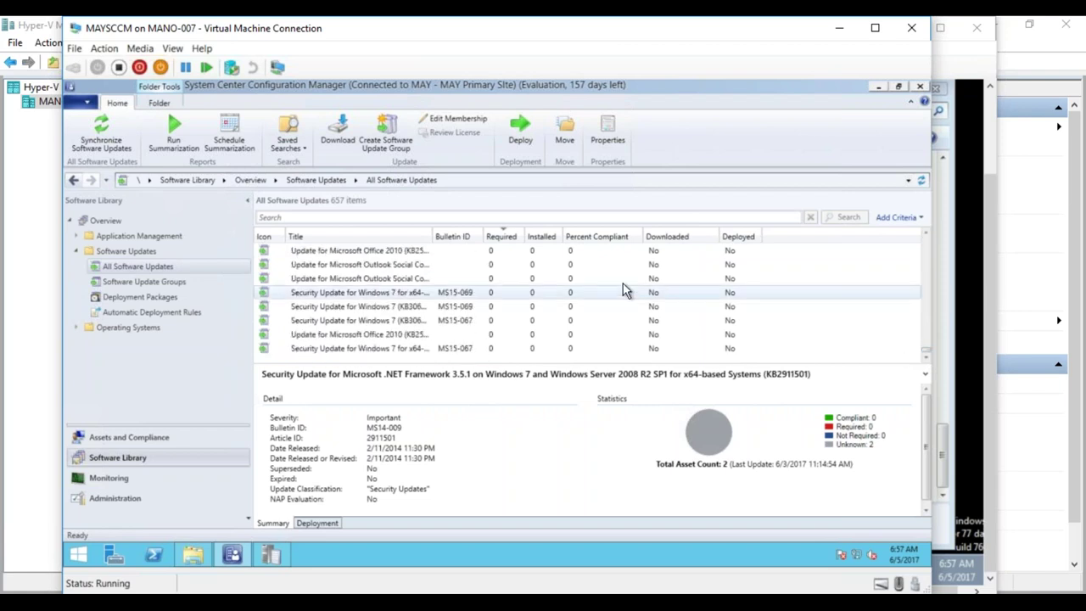
{"action": "left_click_drag", "start_coordinate": [437, 236], "coordinate": [439, 235]}
{"action": "left_click_drag", "start_coordinate": [536, 233], "coordinate": [615, 237]}
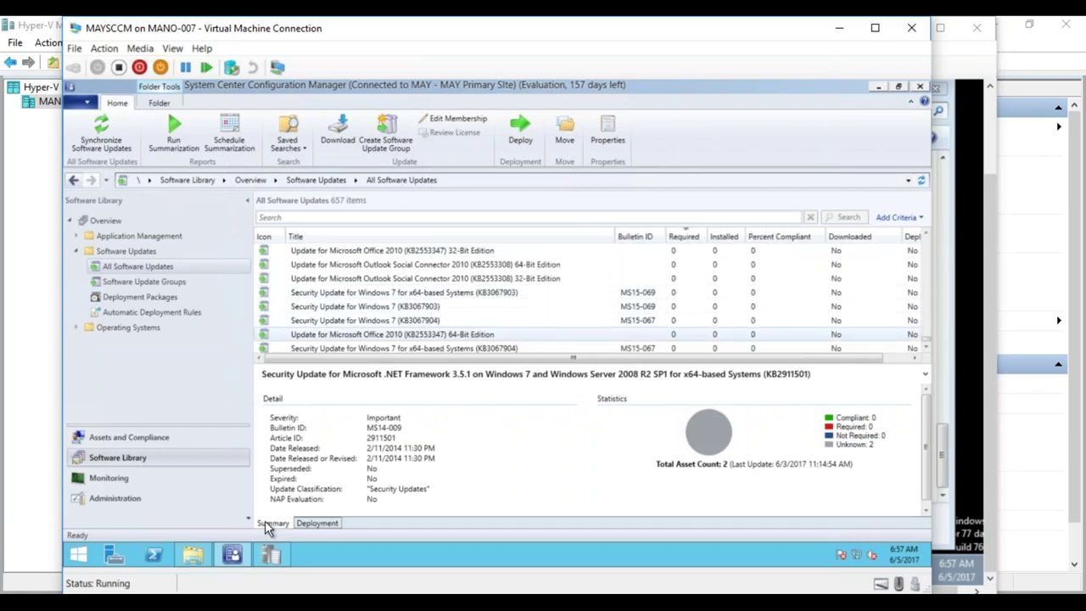
{"action": "mouse_move", "coordinate": [232, 556]}
{"action": "mouse_move", "coordinate": [271, 556]}
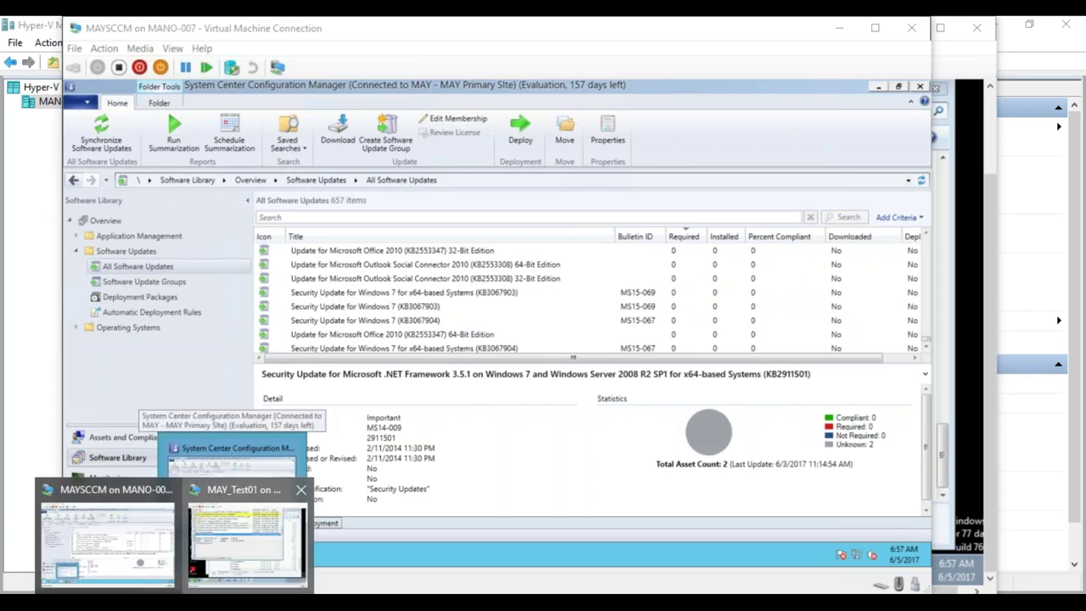
{"action": "left_click", "coordinate": [255, 530]}
- Check the Windows Update status page in MAY_Test01's Control Panel
{"action": "left_click", "coordinate": [203, 571]}
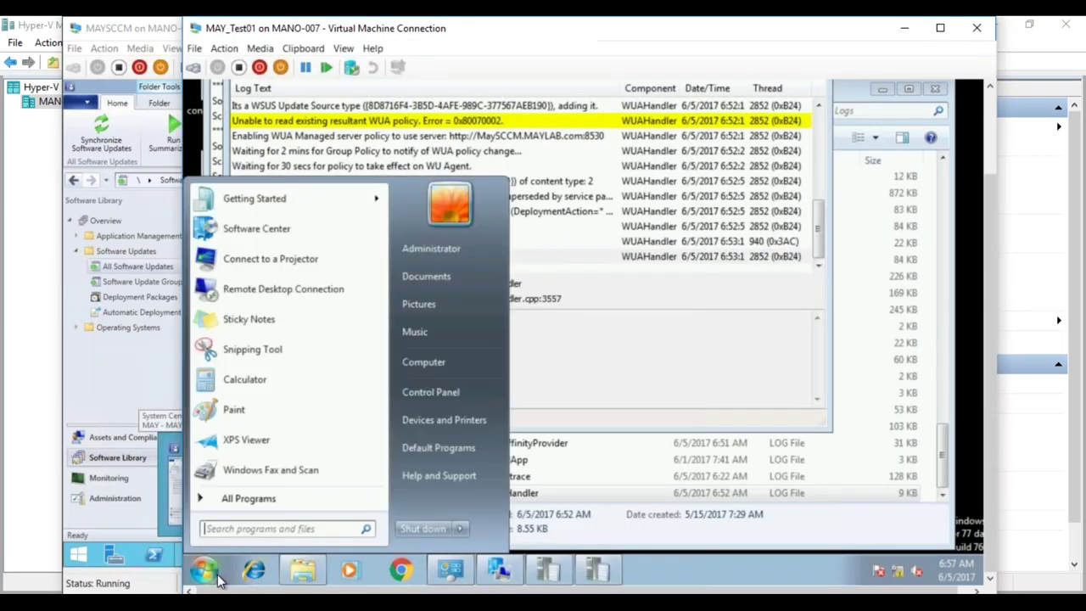
{"action": "left_click", "coordinate": [430, 392]}
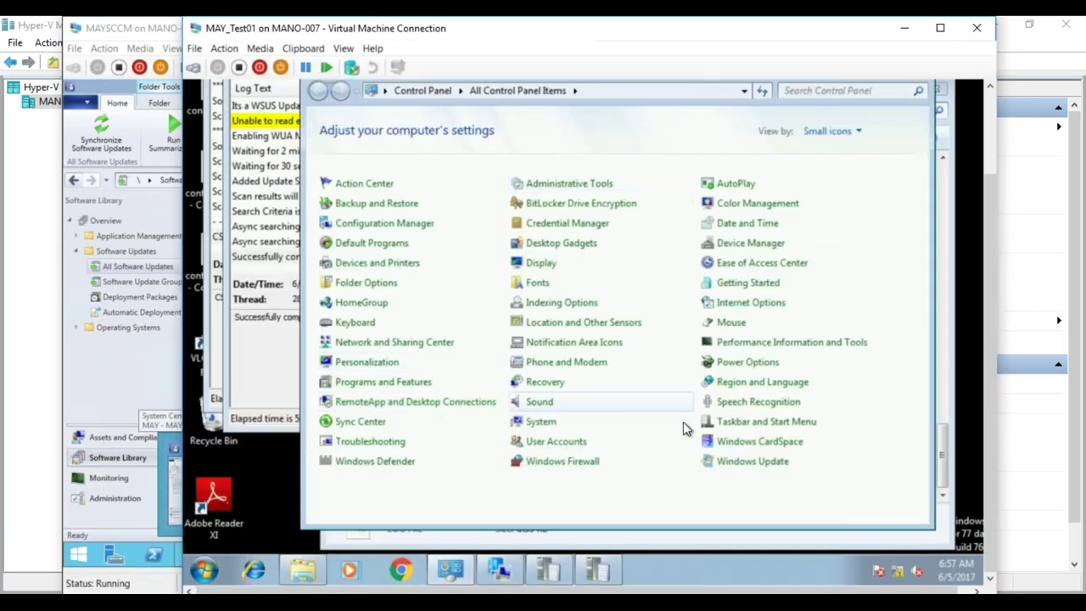
{"action": "left_click", "coordinate": [770, 464]}
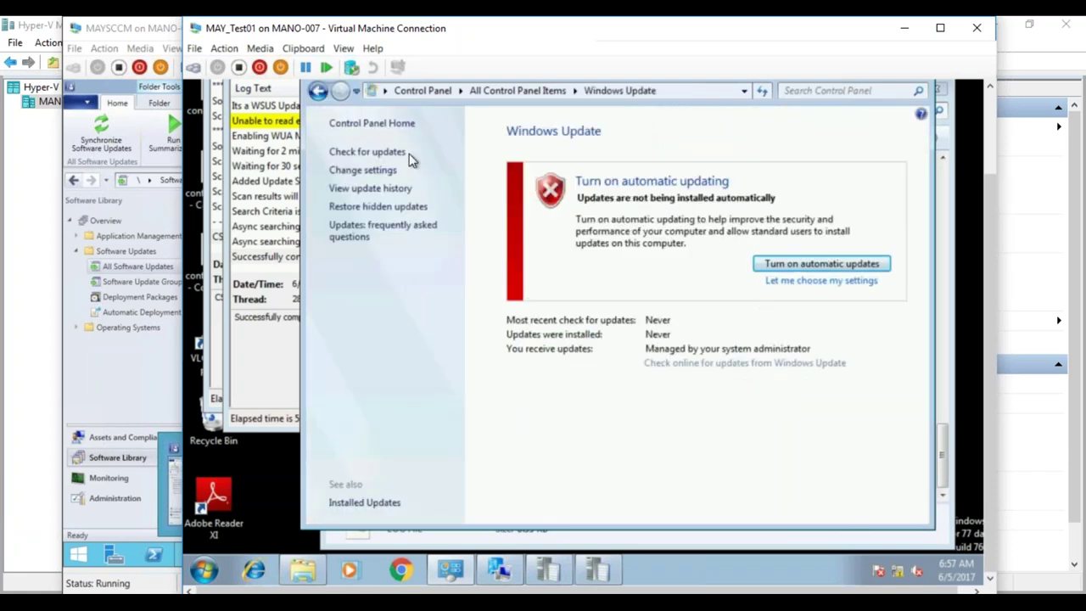
{"action": "left_click", "coordinate": [319, 90]}
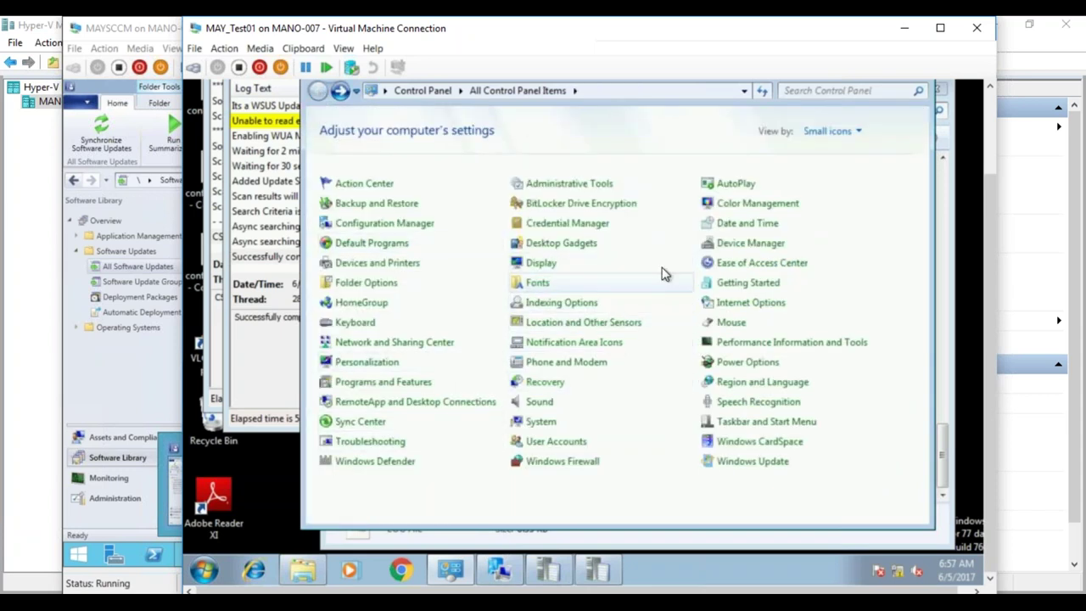
- View installed updates, confirming only Adobe Reader XI and Microsoft Silverlight are present
{"action": "left_click", "coordinate": [406, 389]}
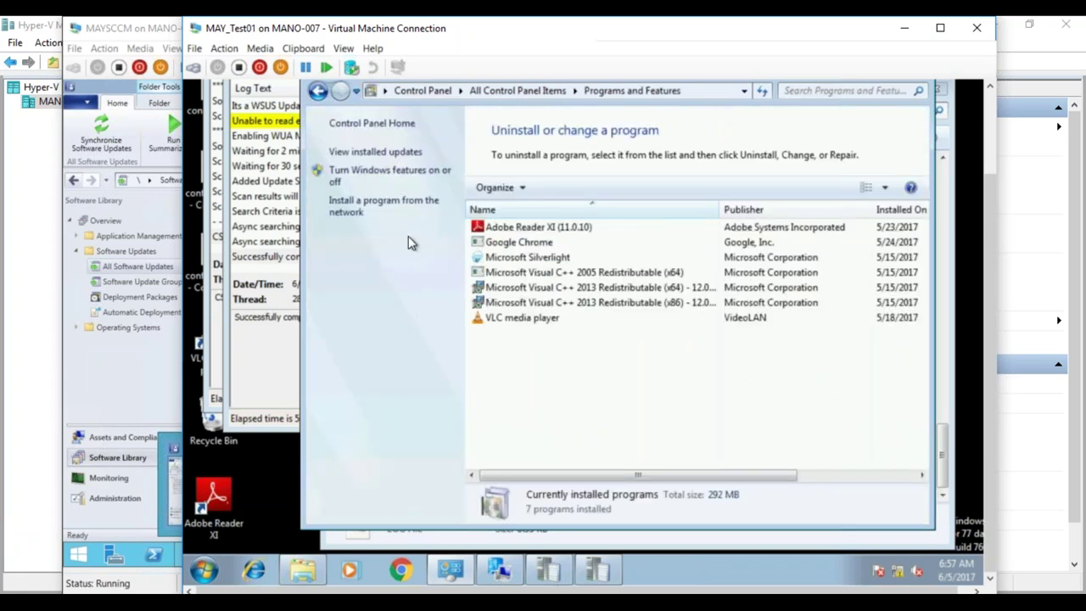
{"action": "left_click", "coordinate": [365, 152]}
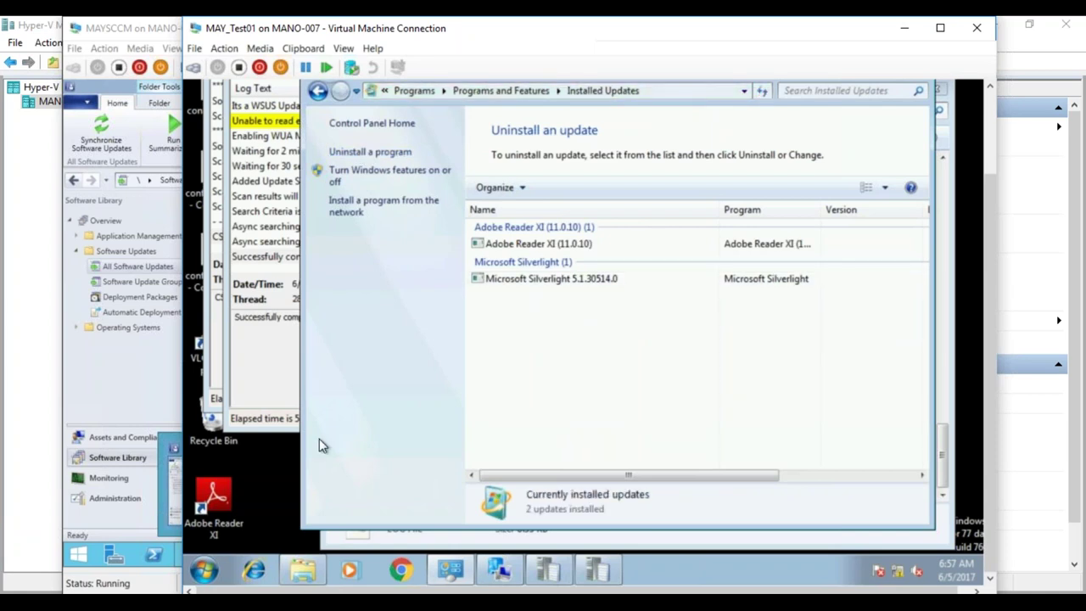
{"action": "left_click", "coordinate": [498, 573]}
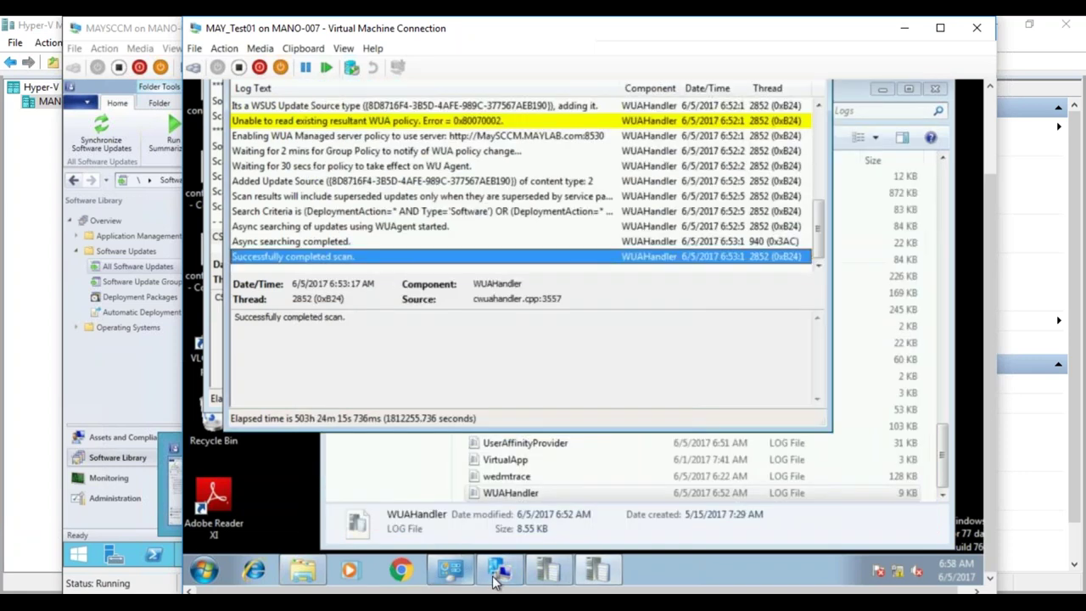
{"action": "left_click", "coordinate": [497, 576]}
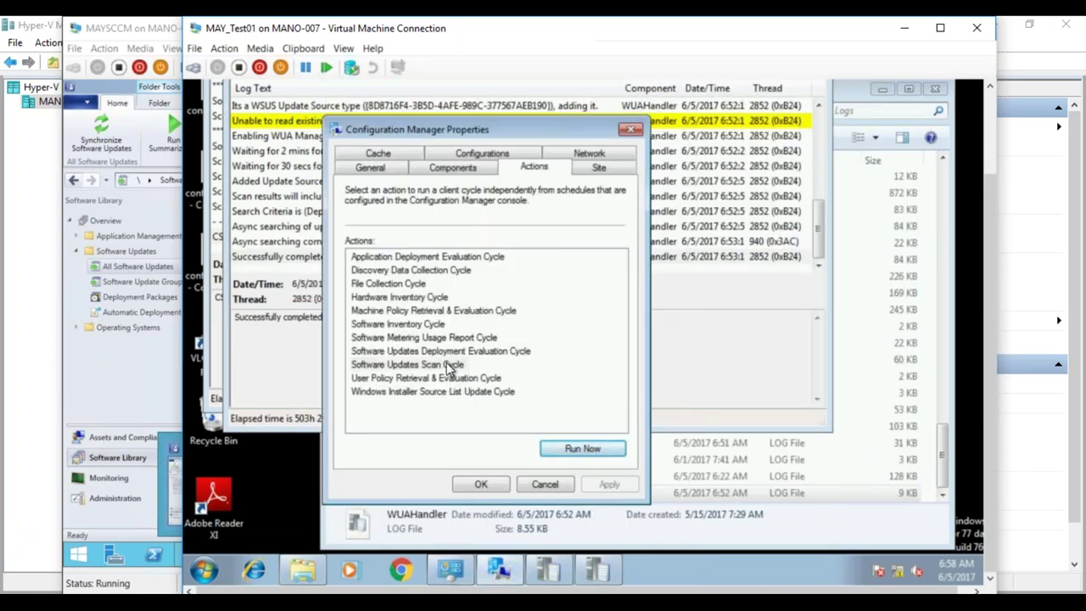
- Run the Machine Policy Retrieval & Evaluation Cycle now from the client's Actions
{"action": "left_click", "coordinate": [450, 366]}
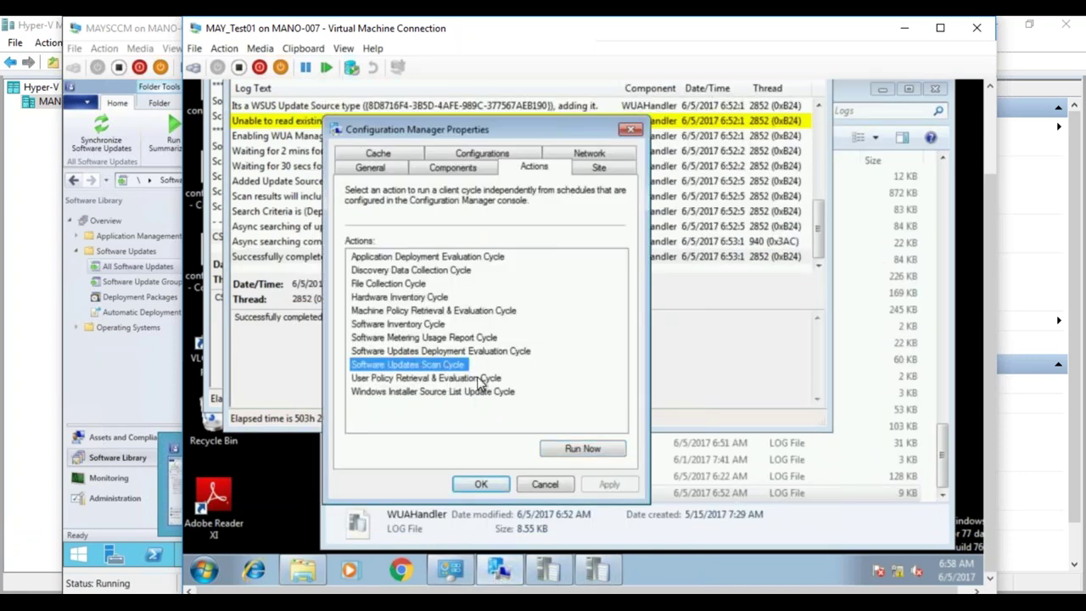
{"action": "left_click", "coordinate": [477, 311]}
{"action": "left_click", "coordinate": [594, 449]}
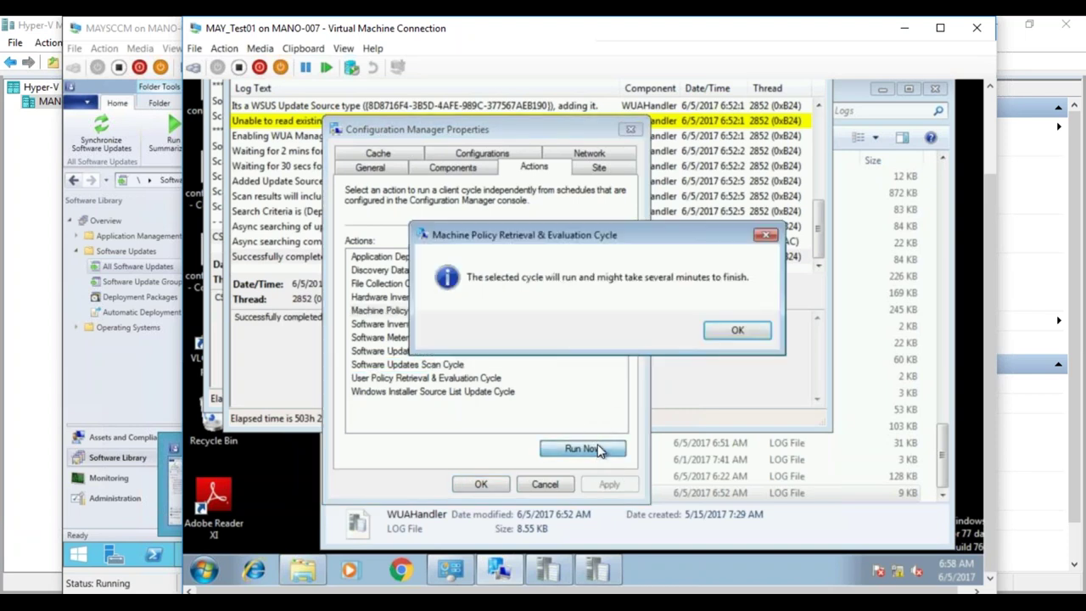
{"action": "left_click", "coordinate": [737, 330]}
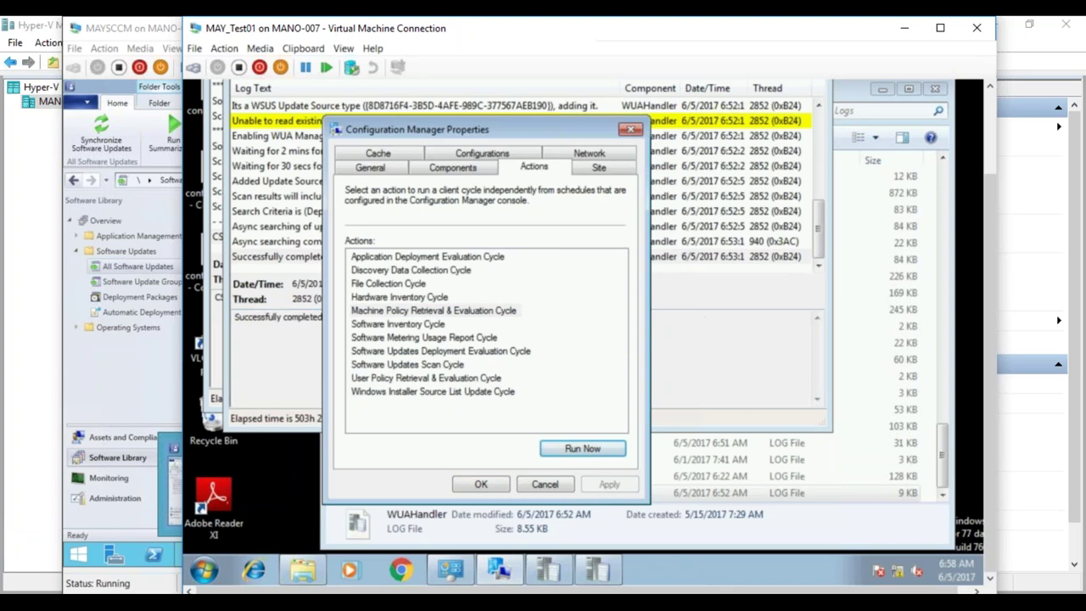
- Run the Software Updates Scan Cycle now and return to the update log
{"action": "left_click", "coordinate": [445, 367]}
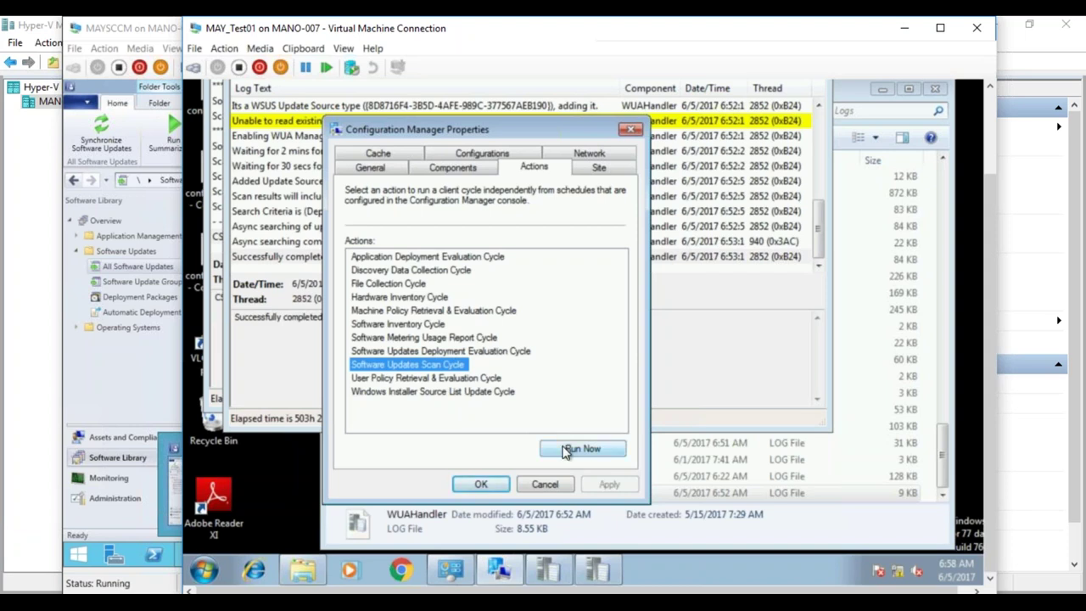
{"action": "left_click", "coordinate": [566, 451]}
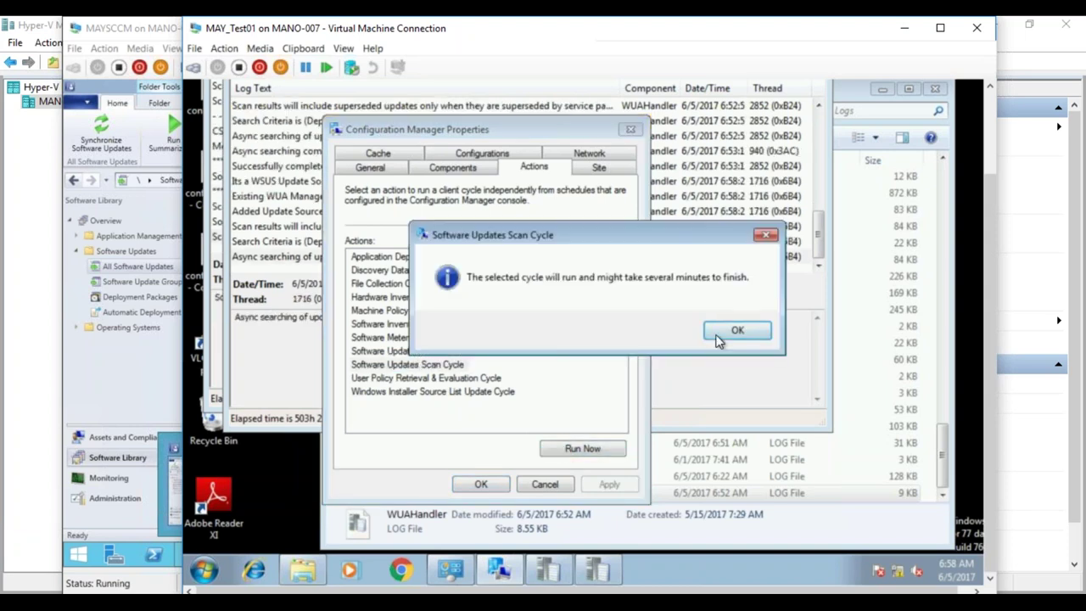
{"action": "left_click", "coordinate": [735, 333]}
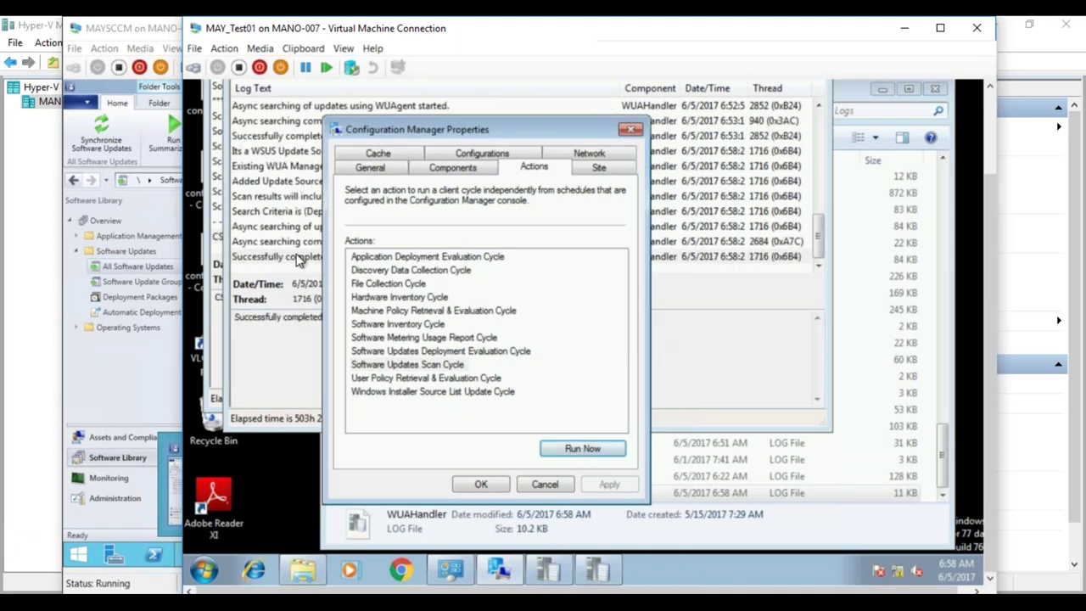
{"action": "left_click", "coordinate": [303, 257]}
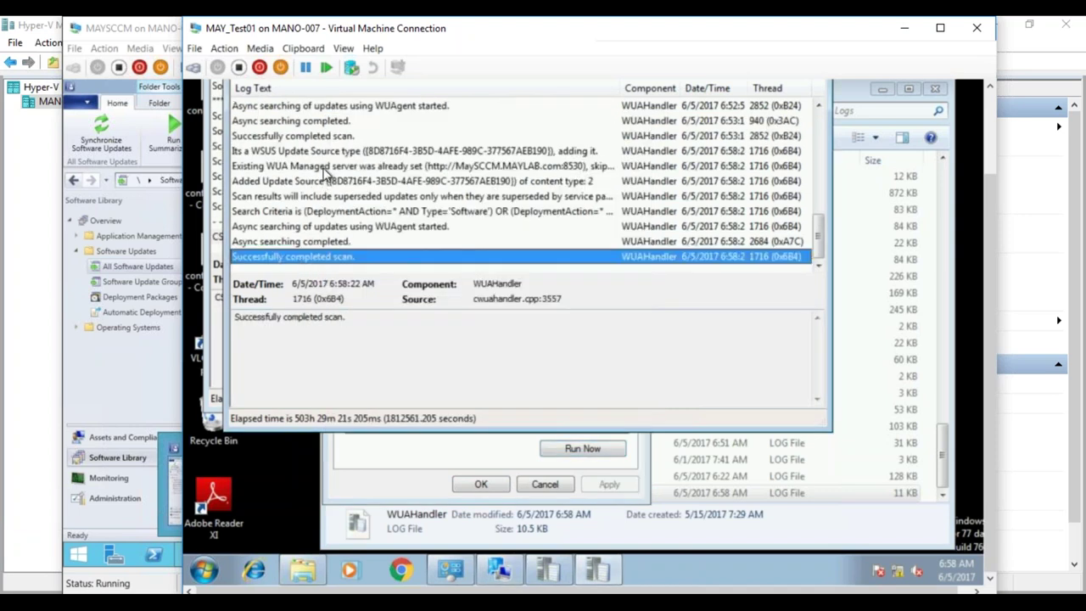
- Step through the new scan's WUAHandler log entries up to 'Successfully completed scan.'
{"action": "left_click", "coordinate": [314, 137]}
{"action": "left_click", "coordinate": [314, 153]}
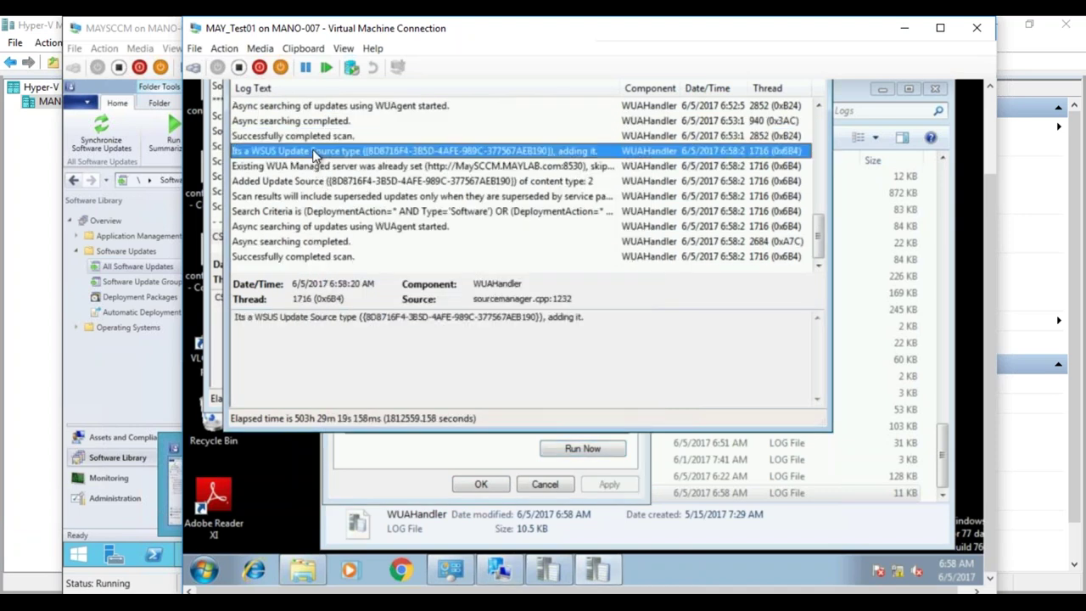
{"action": "left_click", "coordinate": [296, 169]}
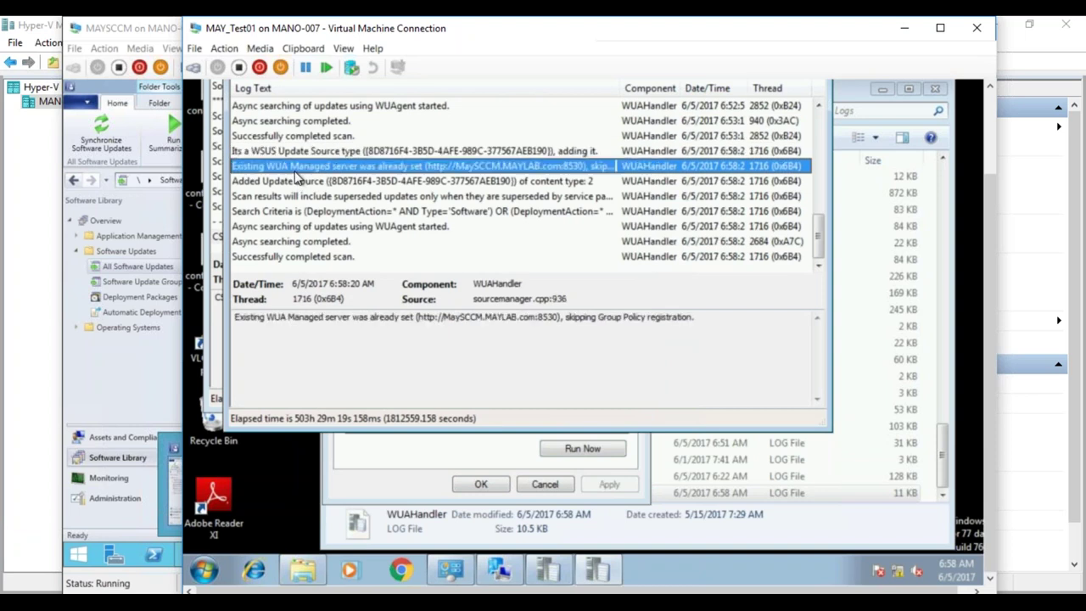
{"action": "left_click", "coordinate": [296, 181]}
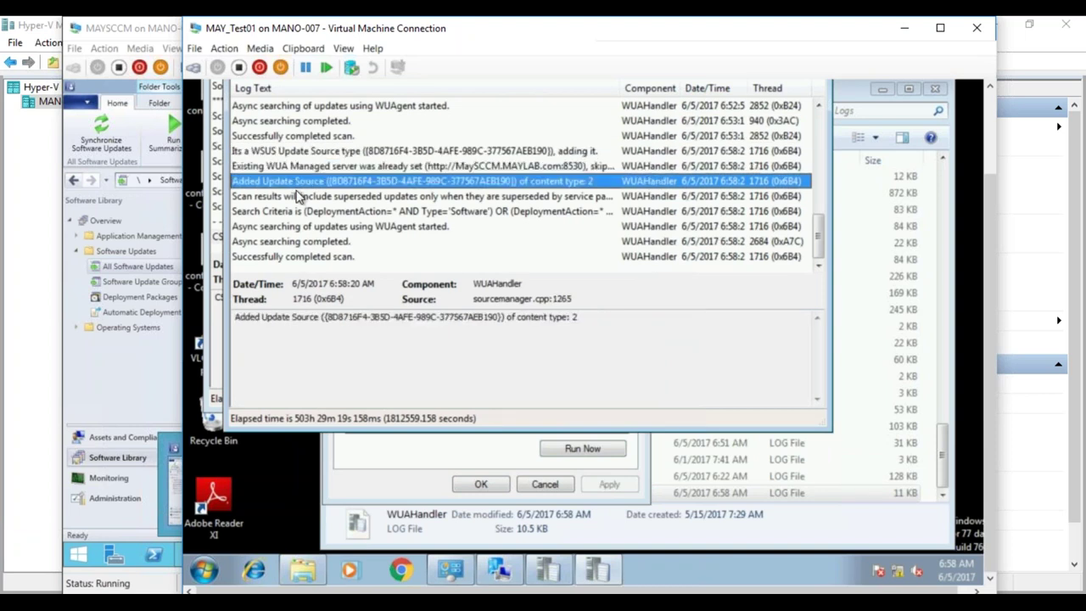
{"action": "left_click", "coordinate": [300, 197]}
{"action": "left_click", "coordinate": [293, 227]}
{"action": "left_click", "coordinate": [293, 257]}
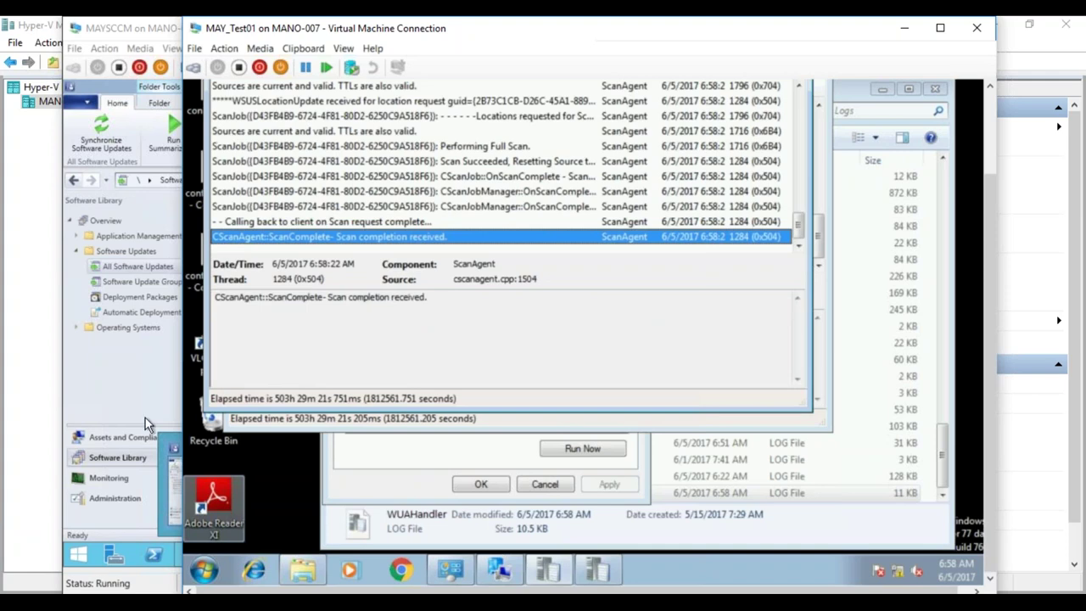
{"action": "left_click", "coordinate": [143, 264]}
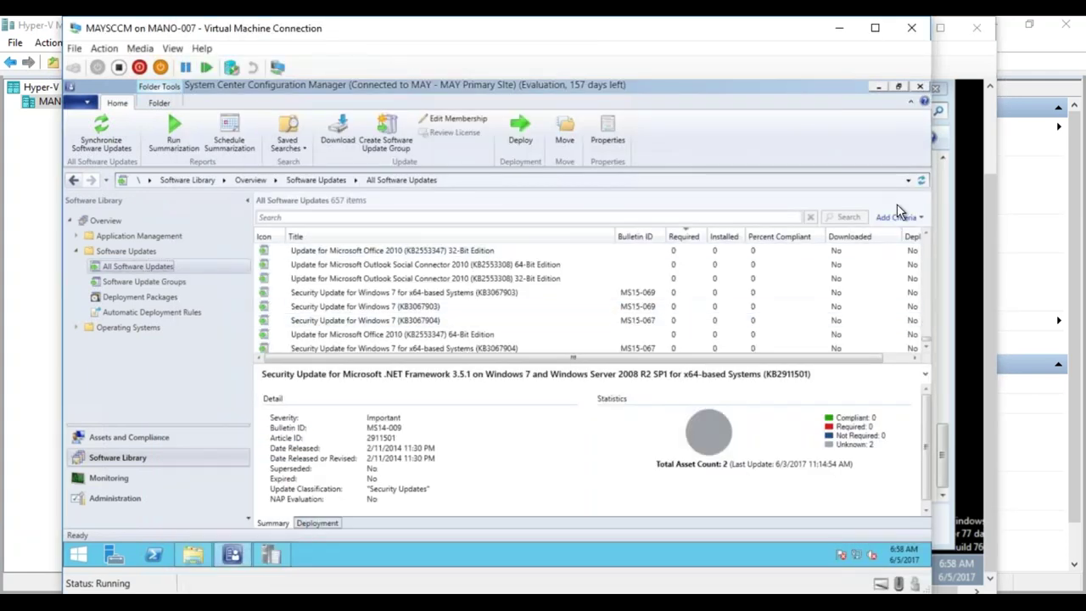
- Refresh All Software Updates, narrow the navigation pane, and scroll down the update list
{"action": "left_click", "coordinate": [922, 182]}
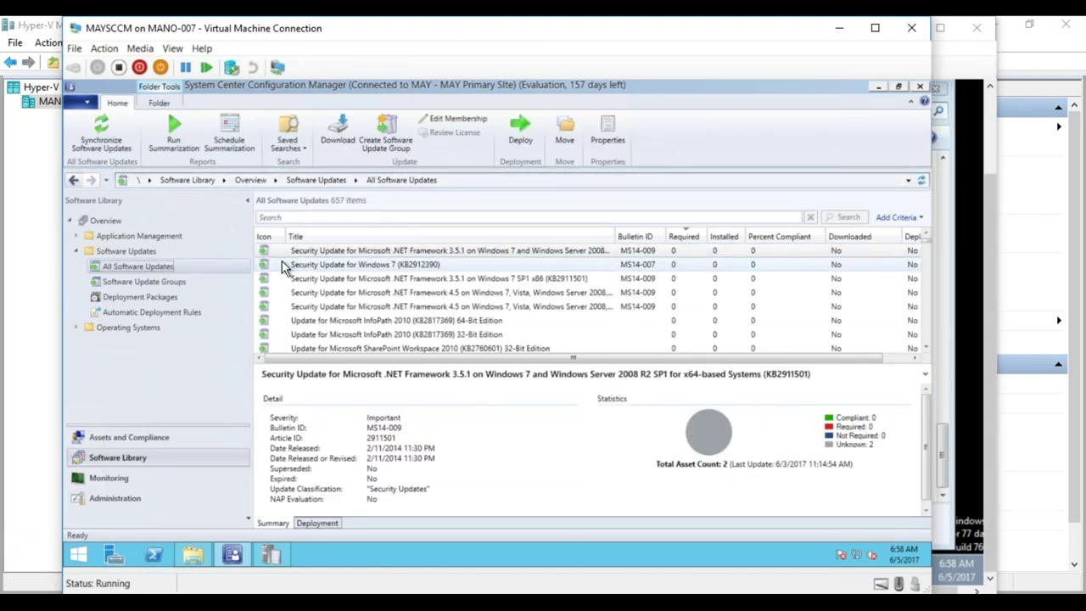
{"action": "left_click_drag", "start_coordinate": [253, 276], "coordinate": [214, 276]}
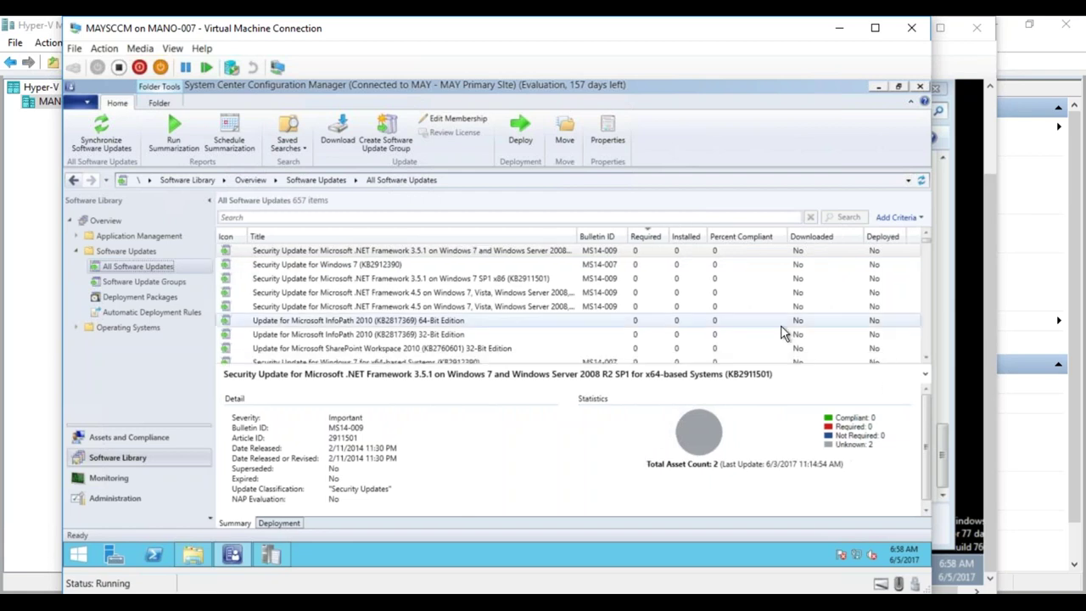
{"action": "scroll", "coordinate": [927, 256], "scroll_direction": "down", "scroll_amount": 1}
{"action": "left_click_drag", "start_coordinate": [927, 257], "coordinate": [925, 371]}
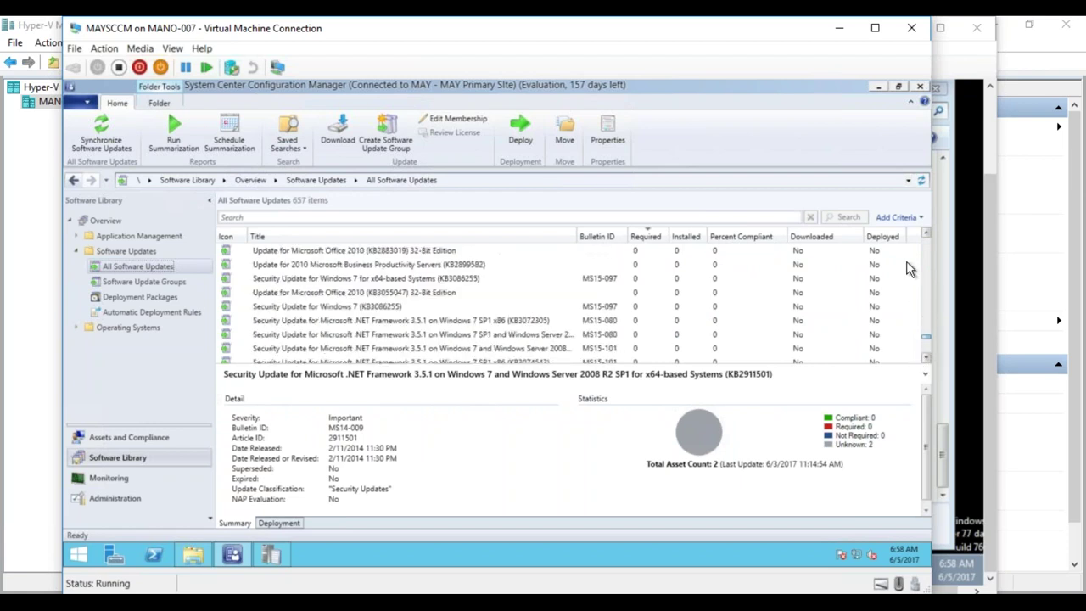
{"action": "left_click", "coordinate": [898, 219]}
- Search updates for Required greater than or equal to 1, then remove the Required criterion
{"action": "left_click", "coordinate": [807, 263]}
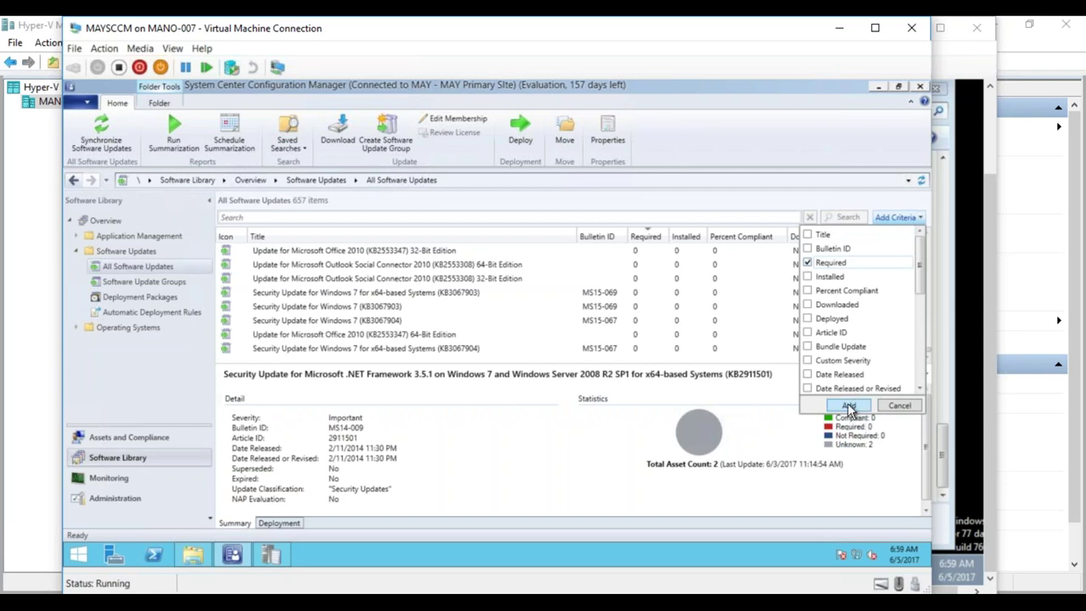
{"action": "left_click", "coordinate": [848, 407]}
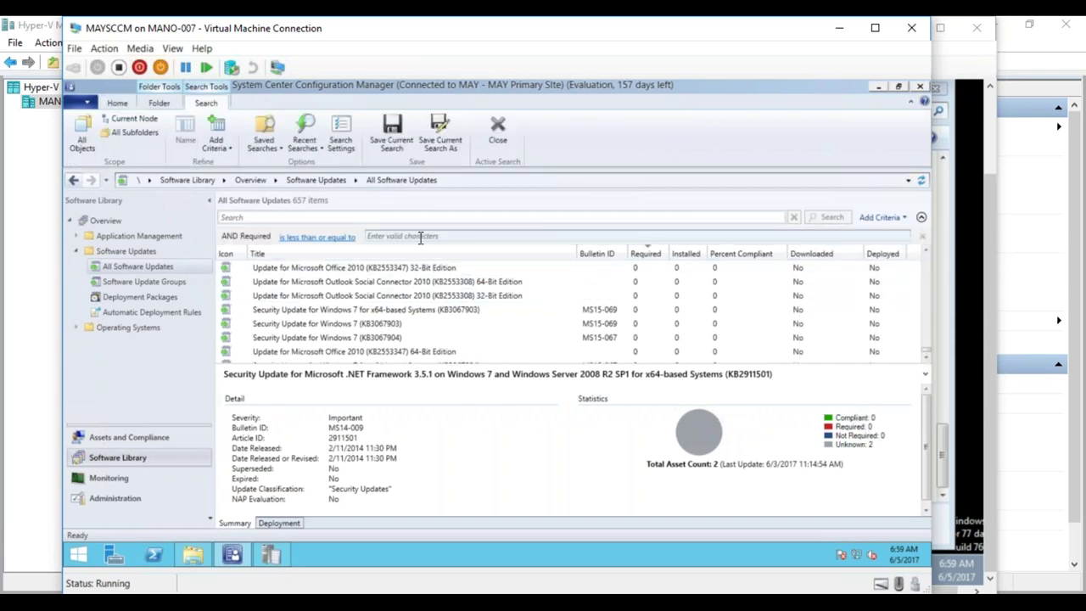
{"action": "left_click", "coordinate": [340, 237]}
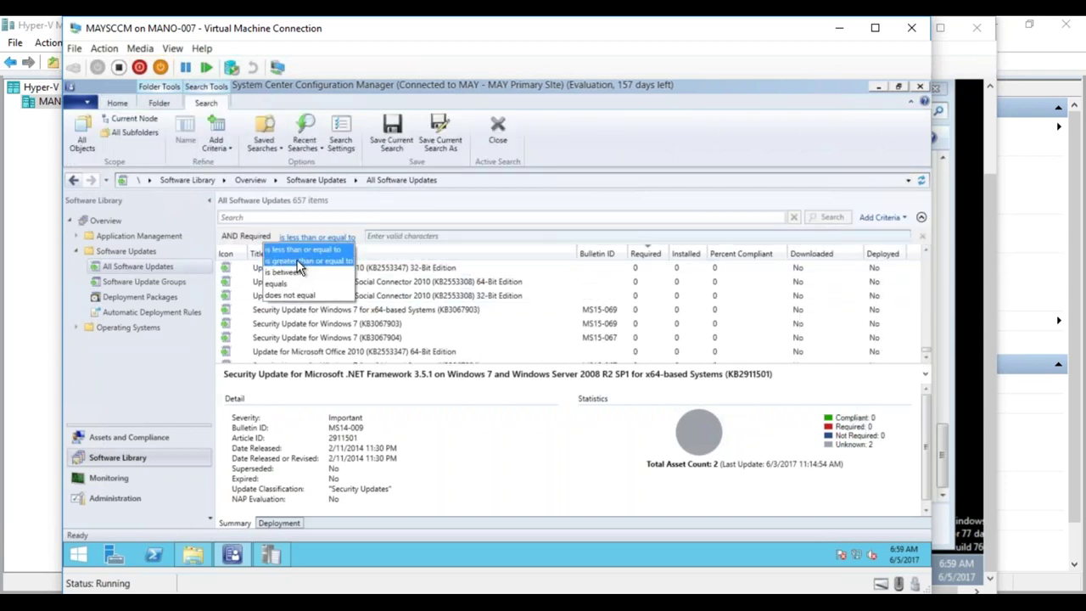
{"action": "left_click", "coordinate": [302, 260]}
{"action": "left_click", "coordinate": [396, 235]}
{"action": "type", "text": "1"}
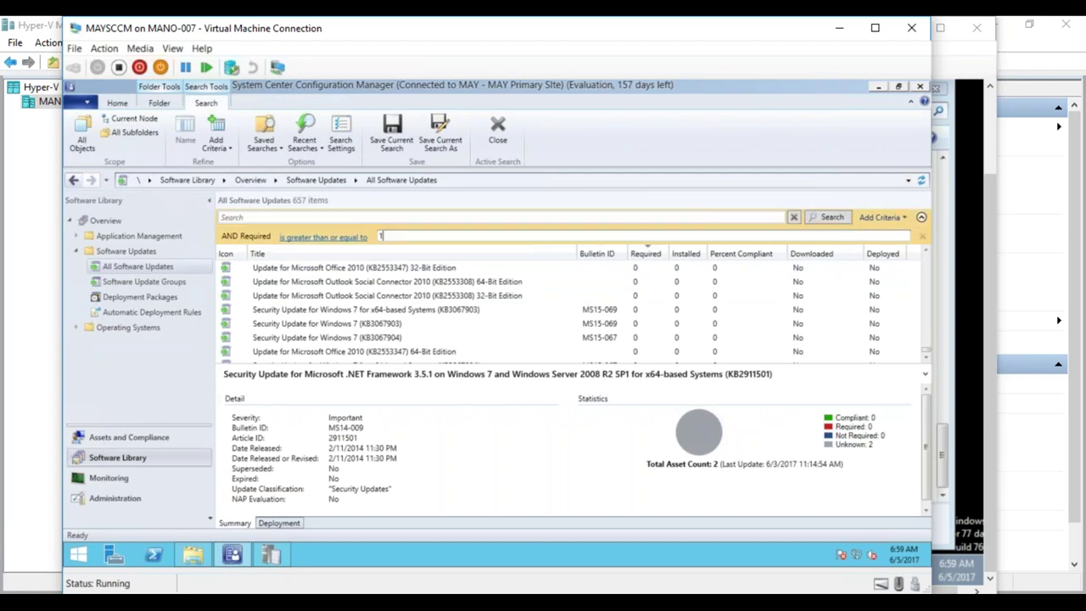
{"action": "key", "text": "Return"}
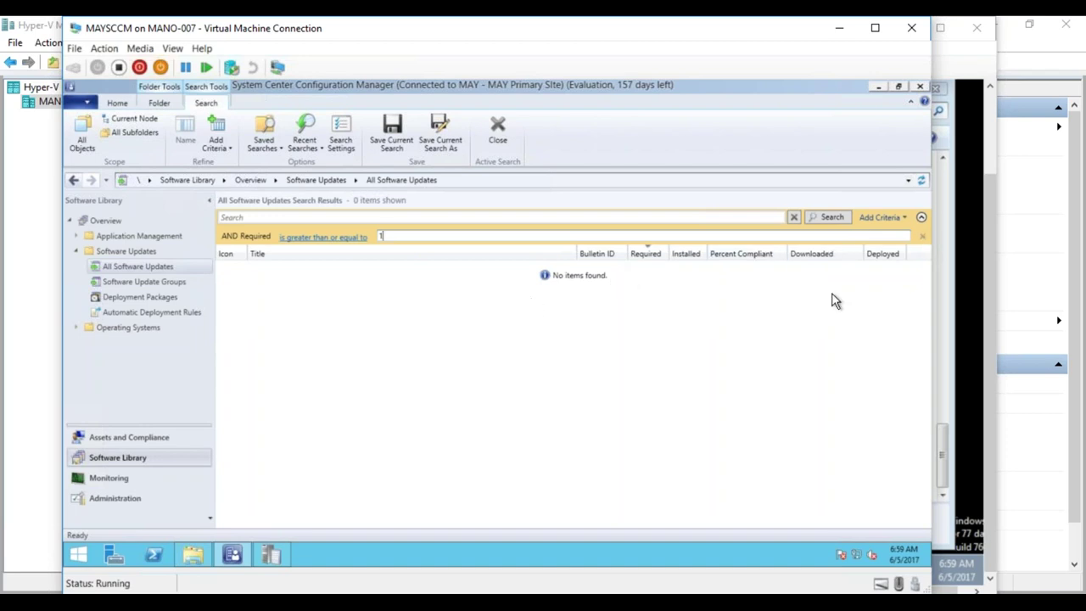
{"action": "left_click", "coordinate": [924, 236]}
{"action": "mouse_move", "coordinate": [271, 556]}
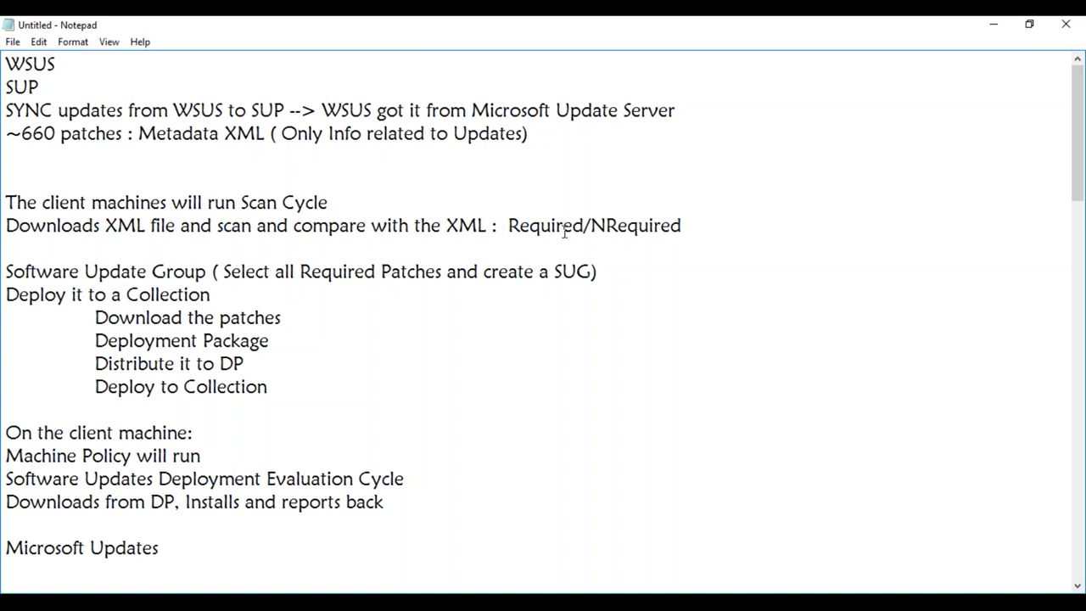
- Highlight 'Required/NRequired' and 'Software Update Group' in the notes, then minimize Notepad
{"action": "left_click", "coordinate": [508, 225]}
{"action": "left_click_drag", "start_coordinate": [508, 225], "coordinate": [684, 225]}
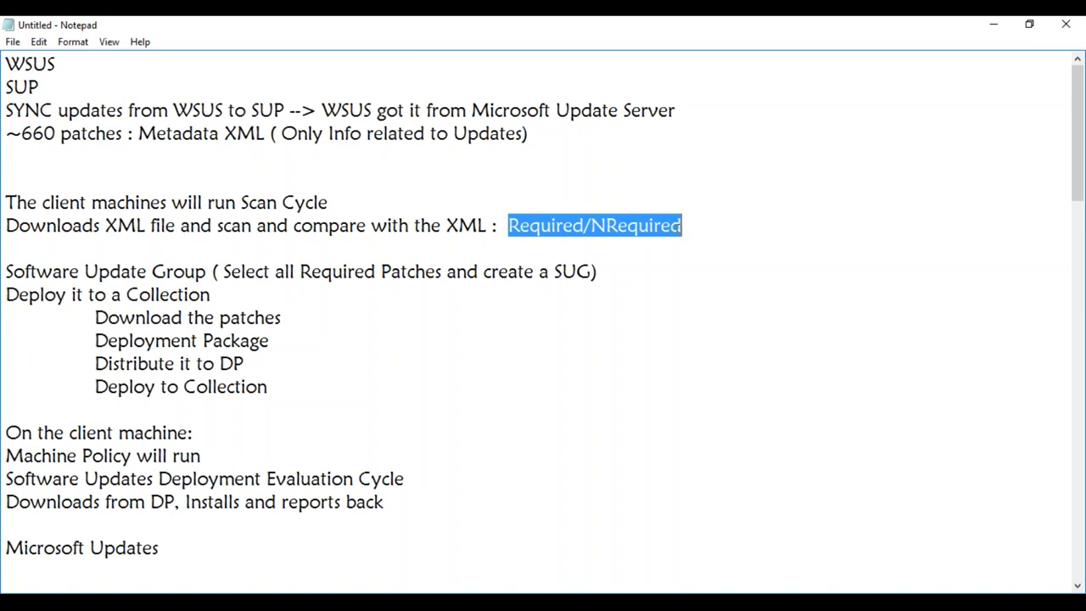
{"action": "left_click_drag", "start_coordinate": [206, 271], "coordinate": [7, 272]}
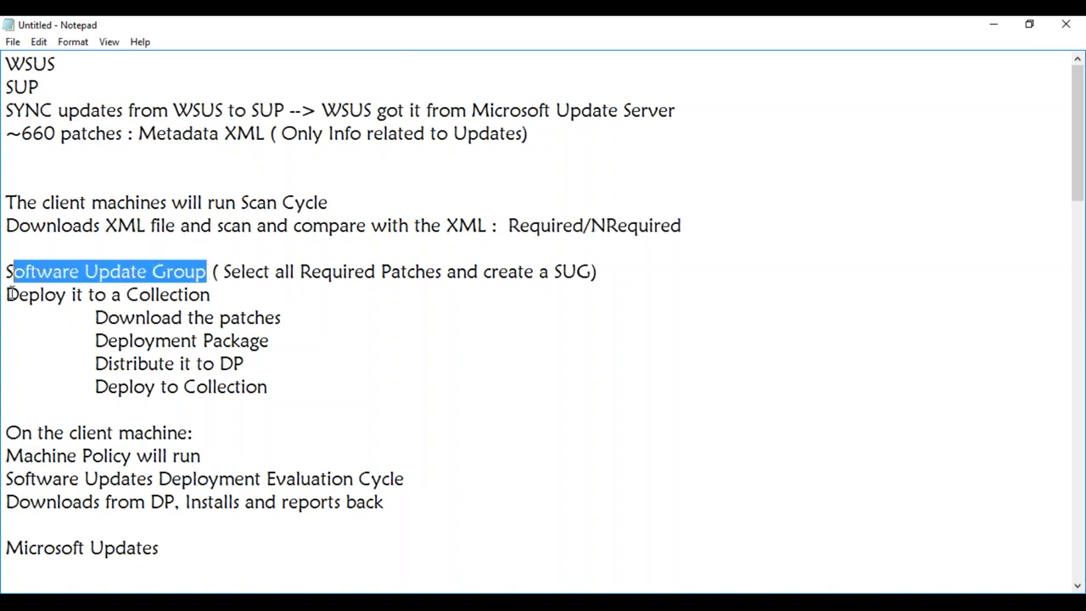
{"action": "left_click", "coordinate": [9, 295]}
{"action": "left_click_drag", "start_coordinate": [208, 271], "coordinate": [6, 272]}
{"action": "left_click", "coordinate": [1002, 24]}
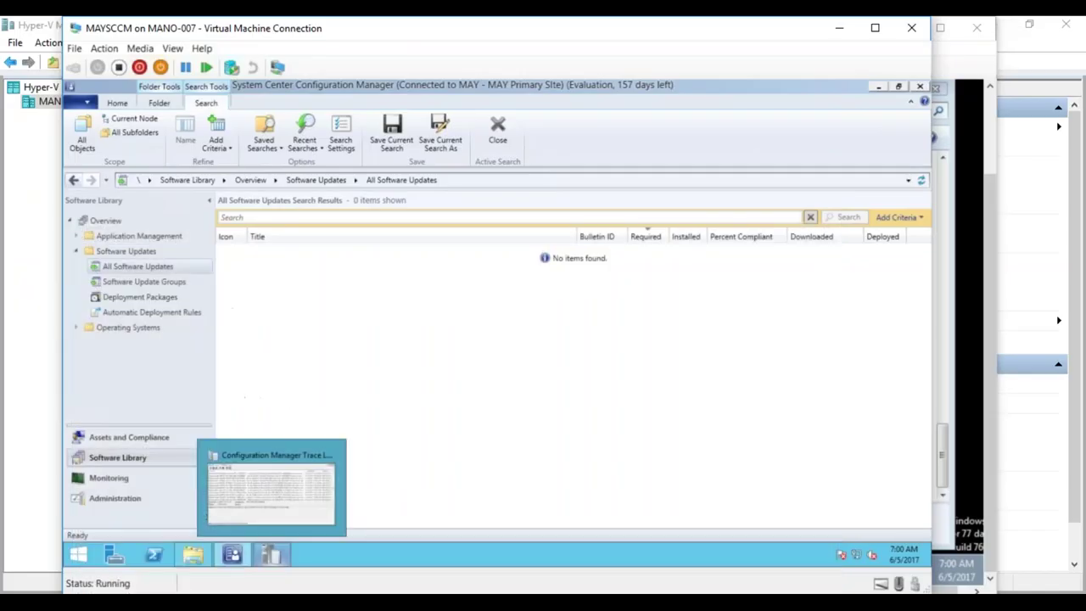
- Clear the search, maximize the VM window, and add a Date Released or Revised criterion
{"action": "left_click", "coordinate": [811, 217]}
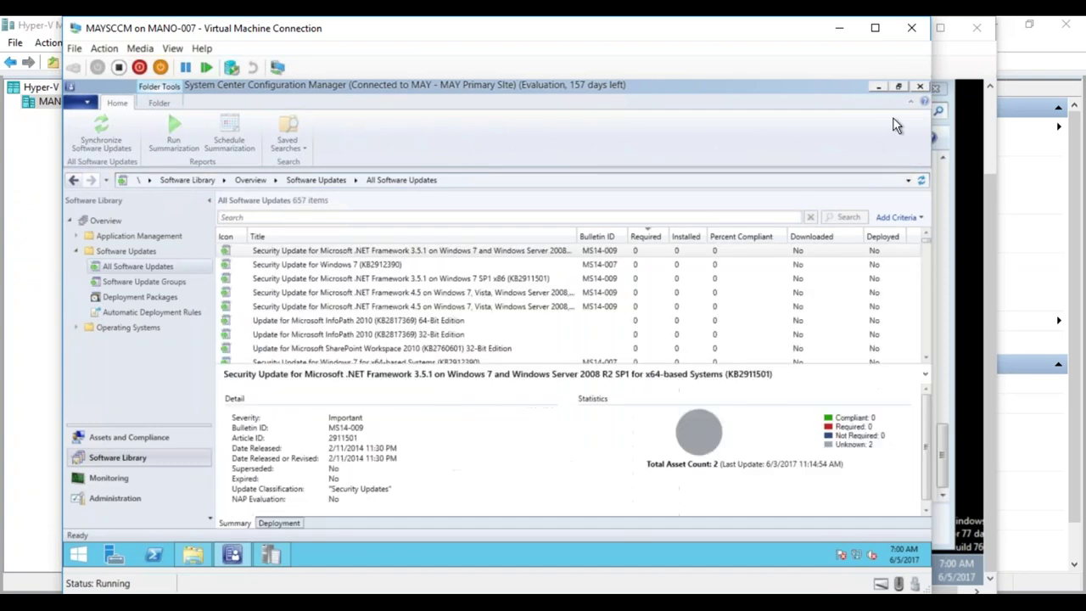
{"action": "left_click", "coordinate": [875, 28]}
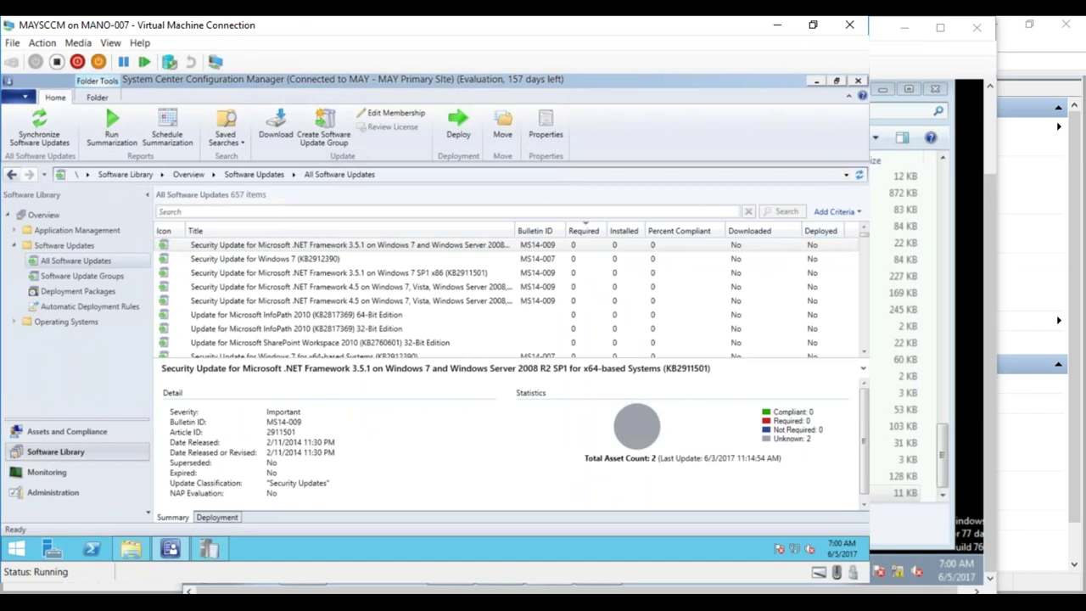
{"action": "left_click", "coordinate": [852, 214]}
{"action": "scroll", "coordinate": [861, 276], "scroll_direction": "down", "scroll_amount": 1}
{"action": "left_click", "coordinate": [746, 315]}
{"action": "left_click", "coordinate": [746, 329]}
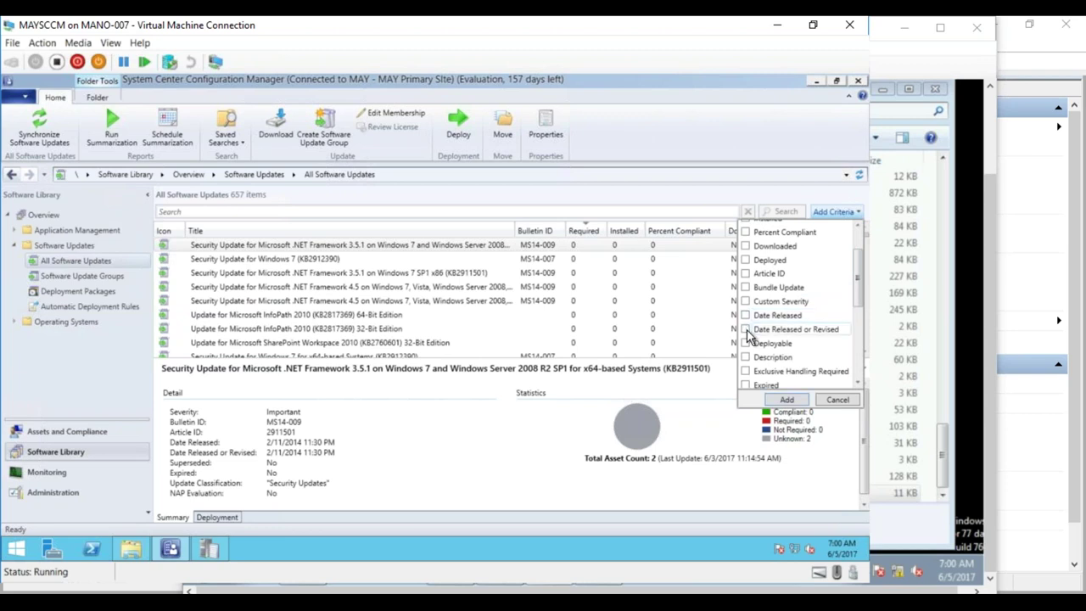
{"action": "left_click", "coordinate": [787, 400]}
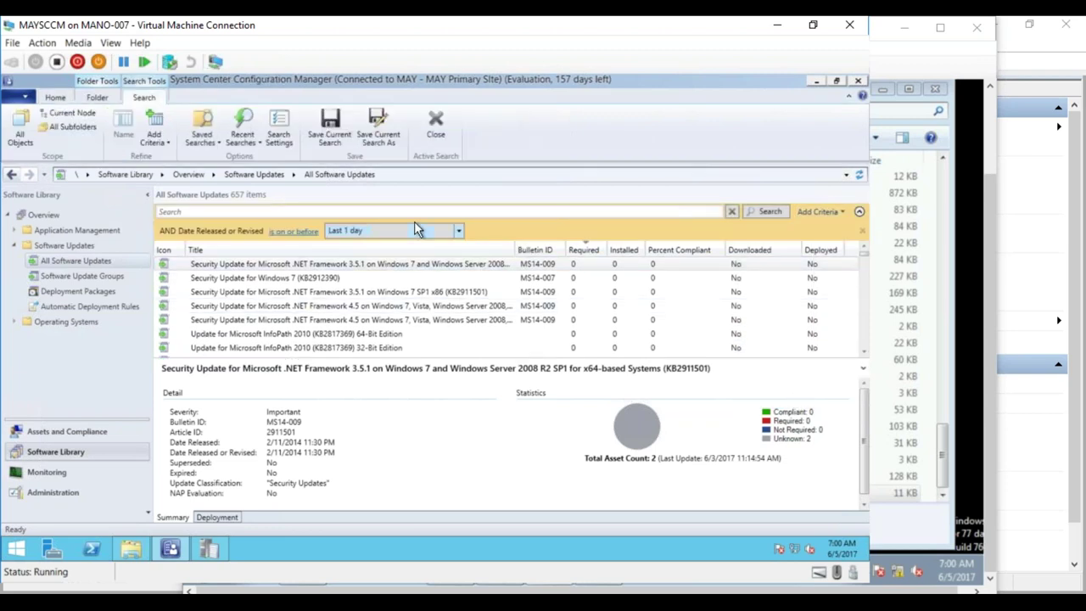
- Search with the release date range set to Last 1 month
{"action": "left_click", "coordinate": [458, 231]}
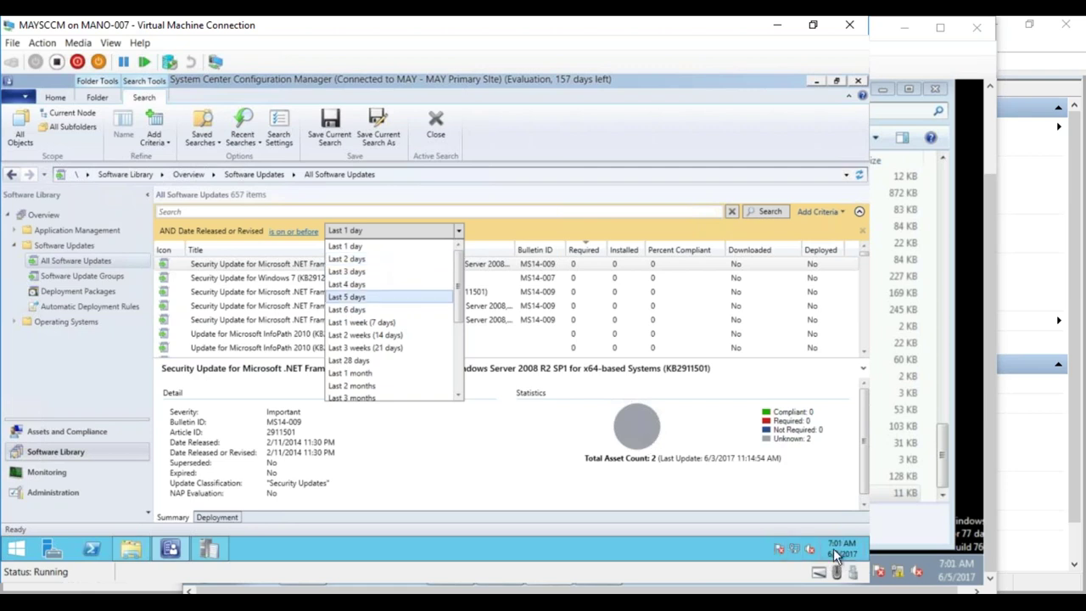
{"action": "mouse_move", "coordinate": [840, 557]}
{"action": "left_click", "coordinate": [376, 360]}
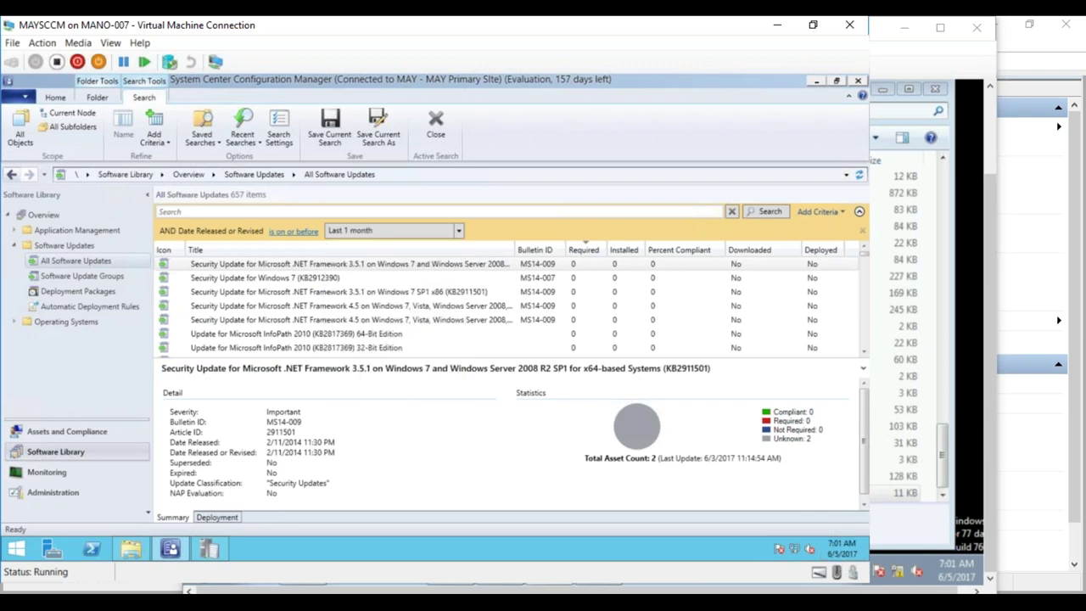
{"action": "left_click", "coordinate": [770, 211]}
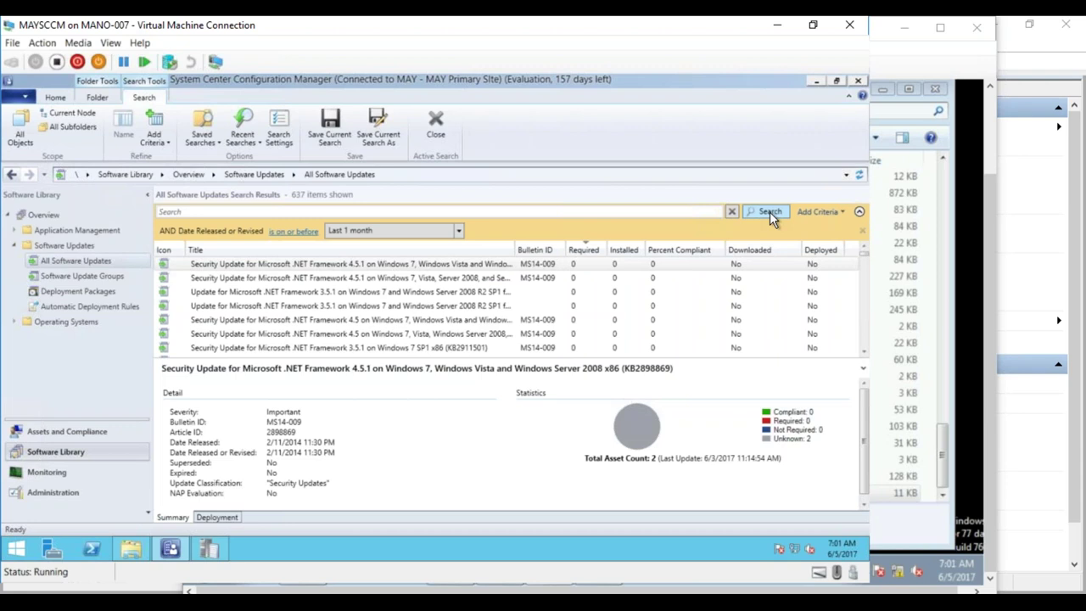
- Rerun the search with Last 6 days, then remove the Date Released or Revised criterion
{"action": "left_click", "coordinate": [459, 230]}
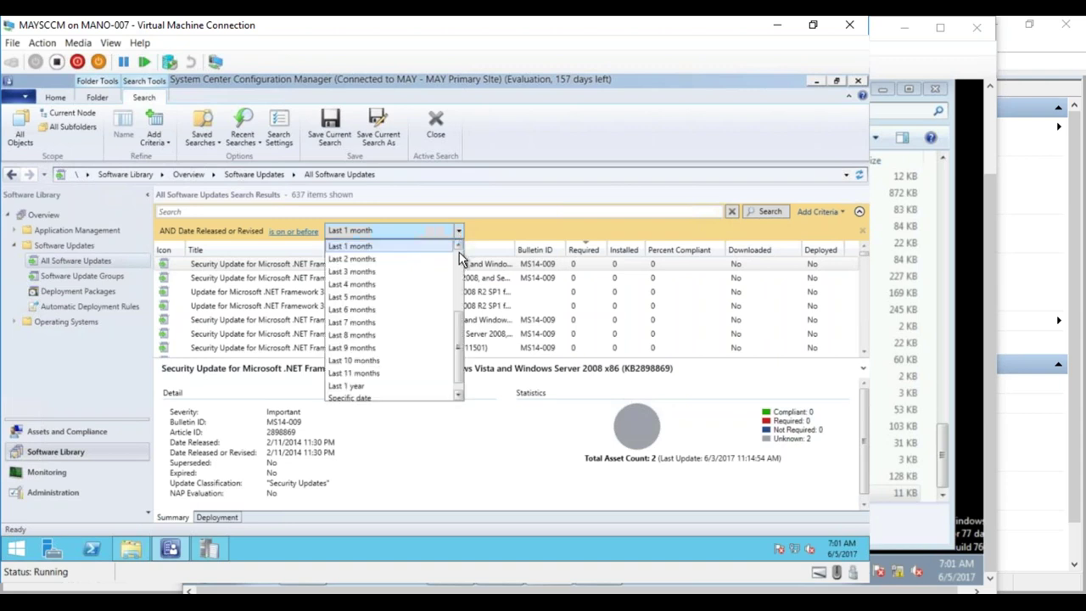
{"action": "scroll", "coordinate": [463, 255], "scroll_direction": "up", "scroll_amount": 4}
{"action": "left_click", "coordinate": [374, 310]}
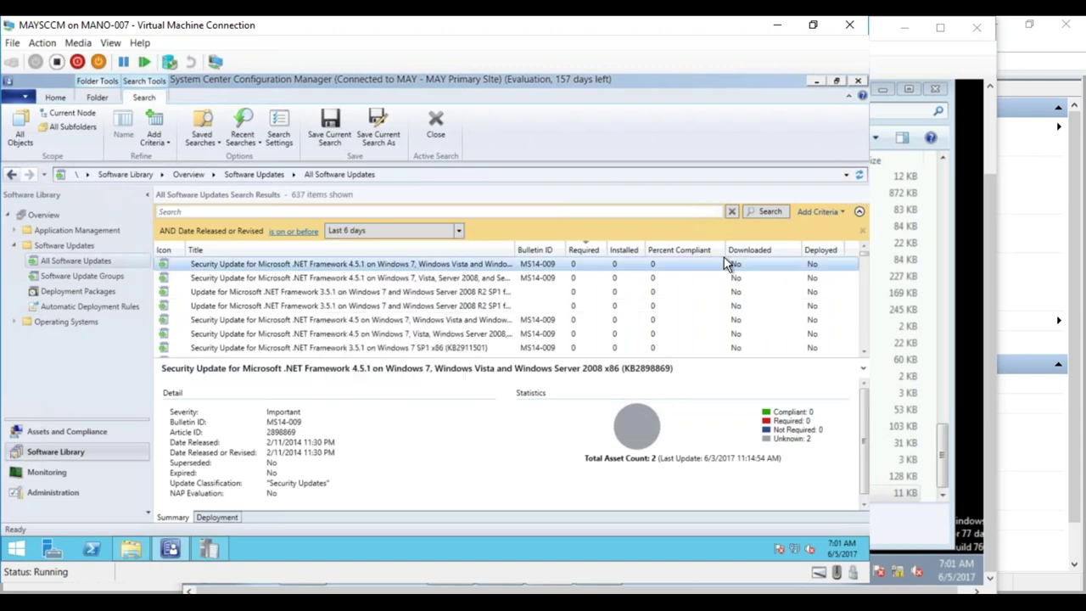
{"action": "left_click", "coordinate": [777, 210]}
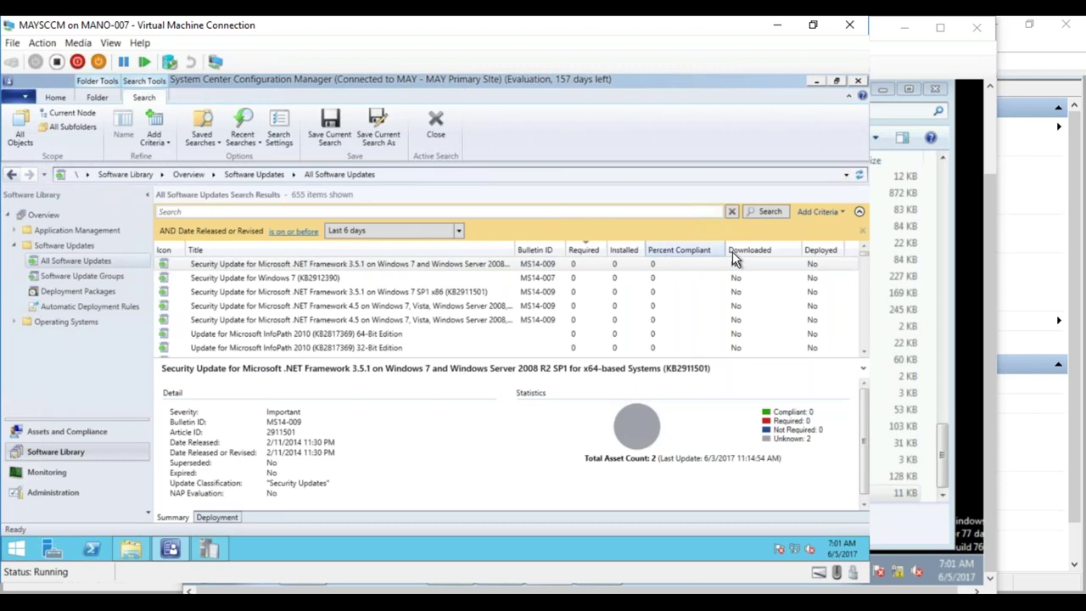
{"action": "left_click", "coordinate": [862, 231]}
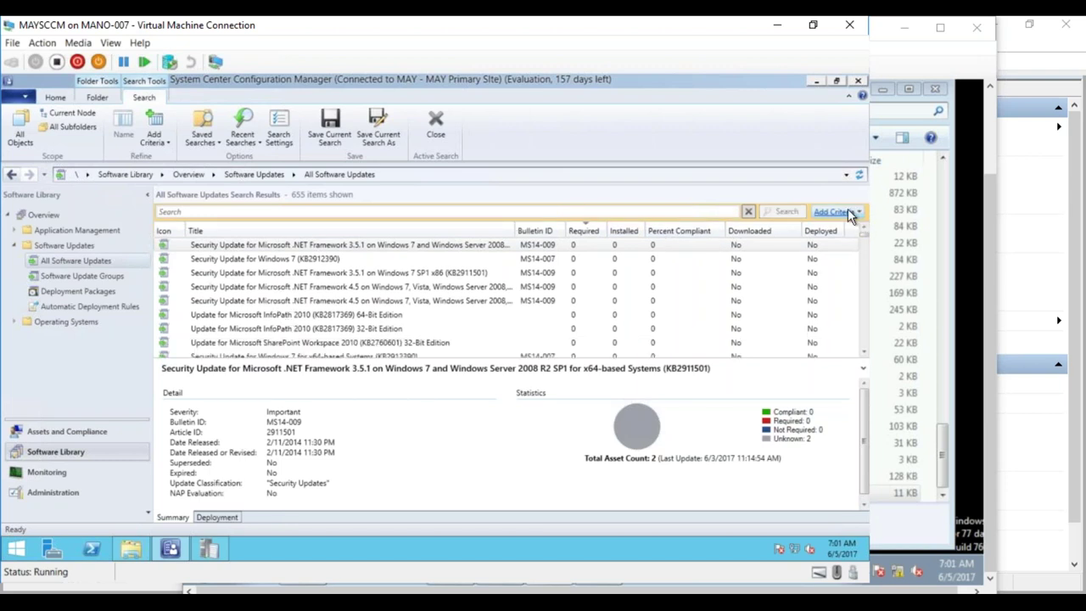
{"action": "left_click", "coordinate": [848, 211]}
- Filter the updates to Date Released on or before Last 1 month and run the search
{"action": "left_click", "coordinate": [746, 315]}
{"action": "left_click", "coordinate": [786, 399]}
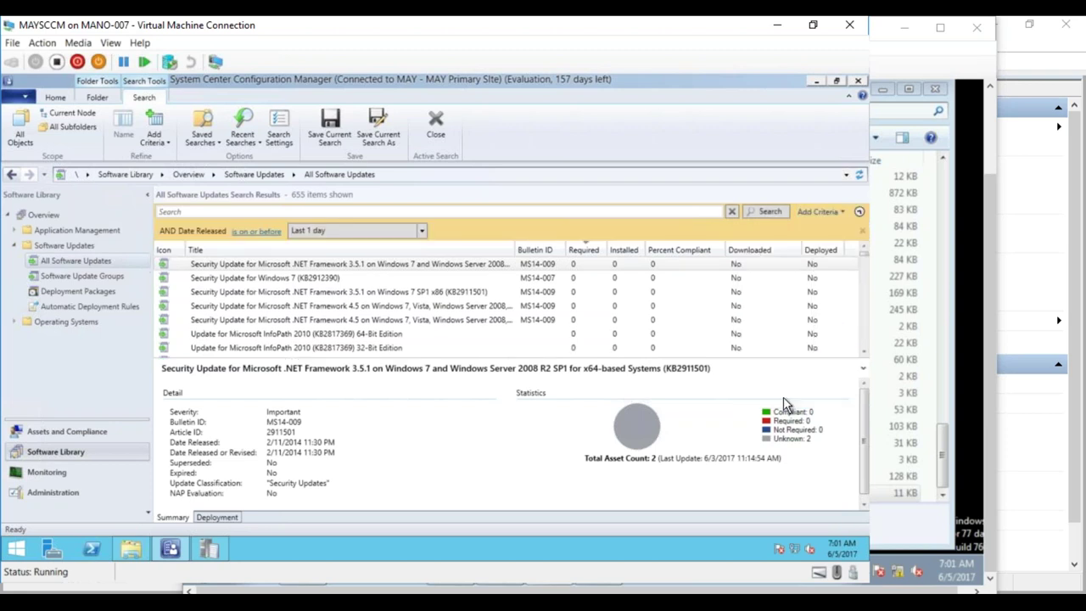
{"action": "left_click", "coordinate": [421, 230]}
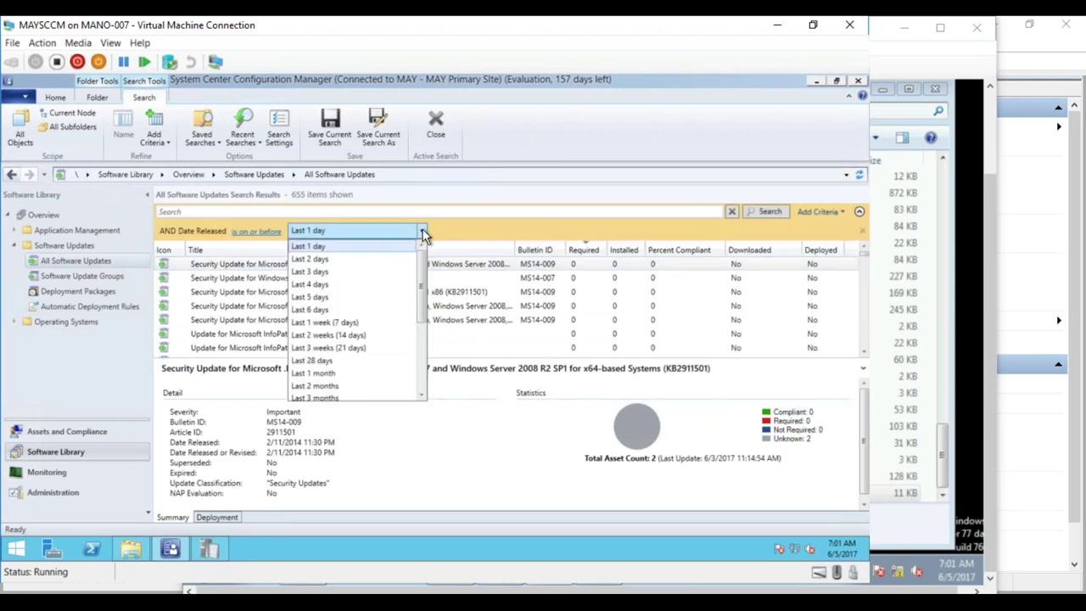
{"action": "left_click", "coordinate": [329, 374]}
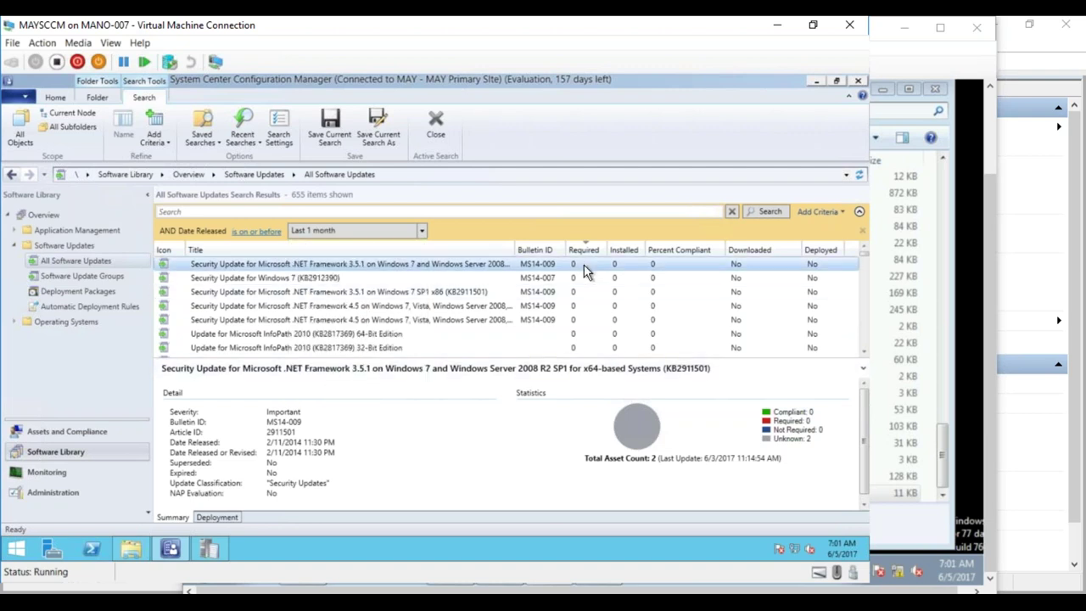
{"action": "left_click", "coordinate": [764, 211]}
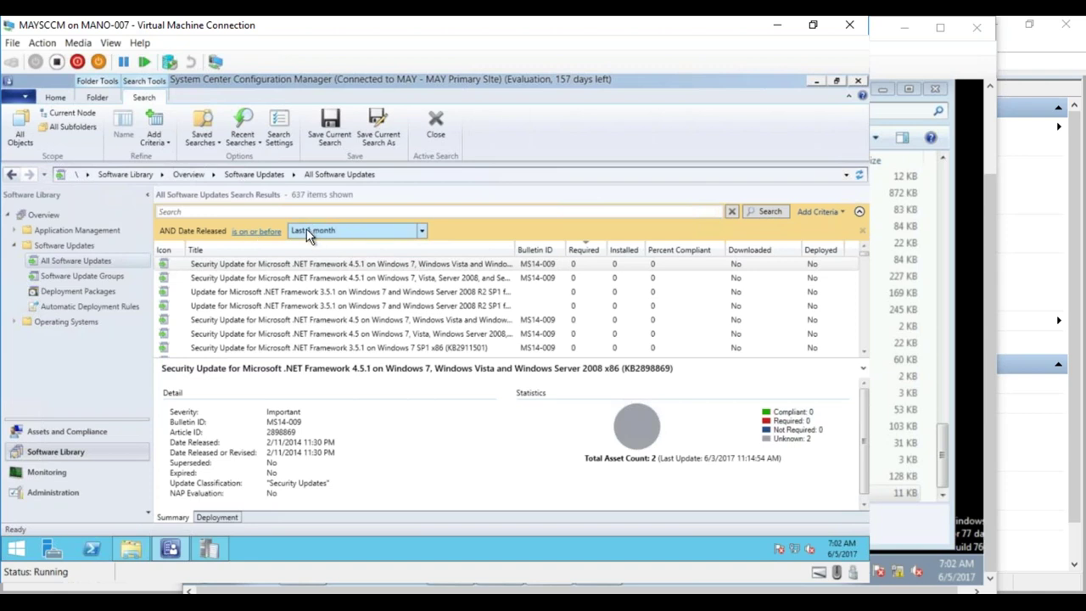
- Replace the Date Released criterion with a Date Released or Revised criterion
{"action": "left_click", "coordinate": [863, 229]}
{"action": "left_click", "coordinate": [835, 211]}
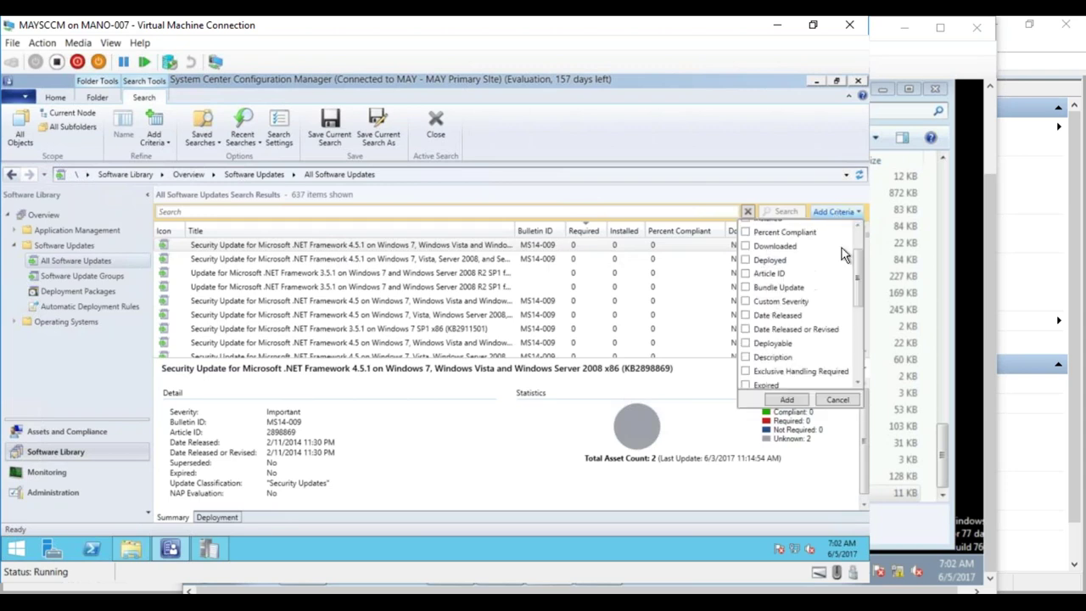
{"action": "left_click", "coordinate": [747, 329]}
{"action": "left_click", "coordinate": [789, 400]}
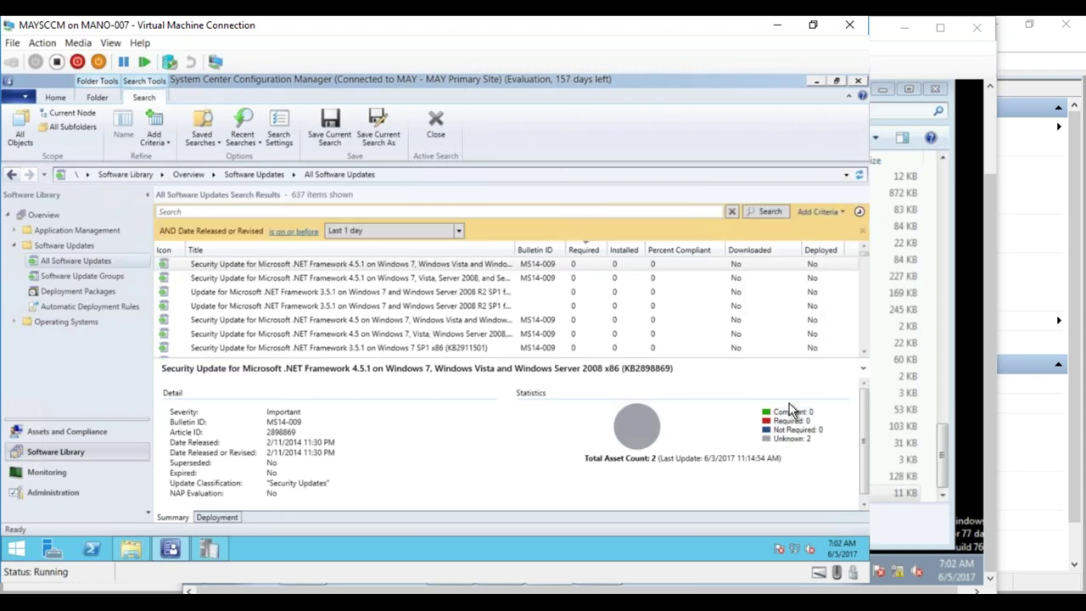
- Set Date Released or Revised to on or after Last 1 month and search, listing 20 updates
{"action": "left_click", "coordinate": [298, 231]}
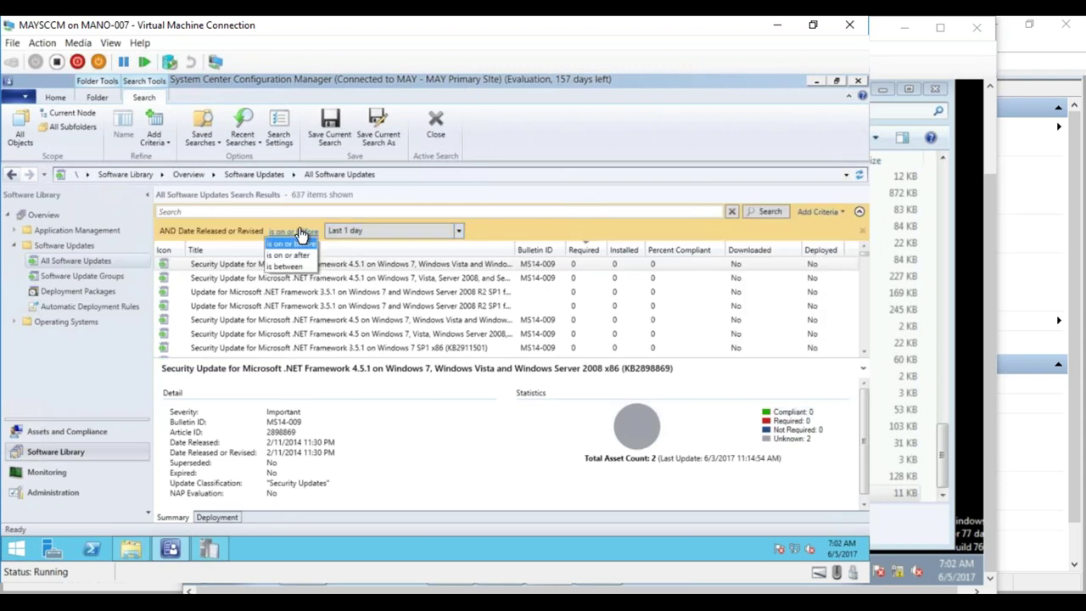
{"action": "left_click", "coordinate": [299, 255]}
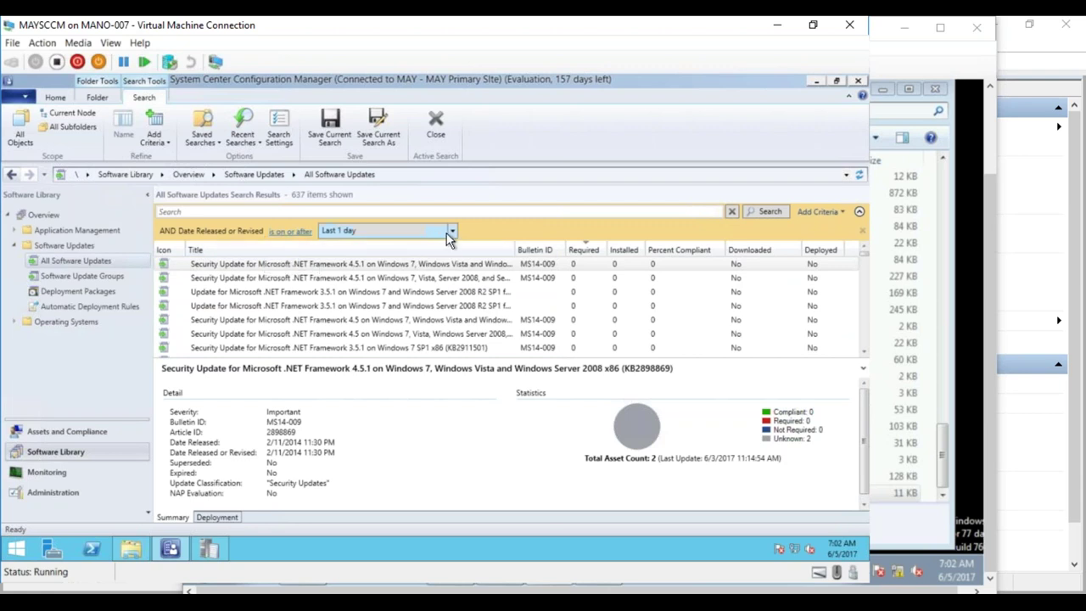
{"action": "left_click", "coordinate": [452, 235]}
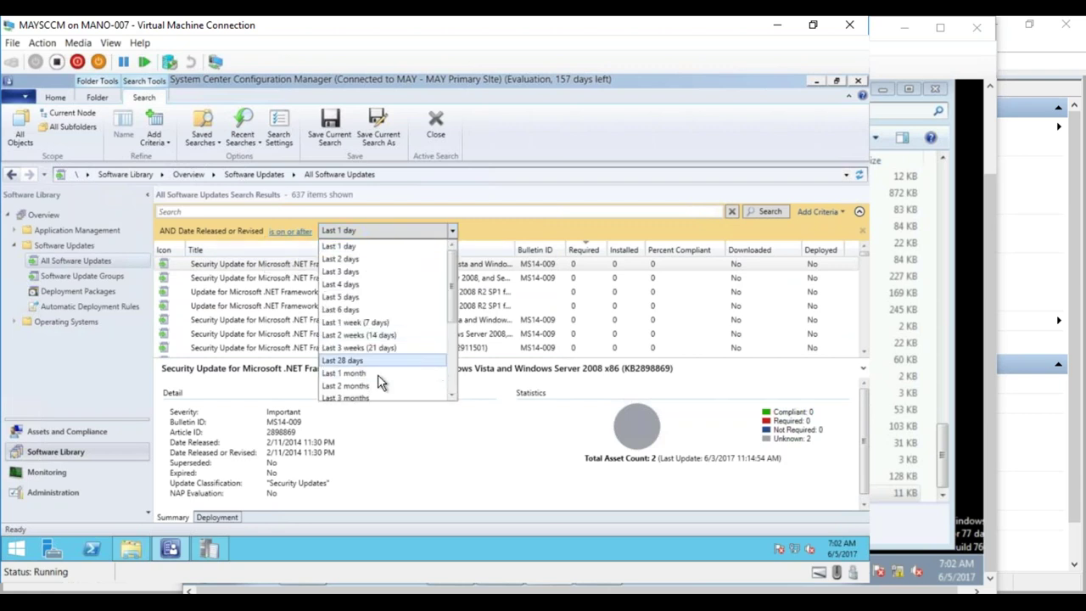
{"action": "left_click", "coordinate": [370, 378]}
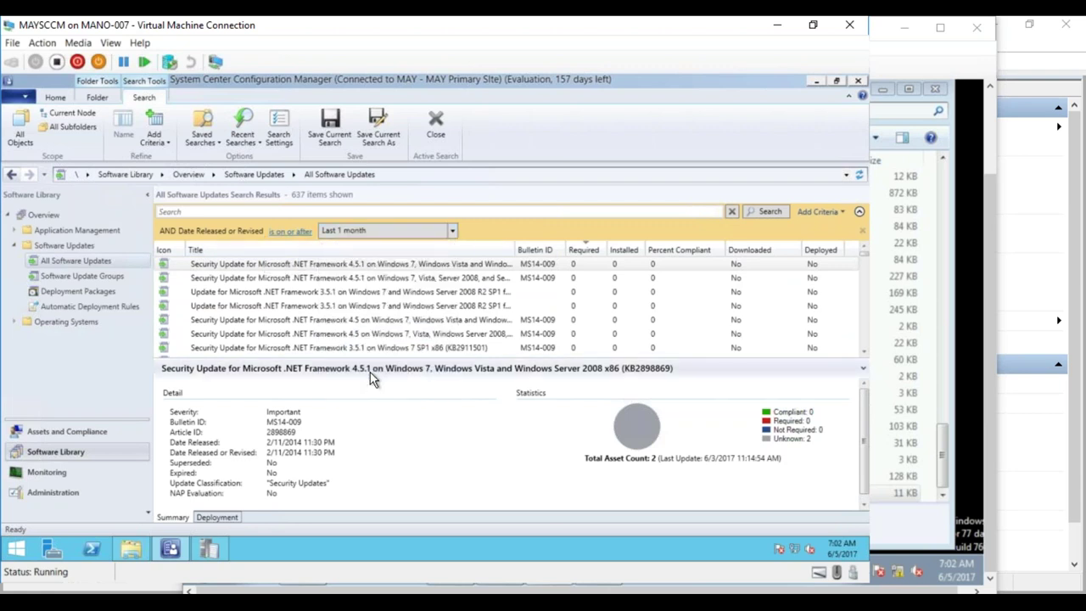
{"action": "left_click", "coordinate": [769, 212]}
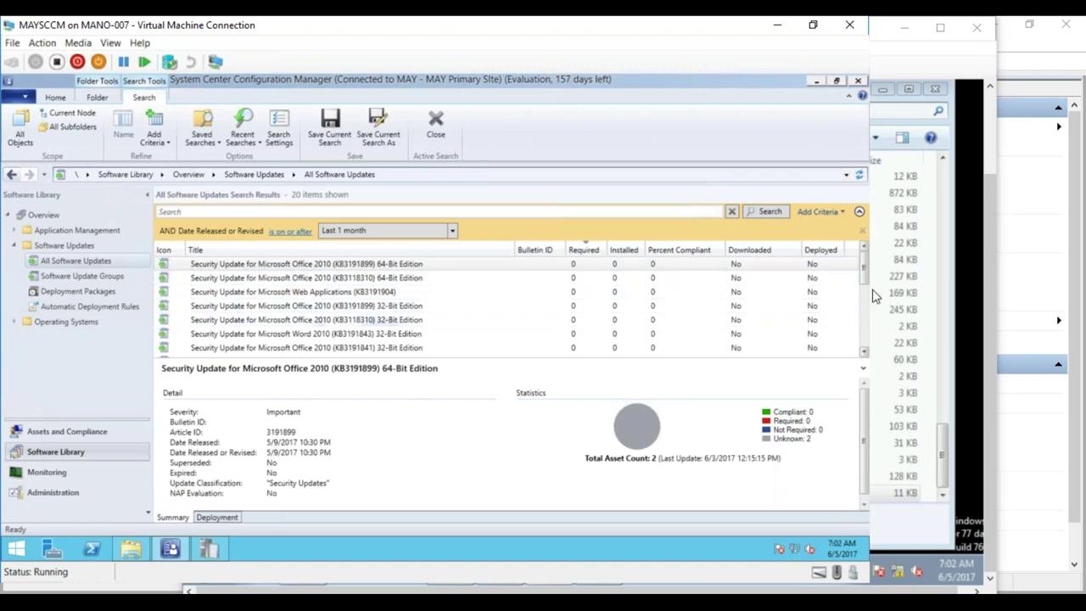
{"action": "mouse_move", "coordinate": [865, 272]}
{"action": "left_mouse_down"}
{"action": "mouse_move", "coordinate": [861, 350]}
{"action": "mouse_move", "coordinate": [862, 263]}
{"action": "left_mouse_up"}
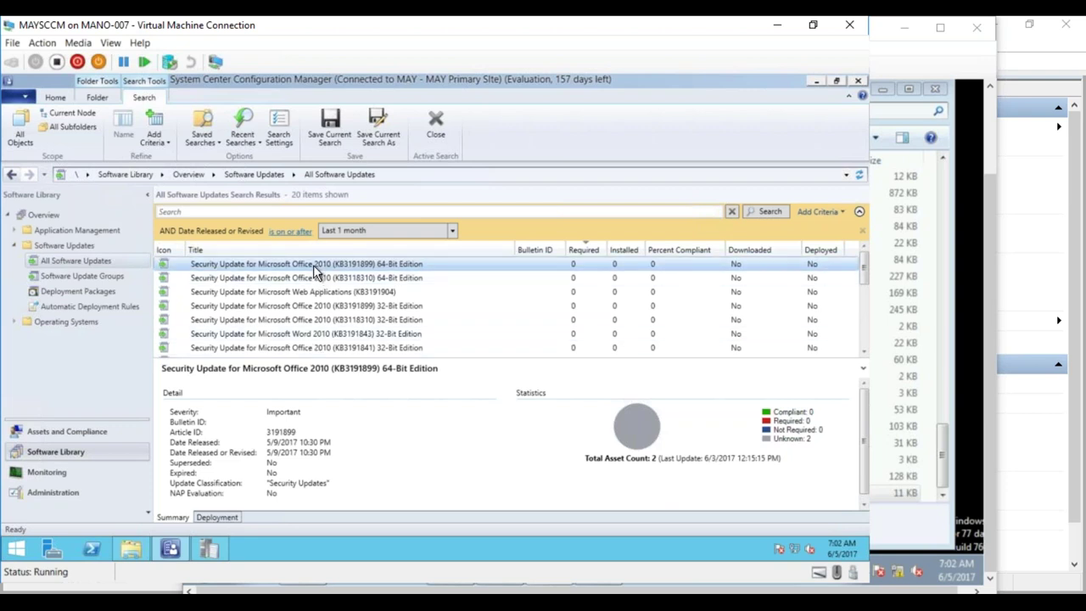
- Select all 20 update results
{"action": "key", "text": "shift+Down"}
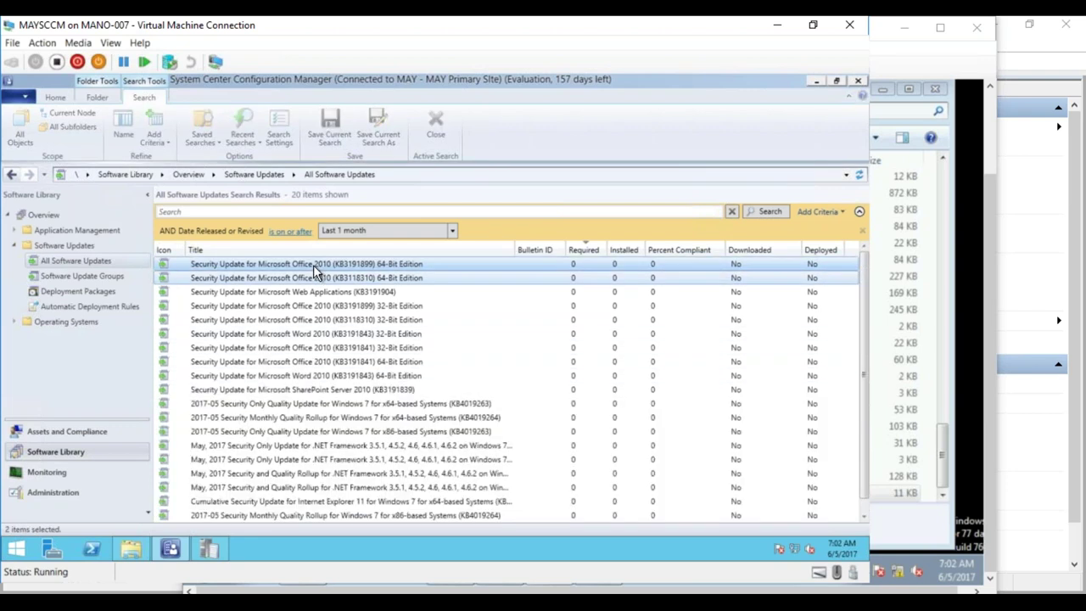
{"action": "key", "text": "ctrl+a"}
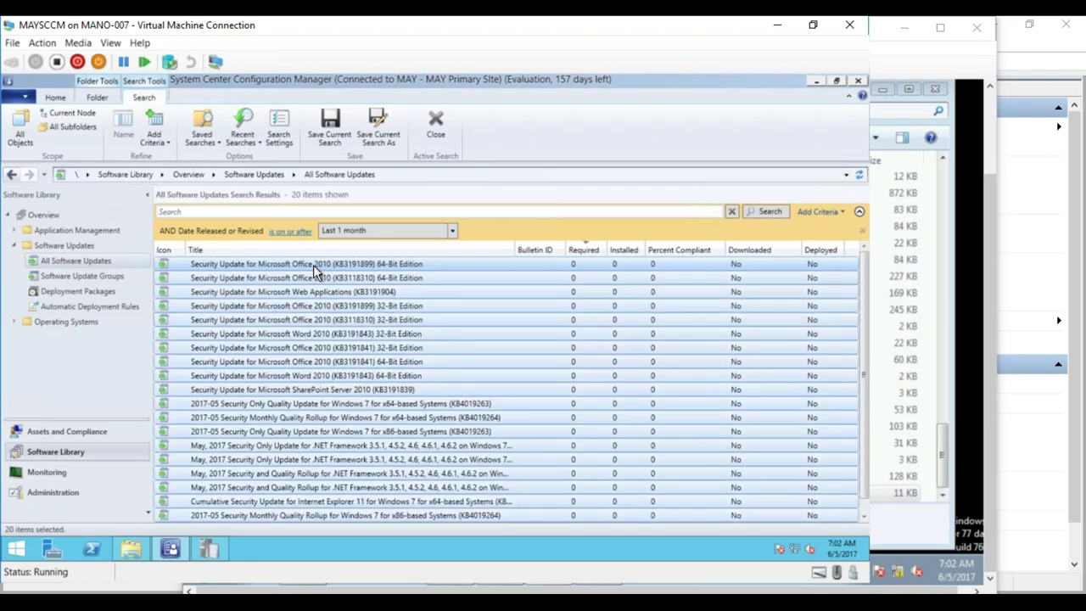
{"action": "left_click_drag", "start_coordinate": [865, 336], "coordinate": [865, 379]}
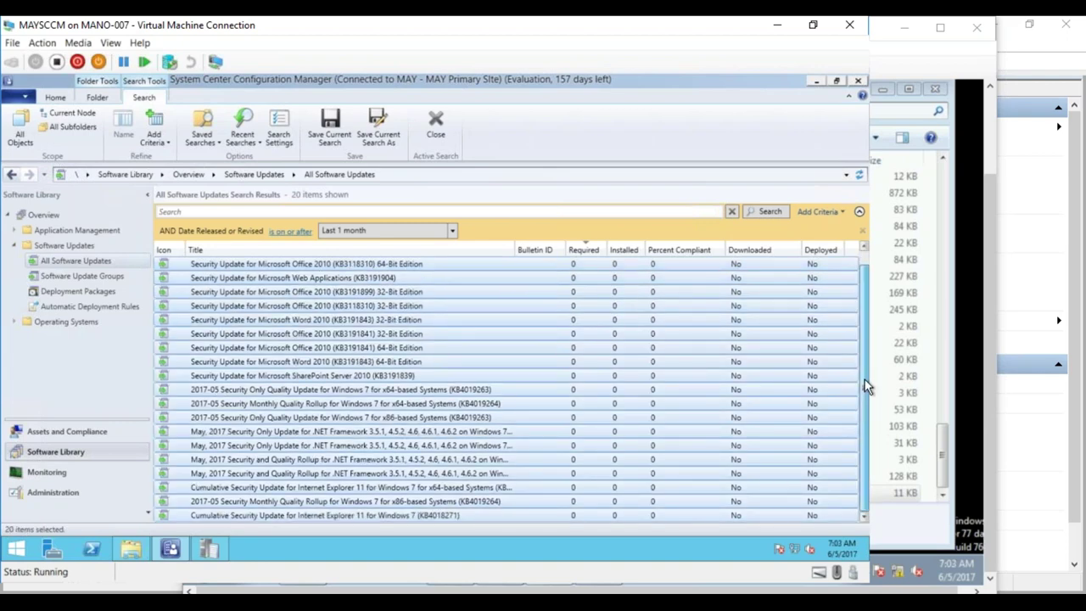
- Create software update group 'May 2017 Patches' described 'SUG created for Pilot machines', then view update groups
{"action": "right_click", "coordinate": [326, 334]}
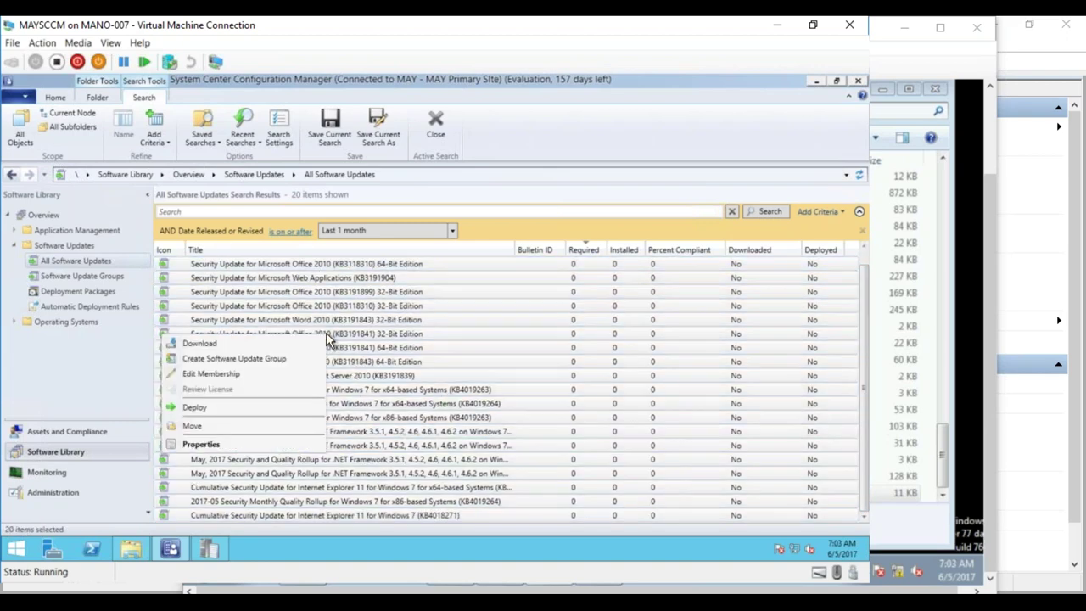
{"action": "left_click", "coordinate": [254, 359]}
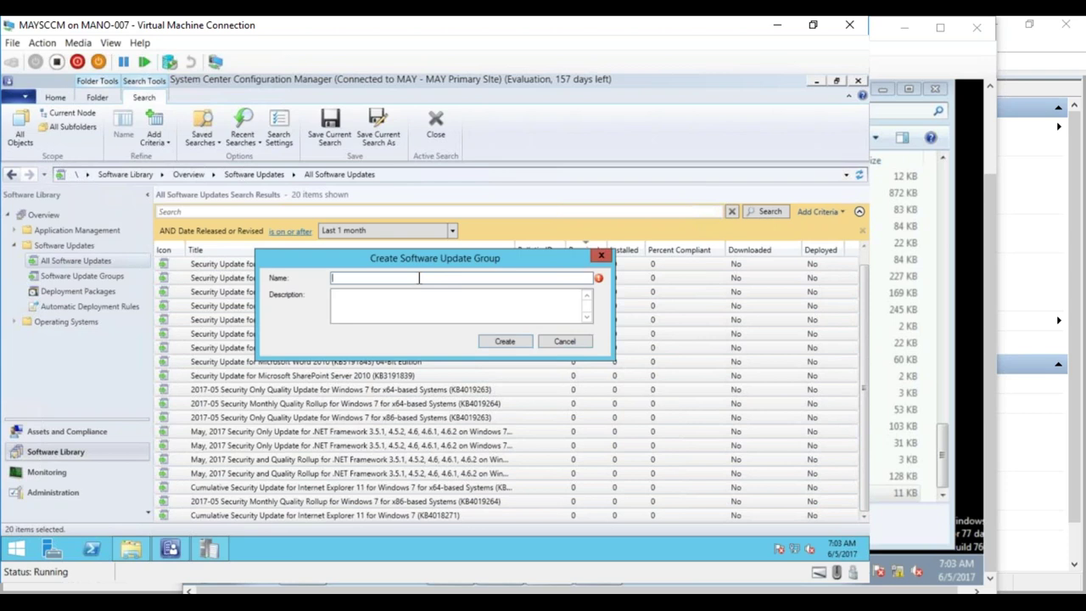
{"action": "type", "text": "Windows"}
{"action": "key", "text": "BackSpace"}
{"action": "key", "text": "BackSpace"}
{"action": "key", "text": "BackSpace"}
{"action": "key", "text": "BackSpace"}
{"action": "key", "text": "BackSpace"}
{"action": "key", "text": "BackSpace"}
{"action": "key", "text": "BackSpace"}
{"action": "type", "text": "May 2017 Patches"}
{"action": "left_click", "coordinate": [460, 297]}
{"action": "type", "text": "SUG created for Pilot machines"}
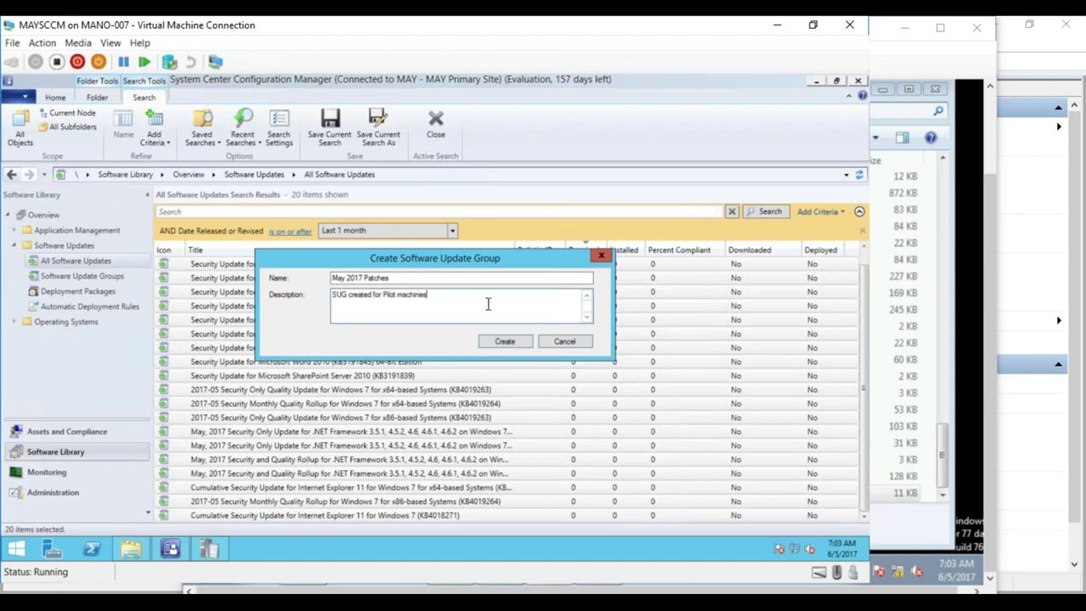
{"action": "left_click", "coordinate": [505, 341]}
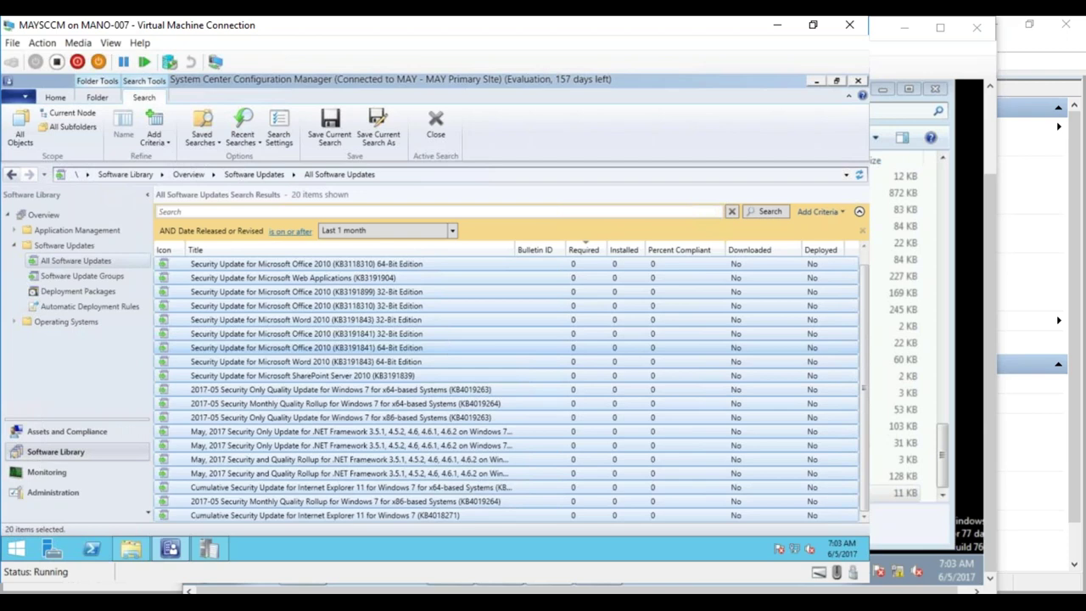
{"action": "left_click", "coordinate": [97, 275]}
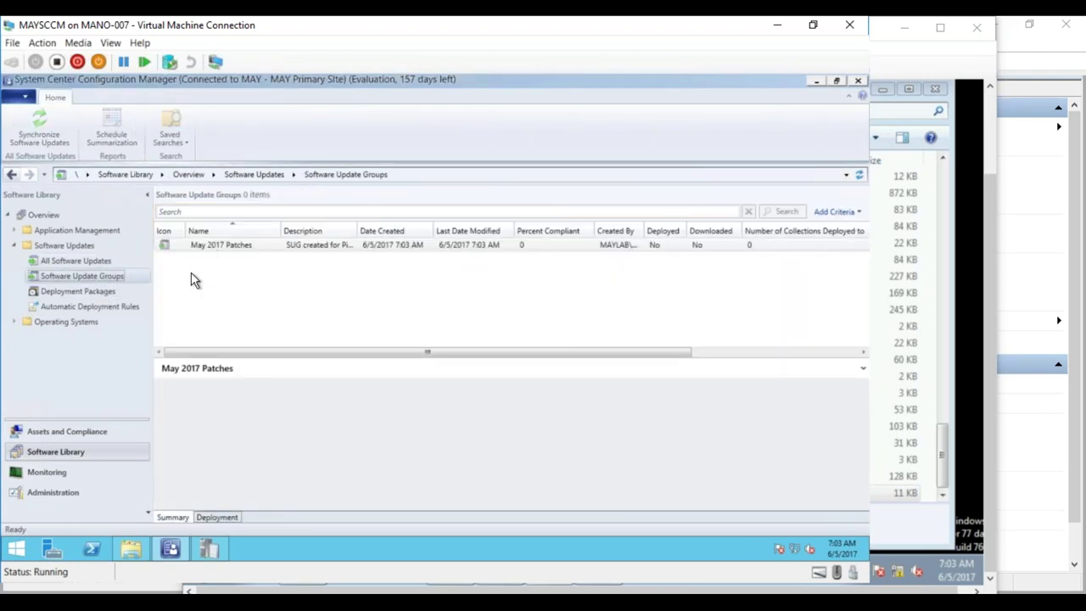
- Select the May 2017 Patches group, check the Notepad deployment notes, and return to the VM
{"action": "left_click", "coordinate": [240, 251]}
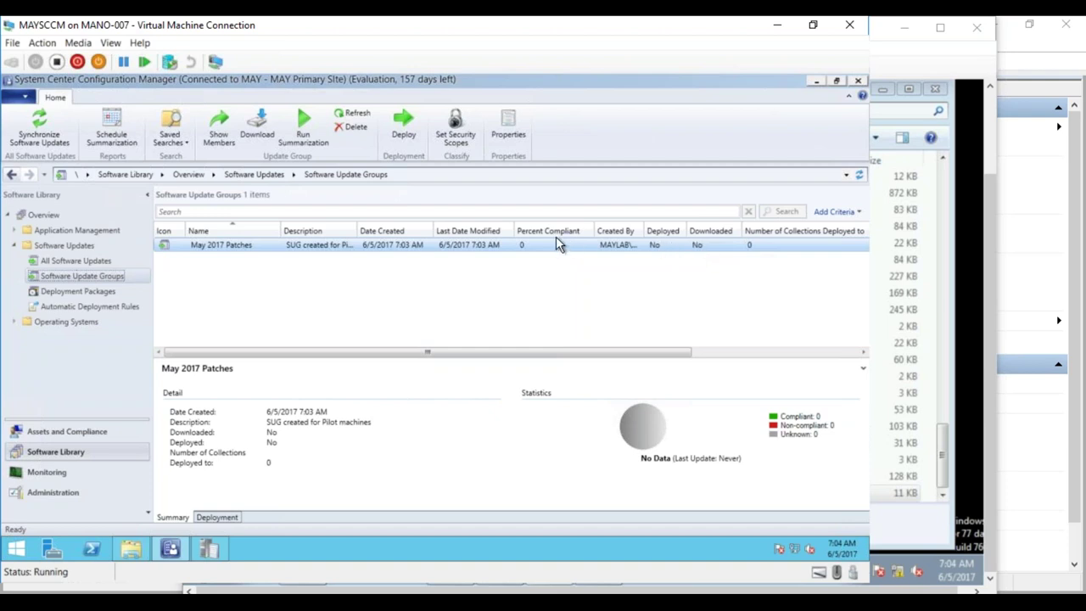
{"action": "right_click", "coordinate": [314, 253]}
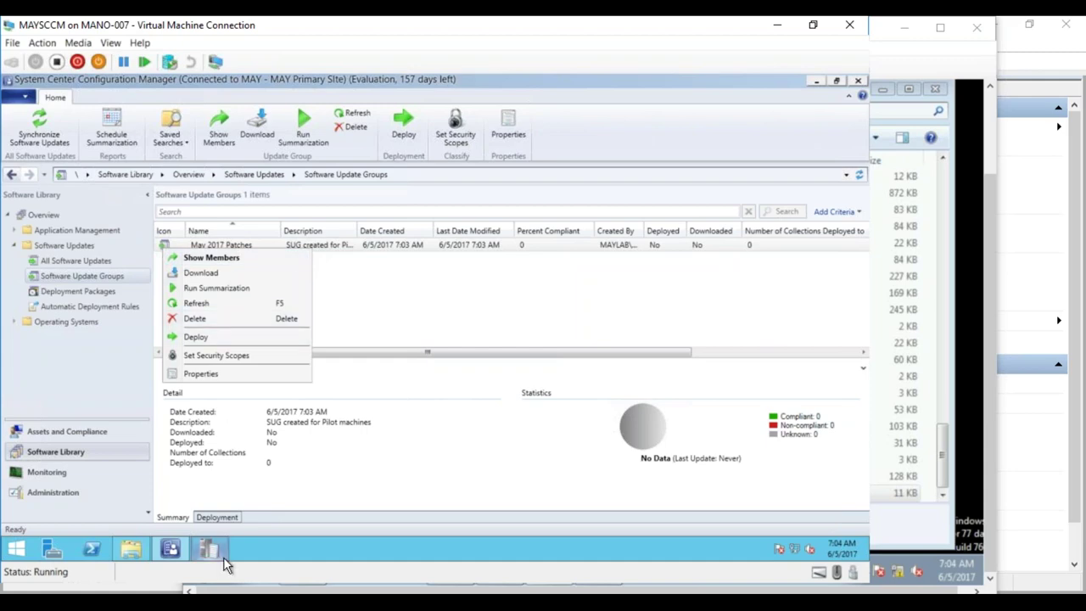
{"action": "left_click", "coordinate": [209, 589]}
{"action": "left_click_drag", "start_coordinate": [56, 295], "coordinate": [185, 319]}
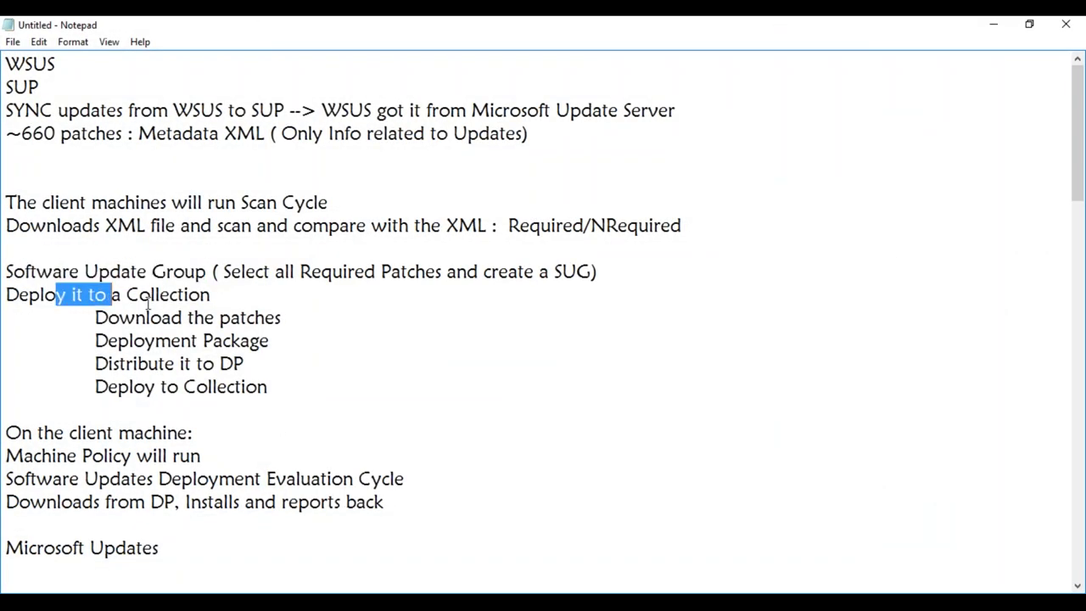
{"action": "left_click", "coordinate": [159, 339]}
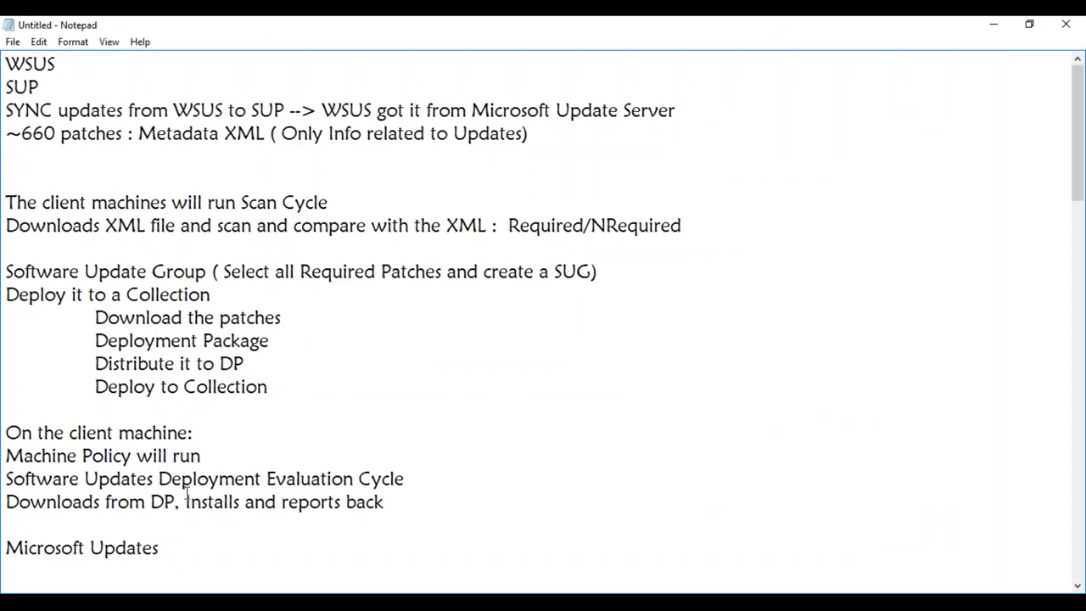
{"action": "key", "text": "alt+Tab"}
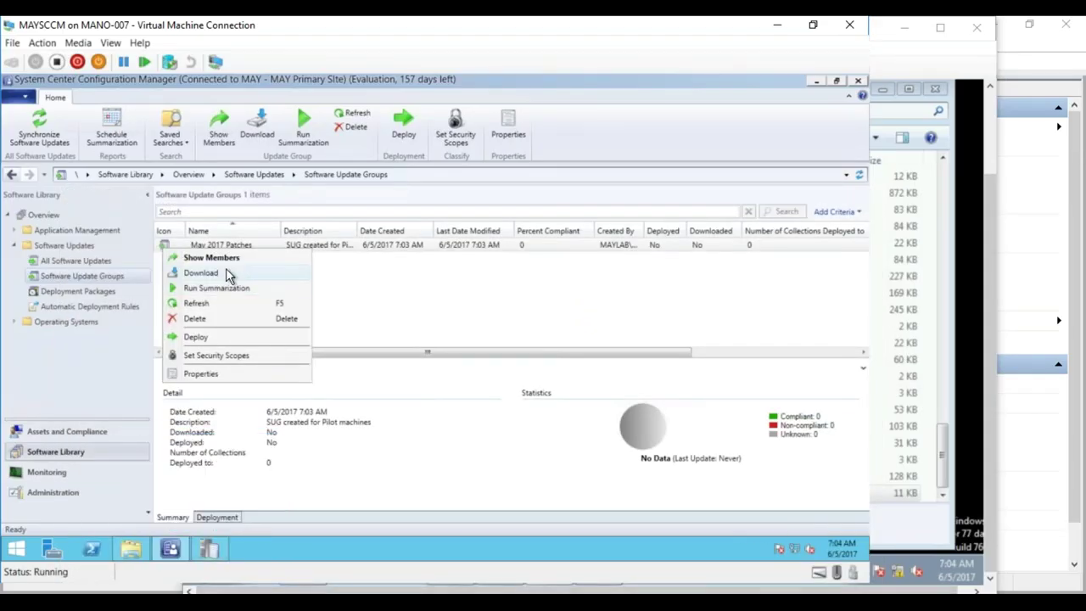
- Deploy the May 2017 Patches group to the All Systems collection
{"action": "left_click", "coordinate": [203, 339]}
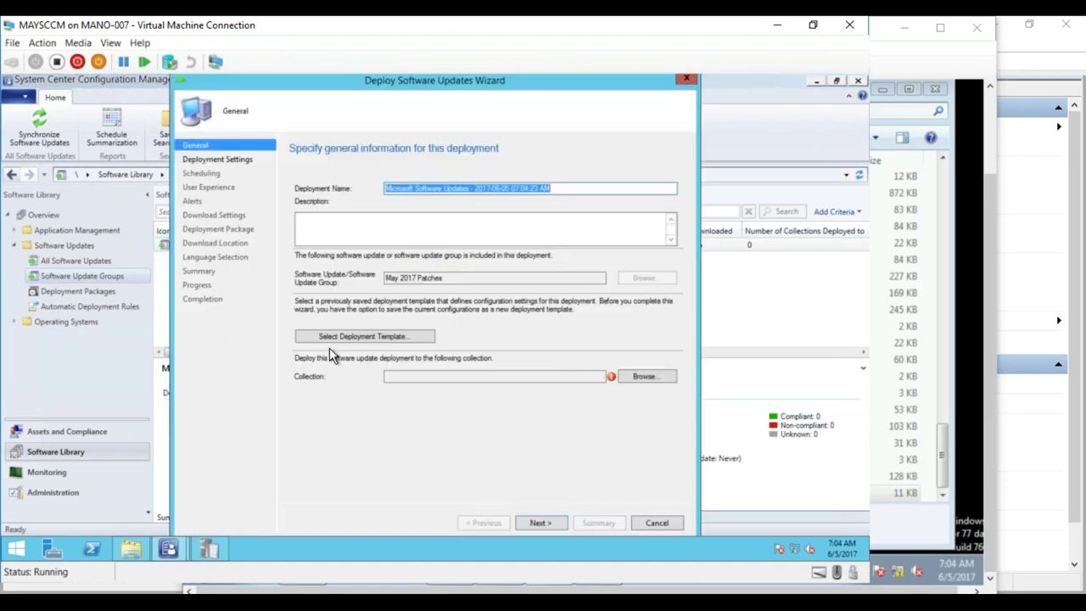
{"action": "left_click", "coordinate": [642, 378]}
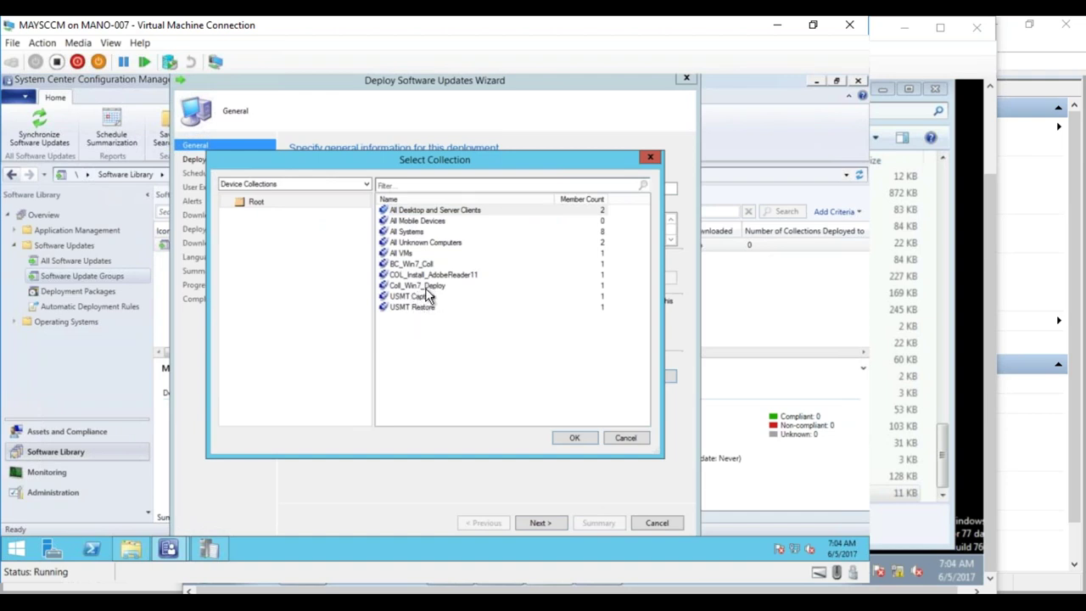
{"action": "left_click", "coordinate": [407, 232]}
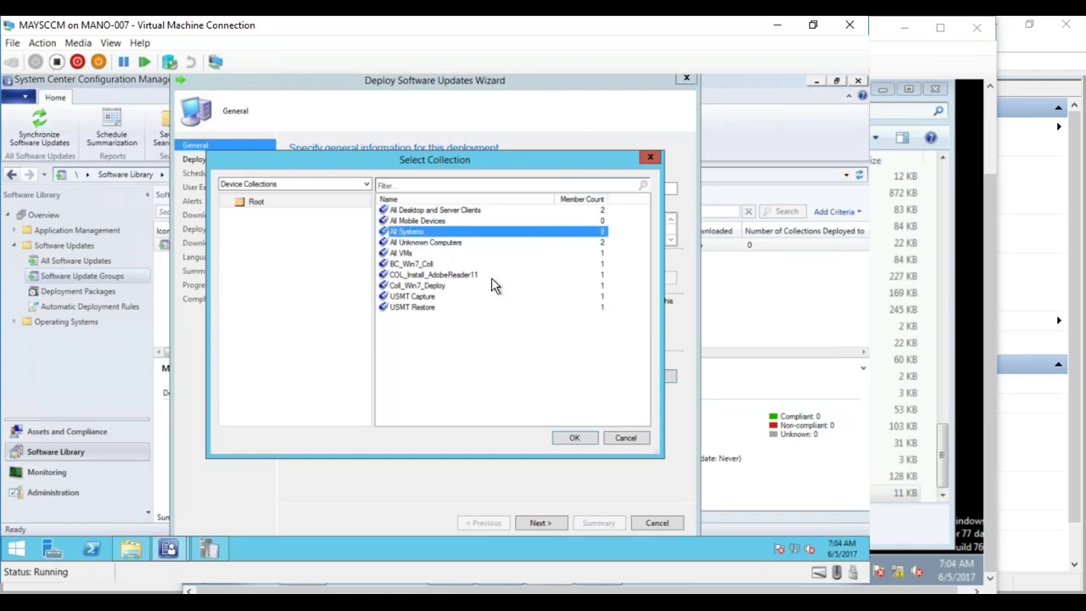
{"action": "left_click", "coordinate": [571, 437]}
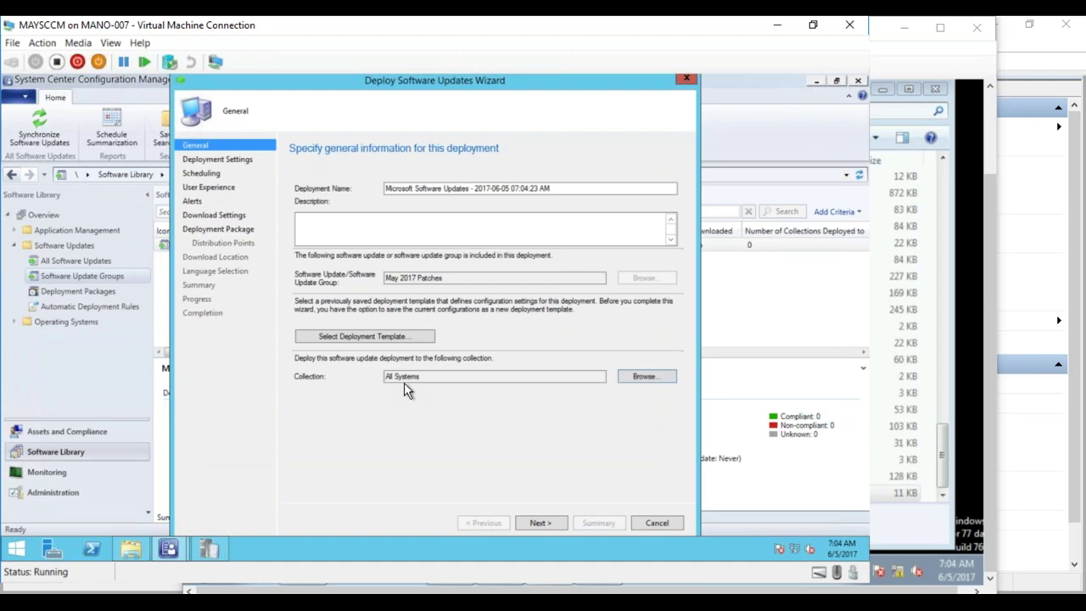
- Set the state message detail level to only success and error messages, then reach Scheduling
{"action": "left_click", "coordinate": [541, 523]}
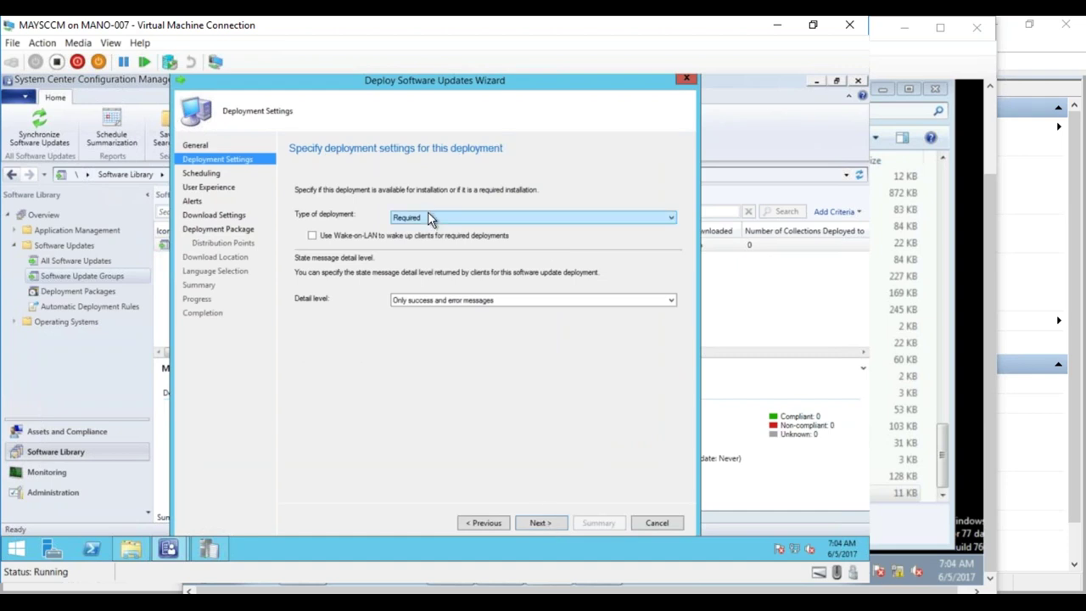
{"action": "left_click", "coordinate": [436, 301]}
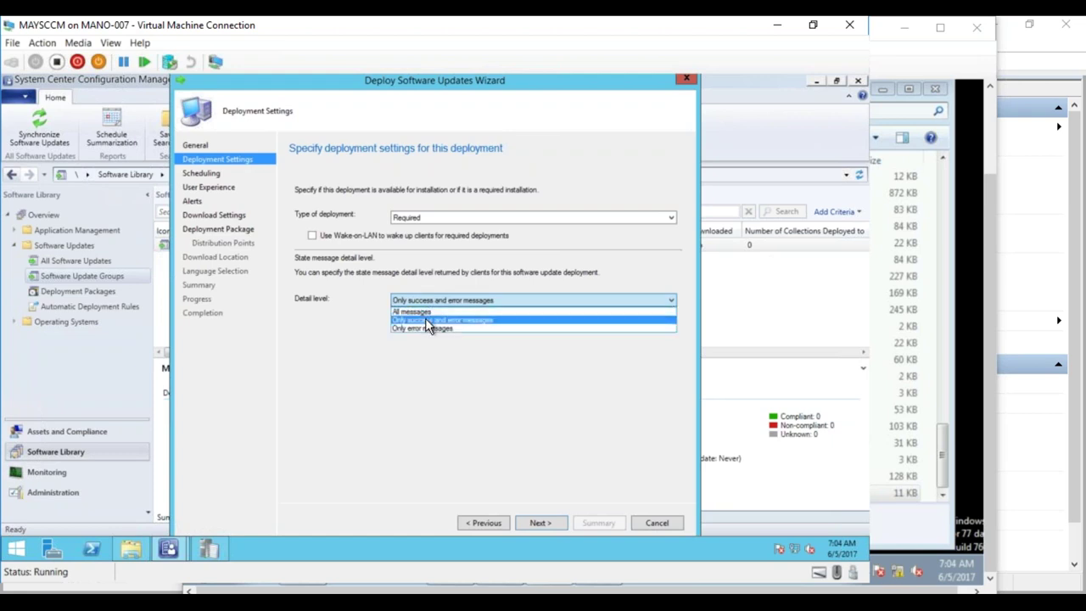
{"action": "left_click", "coordinate": [426, 320]}
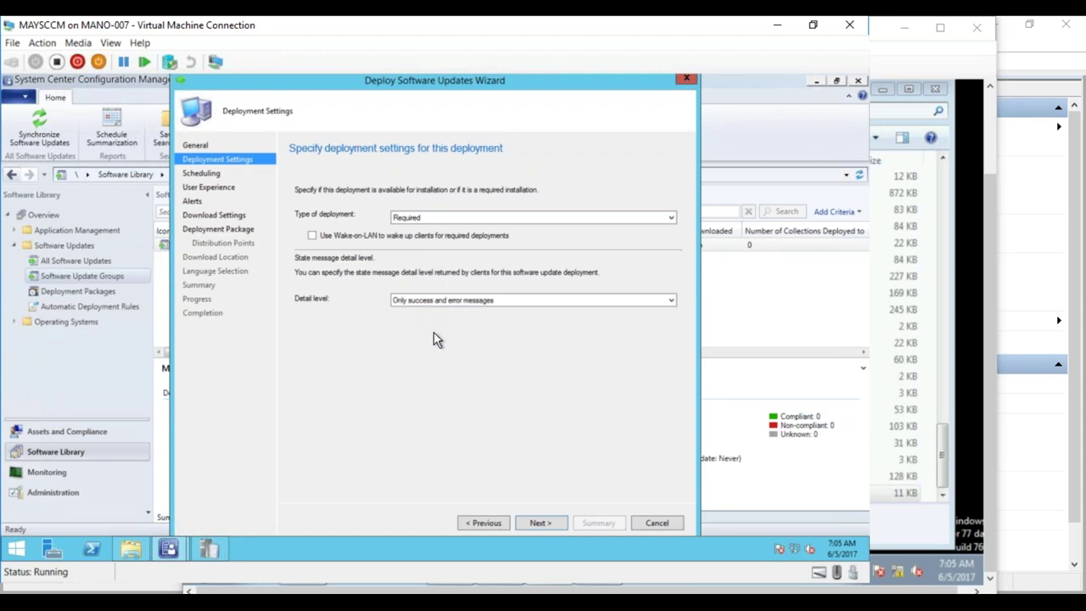
{"action": "left_click", "coordinate": [542, 523]}
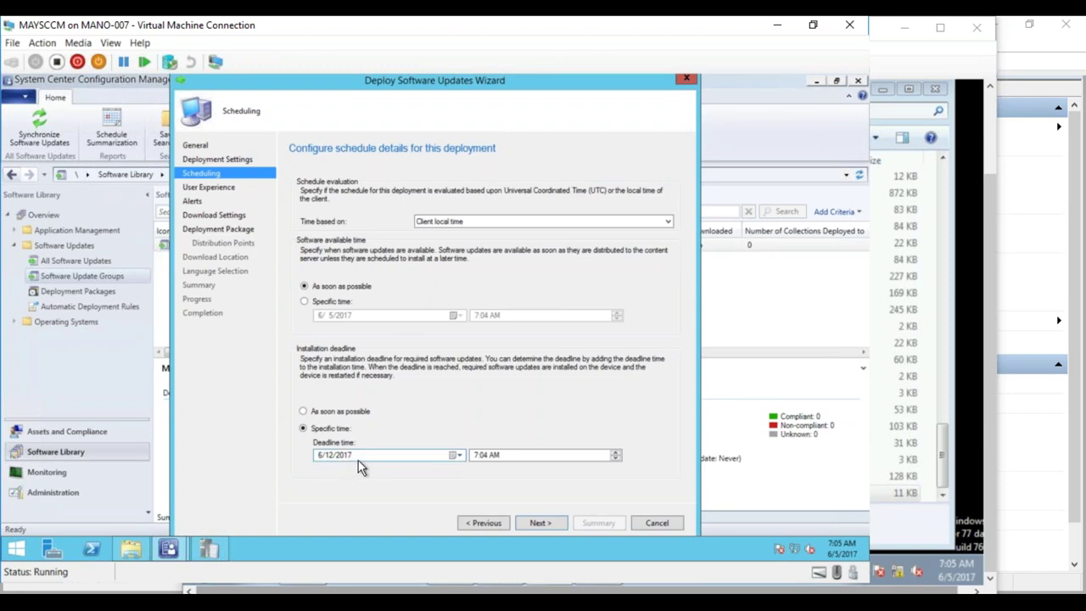
- Set the installation deadline to As soon as possible and continue to User Experience
{"action": "left_click", "coordinate": [344, 414]}
{"action": "left_click", "coordinate": [540, 521]}
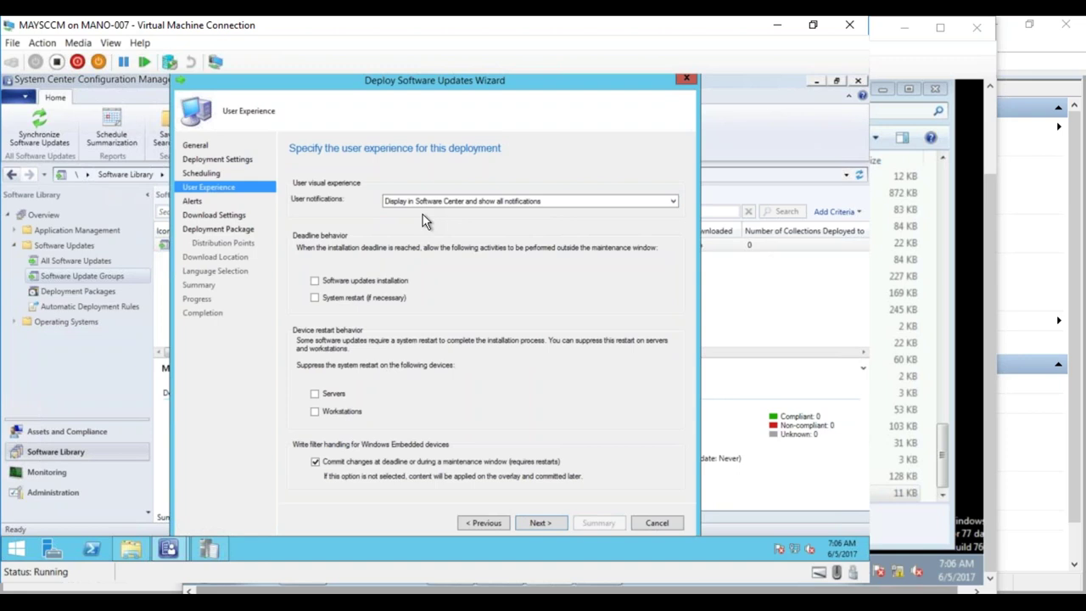
- Keep user notifications as 'Display in Software Center and show all notifications', then switch to Notepad
{"action": "left_click", "coordinate": [434, 201]}
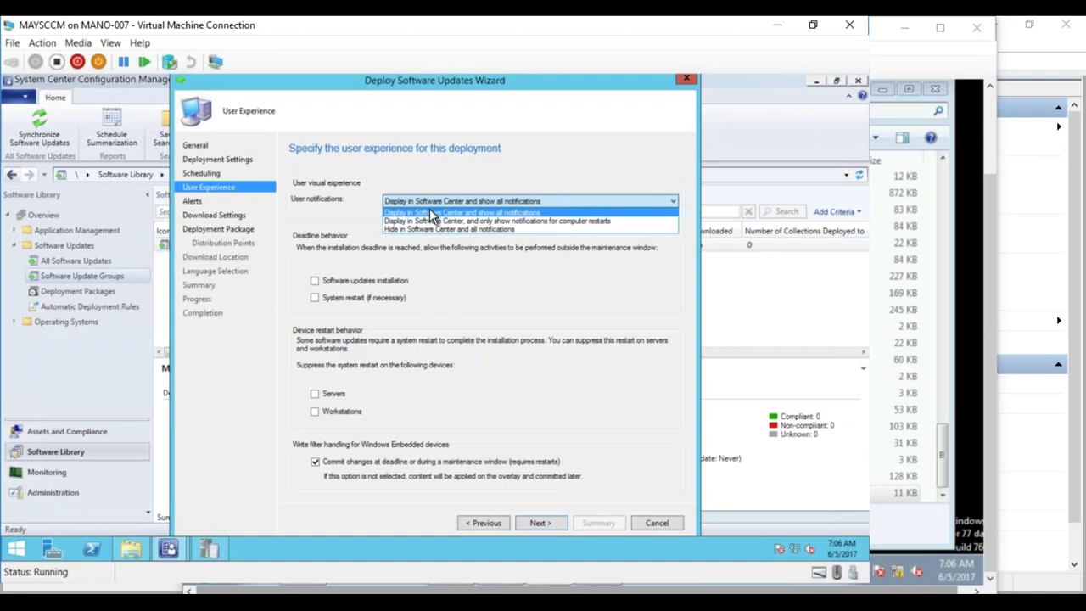
{"action": "left_click", "coordinate": [429, 213]}
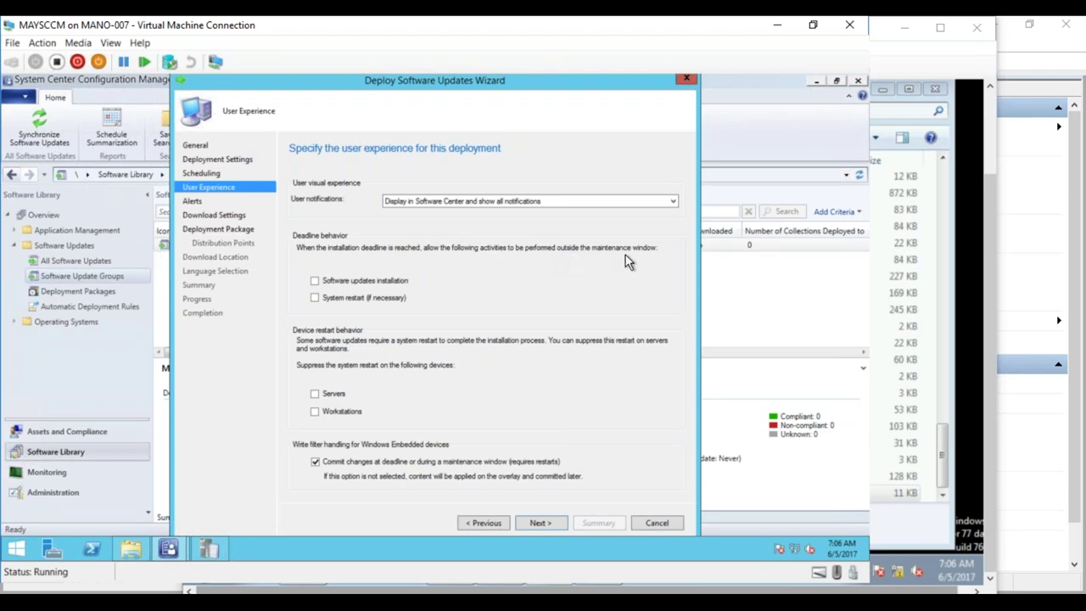
{"action": "key", "text": "alt+Tab"}
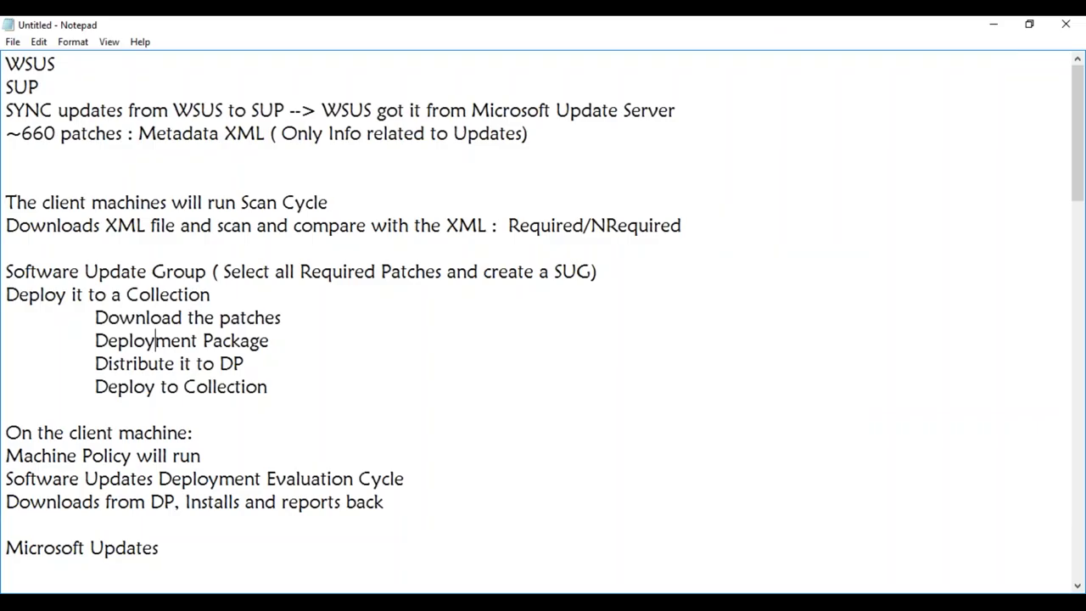
- Scroll the Notepad notes, then minimize Notepad to return to the deployment wizard
{"action": "left_click_drag", "start_coordinate": [1078, 170], "coordinate": [1060, 479]}
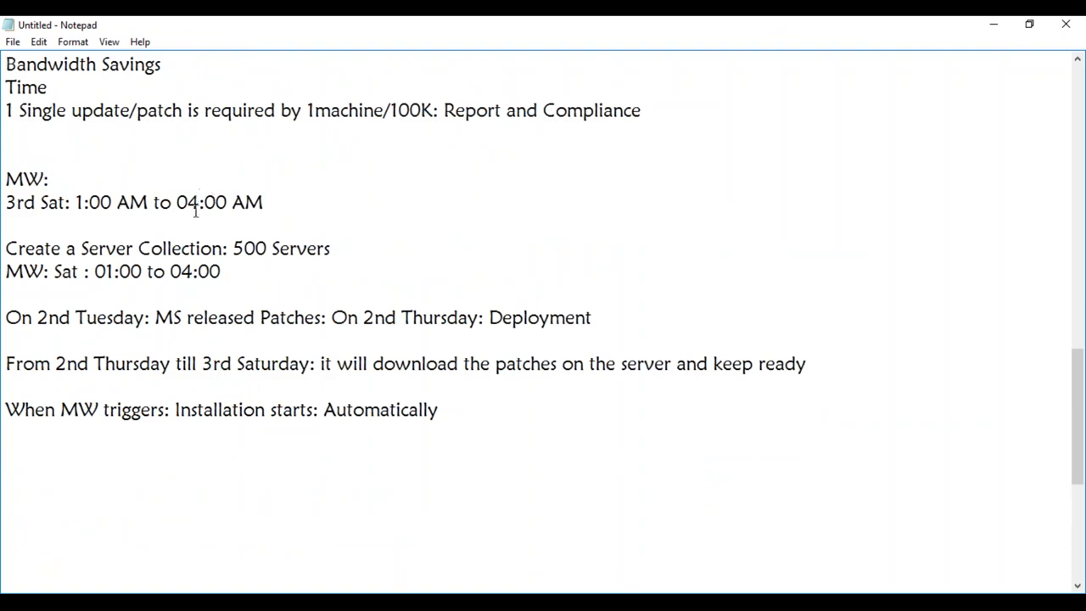
{"action": "left_click", "coordinate": [994, 24]}
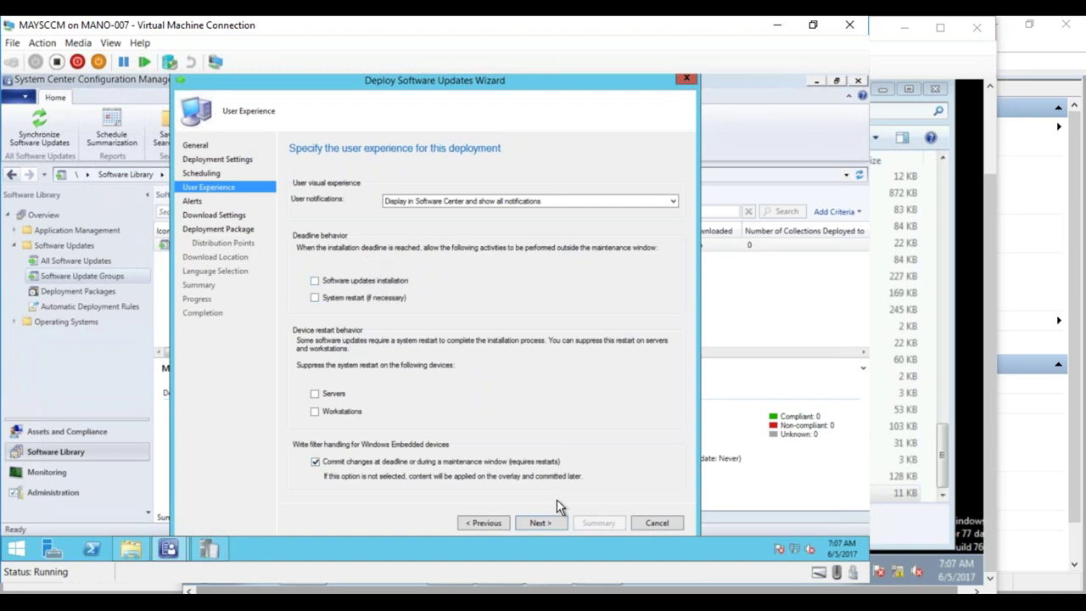
- Advance from the User Experience page to the Alerts page
{"action": "left_click", "coordinate": [540, 523]}
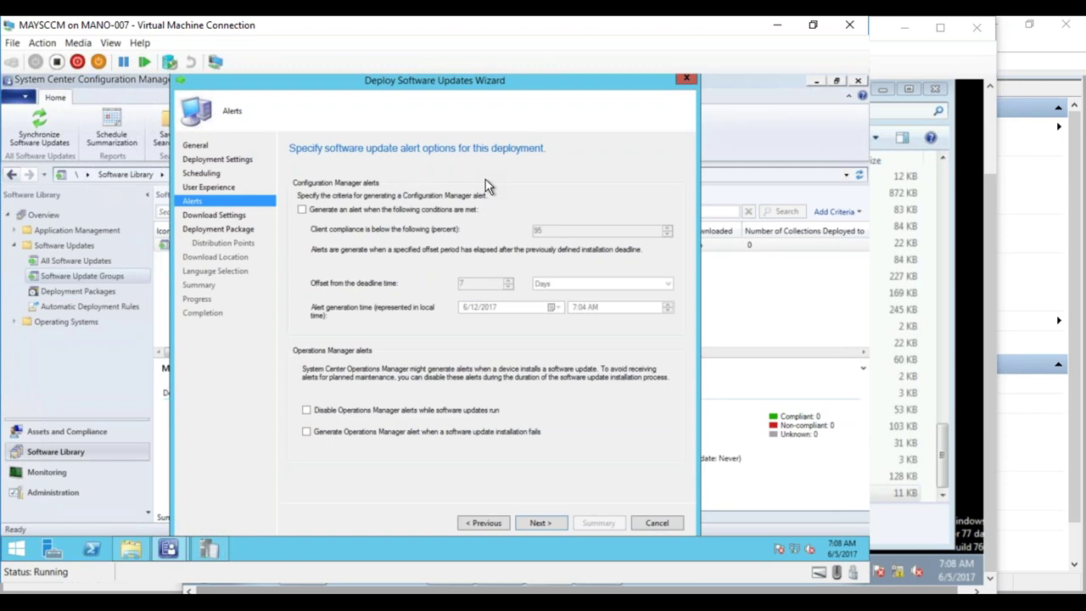
- Enable an alert for client compliance below 95%, 7 days after the deadline
{"action": "left_click", "coordinate": [389, 212]}
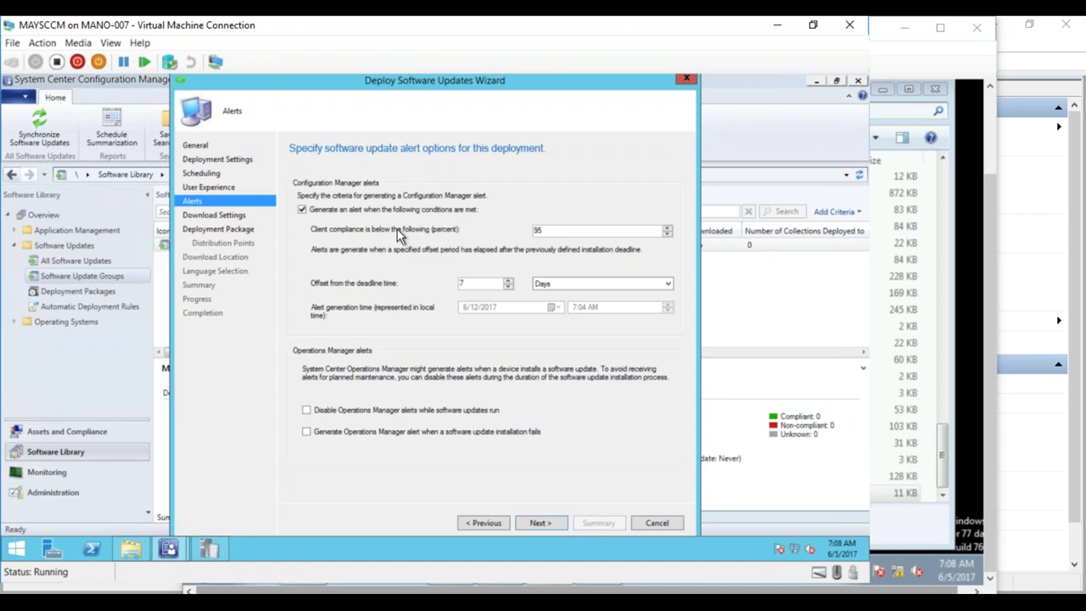
{"action": "left_click", "coordinate": [538, 524]}
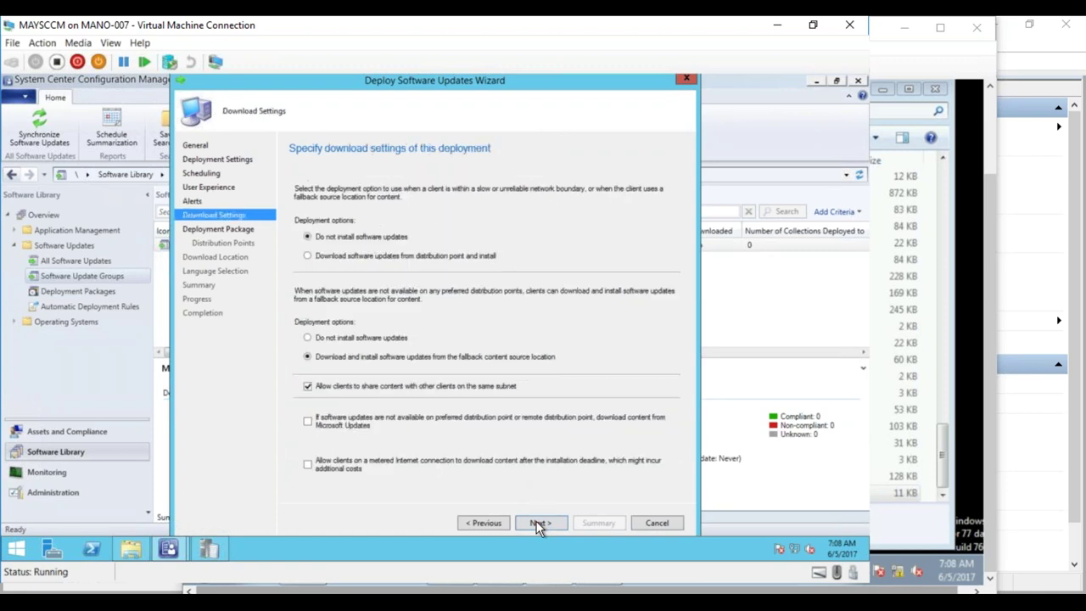
{"action": "left_click", "coordinate": [475, 528]}
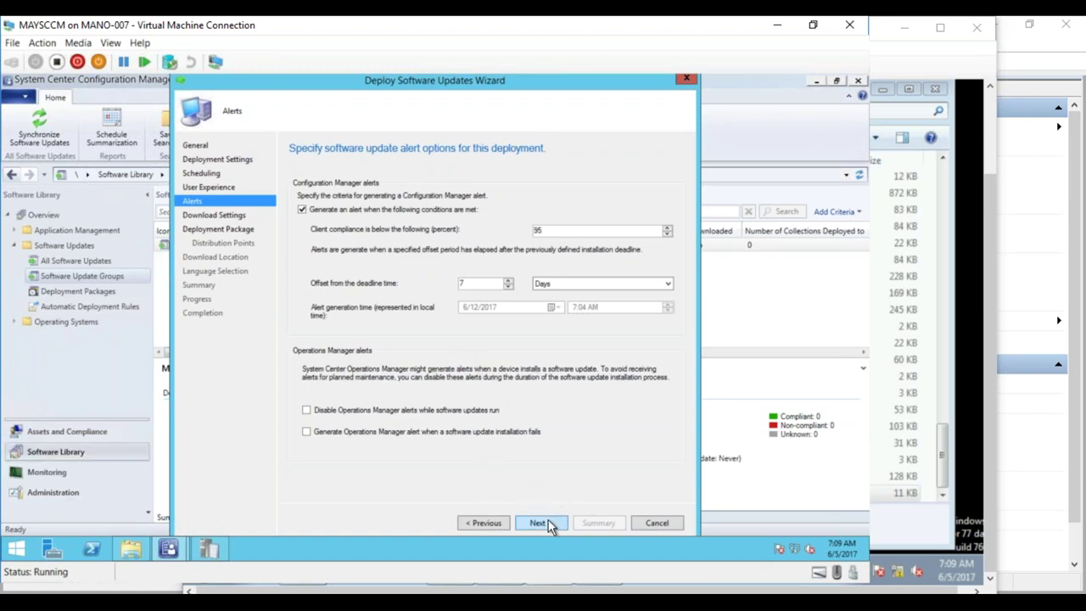
- Advance the wizard past Download Settings to the Deployment Package page, then switch to the Notepad notes
{"action": "left_click", "coordinate": [540, 523]}
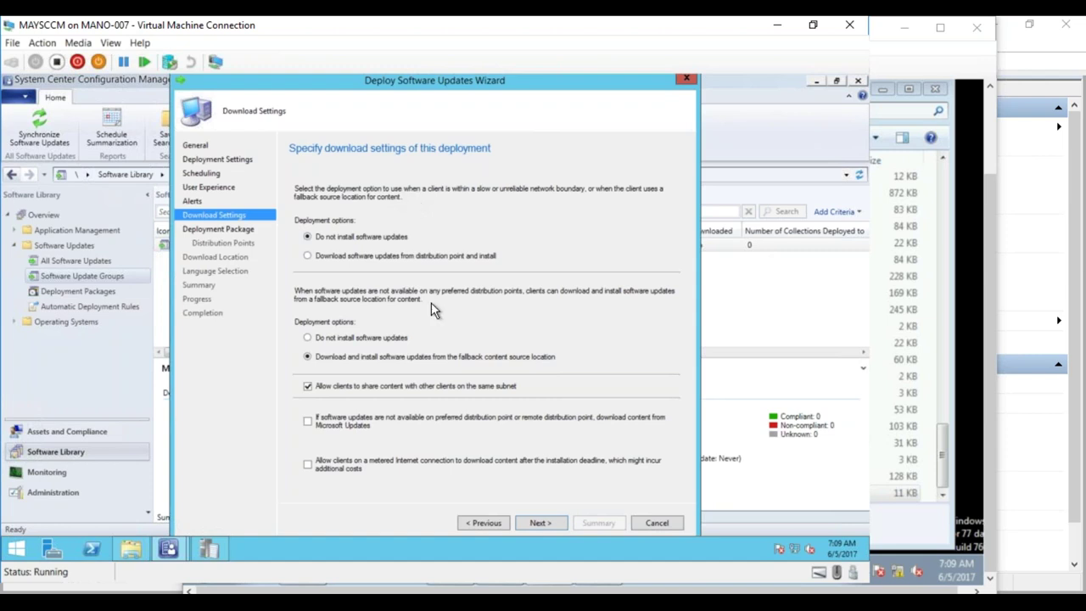
{"action": "left_click", "coordinate": [538, 523]}
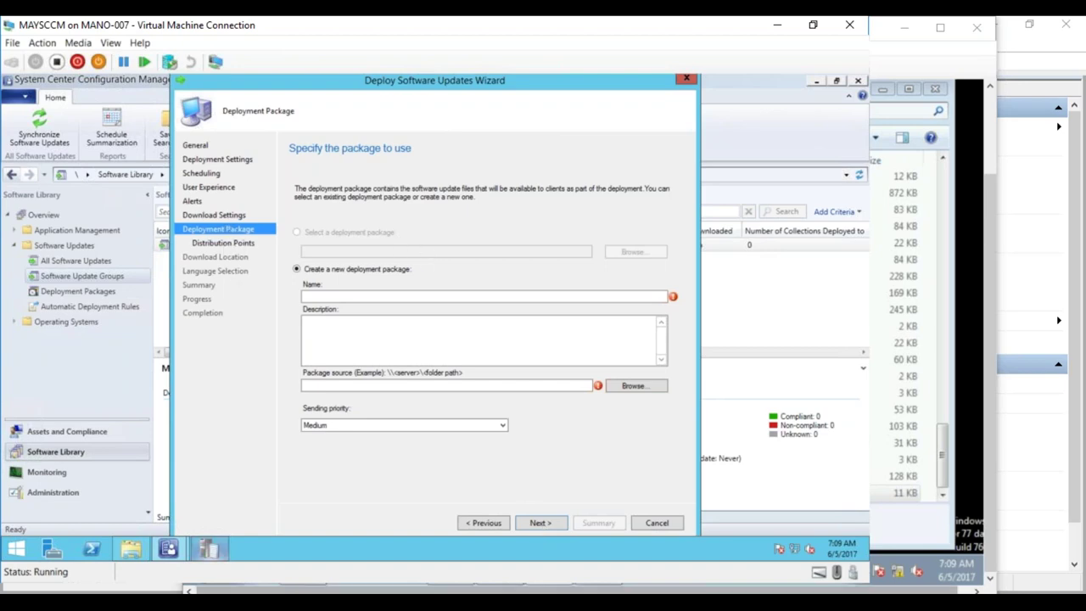
{"action": "key", "text": "alt+Tab"}
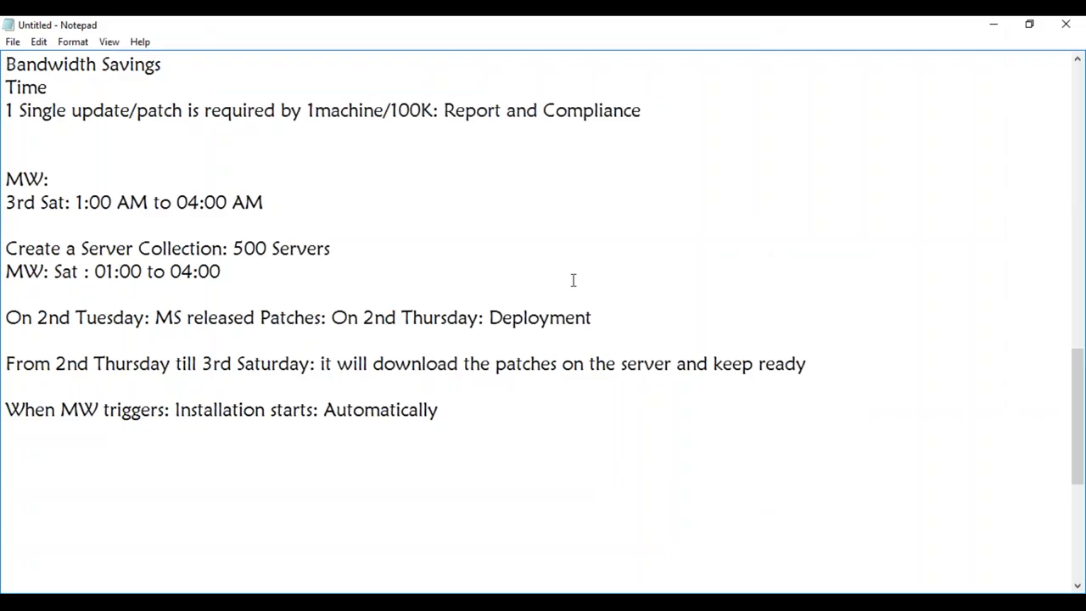
- Highlight the Deployment Package step in the notes and return to the wizard's package name field
{"action": "left_click_drag", "start_coordinate": [1078, 370], "coordinate": [1063, 136]}
{"action": "left_click_drag", "start_coordinate": [279, 157], "coordinate": [109, 157]}
{"action": "mouse_move", "coordinate": [174, 592]}
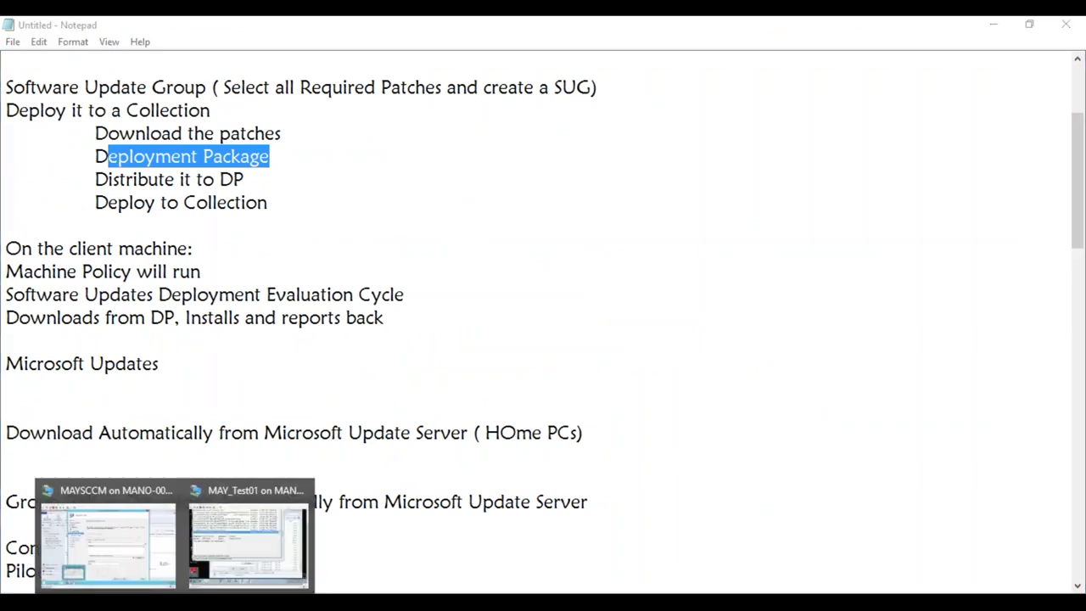
{"action": "left_click", "coordinate": [94, 534]}
{"action": "left_click", "coordinate": [374, 296]}
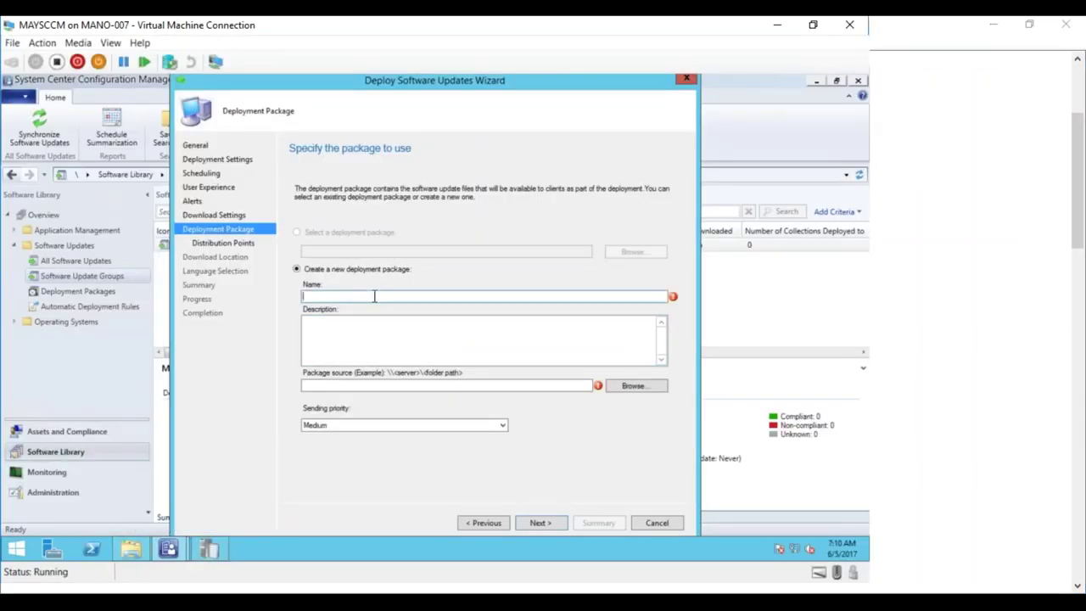
- Name the new package May17_Updates with package source \\MAYSCCM\Source\
{"action": "type", "text": "M"}
{"action": "key", "text": "BackSpace"}
{"action": "type", "text": "May17_Updates"}
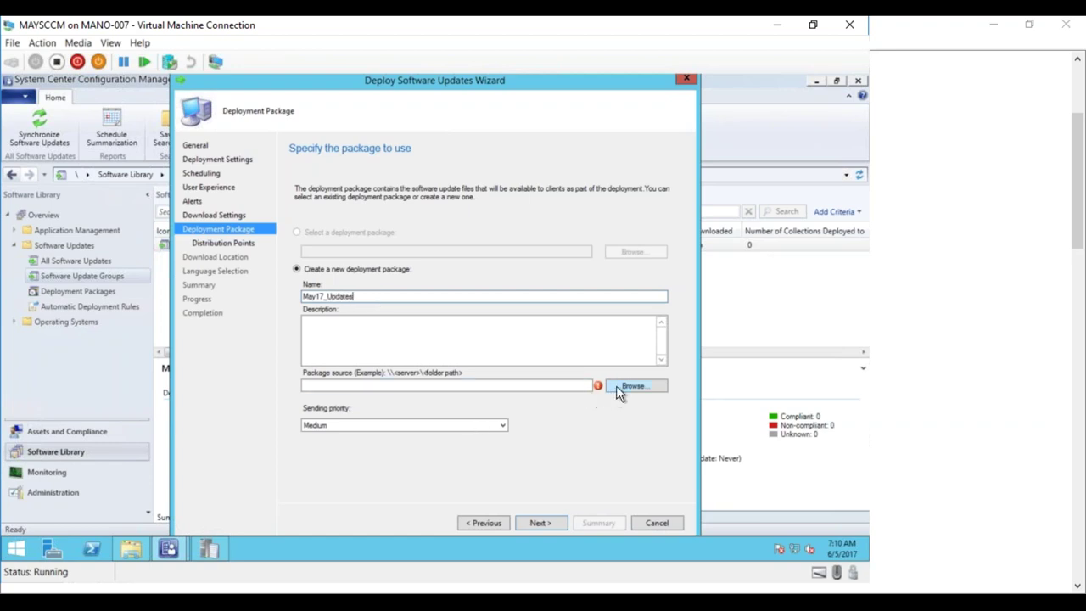
{"action": "left_click", "coordinate": [561, 386]}
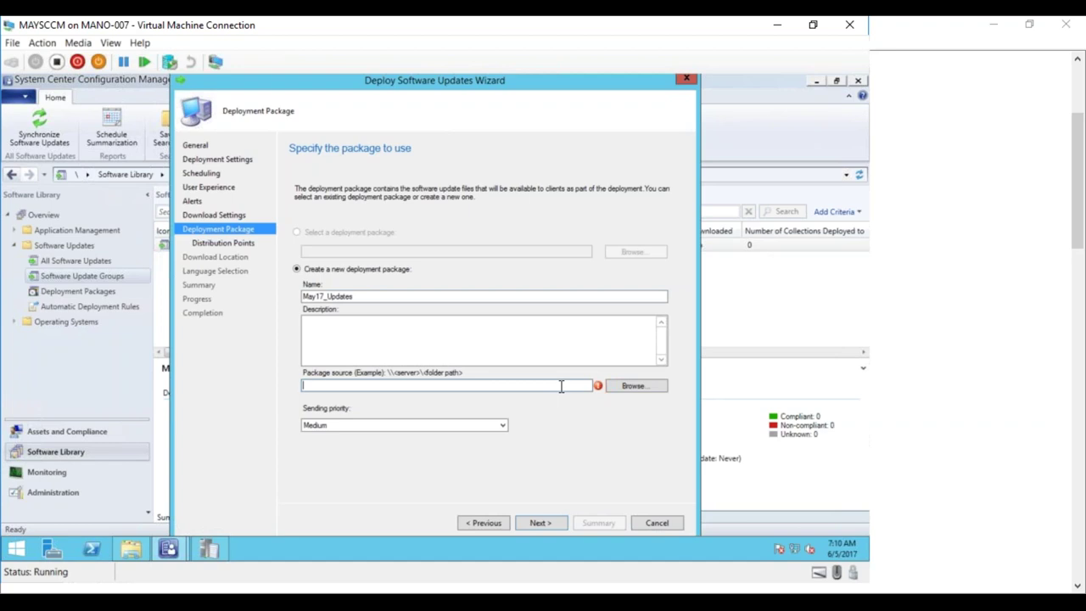
{"action": "type", "text": "\\\\MAYSCCM\\Source\\"}
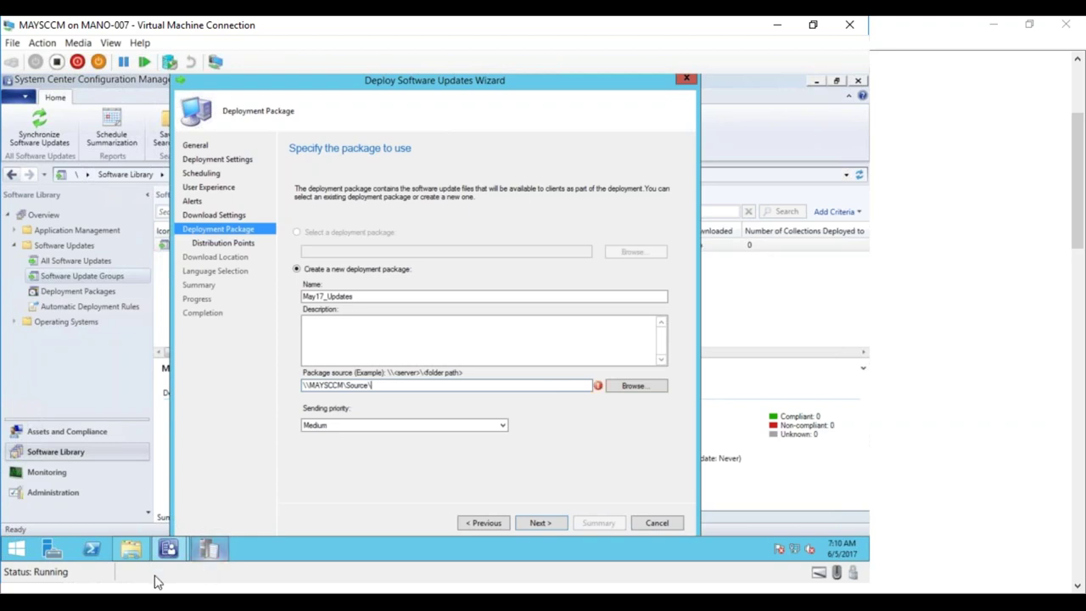
{"action": "left_click", "coordinate": [130, 549]}
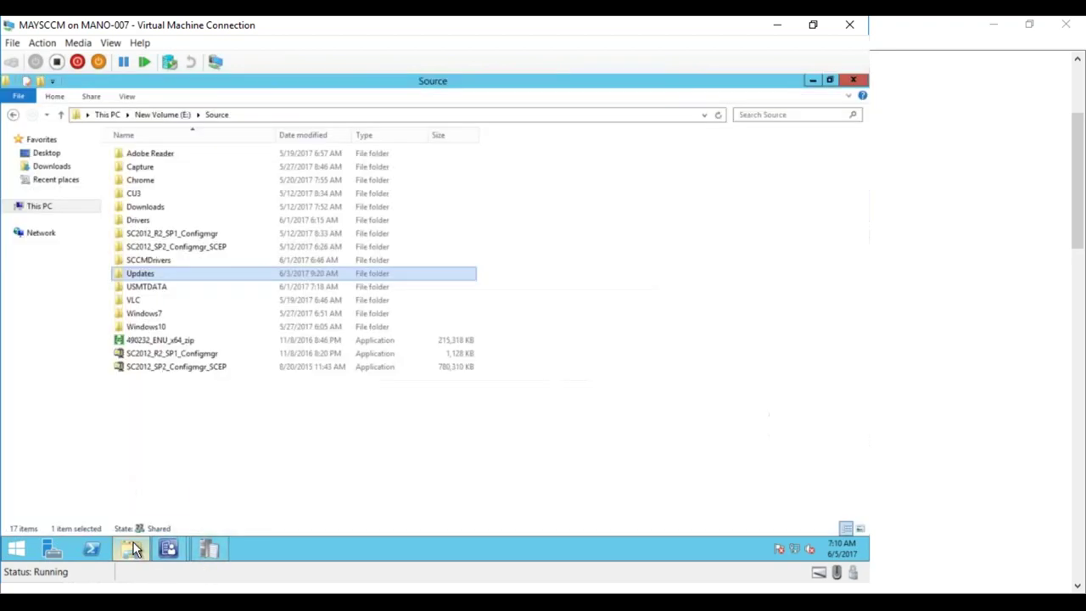
- Create a new folder named MAy17 inside E:\Source
{"action": "right_click", "coordinate": [179, 417]}
{"action": "mouse_move", "coordinate": [155, 383]}
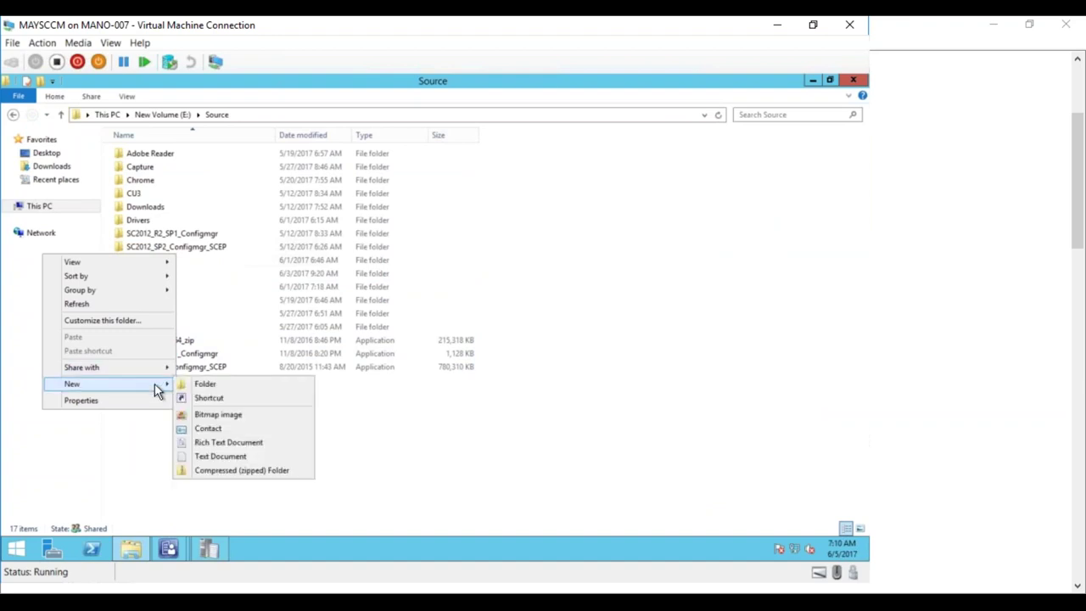
{"action": "left_click", "coordinate": [198, 386]}
{"action": "type", "text": "M"}
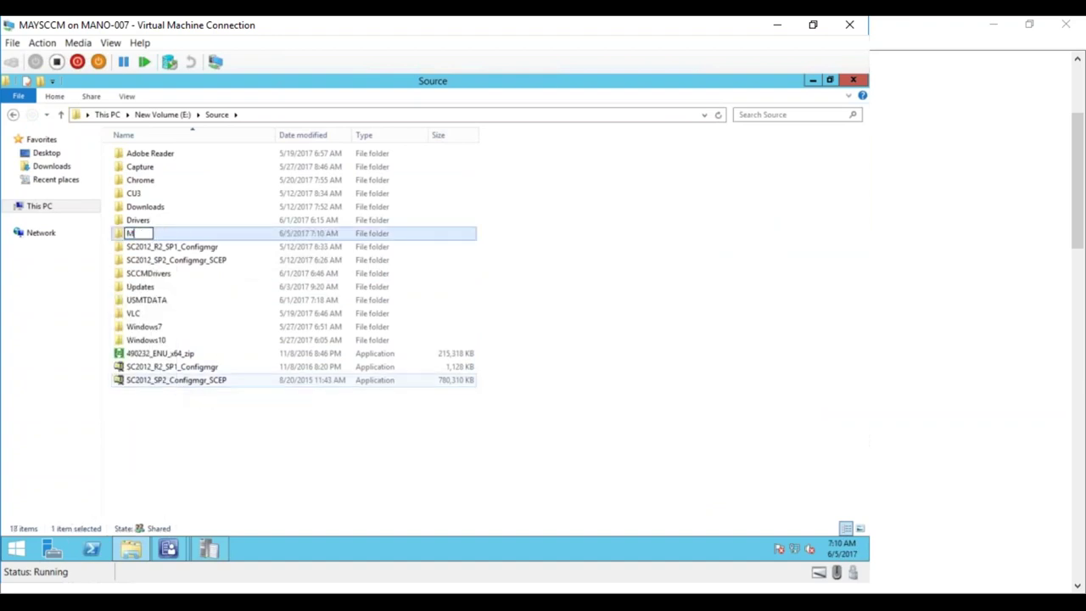
{"action": "type", "text": "Ay17"}
{"action": "left_click", "coordinate": [197, 425]}
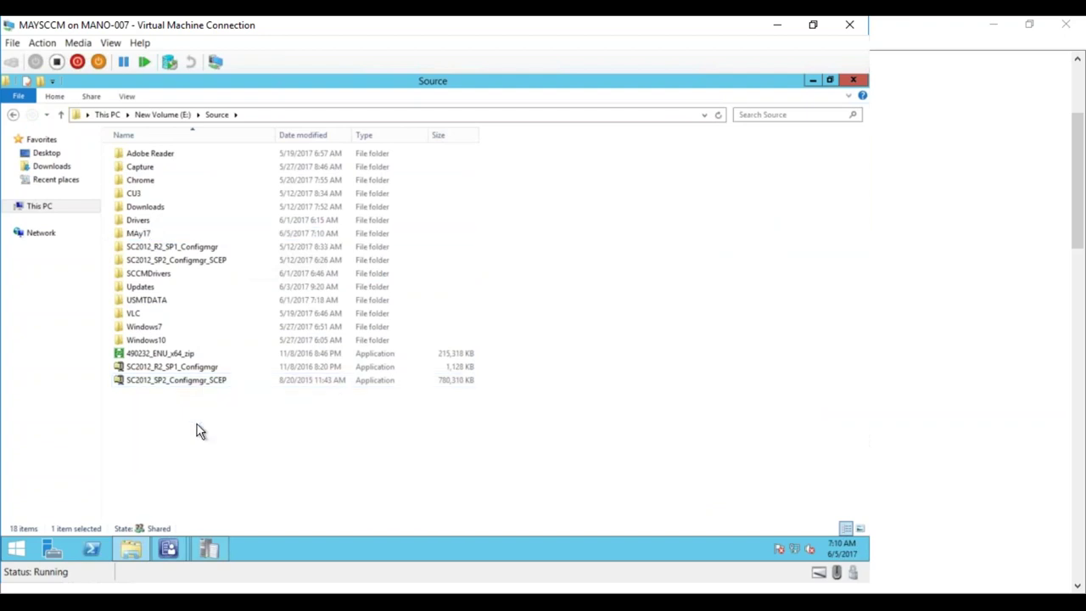
- Point the package source to \\MAYSCCM\Source\May17 and highlight the 'Distribute it to DP' step in the notes
{"action": "left_click", "coordinate": [131, 549]}
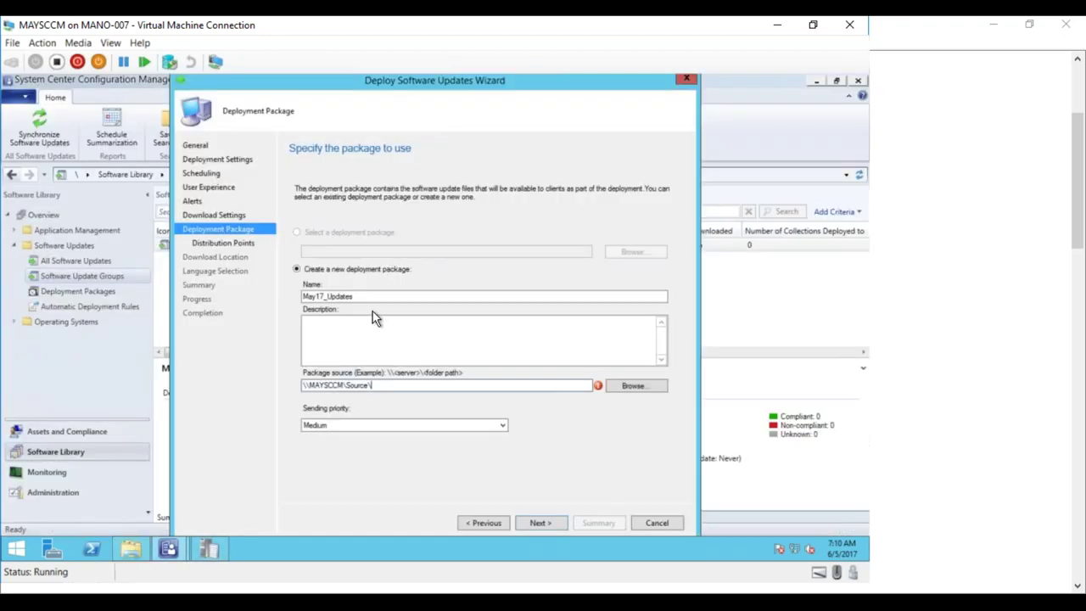
{"action": "type", "text": "May17"}
{"action": "left_click", "coordinate": [546, 523]}
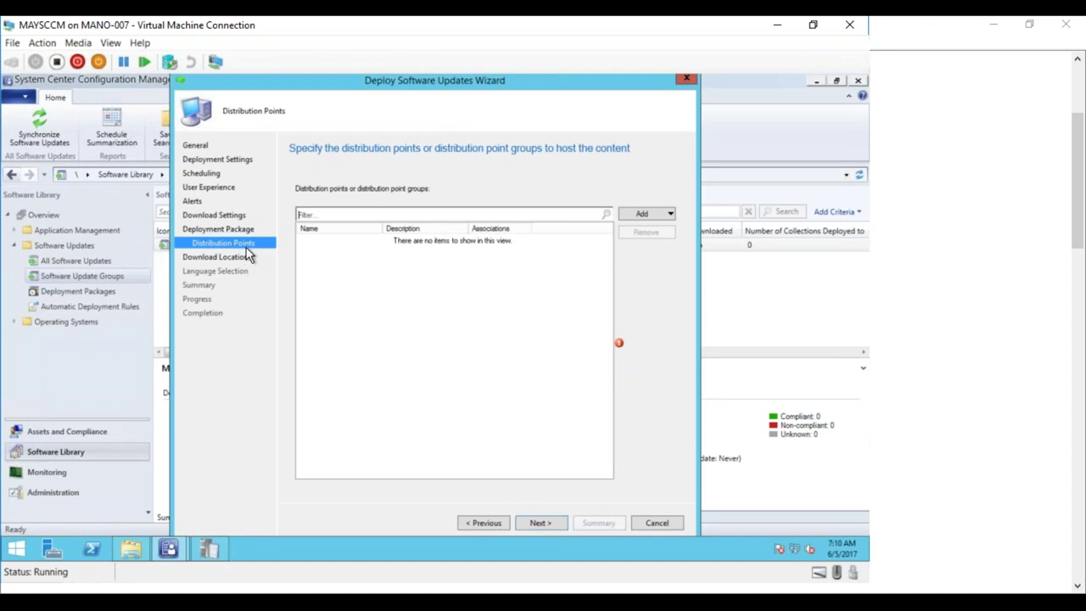
{"action": "key", "text": "alt+Tab"}
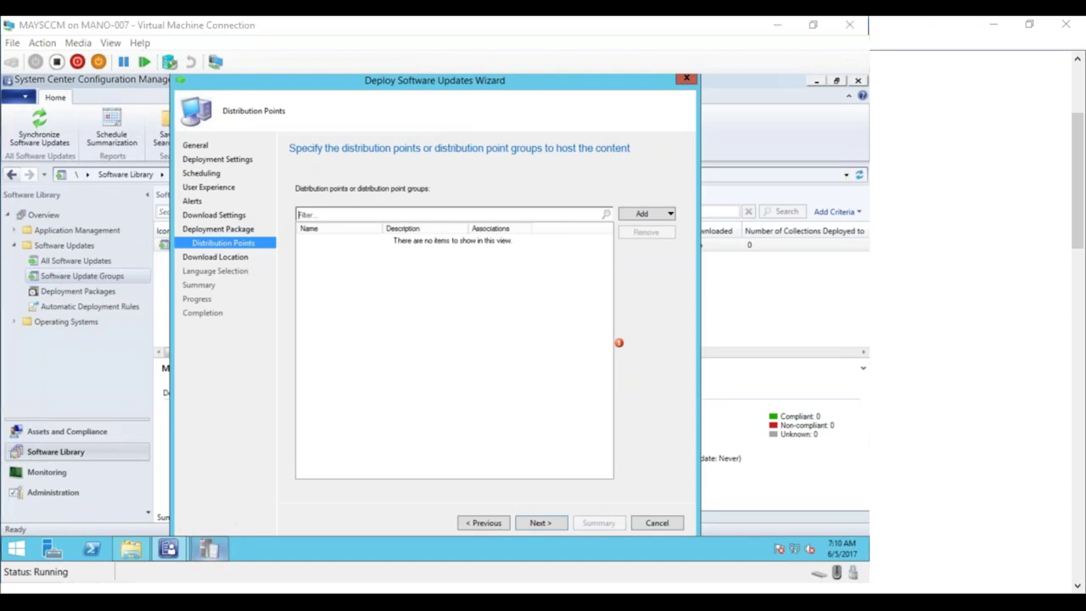
{"action": "left_click_drag", "start_coordinate": [245, 179], "coordinate": [95, 179]}
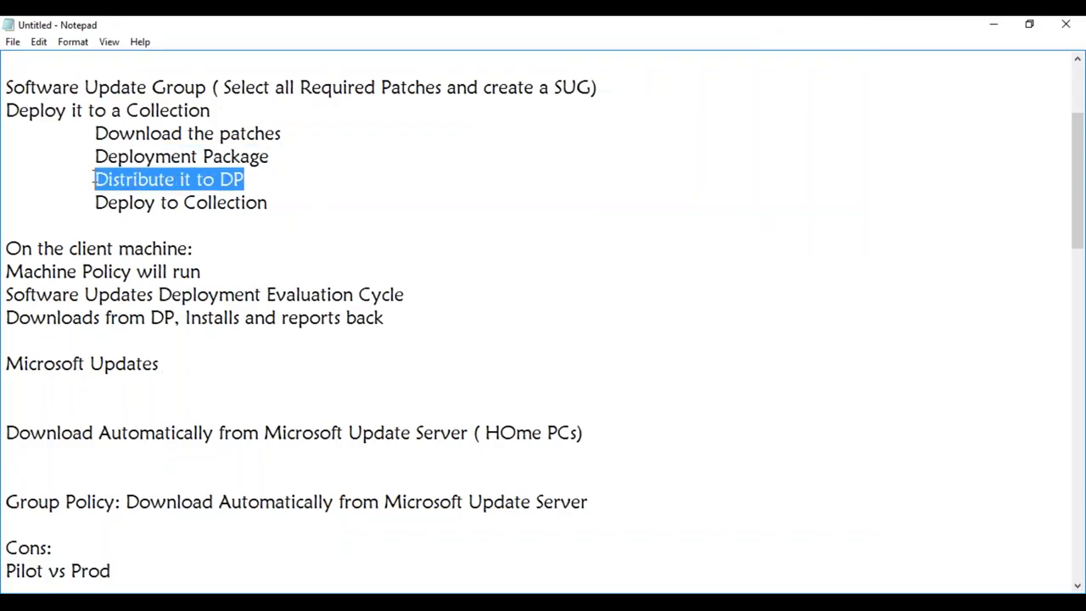
{"action": "left_click", "coordinate": [994, 23]}
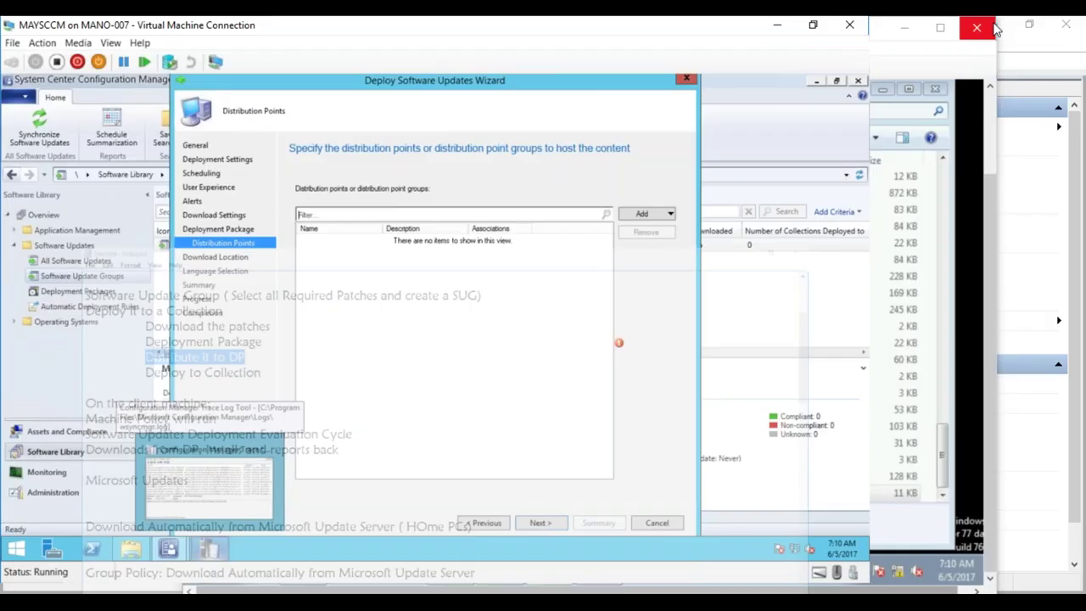
- Add MAYSCCM.MAYLAB.COM as the distribution point and keep downloading updates from the Internet
{"action": "left_click", "coordinate": [649, 219]}
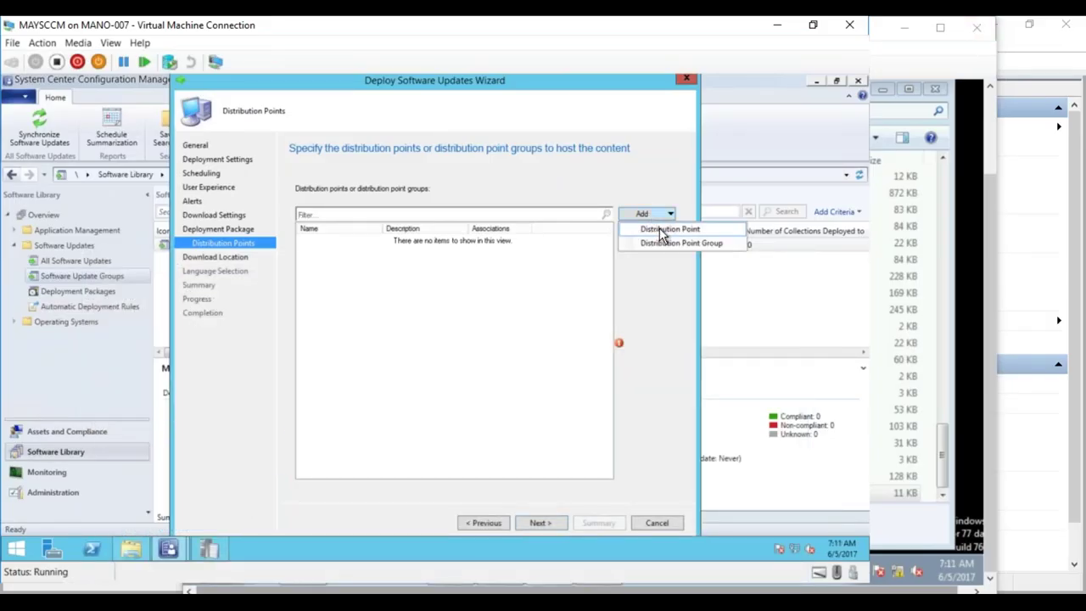
{"action": "left_click", "coordinate": [659, 227]}
{"action": "left_click", "coordinate": [294, 288]}
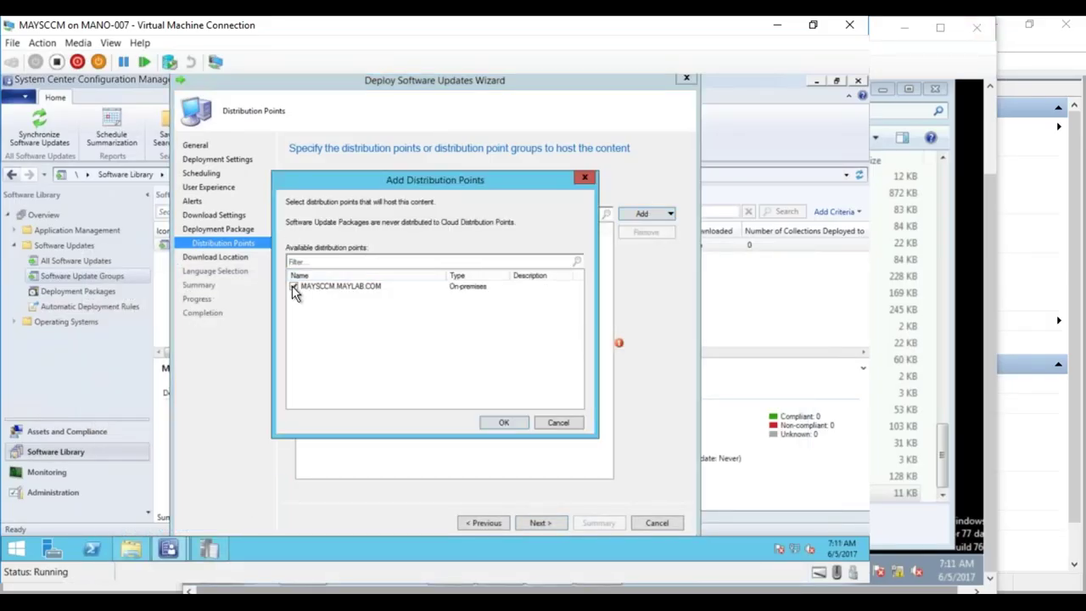
{"action": "left_click", "coordinate": [505, 421]}
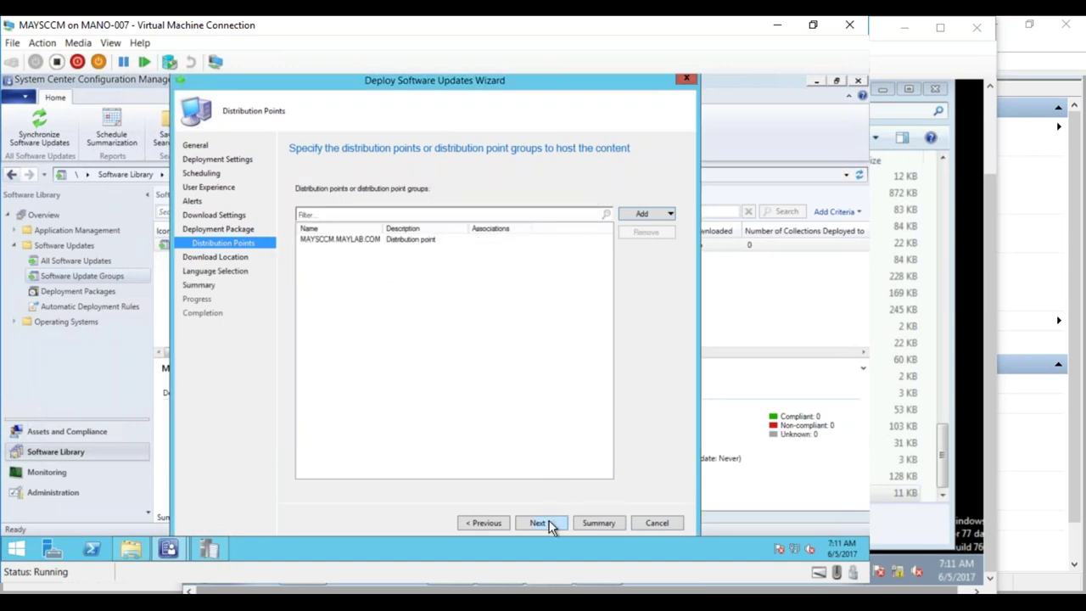
{"action": "left_click", "coordinate": [549, 523]}
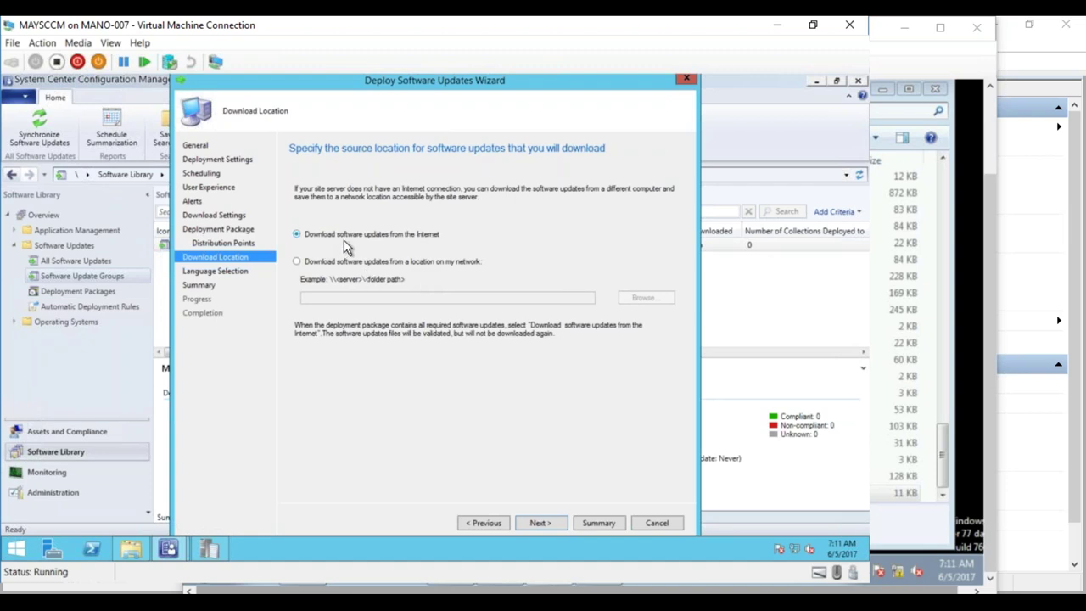
{"action": "left_click", "coordinate": [541, 523]}
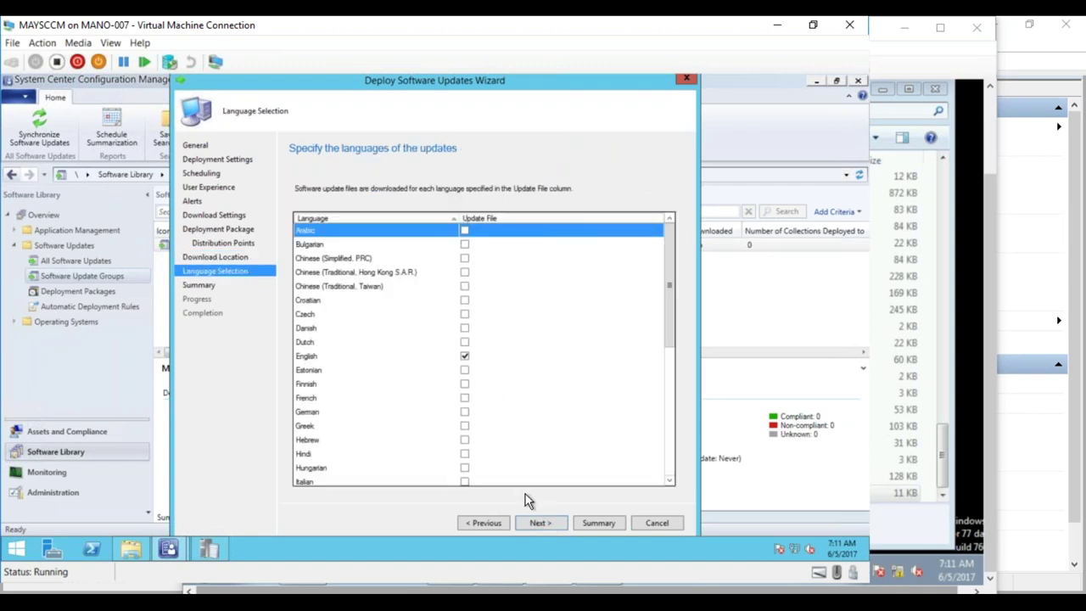
- Keep English, review the deployment name and distribution point on the Summary, and start deploying
{"action": "left_click", "coordinate": [539, 522]}
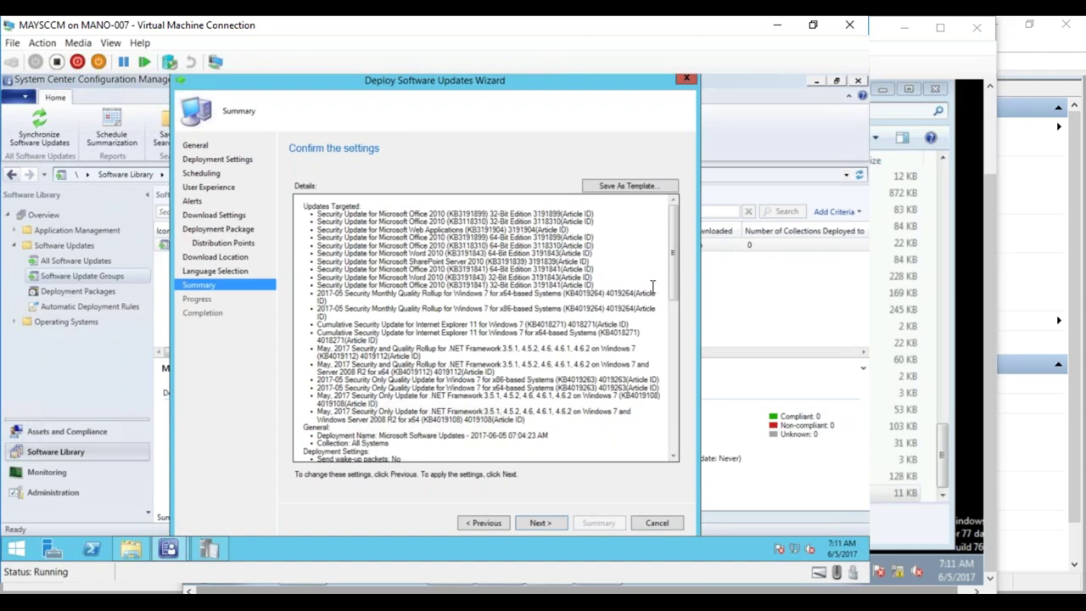
{"action": "scroll", "coordinate": [667, 319], "scroll_direction": "down", "scroll_amount": 5}
{"action": "mouse_move", "coordinate": [323, 299]}
{"action": "left_mouse_down"}
{"action": "mouse_move", "coordinate": [413, 299]}
{"action": "mouse_move", "coordinate": [323, 307]}
{"action": "left_mouse_up"}
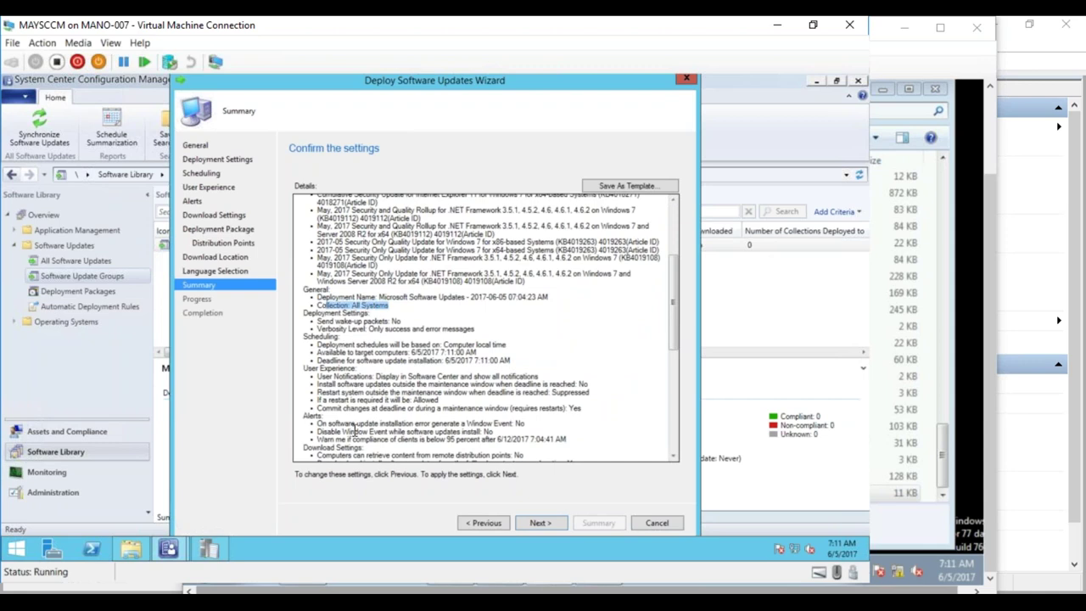
{"action": "left_click_drag", "start_coordinate": [673, 301], "coordinate": [668, 359]}
{"action": "left_click_drag", "start_coordinate": [370, 319], "coordinate": [315, 315]}
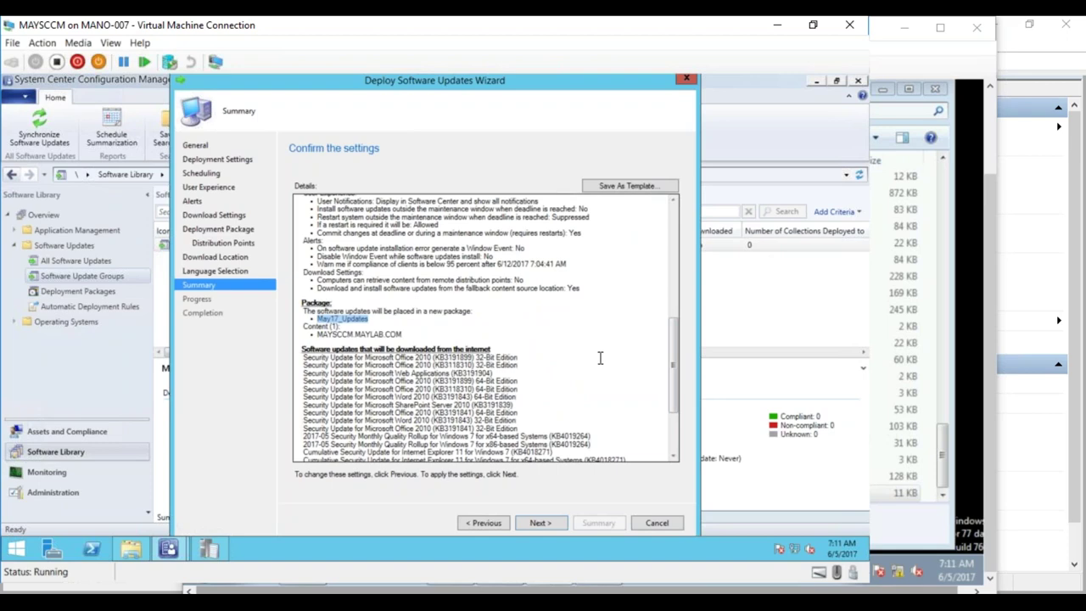
{"action": "mouse_move", "coordinate": [675, 364]}
{"action": "left_mouse_down"}
{"action": "mouse_move", "coordinate": [670, 424]}
{"action": "mouse_move", "coordinate": [665, 363]}
{"action": "left_mouse_up"}
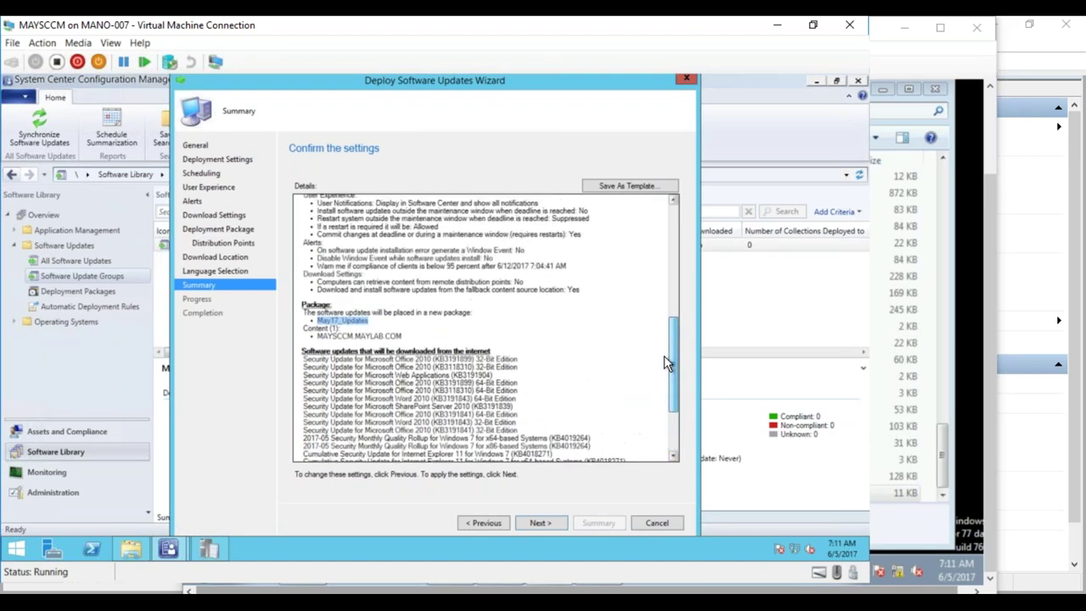
{"action": "left_click", "coordinate": [358, 340]}
{"action": "double_click", "coordinate": [358, 336]}
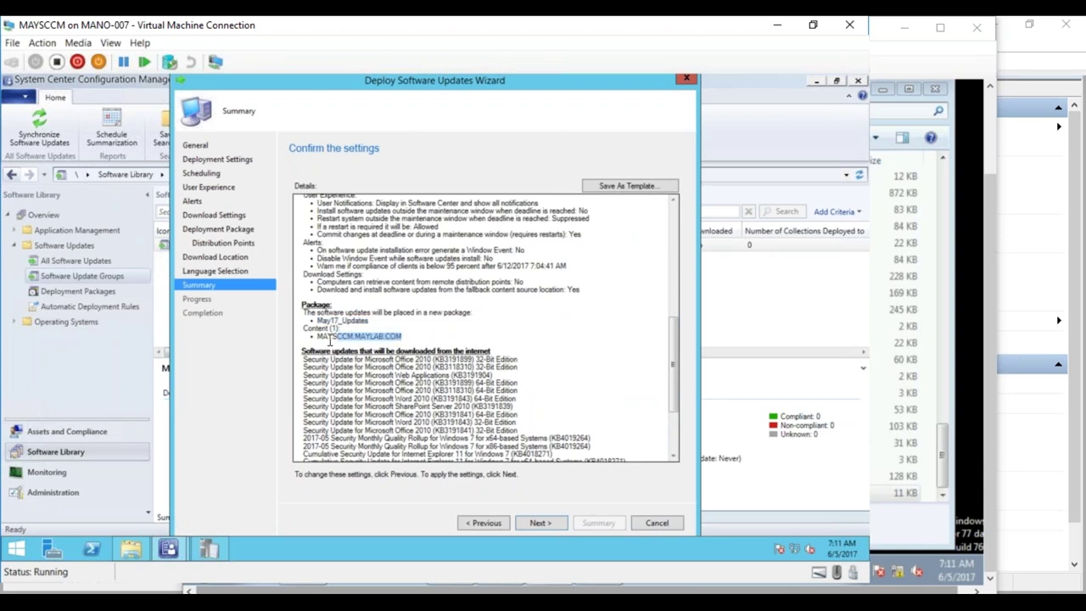
{"action": "left_click", "coordinate": [540, 523]}
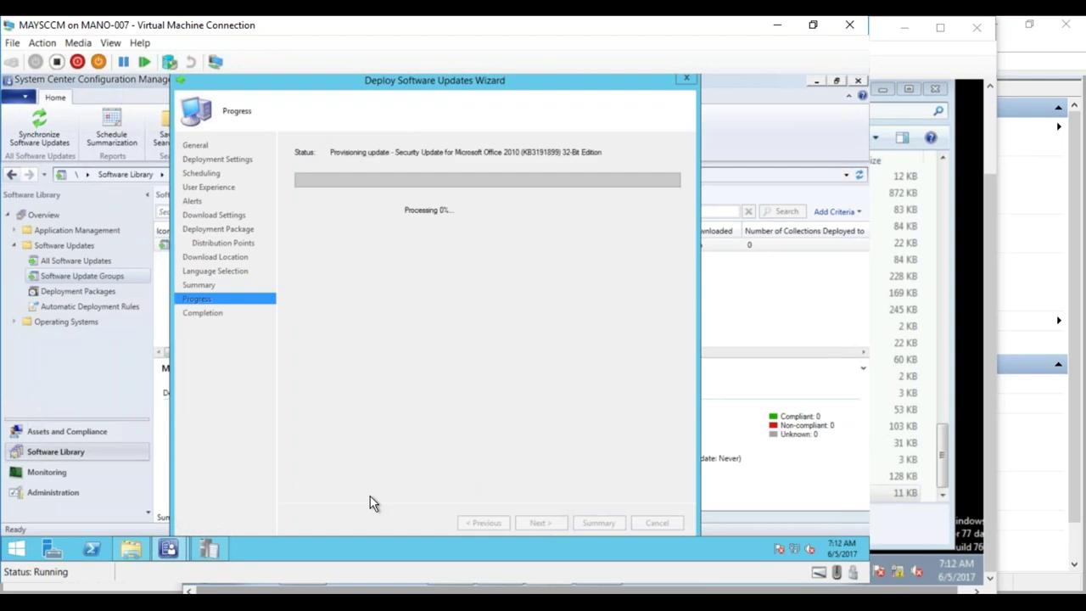
- Bring the E:\Source Explorer window forward while the wizard provisions updates
{"action": "left_click", "coordinate": [134, 549]}
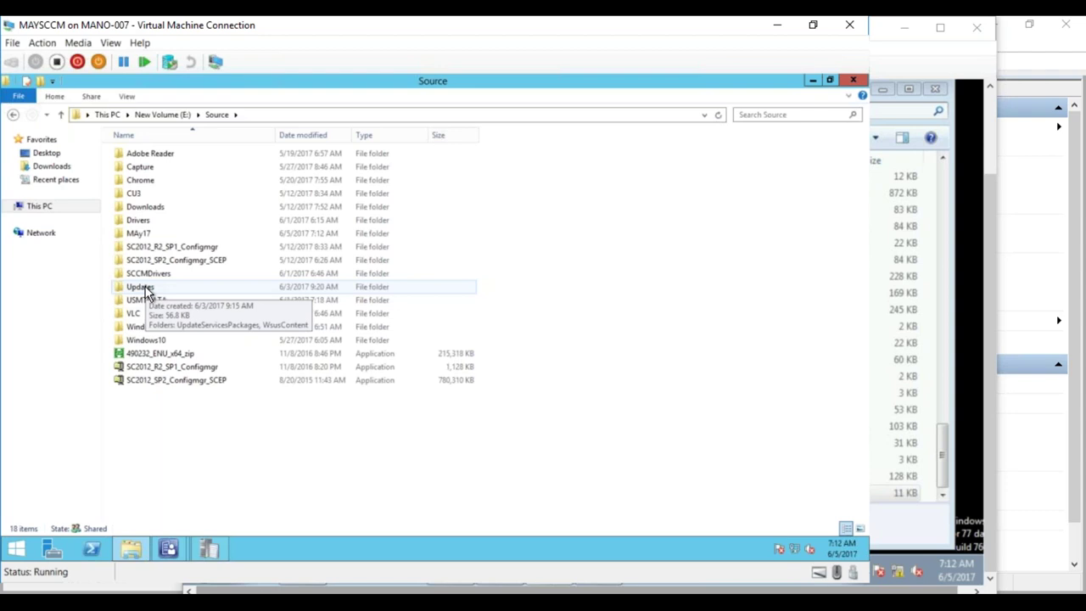
- Open MAy17, check the downloaded update folders' combined size, and refresh the listing
{"action": "double_click", "coordinate": [146, 234]}
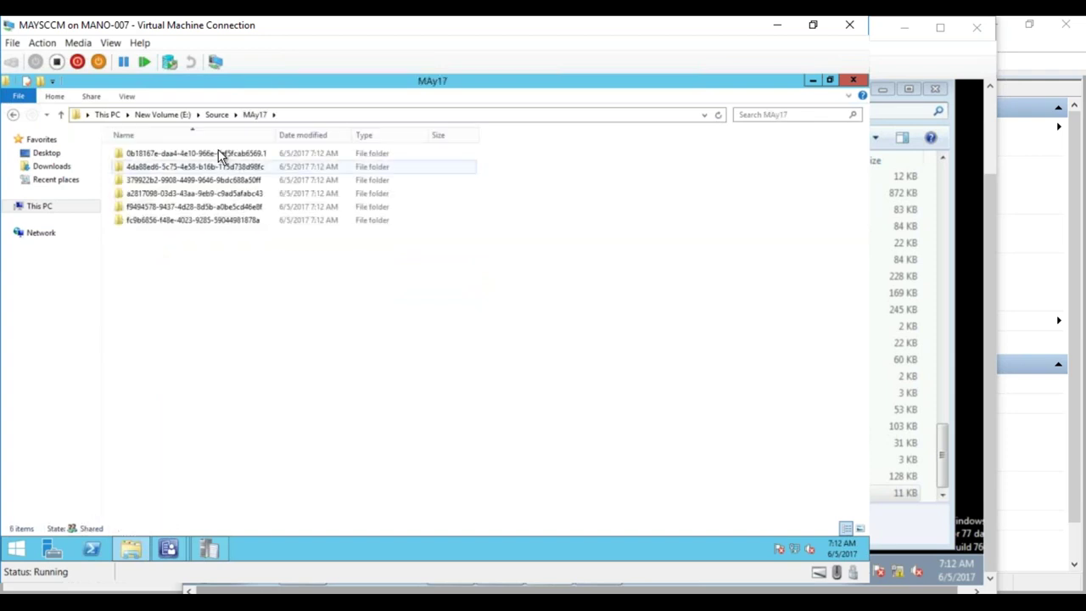
{"action": "left_click_drag", "start_coordinate": [310, 271], "coordinate": [170, 153]}
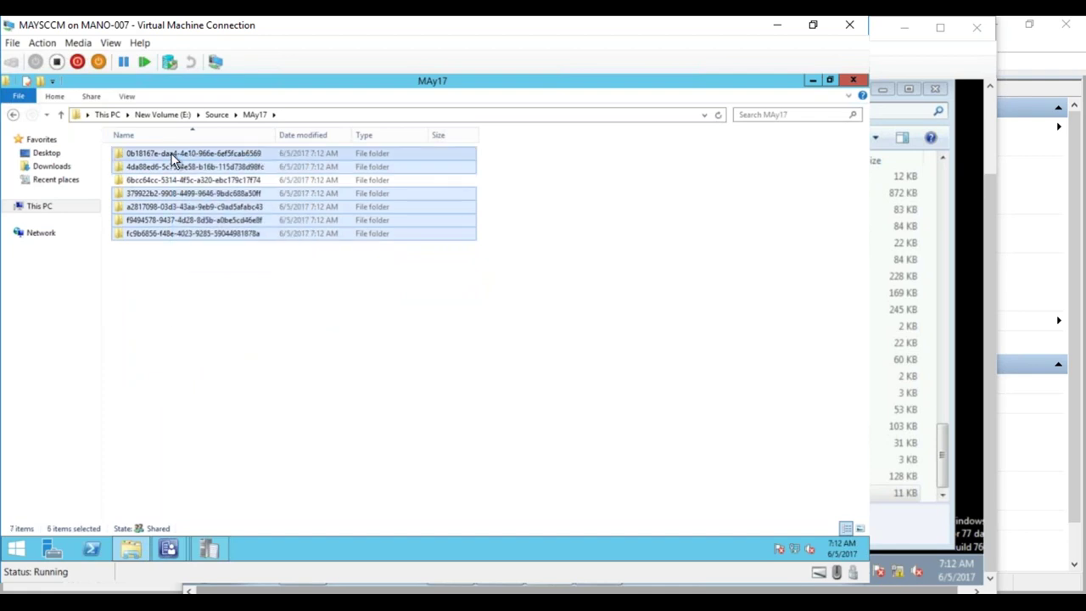
{"action": "right_click", "coordinate": [170, 152]}
{"action": "left_click", "coordinate": [99, 316]}
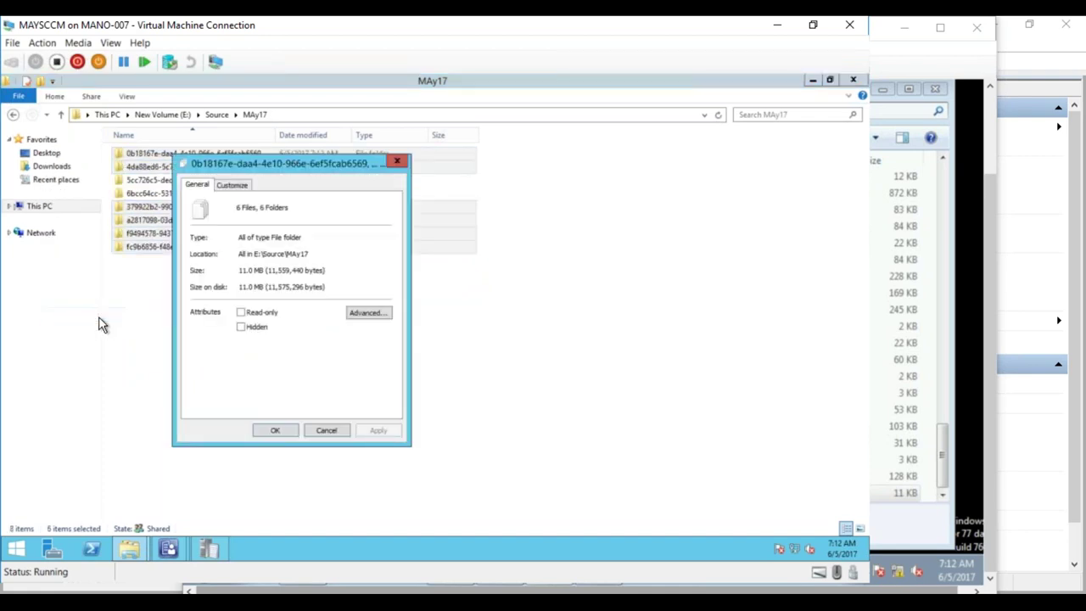
{"action": "left_click", "coordinate": [326, 430]}
{"action": "right_click", "coordinate": [296, 334]}
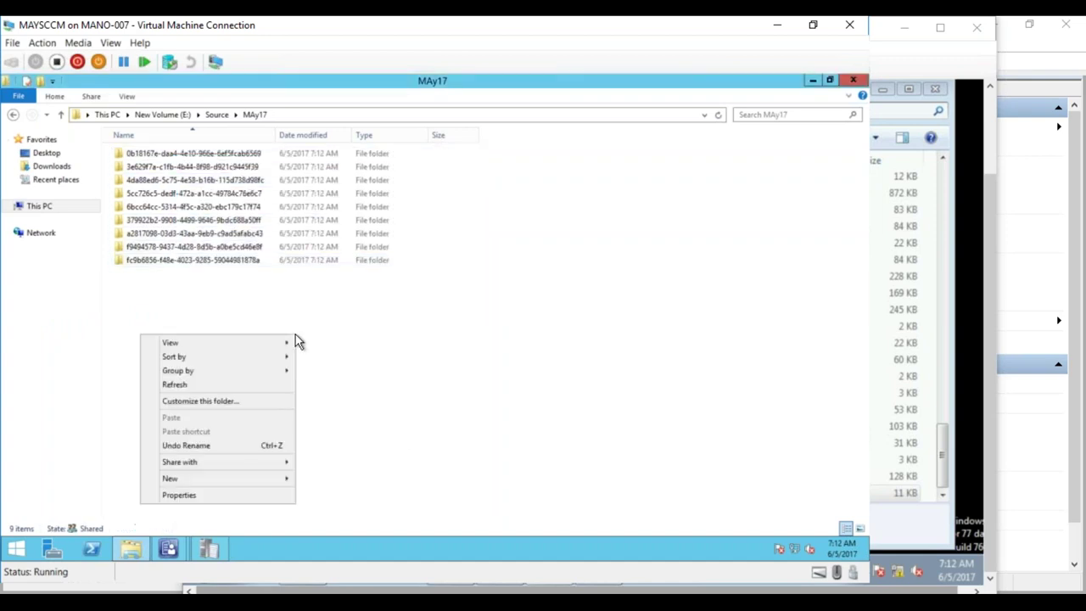
{"action": "left_click", "coordinate": [257, 385]}
{"action": "right_click", "coordinate": [301, 381]}
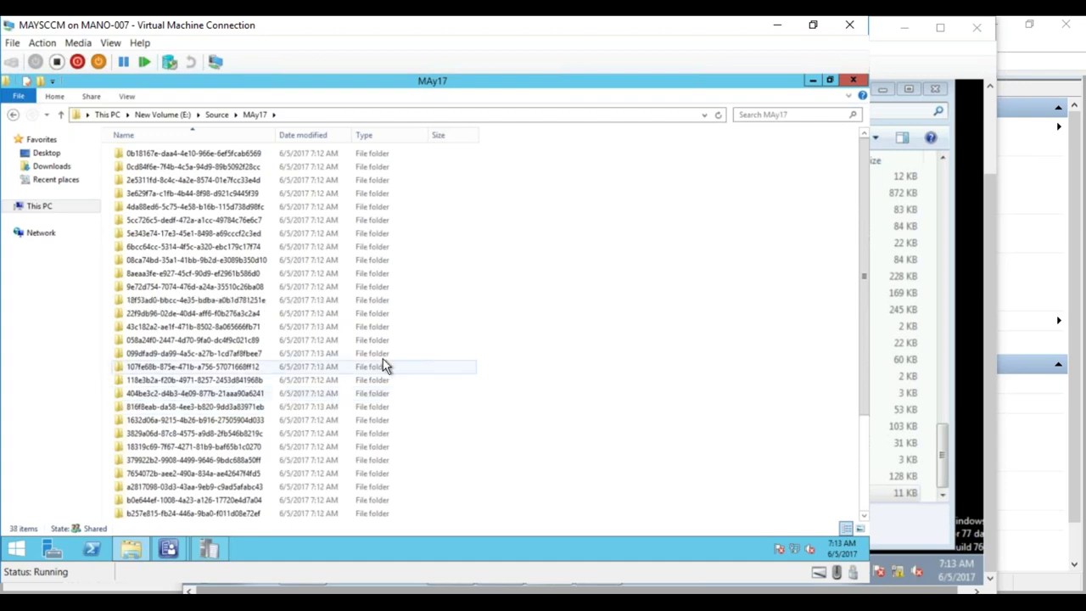
{"action": "right_click", "coordinate": [577, 337]}
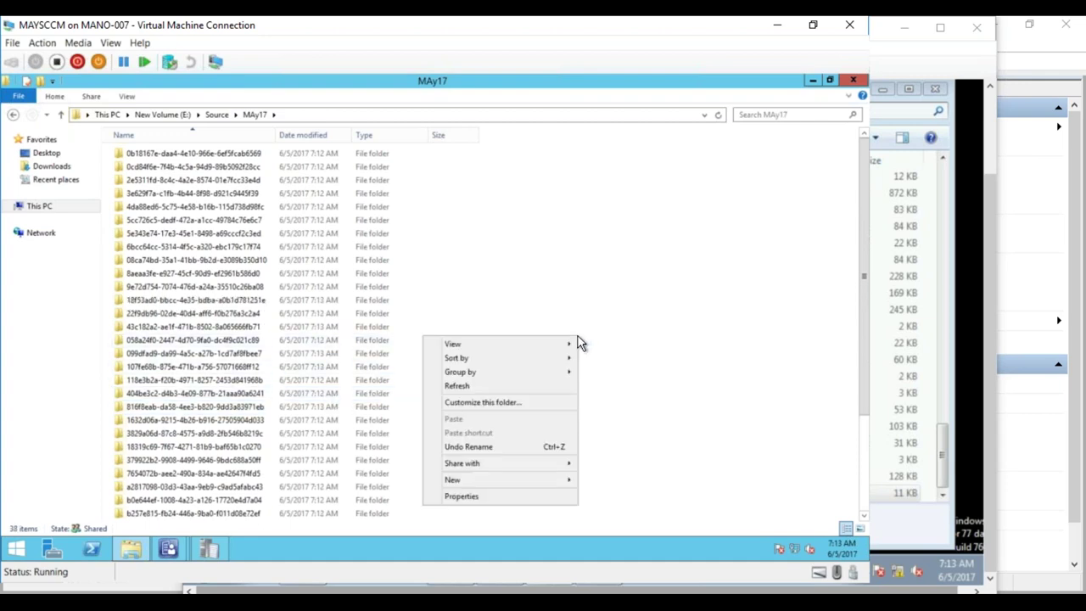
{"action": "left_click", "coordinate": [539, 388]}
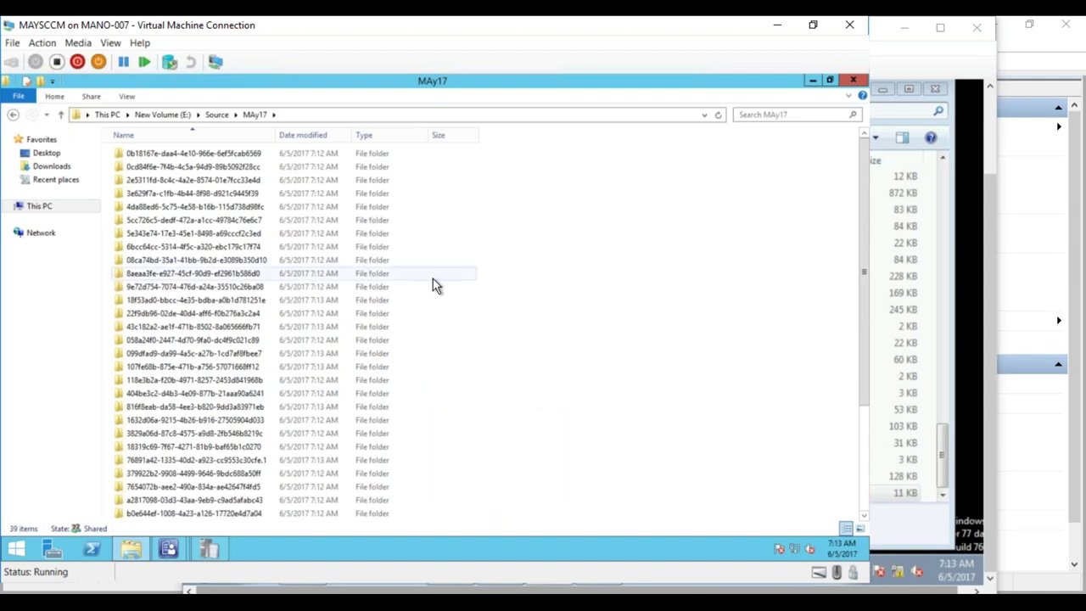
- Check the MAy17 folder's size from Source, then return to the deployment wizard
{"action": "left_click", "coordinate": [216, 113]}
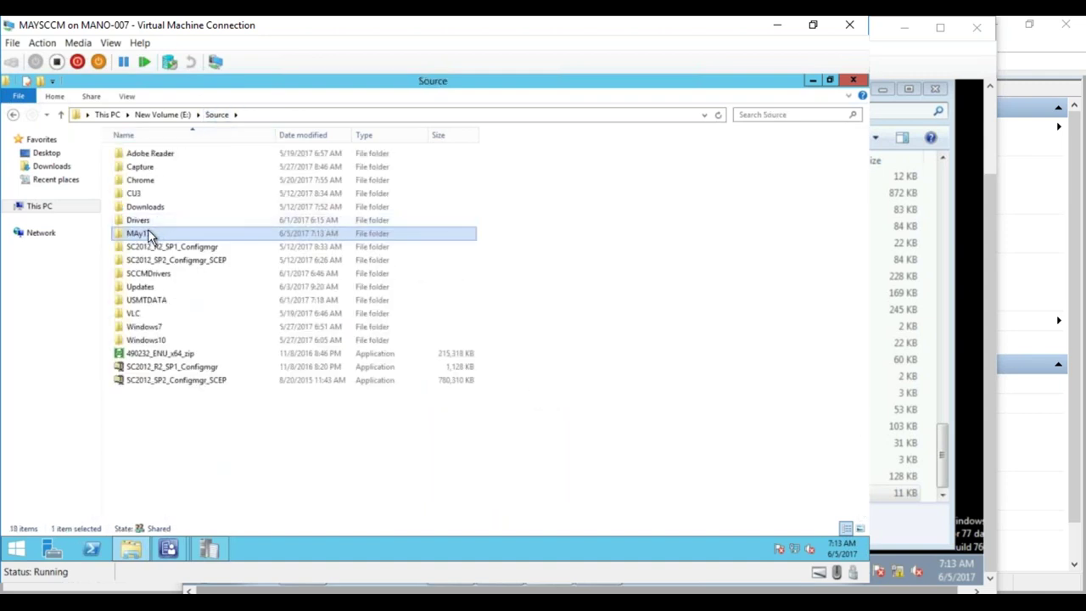
{"action": "right_click", "coordinate": [147, 232]}
{"action": "left_click", "coordinate": [89, 421]}
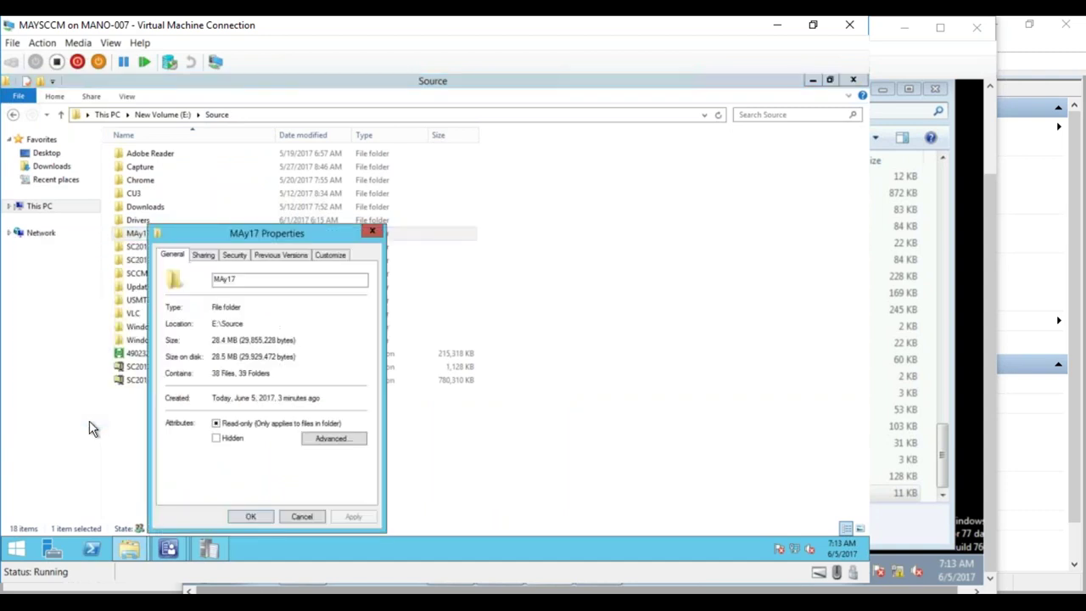
{"action": "left_click", "coordinate": [303, 516]}
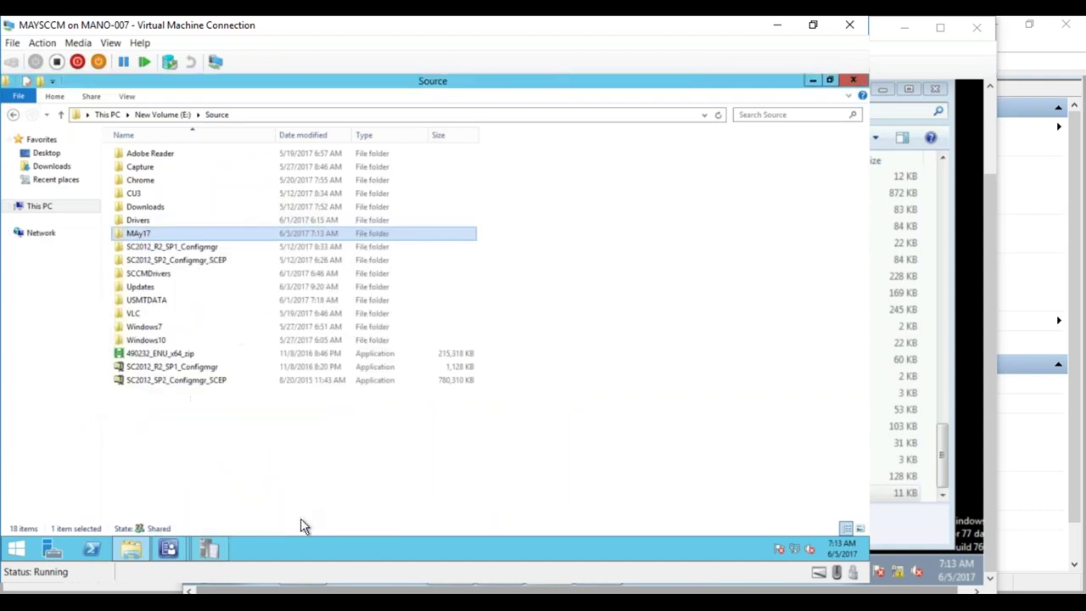
{"action": "mouse_move", "coordinate": [178, 548]}
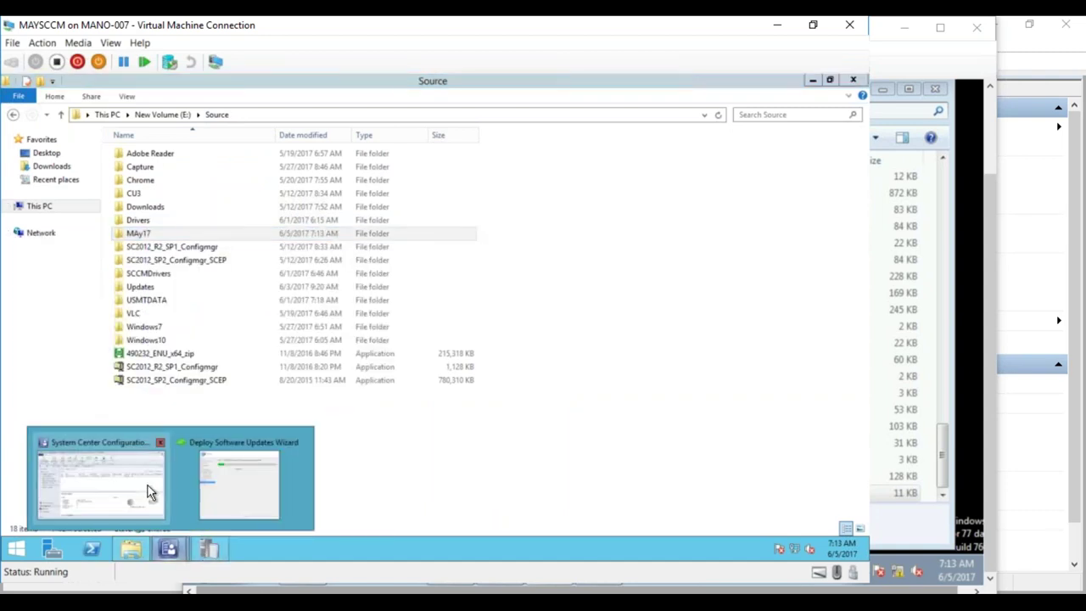
{"action": "mouse_move", "coordinate": [145, 488]}
{"action": "left_click", "coordinate": [234, 490]}
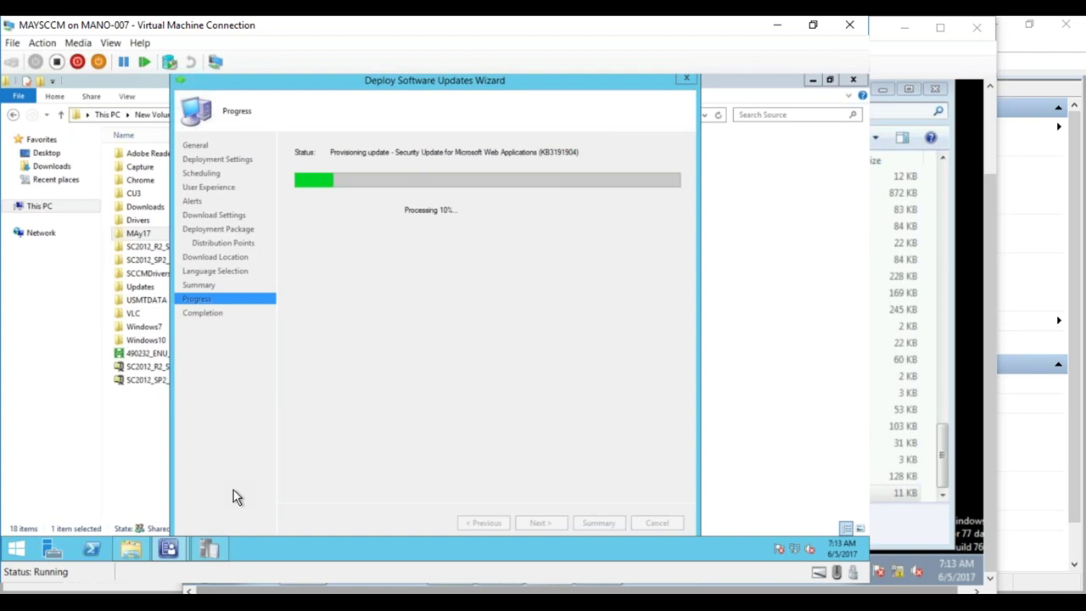
- Open MAy17 in Explorer, refresh its listing twice to see new downloads, then minimize Explorer
{"action": "left_click", "coordinate": [128, 557]}
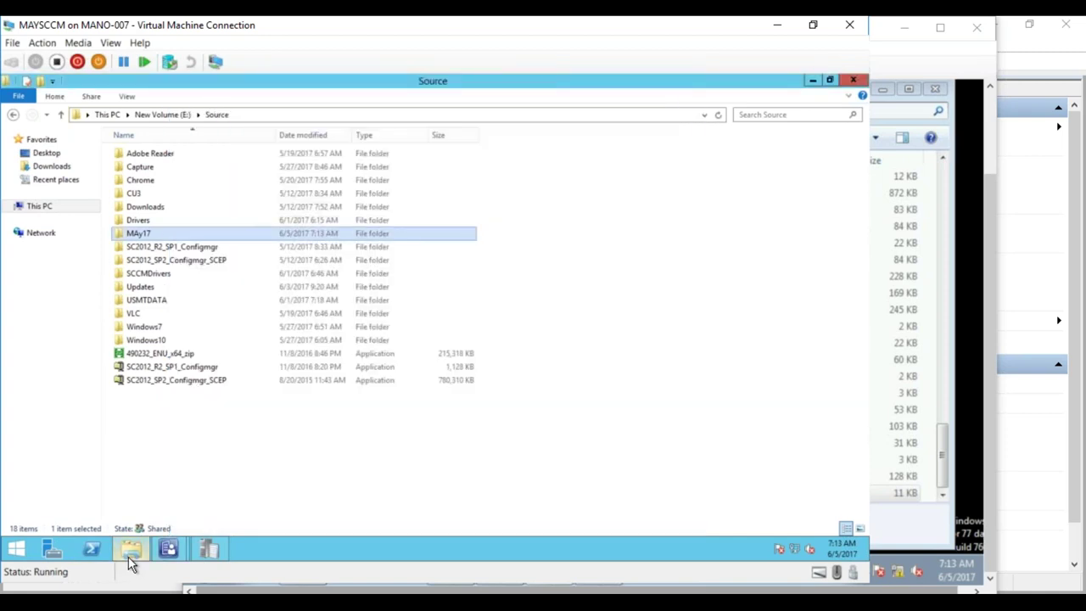
{"action": "double_click", "coordinate": [163, 234]}
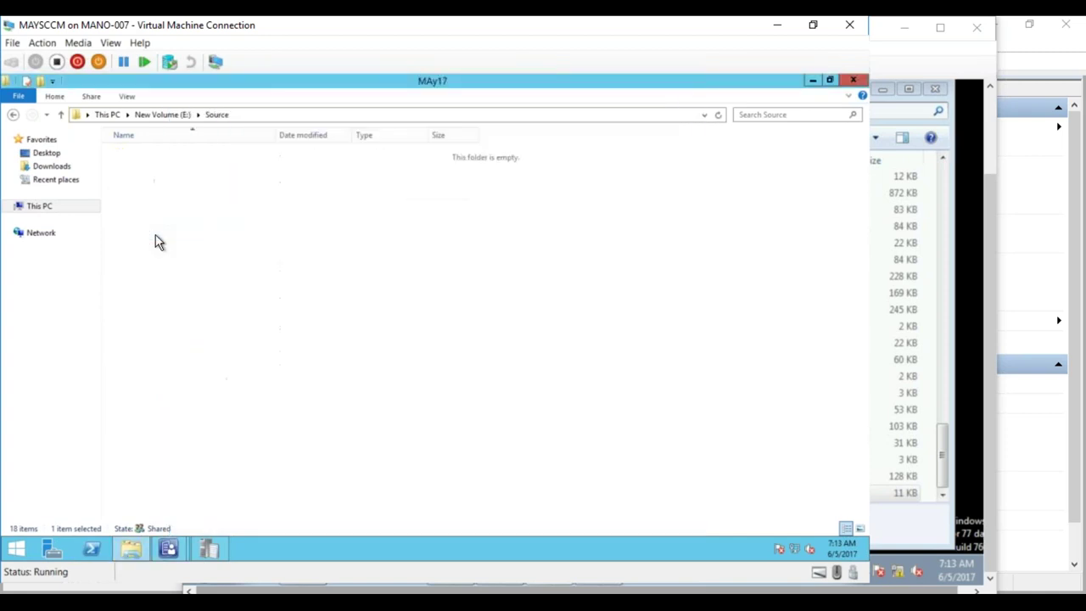
{"action": "right_click", "coordinate": [592, 299]}
{"action": "left_click", "coordinate": [577, 324]}
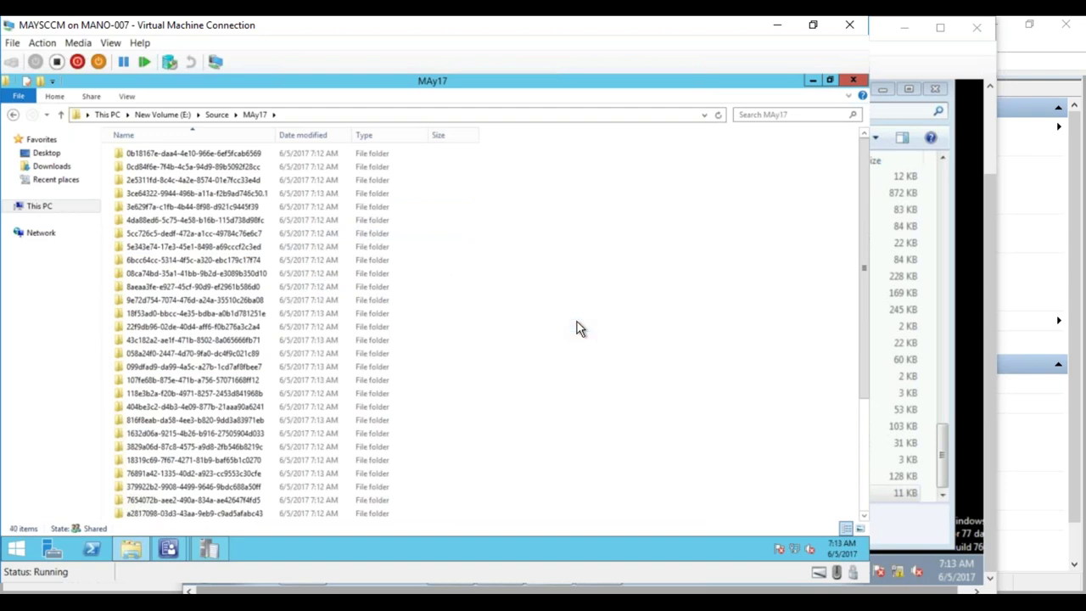
{"action": "right_click", "coordinate": [636, 218]}
{"action": "left_click", "coordinate": [606, 264]}
{"action": "left_click", "coordinate": [810, 81]}
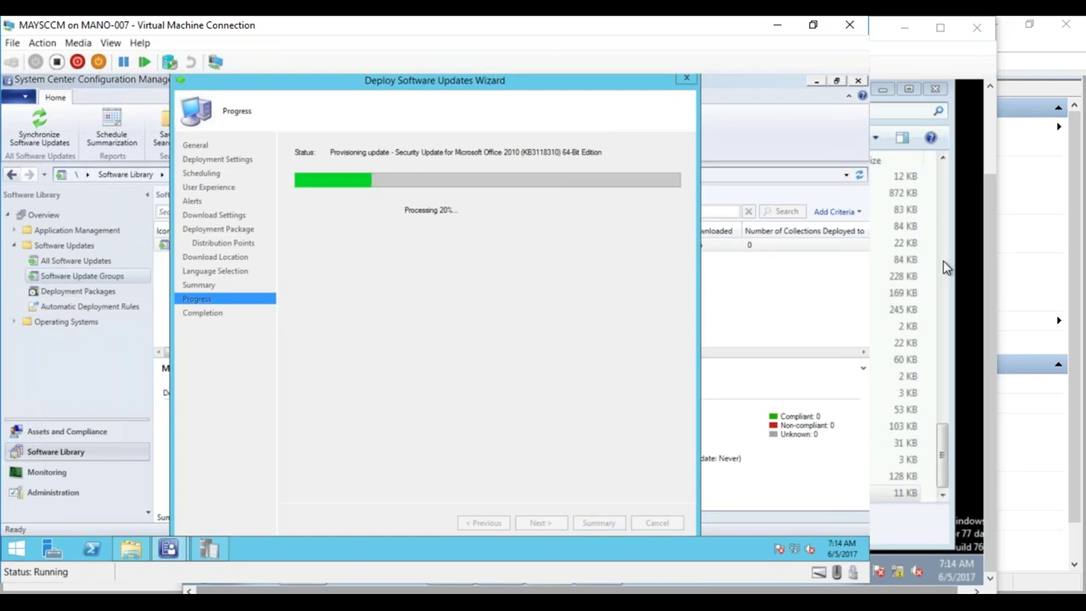
- On the test client VM, close the ScanAgent and WUAHandler CMTrace logs
{"action": "mouse_move", "coordinate": [211, 547]}
{"action": "left_click", "coordinate": [250, 530]}
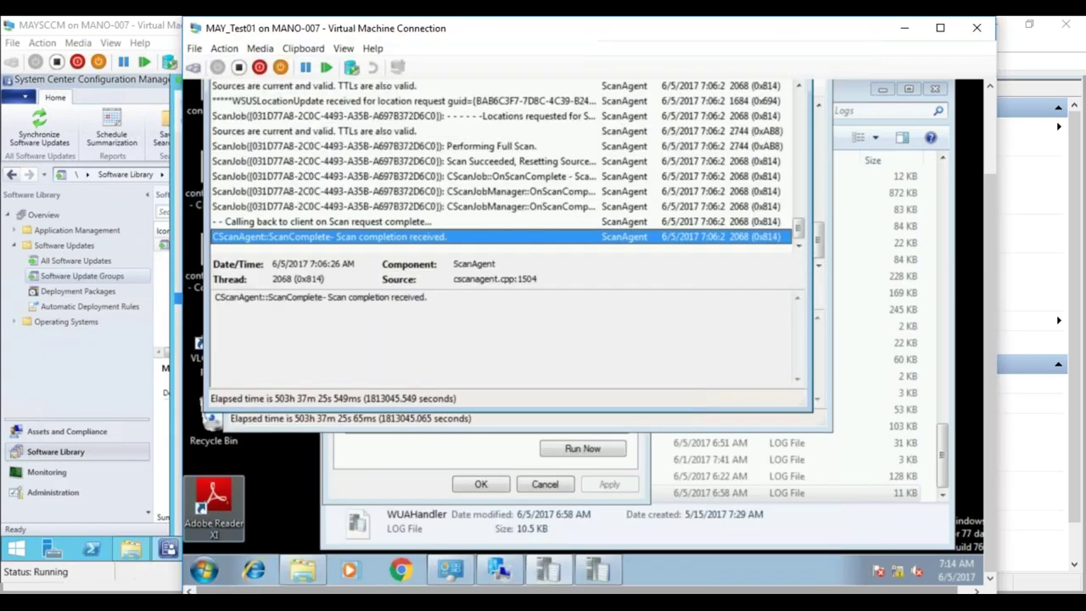
{"action": "left_click_drag", "start_coordinate": [986, 262], "coordinate": [970, 160]}
{"action": "left_click", "coordinate": [795, 116]}
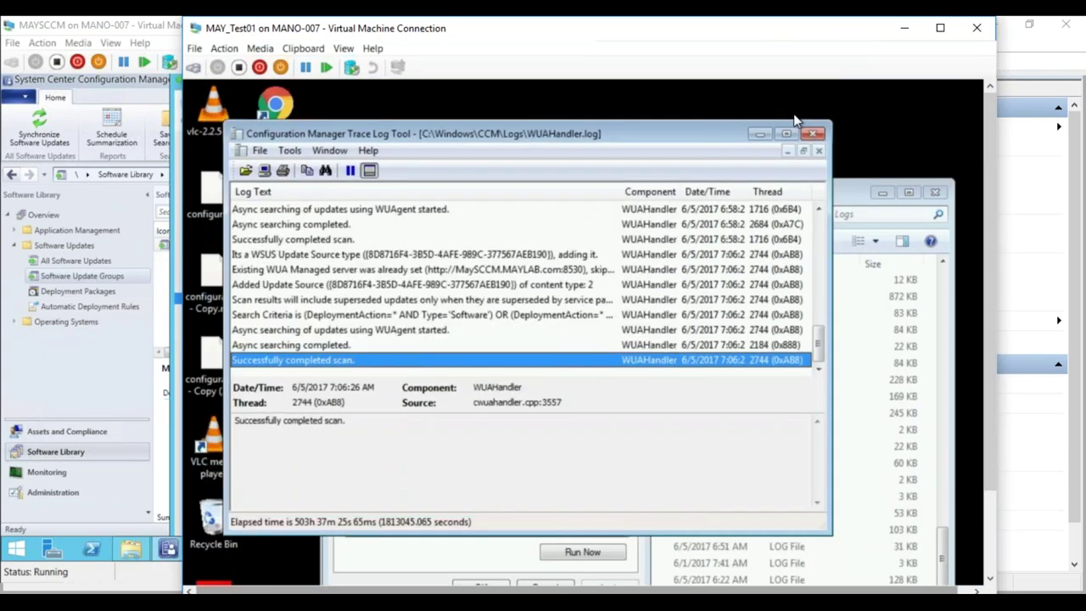
{"action": "left_click", "coordinate": [814, 135]}
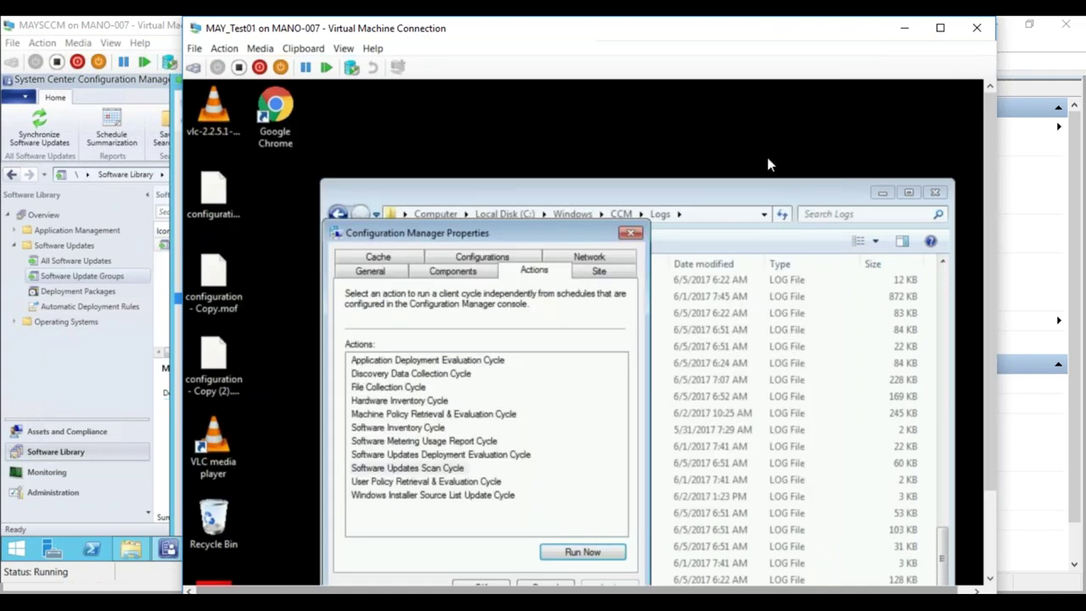
{"action": "left_click_drag", "start_coordinate": [986, 261], "coordinate": [987, 365]}
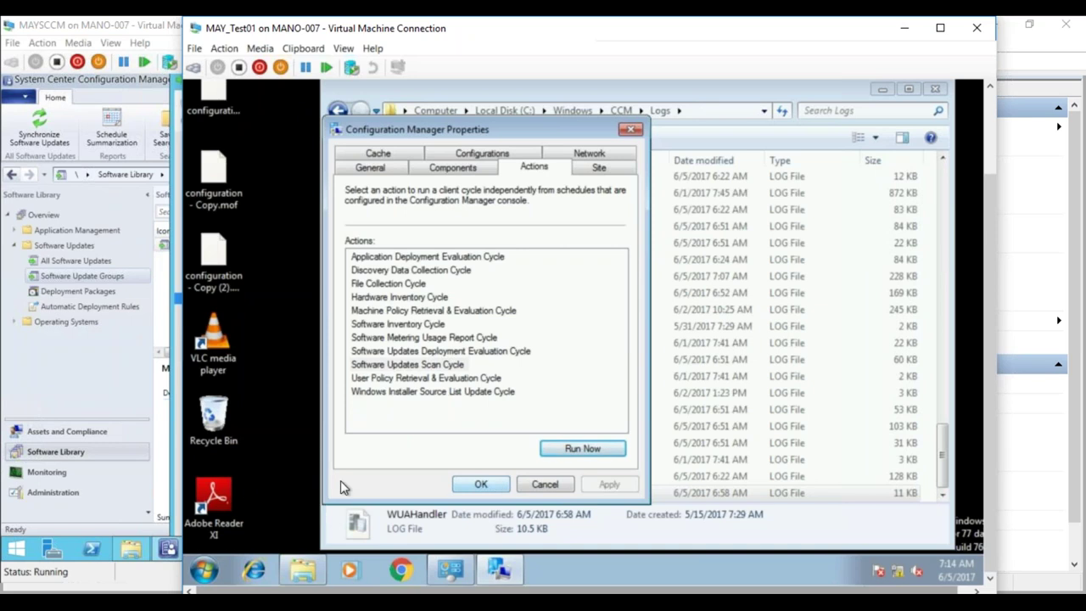
- Confirm Software Center has no available software yet, then return to the MAYSCCM deployment wizard at 30%
{"action": "left_click", "coordinate": [204, 570]}
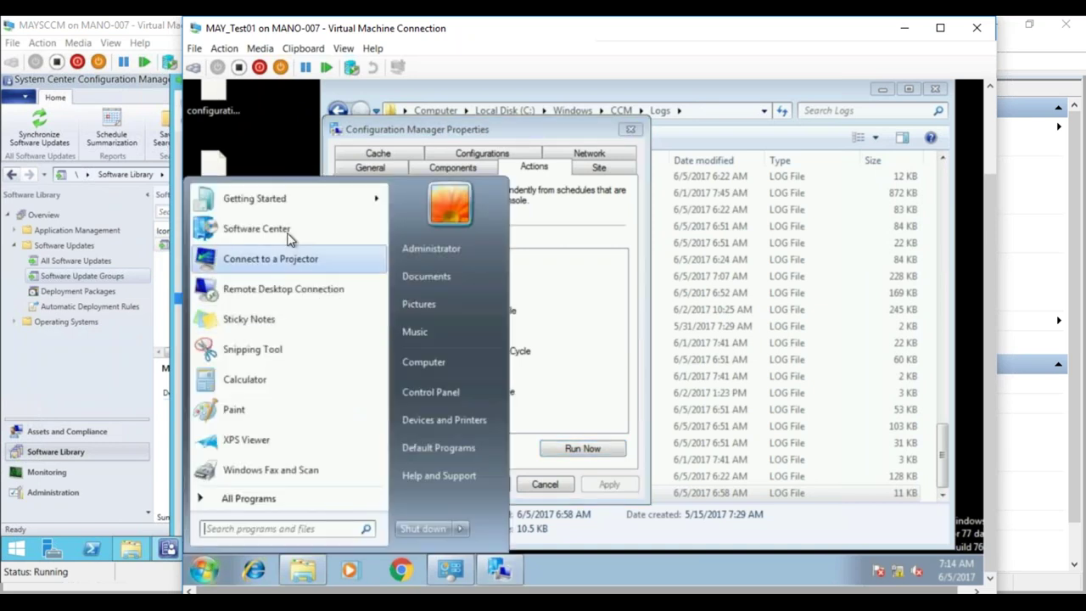
{"action": "left_click", "coordinate": [257, 229]}
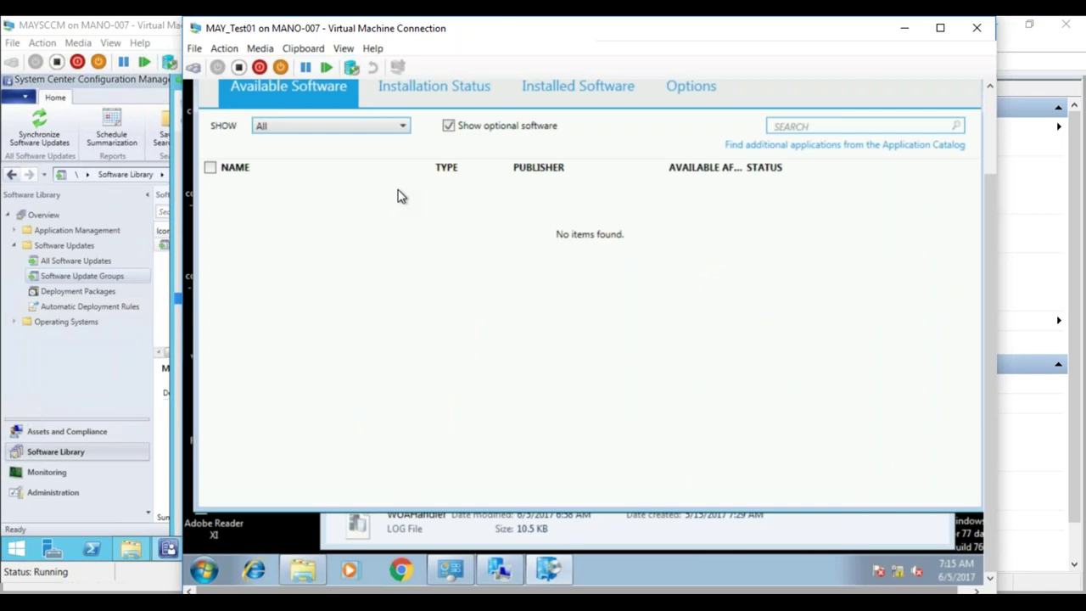
{"action": "left_click", "coordinate": [437, 89]}
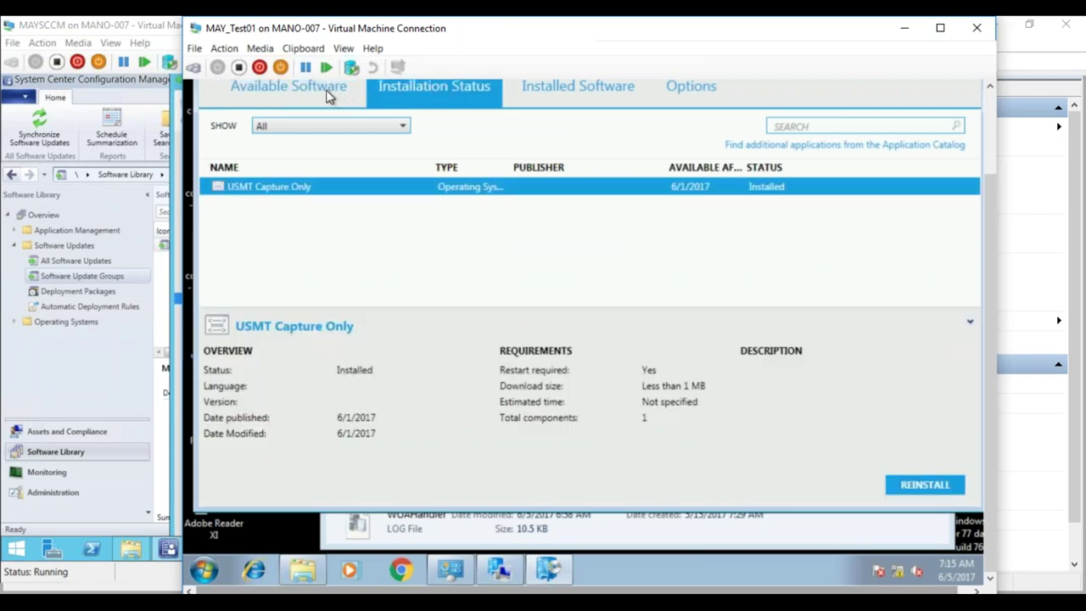
{"action": "left_click", "coordinate": [329, 93]}
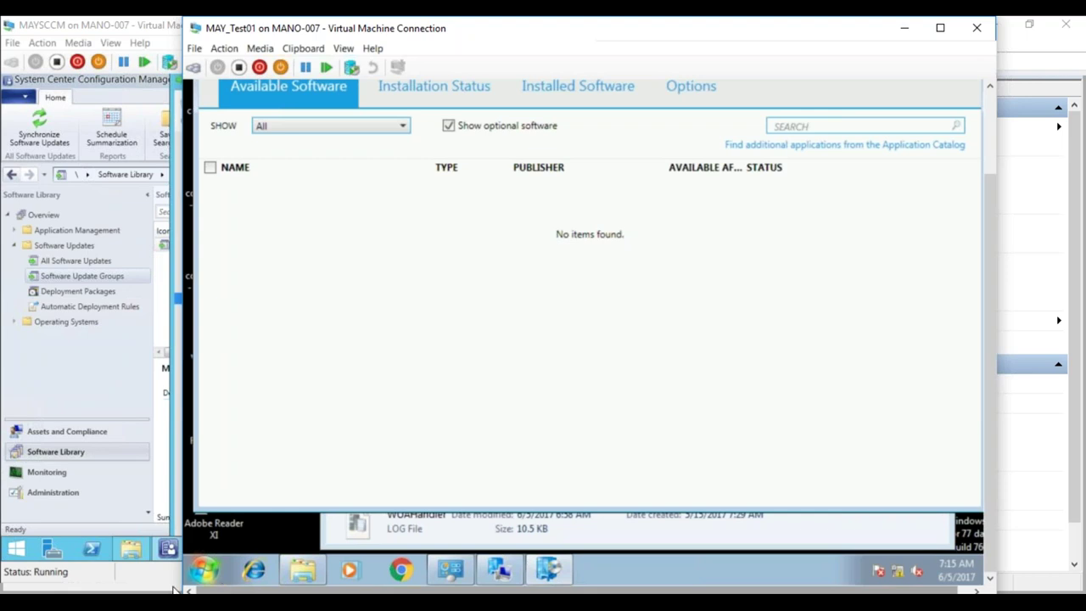
{"action": "left_click", "coordinate": [167, 549]}
{"action": "left_click", "coordinate": [227, 512]}
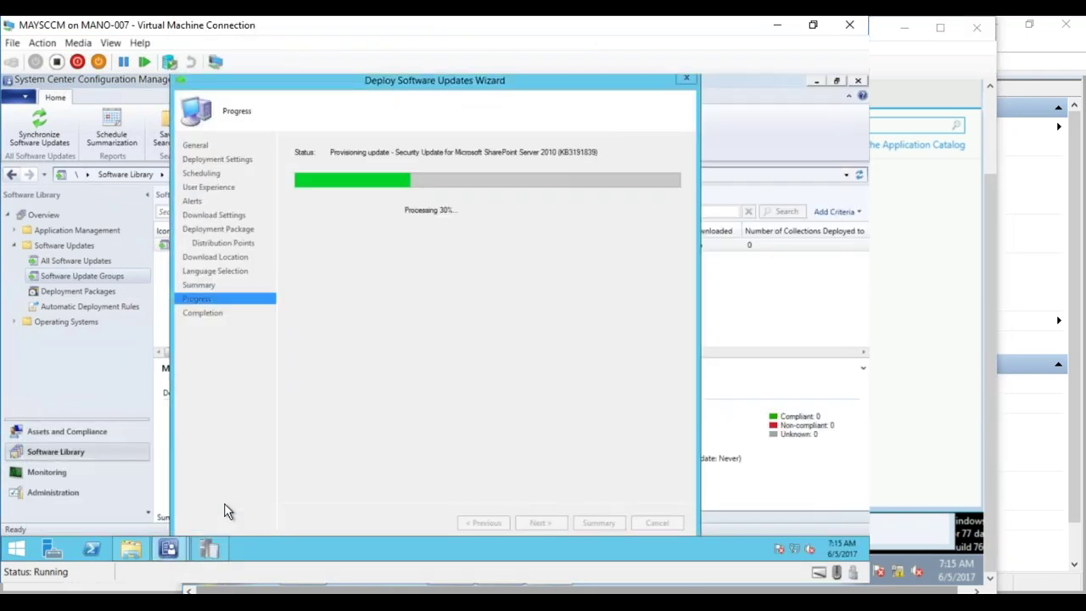
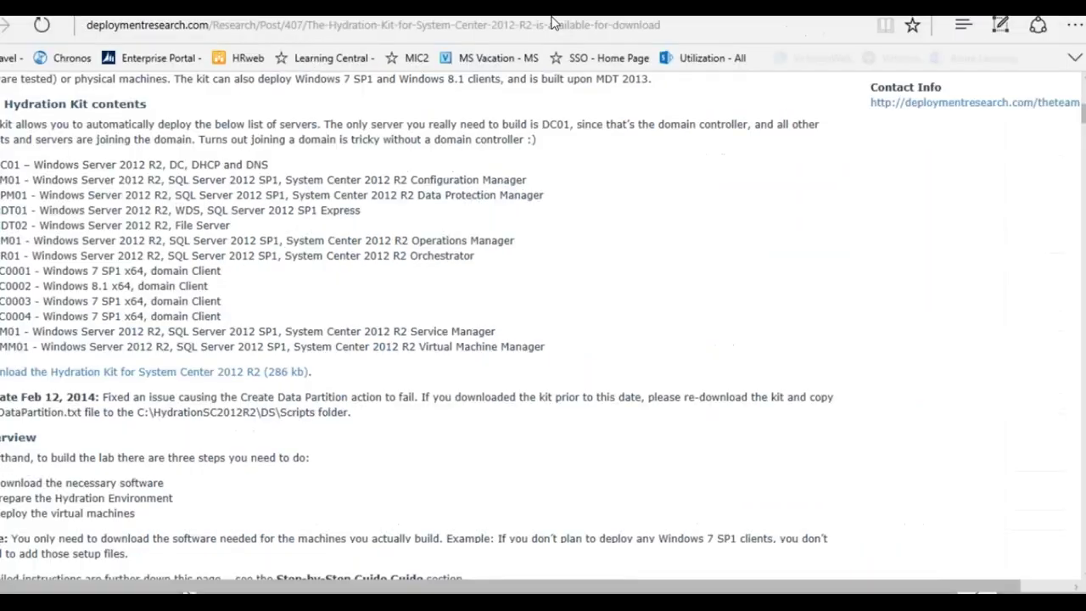
- Close the completed Deploy Software Updates Wizard and select the May 2017 Patches group
{"action": "scroll", "coordinate": [1080, 138], "scroll_direction": "up", "scroll_amount": 2}
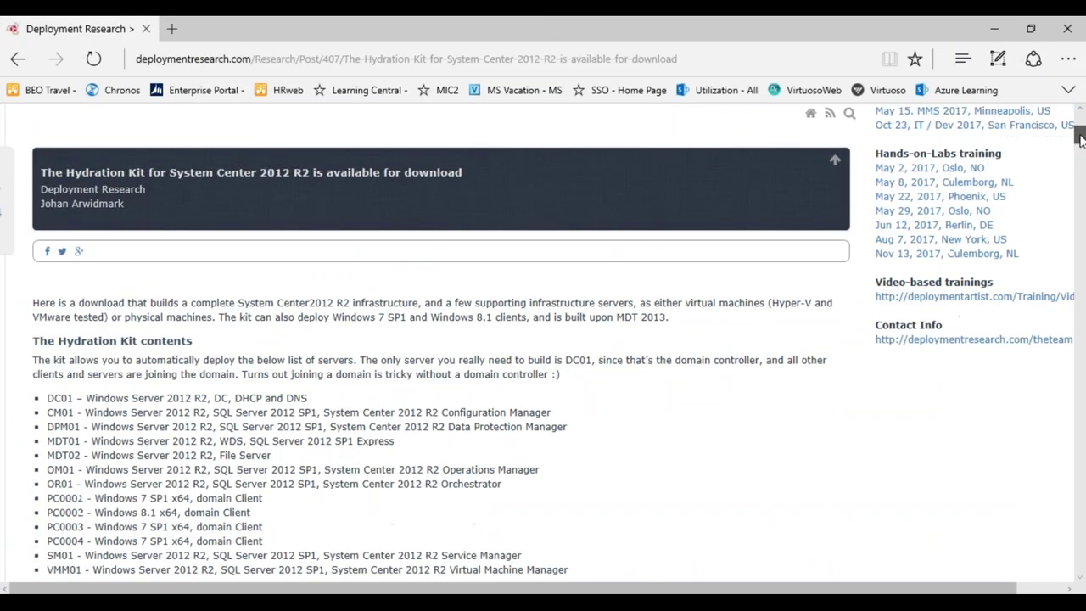
{"action": "scroll", "coordinate": [1081, 139], "scroll_direction": "up", "scroll_amount": 1}
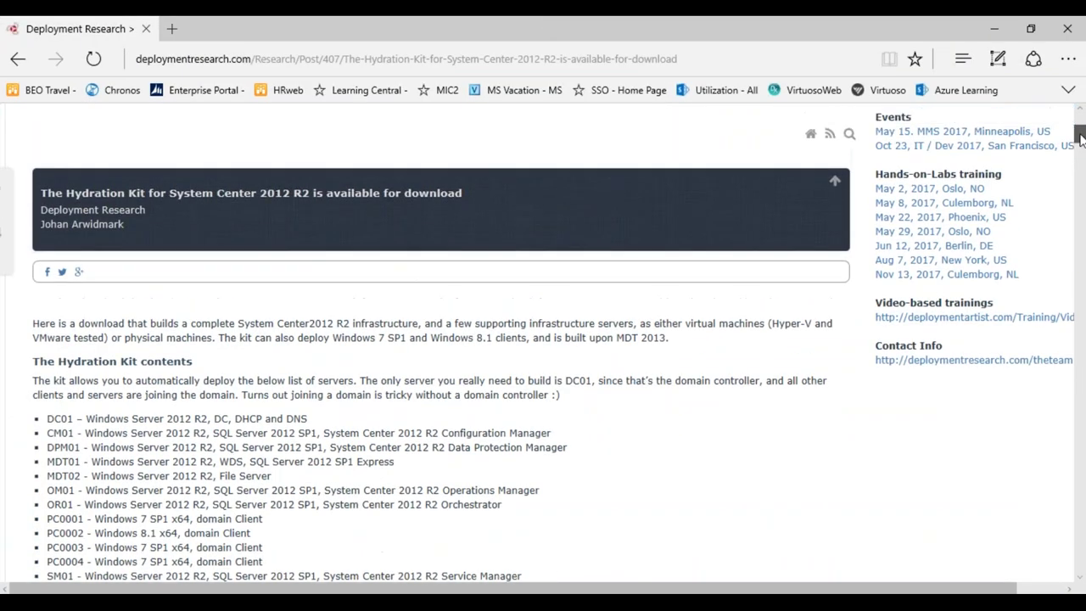
{"action": "scroll", "coordinate": [1080, 139], "scroll_direction": "down", "scroll_amount": 3}
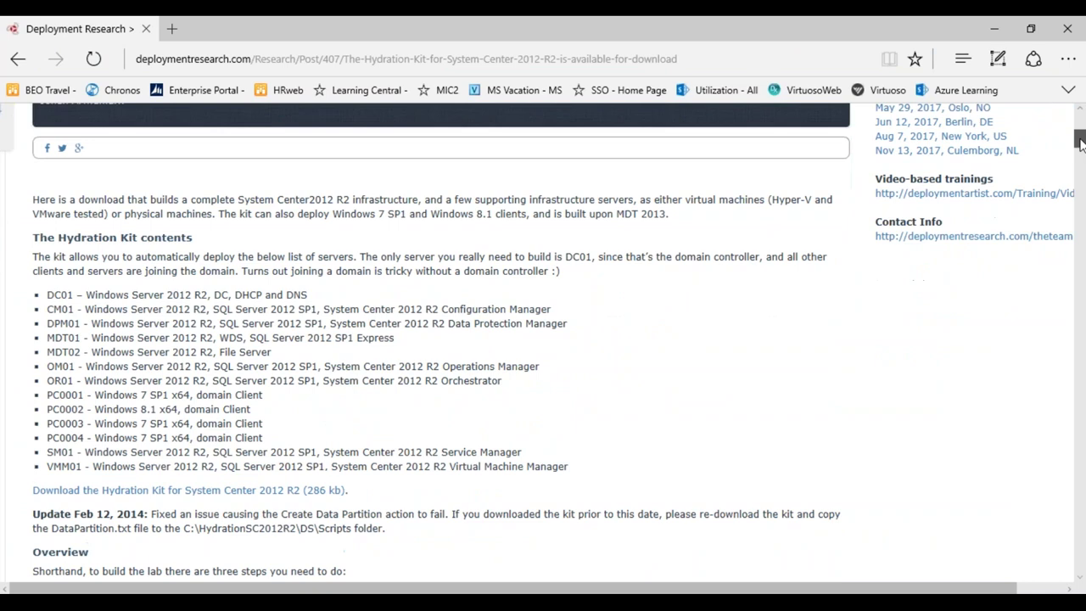
{"action": "scroll", "coordinate": [1080, 144], "scroll_direction": "down", "scroll_amount": 1}
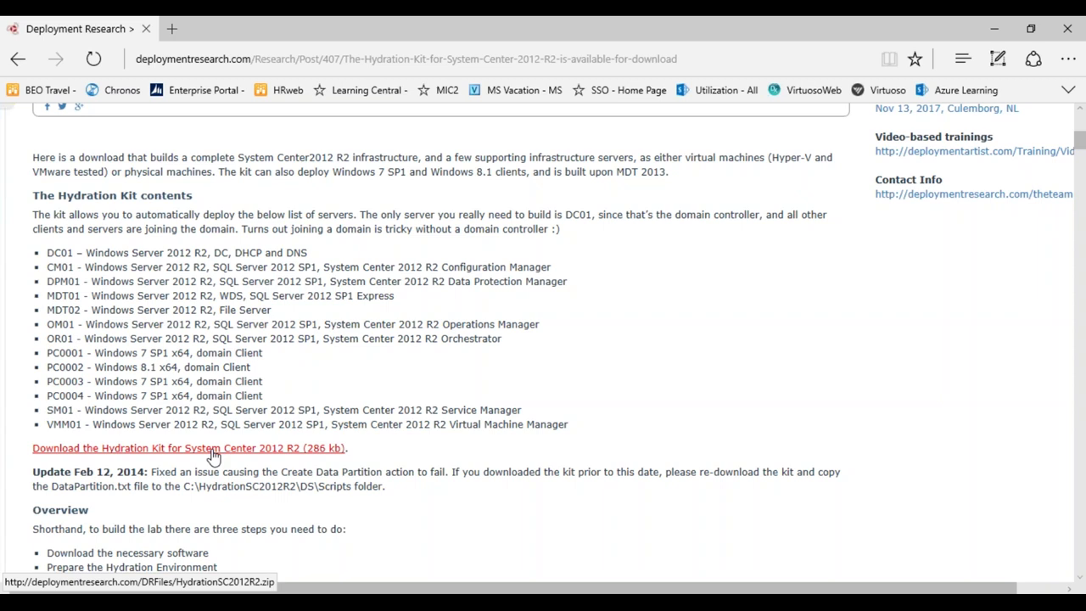
{"action": "left_click_drag", "start_coordinate": [1080, 146], "coordinate": [1080, 146]}
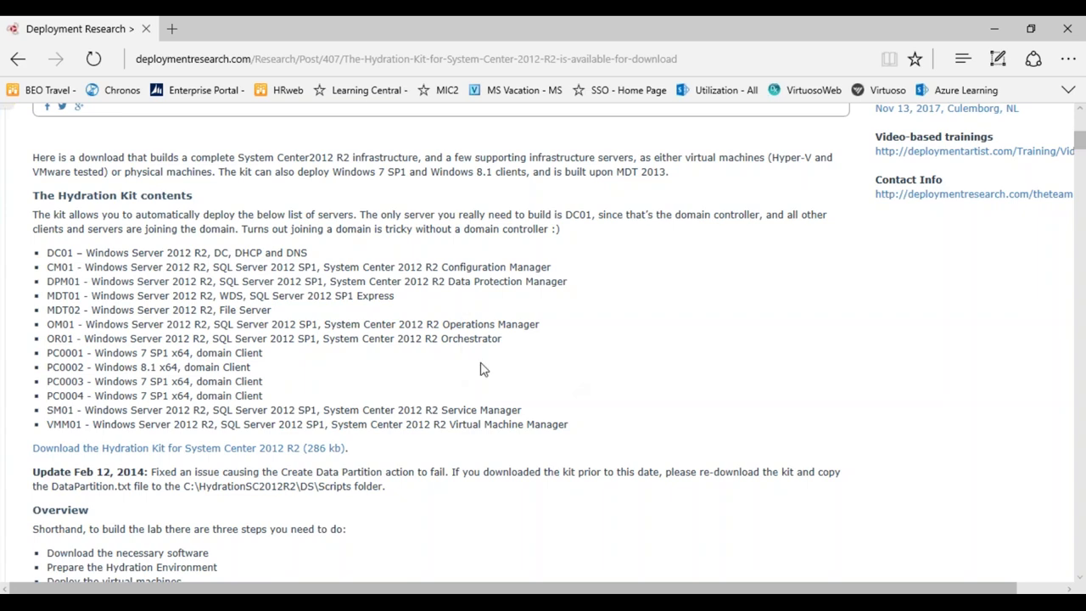
{"action": "left_click_drag", "start_coordinate": [1080, 141], "coordinate": [1076, 225]}
{"action": "left_click_drag", "start_coordinate": [1074, 238], "coordinate": [1076, 106]}
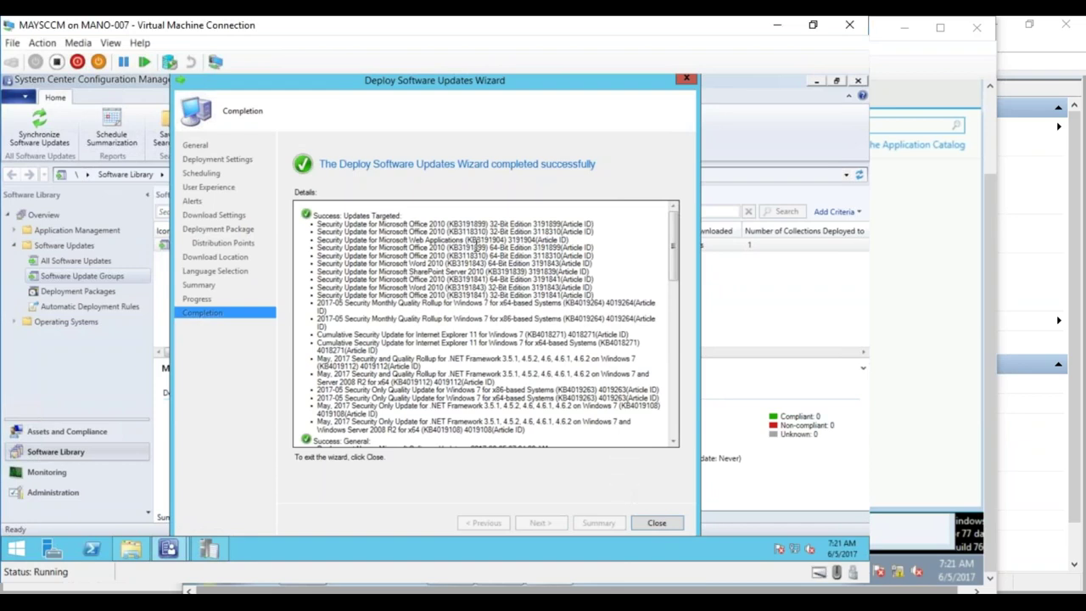
{"action": "left_click", "coordinate": [656, 523]}
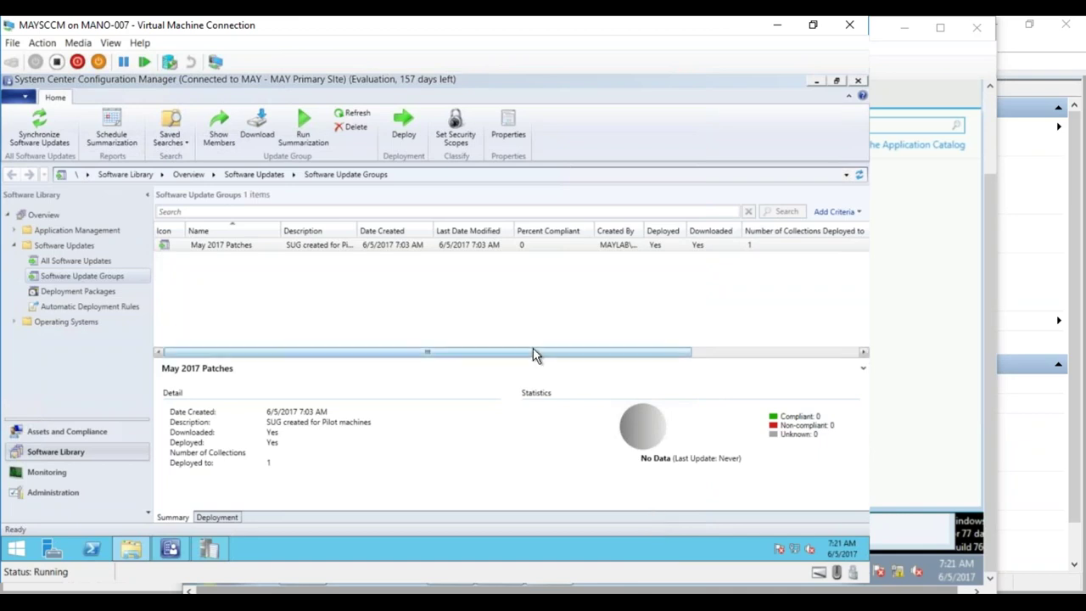
{"action": "left_click", "coordinate": [662, 246]}
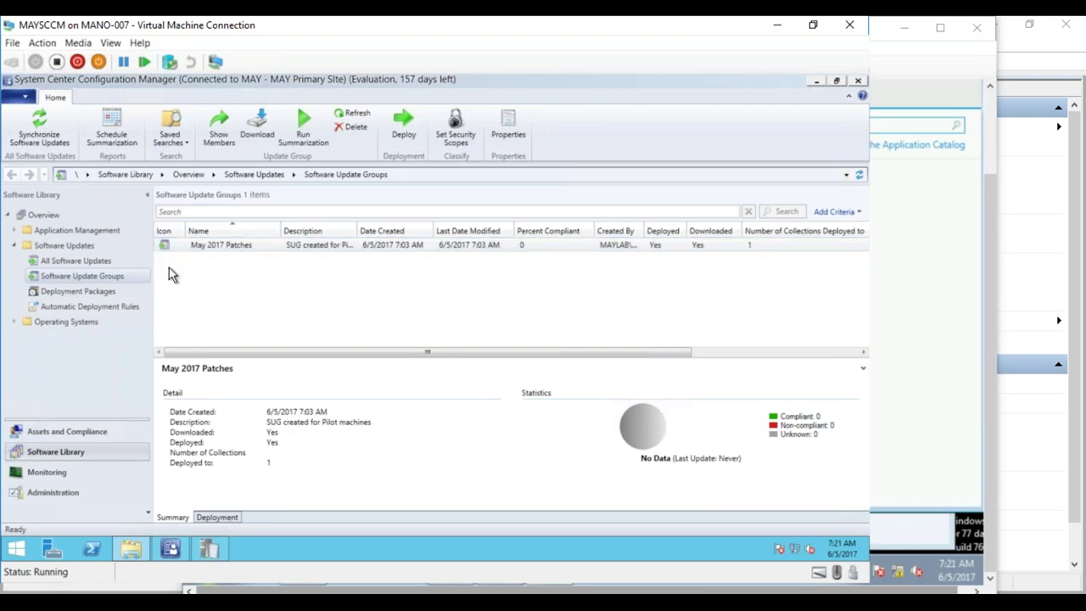
- Refresh All Software Updates so it lists 657 updates, none downloaded or deployed
{"action": "left_click", "coordinate": [77, 260]}
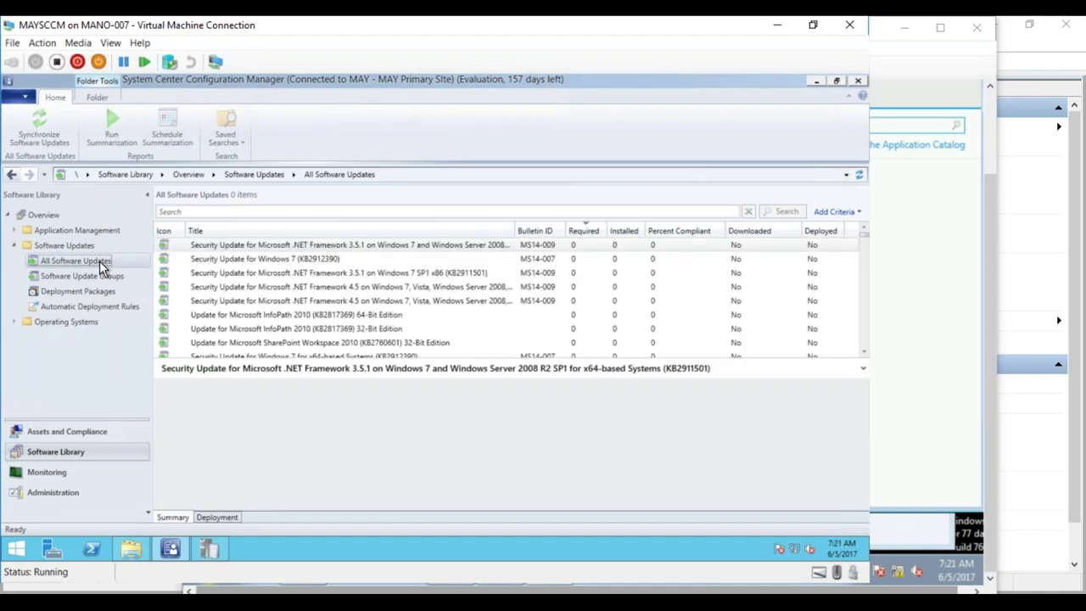
{"action": "left_click_drag", "start_coordinate": [865, 238], "coordinate": [868, 328]}
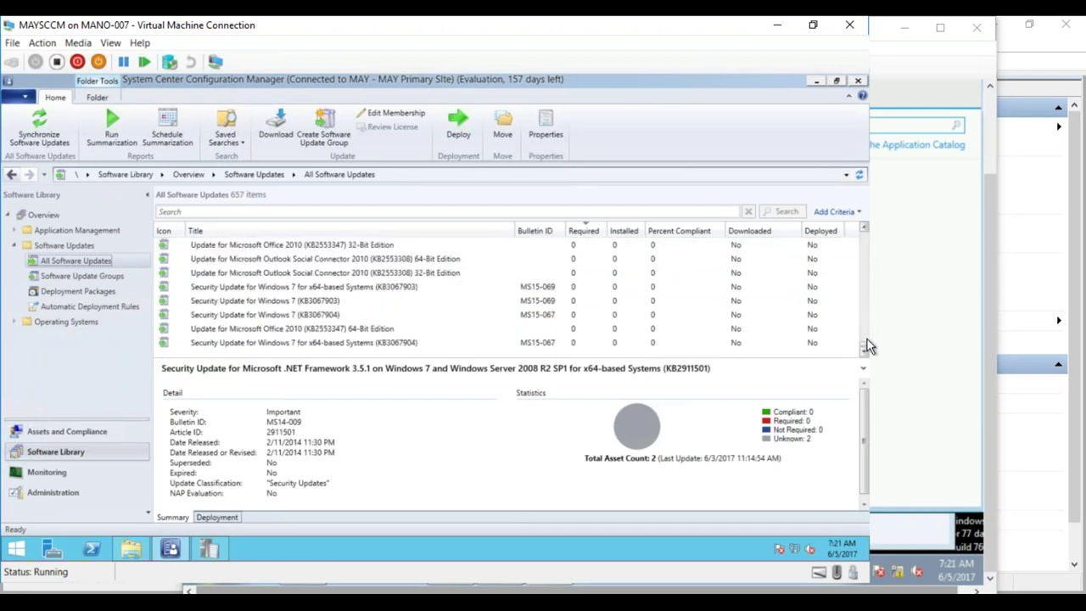
{"action": "left_click", "coordinate": [859, 175]}
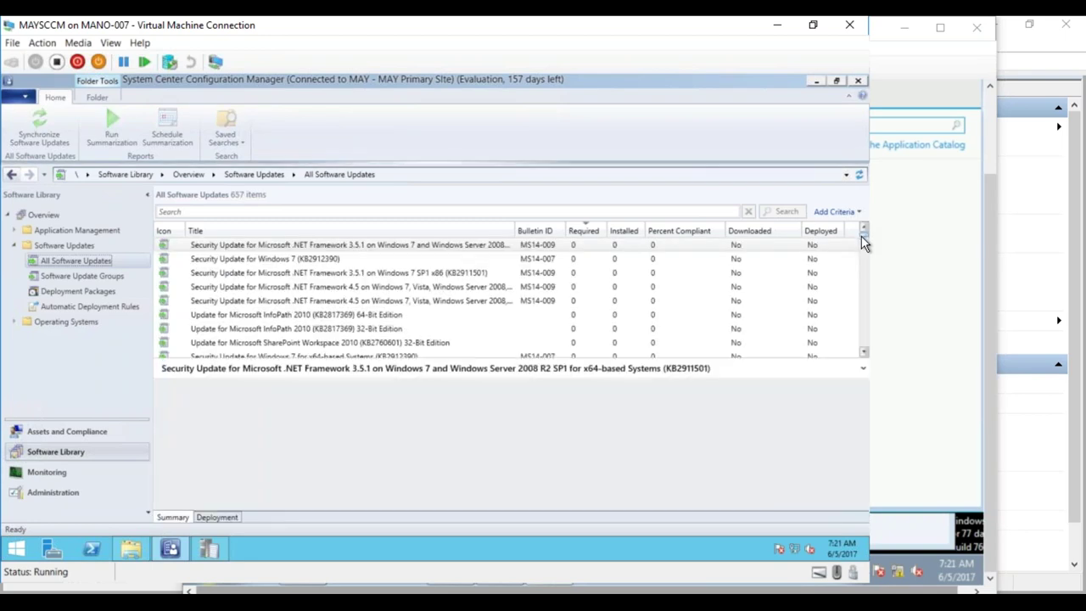
{"action": "scroll", "coordinate": [862, 280], "scroll_direction": "down", "scroll_amount": 10}
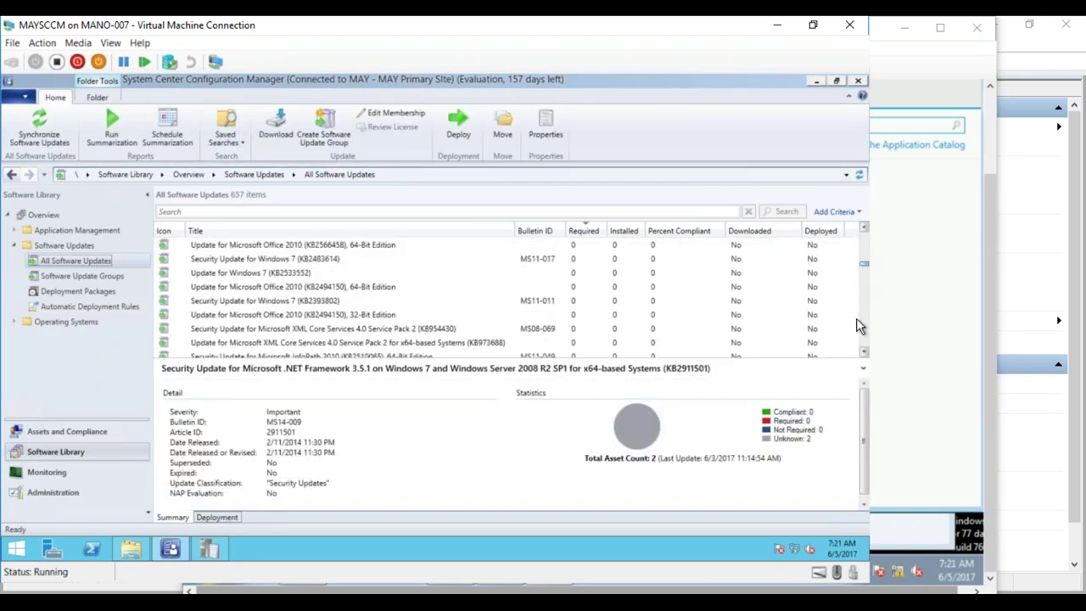
{"action": "scroll", "coordinate": [855, 360], "scroll_direction": "down", "scroll_amount": 10}
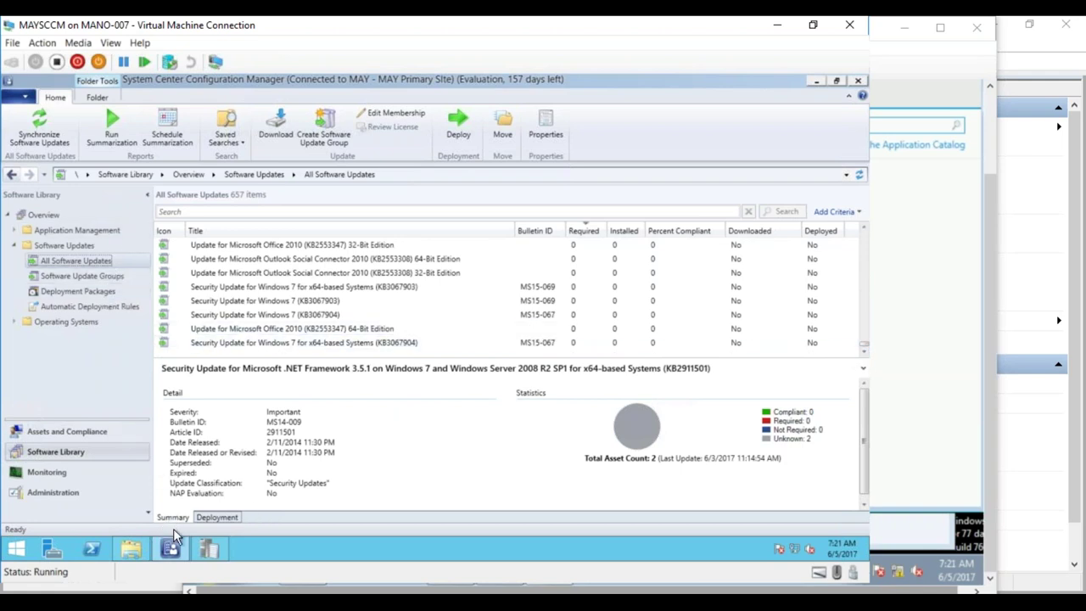
{"action": "mouse_move", "coordinate": [174, 594]}
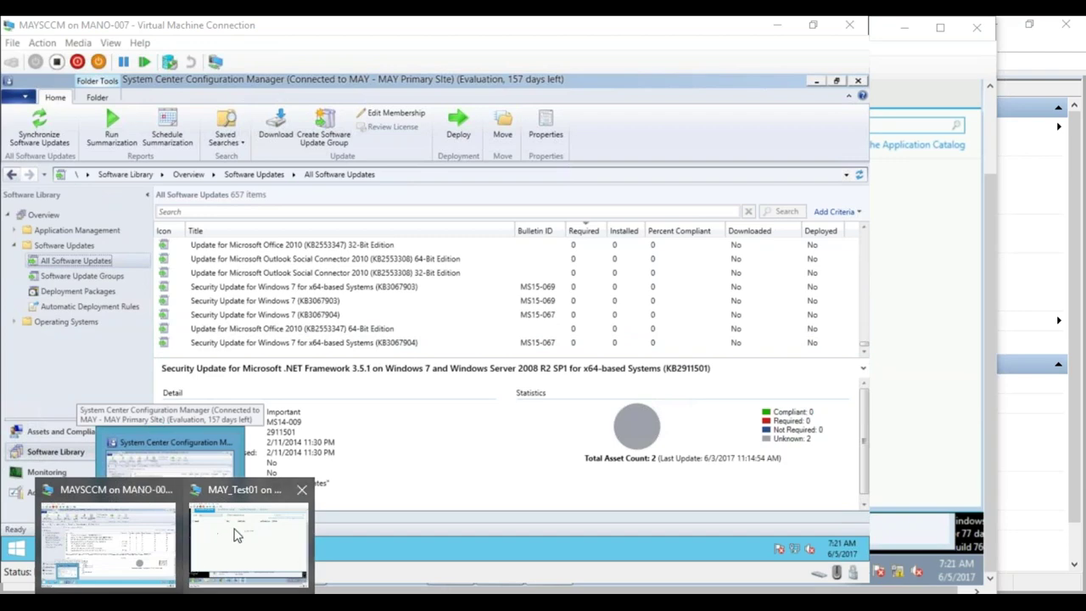
{"action": "left_click", "coordinate": [249, 539]}
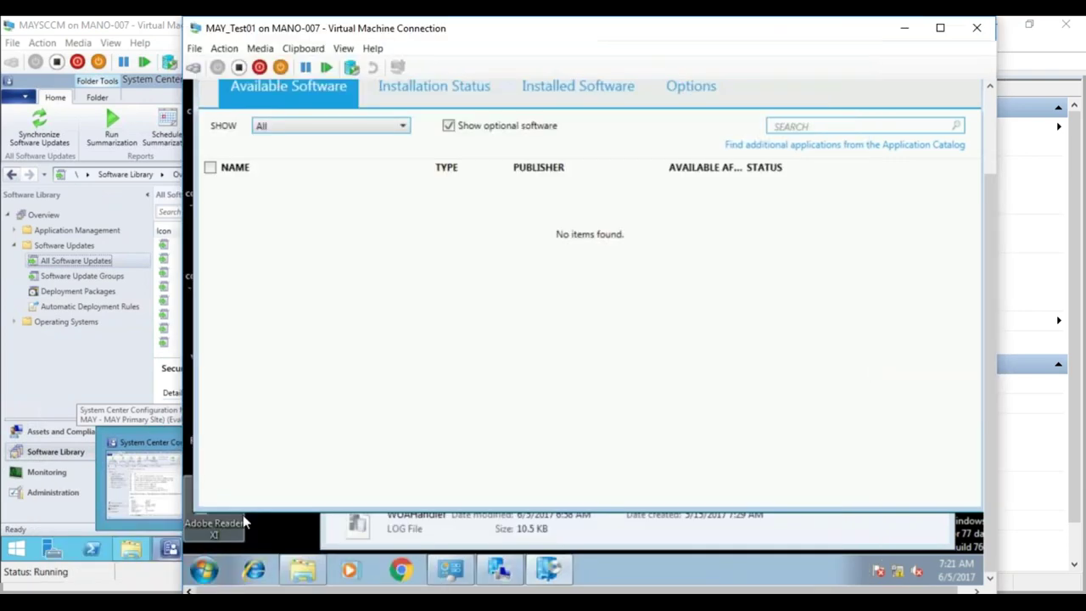
- Run the client's Machine Policy Retrieval & Evaluation Cycle from Configuration Manager Properties
{"action": "left_click", "coordinate": [611, 533]}
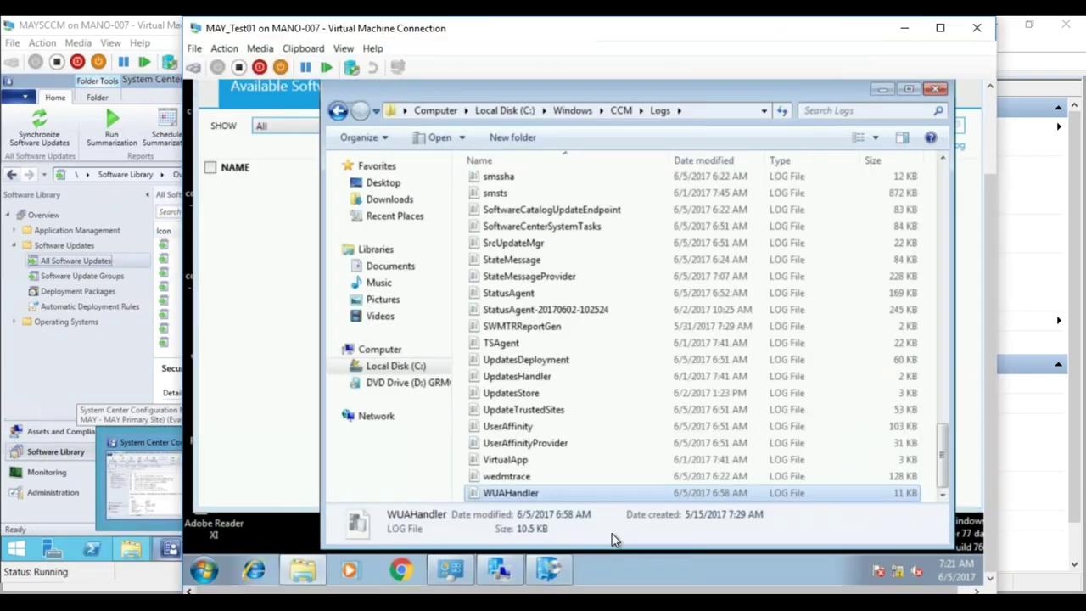
{"action": "left_click", "coordinate": [498, 573]}
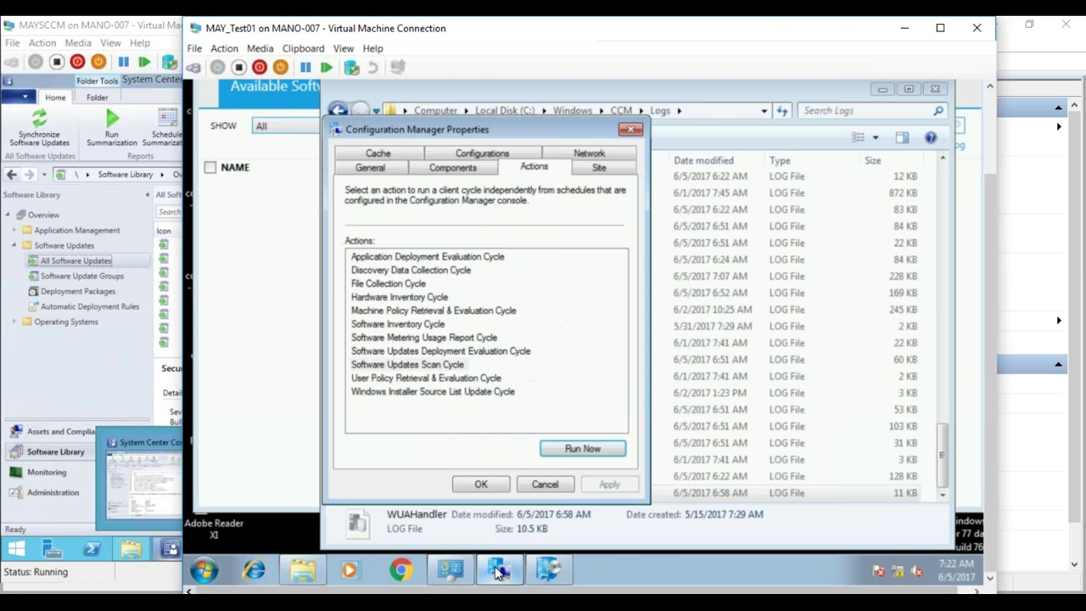
{"action": "left_click", "coordinate": [456, 311]}
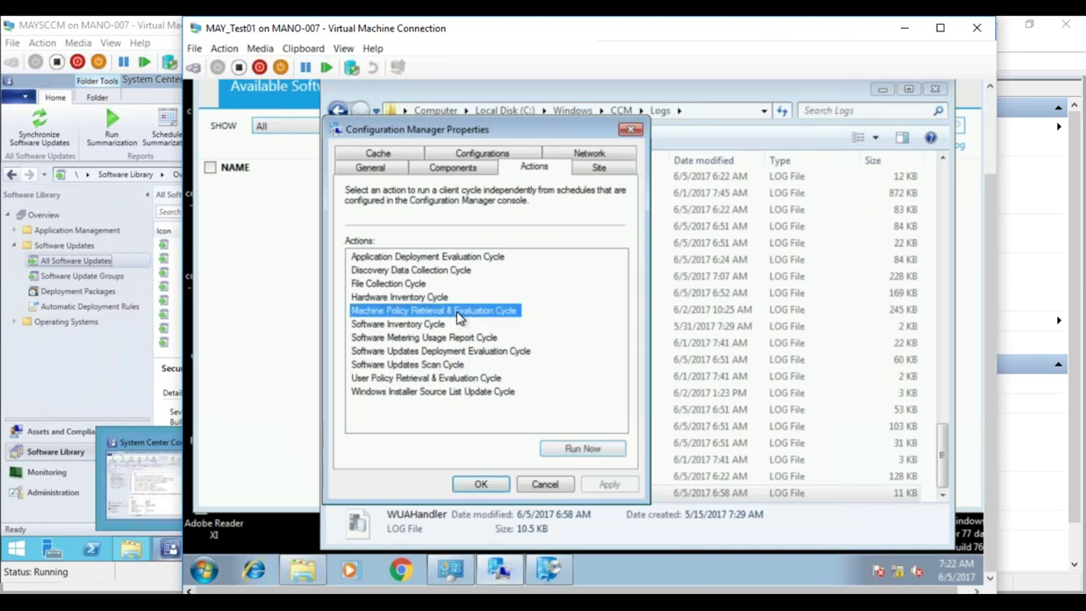
{"action": "left_click", "coordinate": [586, 450]}
{"action": "left_click", "coordinate": [726, 333]}
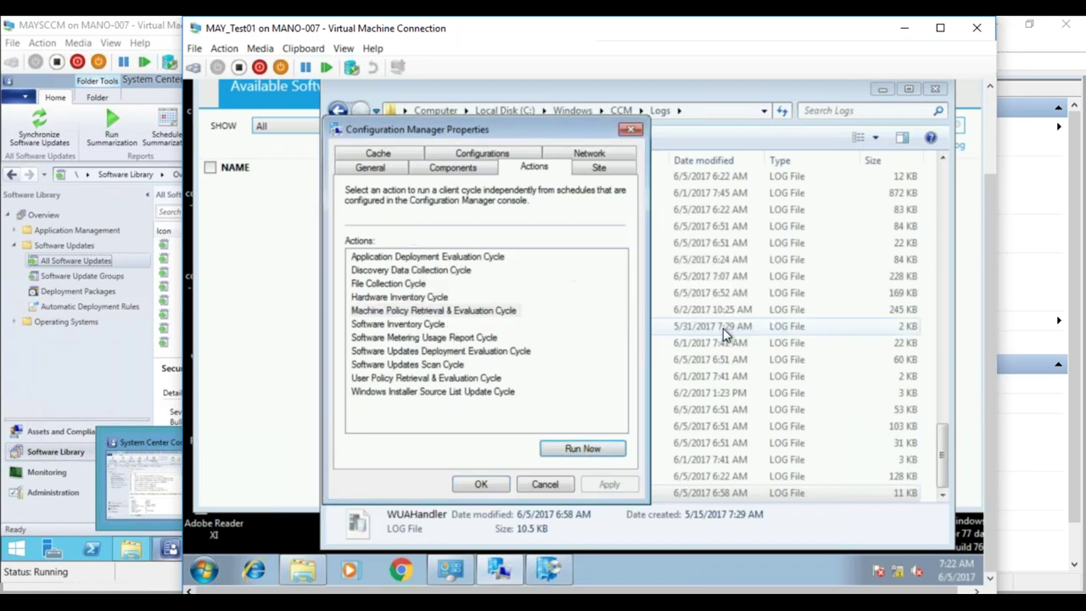
{"action": "left_click", "coordinate": [481, 484]}
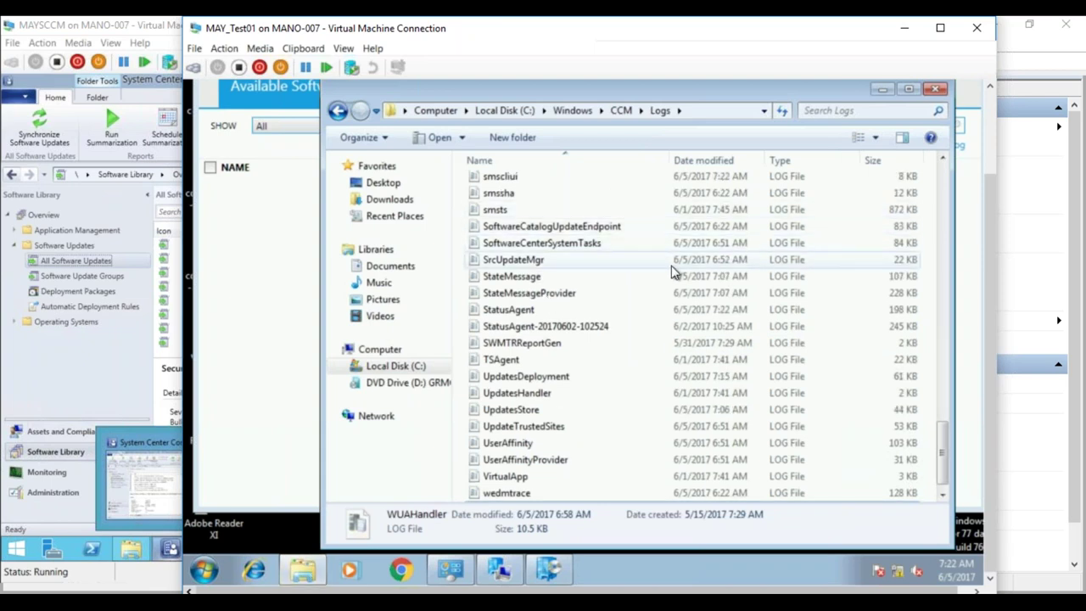
- Sort C:\Windows\CCM\Logs newest first and open ScanAgent.log in CMTrace
{"action": "left_click_drag", "start_coordinate": [947, 456], "coordinate": [948, 166]}
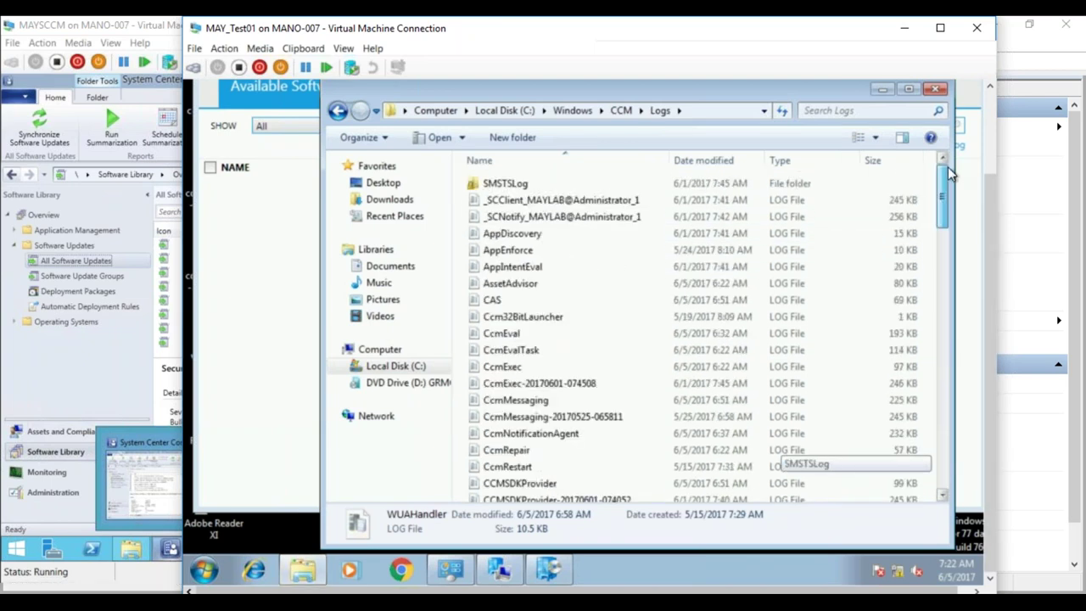
{"action": "left_click", "coordinate": [722, 162]}
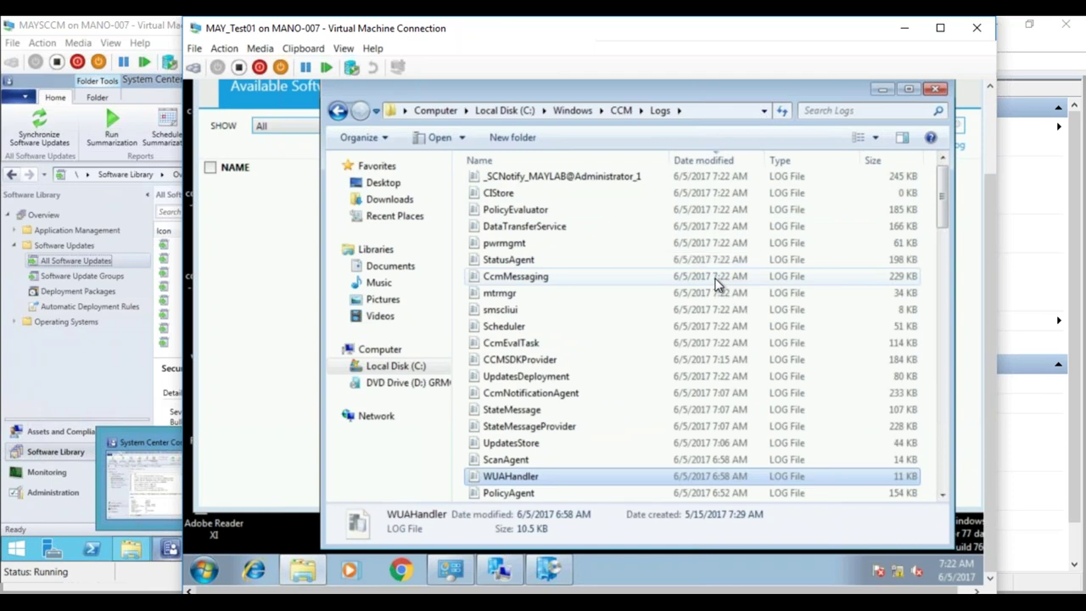
{"action": "double_click", "coordinate": [520, 458]}
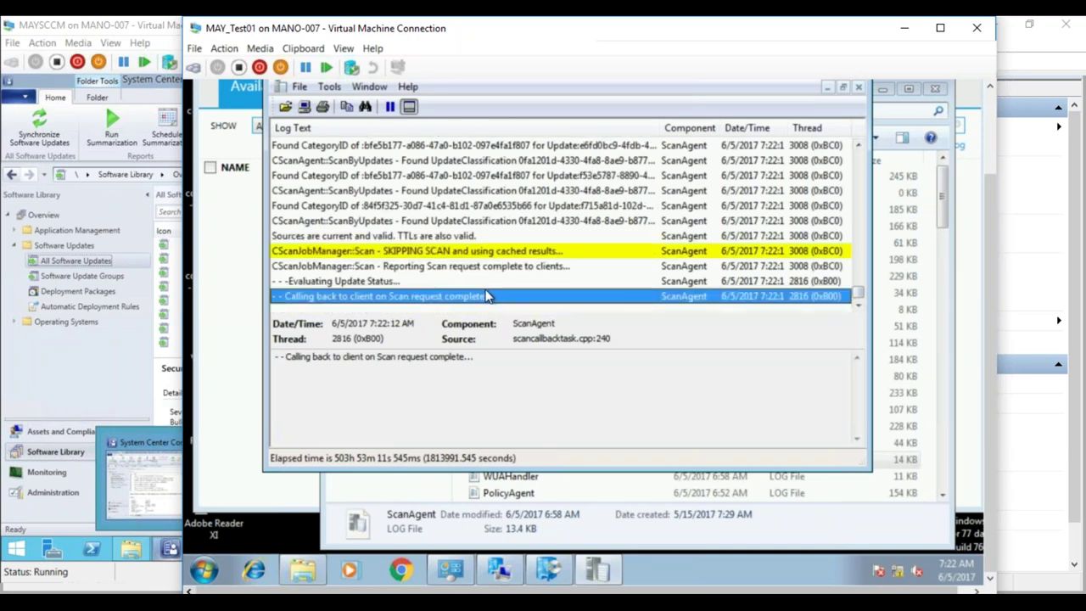
- Step through the ScanAgent.log entries showing the scan used cached results
{"action": "left_click", "coordinate": [540, 192]}
{"action": "left_click", "coordinate": [543, 206]}
{"action": "left_click", "coordinate": [542, 221]}
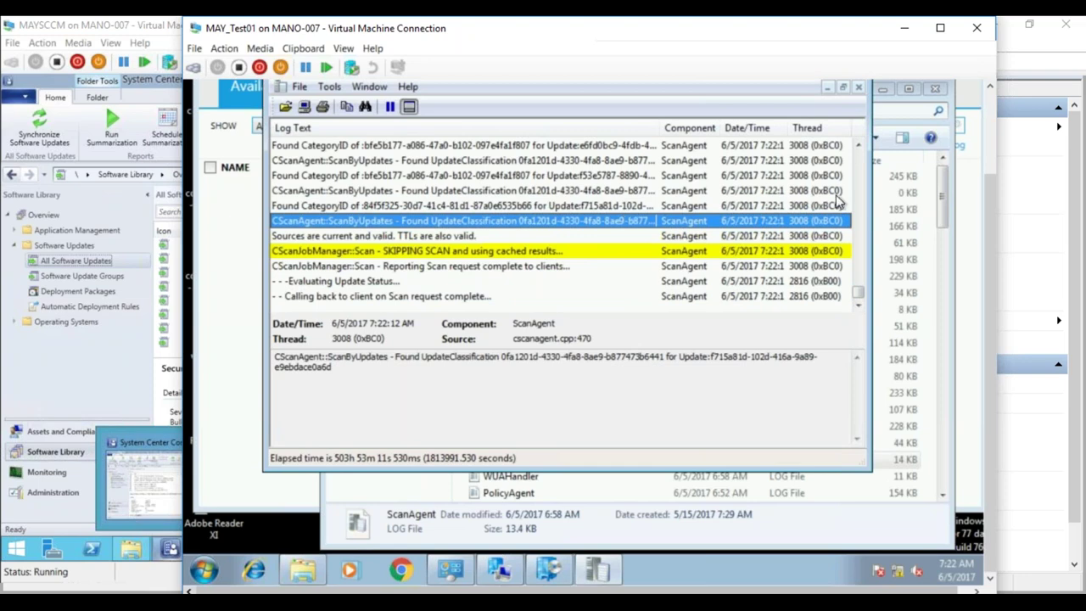
{"action": "left_click", "coordinate": [857, 145]}
{"action": "left_click", "coordinate": [858, 145]}
{"action": "left_click", "coordinate": [858, 145]}
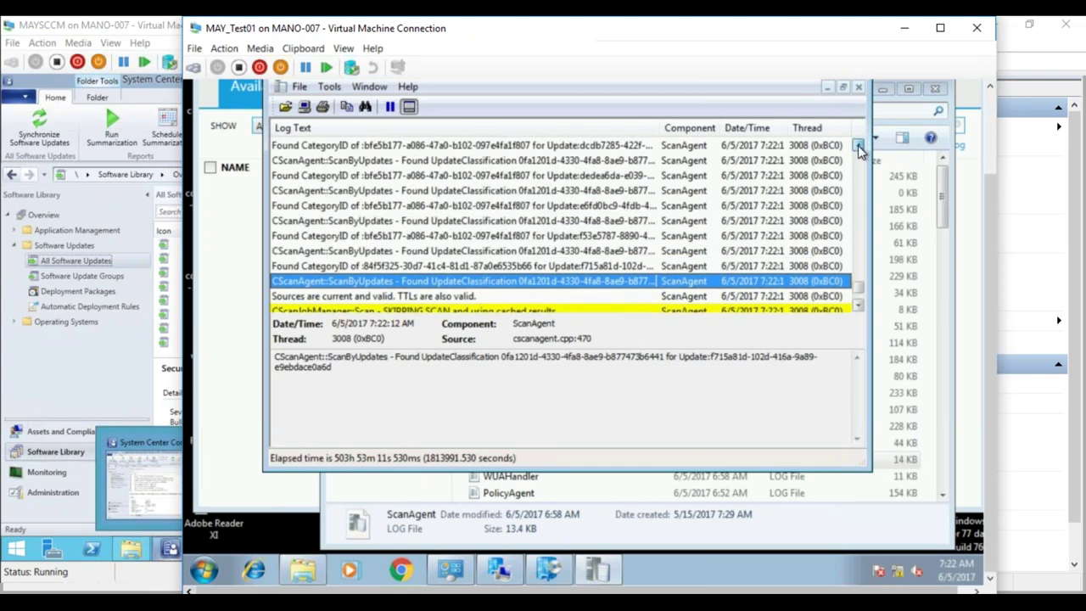
{"action": "left_click", "coordinate": [858, 145]}
{"action": "left_click", "coordinate": [858, 145]}
{"action": "left_click", "coordinate": [858, 145]}
{"action": "left_click", "coordinate": [858, 145]}
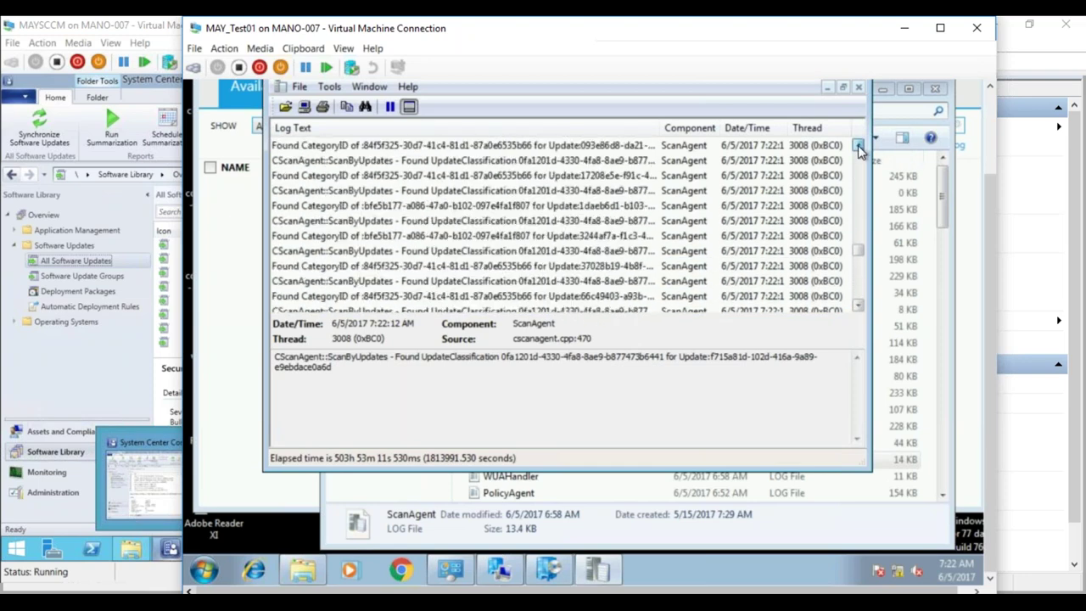
{"action": "left_click", "coordinate": [858, 145]}
{"action": "left_click", "coordinate": [858, 145]}
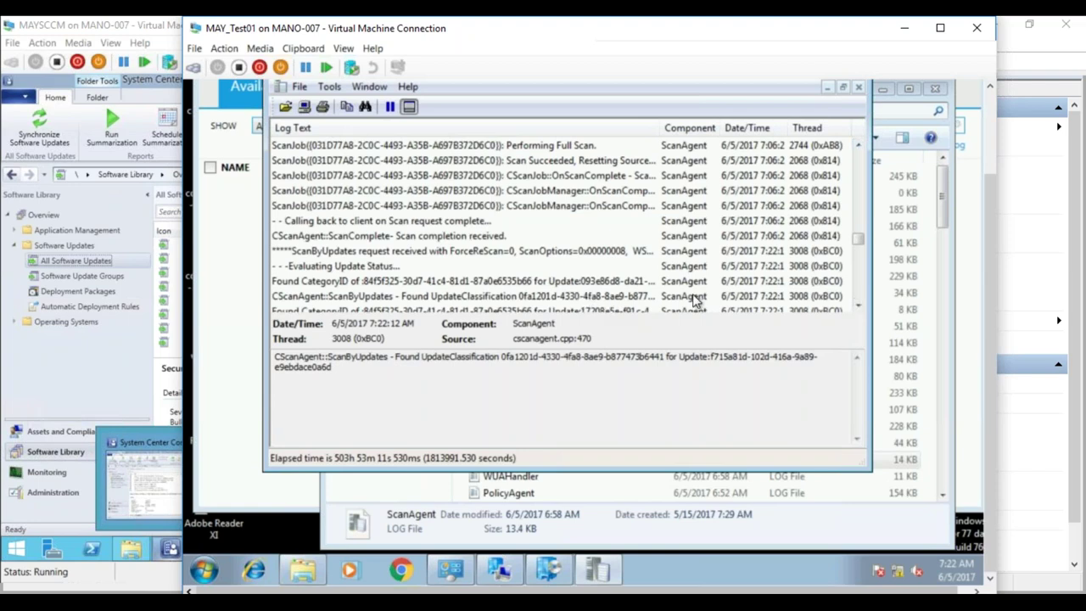
{"action": "left_click_drag", "start_coordinate": [857, 238], "coordinate": [858, 293]}
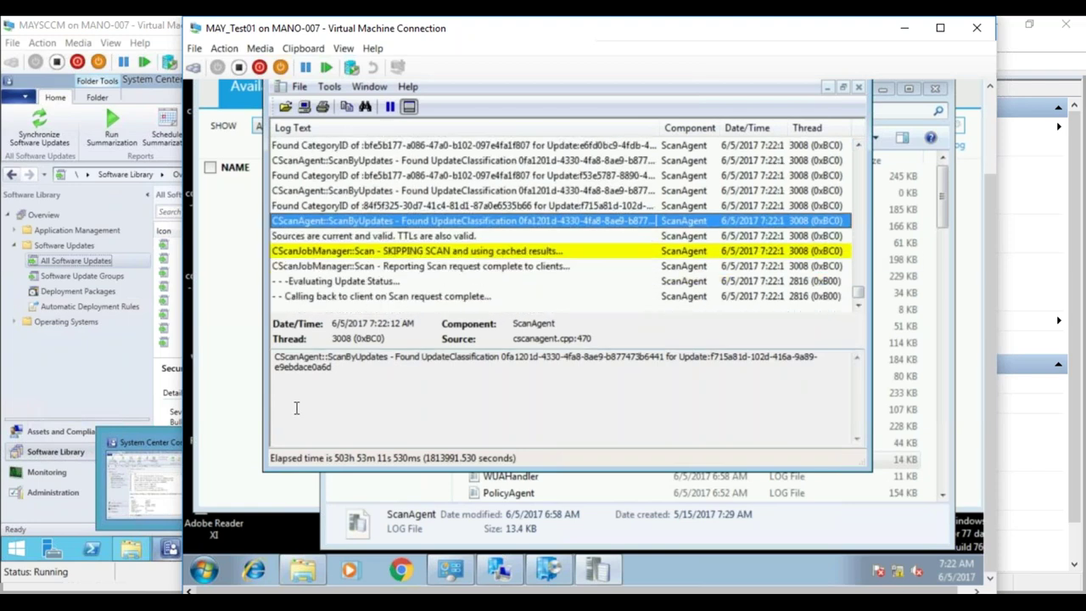
- Check Software Center's Installation Status, Installed and Available Software tabs
{"action": "key", "text": "alt+Tab"}
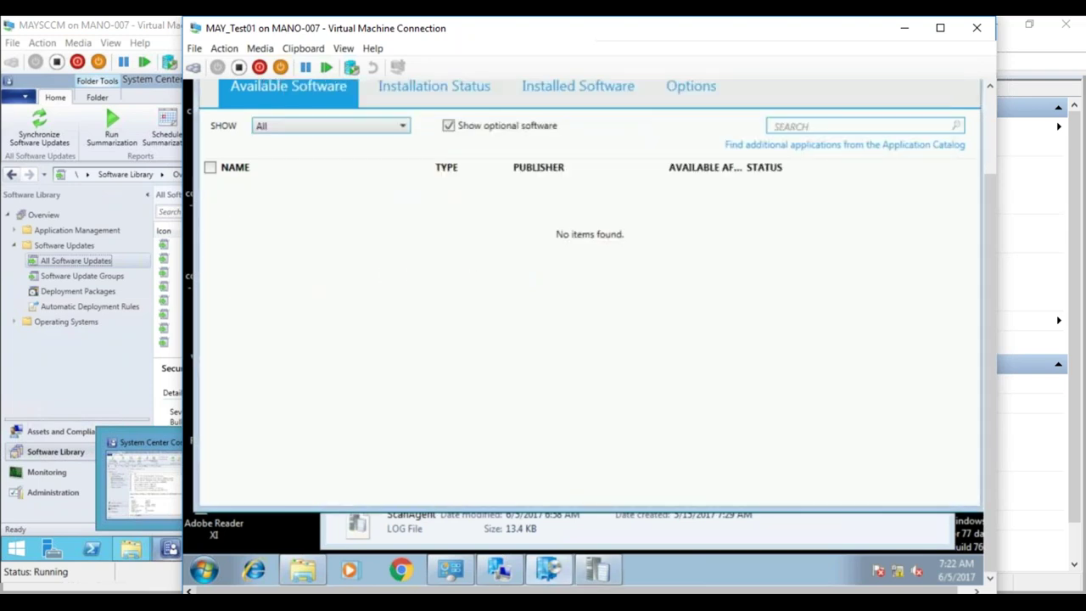
{"action": "left_click", "coordinate": [443, 82]}
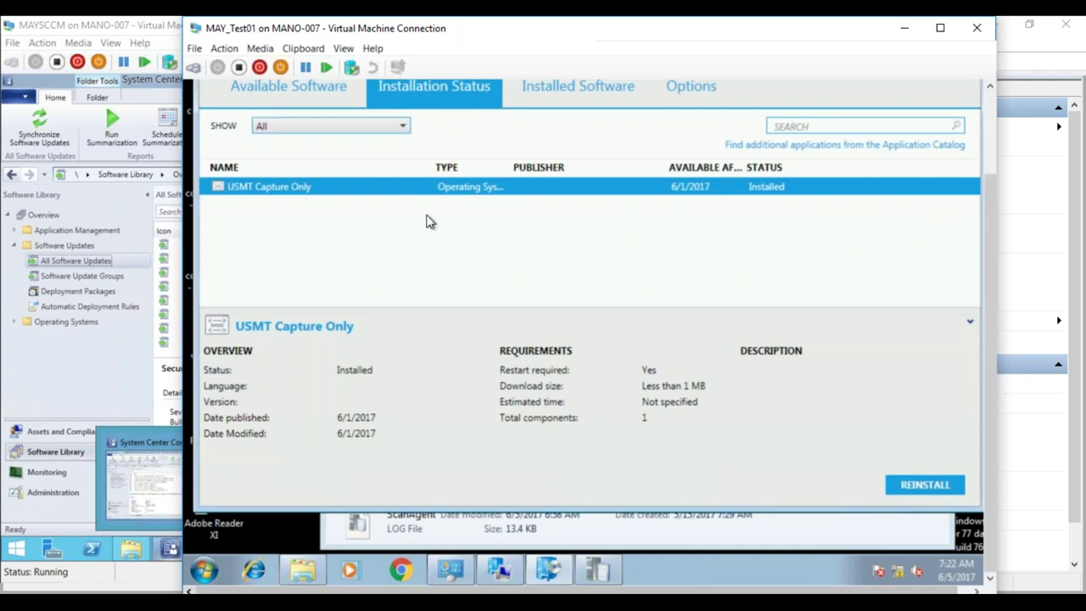
{"action": "left_click", "coordinate": [555, 97]}
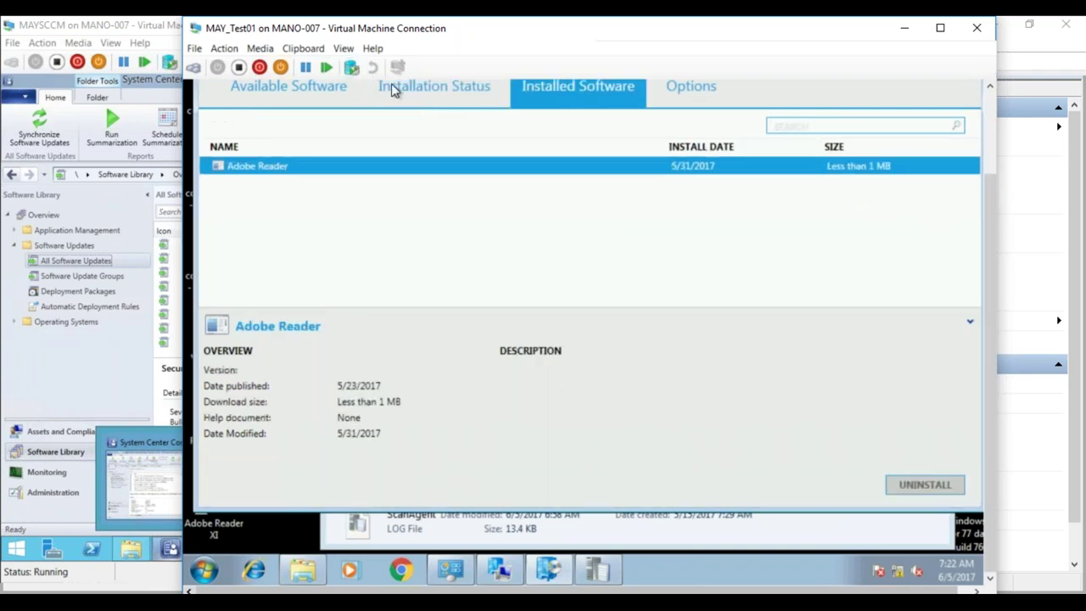
{"action": "left_click", "coordinate": [391, 88]}
{"action": "left_click", "coordinate": [330, 88]}
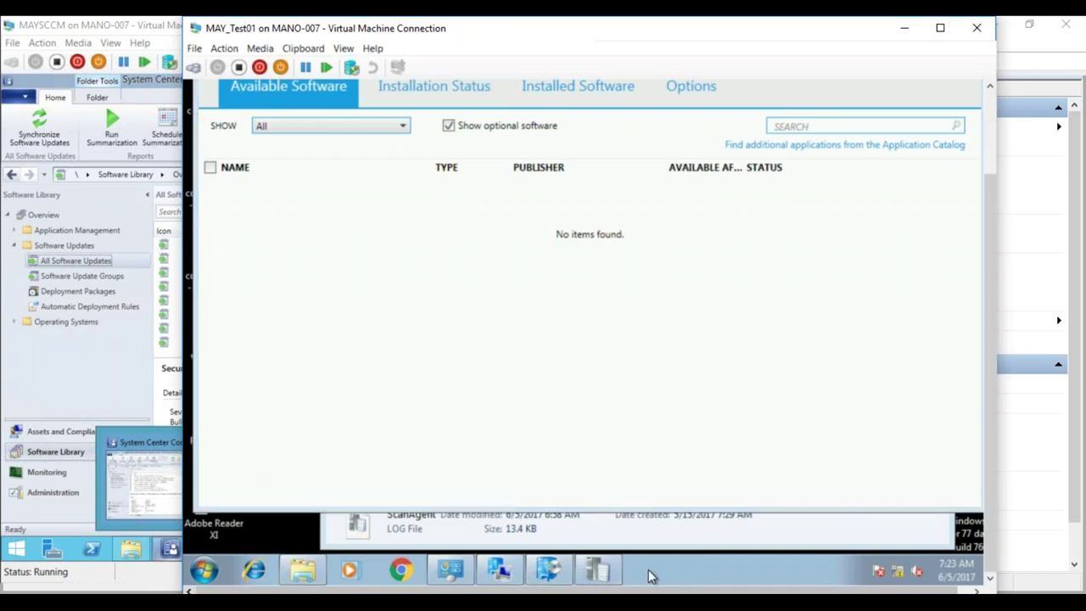
- Read ScanAgent's ScanByUpdates and CategoryID entries through Scan request complete, reopening Configuration Manager Properties
{"action": "left_click", "coordinate": [602, 569]}
{"action": "left_click", "coordinate": [653, 283]}
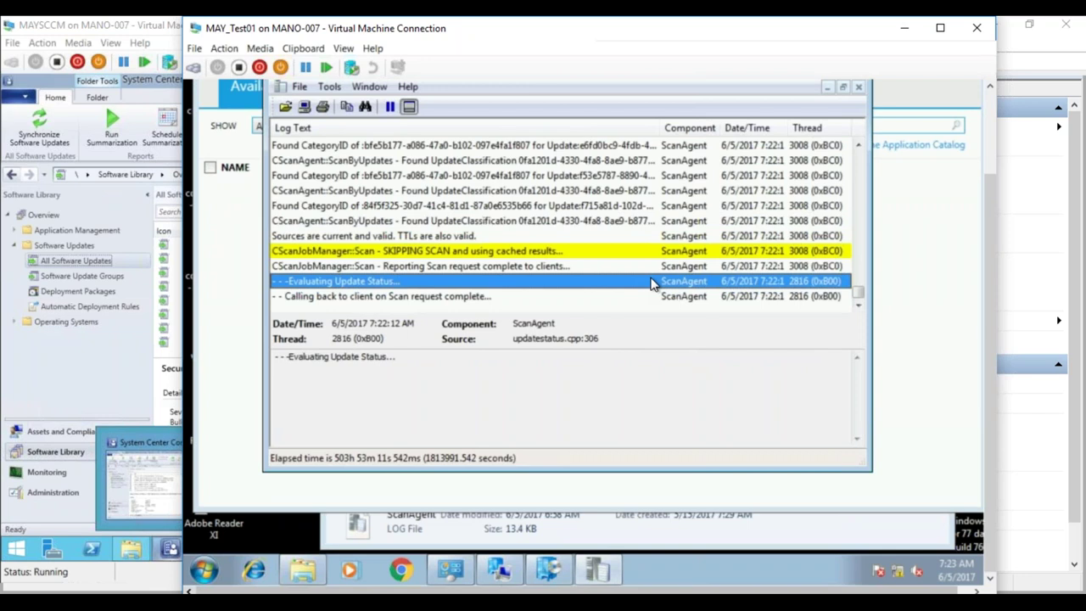
{"action": "left_click_drag", "start_coordinate": [863, 291], "coordinate": [860, 284]}
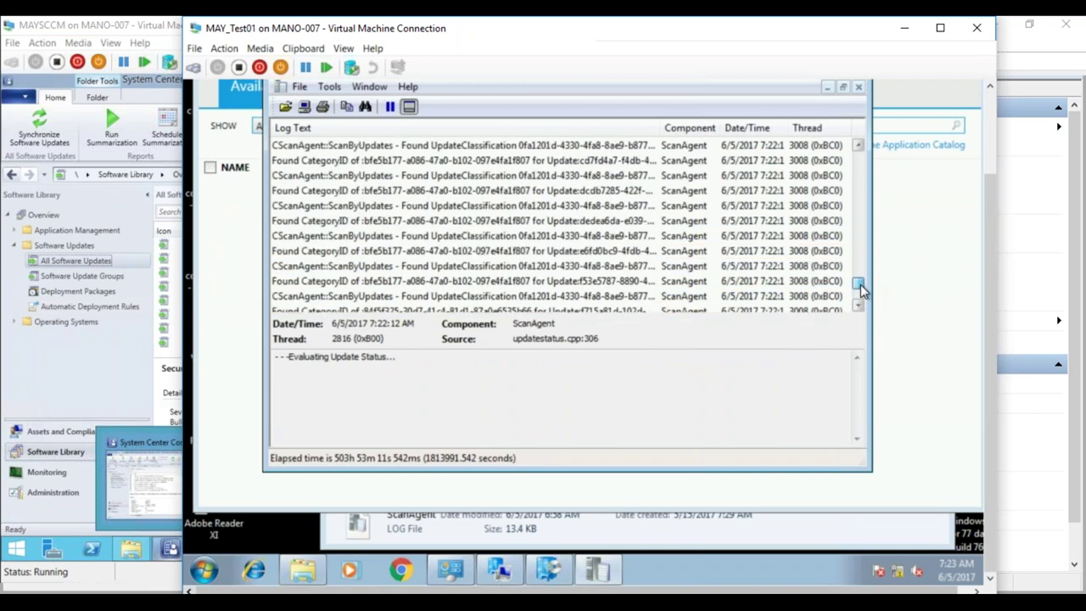
{"action": "left_click", "coordinate": [619, 236]}
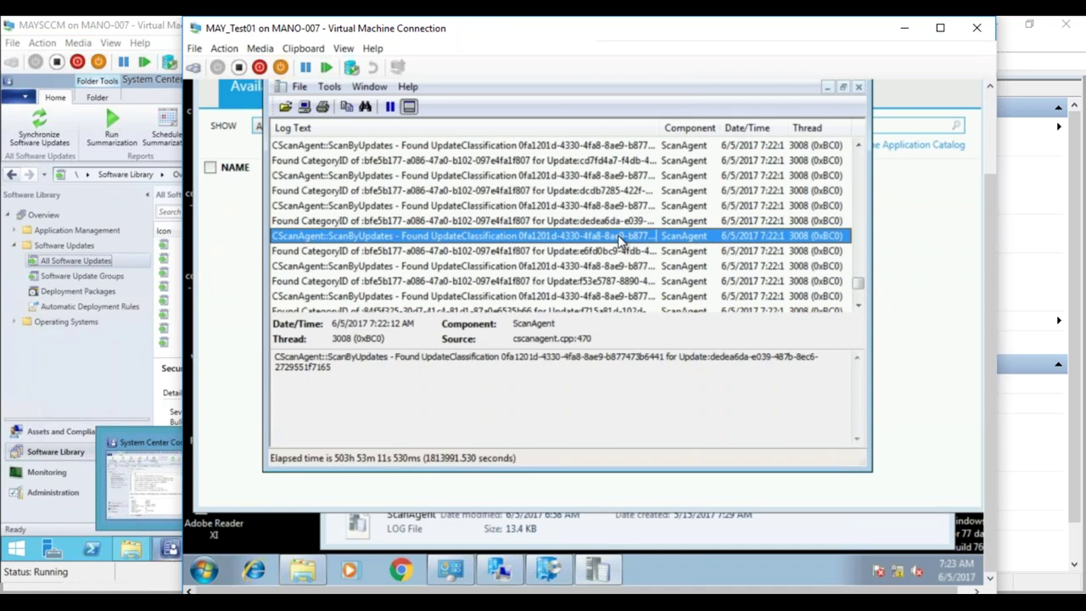
{"action": "left_click", "coordinate": [611, 252]}
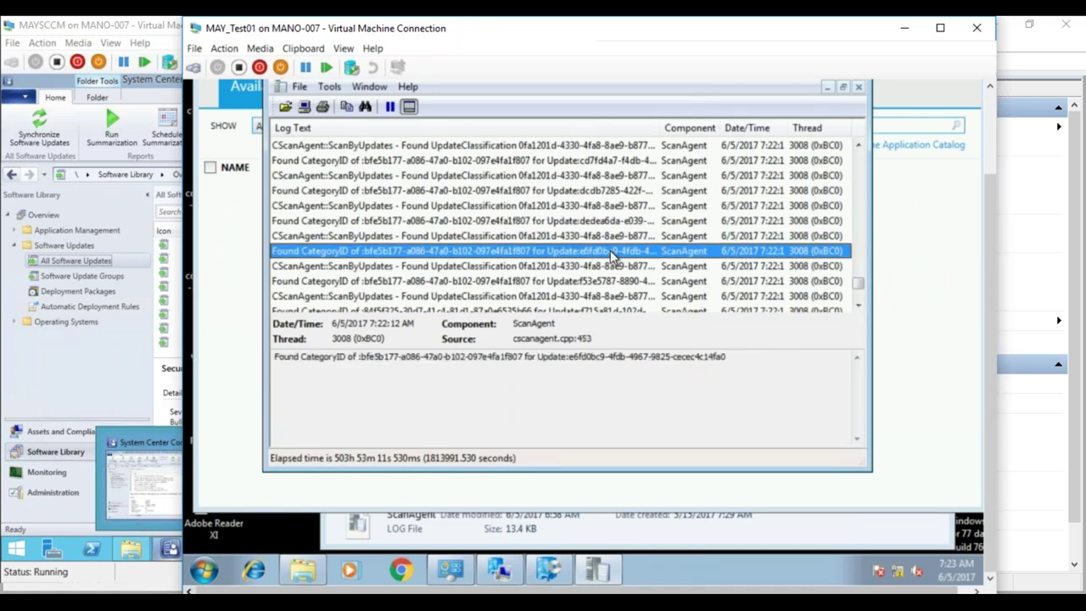
{"action": "left_click", "coordinate": [606, 268]}
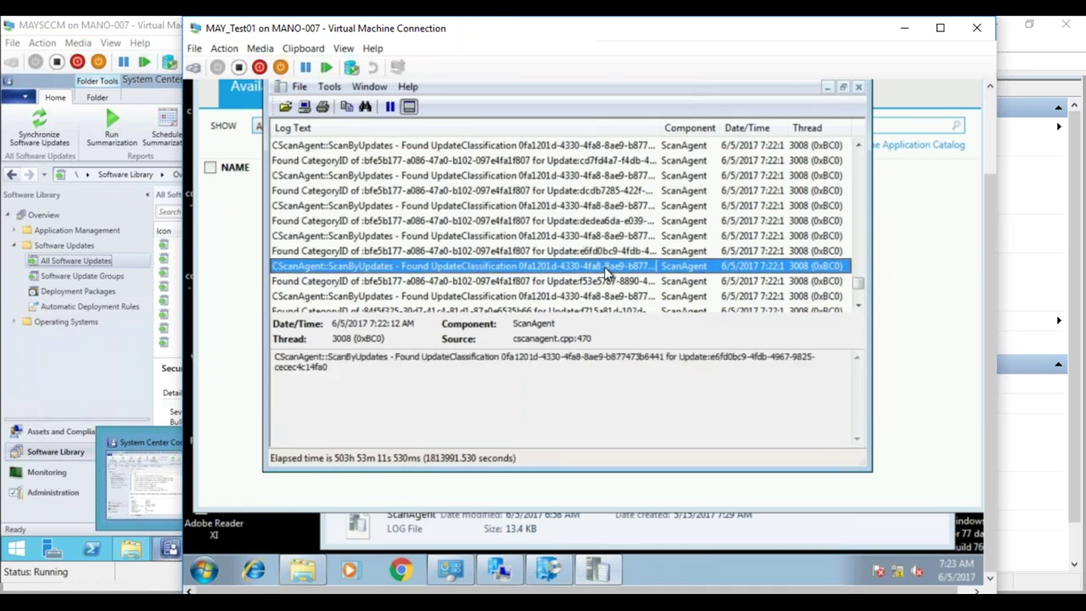
{"action": "left_click", "coordinate": [608, 281]}
{"action": "left_click", "coordinate": [622, 296]}
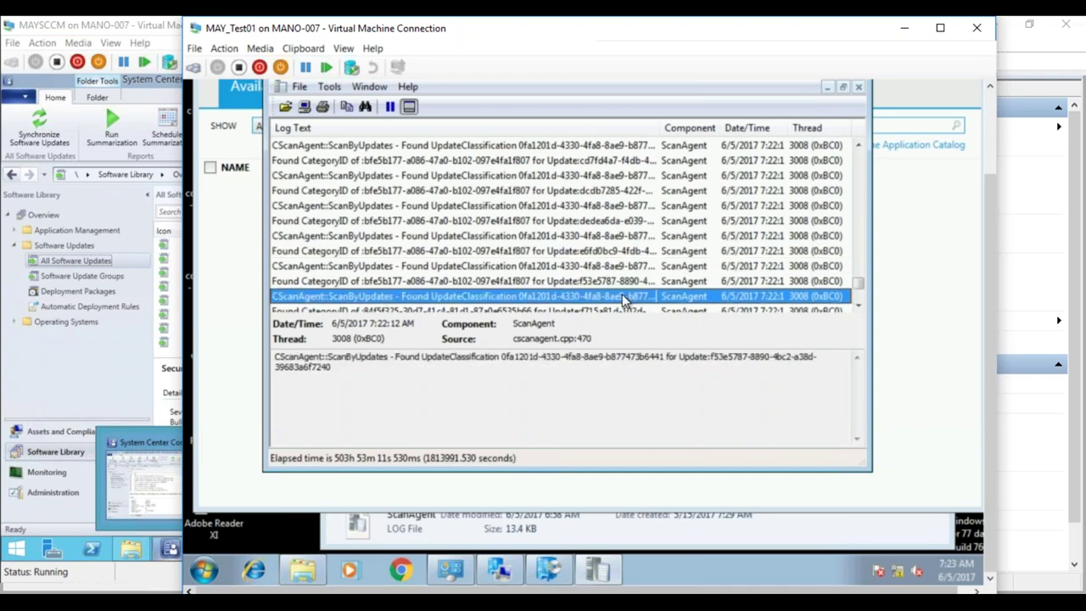
{"action": "left_click", "coordinate": [858, 305]}
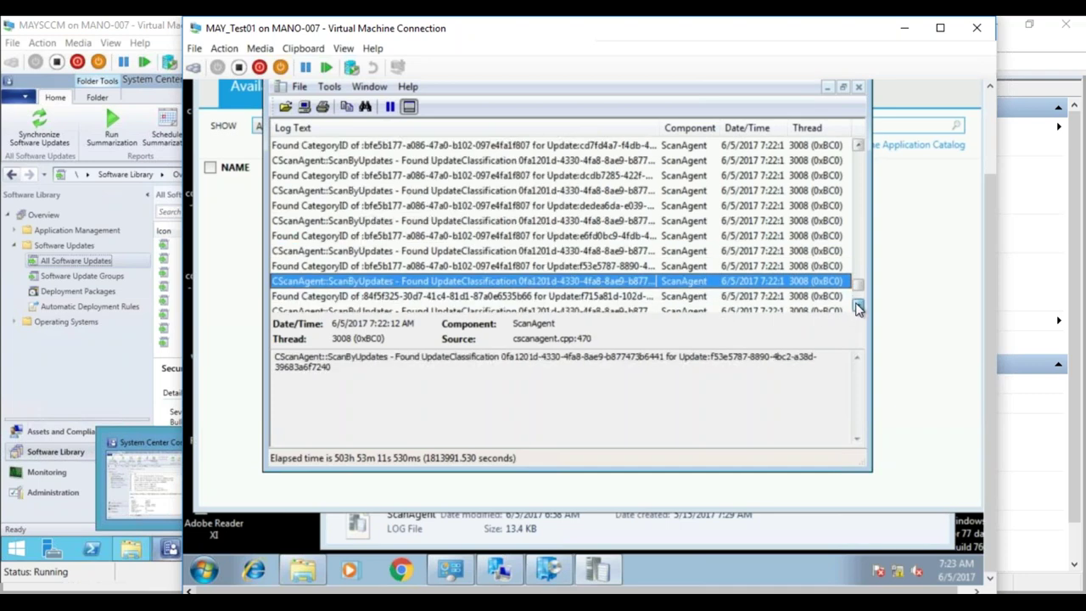
{"action": "left_click", "coordinate": [858, 307]}
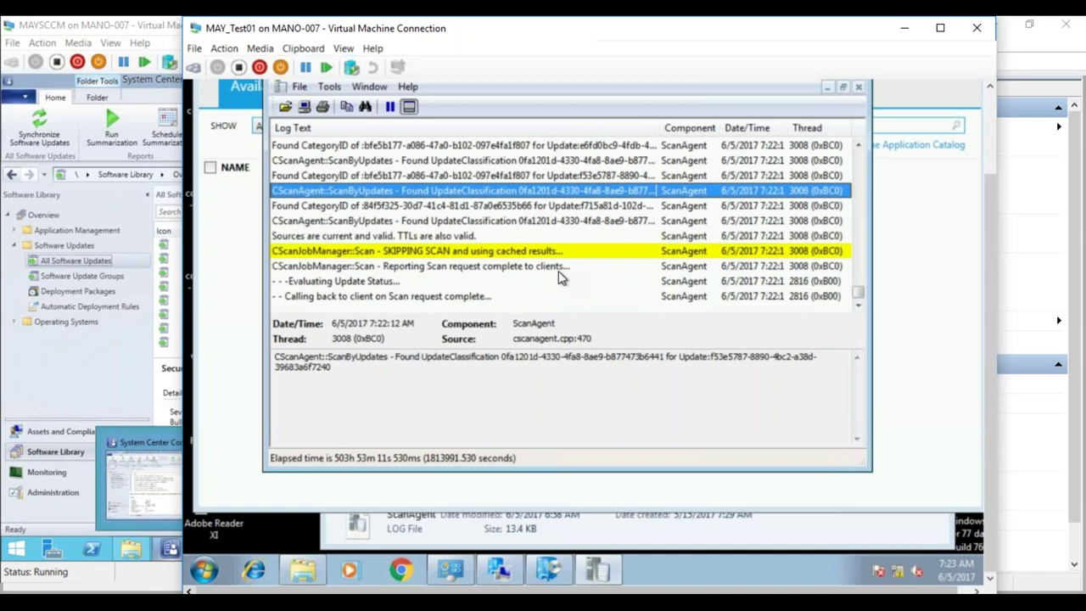
{"action": "left_click", "coordinate": [552, 268]}
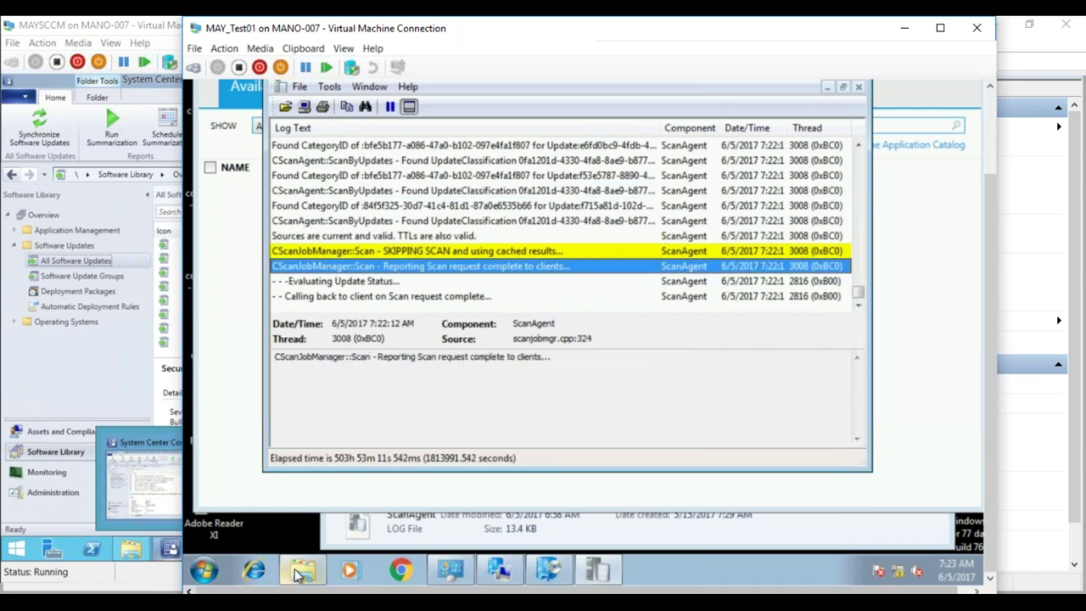
{"action": "left_click", "coordinate": [509, 577]}
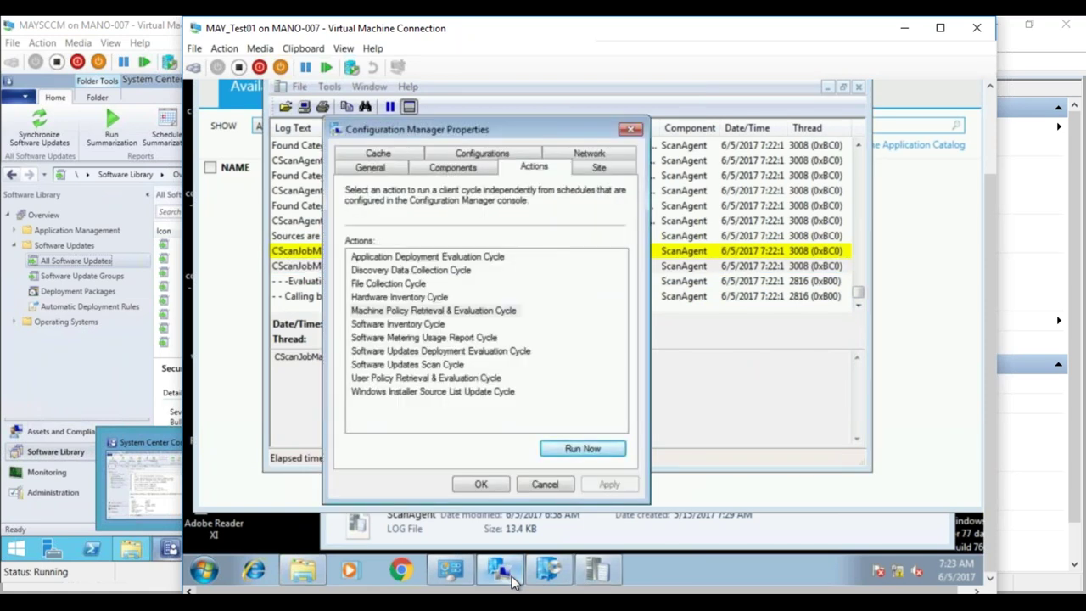
- Run the Software Updates Deployment Evaluation Cycle on the client
{"action": "mouse_move", "coordinate": [528, 579]}
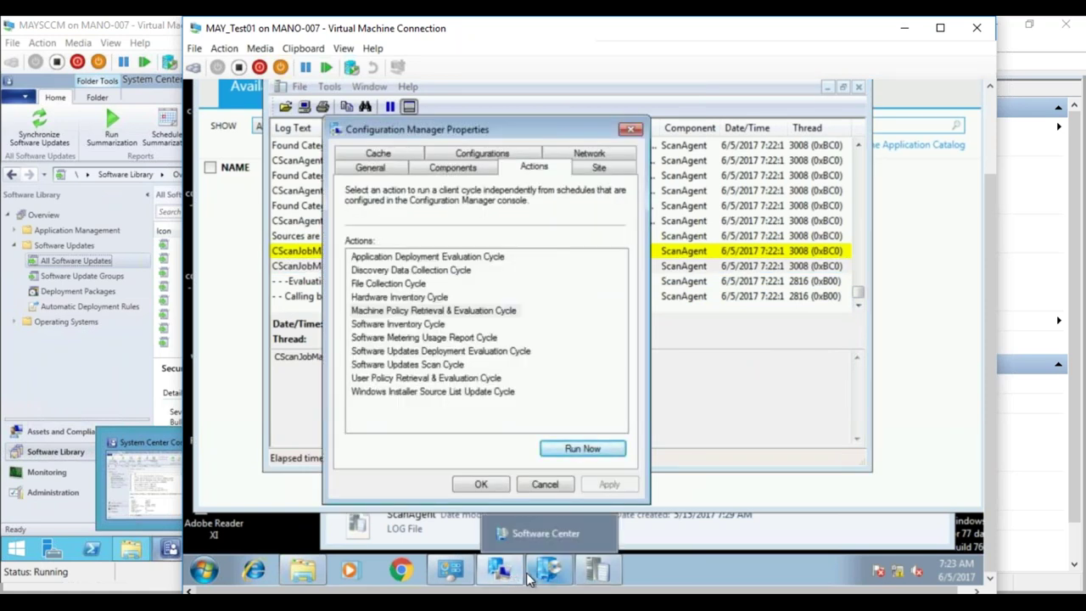
{"action": "left_click", "coordinate": [497, 355]}
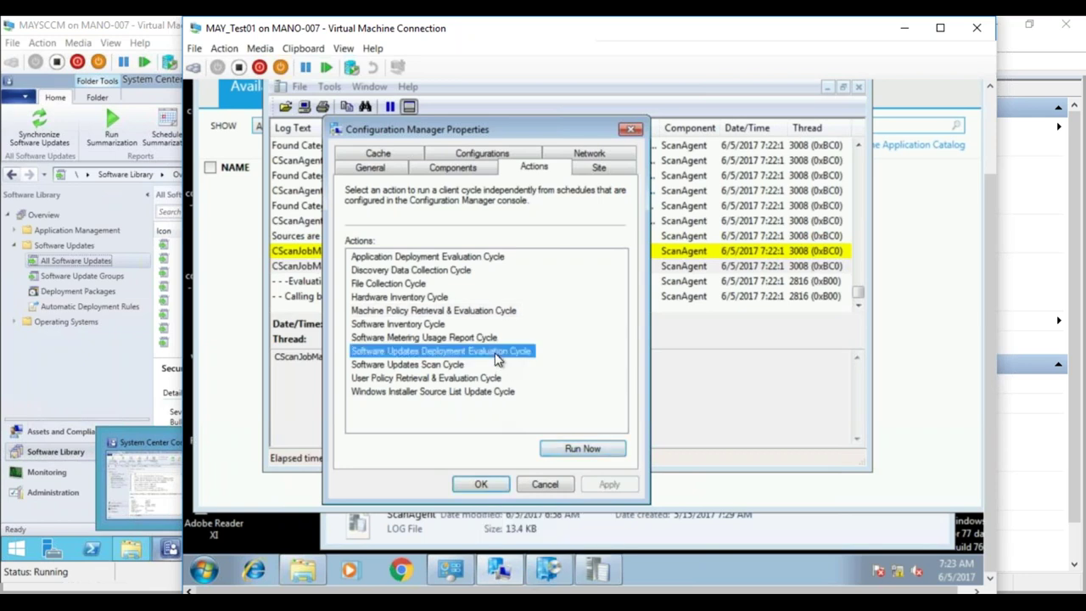
{"action": "left_click", "coordinate": [585, 449]}
{"action": "left_click", "coordinate": [738, 331]}
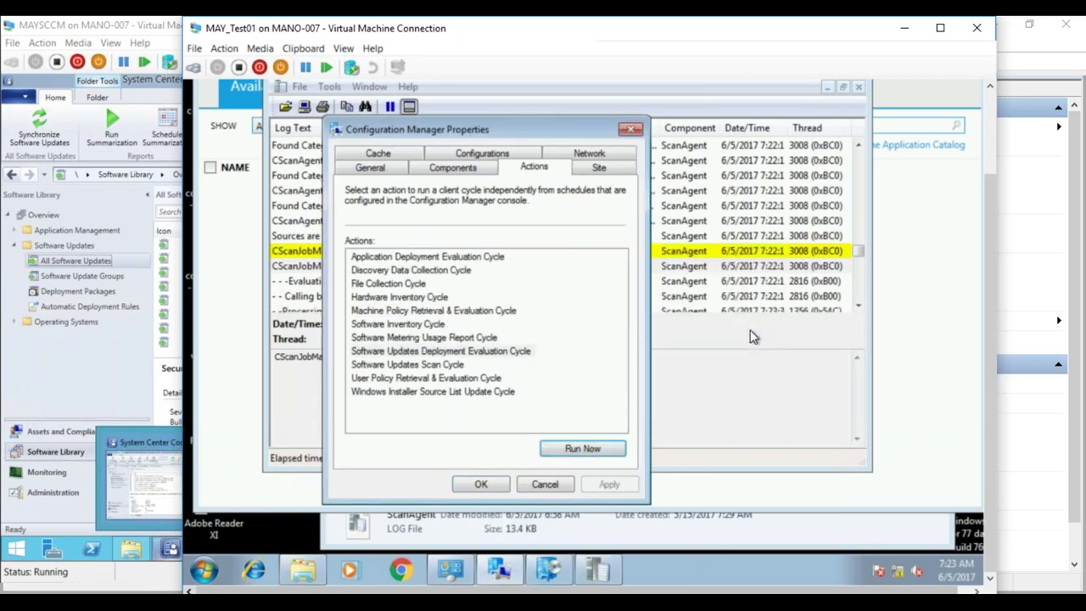
{"action": "left_click", "coordinate": [497, 483]}
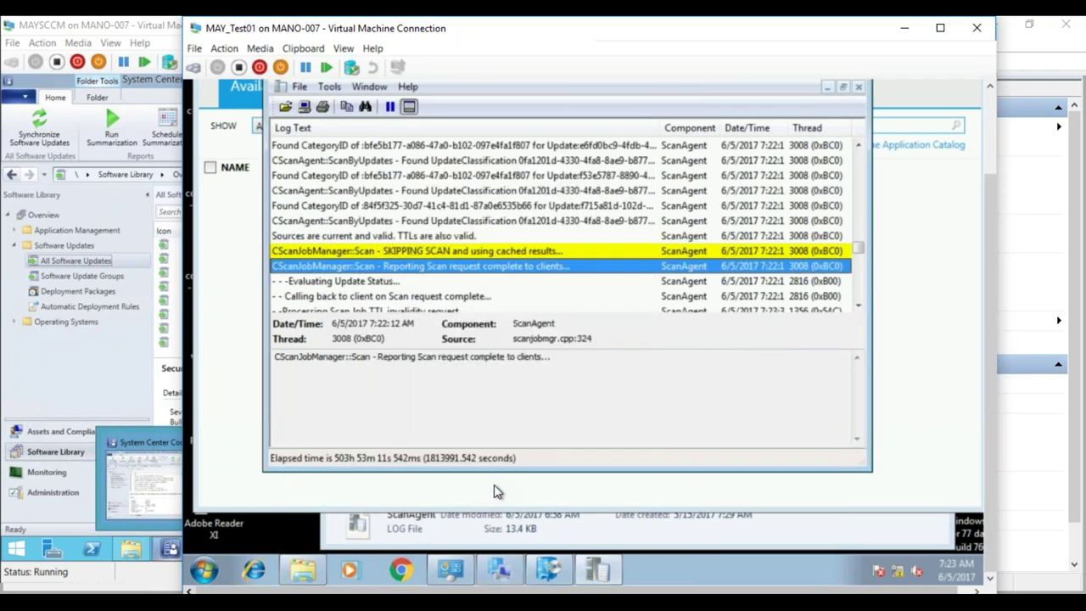
- Scroll ScanAgent.log to the new 7:23 entries and return to Software Center
{"action": "left_click", "coordinate": [858, 308]}
{"action": "left_click_drag", "start_coordinate": [858, 308], "coordinate": [858, 308]}
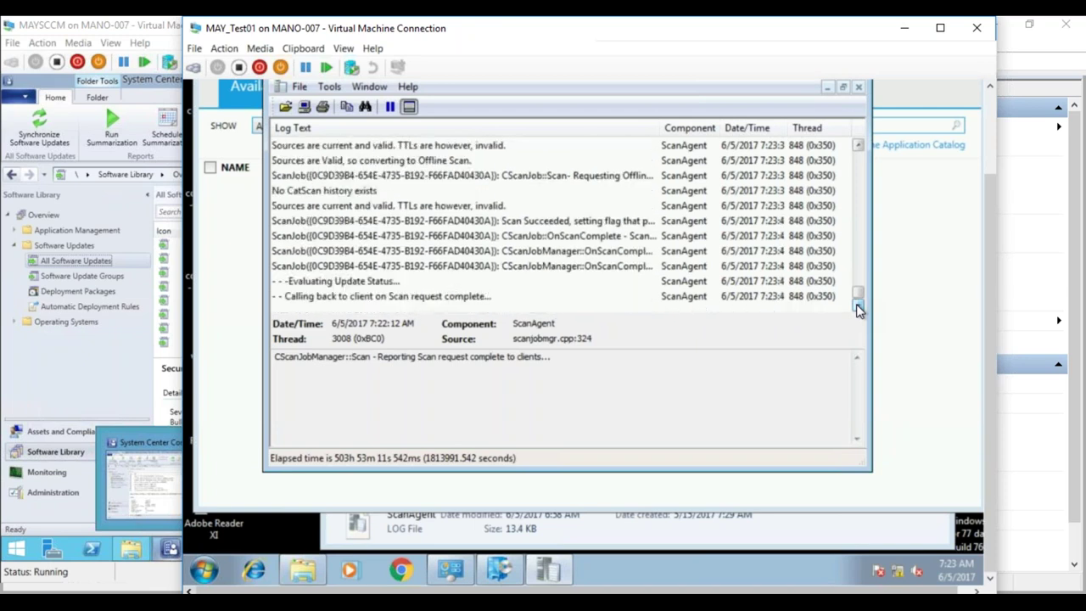
{"action": "left_click", "coordinate": [225, 335]}
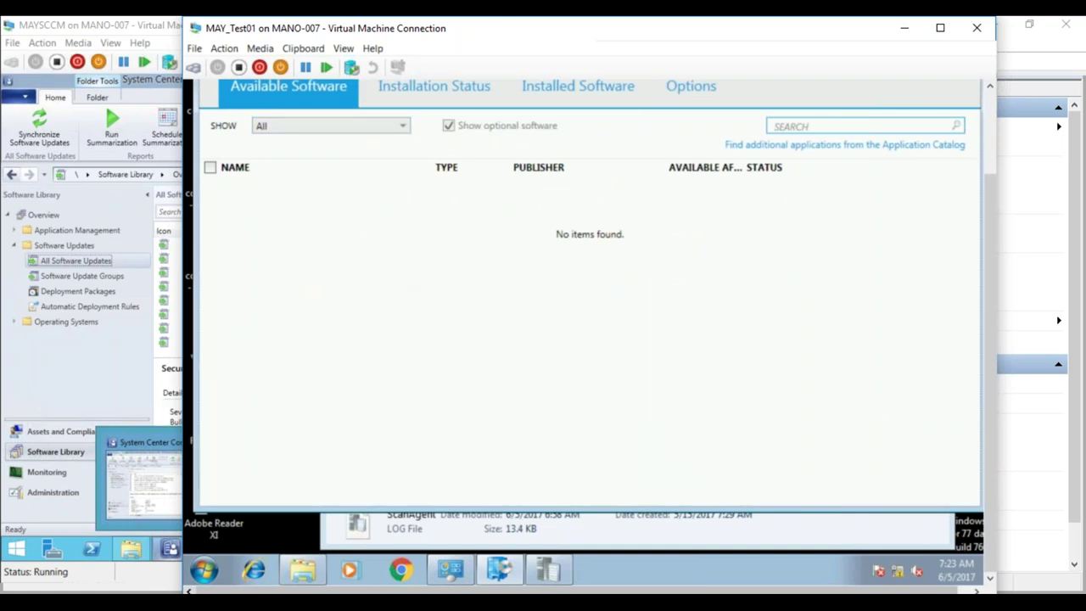
- Check Installation Status and Installed Updates on the client, then refresh the server's All Software Updates list
{"action": "left_click", "coordinate": [465, 96]}
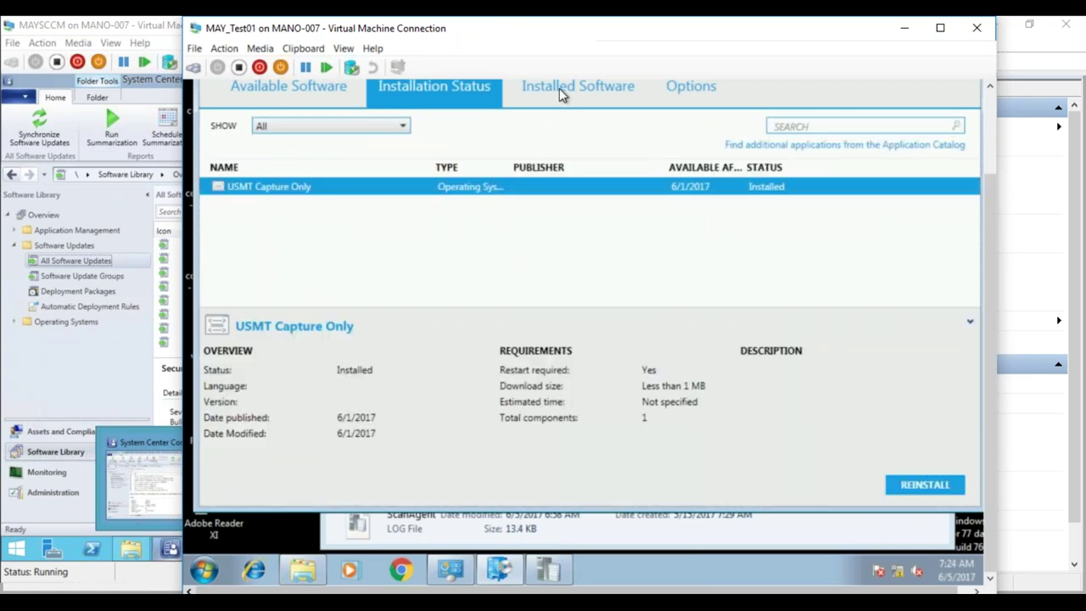
{"action": "left_click", "coordinate": [459, 575]}
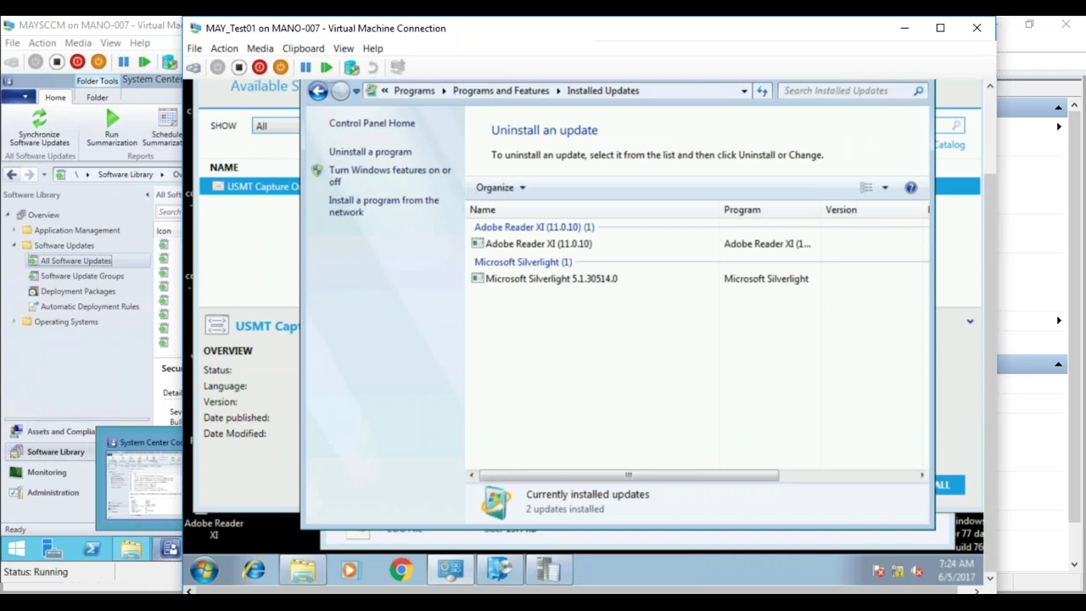
{"action": "left_click", "coordinate": [170, 282]}
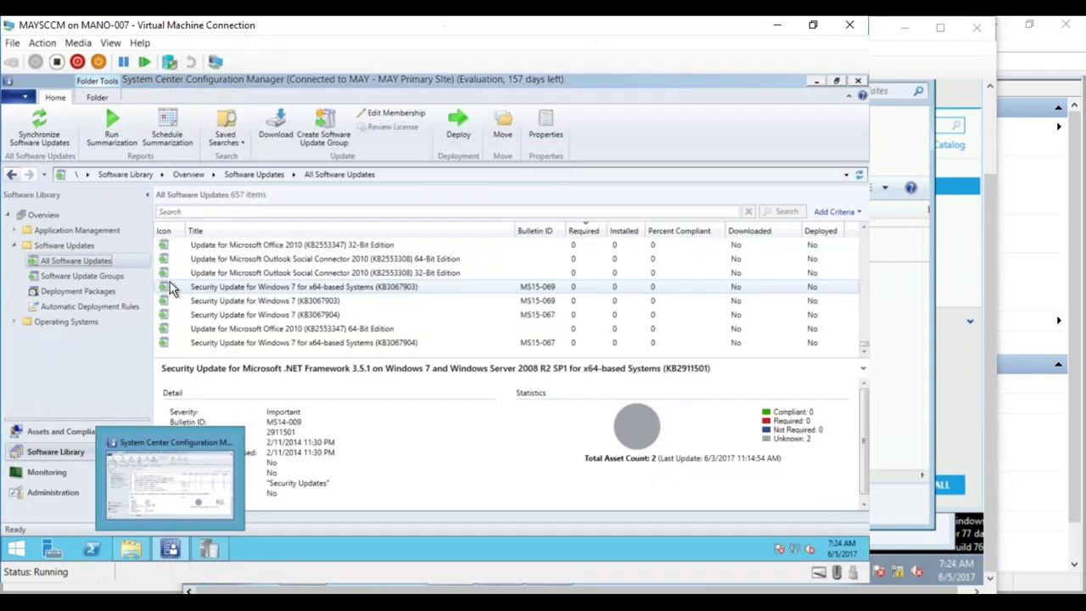
{"action": "left_click", "coordinate": [860, 174]}
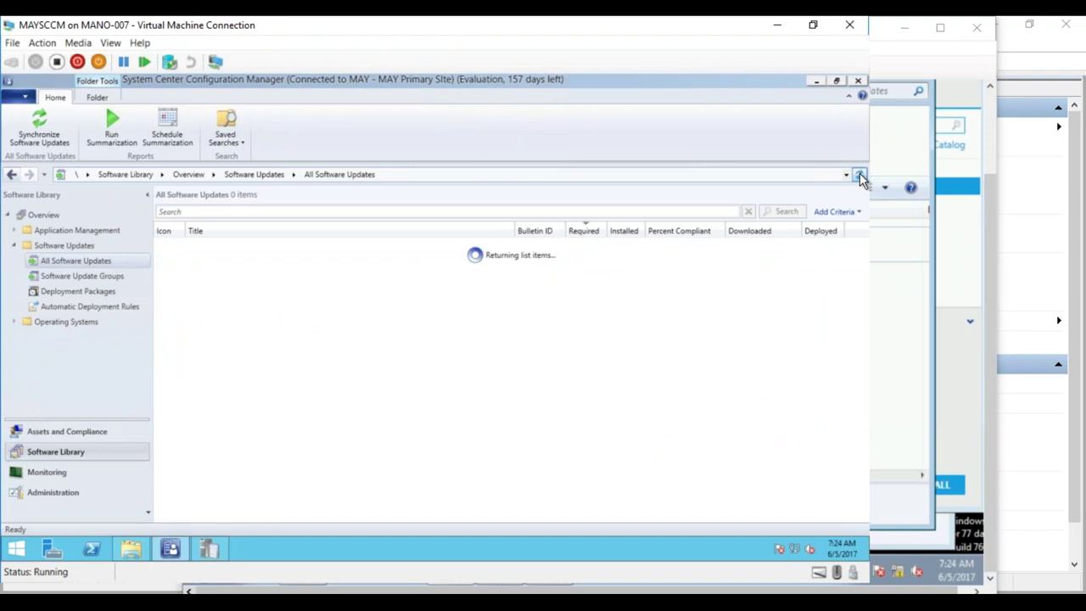
- Filter All Software Updates for Required greater than or equal to 1, which returns no items
{"action": "left_click", "coordinate": [835, 212]}
{"action": "left_click", "coordinate": [748, 258]}
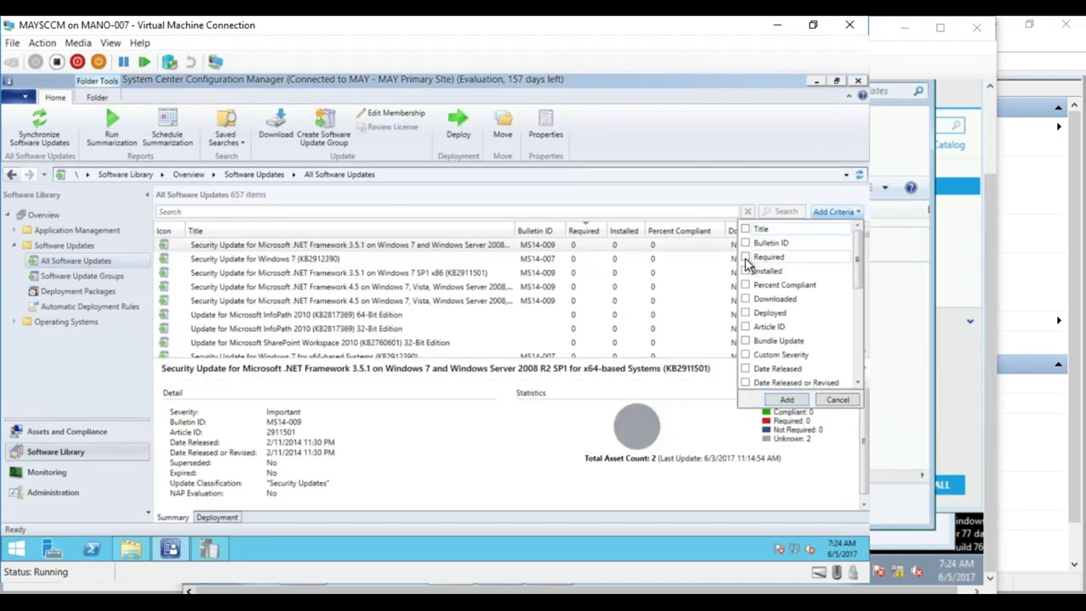
{"action": "left_click", "coordinate": [786, 399]}
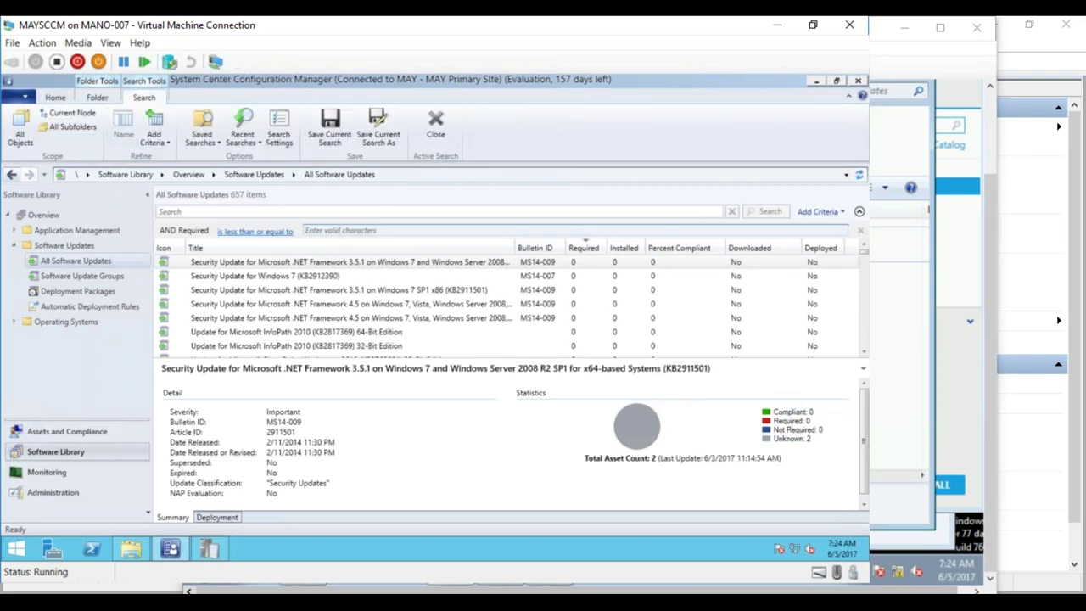
{"action": "left_click", "coordinate": [263, 231]}
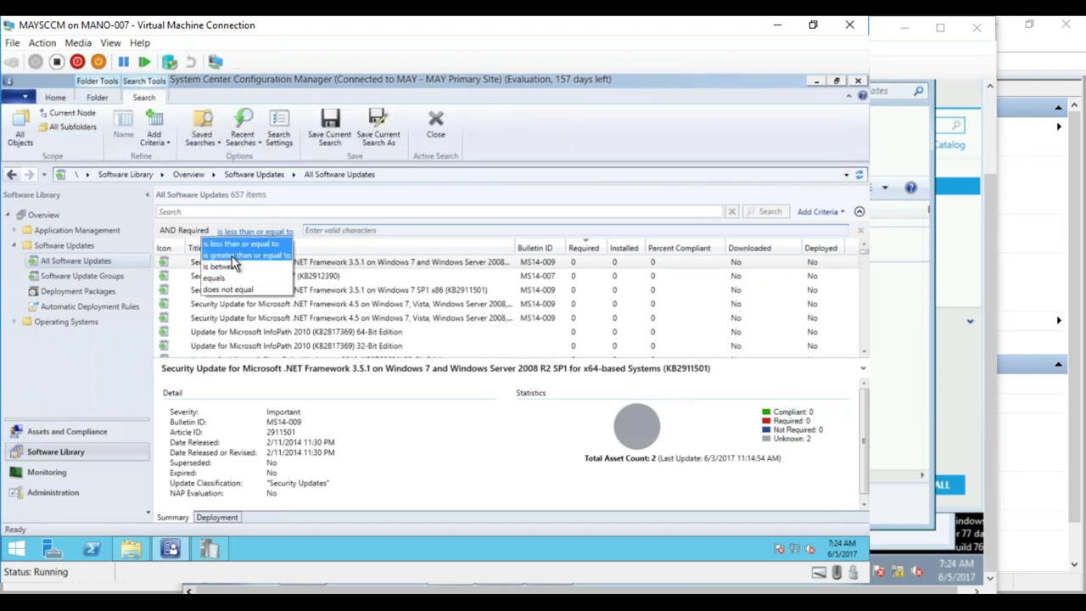
{"action": "left_click", "coordinate": [246, 254]}
{"action": "left_click", "coordinate": [352, 229]}
{"action": "type", "text": "1"}
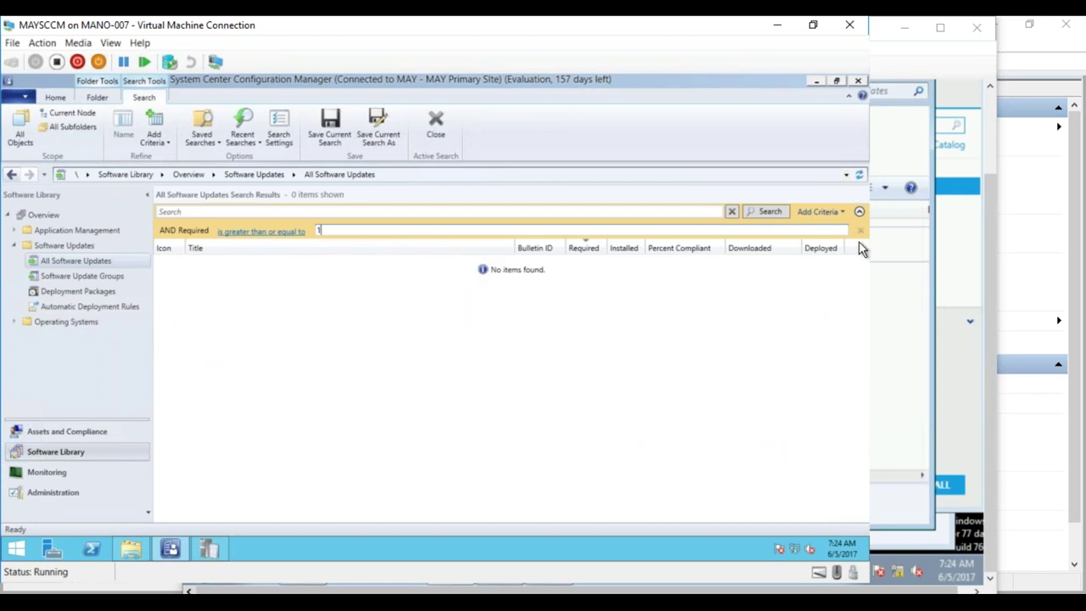
{"action": "left_click", "coordinate": [212, 550]}
- Bring up CMTrace on the Windows 7 client and scroll its ScanAgent log
{"action": "mouse_move", "coordinate": [209, 549]}
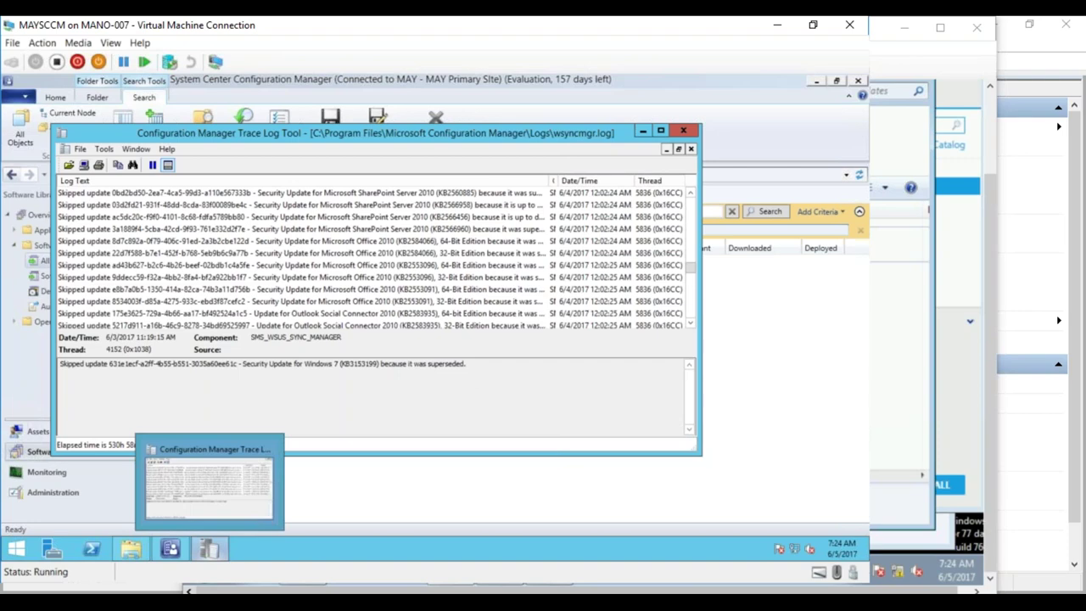
{"action": "left_click", "coordinate": [246, 535]}
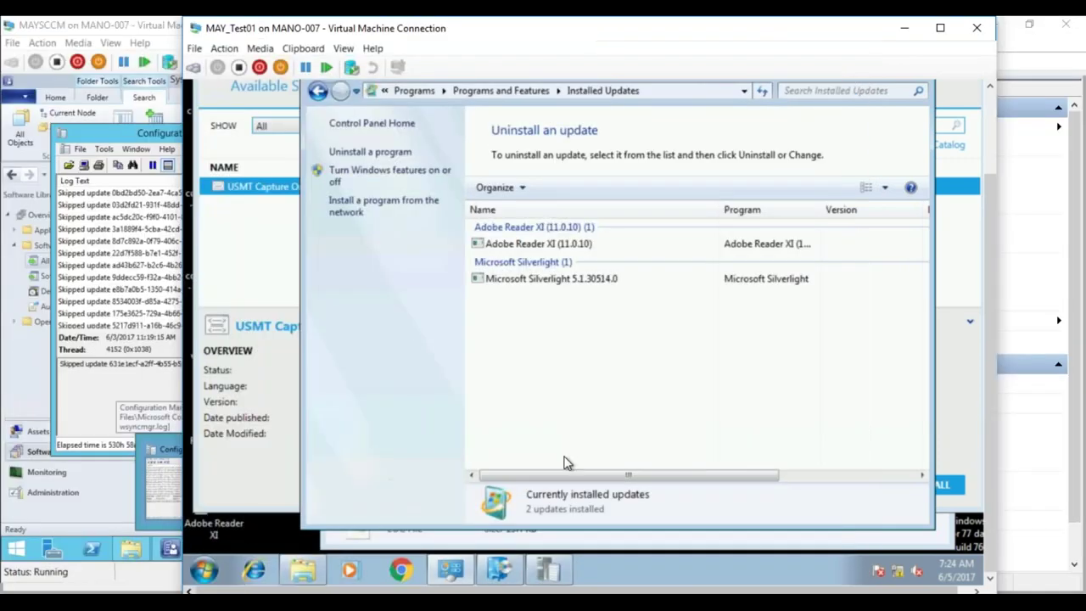
{"action": "mouse_move", "coordinate": [190, 590]}
{"action": "left_click", "coordinate": [110, 522]}
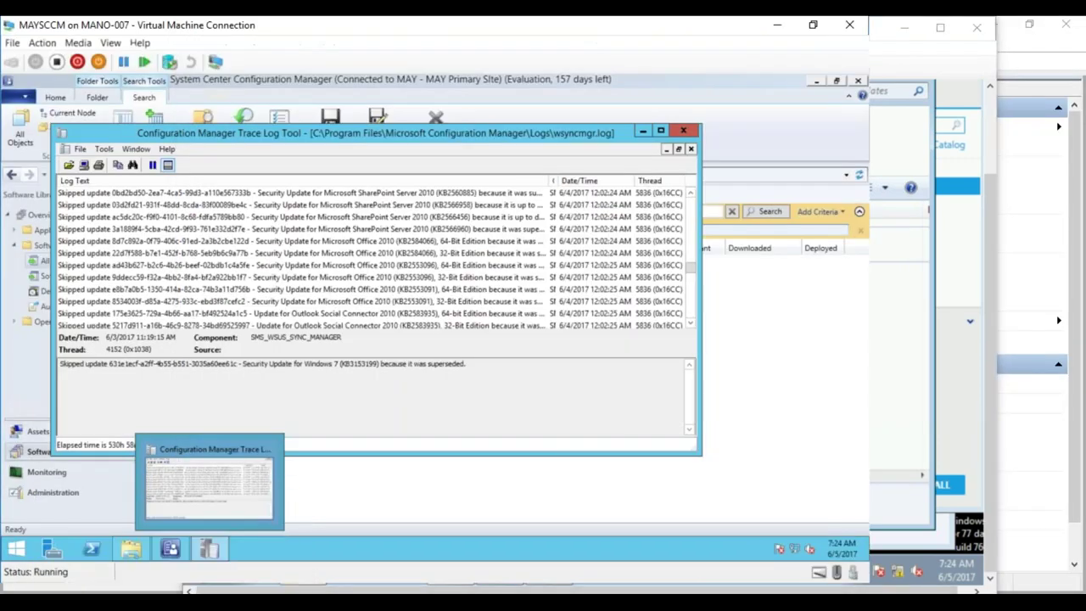
{"action": "left_click", "coordinate": [289, 536]}
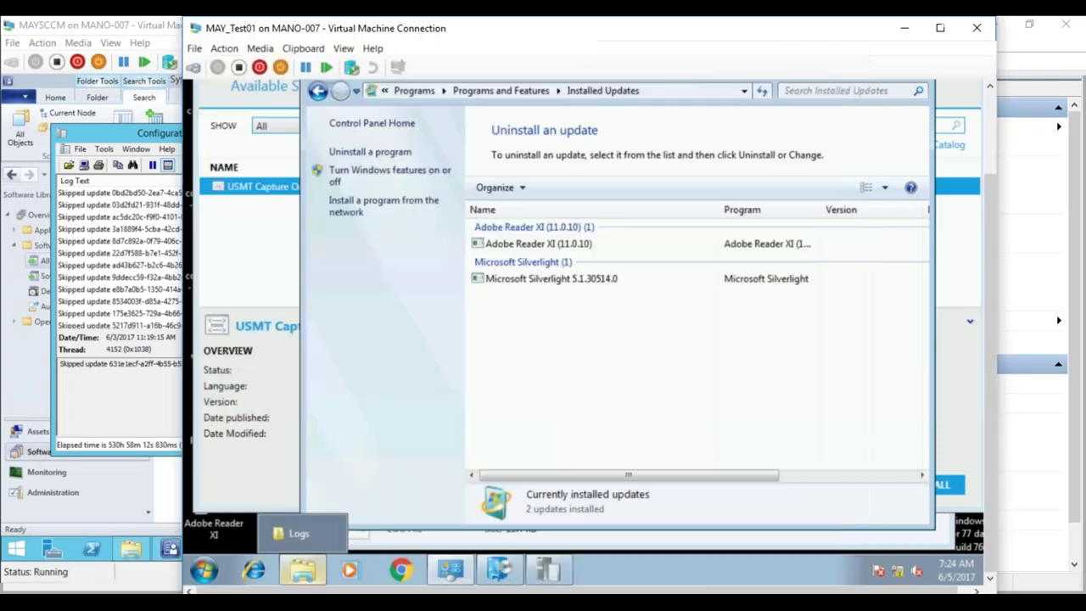
{"action": "left_click", "coordinate": [549, 571]}
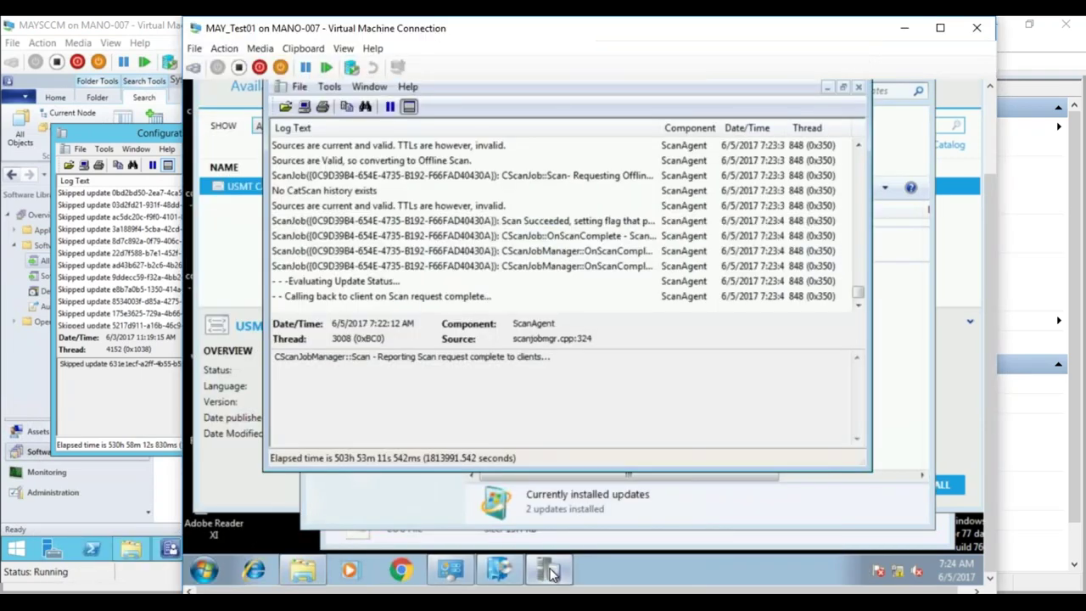
{"action": "mouse_move", "coordinate": [509, 568]}
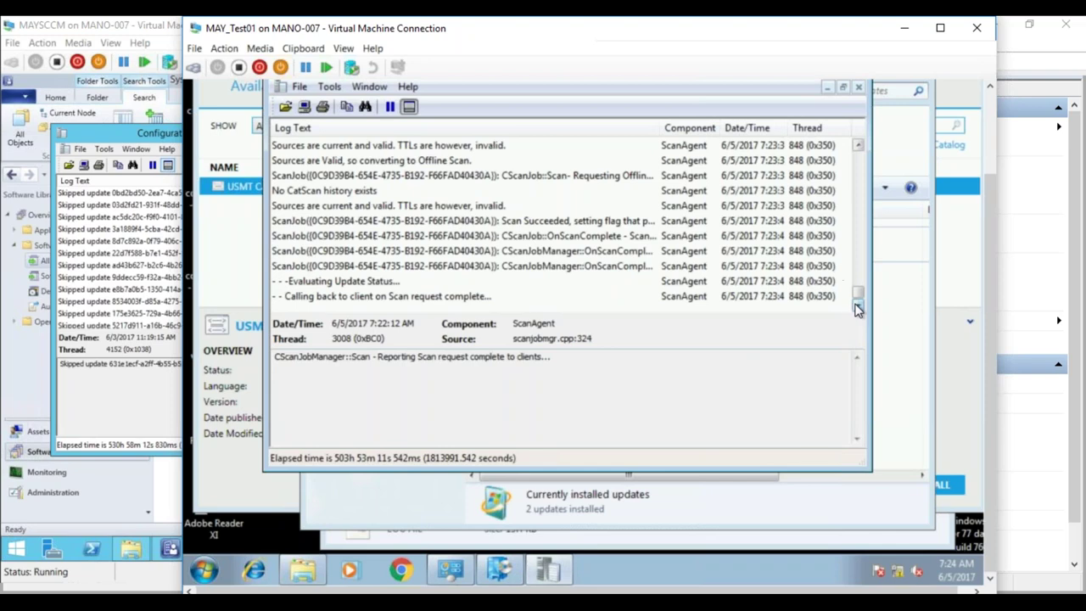
{"action": "left_click_drag", "start_coordinate": [858, 297], "coordinate": [859, 286]}
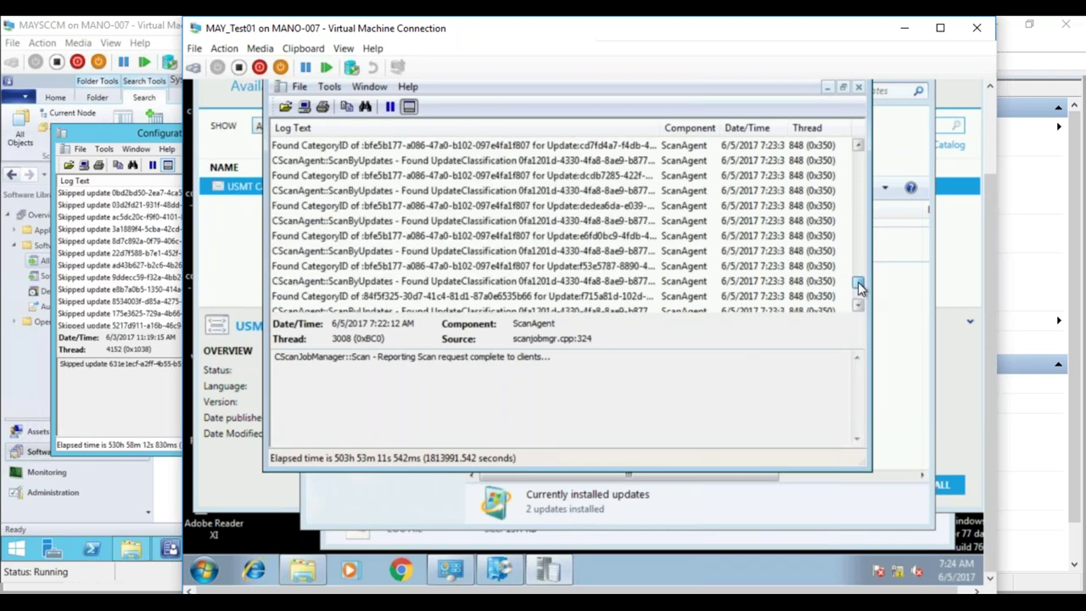
{"action": "left_click_drag", "start_coordinate": [859, 287], "coordinate": [859, 286]}
- Mark update ID e6fd0bc9-4fdb-4967-9825-cecec4c14fa0 in the UpdateClassification entry text
{"action": "left_click", "coordinate": [594, 257]}
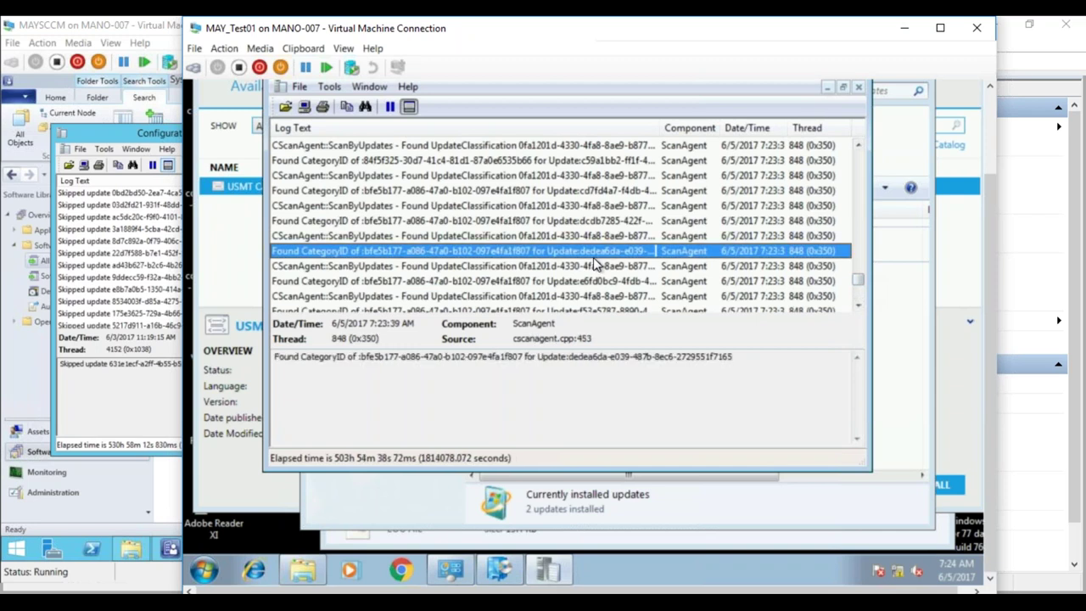
{"action": "left_click", "coordinate": [593, 266]}
{"action": "left_click", "coordinate": [591, 278]}
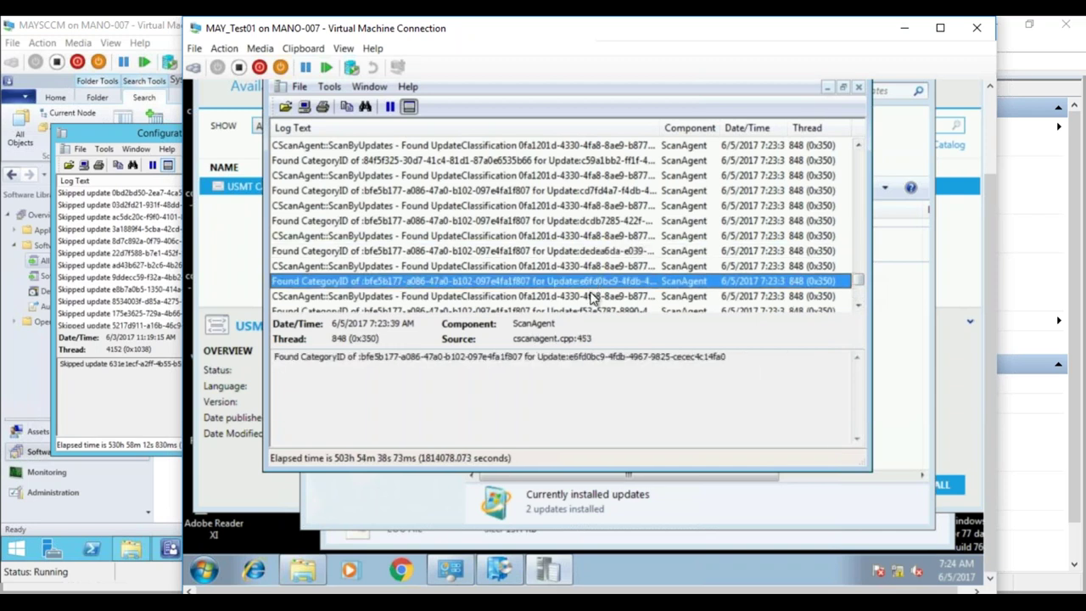
{"action": "left_click", "coordinate": [592, 296]}
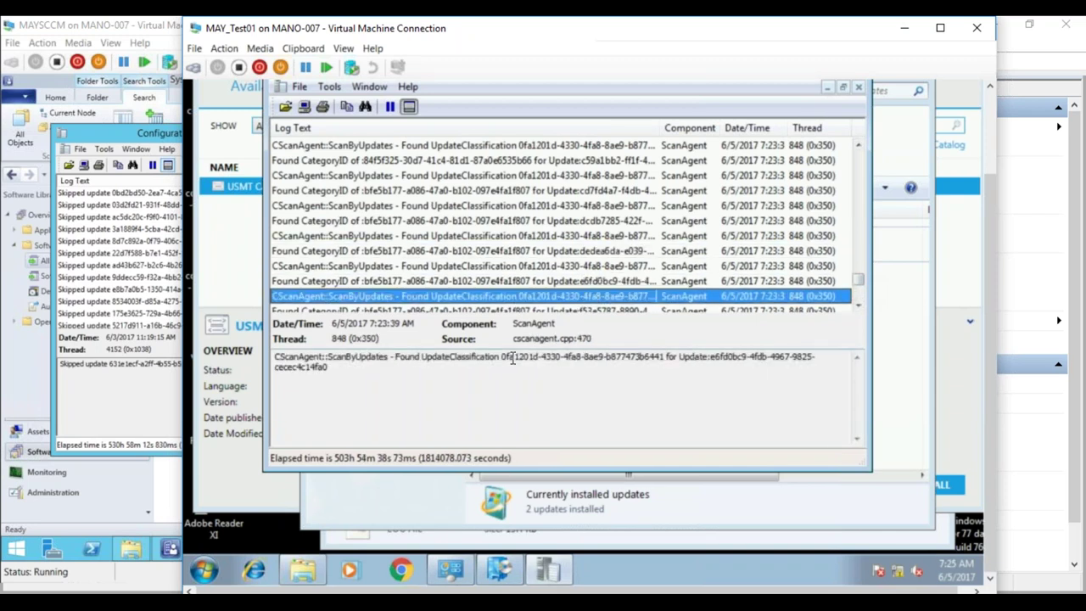
{"action": "left_click_drag", "start_coordinate": [502, 356], "coordinate": [664, 361]}
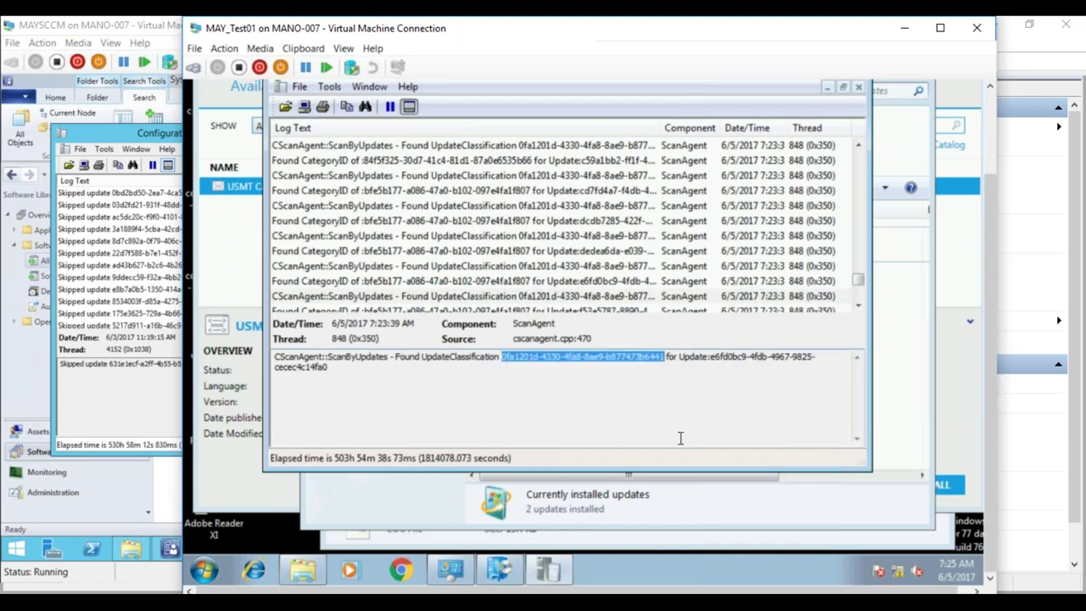
{"action": "left_click_drag", "start_coordinate": [711, 358], "coordinate": [724, 373]}
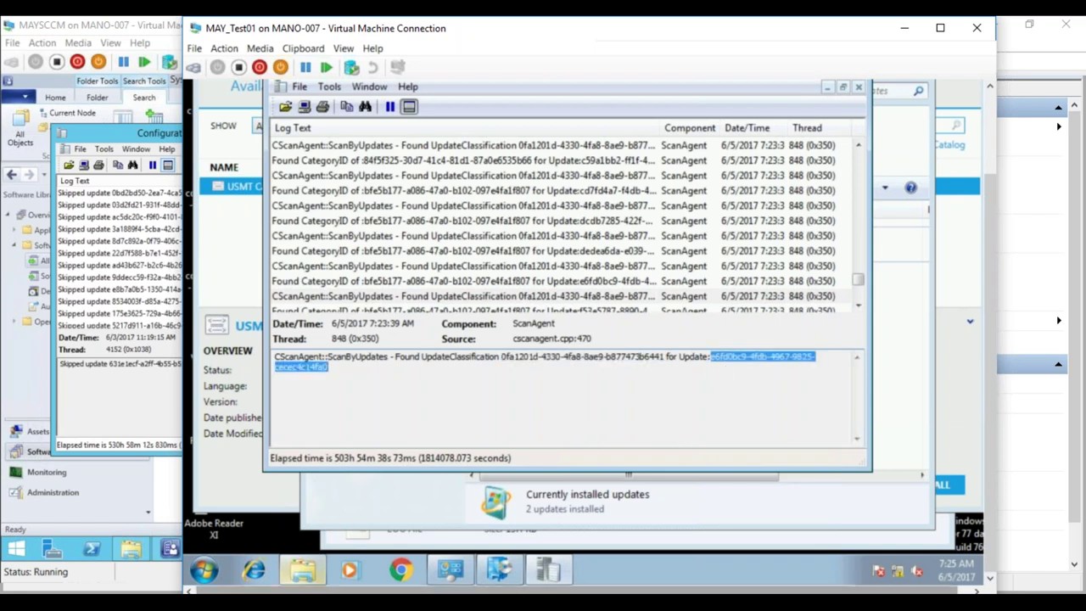
{"action": "mouse_move", "coordinate": [303, 570]}
{"action": "mouse_move", "coordinate": [125, 547]}
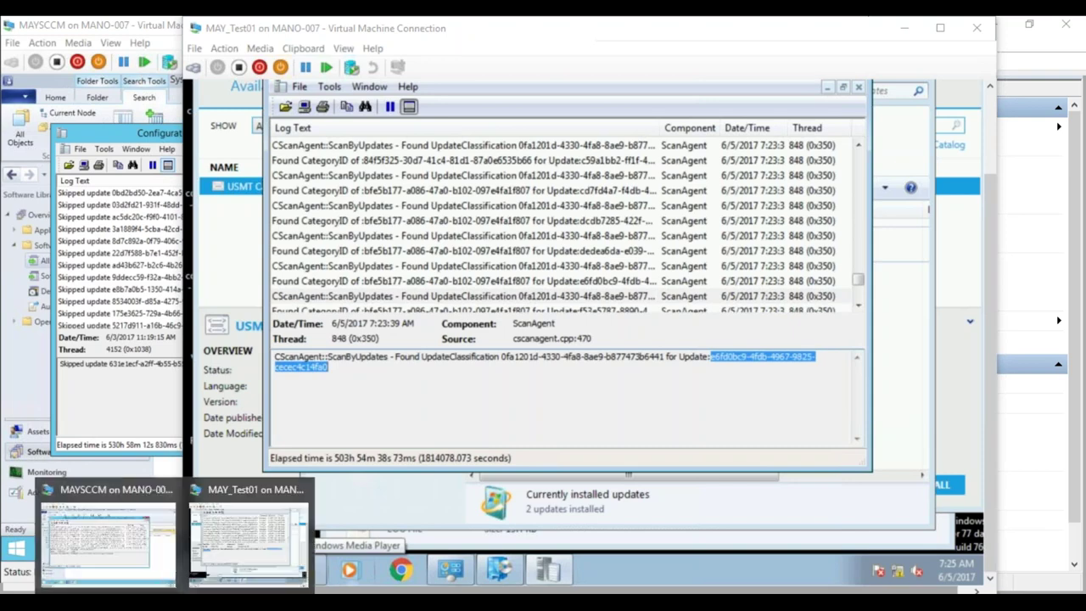
{"action": "left_click", "coordinate": [155, 559]}
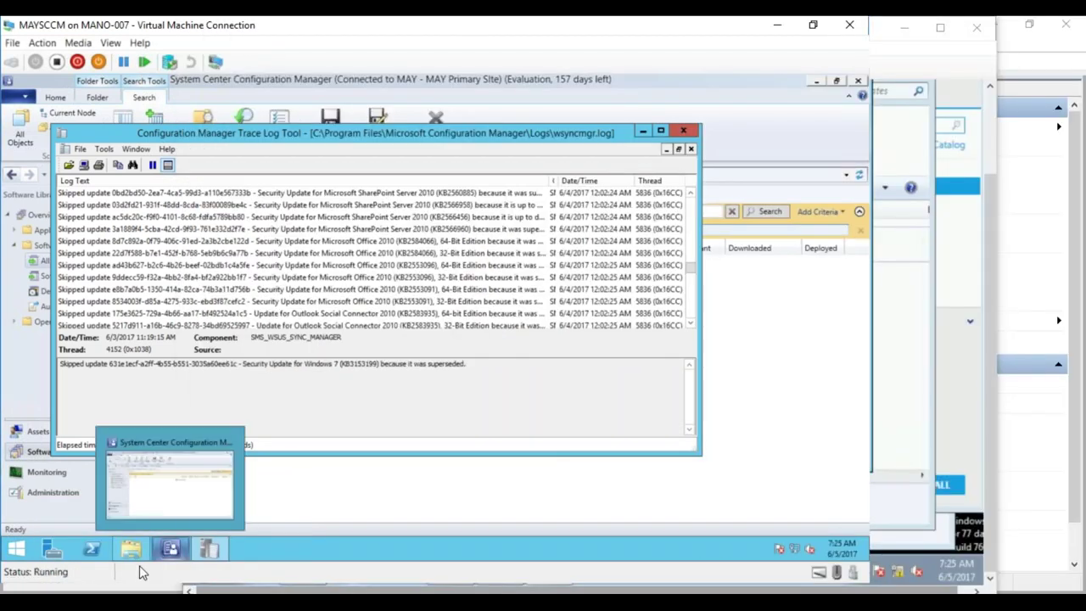
{"action": "left_click", "coordinate": [132, 550]}
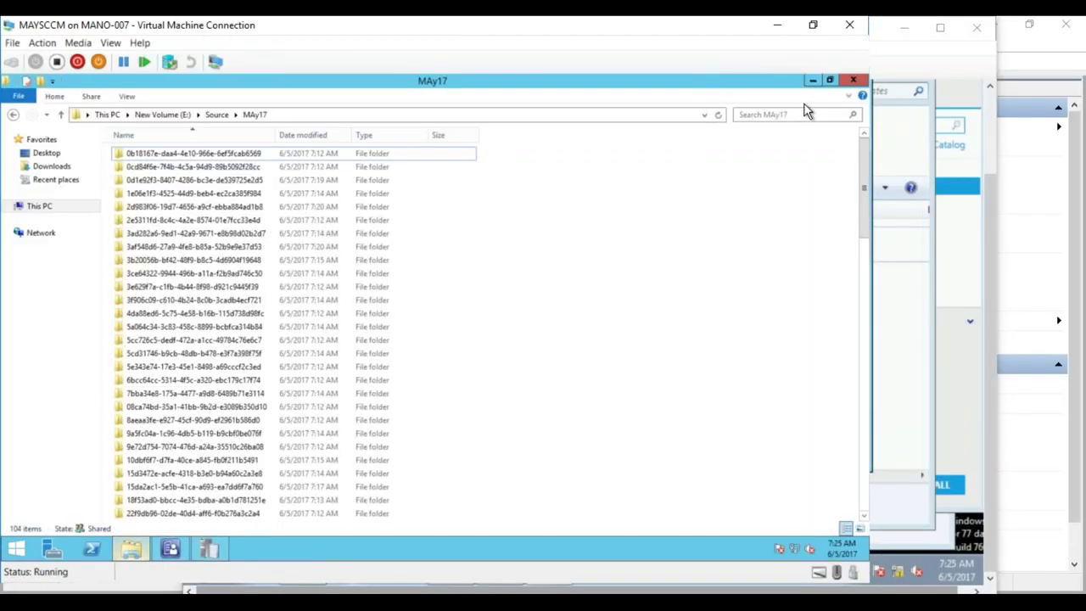
- Search the MAy17 folder for the pasted Group Policy text and for e6fd0*, then clear the search
{"action": "left_click", "coordinate": [788, 114]}
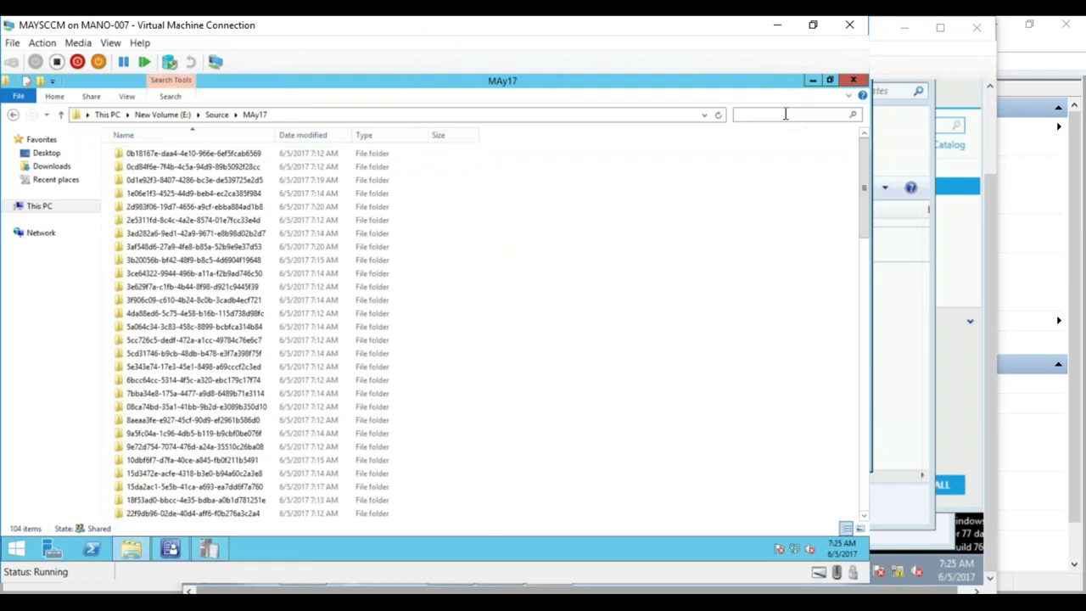
{"action": "type", "text": "Group Policy: Download Automatically from Microsoft Update Server"}
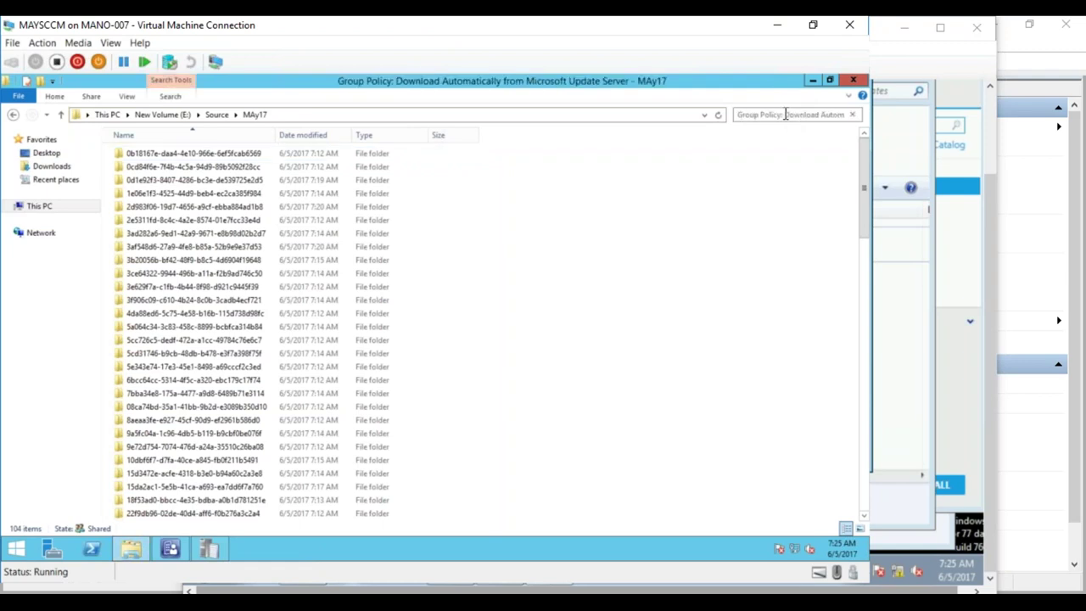
{"action": "left_click", "coordinate": [852, 115]}
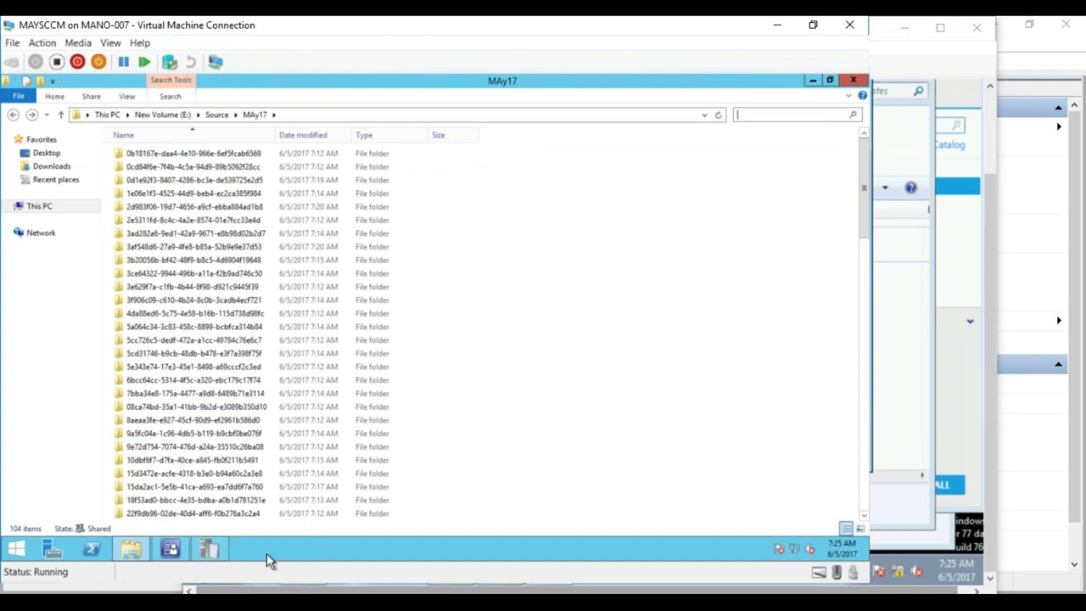
{"action": "mouse_move", "coordinate": [255, 585]}
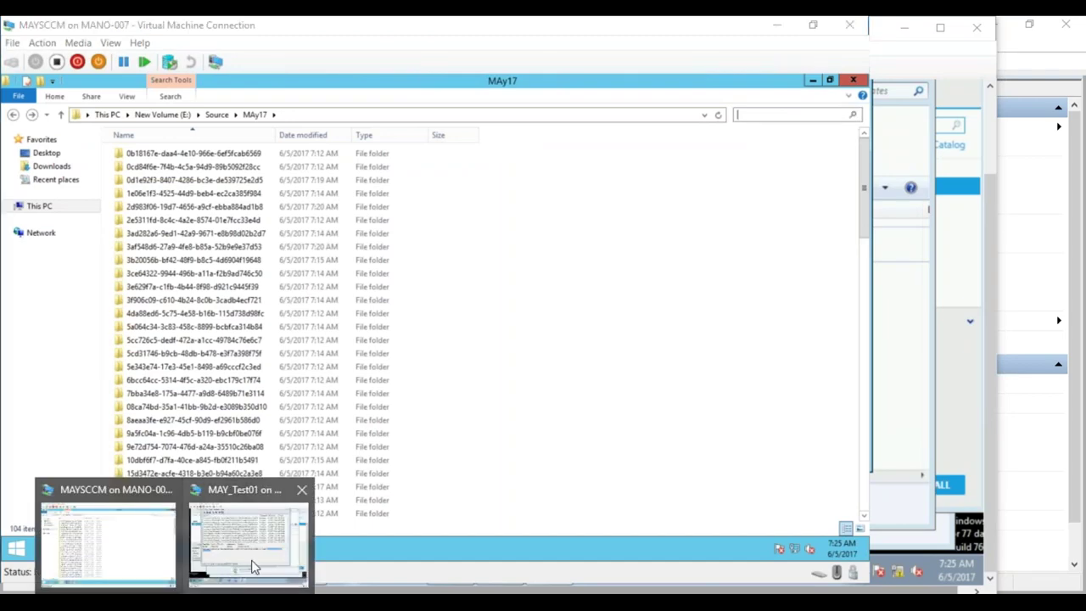
{"action": "left_click", "coordinate": [252, 565]}
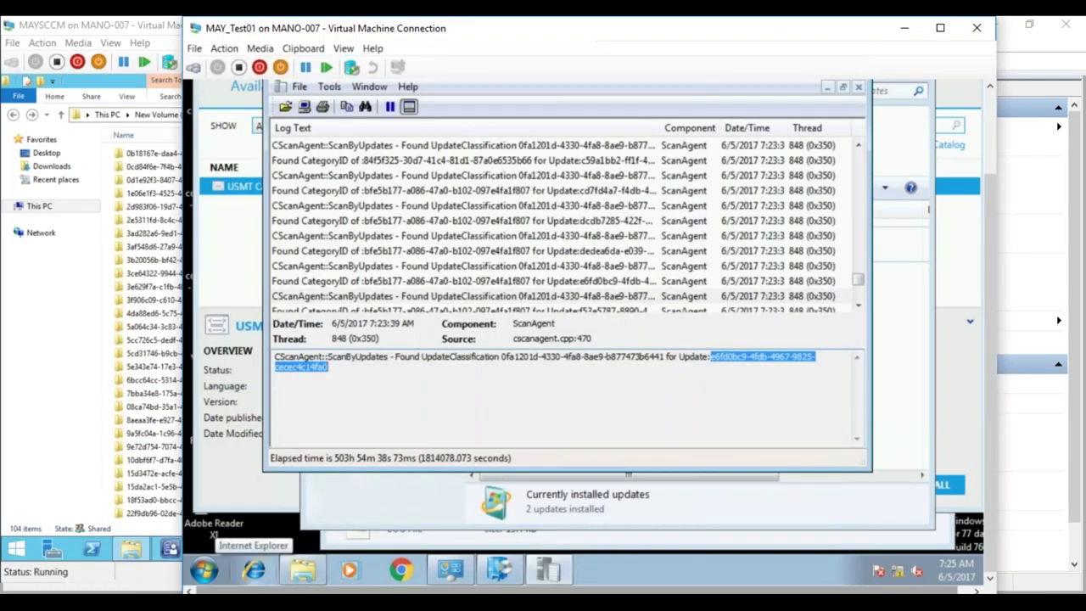
{"action": "left_click", "coordinate": [825, 89]}
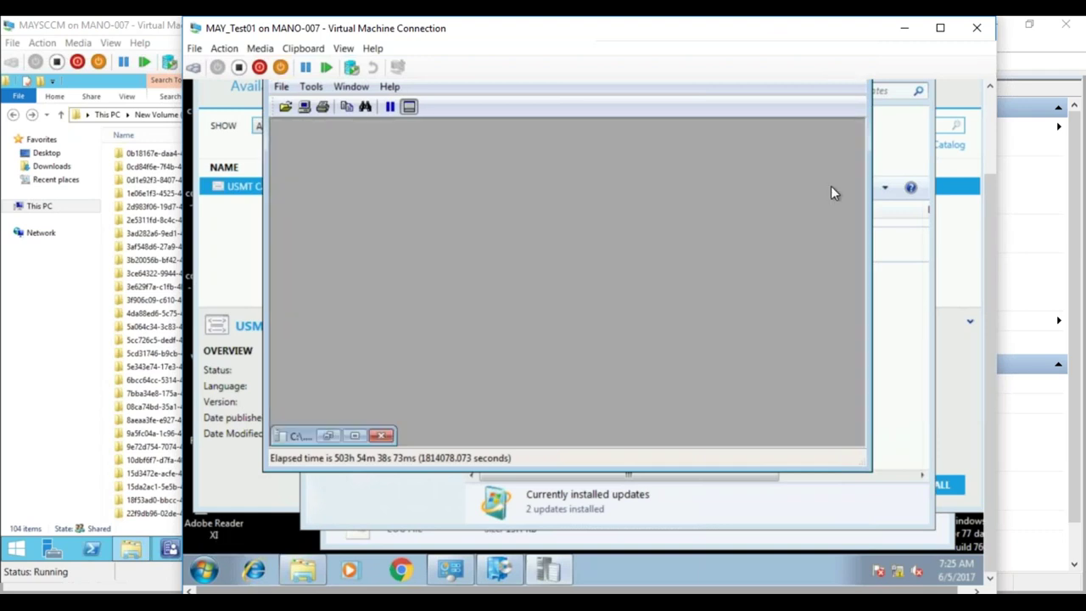
{"action": "left_click", "coordinate": [161, 340]}
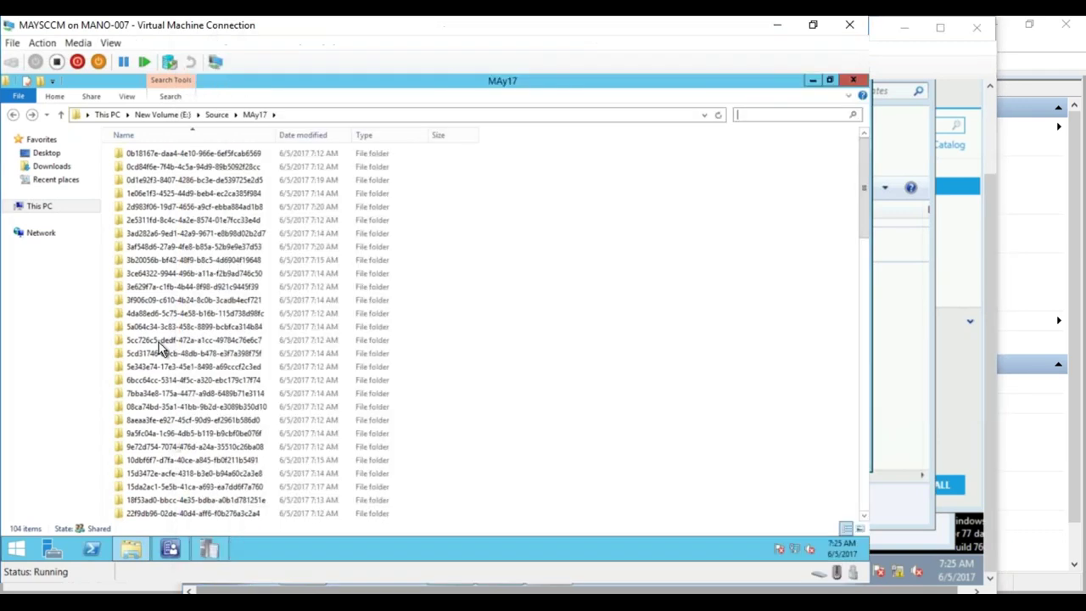
{"action": "left_click", "coordinate": [770, 113]}
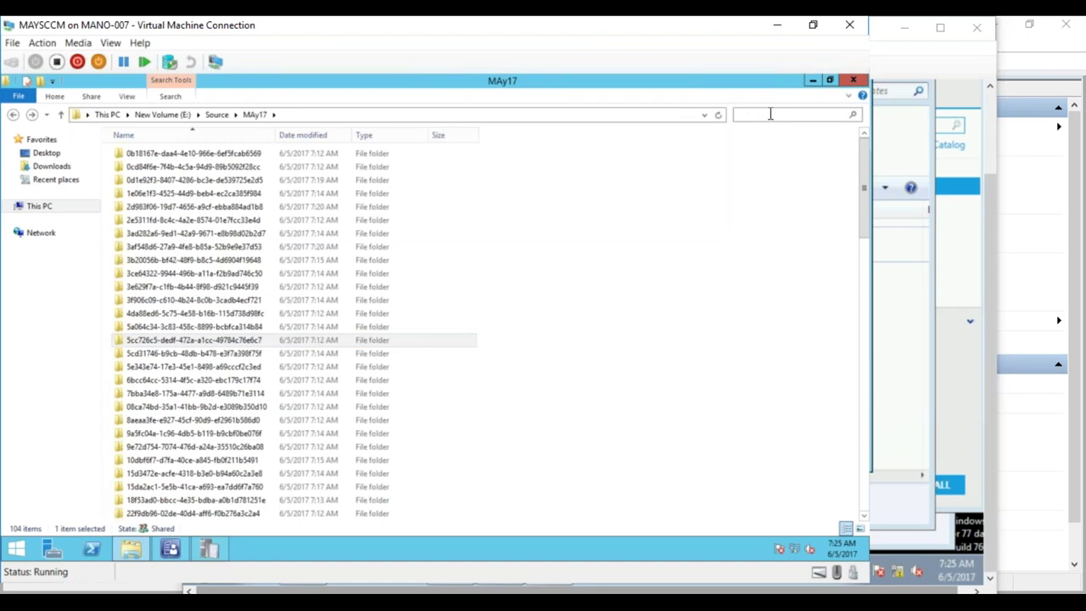
{"action": "type", "text": "e6fd"}
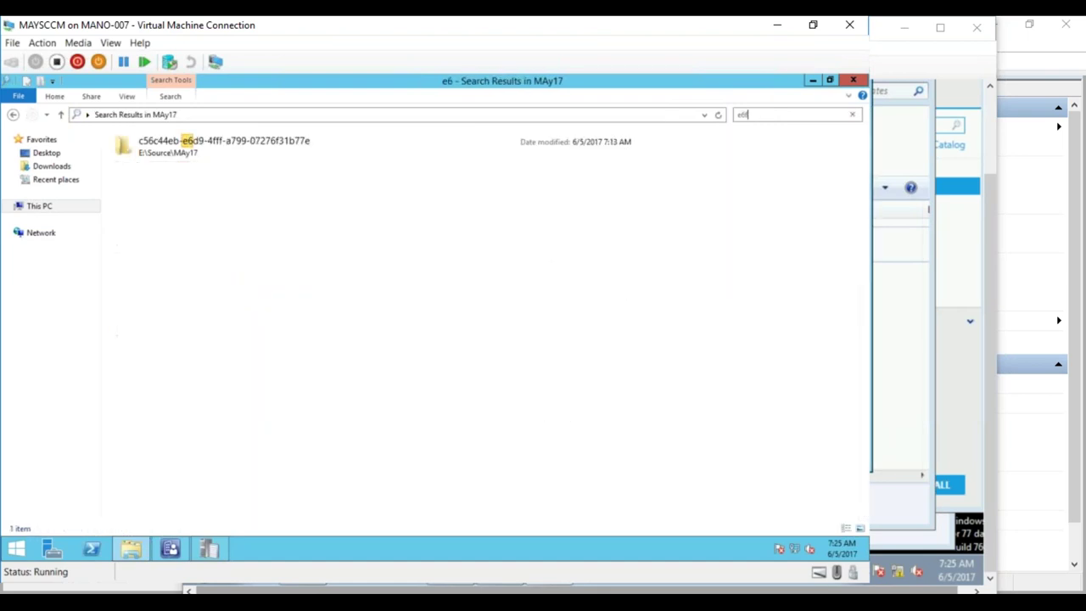
{"action": "type", "text": "0*"}
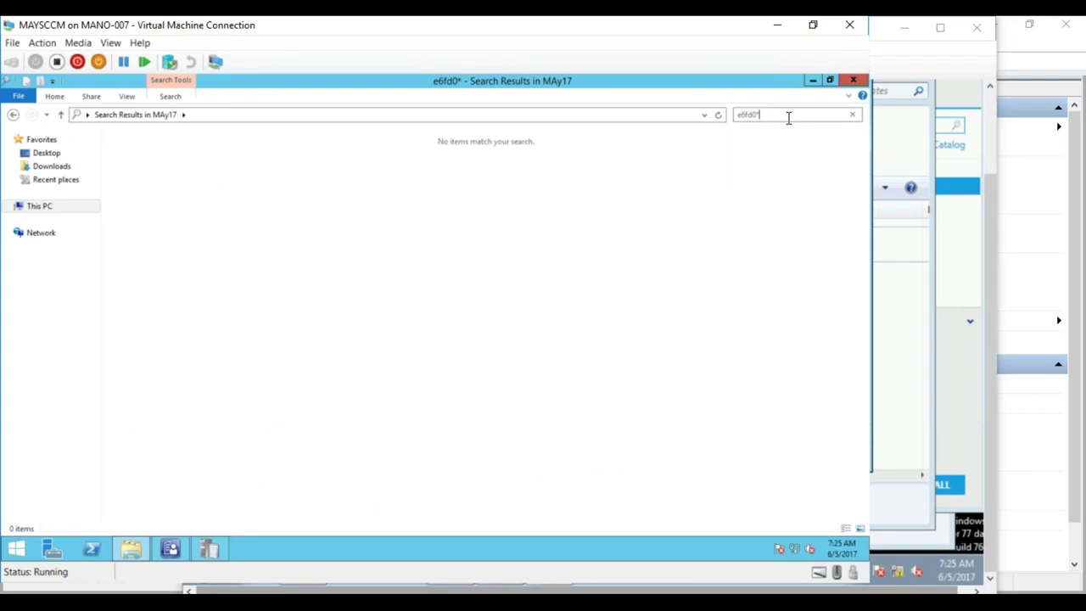
{"action": "left_click", "coordinate": [853, 115]}
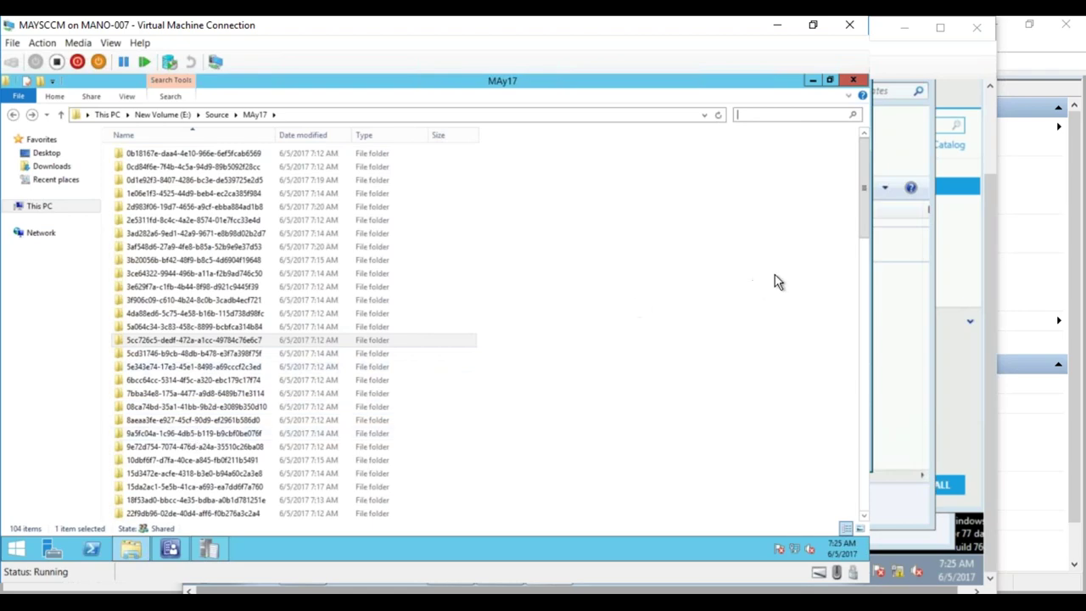
- Scroll the update folders and compare them with the client log entry's full text
{"action": "left_click_drag", "start_coordinate": [862, 206], "coordinate": [848, 462]}
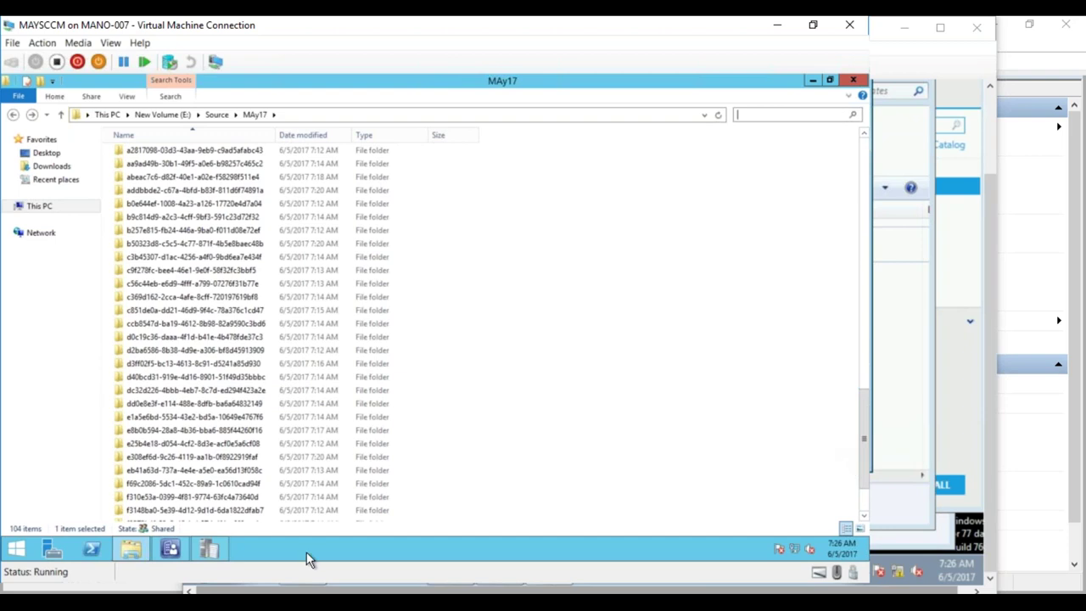
{"action": "left_click", "coordinate": [201, 457]}
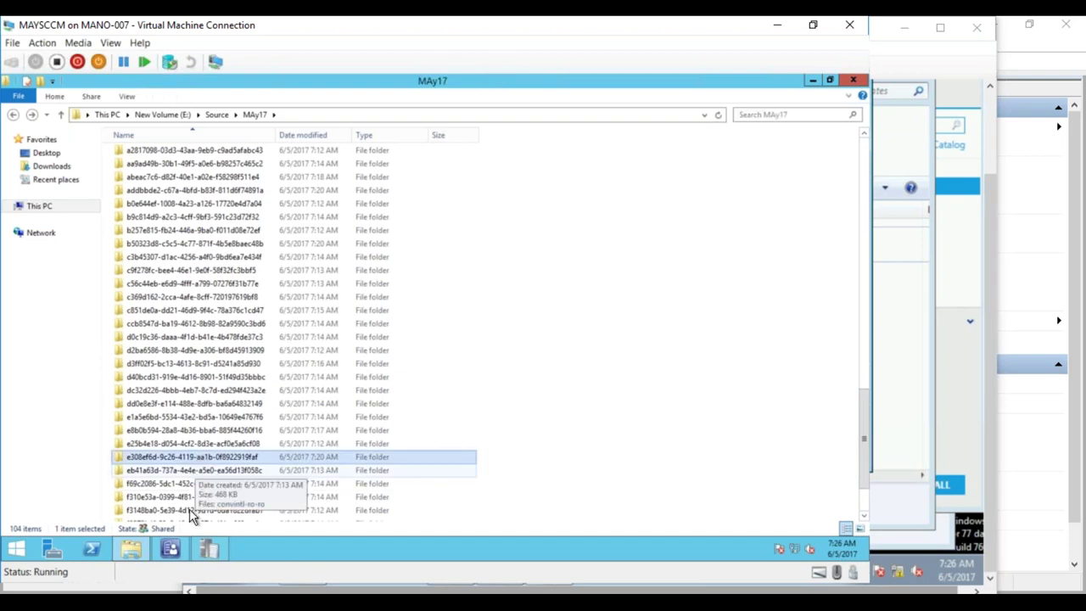
{"action": "left_click", "coordinate": [252, 551]}
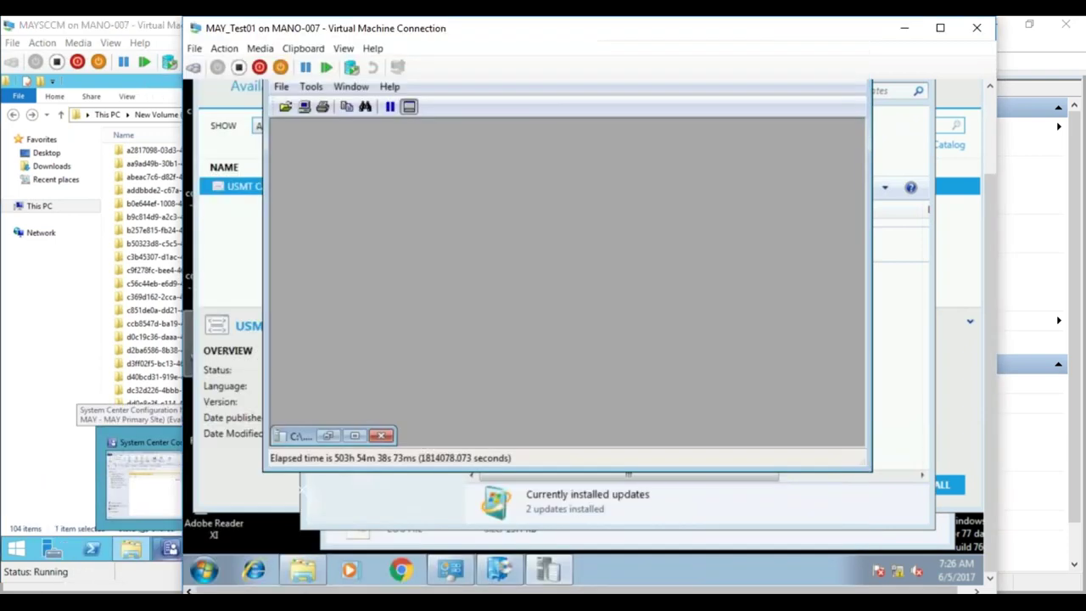
{"action": "left_click", "coordinate": [356, 436]}
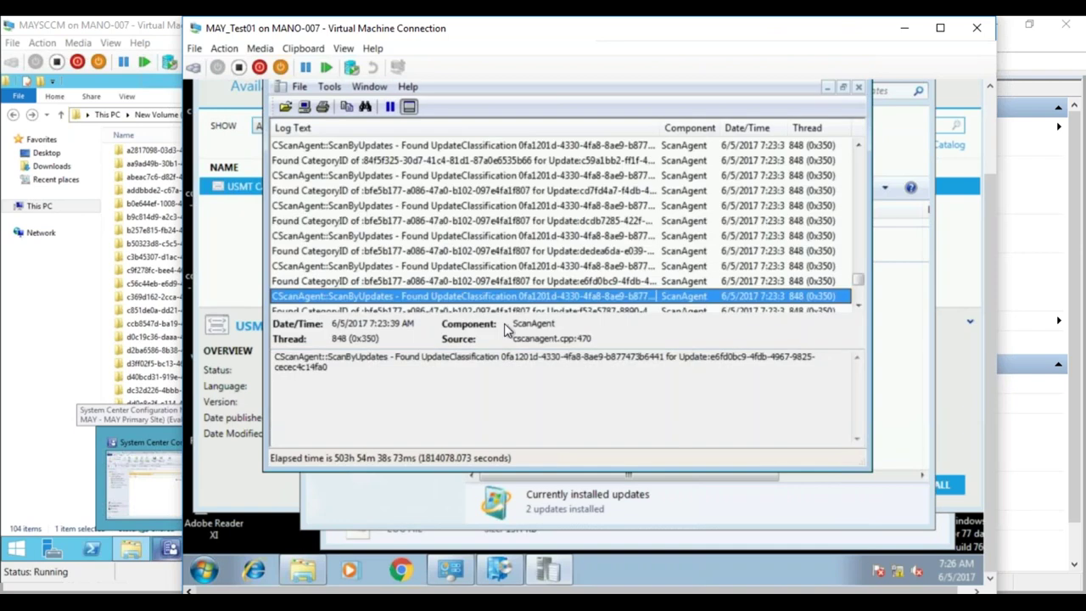
{"action": "left_click", "coordinate": [619, 363]}
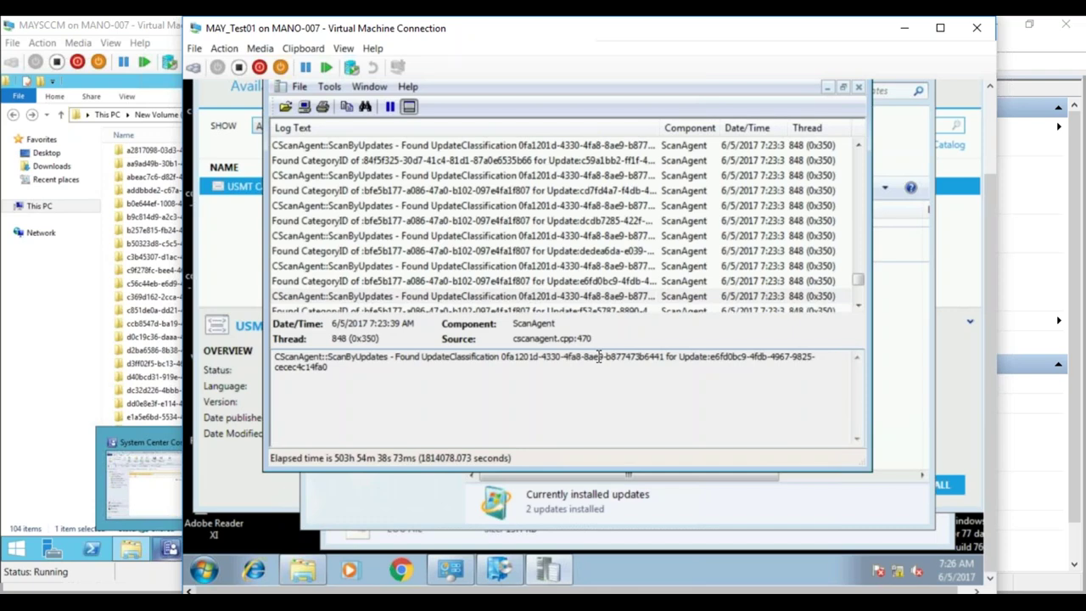
{"action": "left_click", "coordinate": [162, 283]}
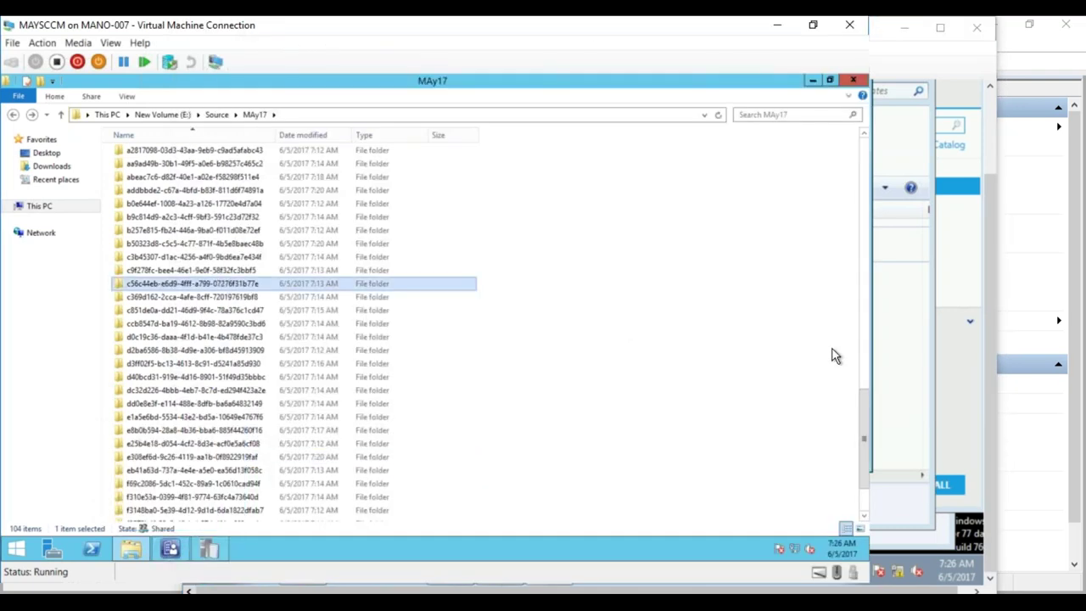
- Refresh E:\Source\MAy17 and scroll its 104 update folders dated 6/5/2017
{"action": "left_click_drag", "start_coordinate": [866, 400], "coordinate": [879, 144]}
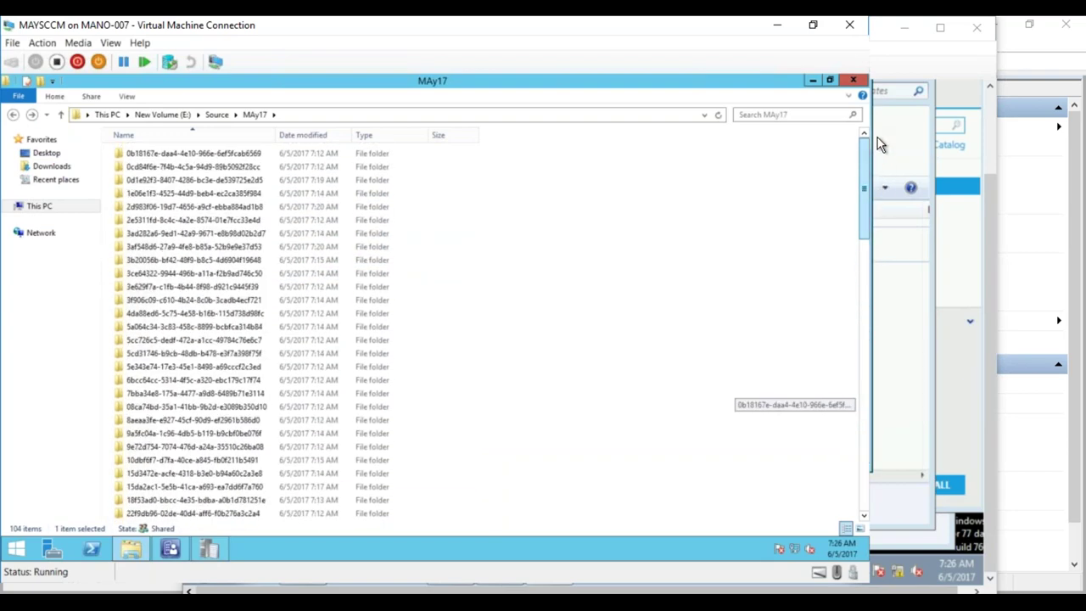
{"action": "left_click_drag", "start_coordinate": [878, 138], "coordinate": [877, 138]}
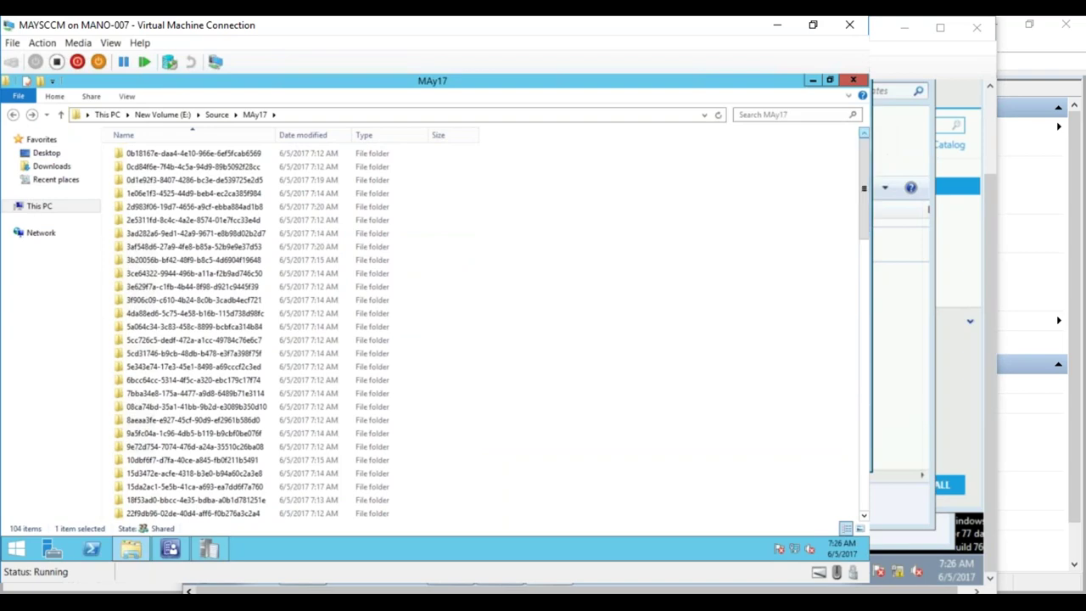
{"action": "left_click", "coordinate": [720, 116]}
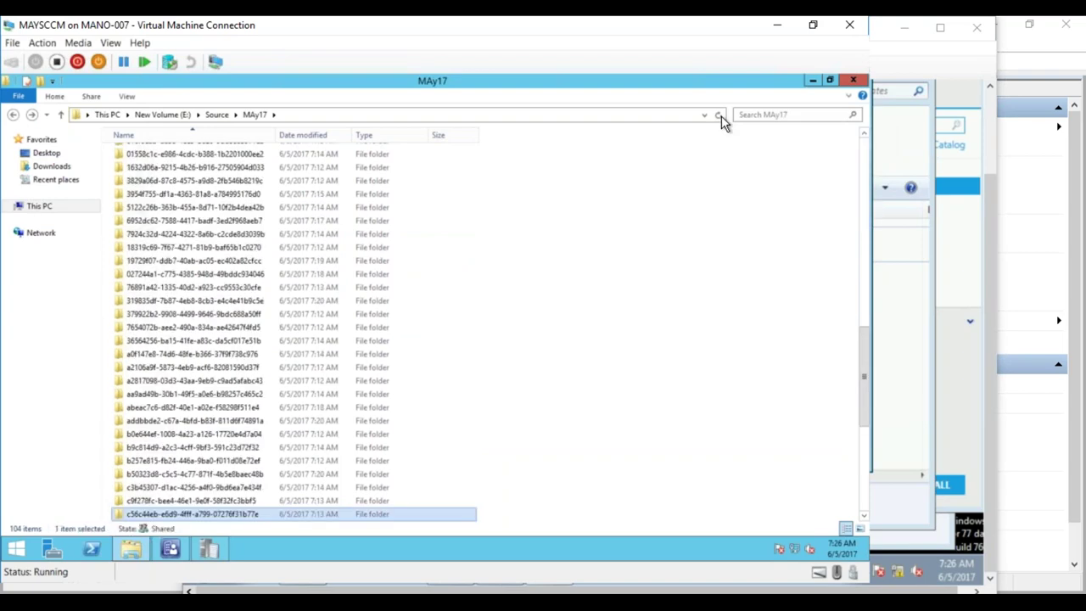
{"action": "left_click_drag", "start_coordinate": [863, 348], "coordinate": [852, 435]}
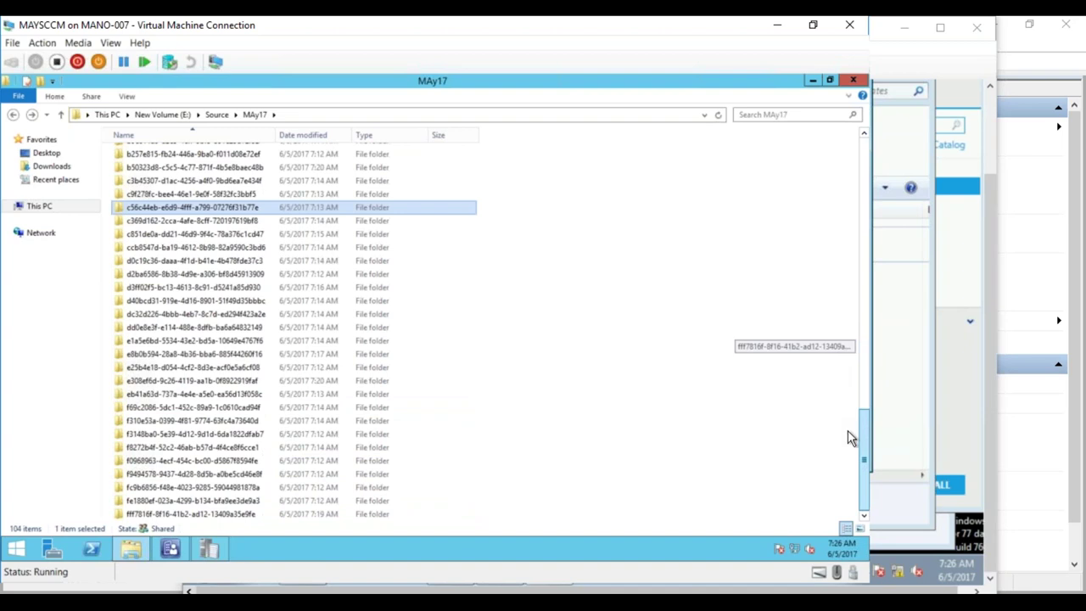
{"action": "left_click_drag", "start_coordinate": [848, 443], "coordinate": [848, 444]}
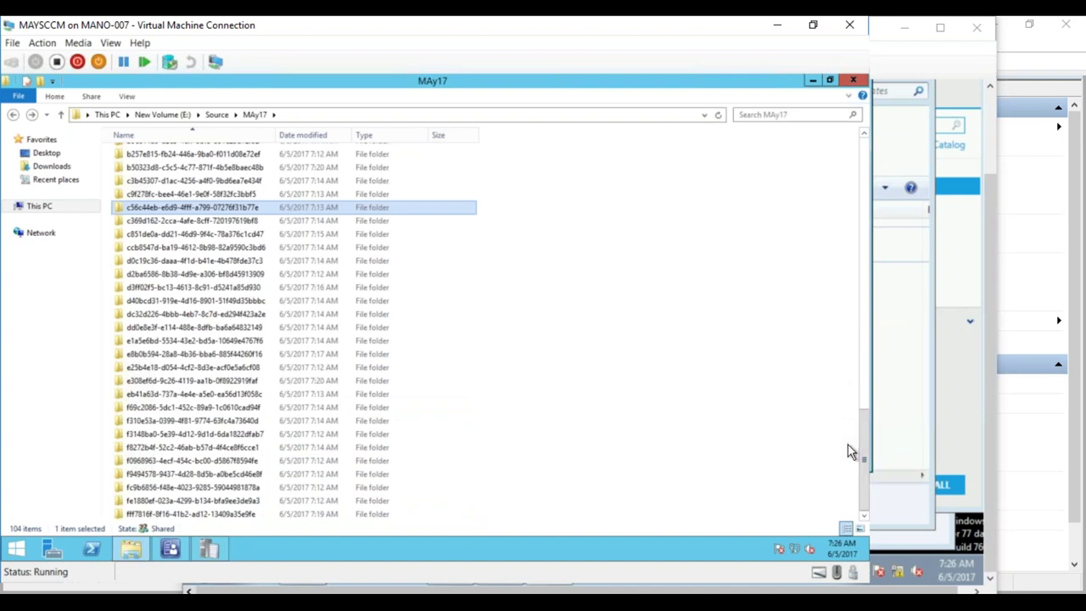
{"action": "left_click", "coordinate": [172, 549]}
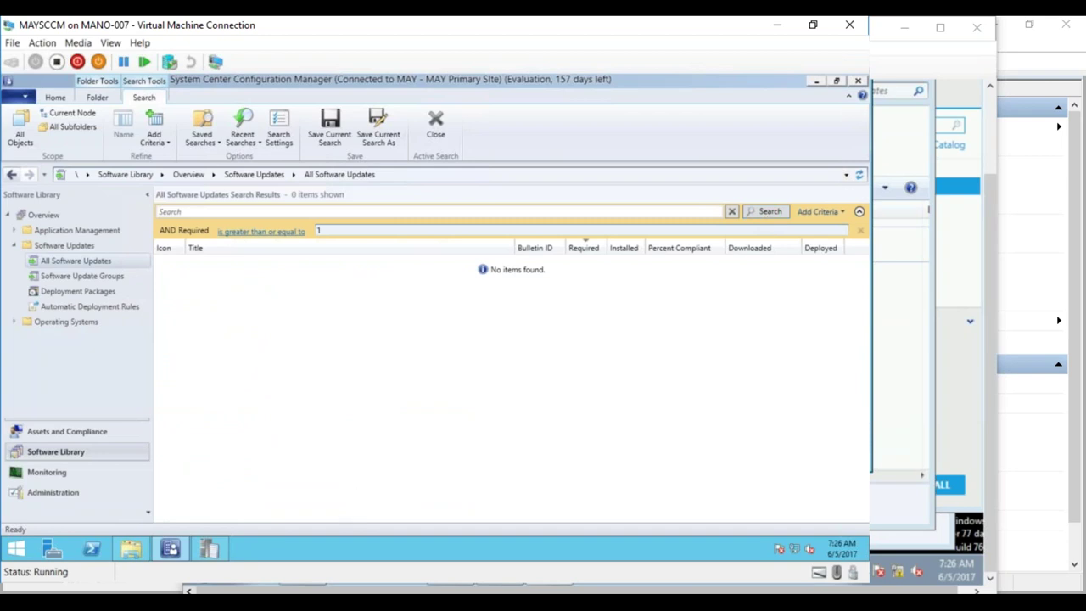
- Scroll the client's scan log to its last entries, ending with Evaluating Update Status and scan-complete callback
{"action": "mouse_move", "coordinate": [174, 591]}
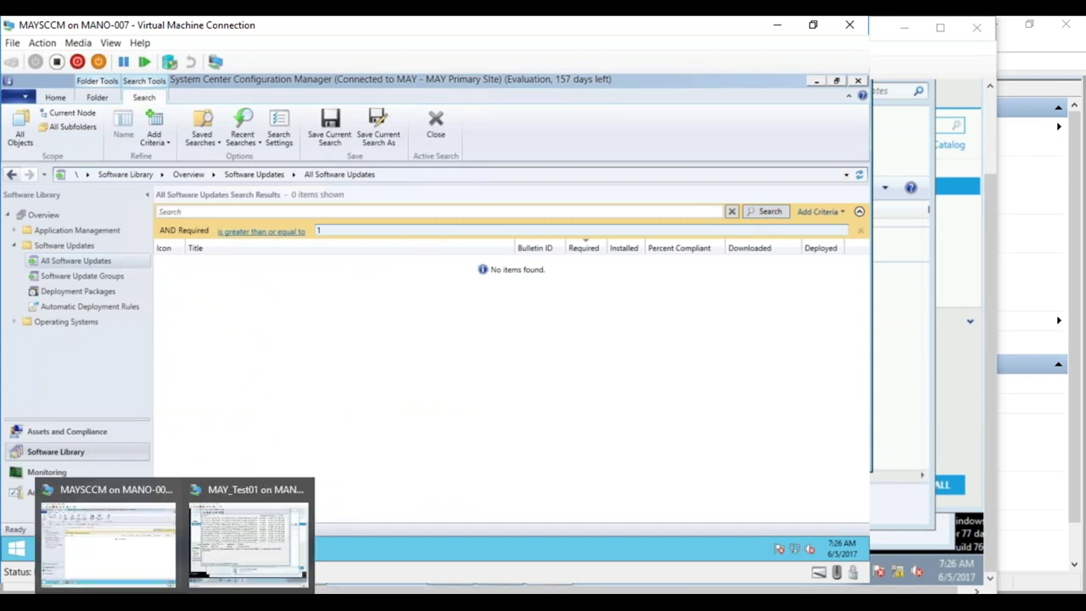
{"action": "left_click", "coordinate": [248, 539]}
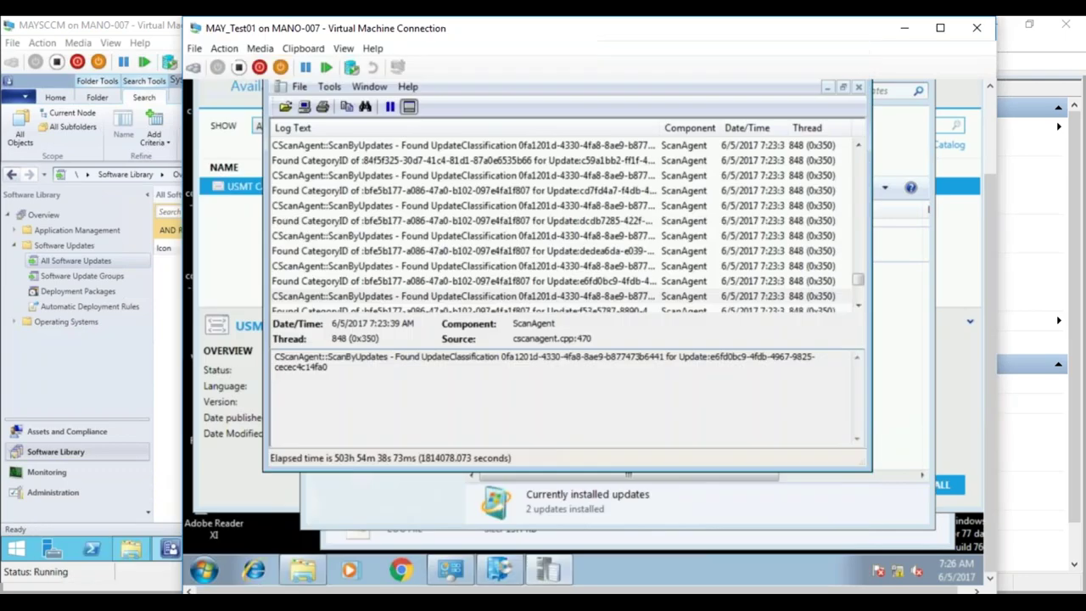
{"action": "left_click", "coordinate": [860, 306]}
{"action": "left_click", "coordinate": [859, 306]}
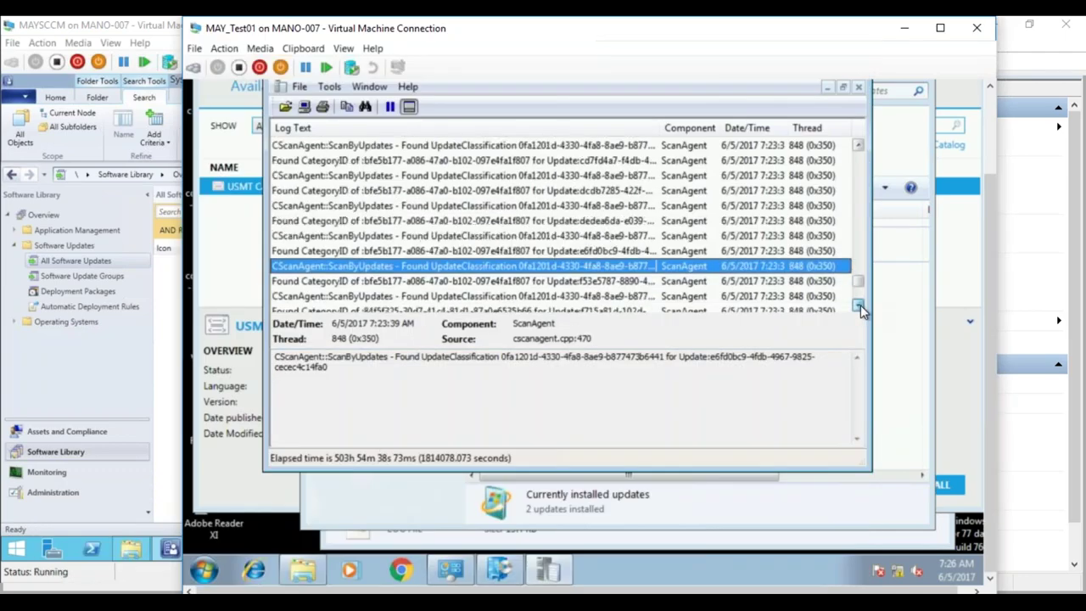
{"action": "left_click", "coordinate": [860, 306]}
{"action": "left_click", "coordinate": [859, 306]}
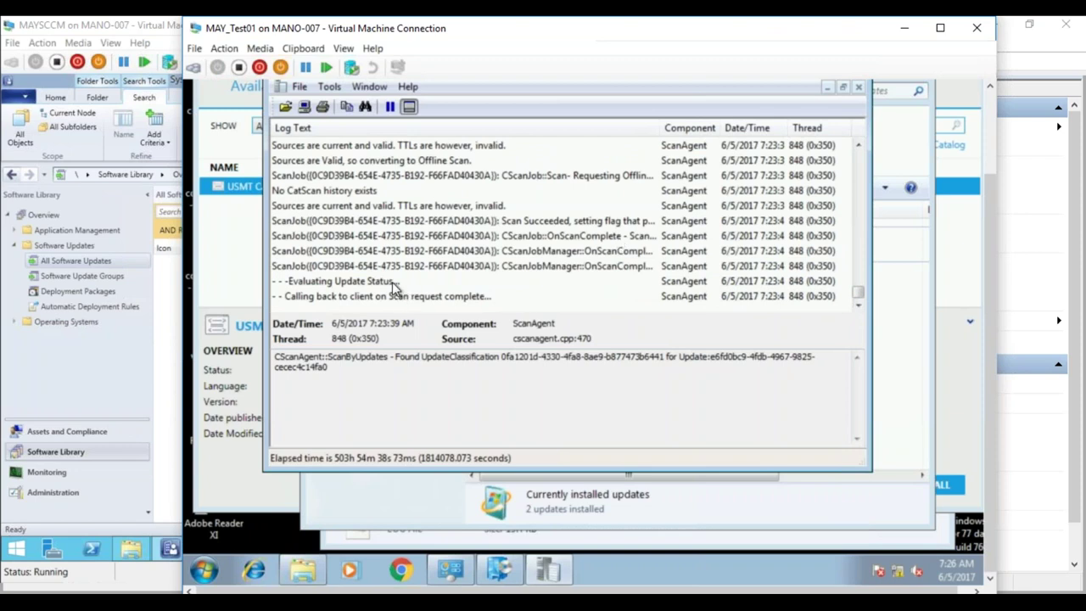
{"action": "left_click", "coordinate": [53, 477]}
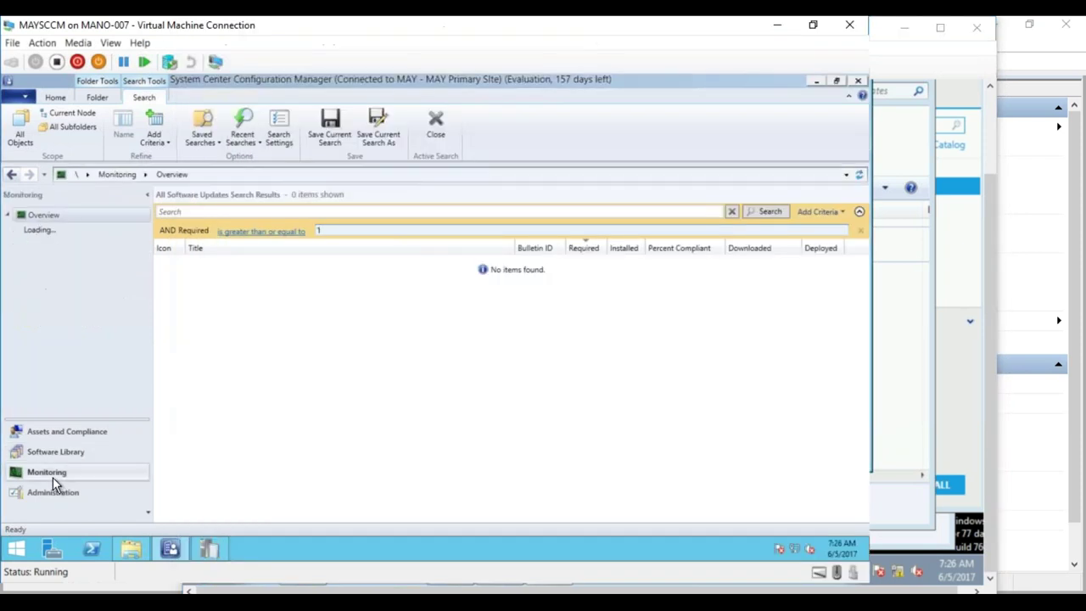
- Run the Software Updates - D Scan report 'Scan 1 - Last scan states by collection'
{"action": "left_click", "coordinate": [15, 261]}
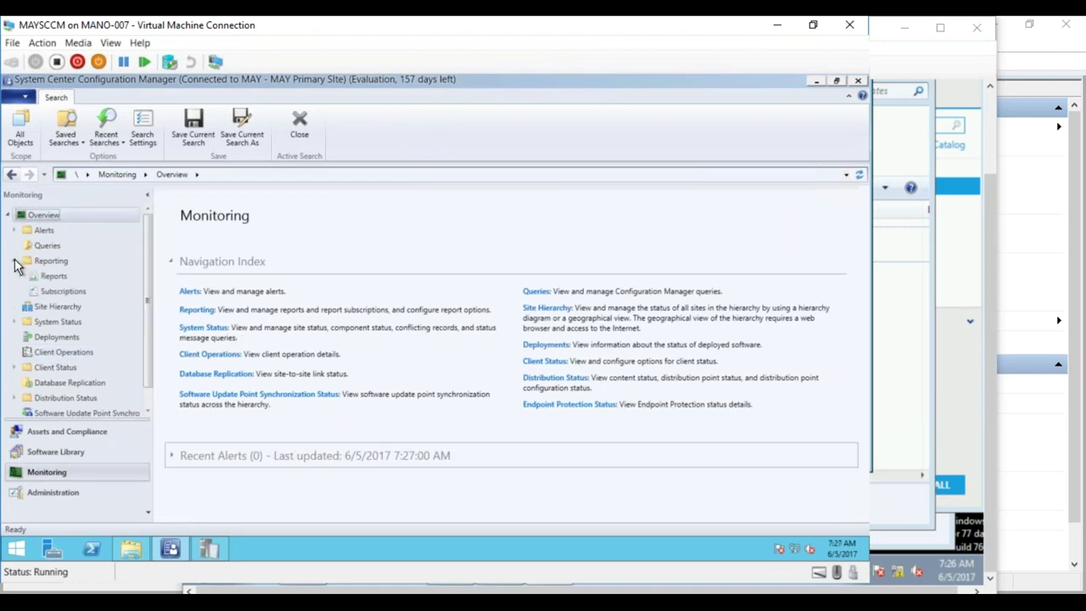
{"action": "left_click", "coordinate": [42, 276]}
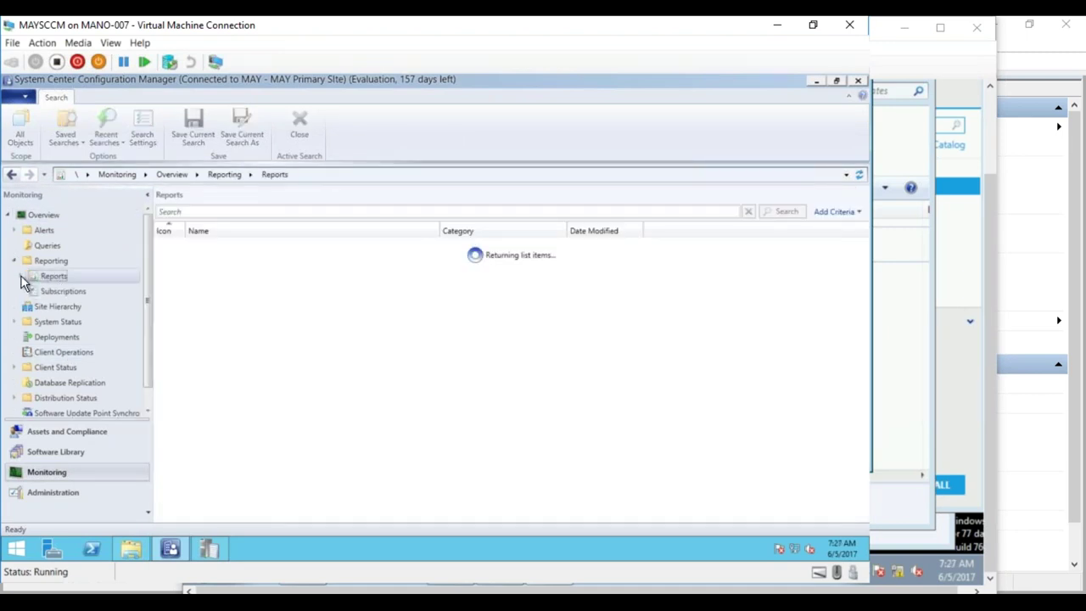
{"action": "left_click", "coordinate": [21, 275]}
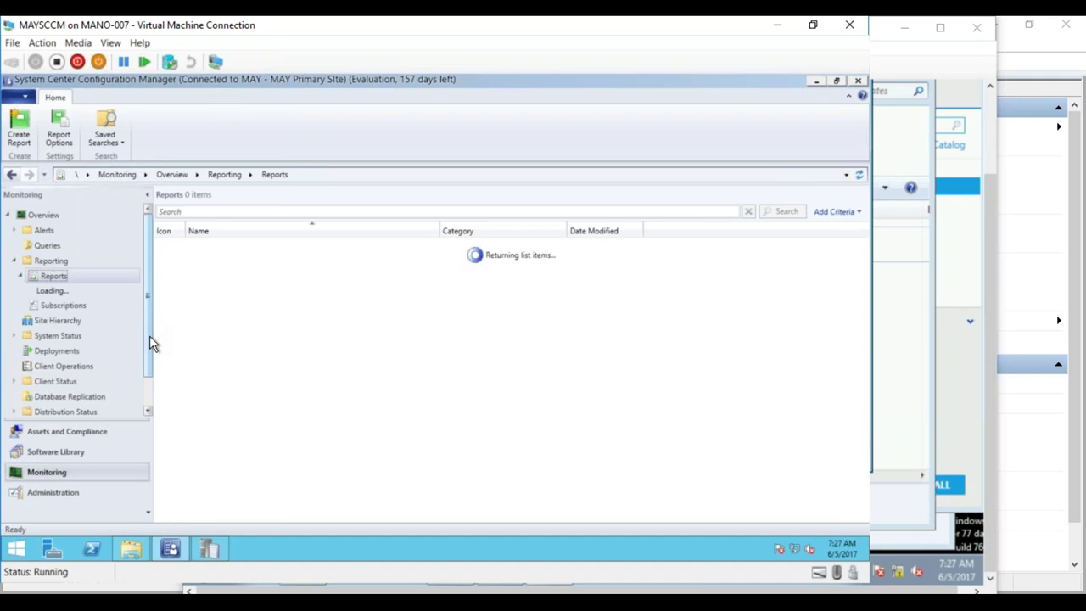
{"action": "scroll", "coordinate": [150, 337], "scroll_direction": "down", "scroll_amount": 7}
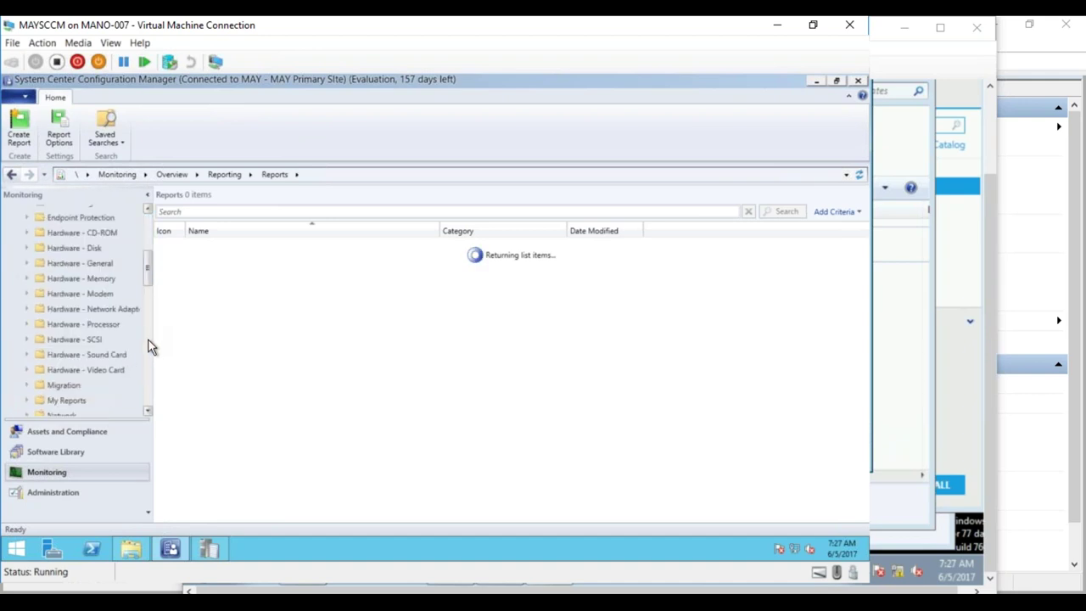
{"action": "scroll", "coordinate": [148, 339], "scroll_direction": "down", "scroll_amount": 5}
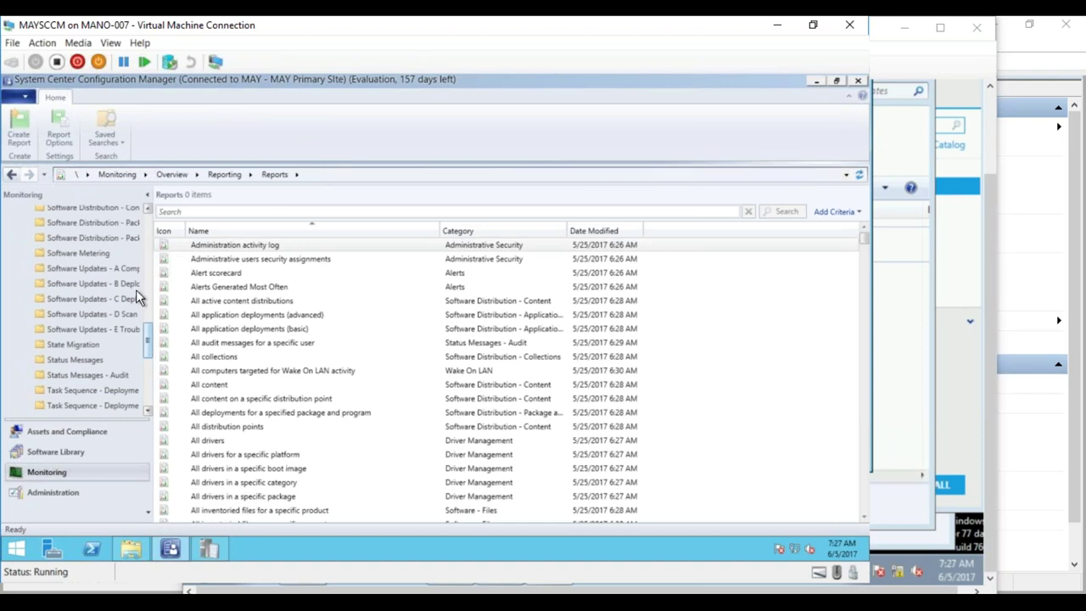
{"action": "left_click", "coordinate": [132, 313]}
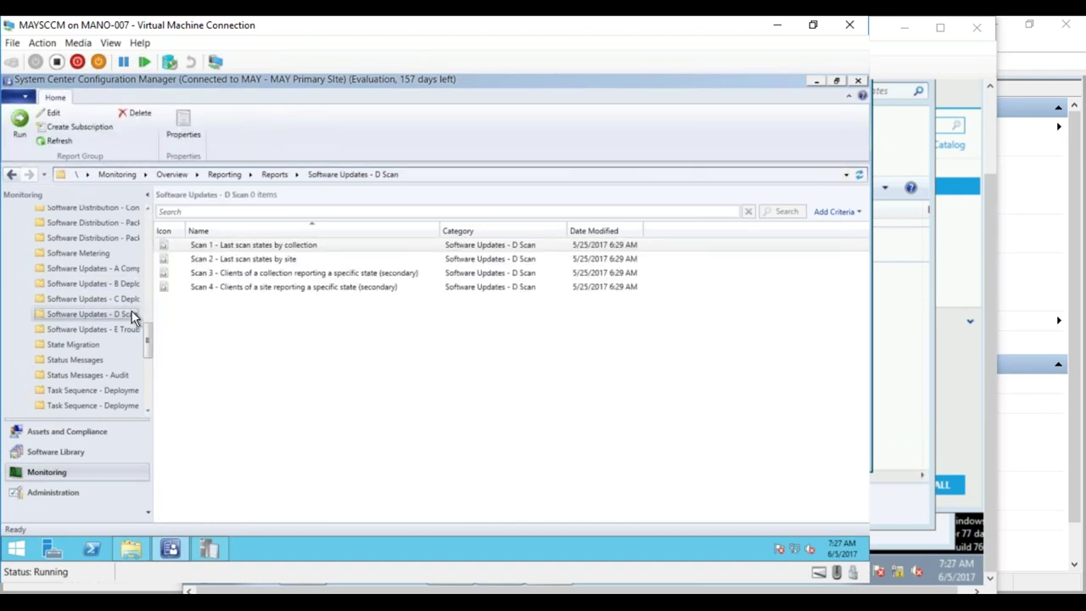
{"action": "left_click", "coordinate": [297, 245]}
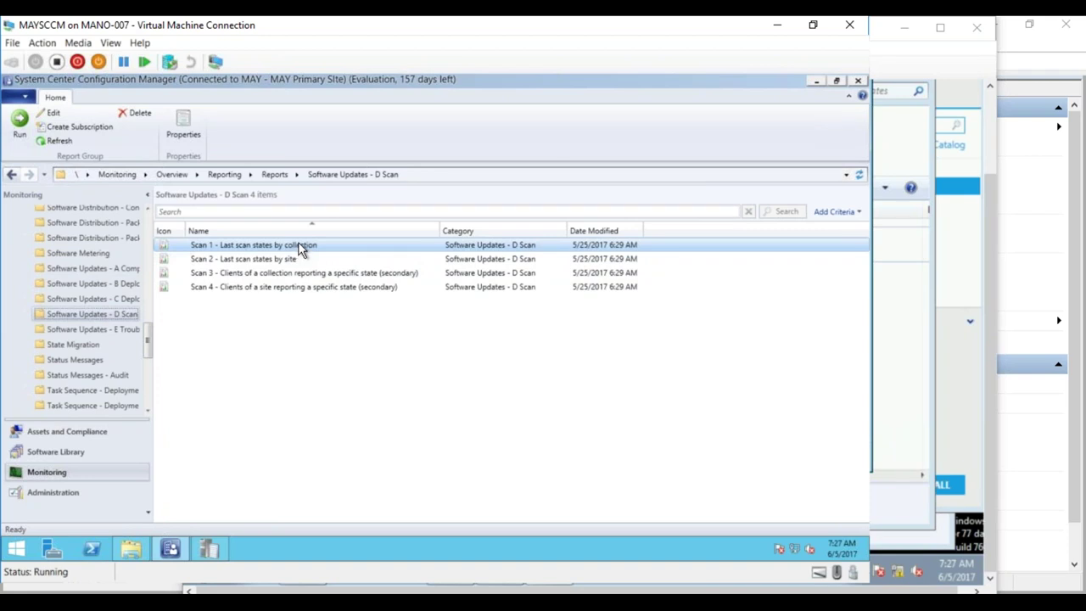
{"action": "right_click", "coordinate": [299, 248]}
{"action": "left_click", "coordinate": [278, 250]}
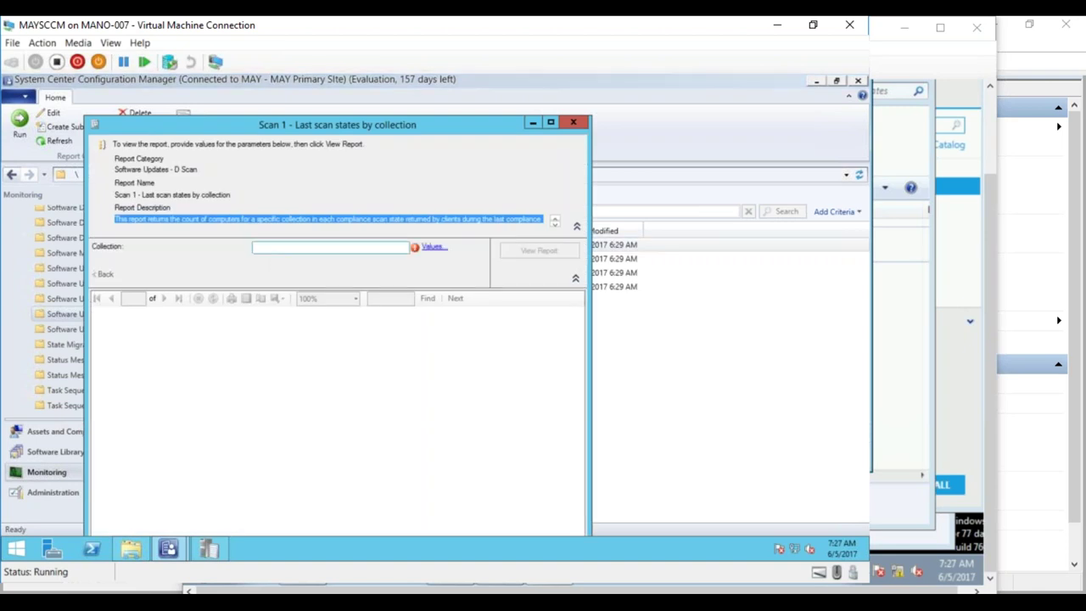
- Run the scan report against the SMS00001 - All Systems collection
{"action": "left_click", "coordinate": [433, 247]}
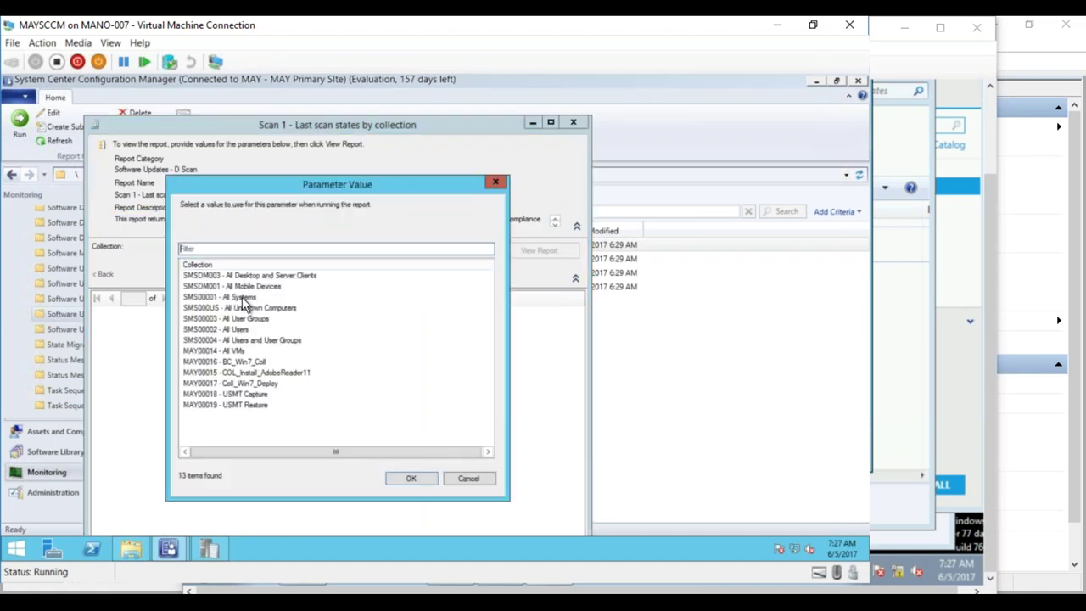
{"action": "double_click", "coordinate": [241, 297]}
{"action": "left_click", "coordinate": [543, 251]}
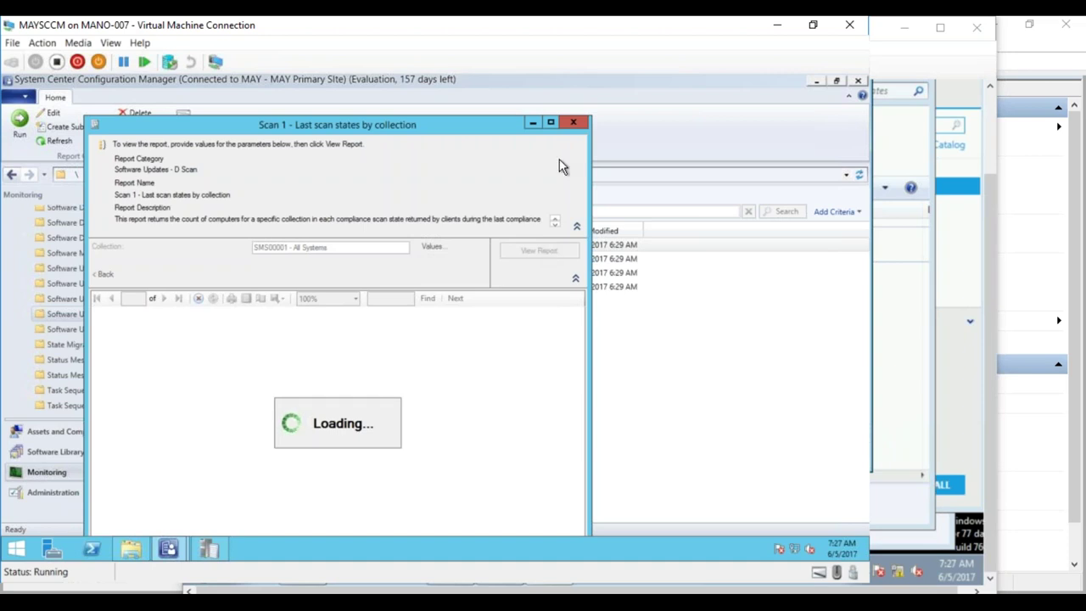
- Maximize the report, drill into 'Scan completed' to confirm MAYTEST01 scanned, then close it
{"action": "left_click_drag", "start_coordinate": [490, 124], "coordinate": [555, 83]}
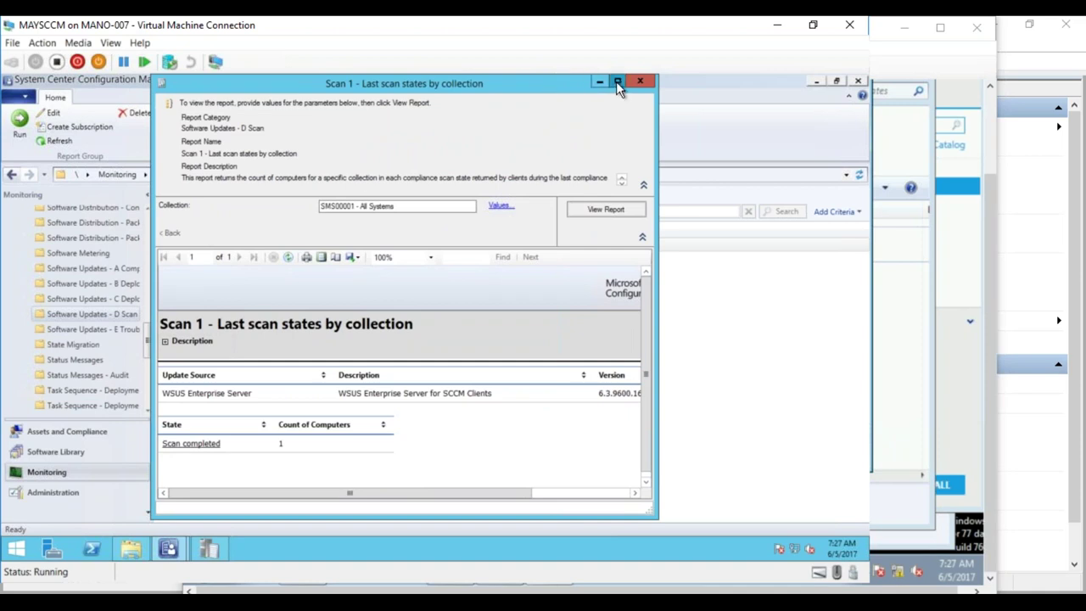
{"action": "left_click", "coordinate": [617, 81]}
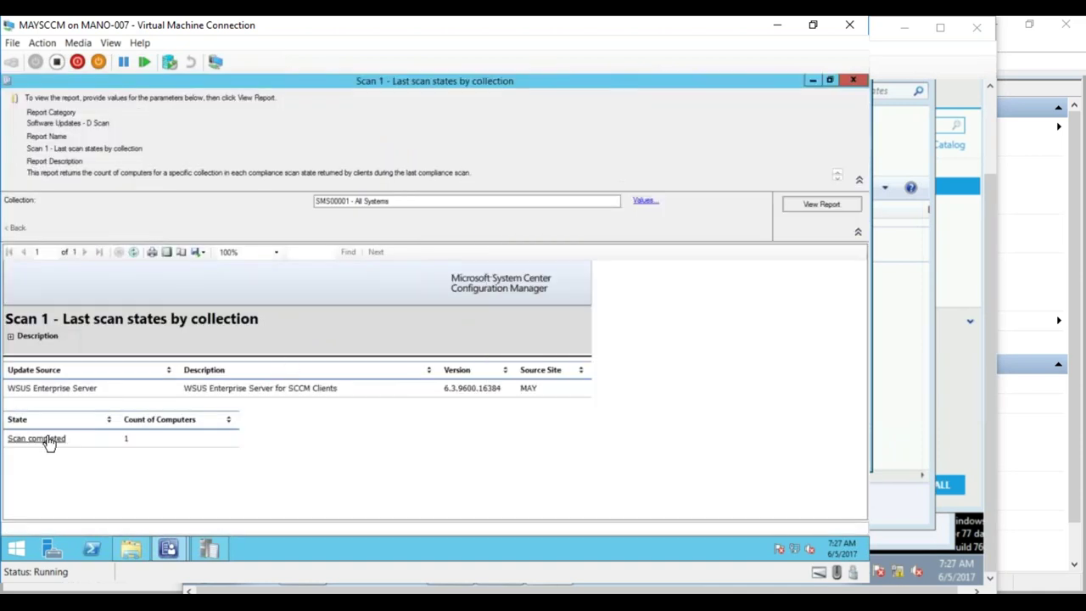
{"action": "left_click", "coordinate": [47, 441]}
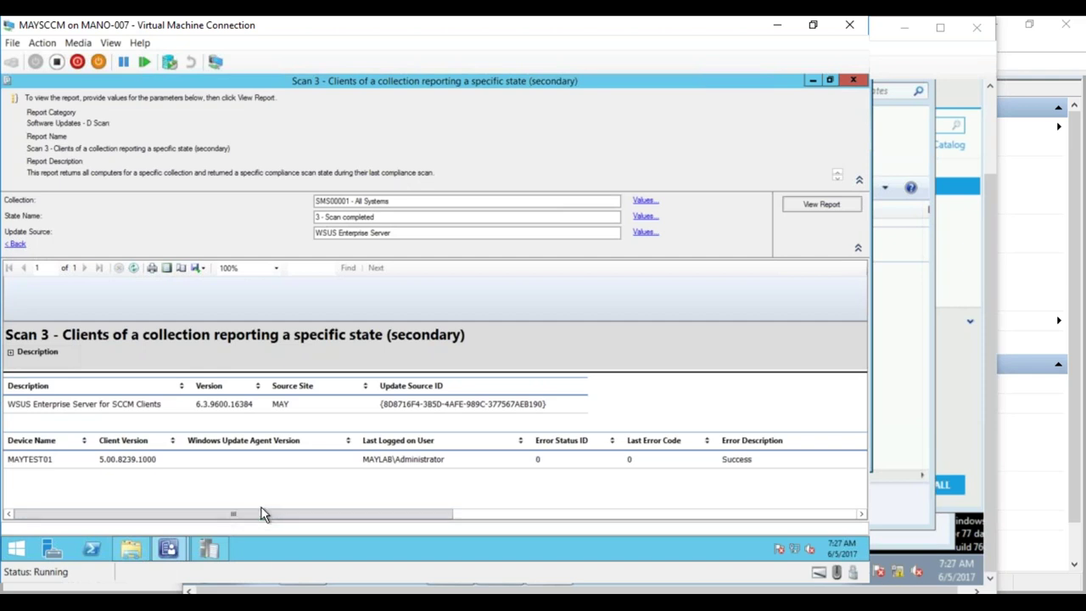
{"action": "left_click_drag", "start_coordinate": [267, 513], "coordinate": [213, 484]}
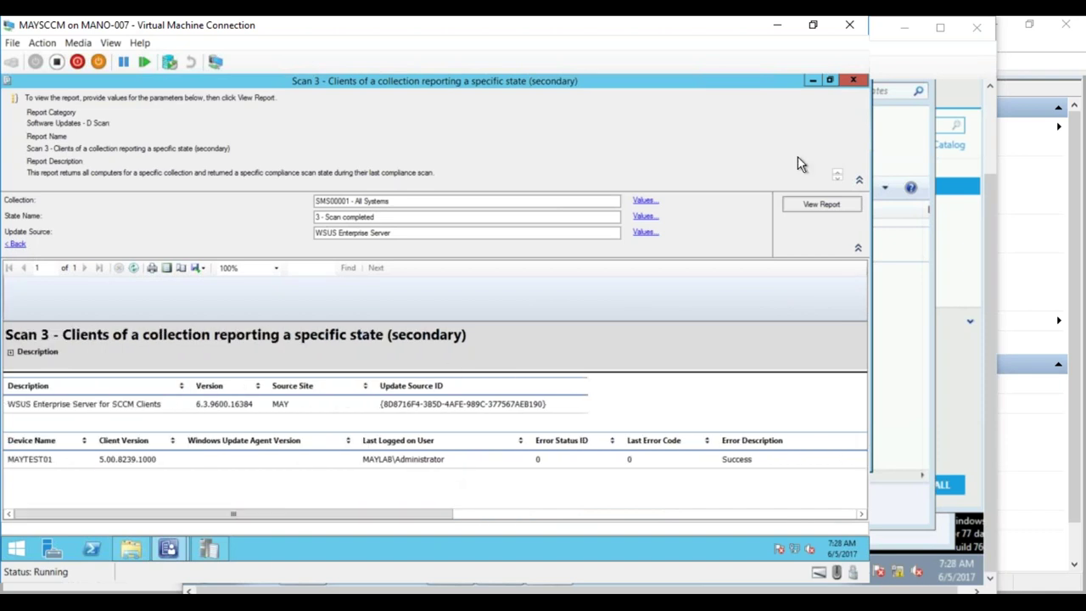
{"action": "left_click", "coordinate": [853, 82]}
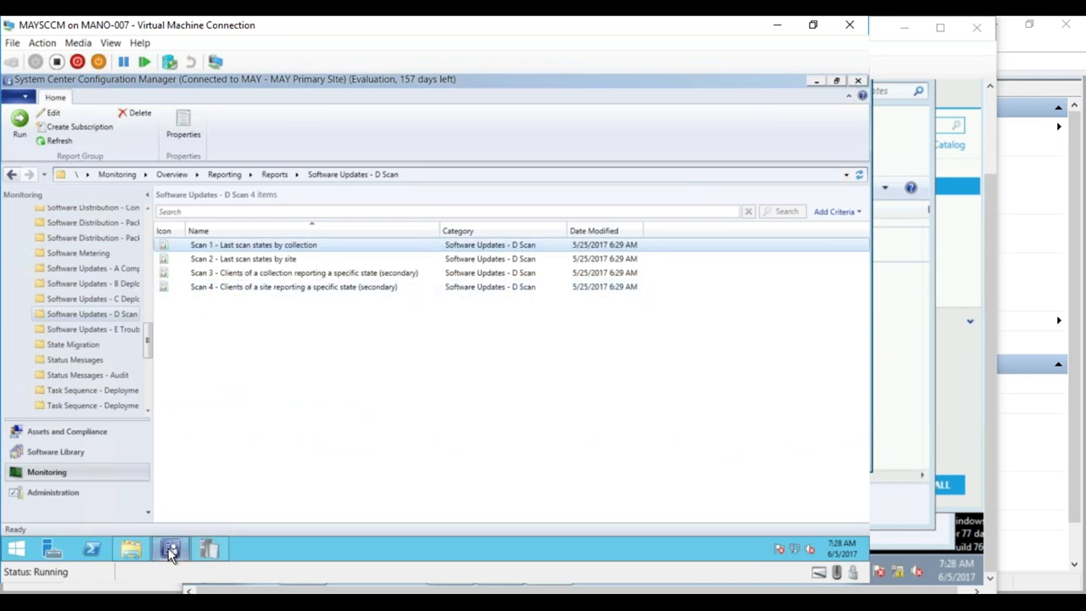
- Move from the Software Library to the Administration workspace to reach Client Settings
{"action": "left_click", "coordinate": [74, 453]}
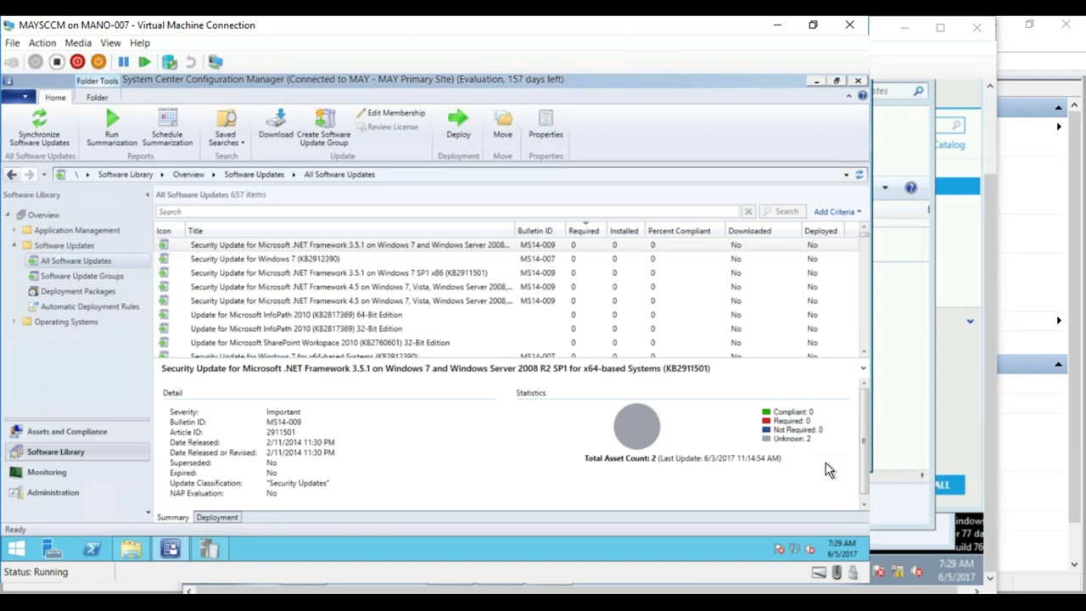
{"action": "left_click", "coordinate": [44, 493]}
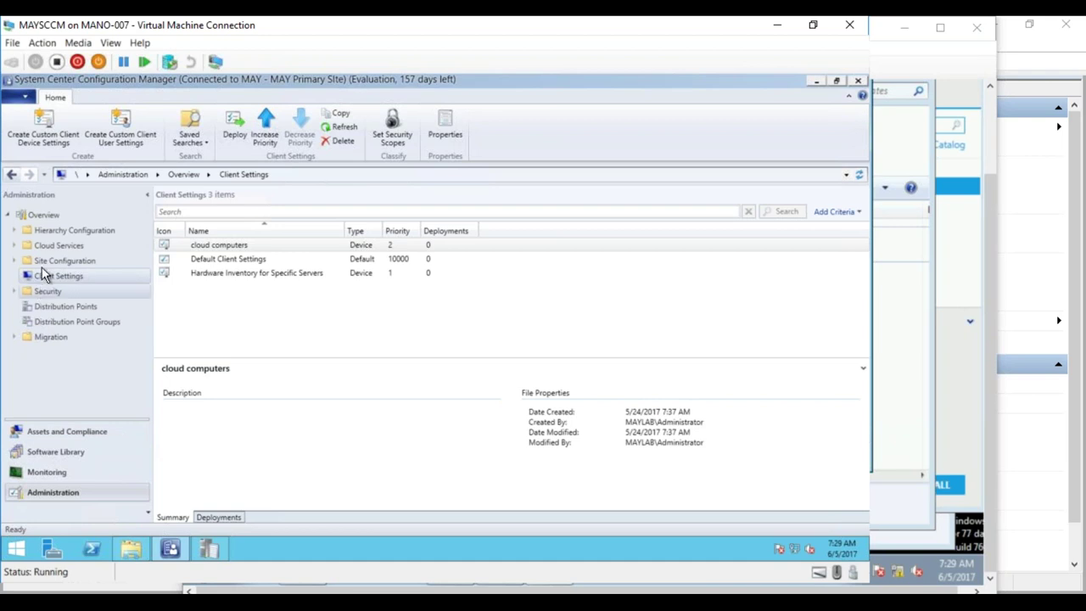
- Under Site Configuration > Sites, open the Software Update Point component properties
{"action": "left_click", "coordinate": [14, 262]}
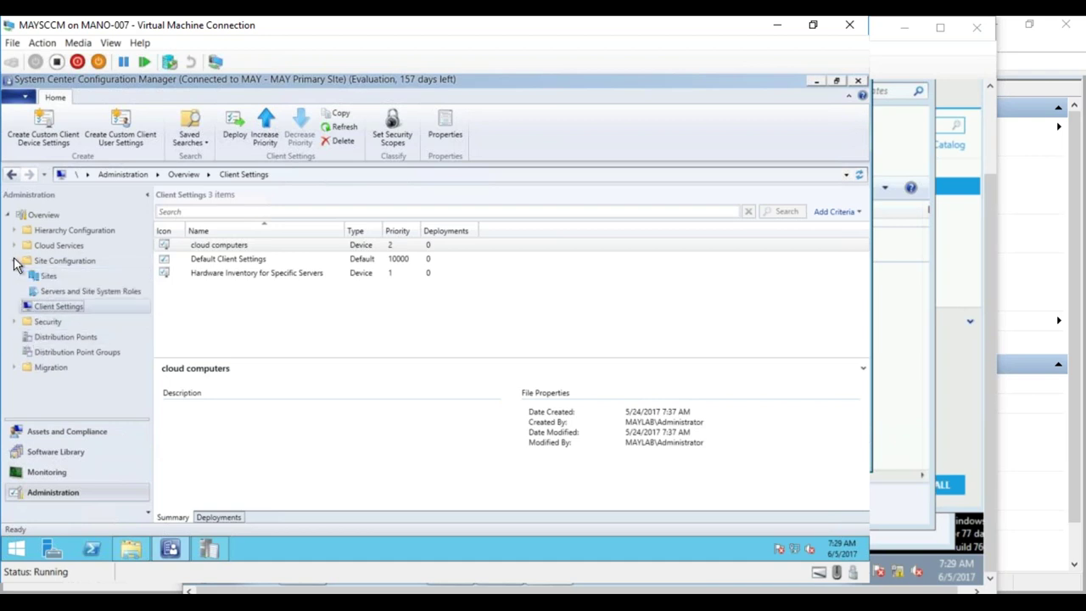
{"action": "left_click", "coordinate": [54, 292]}
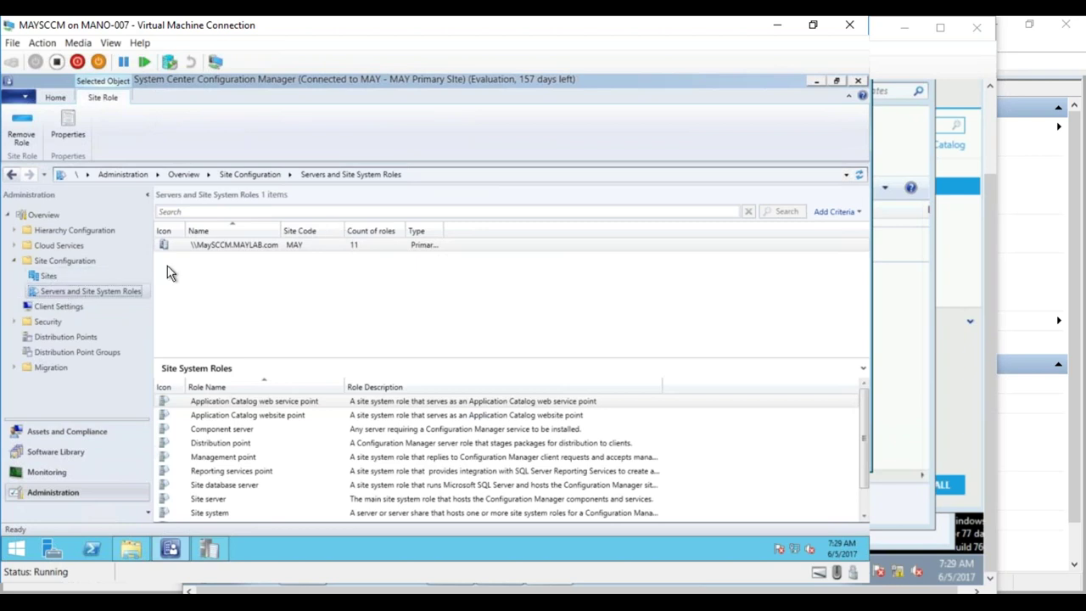
{"action": "left_click", "coordinate": [50, 277]}
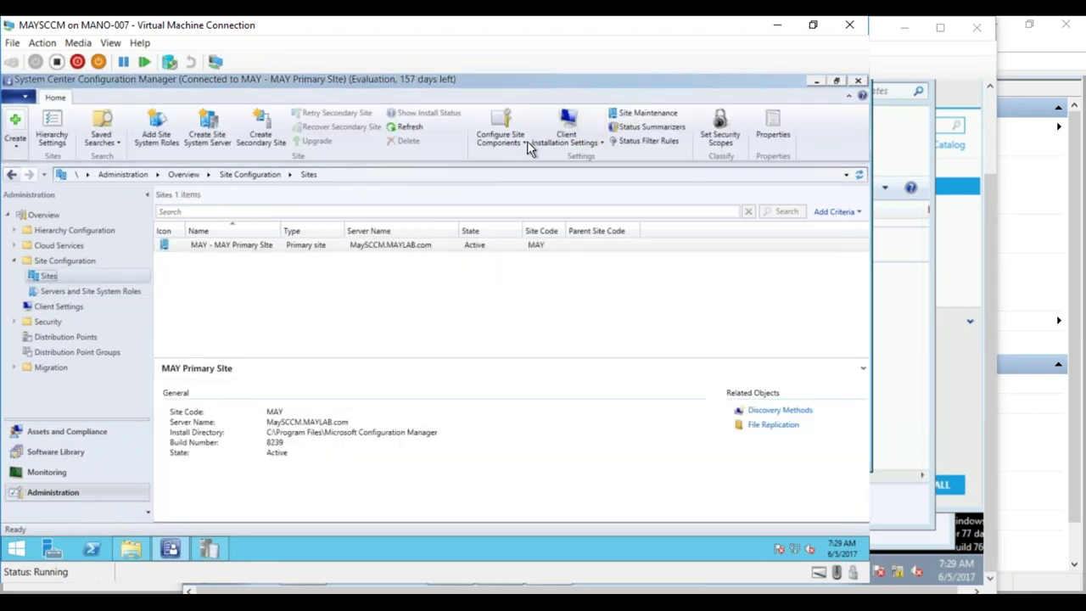
{"action": "left_click", "coordinate": [527, 142]}
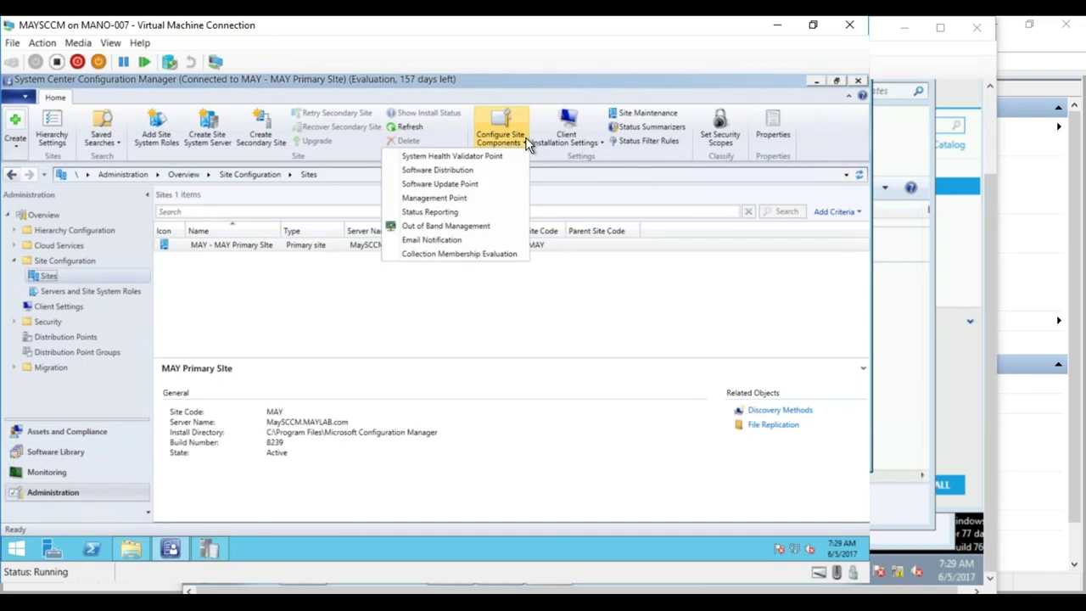
{"action": "left_click", "coordinate": [480, 187]}
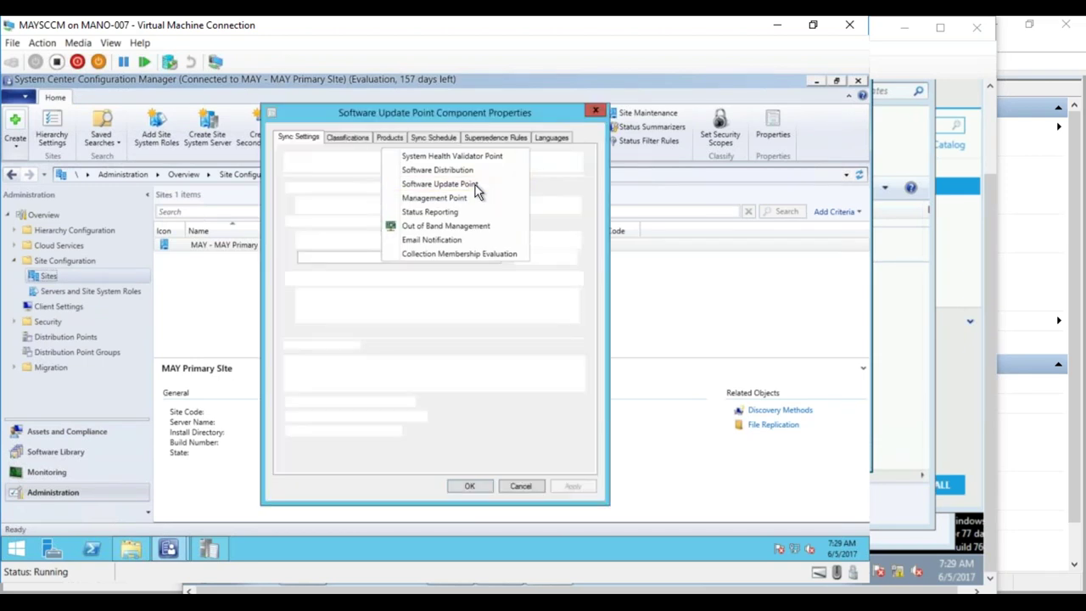
- Review the Products, Sync Schedule, Supersedence and Languages tabs, ending on Classifications
{"action": "left_click", "coordinate": [356, 138]}
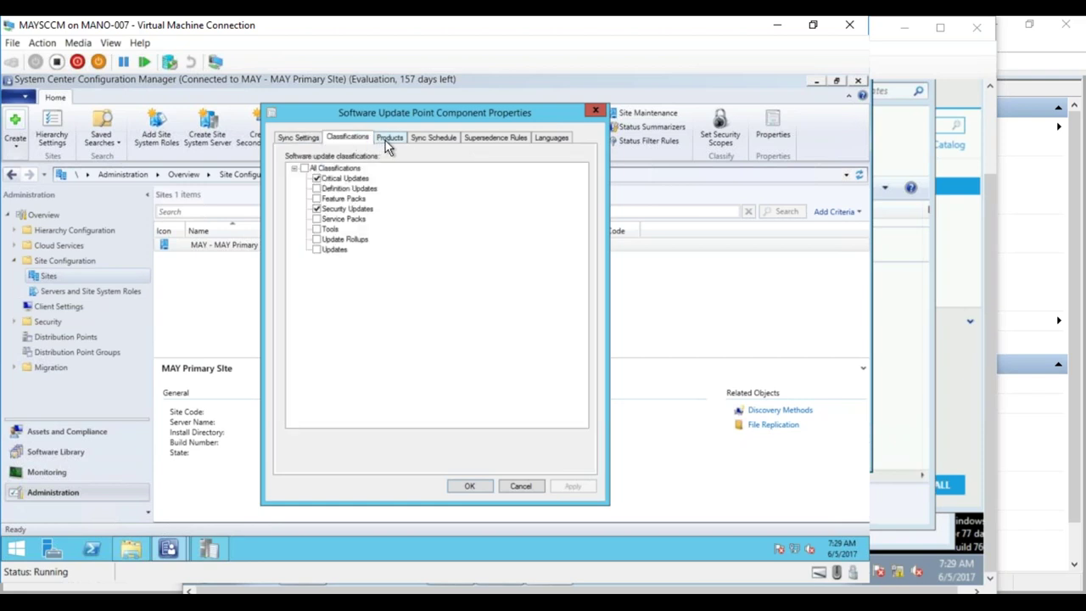
{"action": "left_click", "coordinate": [387, 138]}
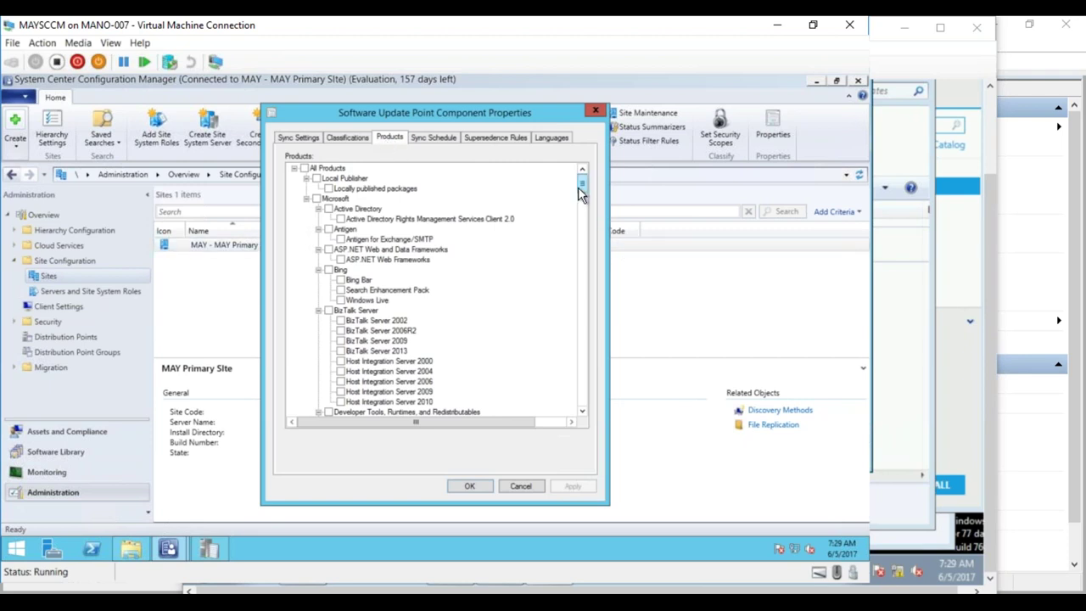
{"action": "mouse_move", "coordinate": [581, 187]}
{"action": "left_mouse_down"}
{"action": "mouse_move", "coordinate": [573, 402]}
{"action": "mouse_move", "coordinate": [543, 174]}
{"action": "left_mouse_up"}
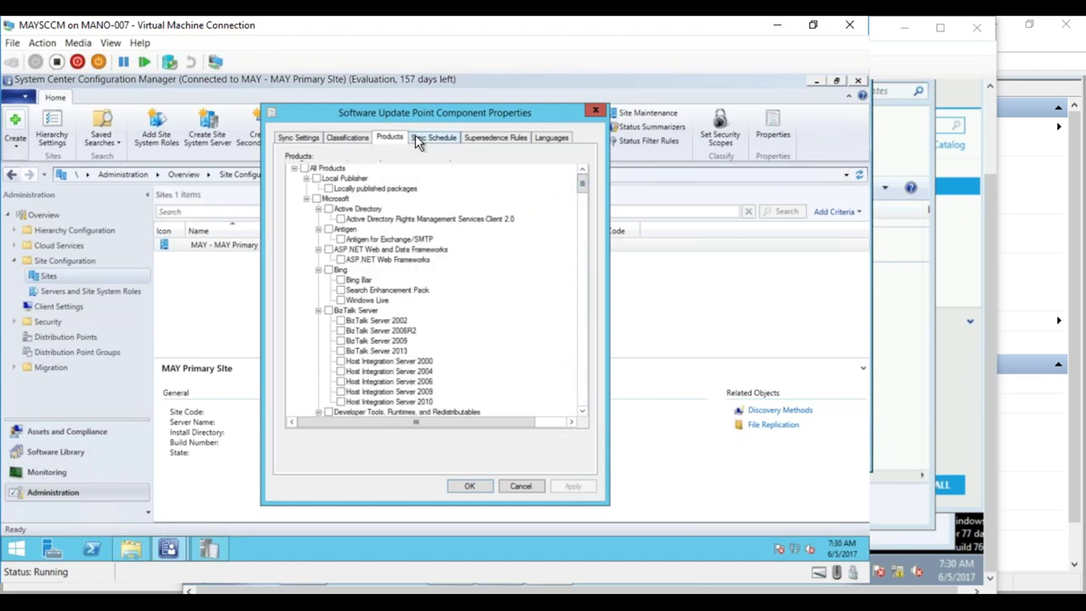
{"action": "left_click", "coordinate": [416, 136]}
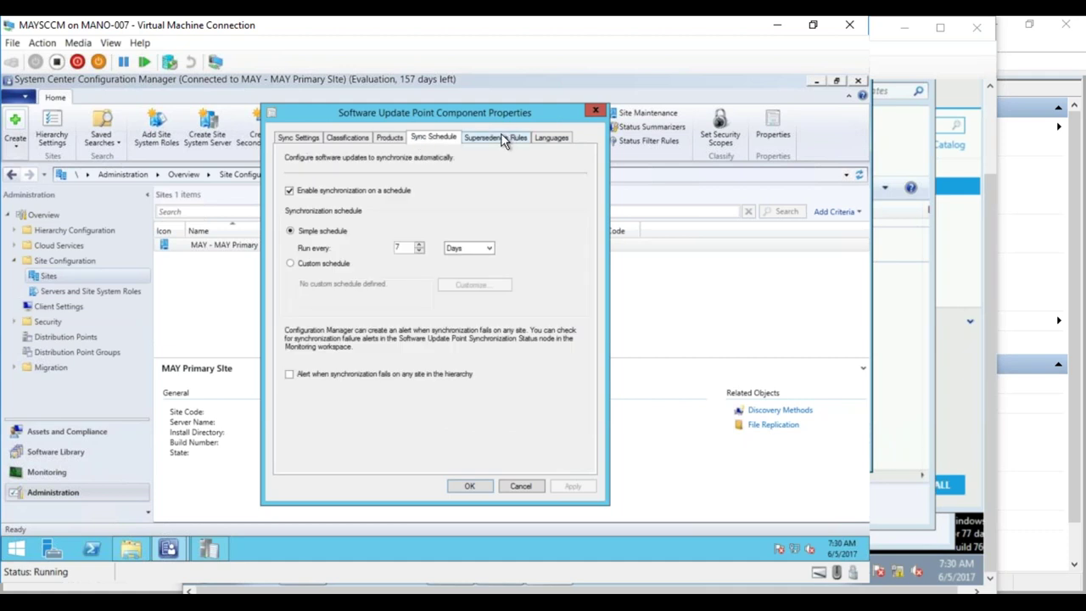
{"action": "left_click", "coordinate": [502, 139]}
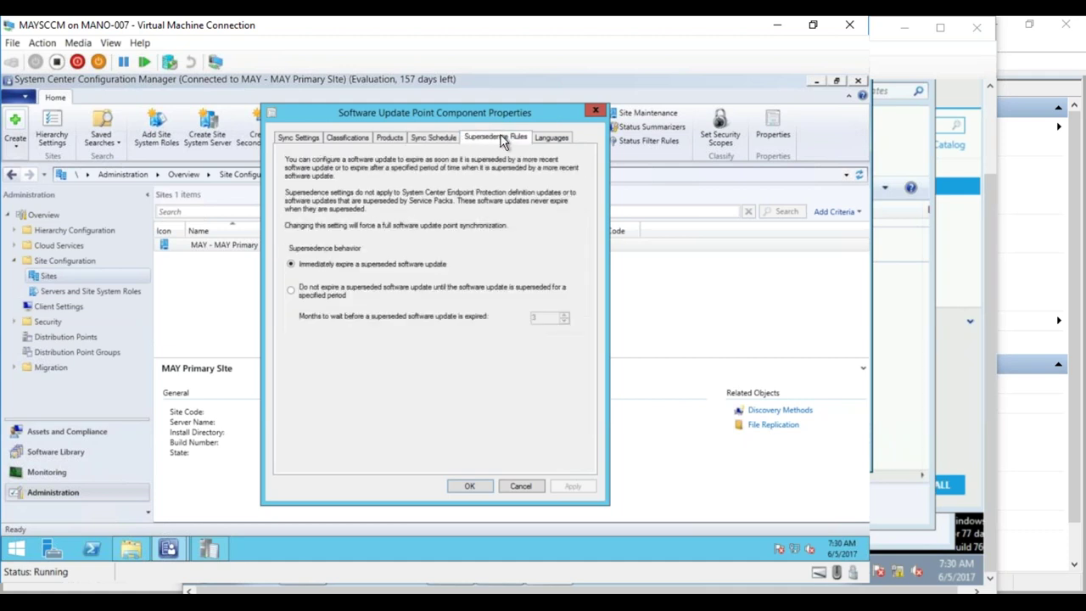
{"action": "left_click", "coordinate": [551, 139]}
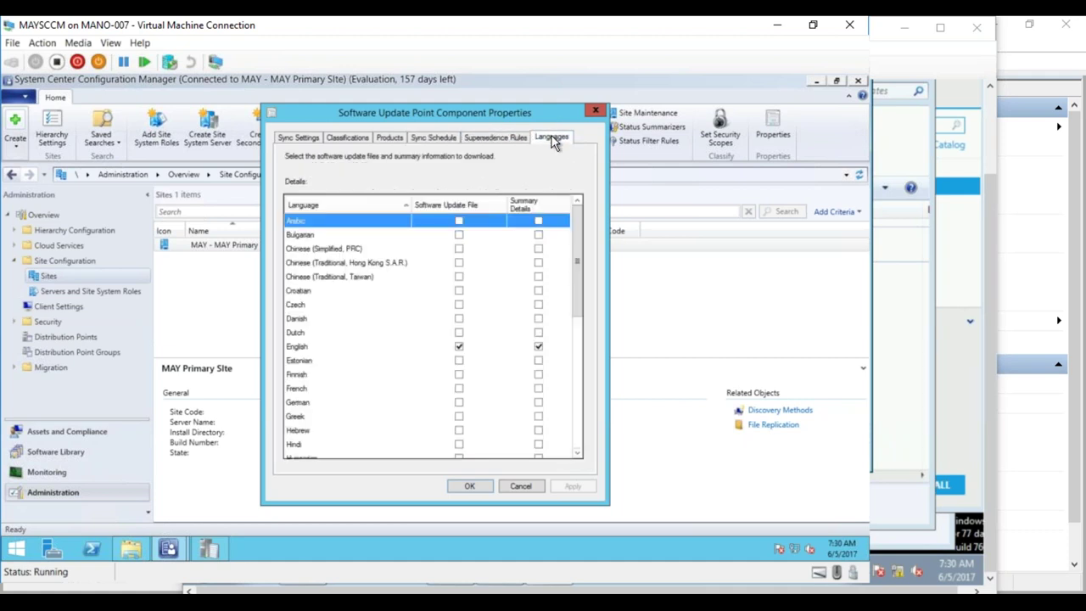
{"action": "left_click", "coordinate": [394, 137]}
{"action": "left_click", "coordinate": [351, 142]}
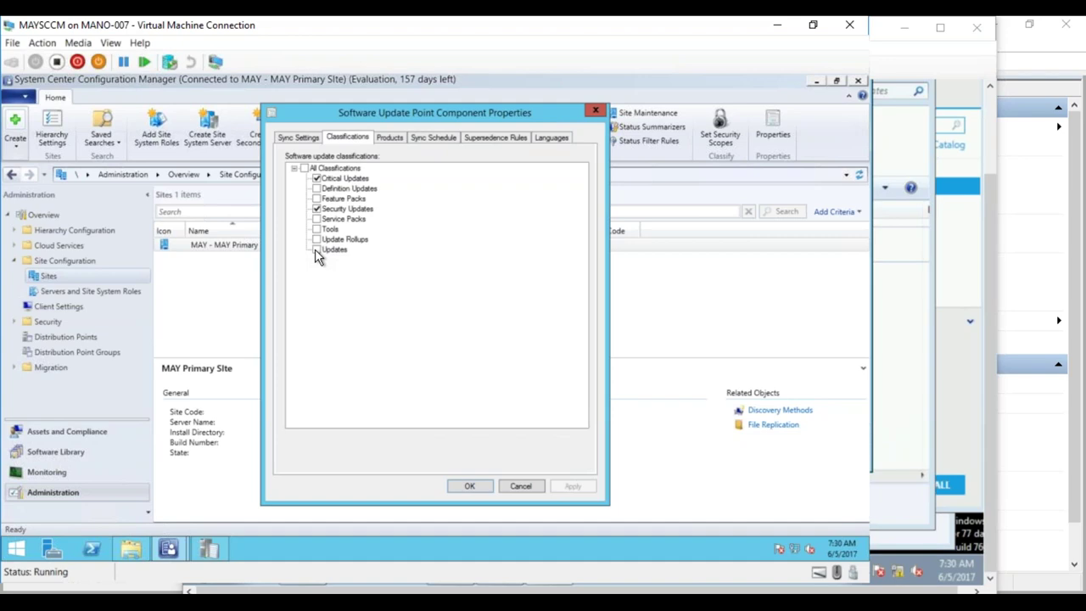
- On the MAY_Test01 VM, confirm computer MayTest01 in domain MAYLAB.com, then return to the server
{"action": "mouse_move", "coordinate": [168, 549]}
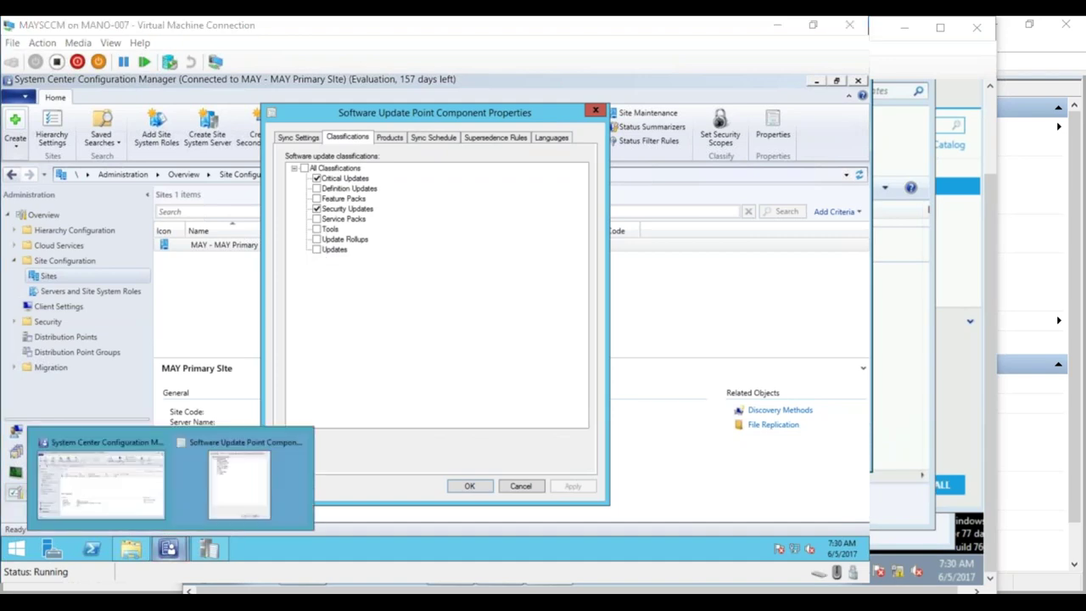
{"action": "left_click", "coordinate": [246, 501]}
{"action": "left_click", "coordinate": [206, 568]}
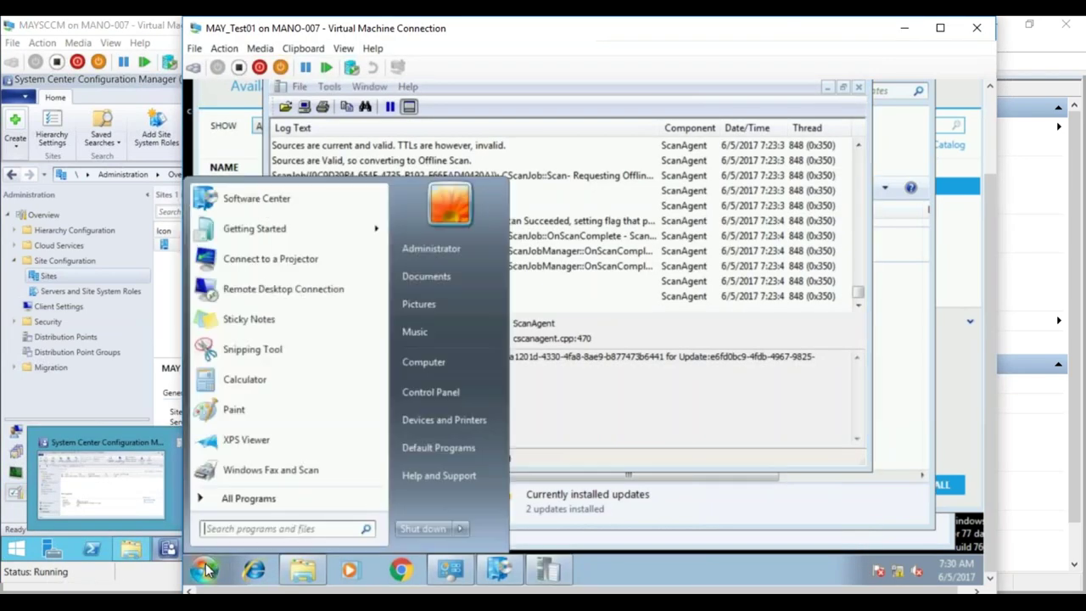
{"action": "right_click", "coordinate": [445, 364]}
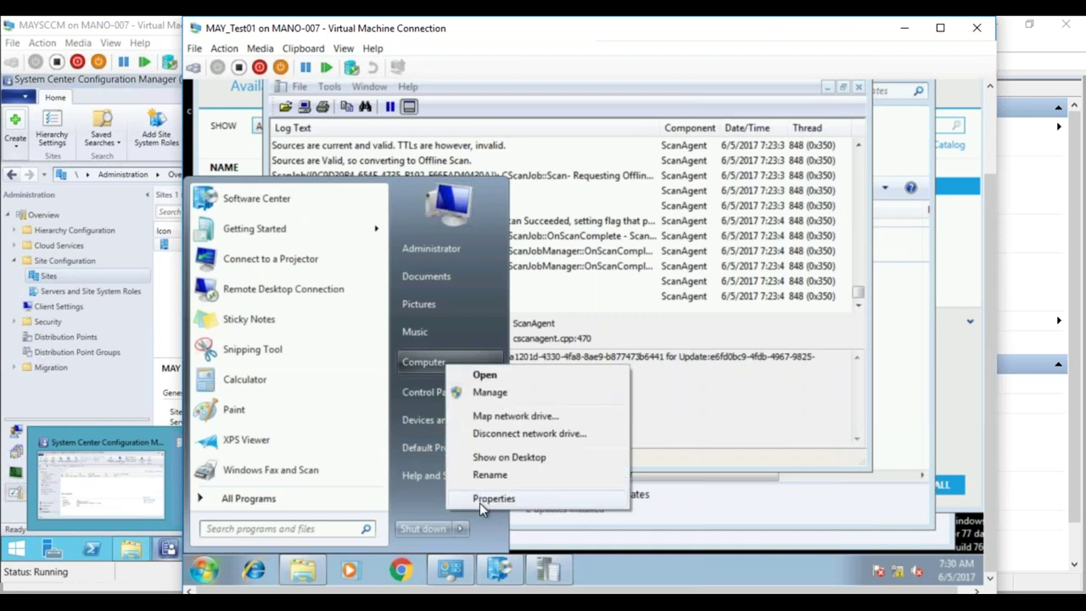
{"action": "left_click", "coordinate": [492, 499]}
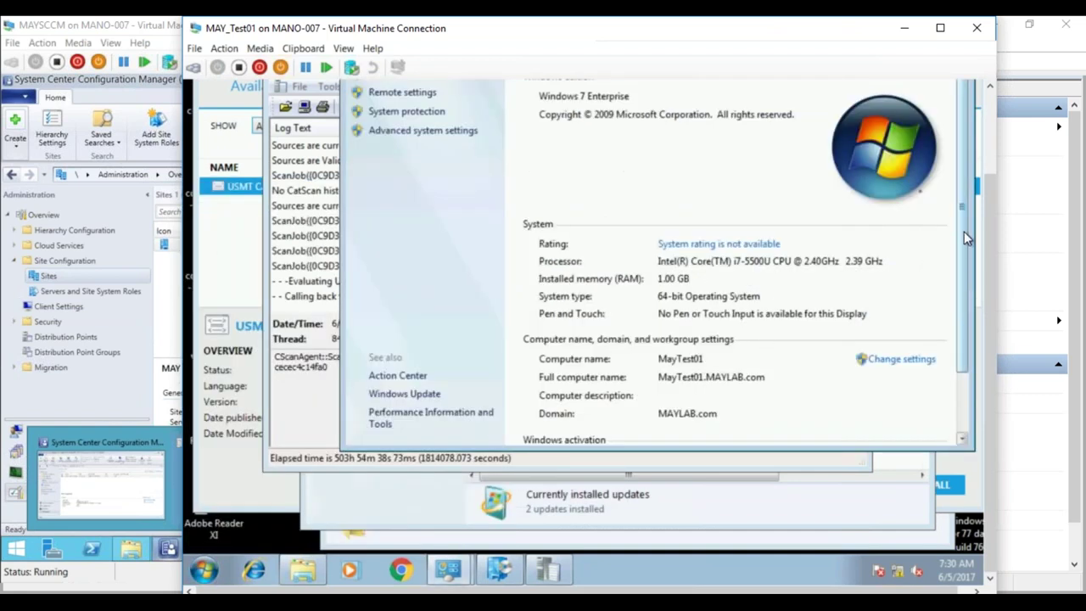
{"action": "left_click_drag", "start_coordinate": [993, 229], "coordinate": [993, 191]}
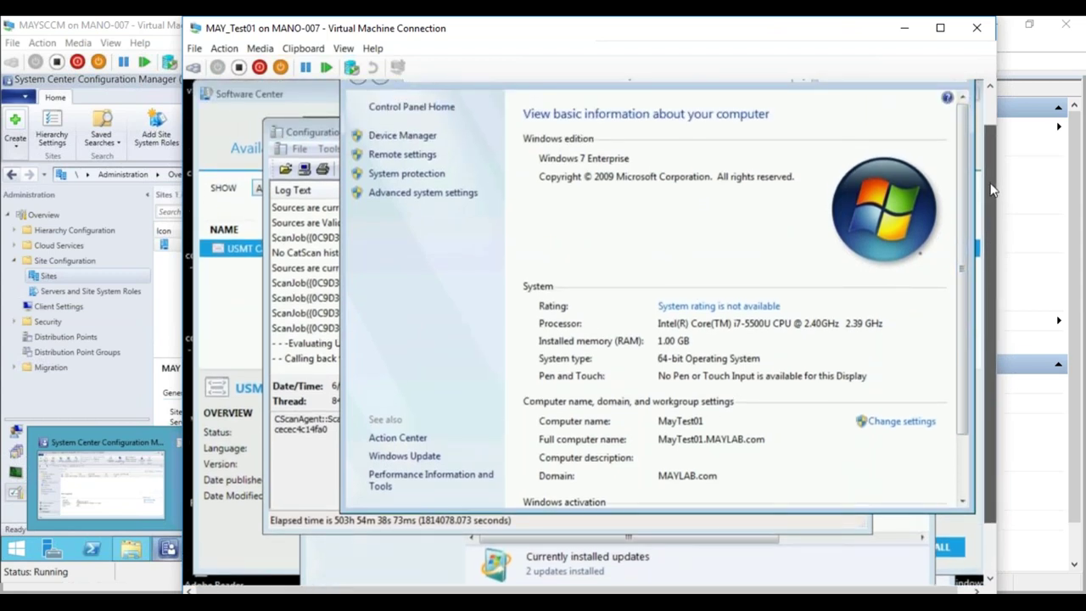
{"action": "left_click_drag", "start_coordinate": [993, 191], "coordinate": [989, 233]}
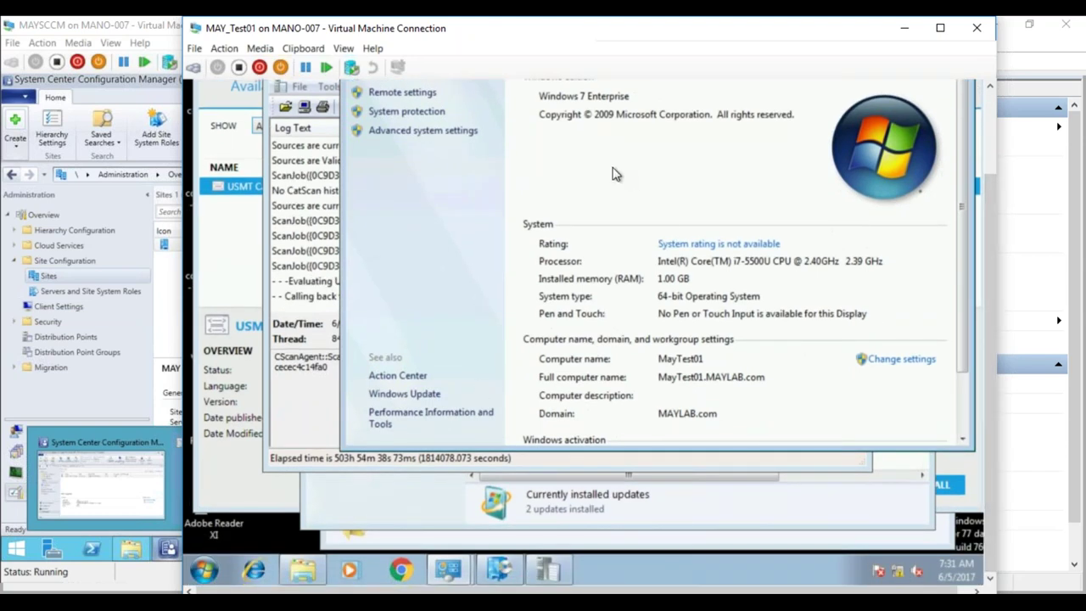
{"action": "left_click", "coordinate": [123, 440]}
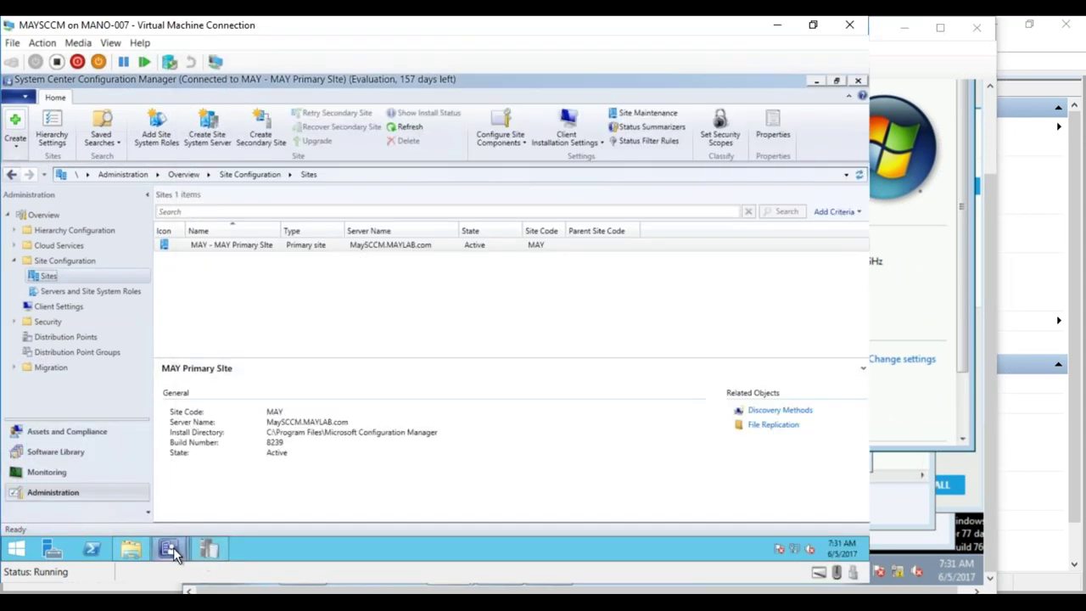
- Add Service Packs to the synced classifications and save the update point properties
{"action": "mouse_move", "coordinate": [173, 547]}
{"action": "left_click", "coordinate": [253, 490]}
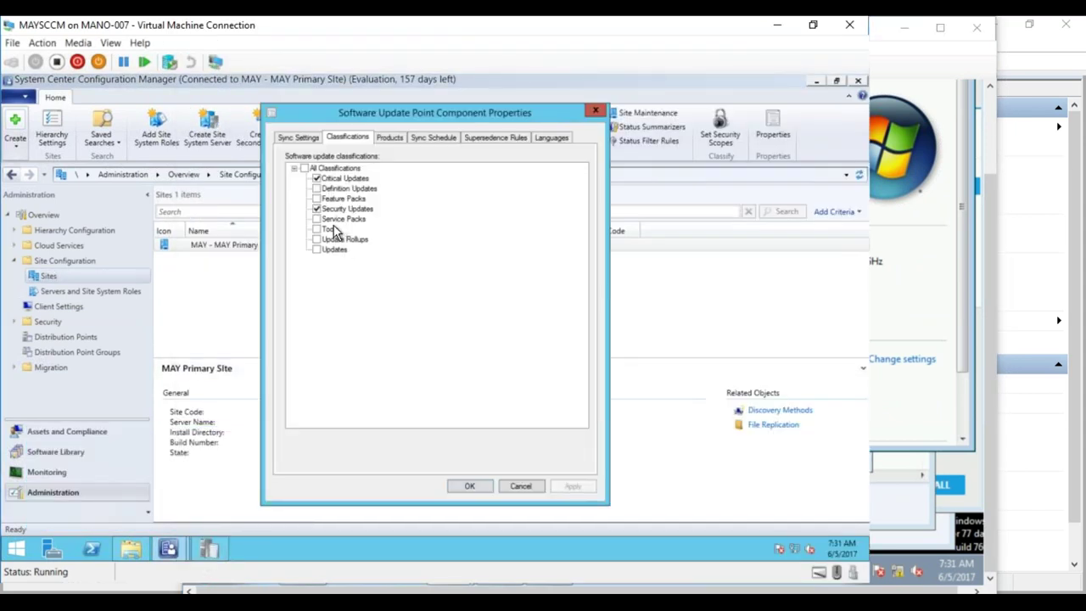
{"action": "left_click", "coordinate": [316, 219]}
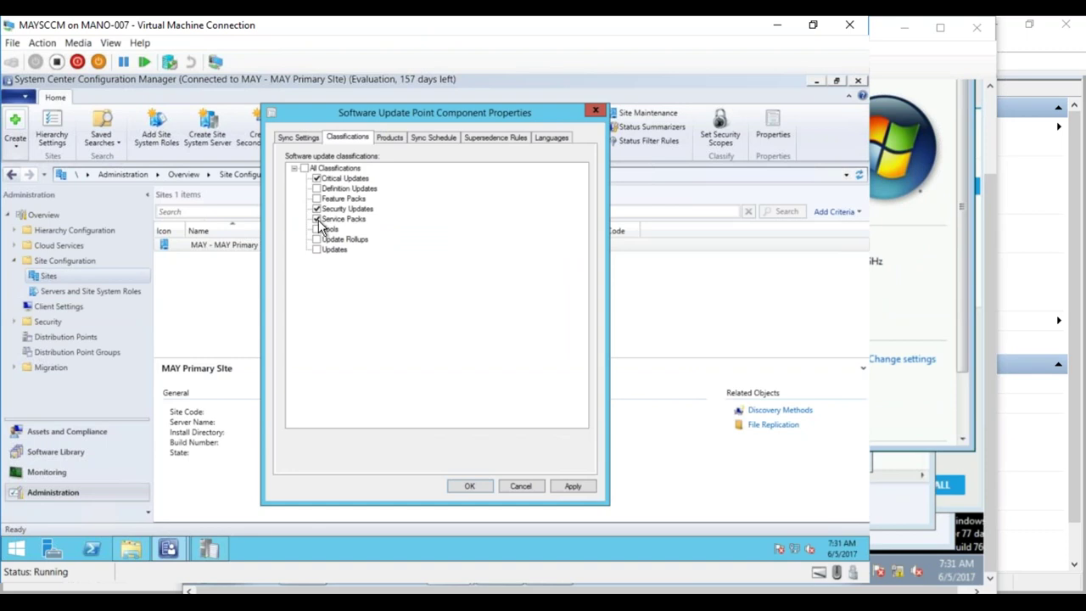
{"action": "left_click", "coordinate": [573, 487]}
{"action": "left_click", "coordinate": [471, 486]}
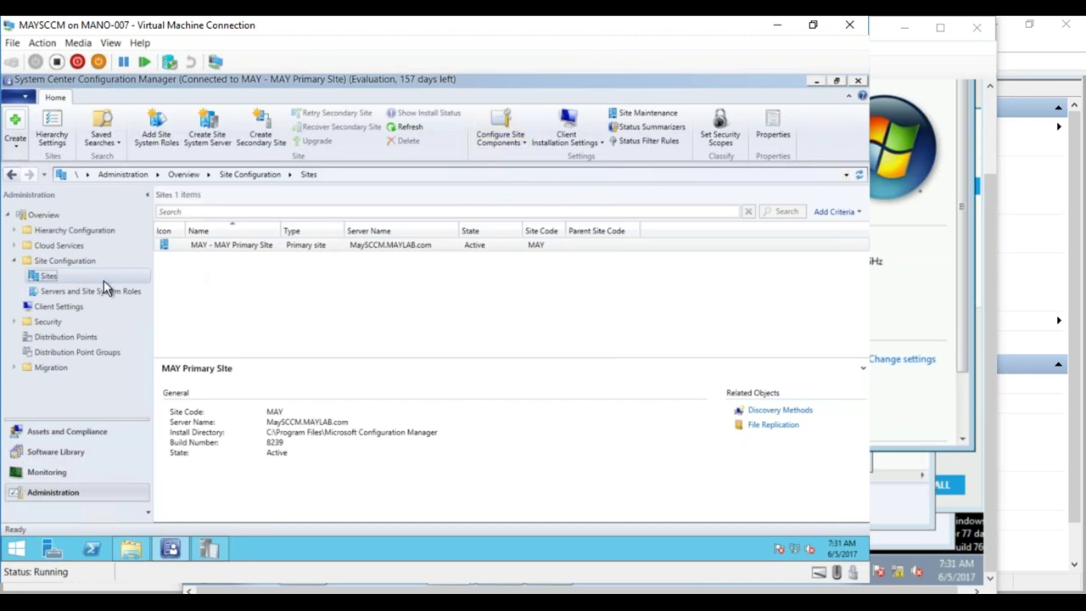
{"action": "left_click", "coordinate": [59, 456]}
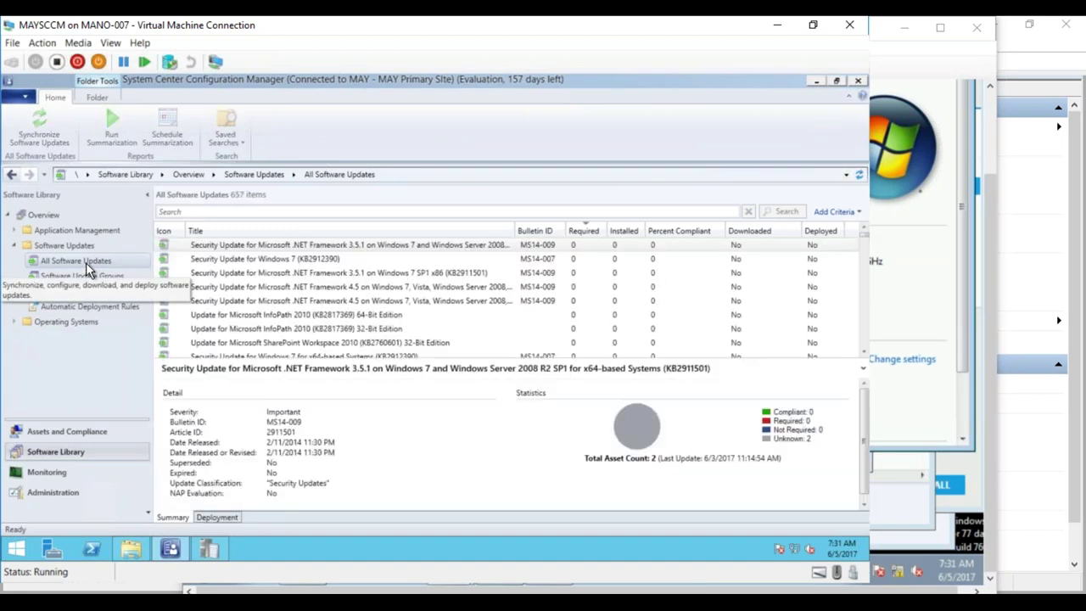
- Start a site-wide software update synchronization, then browse File Explorer to Local Disk (C:)
{"action": "left_click", "coordinate": [53, 137]}
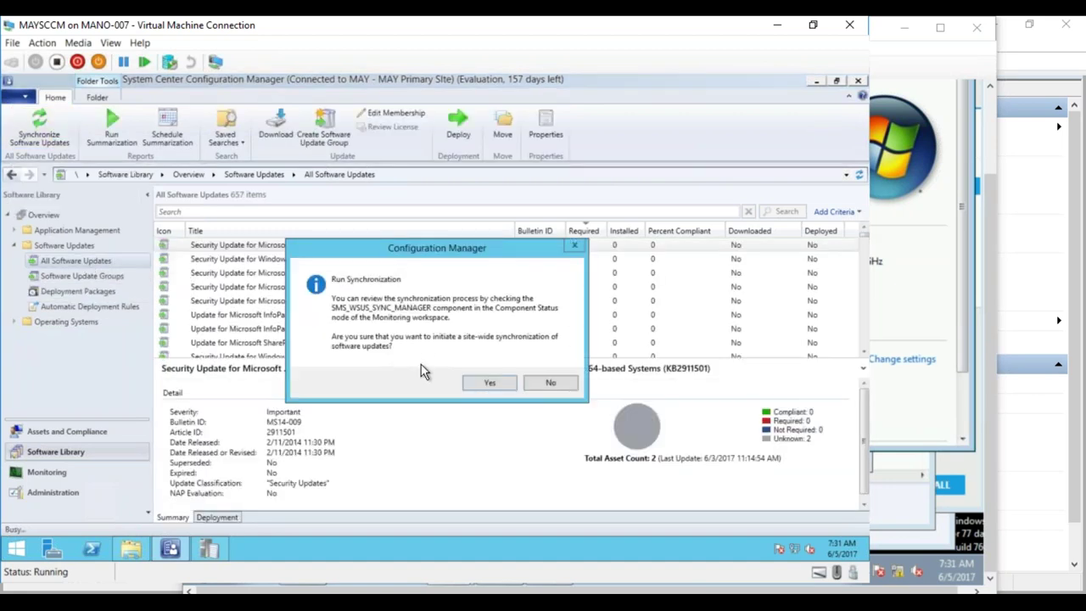
{"action": "left_click", "coordinate": [480, 386]}
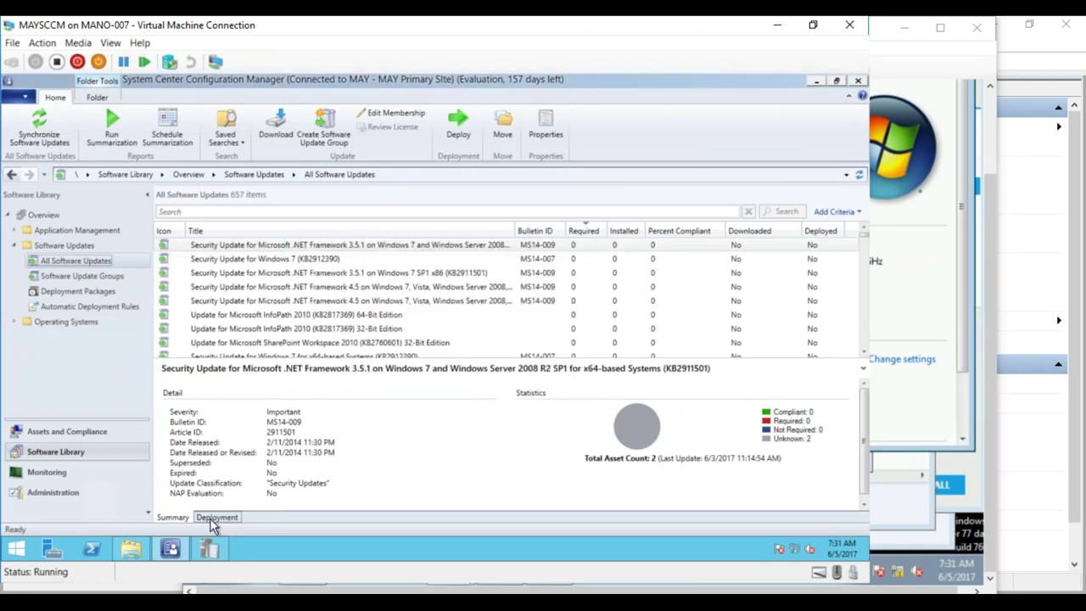
{"action": "left_click", "coordinate": [131, 549]}
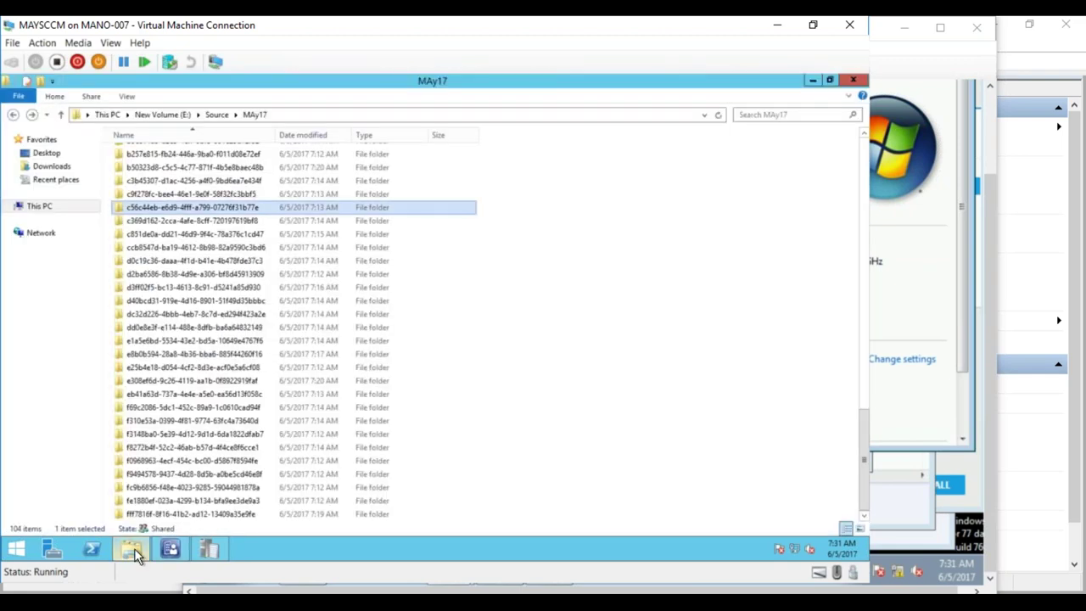
{"action": "left_click", "coordinate": [177, 114]}
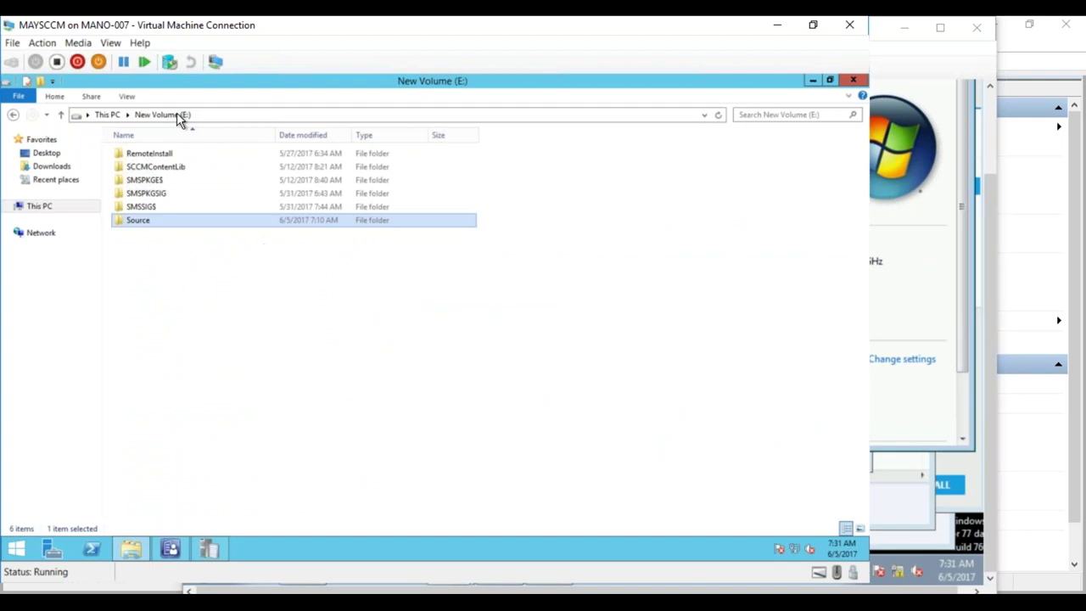
{"action": "left_click", "coordinate": [109, 115]}
{"action": "double_click", "coordinate": [420, 255]}
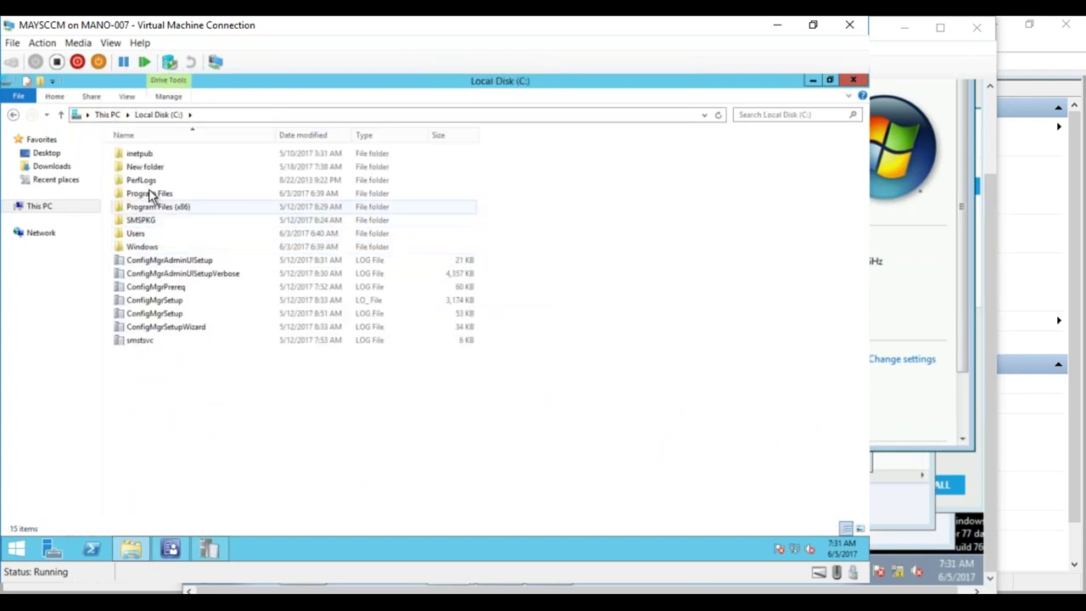
{"action": "left_click", "coordinate": [203, 549]}
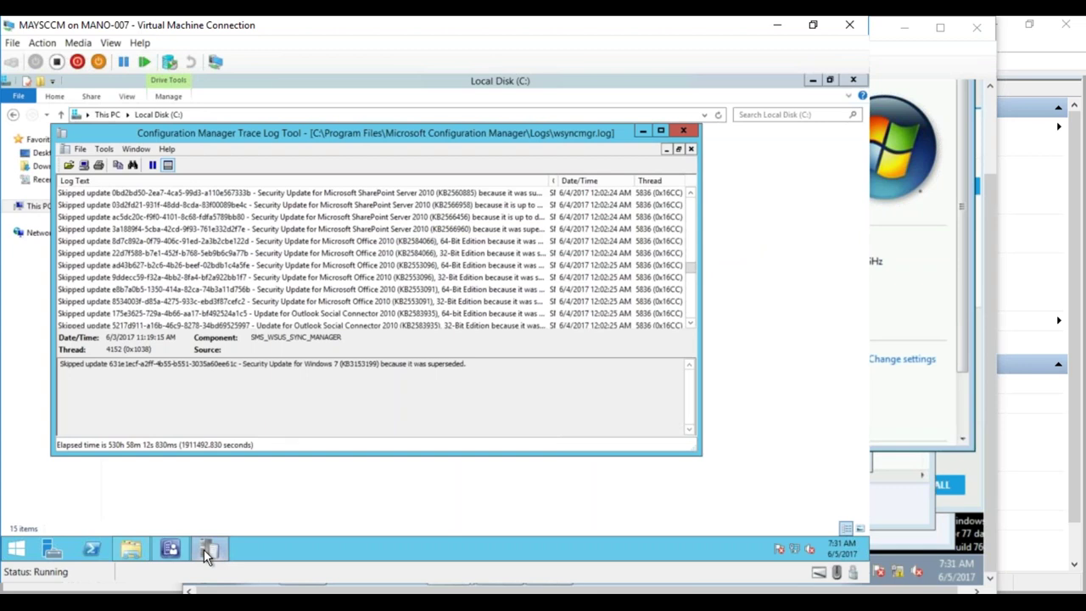
- Jump to the newest wsyncmgr.log lines and read the full sync required and STATMSG entries
{"action": "left_click", "coordinate": [617, 304]}
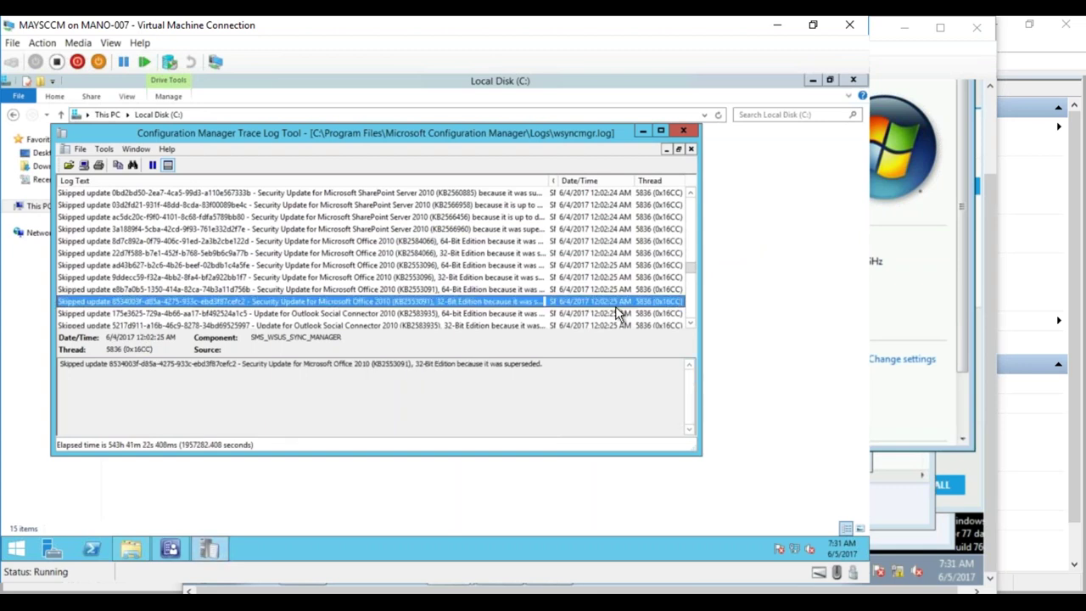
{"action": "key", "text": "End"}
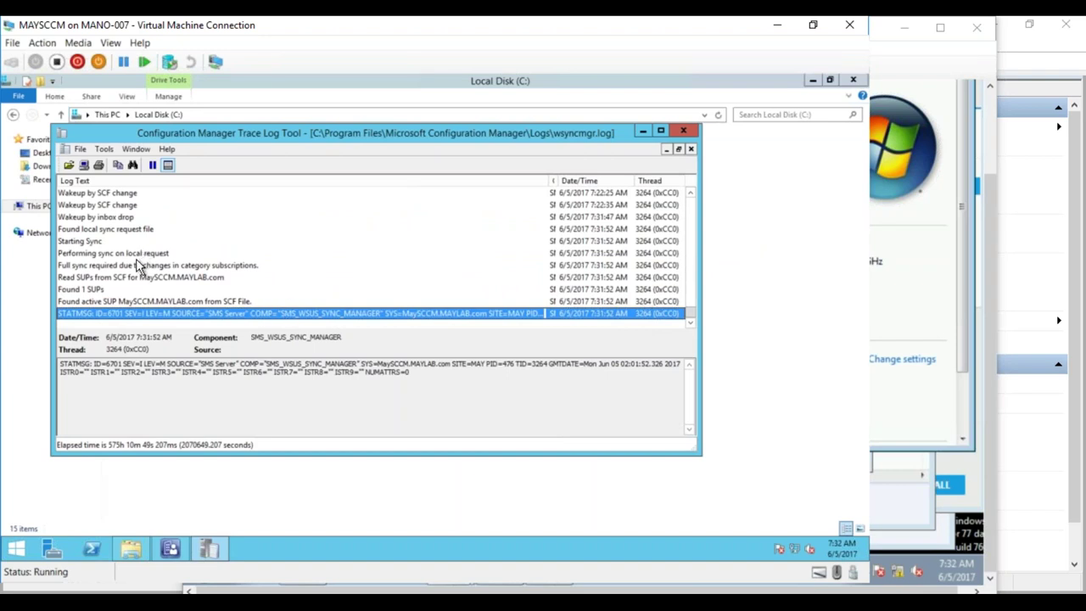
{"action": "left_click", "coordinate": [92, 266]}
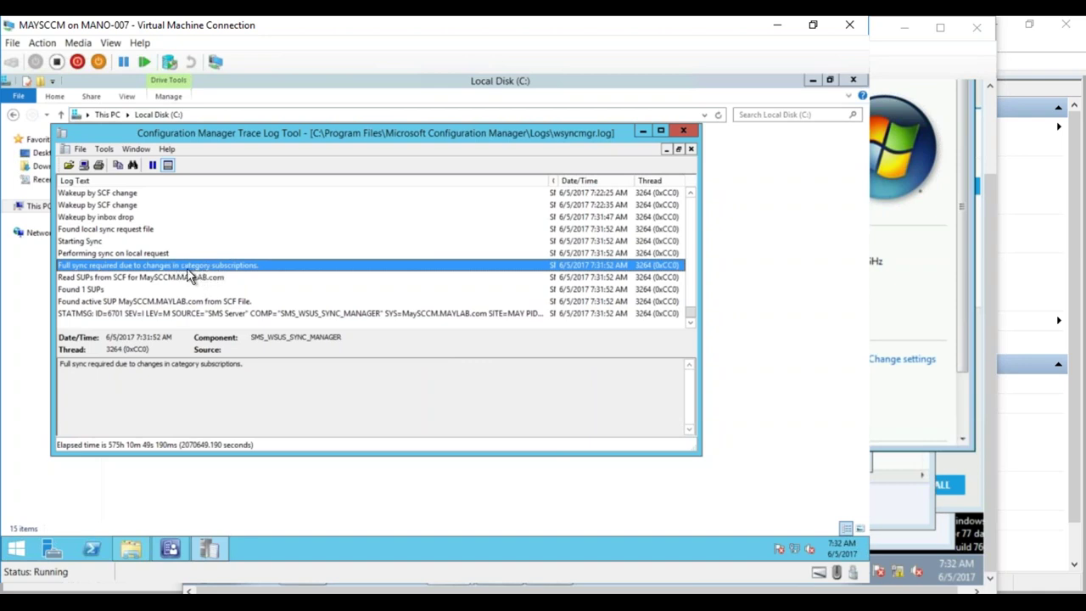
{"action": "left_click", "coordinate": [504, 316]}
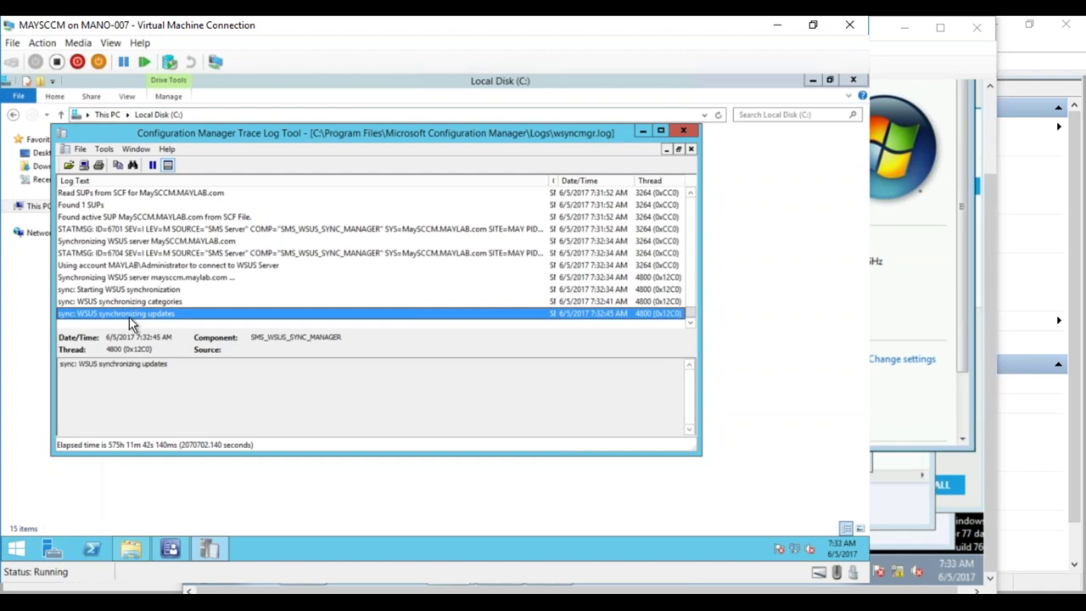
- Check the Target_Win7 device in the Assets and Compliance Devices list
{"action": "left_click", "coordinate": [176, 547]}
{"action": "left_click", "coordinate": [61, 429]}
{"action": "left_click", "coordinate": [51, 245]}
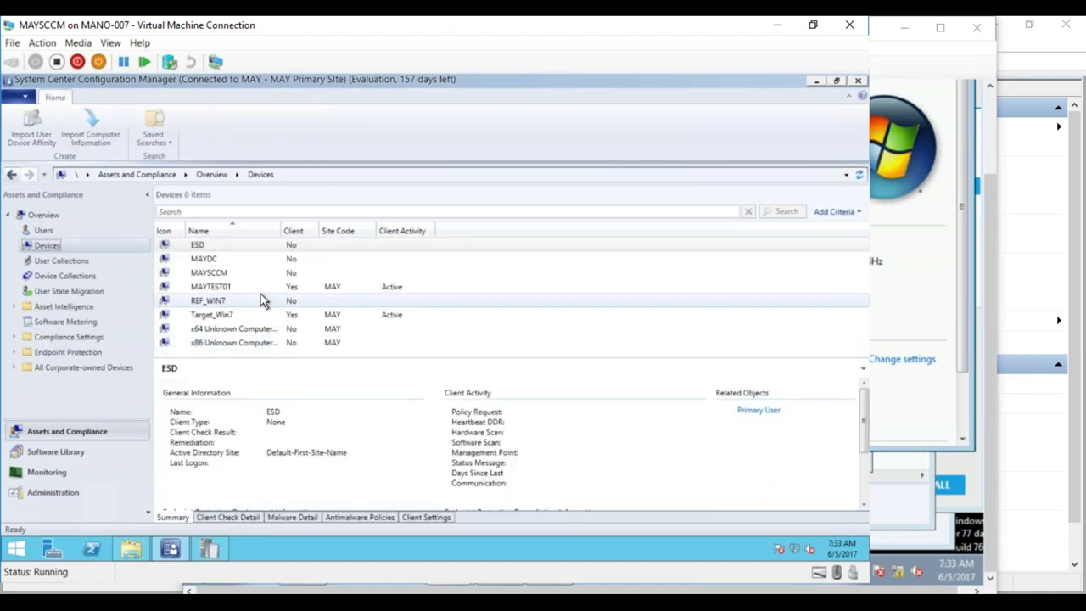
{"action": "left_click", "coordinate": [237, 317]}
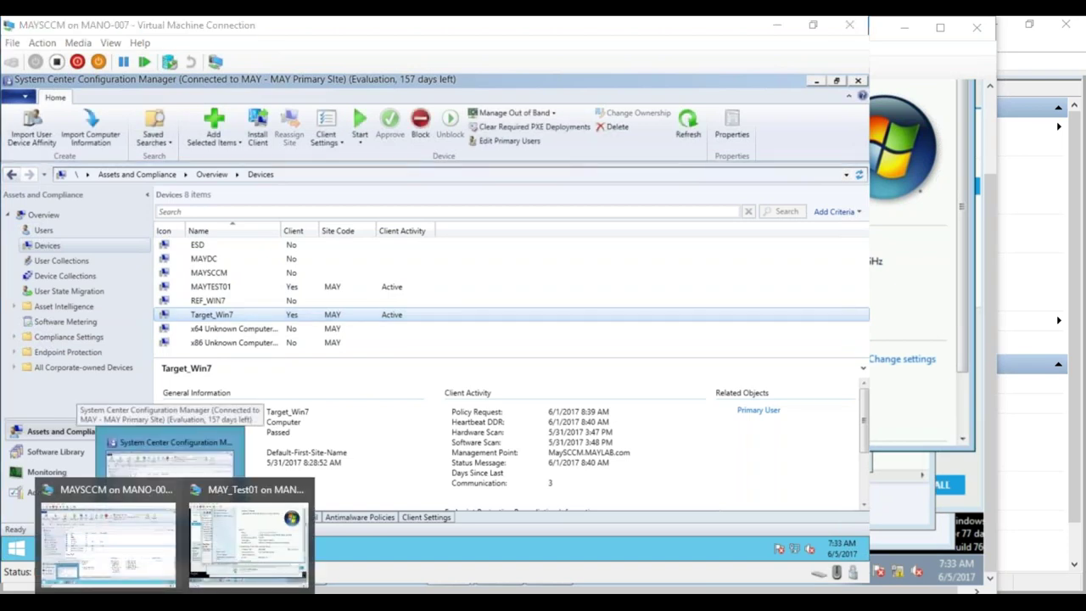
- Start the TargetMachine virtual machine in Hyper-V Manager
{"action": "left_click", "coordinate": [174, 604]}
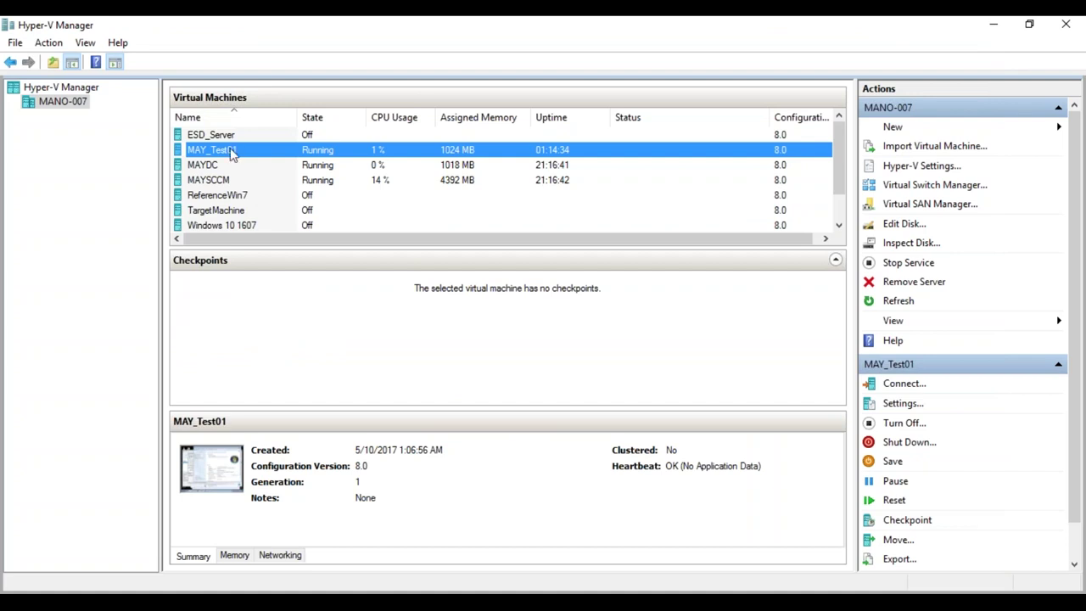
{"action": "left_click", "coordinate": [236, 211]}
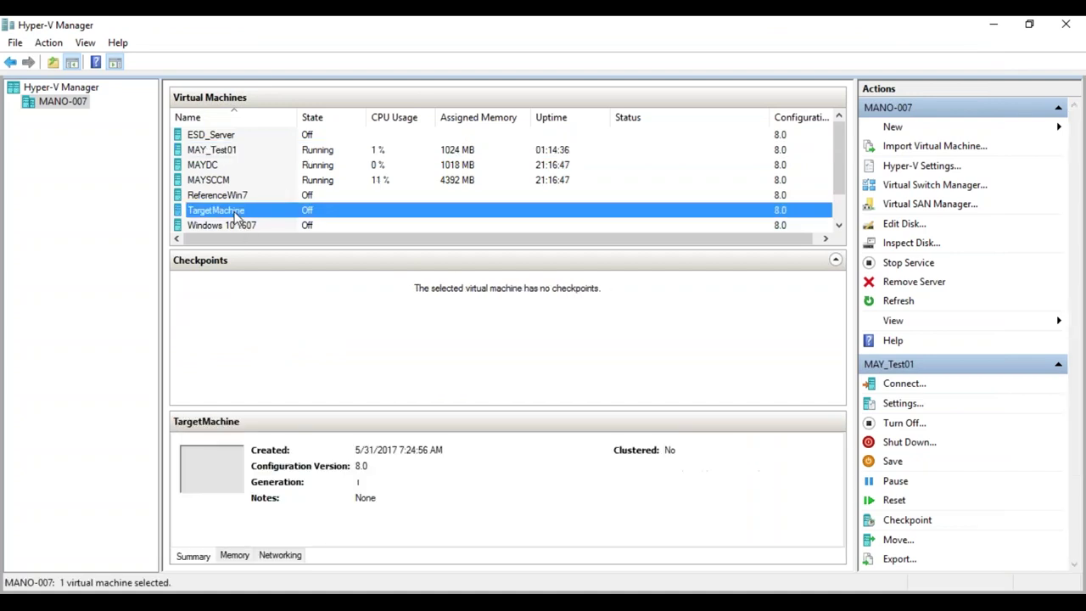
{"action": "right_click", "coordinate": [235, 211]}
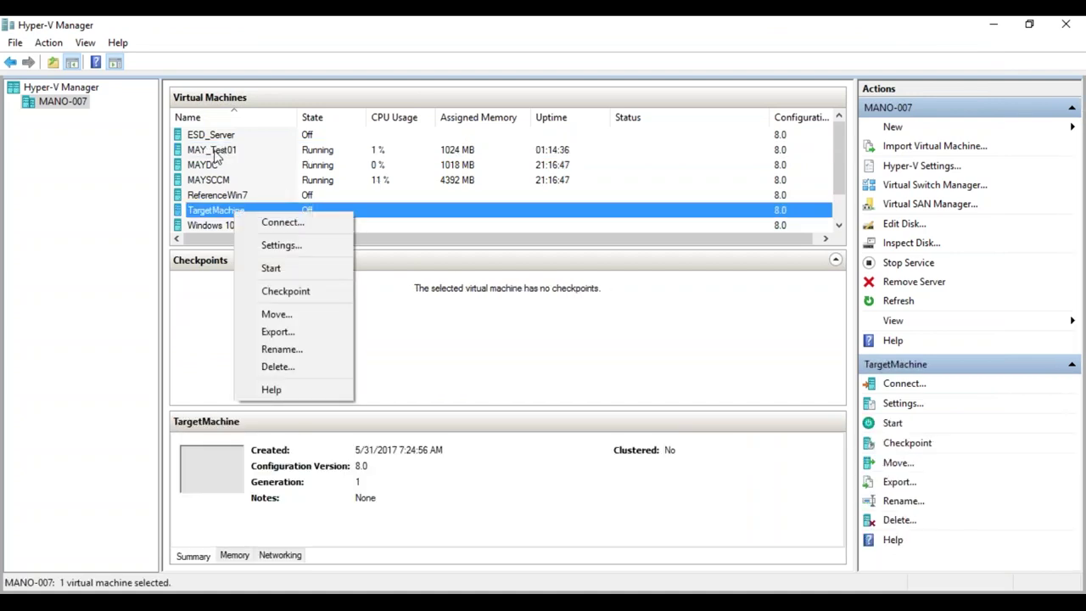
{"action": "left_click", "coordinate": [271, 268]}
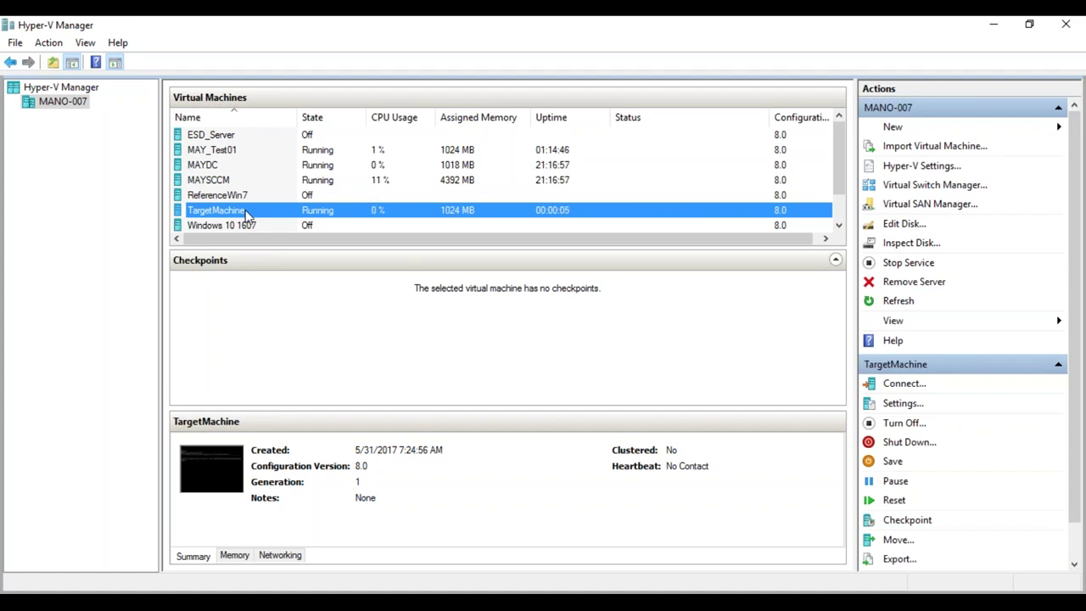
{"action": "left_click", "coordinate": [188, 589]}
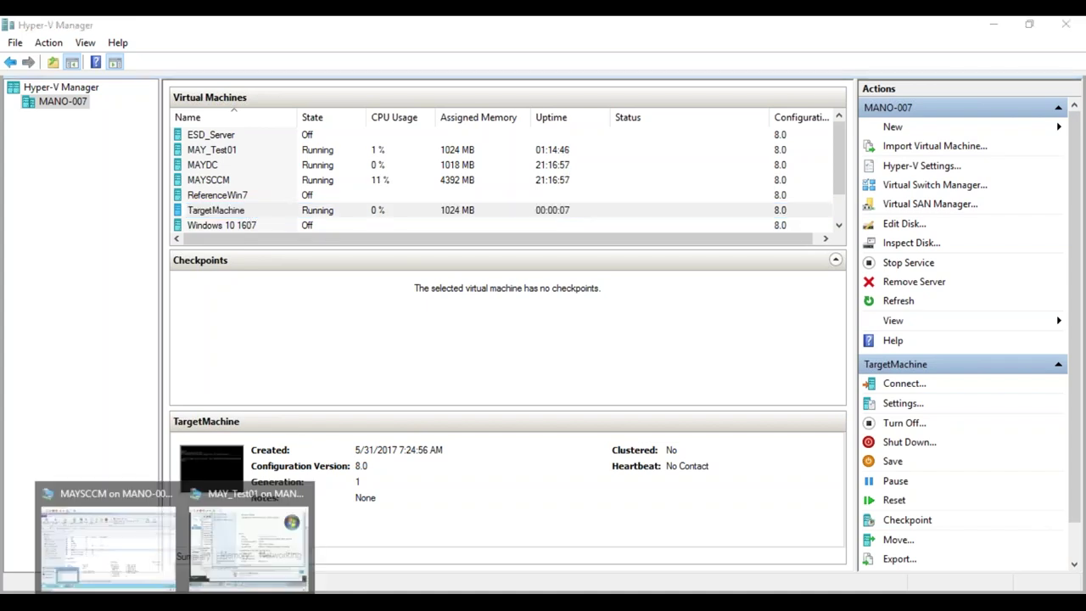
{"action": "left_click", "coordinate": [158, 562]}
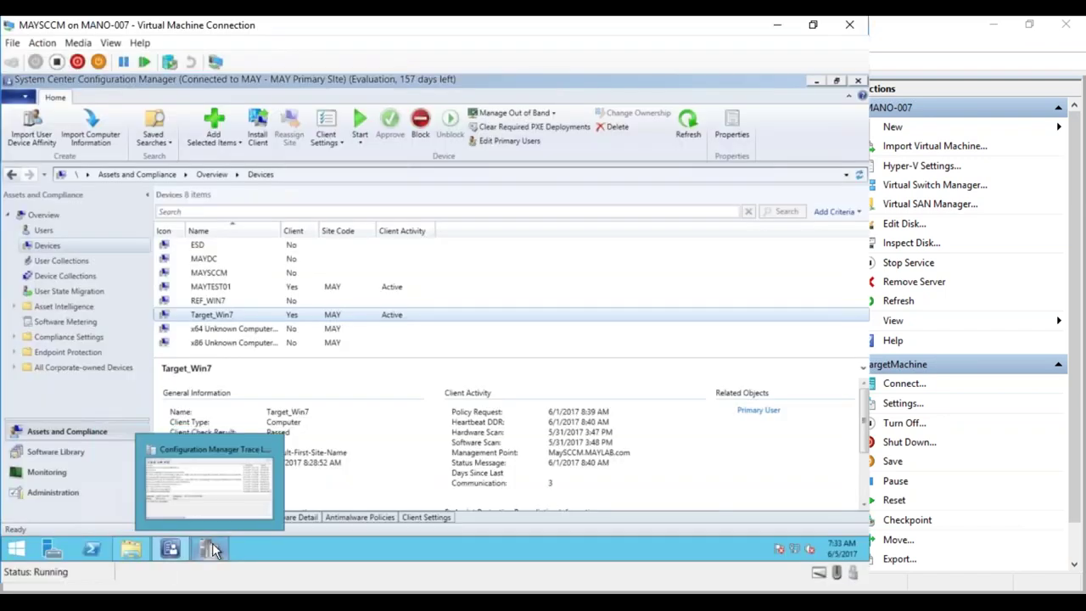
{"action": "left_click", "coordinate": [212, 549]}
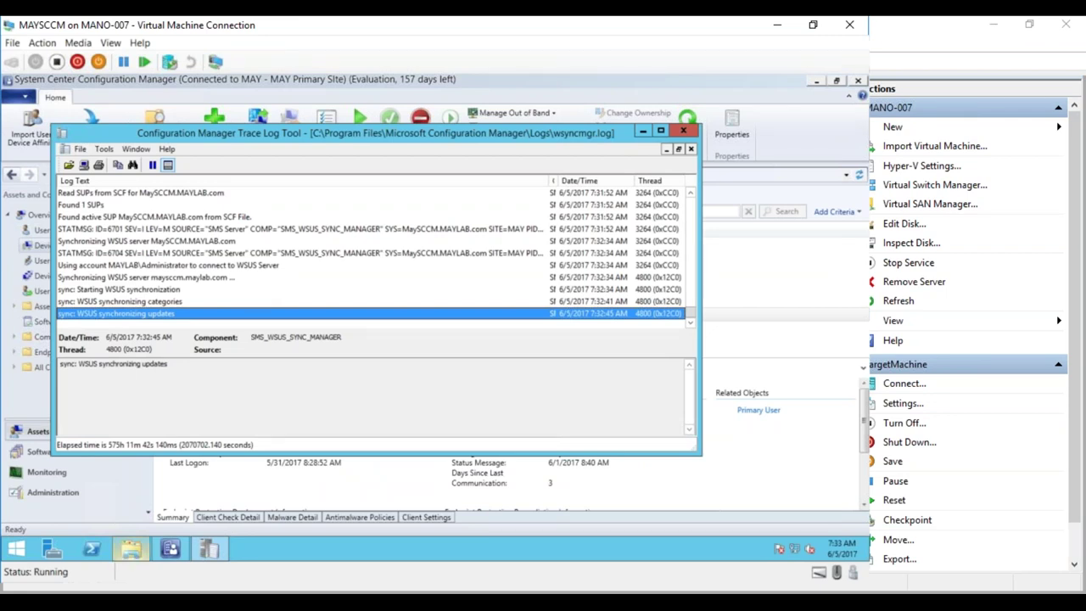
{"action": "left_click", "coordinate": [134, 475]}
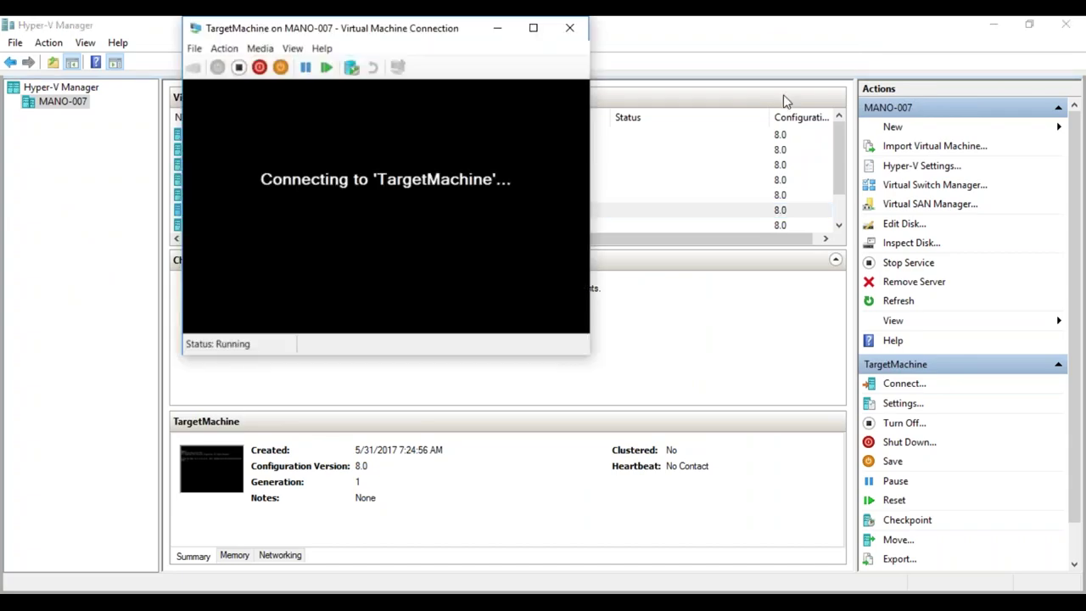
- Connect to TargetMachine, cancel its network boot, and choose Start Windows Normally
{"action": "left_click", "coordinate": [1001, 29]}
{"action": "left_click", "coordinate": [1002, 29]}
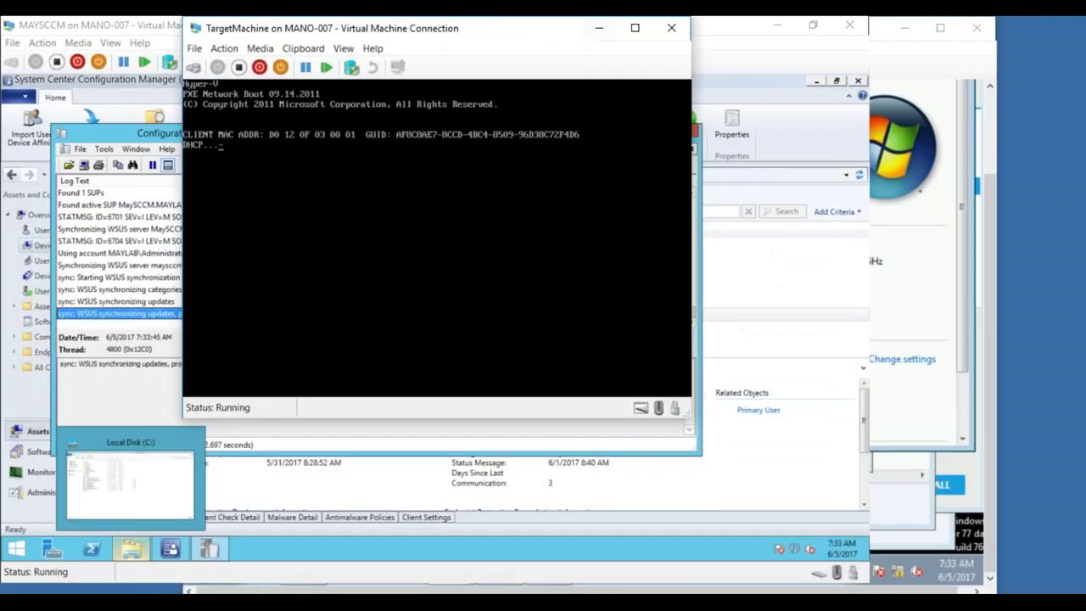
{"action": "left_click_drag", "start_coordinate": [548, 25], "coordinate": [817, 57]}
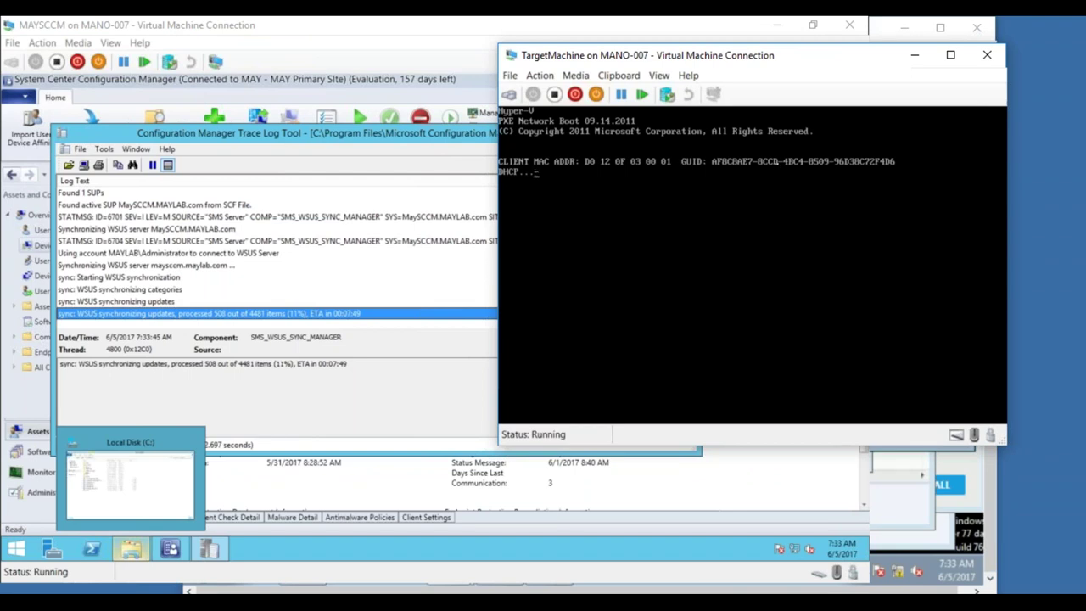
{"action": "key", "text": "Escape"}
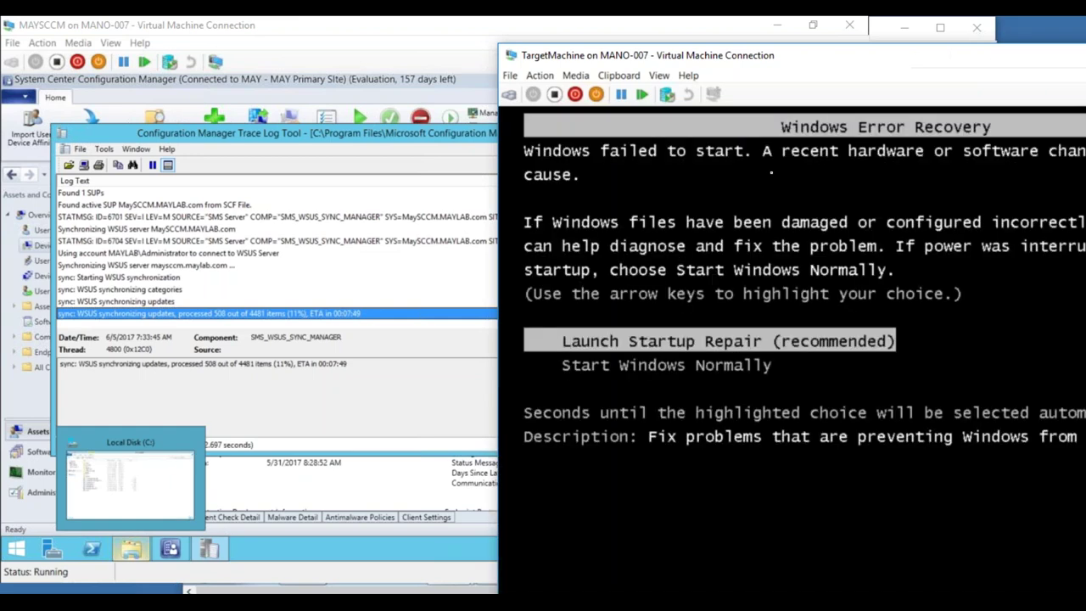
{"action": "key", "text": "Down"}
{"action": "key", "text": "Return"}
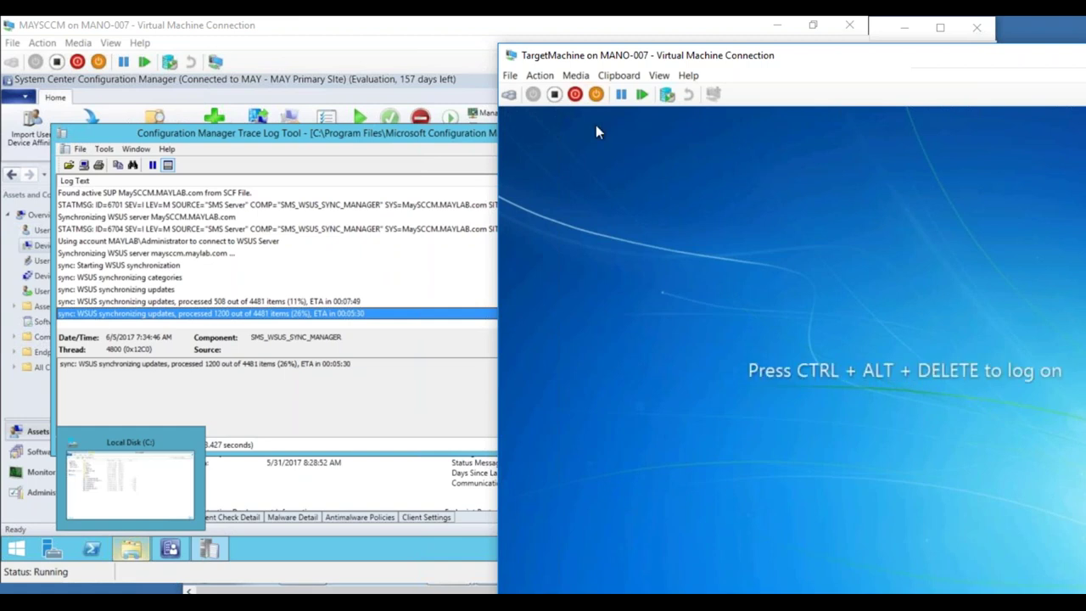
- Log on to TargetMachine through Other User as the MAYLAB domain Administrator with its password
{"action": "left_click", "coordinate": [510, 92]}
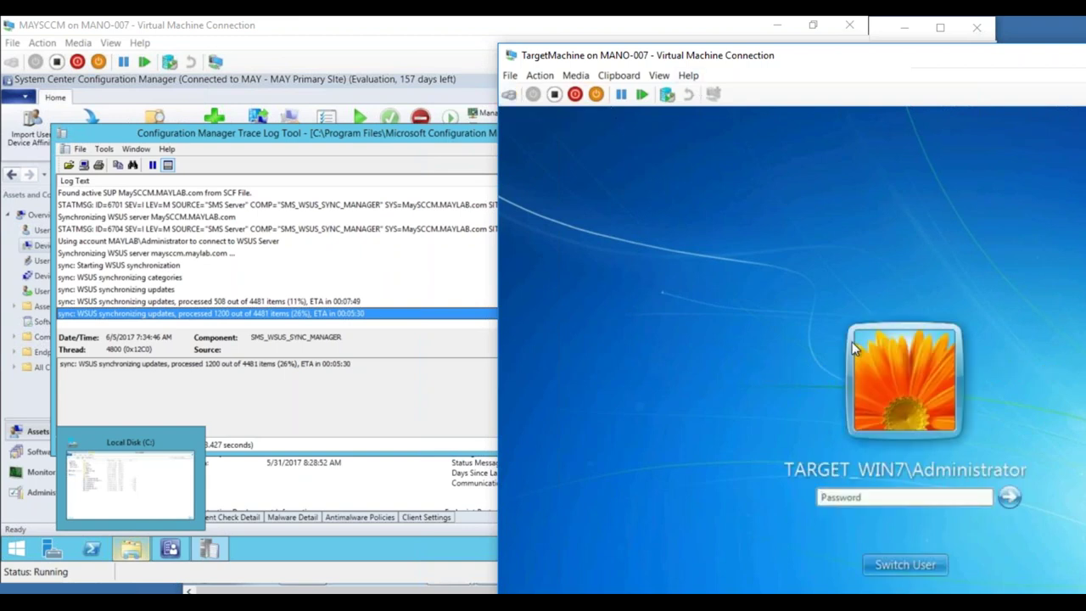
{"action": "left_click", "coordinate": [917, 564]}
{"action": "left_click", "coordinate": [973, 463]}
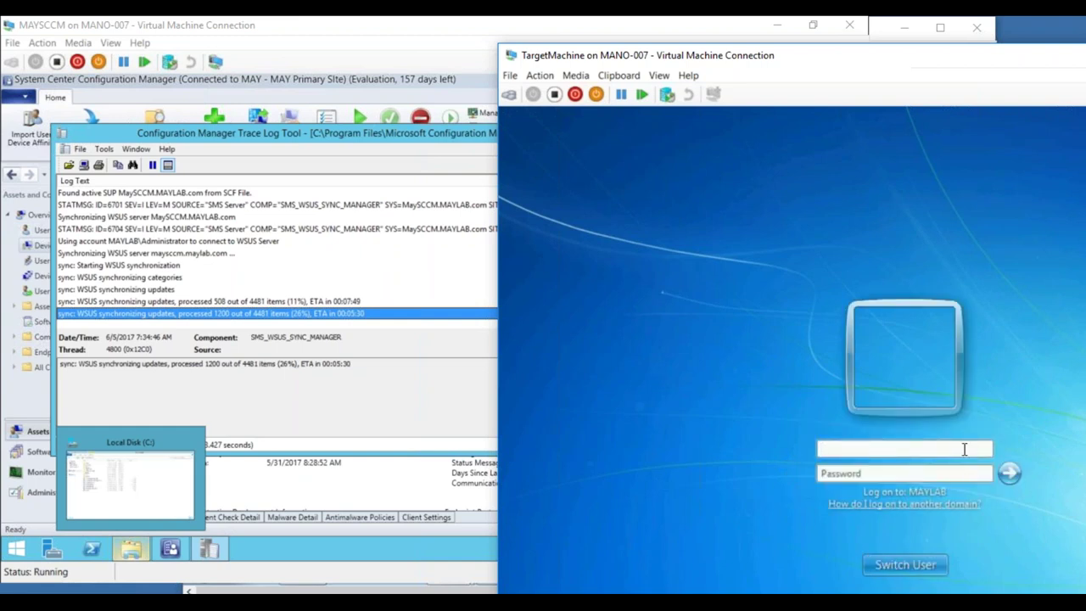
{"action": "type", "text": "A"}
{"action": "key", "text": "BackSpace"}
{"action": "type", "text": "MAylab\\Adminis"}
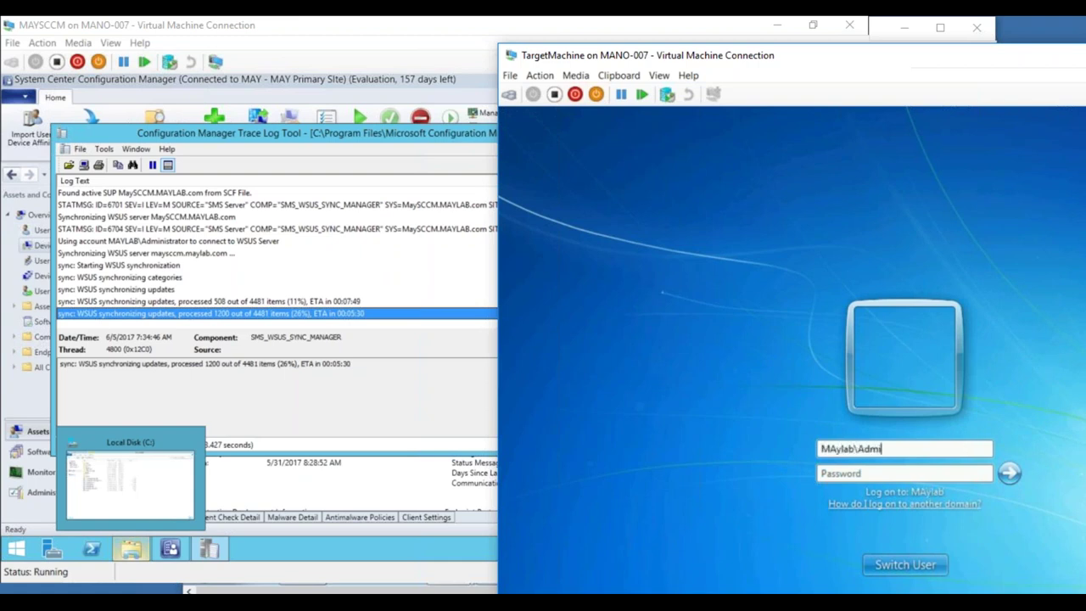
{"action": "type", "text": "trator"}
{"action": "key", "text": "Tab"}
{"action": "type", "text": "P@ssw0rd"}
{"action": "key", "text": "Return"}
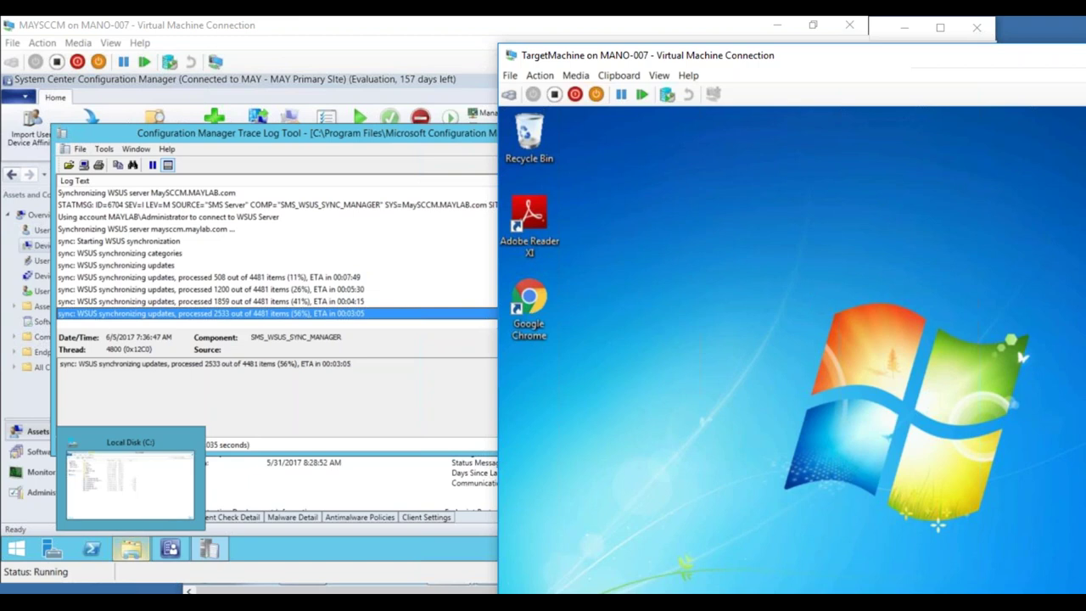
- Reposition the VM window and open Control Panel from the Start menu
{"action": "left_click_drag", "start_coordinate": [820, 61], "coordinate": [794, 16]}
{"action": "left_click_drag", "start_coordinate": [809, 346], "coordinate": [804, 428]}
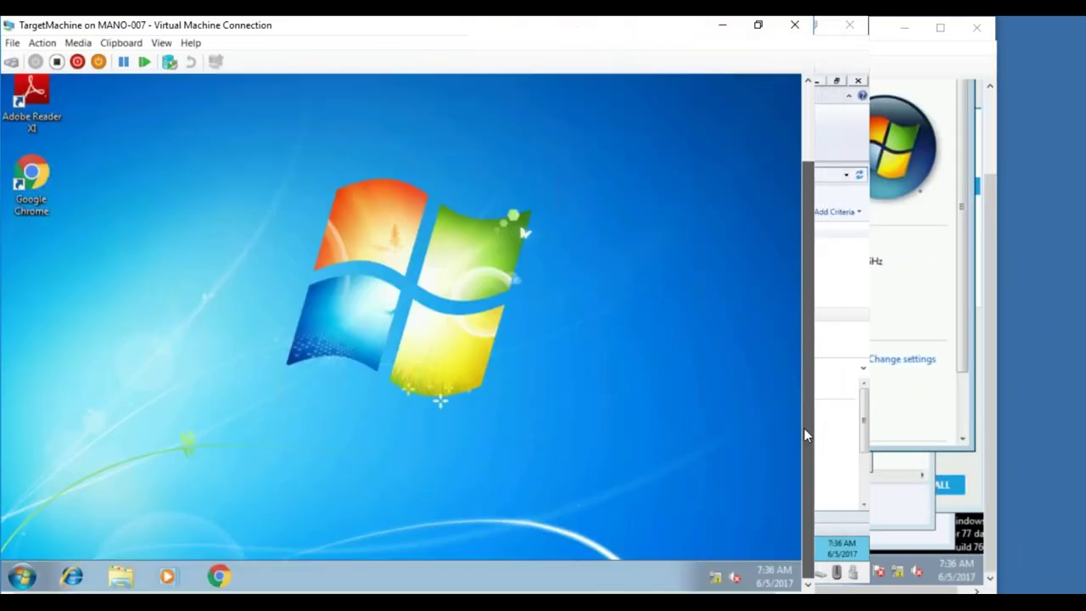
{"action": "left_click", "coordinate": [22, 576]}
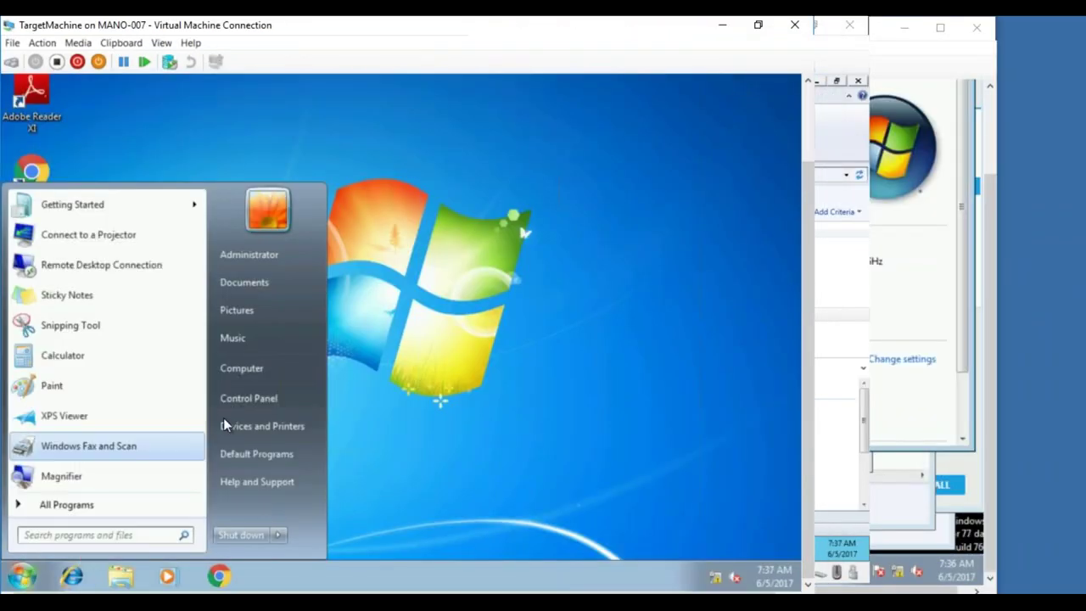
{"action": "left_click", "coordinate": [248, 404]}
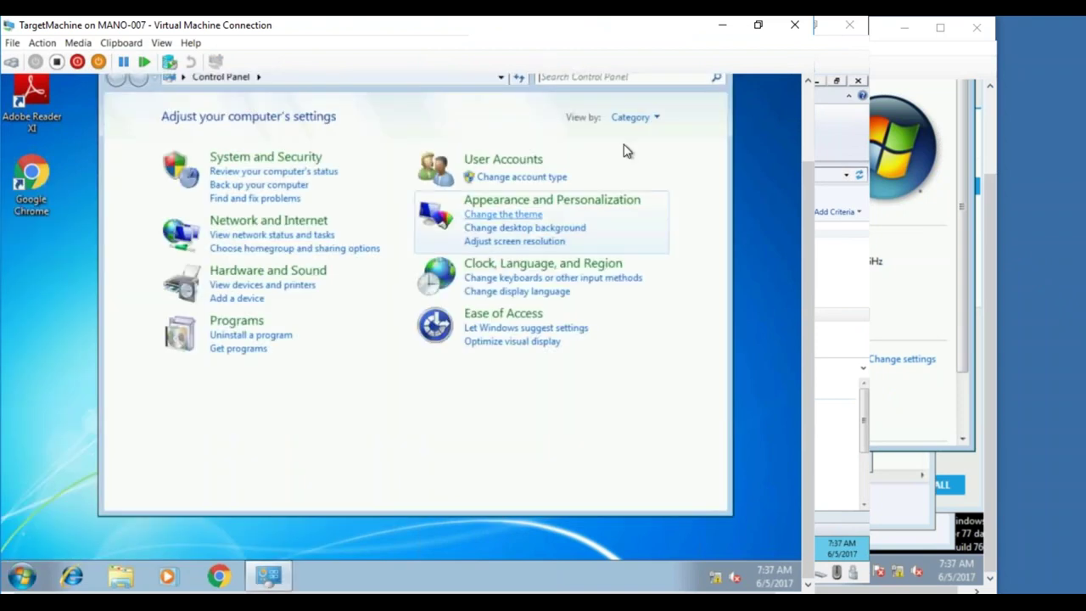
- List Control Panel items as small icons and open the Configuration Manager client properties
{"action": "left_click", "coordinate": [637, 119]}
{"action": "left_click", "coordinate": [641, 179]}
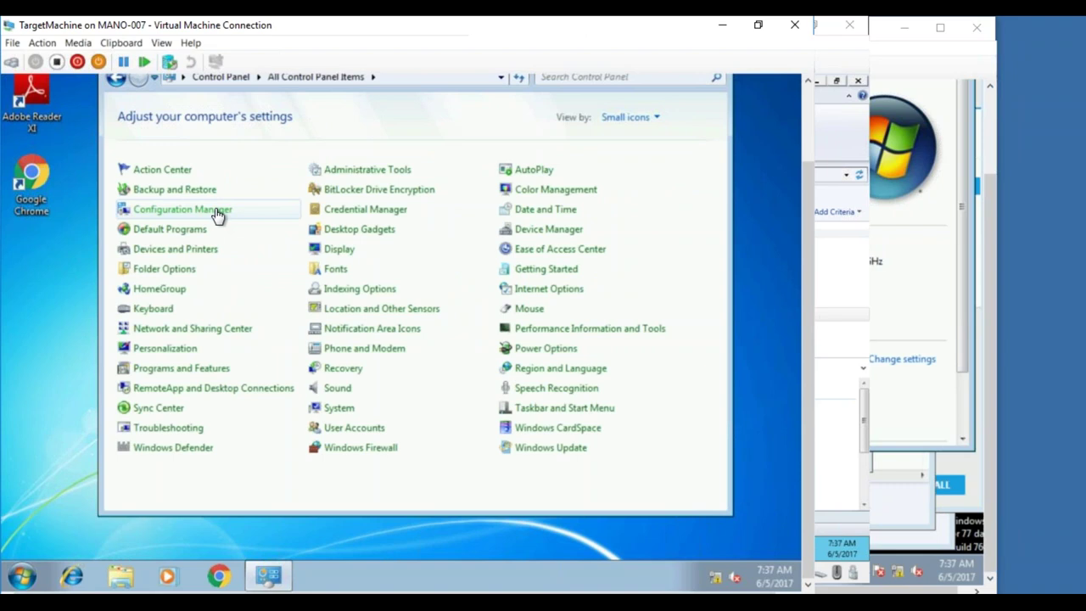
{"action": "left_click", "coordinate": [218, 216]}
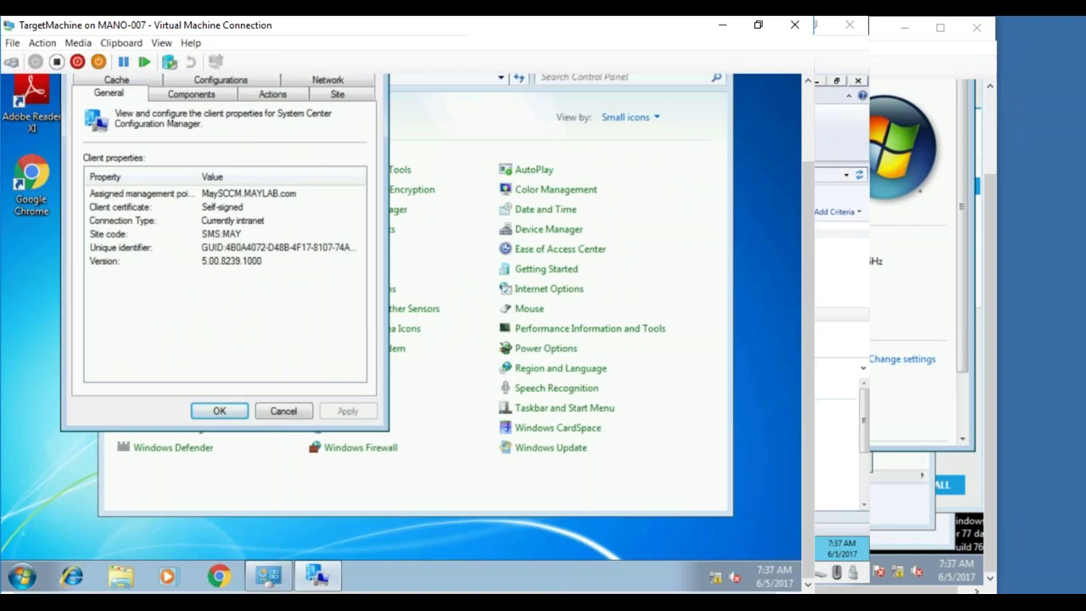
- Run the Machine Policy Retrieval & Evaluation Cycle from the client's Actions tab
{"action": "left_click", "coordinate": [220, 97]}
{"action": "left_click", "coordinate": [269, 97]}
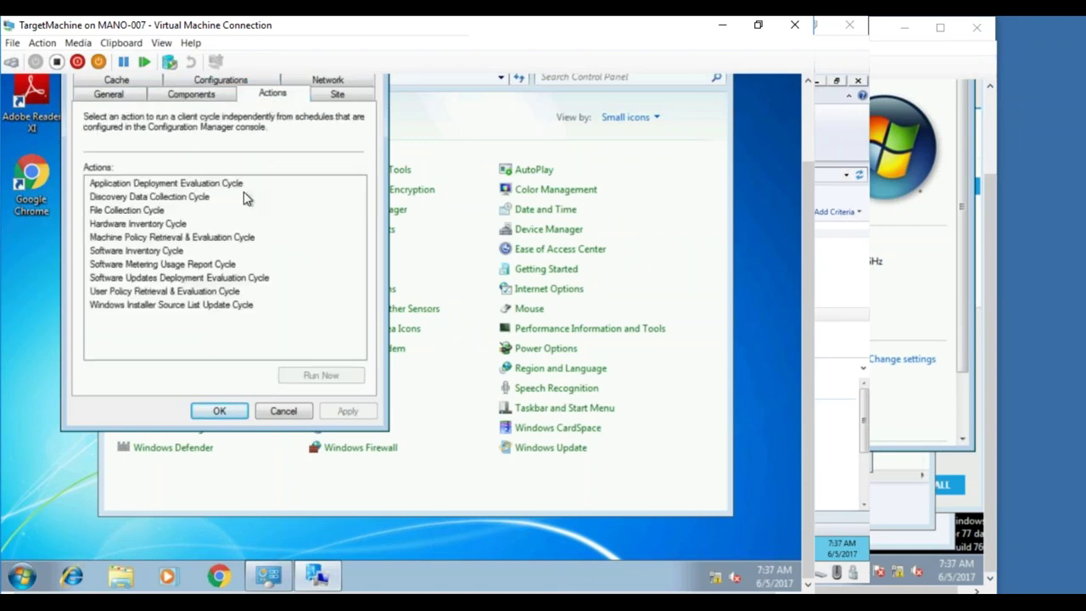
{"action": "left_click", "coordinate": [214, 236]}
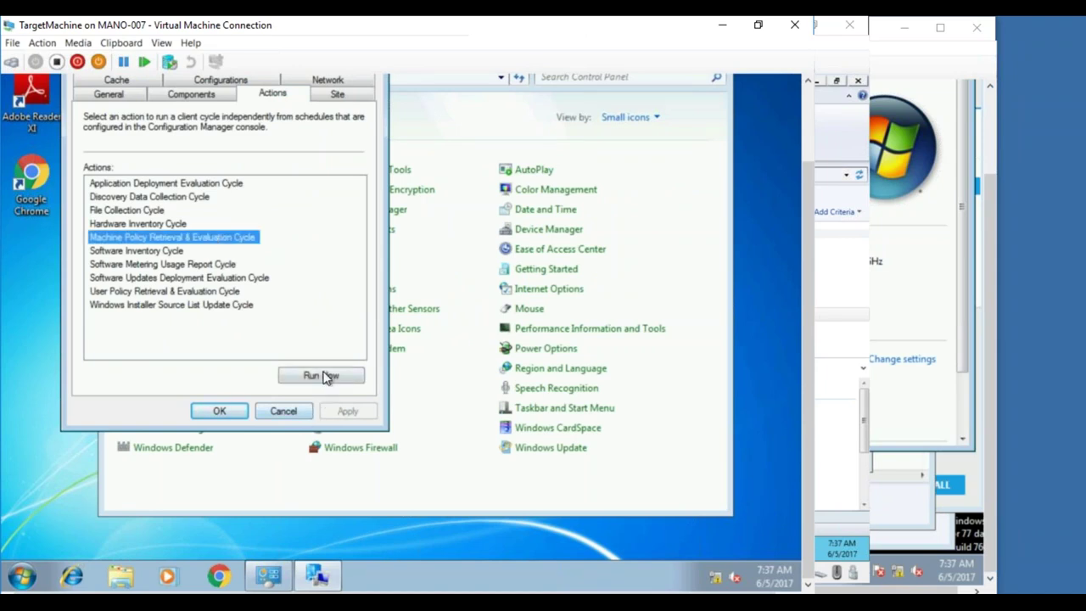
{"action": "left_click", "coordinate": [323, 375]}
- Dismiss the cycle-cannot-start error and the new software available notification
{"action": "left_click", "coordinate": [474, 340]}
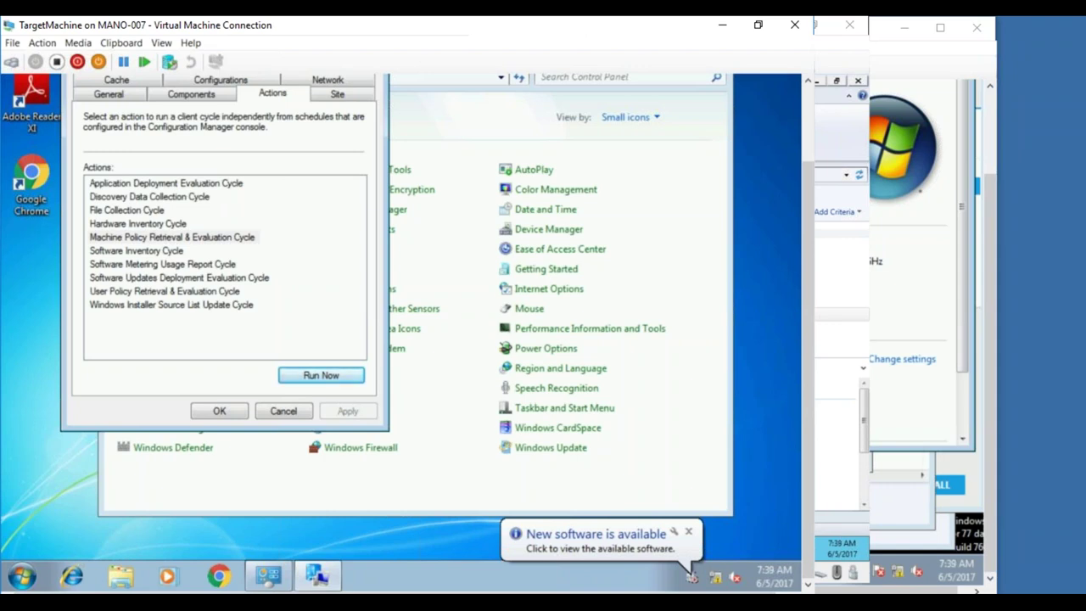
{"action": "left_click", "coordinate": [571, 543]}
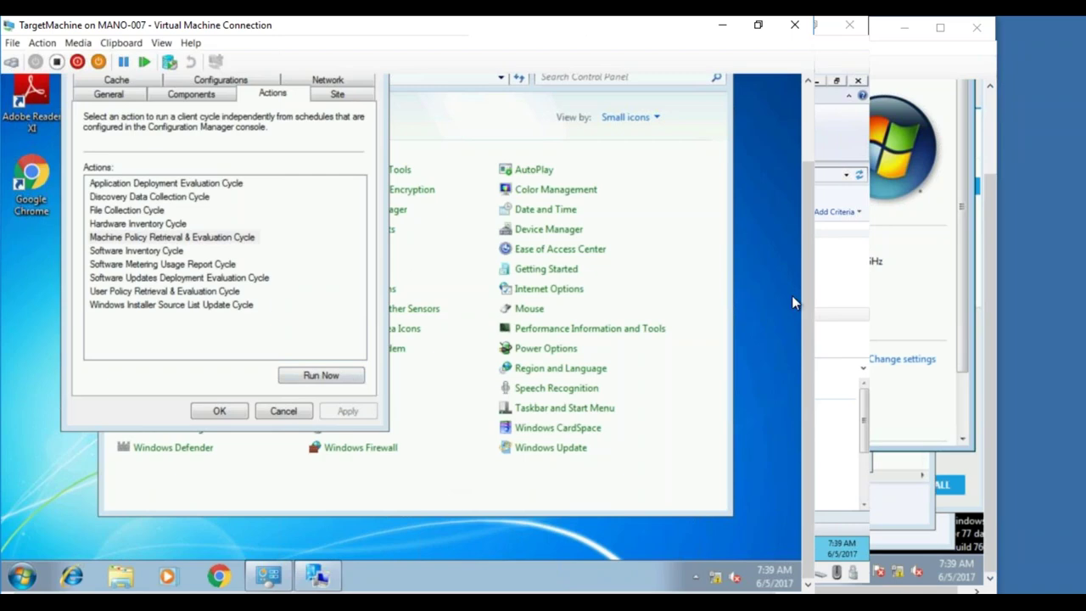
{"action": "mouse_move", "coordinate": [805, 298]}
{"action": "left_mouse_down"}
{"action": "mouse_move", "coordinate": [790, 197]}
{"action": "mouse_move", "coordinate": [795, 307]}
{"action": "left_mouse_up"}
- Switch to the MAYSCCM server VM showing wsyncmgr.log in CMTrace
{"action": "left_click", "coordinate": [20, 580]}
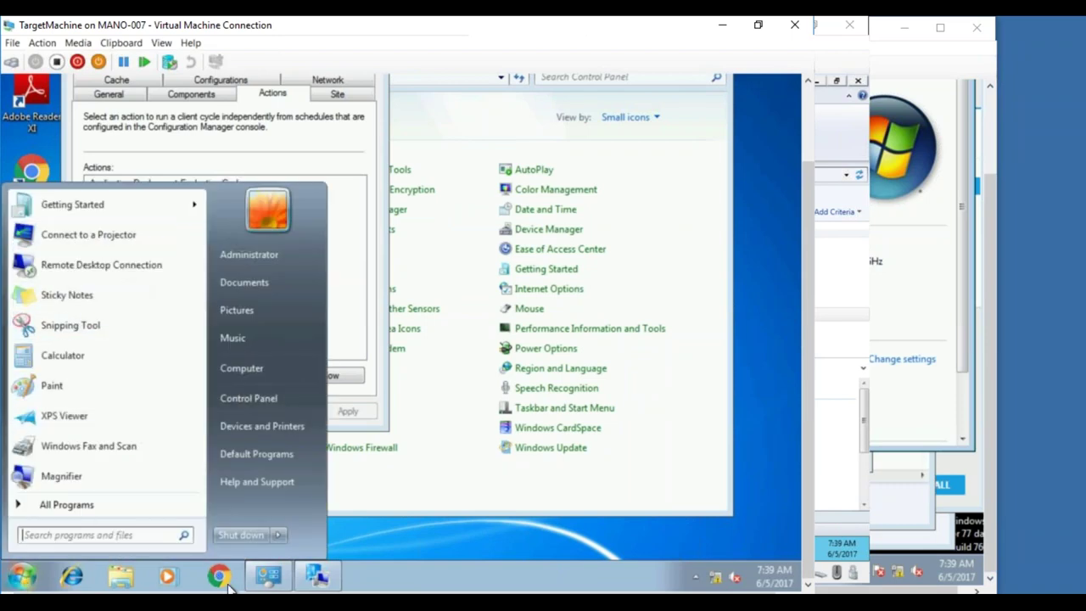
{"action": "left_click", "coordinate": [206, 599]}
{"action": "left_click", "coordinate": [73, 543]}
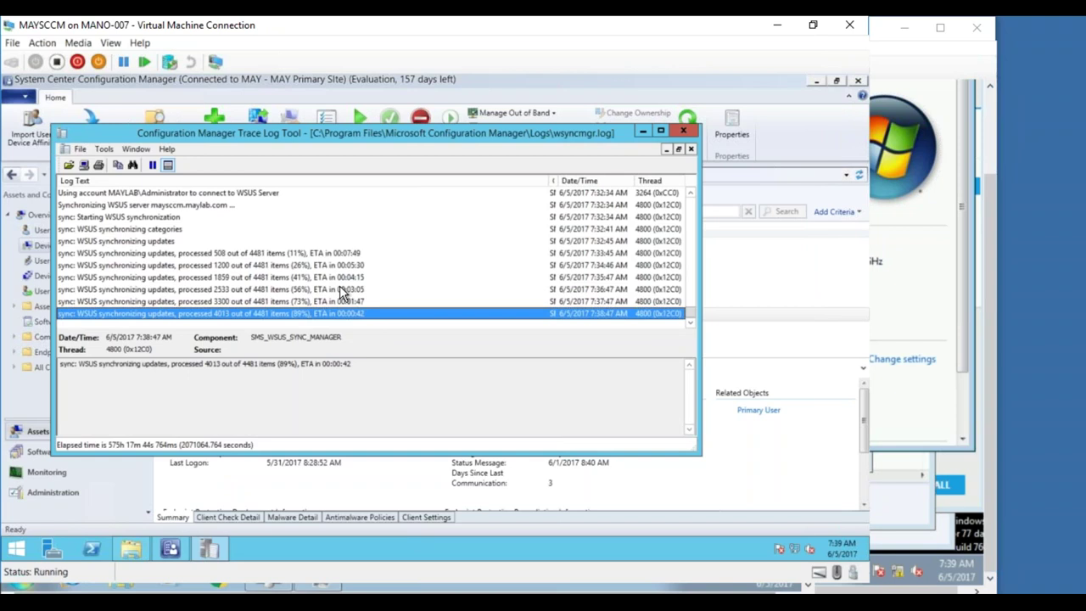
- Inspect the 'processed 4481 out of 4481 items (100%)' entry, then minimize CMTrace
{"action": "mouse_move", "coordinate": [170, 550]}
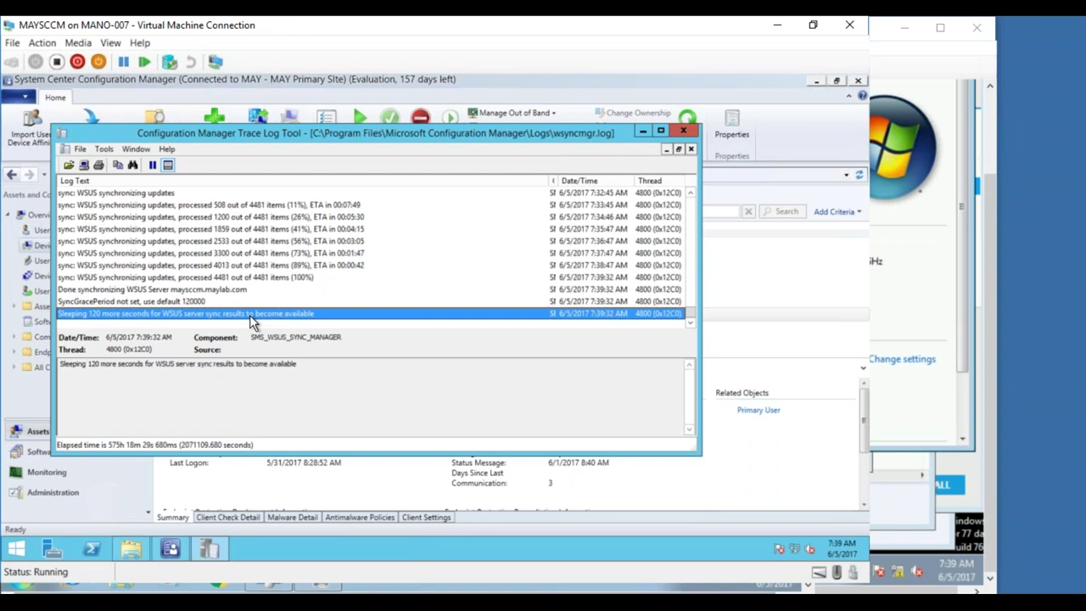
{"action": "left_click", "coordinate": [283, 279]}
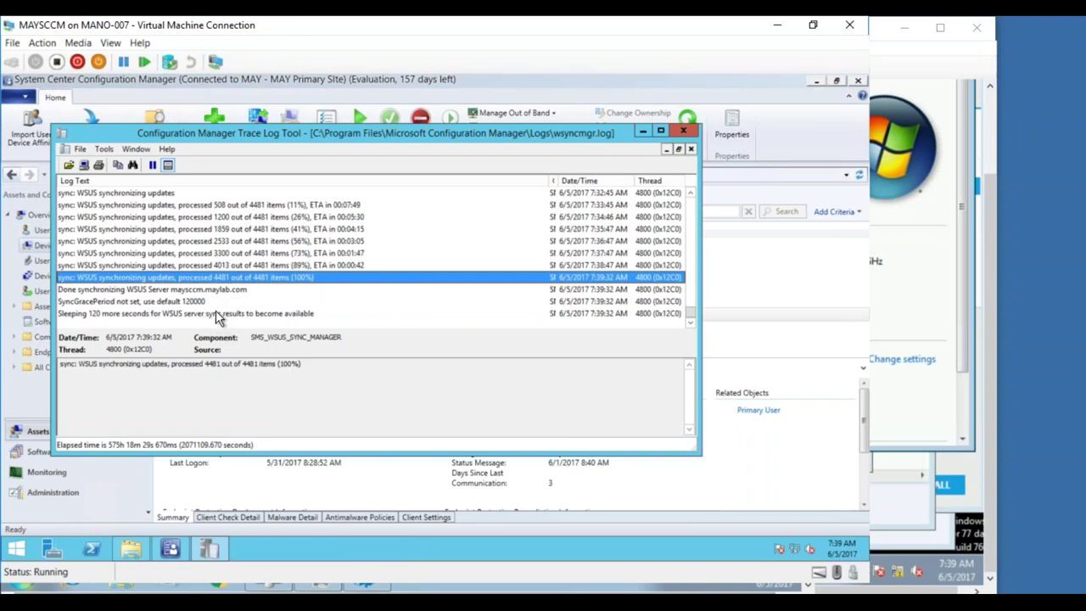
{"action": "left_click", "coordinate": [641, 130]}
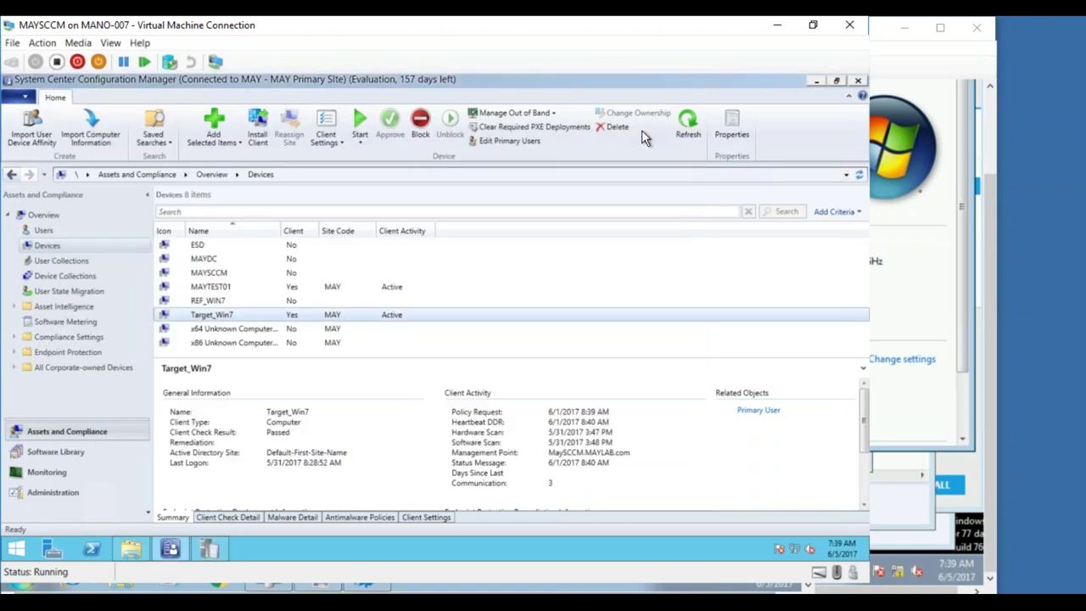
- Show all software updates in the library and recheck the latest wsyncmgr.log entry
{"action": "left_click", "coordinate": [58, 456]}
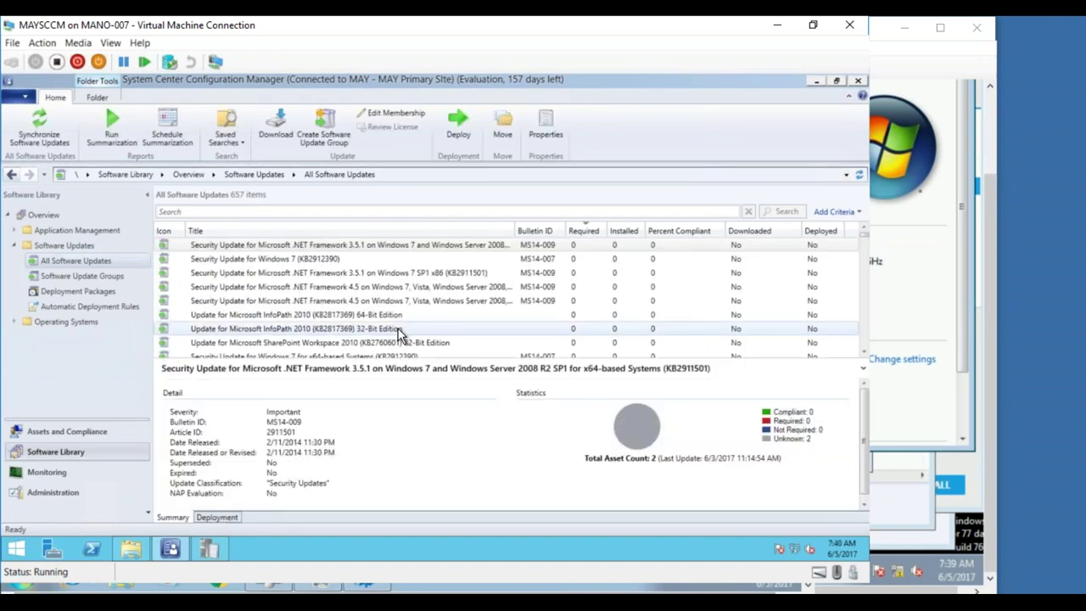
{"action": "left_click", "coordinate": [210, 550]}
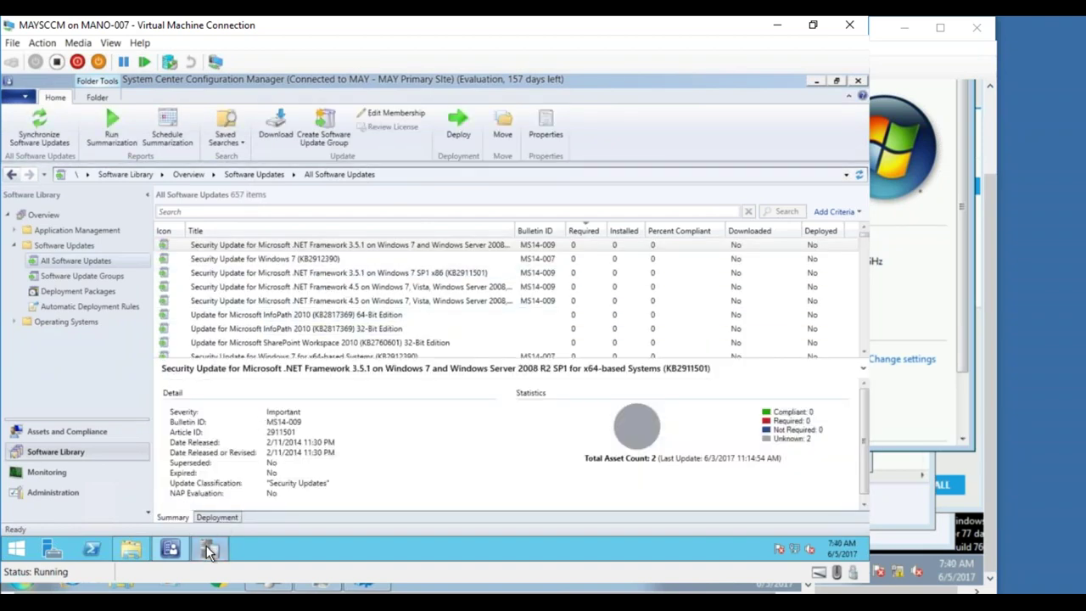
{"action": "left_click", "coordinate": [236, 313]}
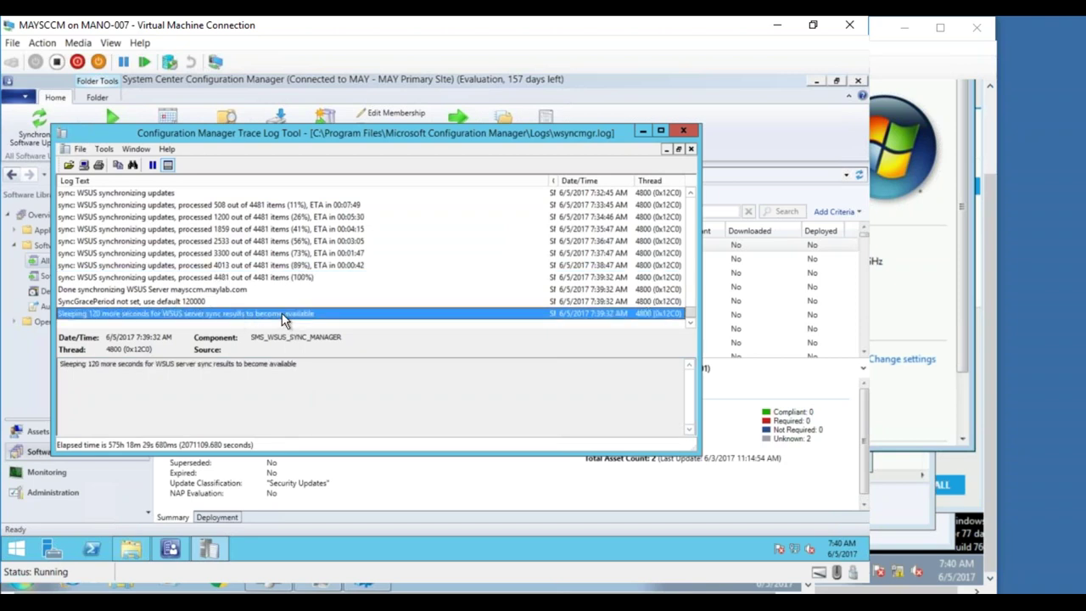
- Minimize the sync log and bring the MAY_Test01 TargetMachine VM to the front
{"action": "left_click", "coordinate": [642, 131]}
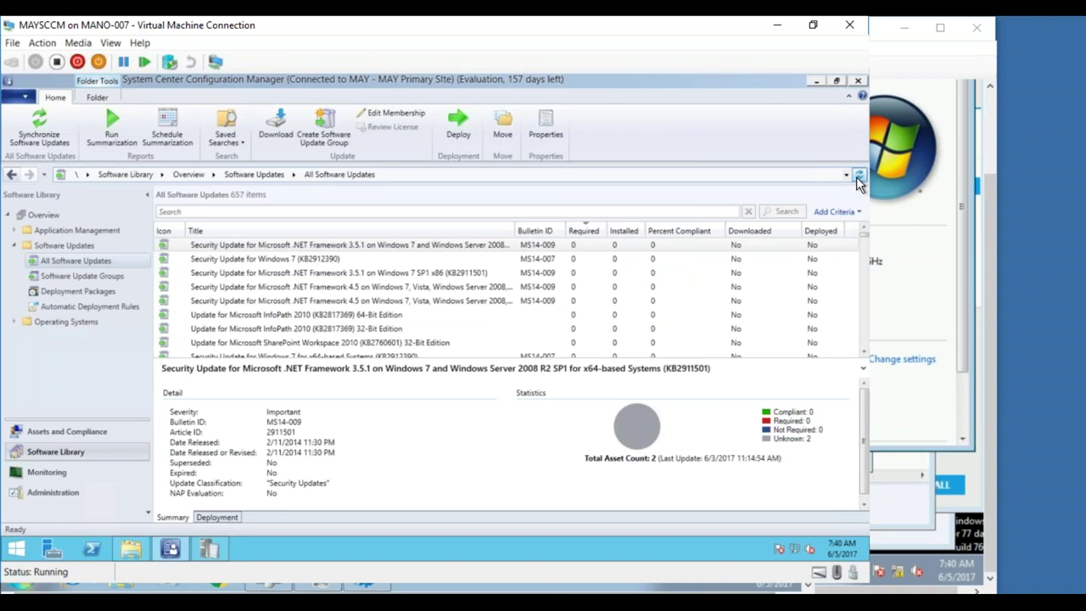
{"action": "left_click", "coordinate": [953, 341]}
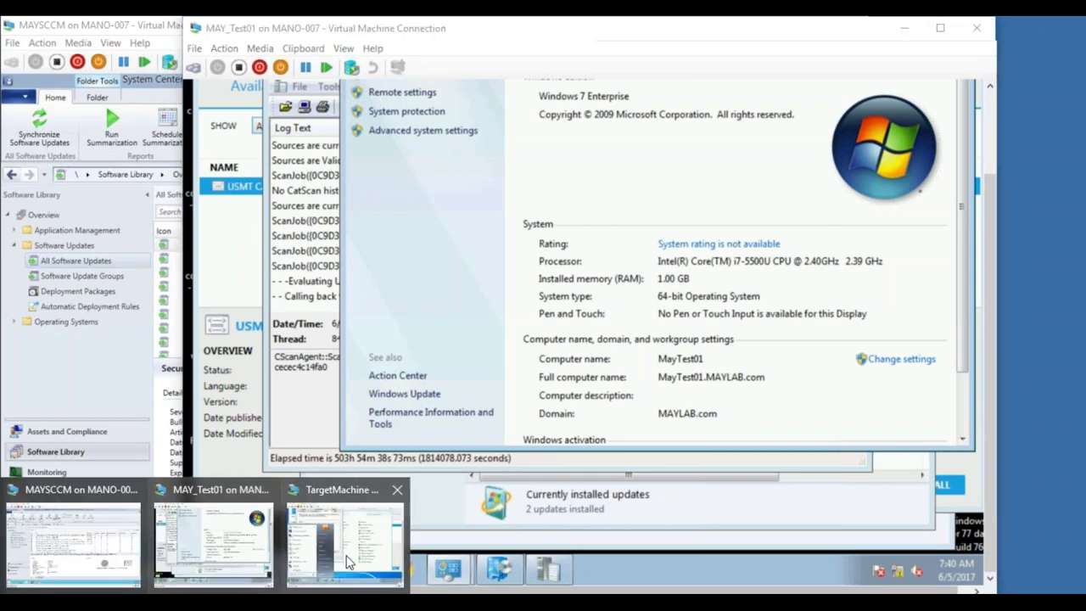
{"action": "left_click", "coordinate": [354, 556]}
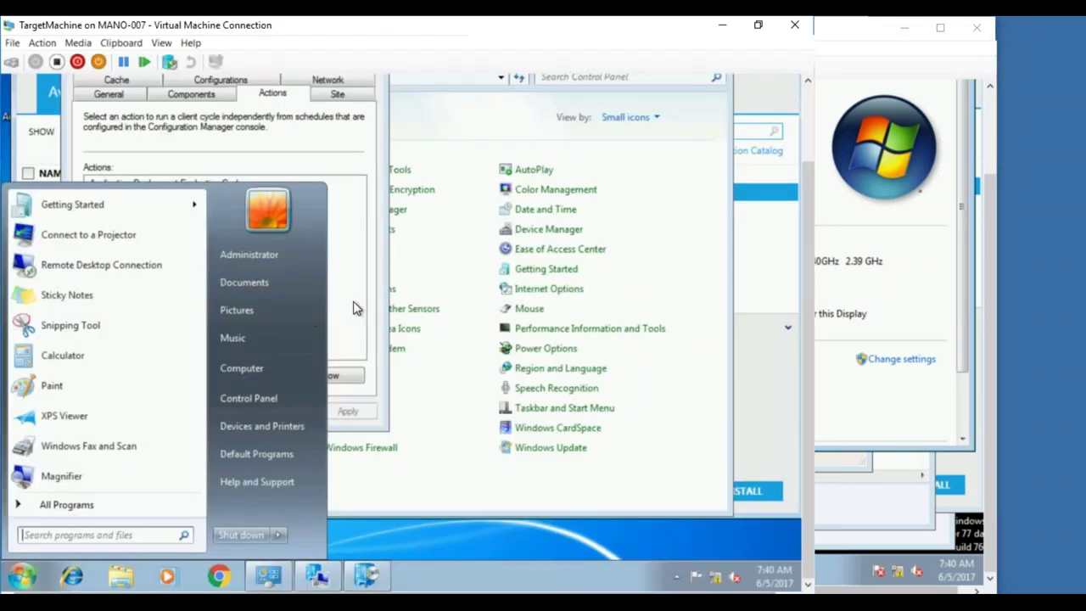
- Check the installation status of deployed items in Software Center on the client
{"action": "left_click", "coordinate": [357, 308]}
{"action": "left_click", "coordinate": [743, 373]}
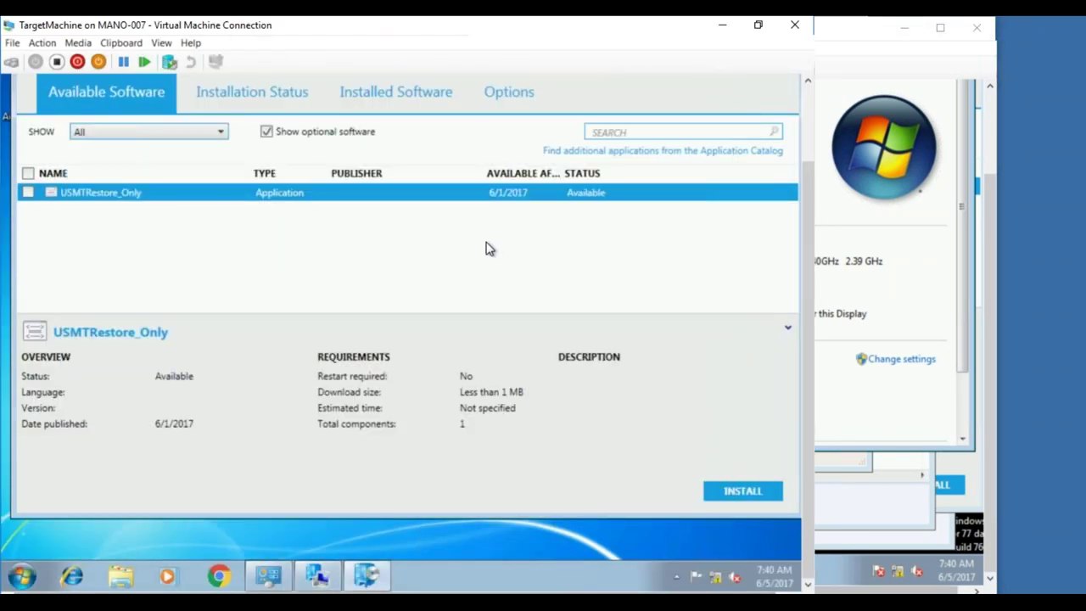
{"action": "left_click", "coordinate": [290, 92]}
{"action": "left_click", "coordinate": [151, 90]}
- Reopen the Configuration Manager client properties from Control Panel
{"action": "left_click", "coordinate": [26, 577]}
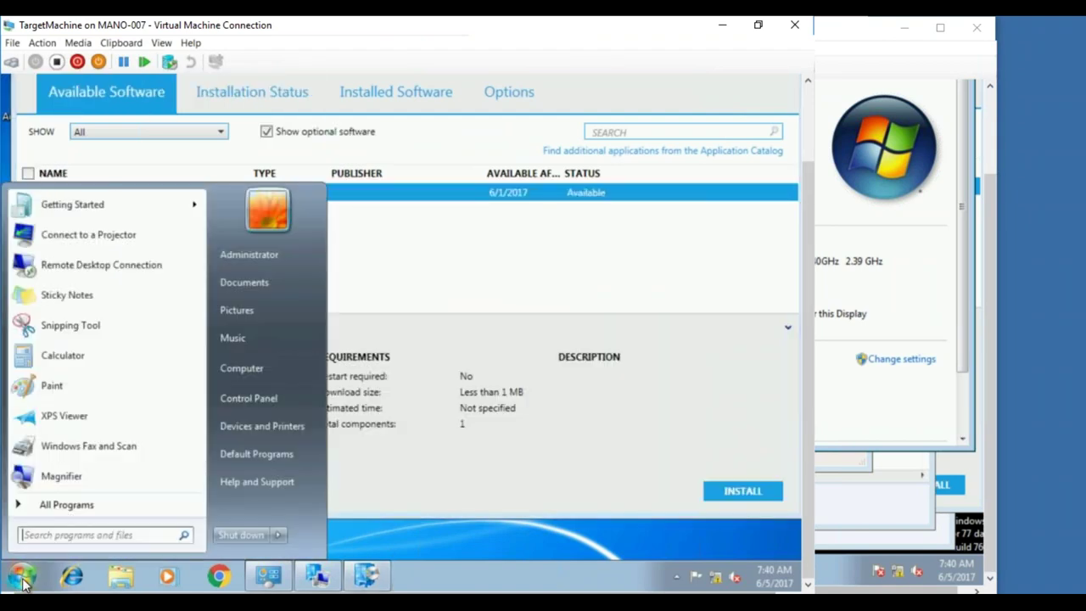
{"action": "left_click", "coordinate": [322, 579]}
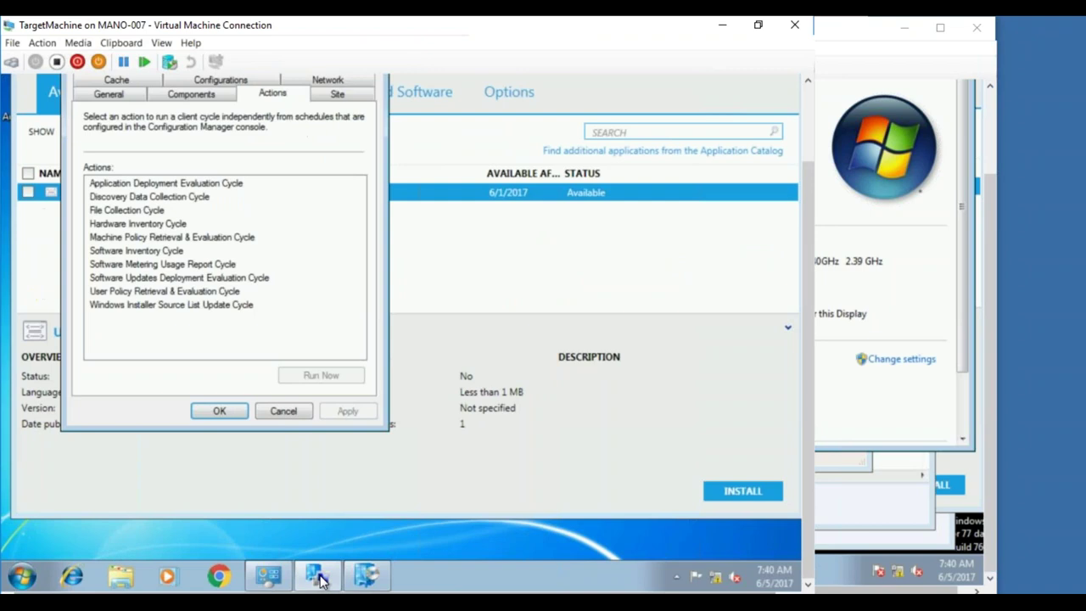
{"action": "left_click", "coordinate": [280, 410]}
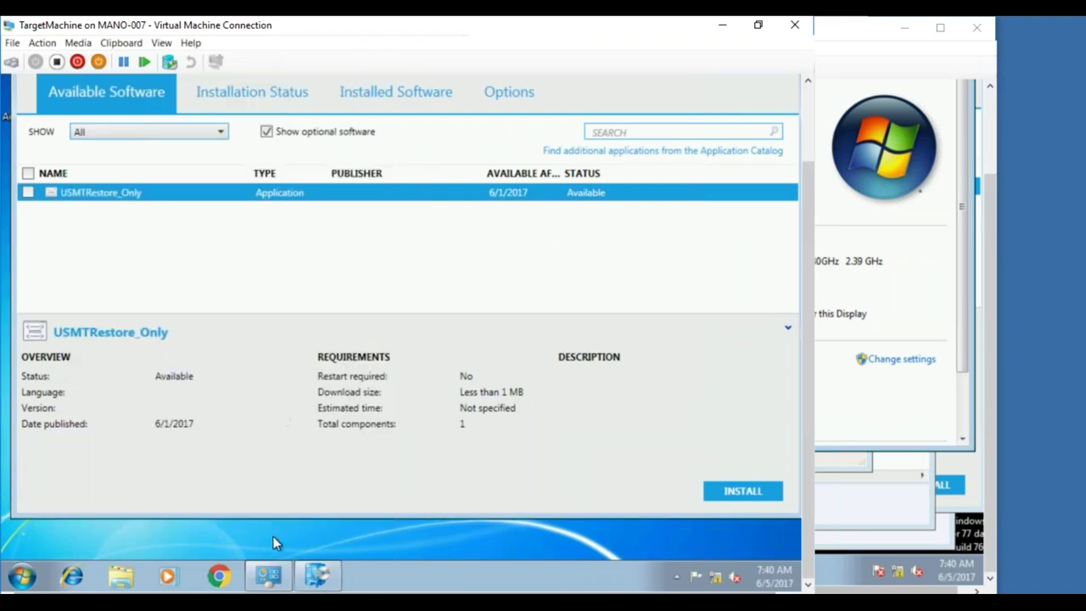
{"action": "left_click", "coordinate": [267, 577]}
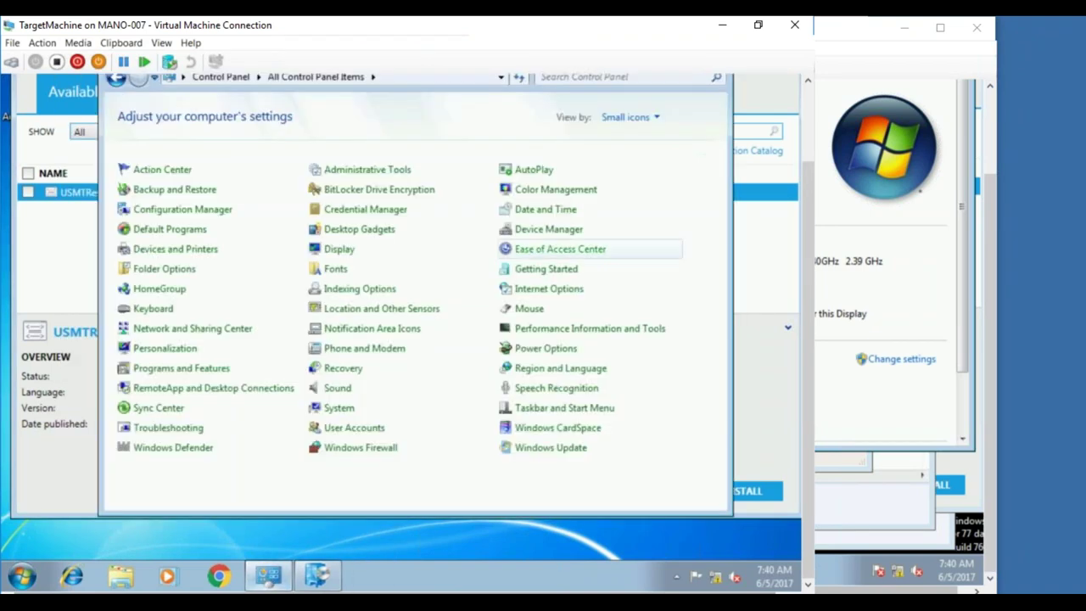
{"action": "left_click", "coordinate": [171, 212]}
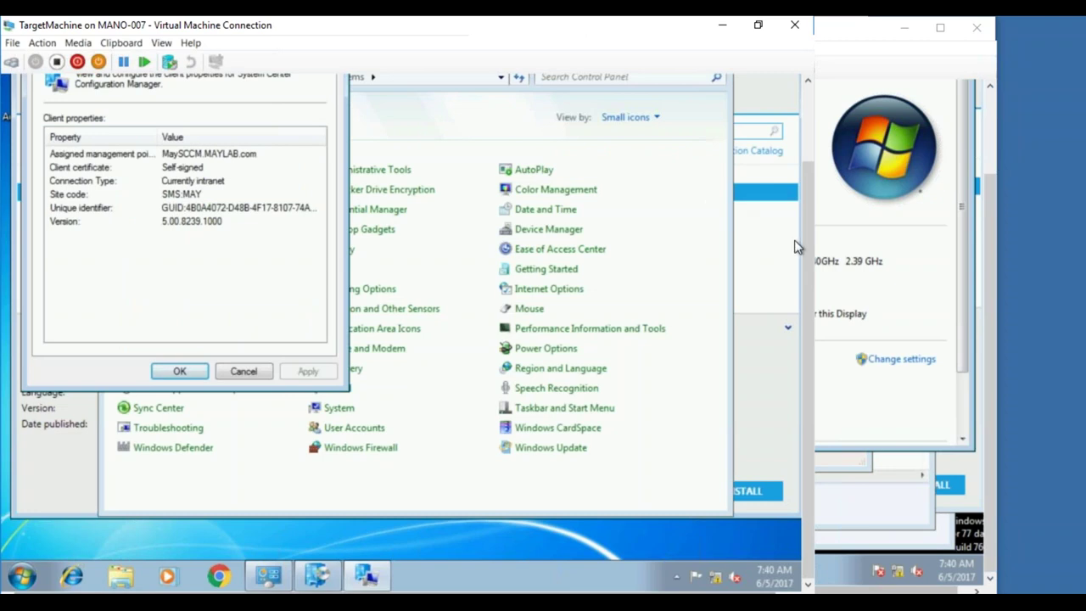
{"action": "left_click", "coordinate": [801, 242]}
{"action": "left_click_drag", "start_coordinate": [804, 242], "coordinate": [804, 226]}
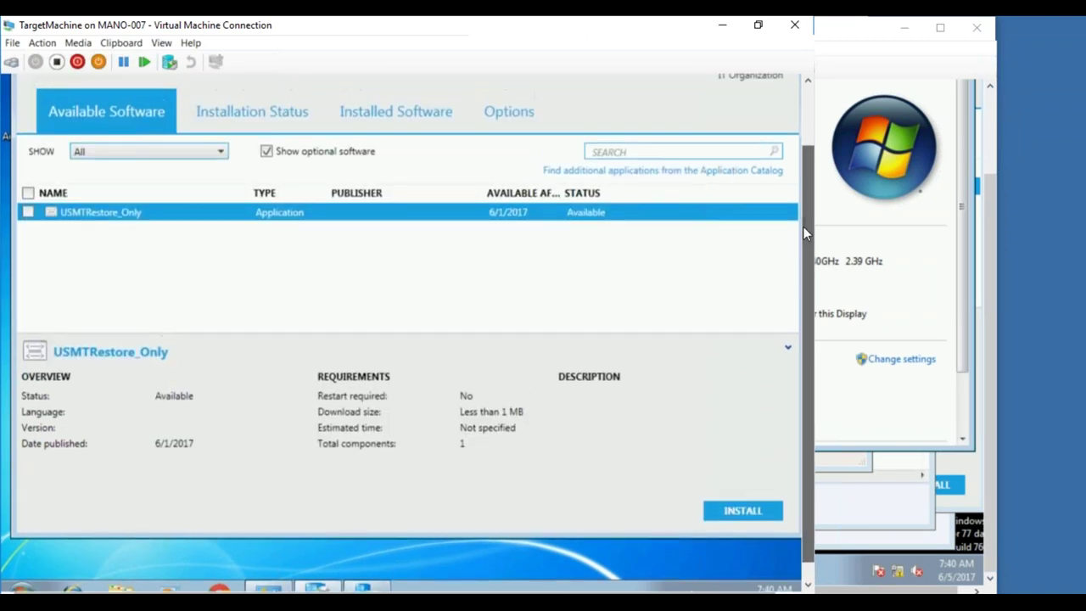
{"action": "left_click", "coordinate": [373, 586]}
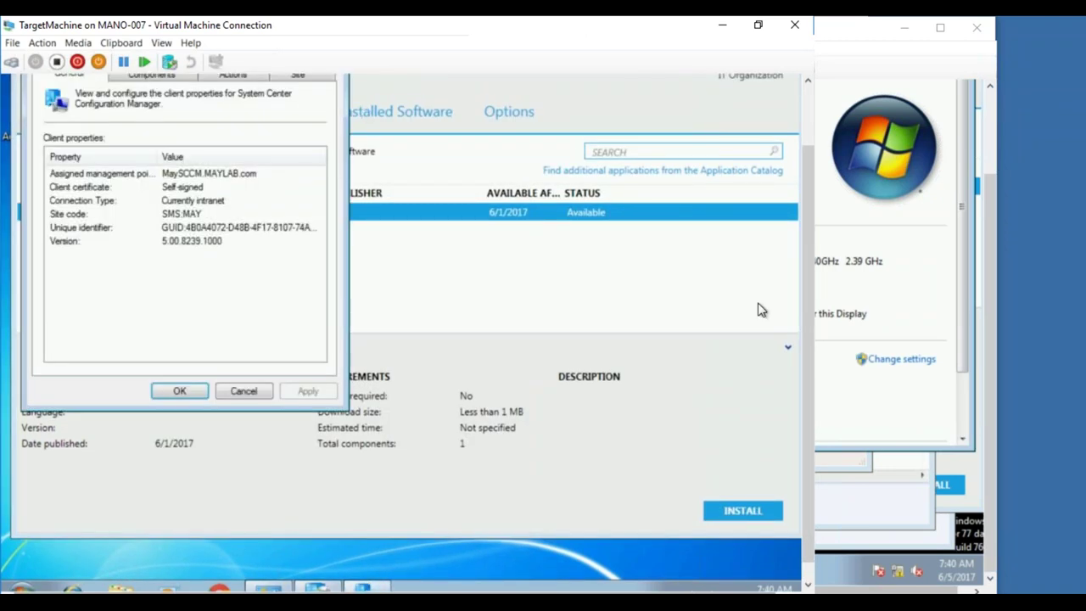
{"action": "left_click_drag", "start_coordinate": [807, 302], "coordinate": [802, 248]}
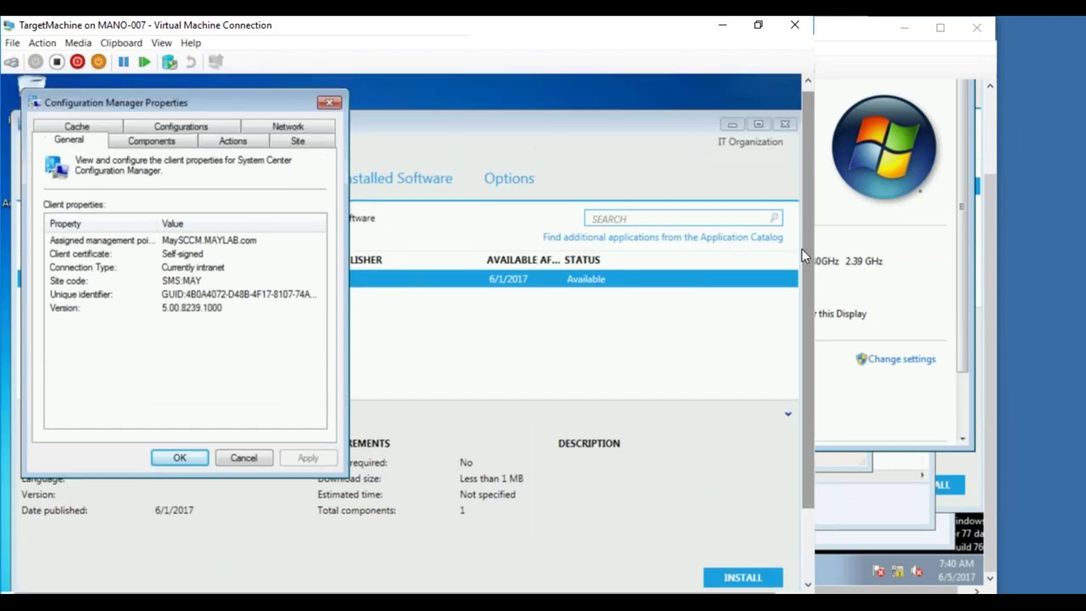
- Run the Software Updates Deployment Evaluation Cycle from the Actions tab and confirm it started
{"action": "left_click", "coordinate": [231, 138]}
{"action": "left_click", "coordinate": [233, 127]}
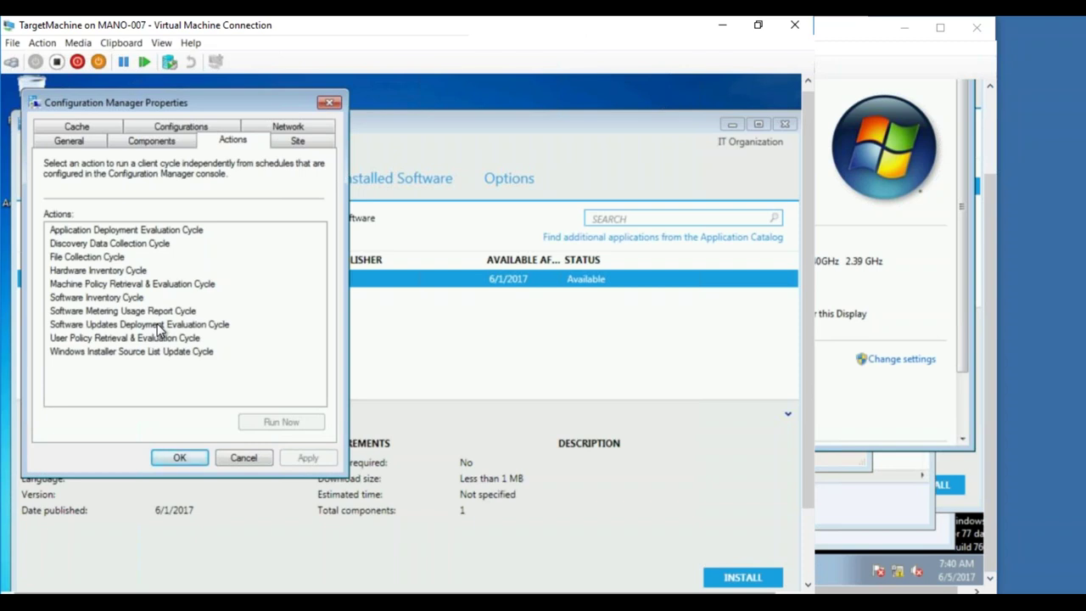
{"action": "left_click", "coordinate": [158, 326]}
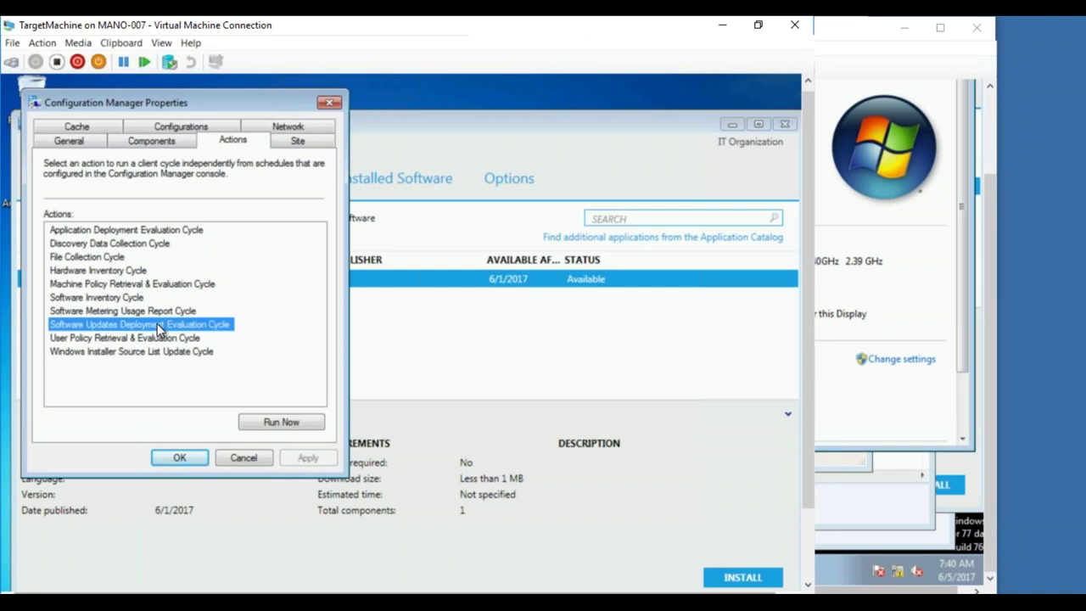
{"action": "left_click", "coordinate": [284, 424]}
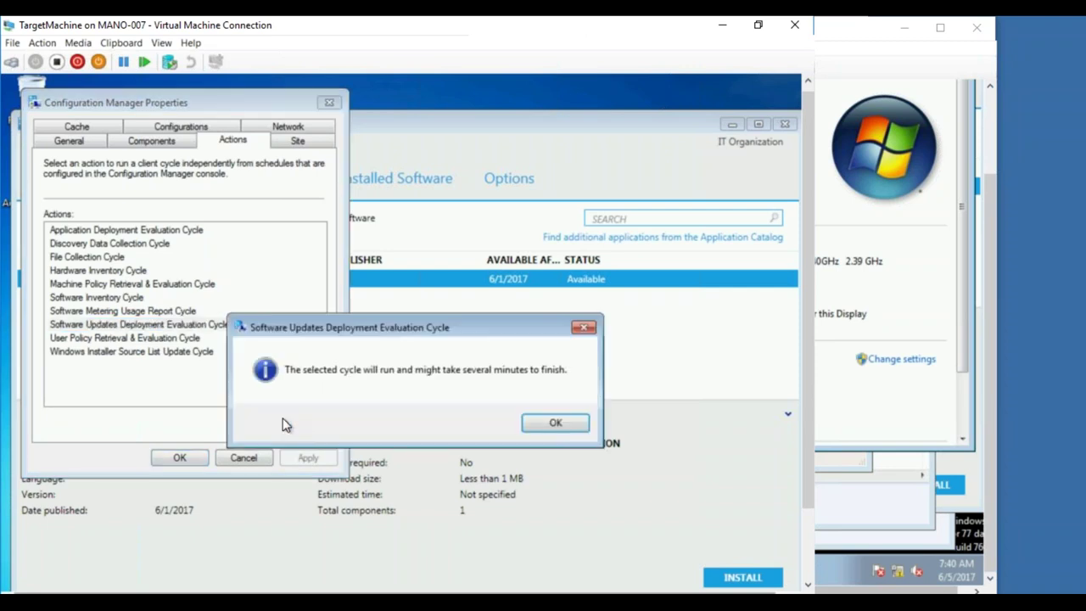
{"action": "left_click", "coordinate": [554, 424]}
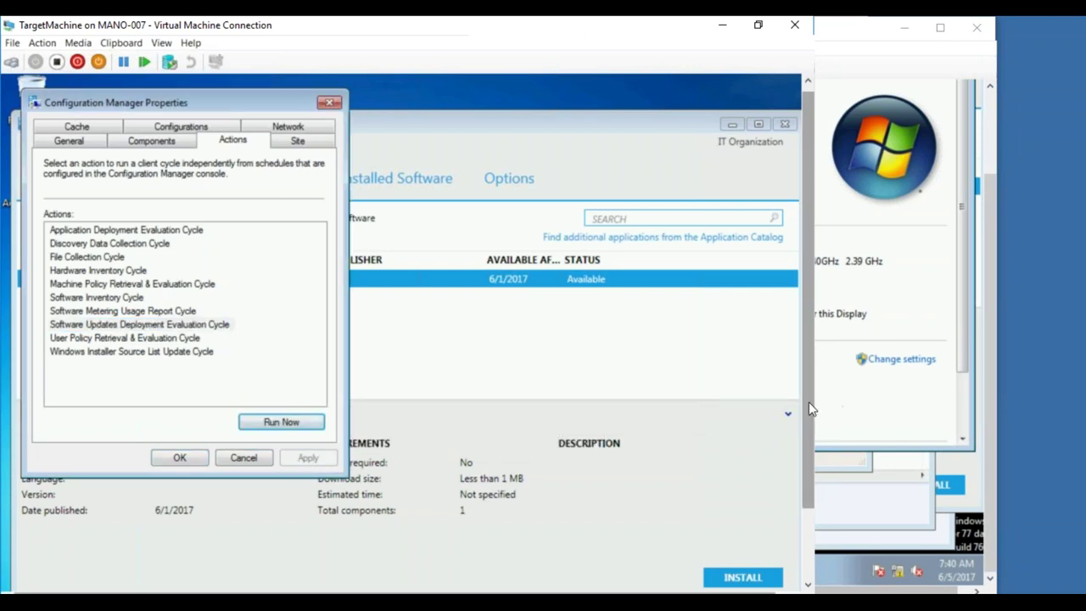
{"action": "scroll", "coordinate": [812, 407], "scroll_direction": "down", "scroll_amount": 2}
{"action": "left_click", "coordinate": [21, 577]}
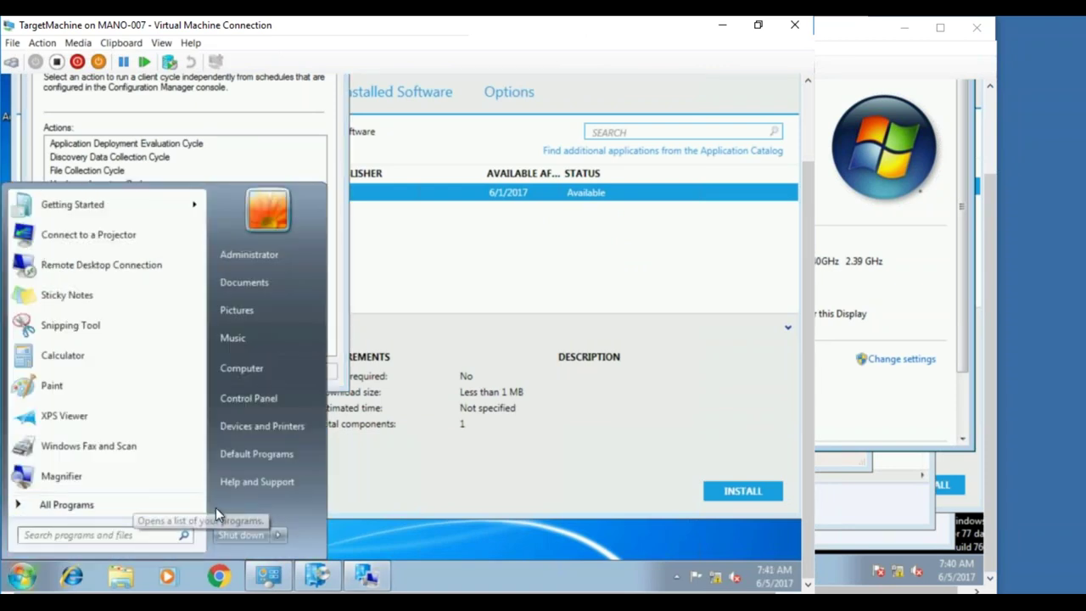
- Browse to D:\Windows\CCM\Logs and sort its 73 log files by date modified
{"action": "left_click", "coordinate": [300, 368]}
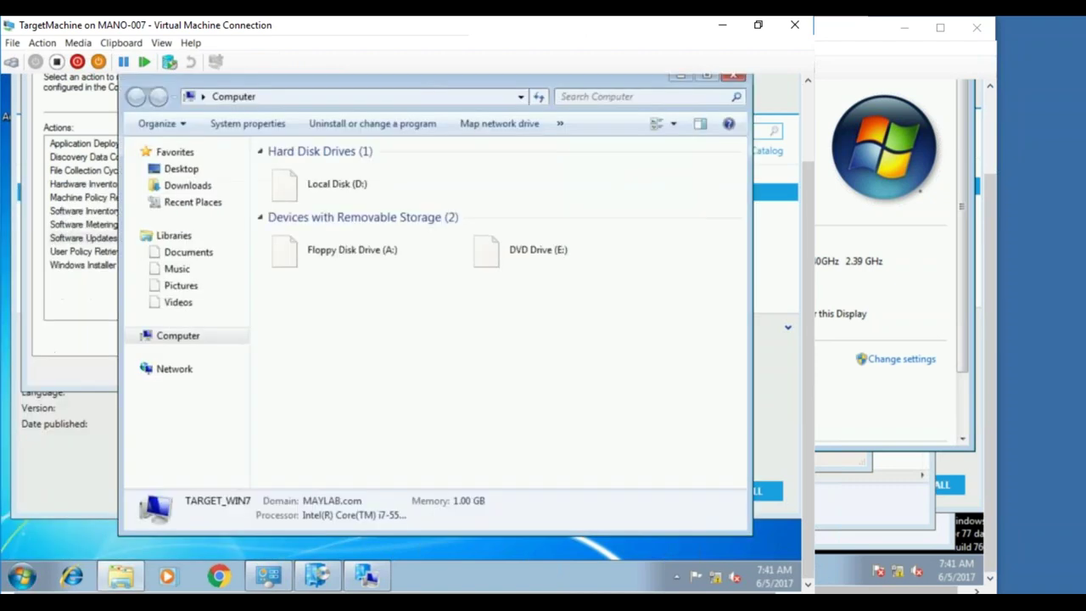
{"action": "double_click", "coordinate": [374, 195]}
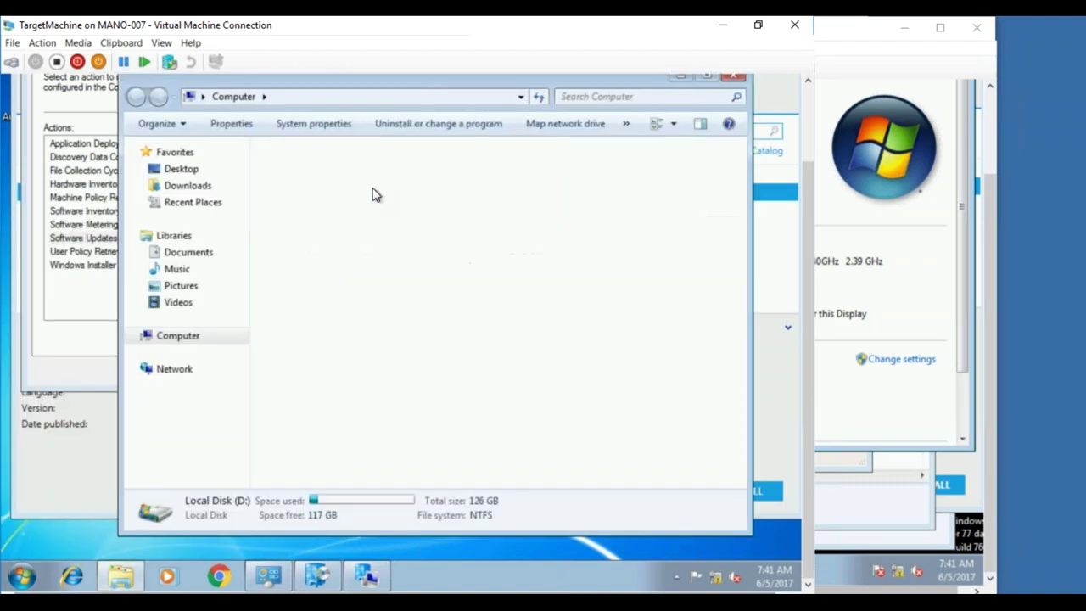
{"action": "double_click", "coordinate": [299, 270]}
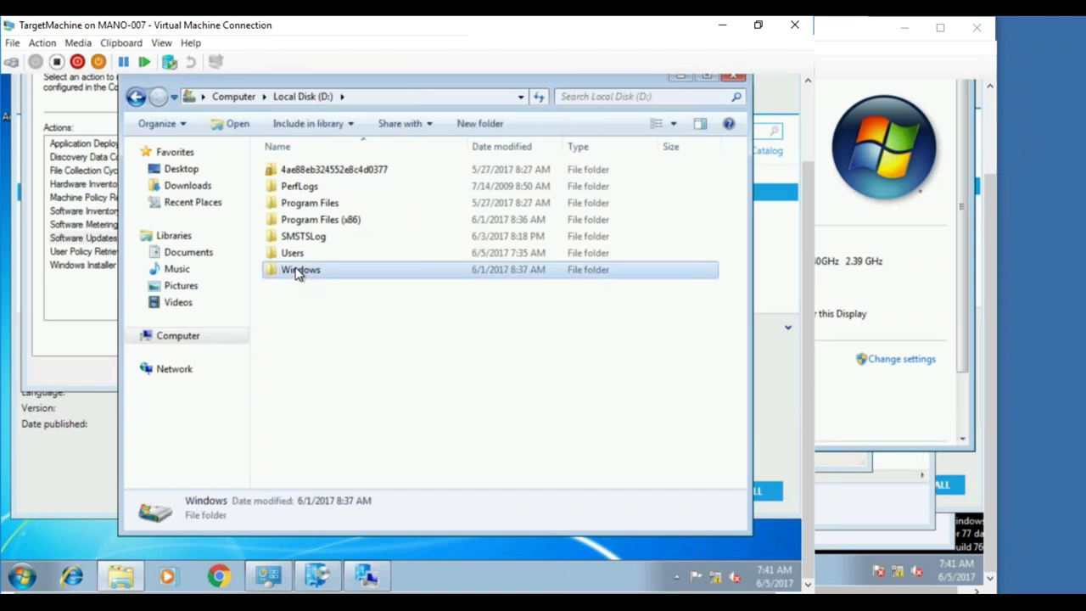
{"action": "double_click", "coordinate": [302, 268]}
{"action": "double_click", "coordinate": [290, 236]}
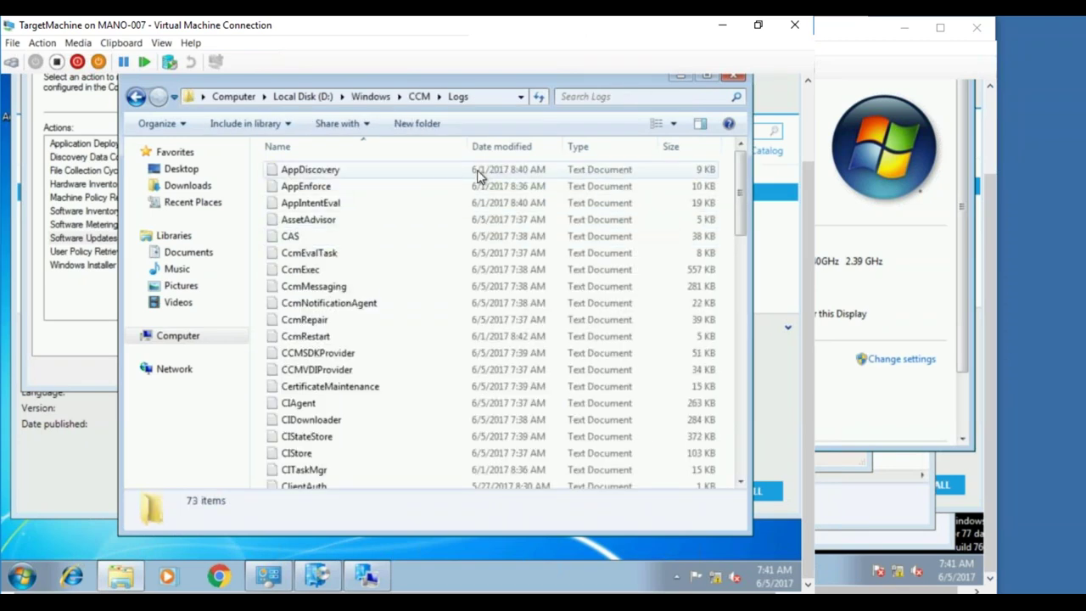
{"action": "left_click", "coordinate": [521, 146]}
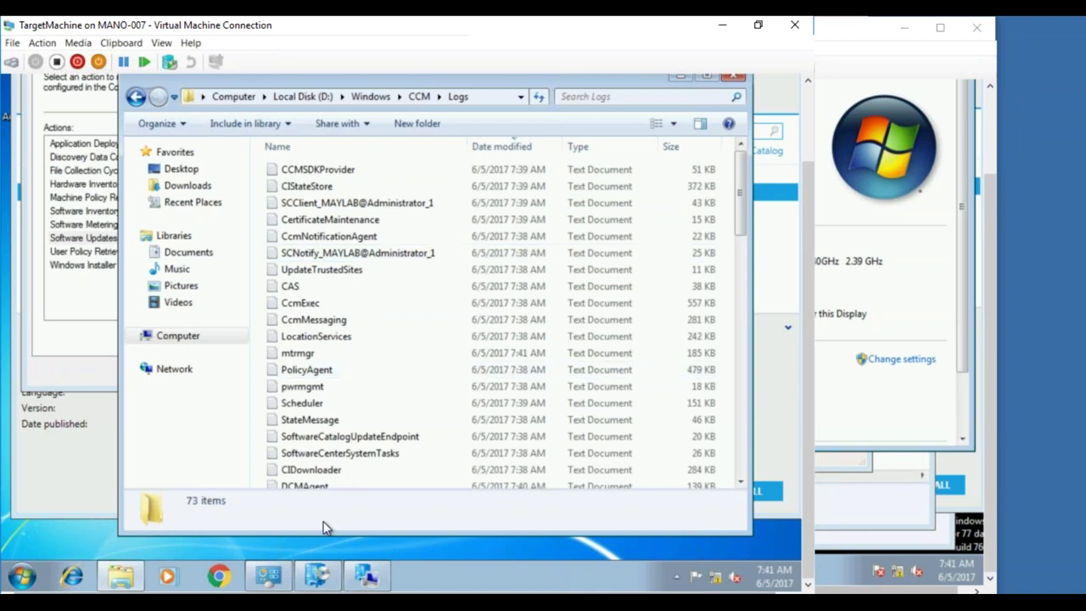
{"action": "mouse_move", "coordinate": [323, 592]}
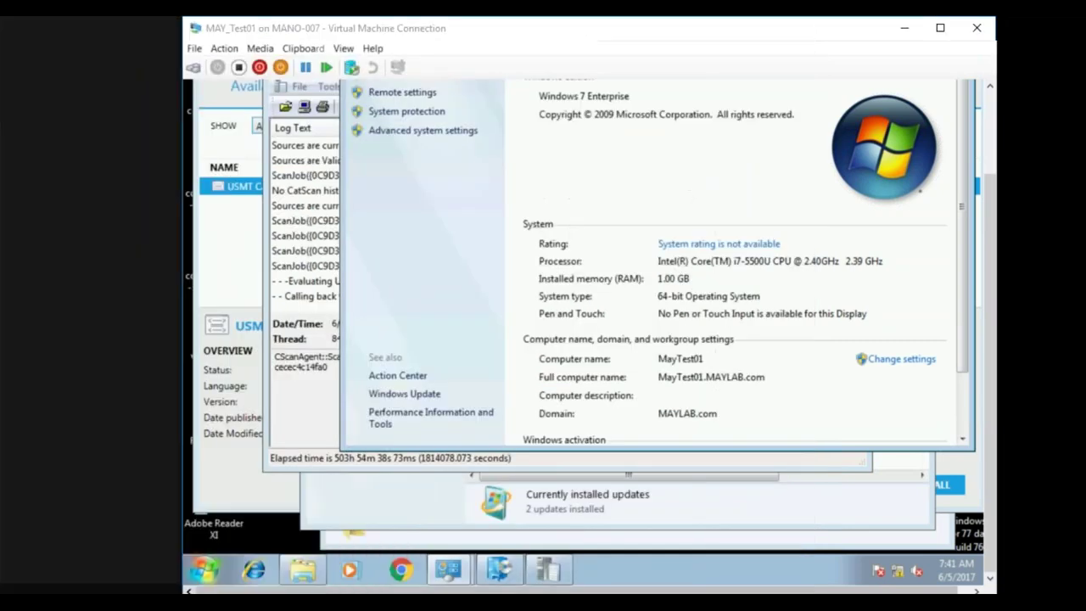
- Switch to the MAYSCCM server VM and bring up wsyncmgr.log in CMTrace
{"action": "left_click", "coordinate": [213, 543]}
{"action": "left_click", "coordinate": [302, 297]}
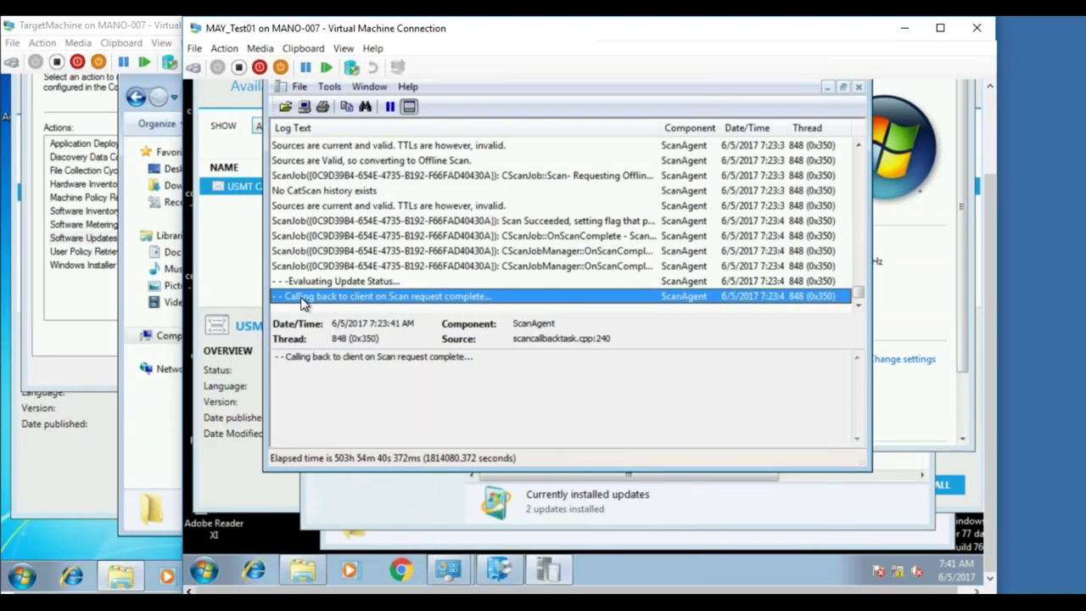
{"action": "left_click", "coordinate": [120, 577]}
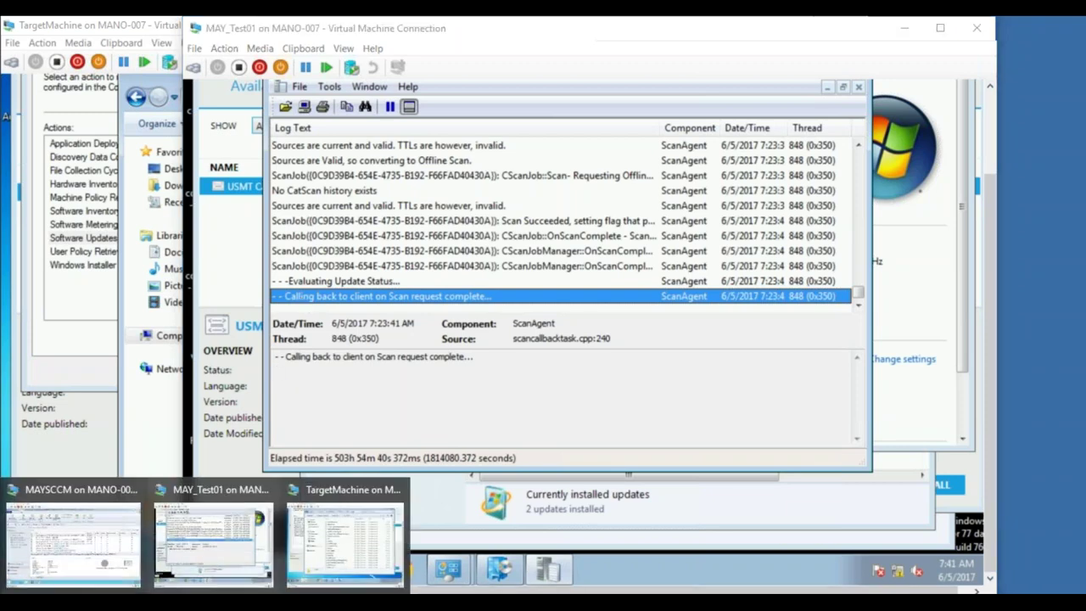
{"action": "left_click", "coordinate": [123, 560]}
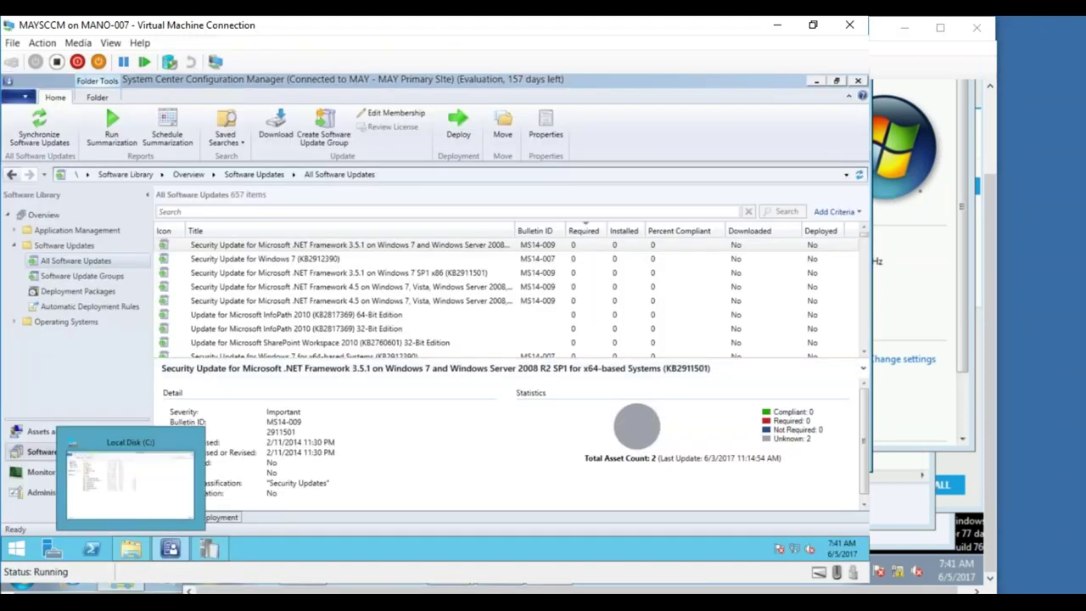
{"action": "left_click", "coordinate": [219, 548]}
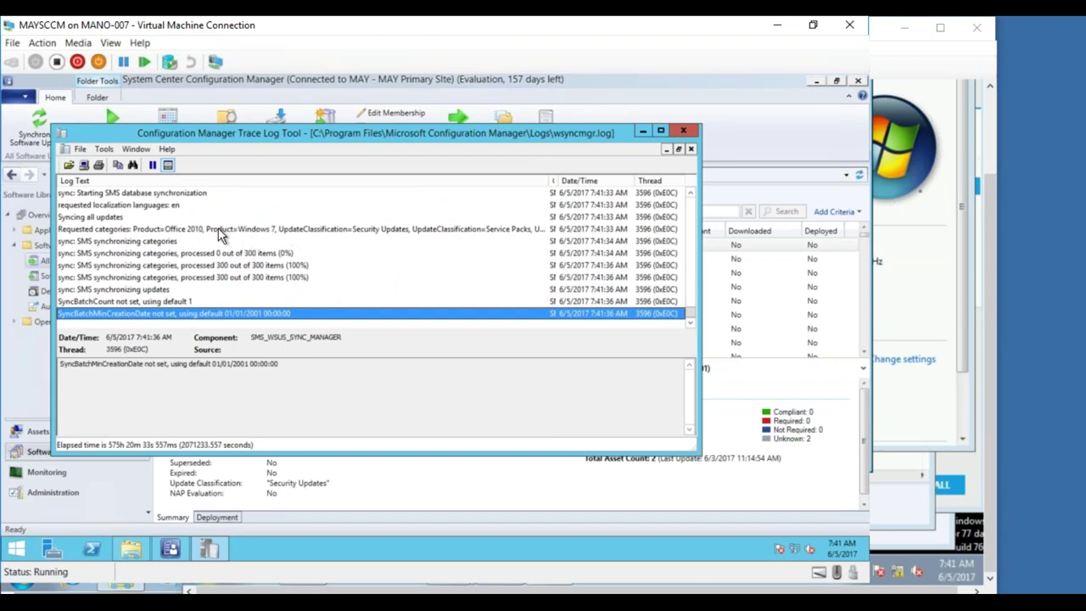
- Inspect the Requested categories entry (Service Packs) and the skipped superseded Office 2010 updates
{"action": "left_click", "coordinate": [245, 233]}
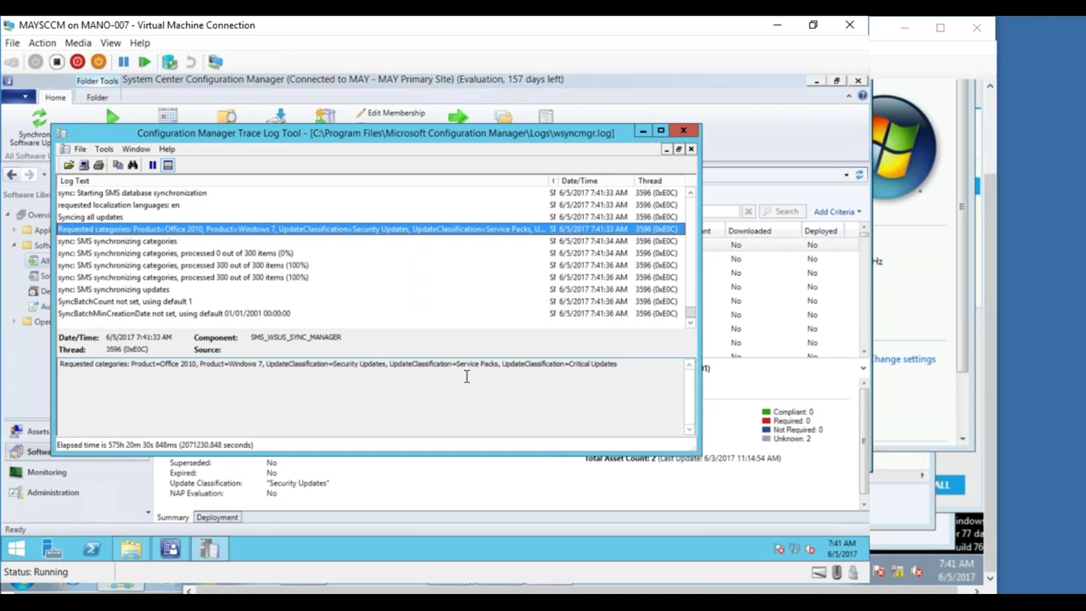
{"action": "left_click_drag", "start_coordinate": [457, 365], "coordinate": [498, 367]}
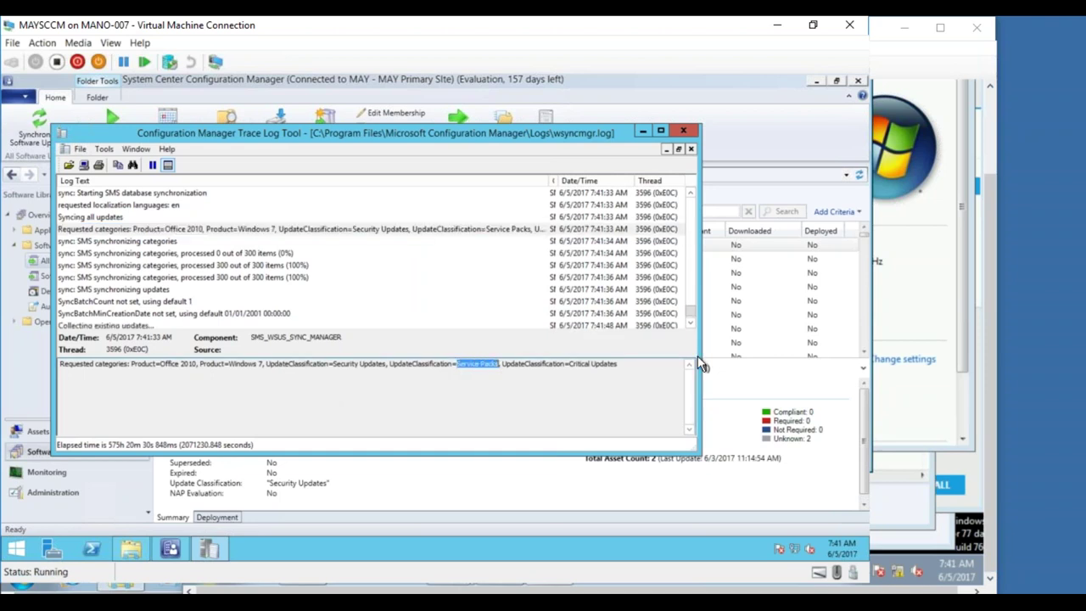
{"action": "left_click", "coordinate": [693, 326]}
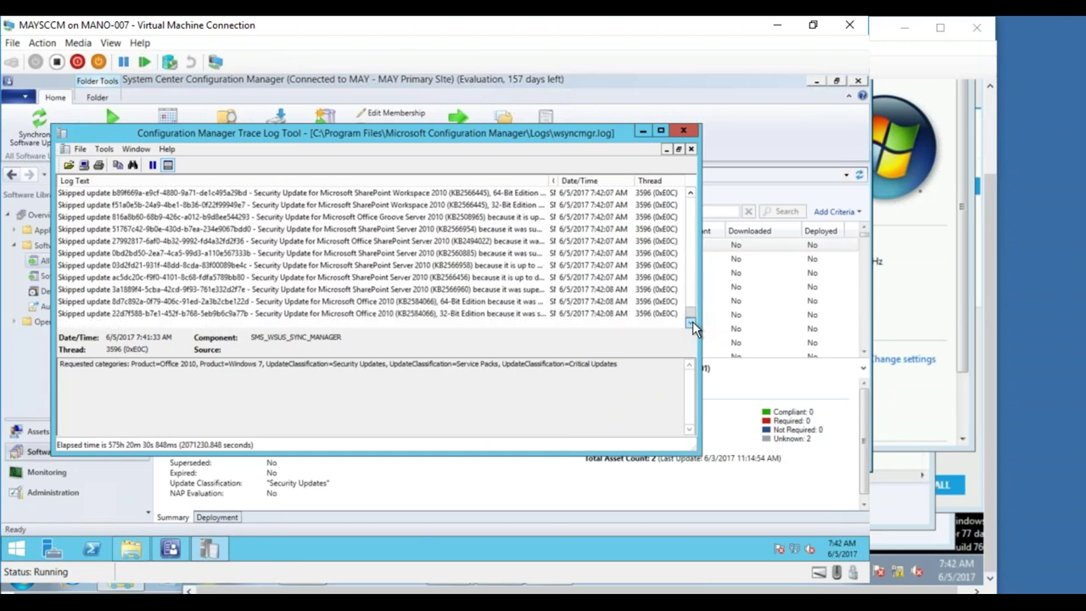
{"action": "left_click", "coordinate": [672, 323]}
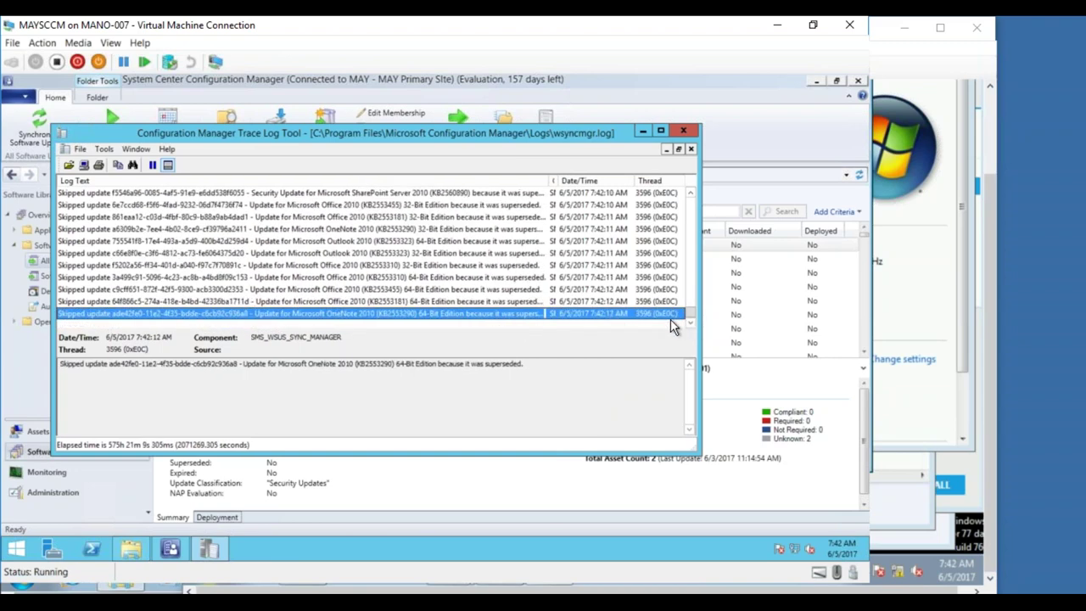
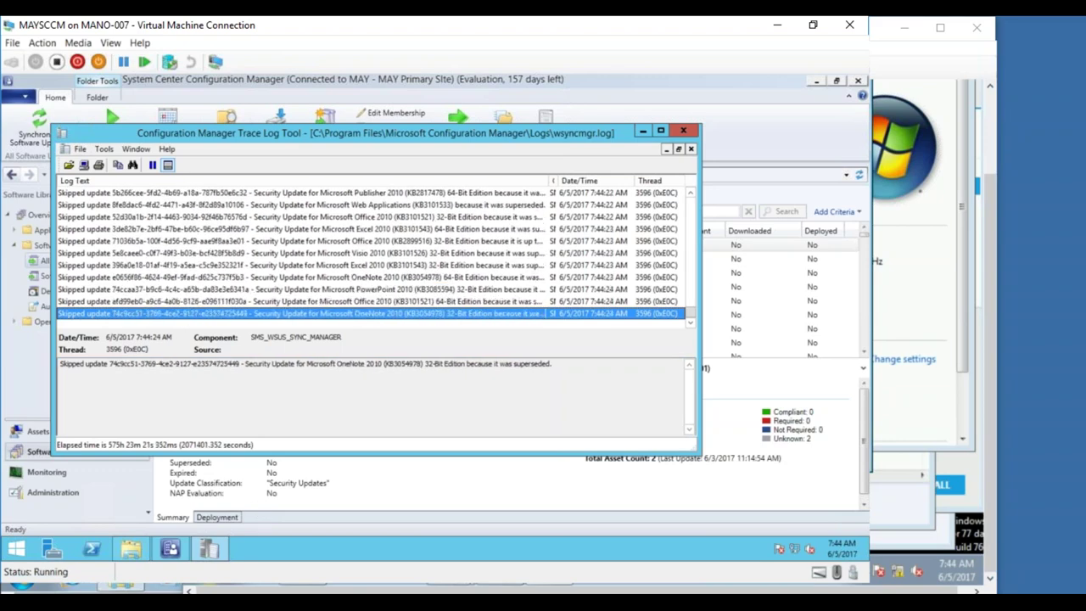
- Leave the CMTrace log and bring the Notepad notes forward, with the cursor at the end of the text
{"action": "key", "text": "alt+Tab"}
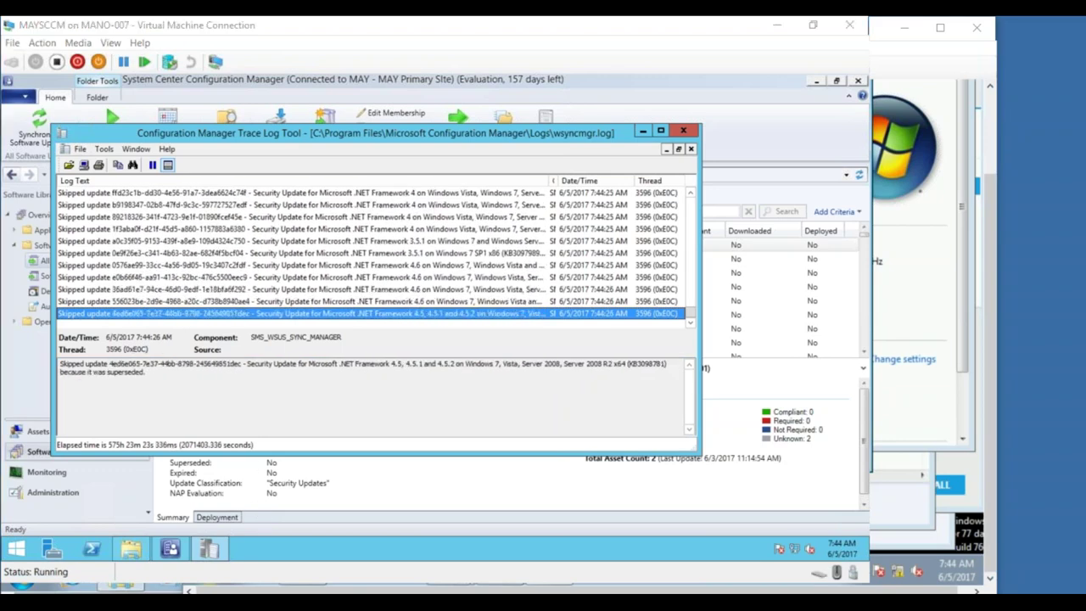
{"action": "left_click_drag", "start_coordinate": [1083, 257], "coordinate": [1033, 571]}
{"action": "left_click", "coordinate": [314, 94]}
- Start a PM_ Conclusion list with Software Metering and Compliance Management
{"action": "key", "text": "Return"}
{"action": "key", "text": "Return"}
{"action": "type", "text": "PM "}
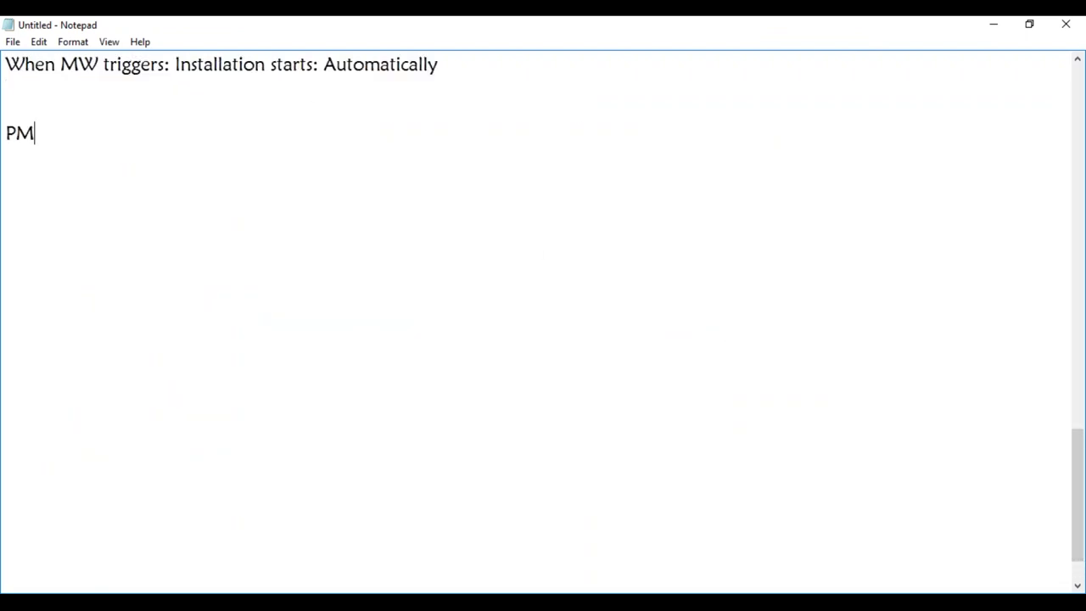
{"action": "type", "text": " Condlusion"}
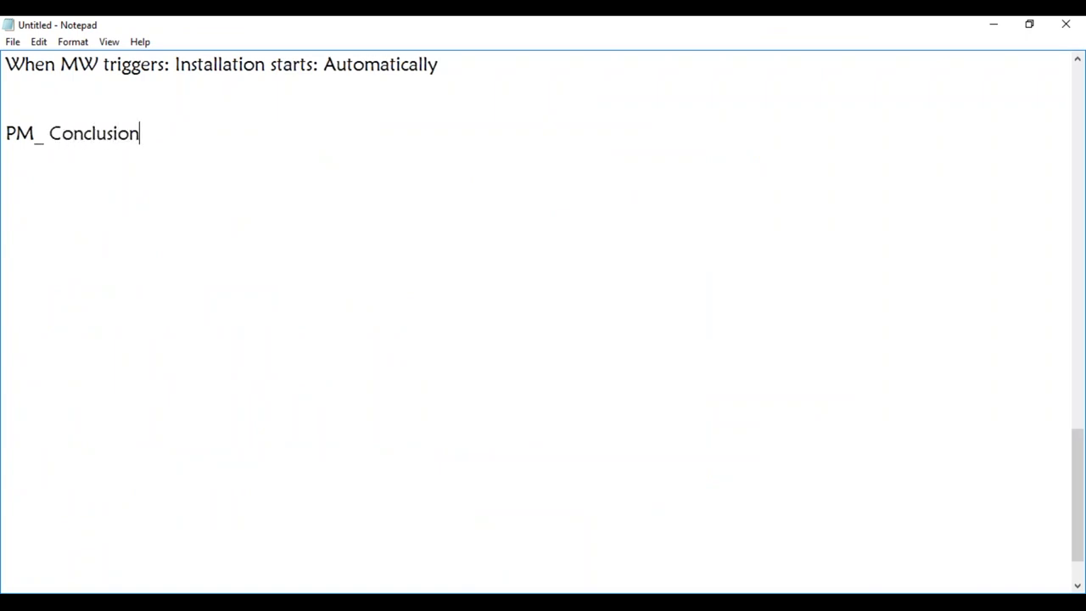
{"action": "key", "text": "Return"}
{"action": "type", "text": "Softwar"}
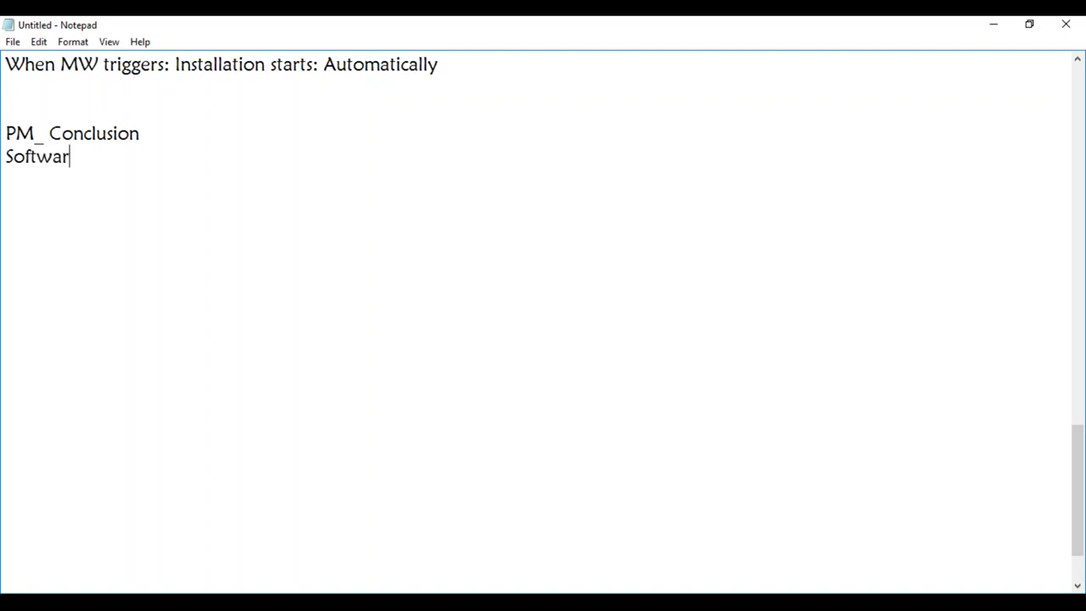
{"action": "type", "text": "e Metering"}
{"action": "key", "text": "Return"}
{"action": "type", "text": "Compliance Managen"}
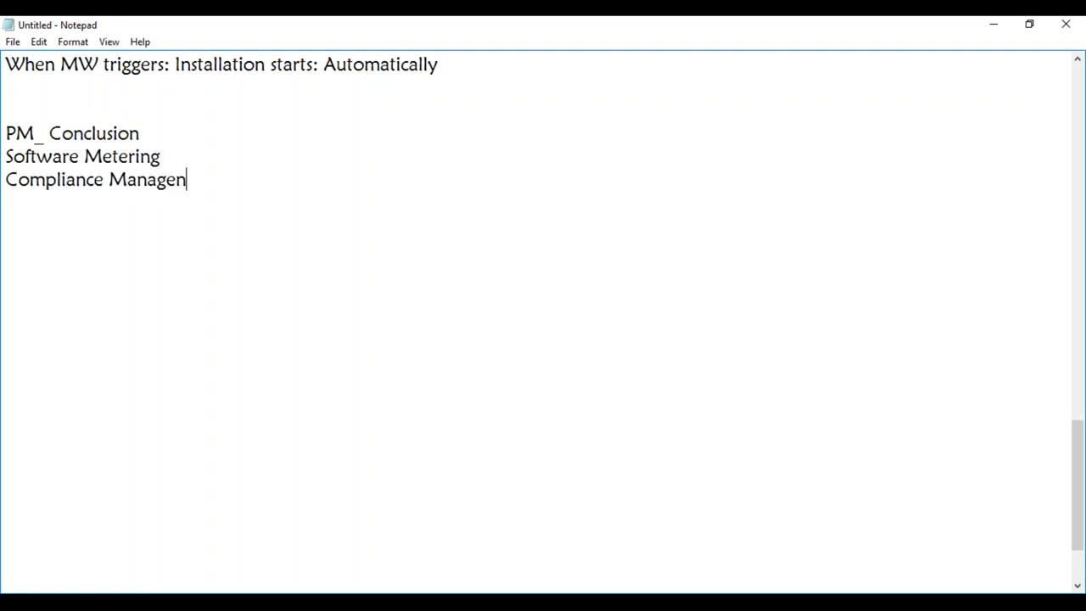
{"action": "key", "text": "BackSpace"}
{"action": "type", "text": "ment"}
{"action": "key", "text": "Return"}
- Add Quick Reference Session (XLSX, Admin Tasks, Logs), Custom Reports, and 'Download 1702 Media and Upgrade our SCCM 2012 R2--> 1702'
{"action": "type", "text": "Quick Refer"}
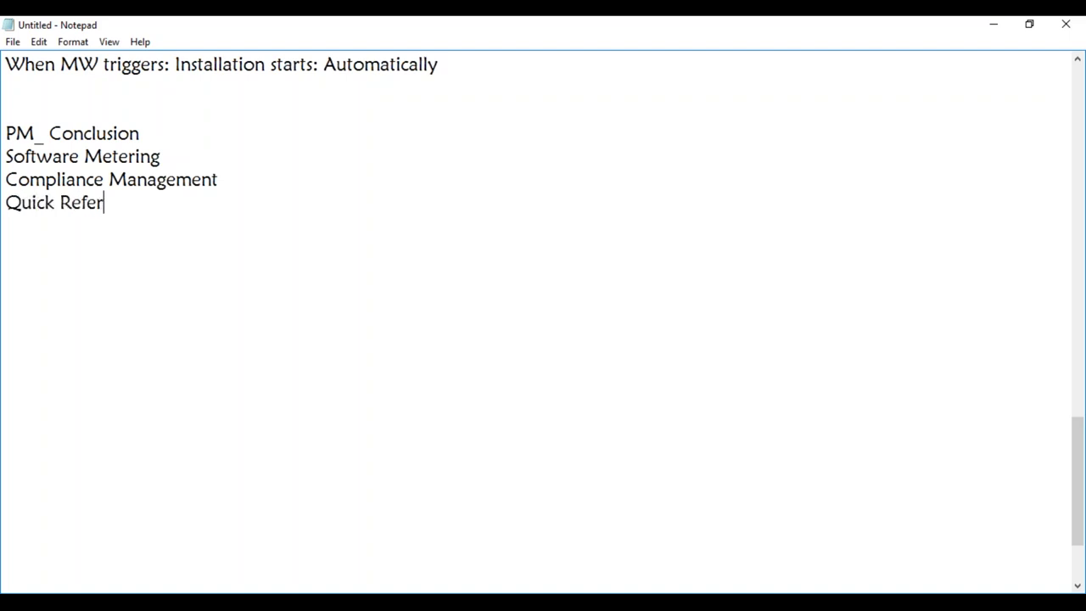
{"action": "type", "text": "ence Se"}
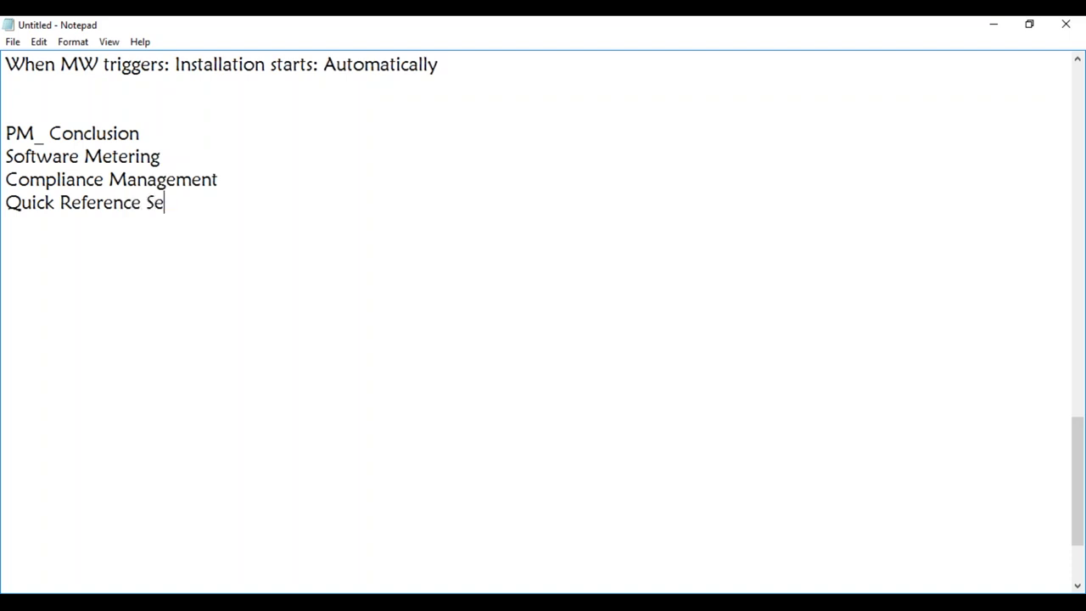
{"action": "type", "text": "ssion ( XLSX,"}
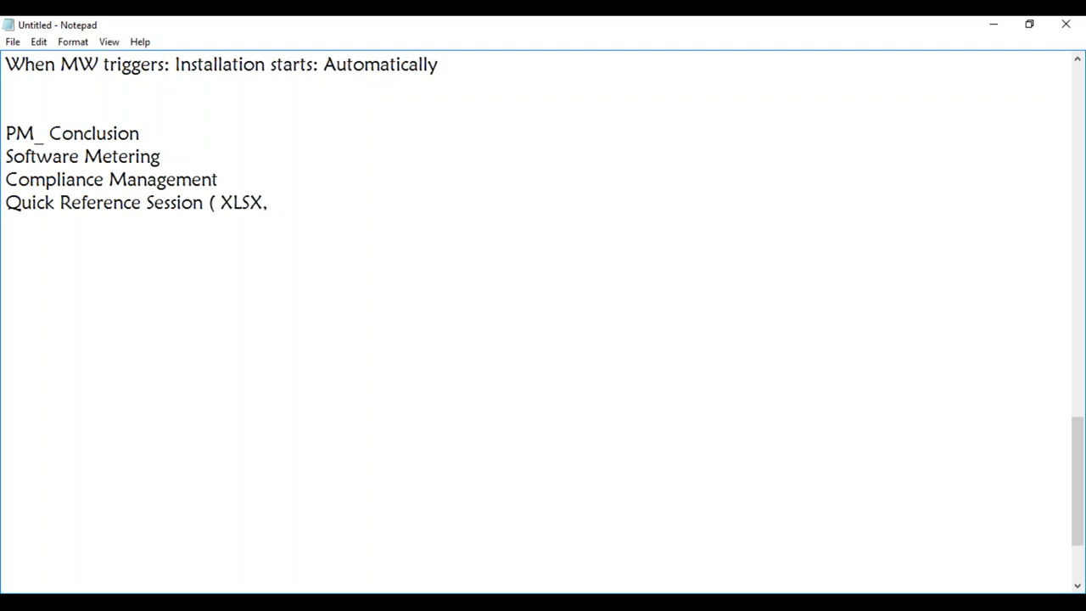
{"action": "type", "text": "Admin Tas"}
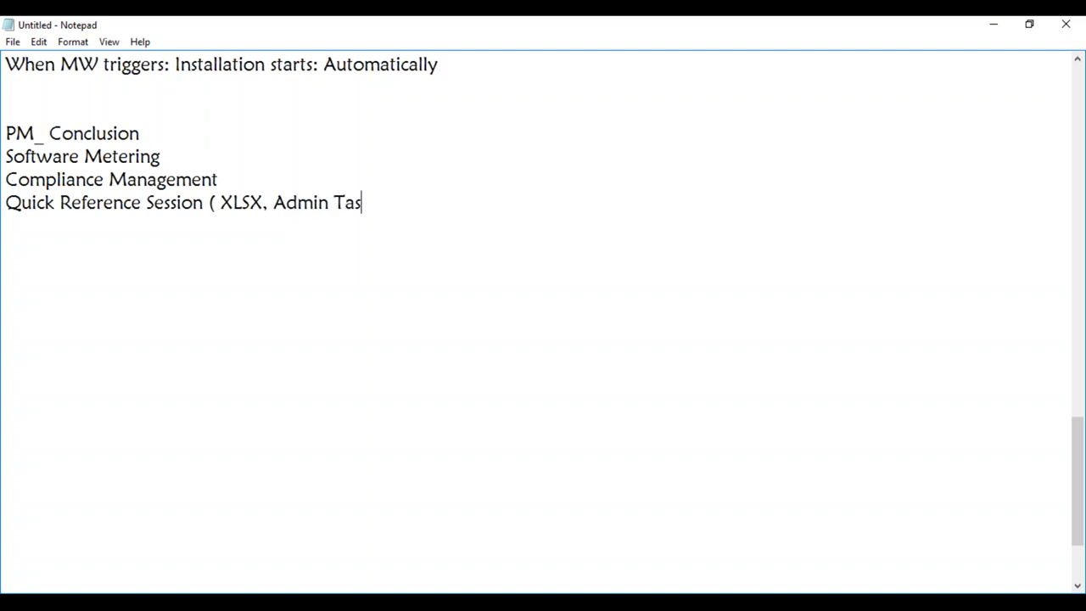
{"action": "type", "text": "ks, LOs"}
{"action": "key", "text": "BackSpace"}
{"action": "key", "text": "BackSpace"}
{"action": "type", "text": "ogs,"}
{"action": "key", "text": "BackSpace"}
{"action": "key", "text": "BackSpace"}
{"action": "type", "text": ")"}
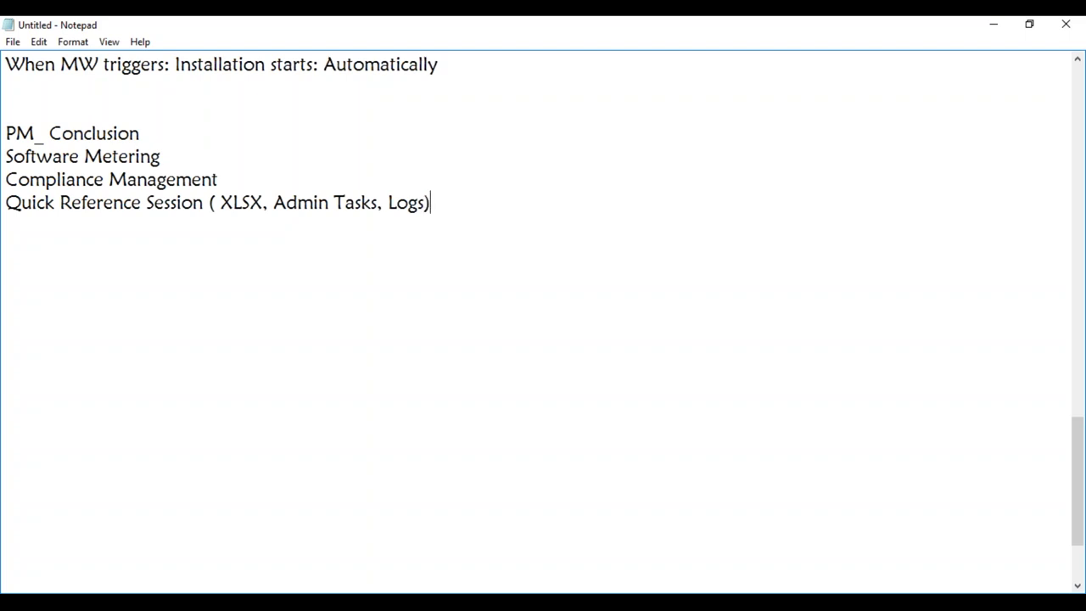
{"action": "key", "text": "Return"}
{"action": "type", "text": "Custom"}
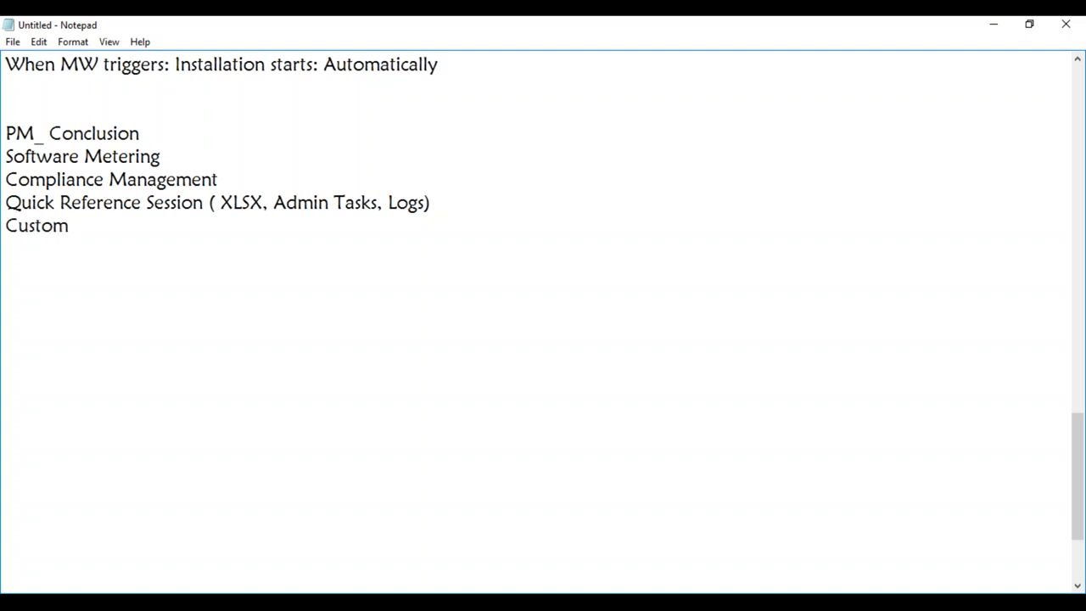
{"action": "type", "text": " Reports"}
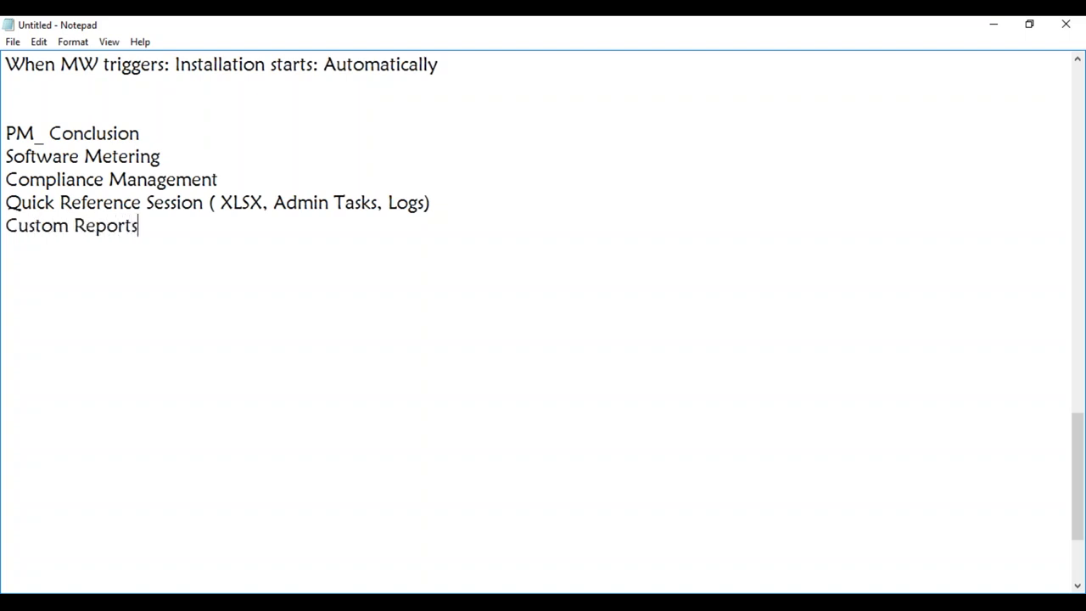
{"action": "key", "text": "Return"}
{"action": "type", "text": "Doanload"}
{"action": "key", "text": "BackSpace"}
{"action": "key", "text": "BackSpace"}
{"action": "key", "text": "BackSpace"}
{"action": "key", "text": "BackSpace"}
{"action": "key", "text": "BackSpace"}
{"action": "key", "text": "BackSpace"}
{"action": "type", "text": "wnload "}
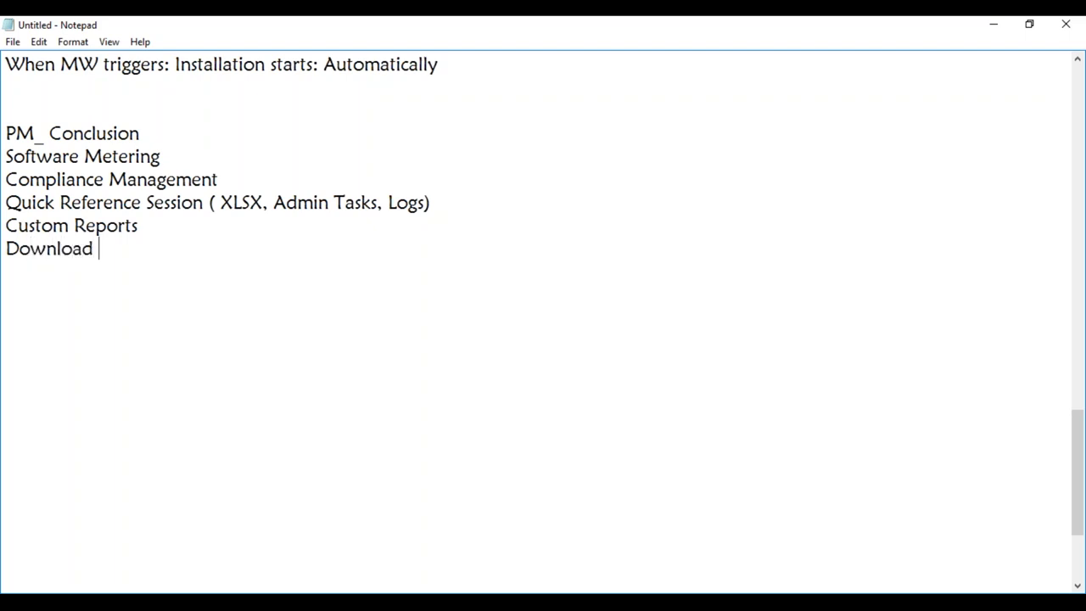
{"action": "type", "text": "1702 Media"}
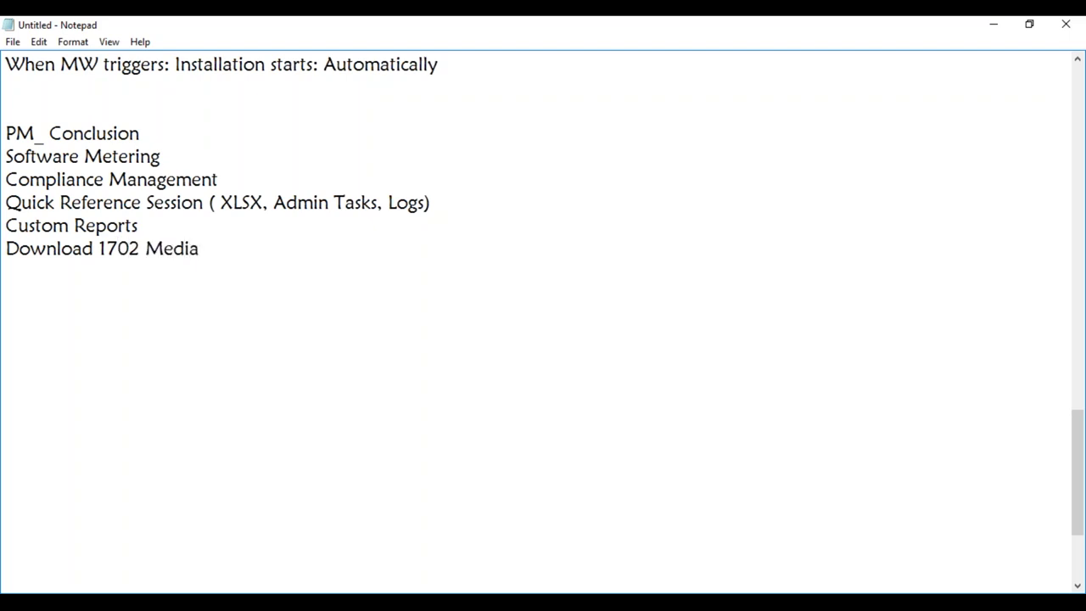
{"action": "type", "text": " and Upgrade o"}
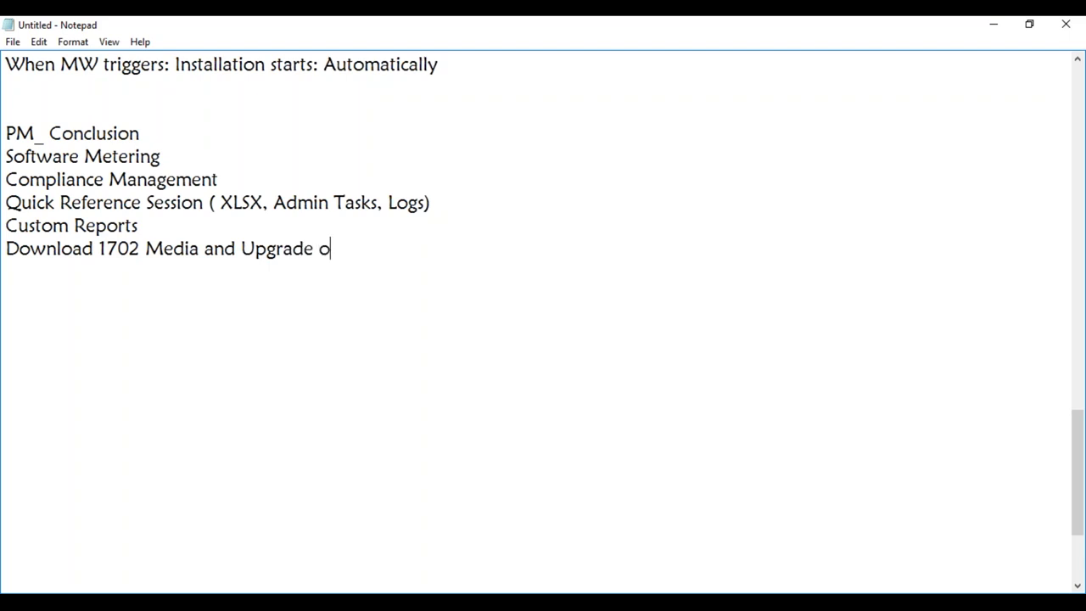
{"action": "type", "text": "ur SCCM "}
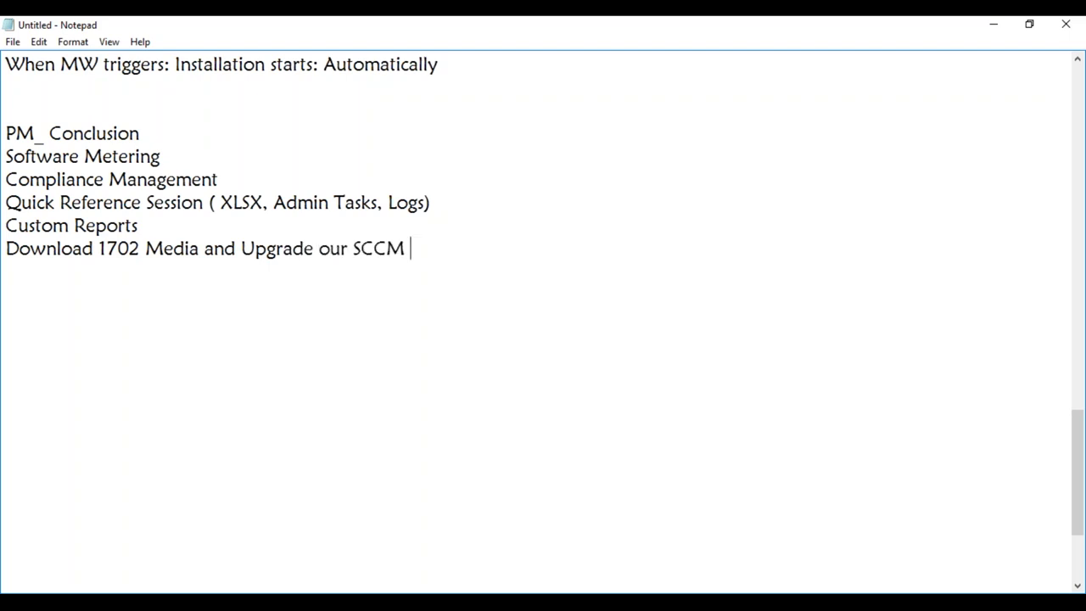
{"action": "type", "text": "2012 R2"}
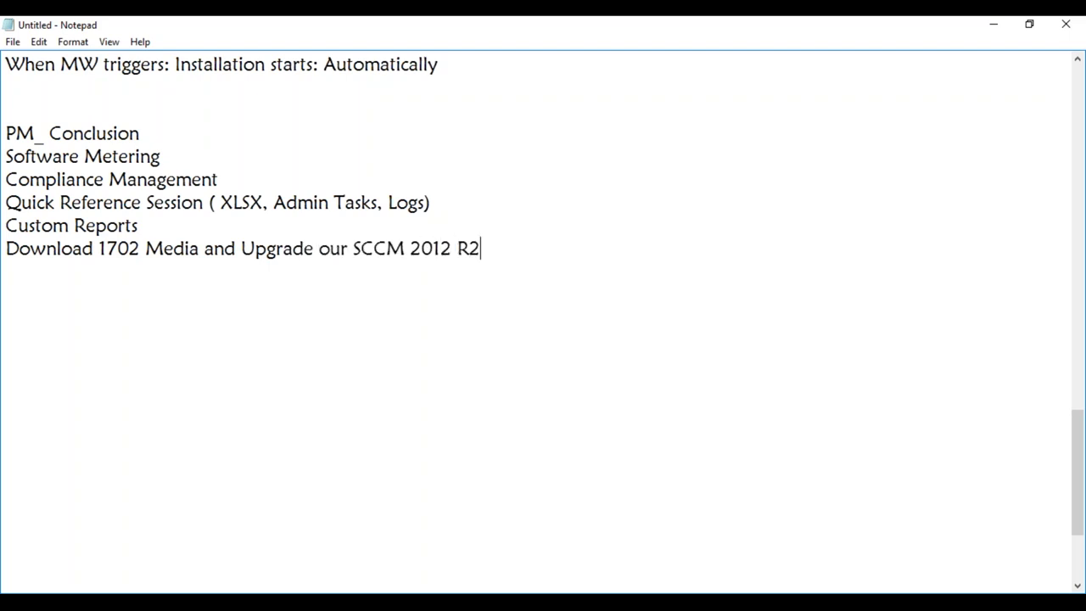
{"action": "type", "text": "--> 1702"}
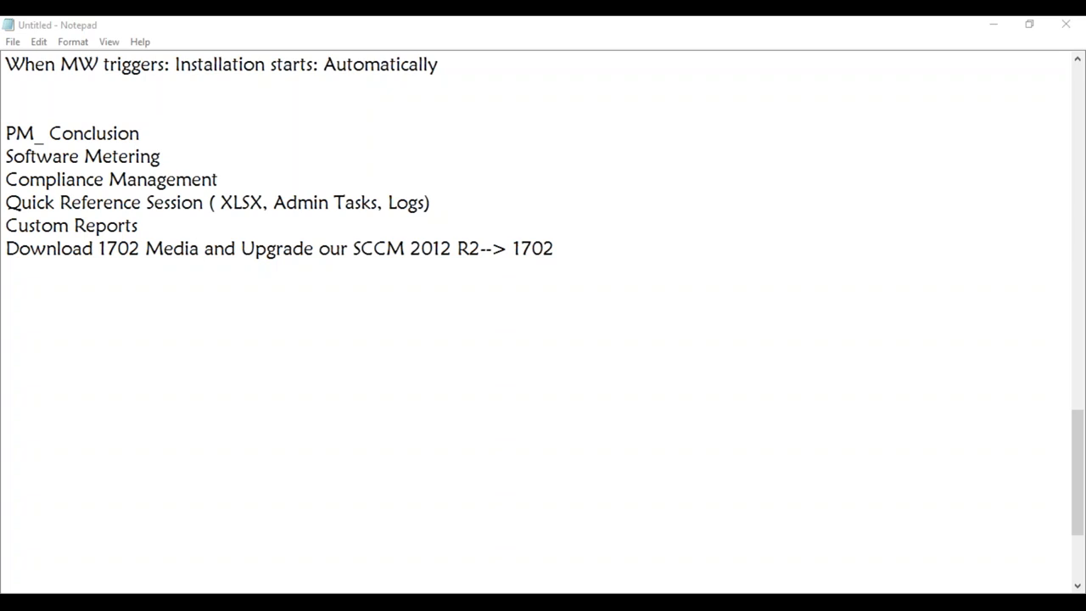
- Bring the SCCM presentation forward and review slides 3 to 5
{"action": "key", "text": "alt+Tab"}
{"action": "left_click_drag", "start_coordinate": [392, 43], "coordinate": [801, 36]}
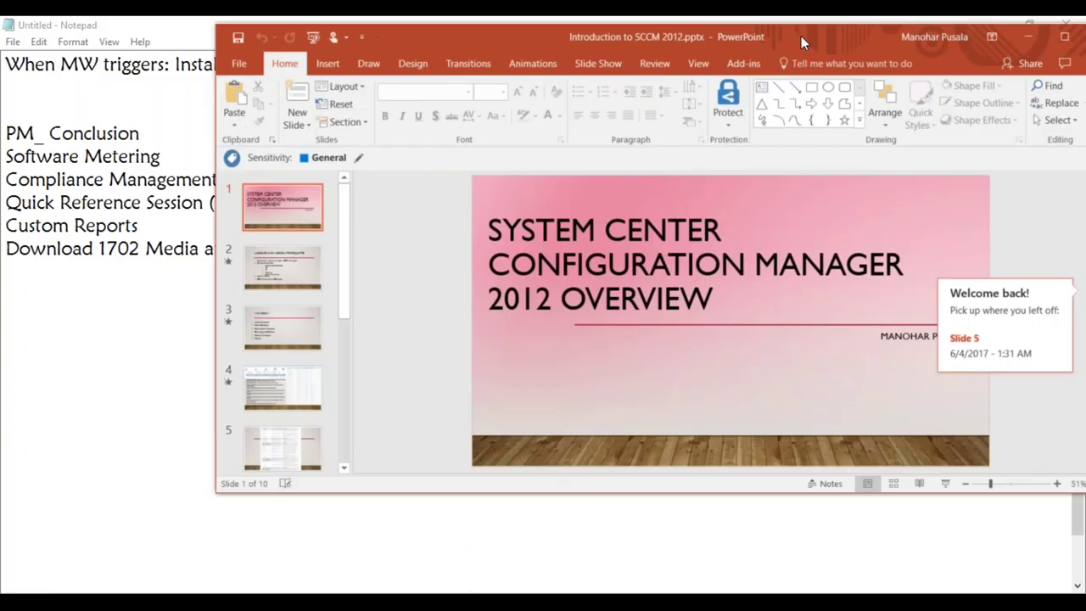
{"action": "left_click", "coordinate": [289, 327]}
{"action": "left_click", "coordinate": [287, 379]}
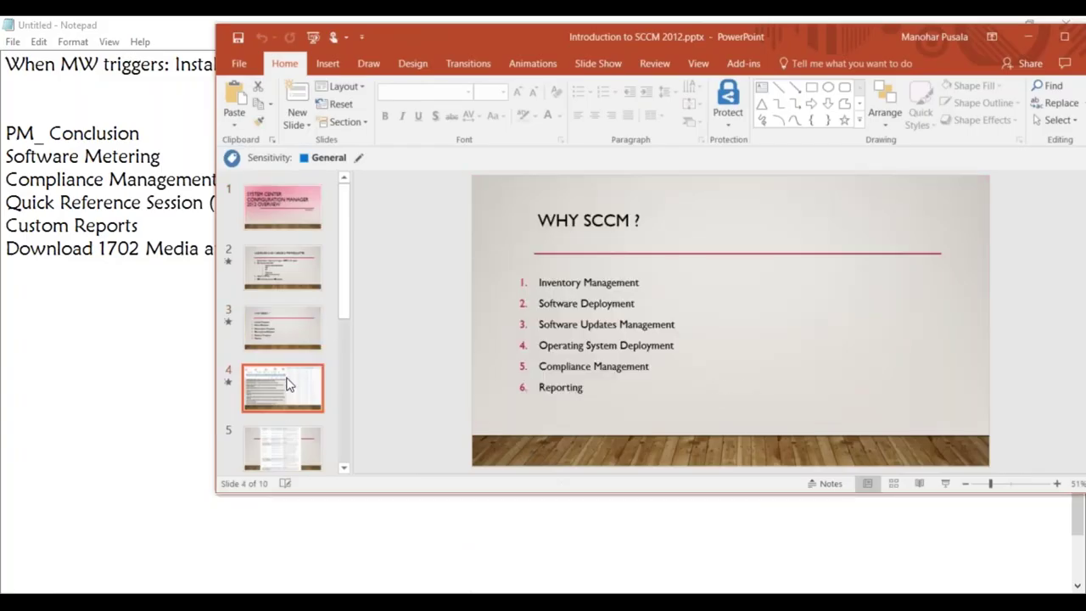
{"action": "left_click", "coordinate": [288, 452]}
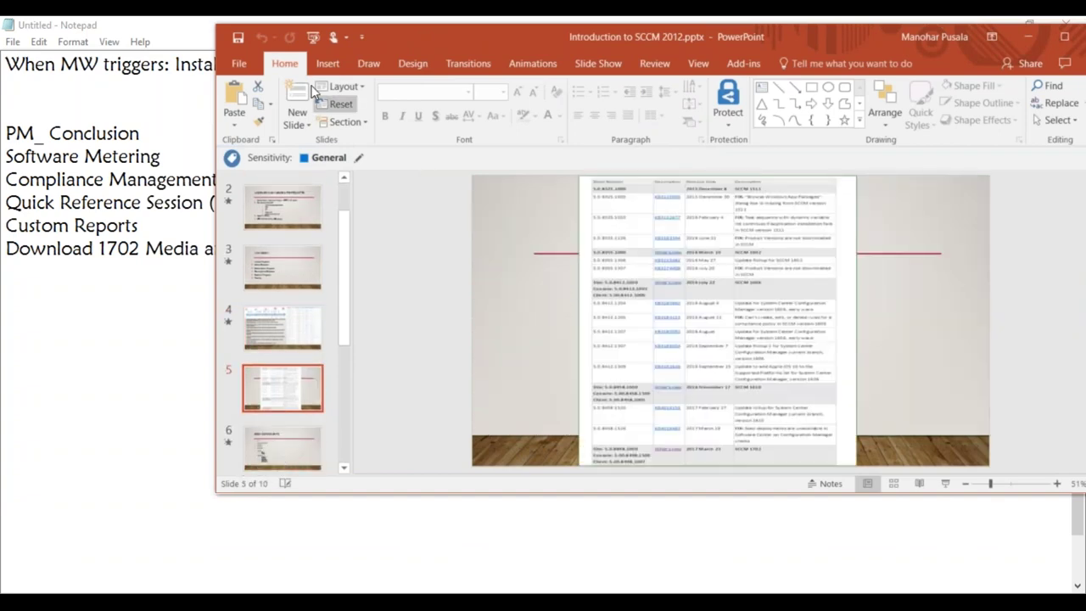
- Run the slide show from the beginning through to the SCCM build-number table slide
{"action": "left_click", "coordinate": [314, 37]}
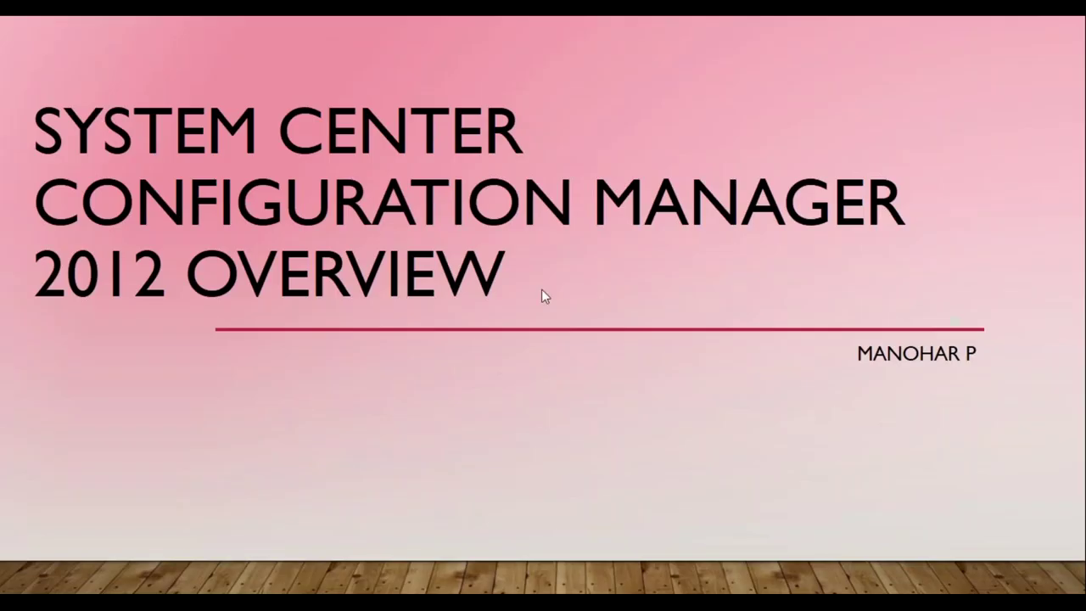
{"action": "left_click", "coordinate": [541, 290]}
{"action": "left_click", "coordinate": [541, 289]}
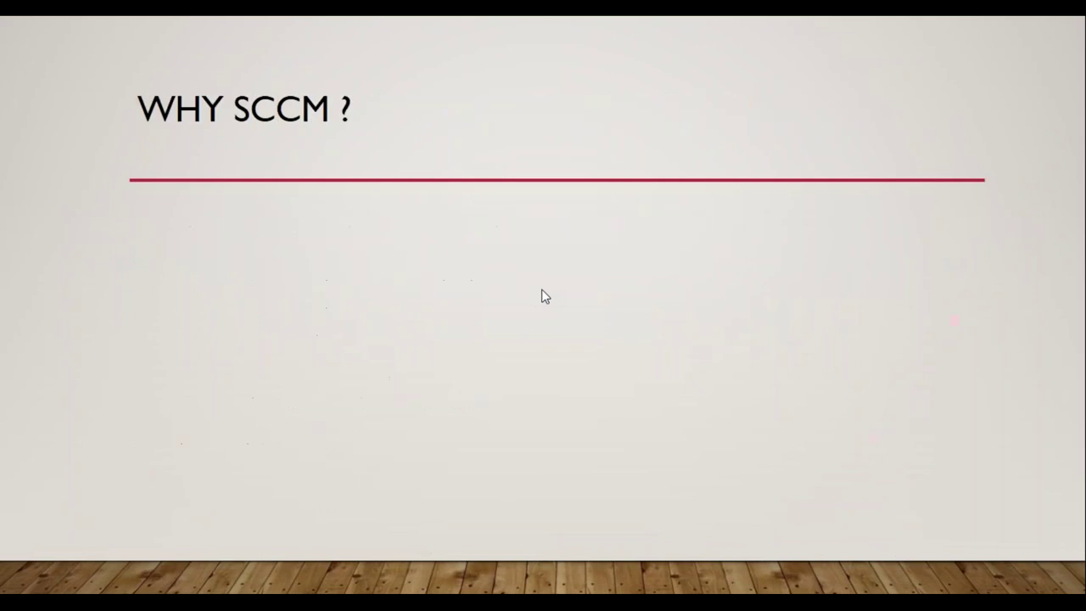
{"action": "left_click", "coordinate": [544, 295]}
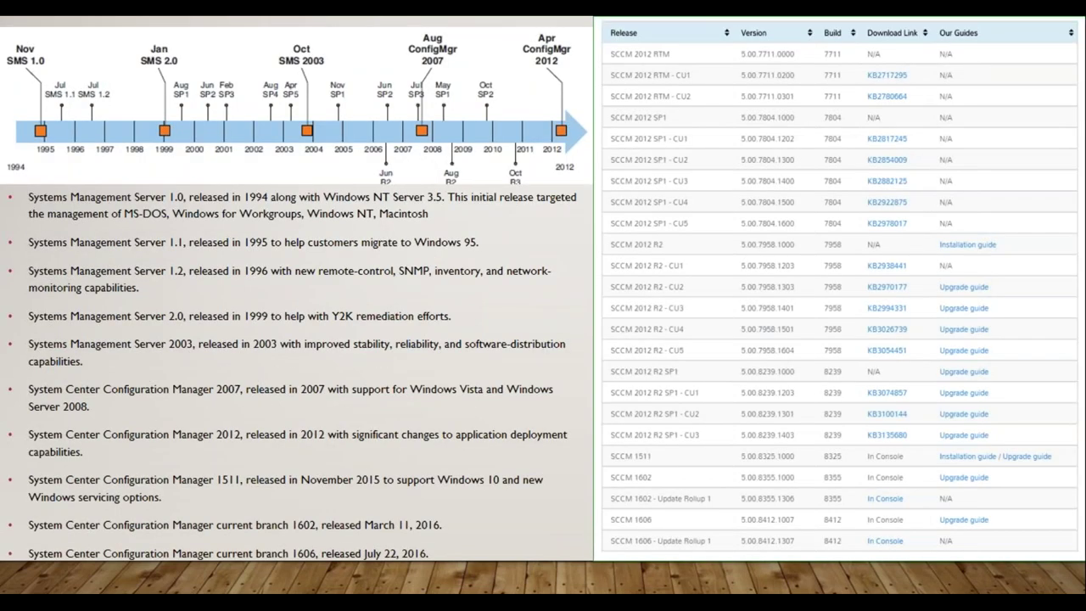
{"action": "key", "text": "Right"}
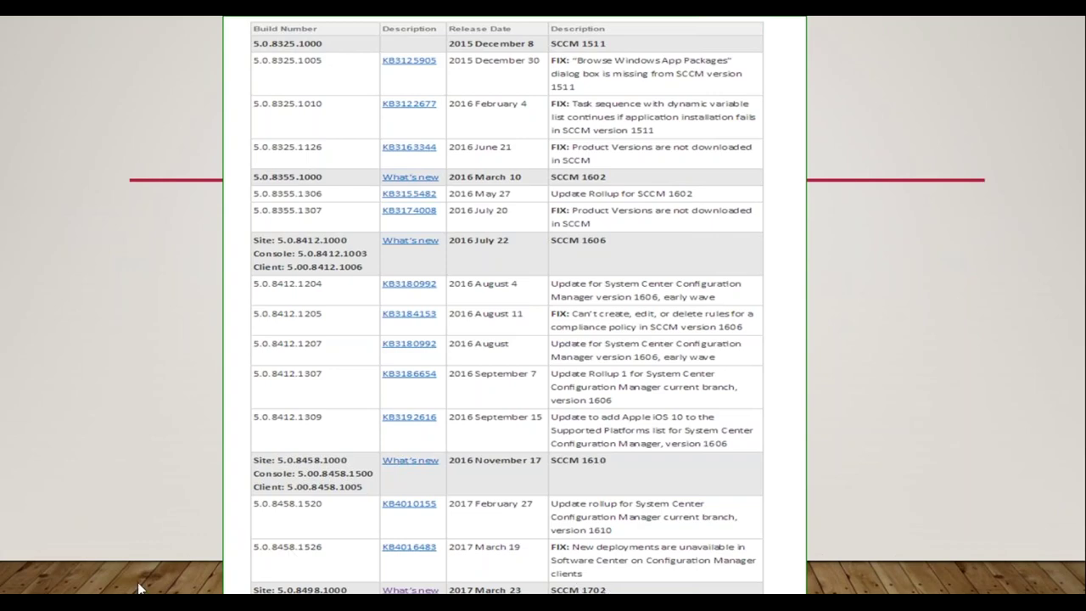
- Revisit the release timeline, return to the build-number table, then end the slide show
{"action": "key", "text": "Right"}
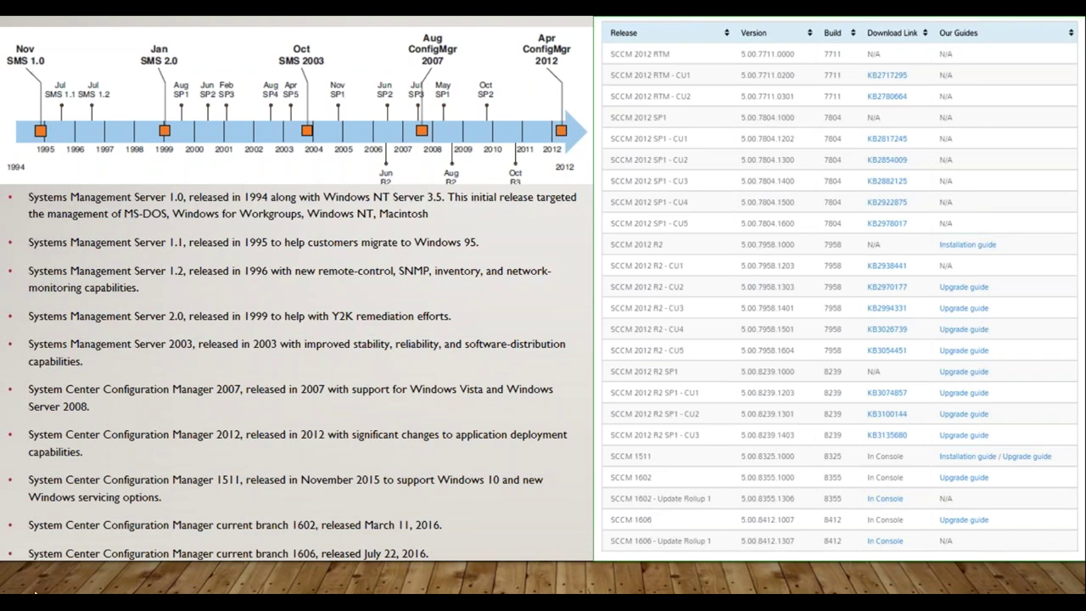
{"action": "key", "text": "Right"}
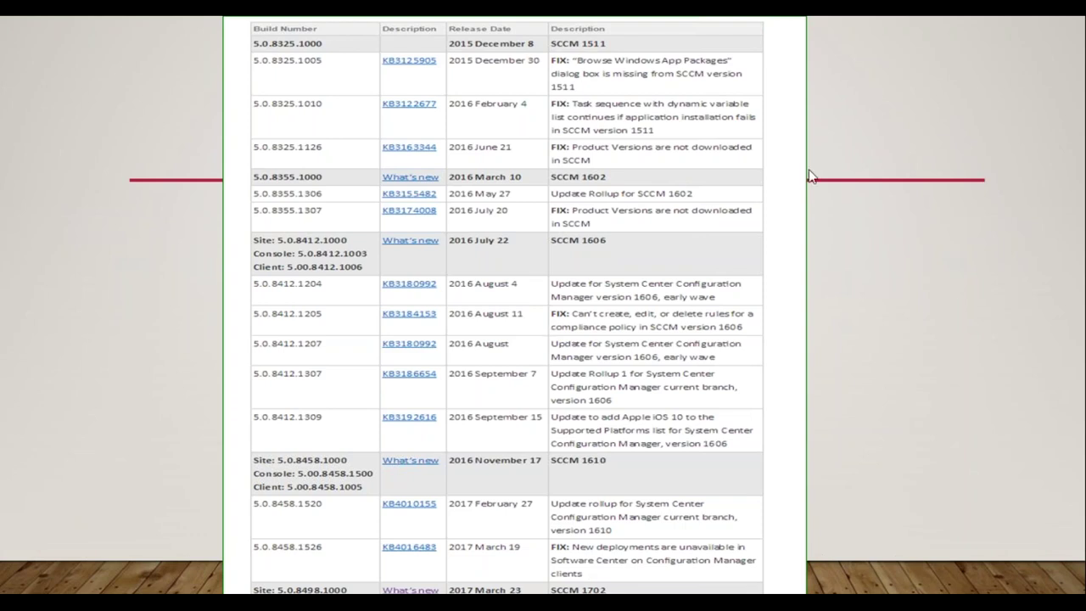
{"action": "right_click", "coordinate": [934, 136]}
{"action": "left_click", "coordinate": [972, 363]}
- Add 'Backup & Restore ( Repair)' as the last topic line, then return to the MAYSCCM VM
{"action": "left_click", "coordinate": [1022, 36]}
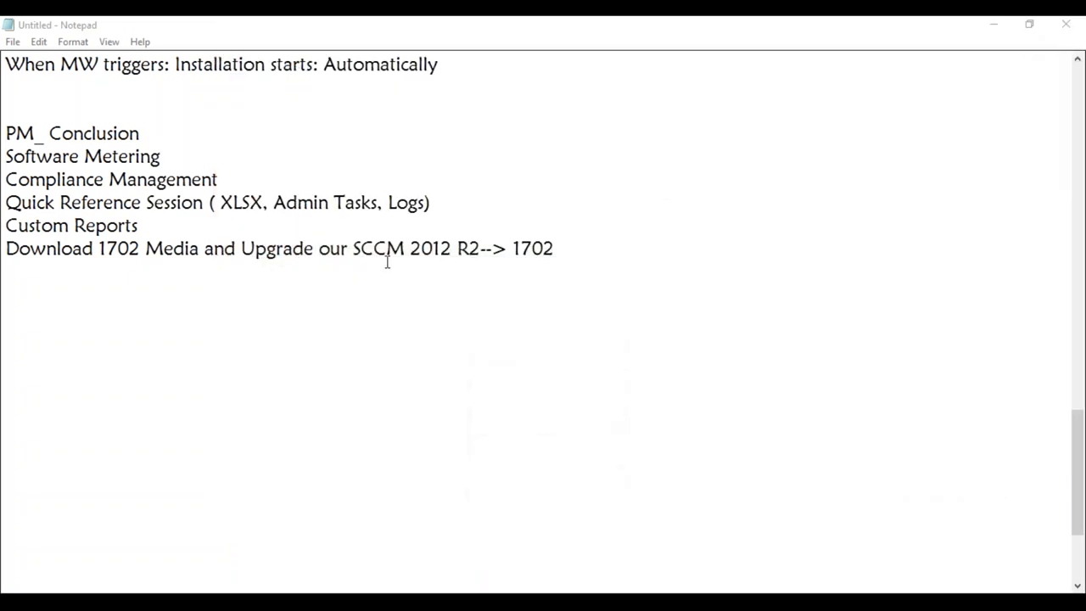
{"action": "left_click_drag", "start_coordinate": [575, 250], "coordinate": [7, 134]}
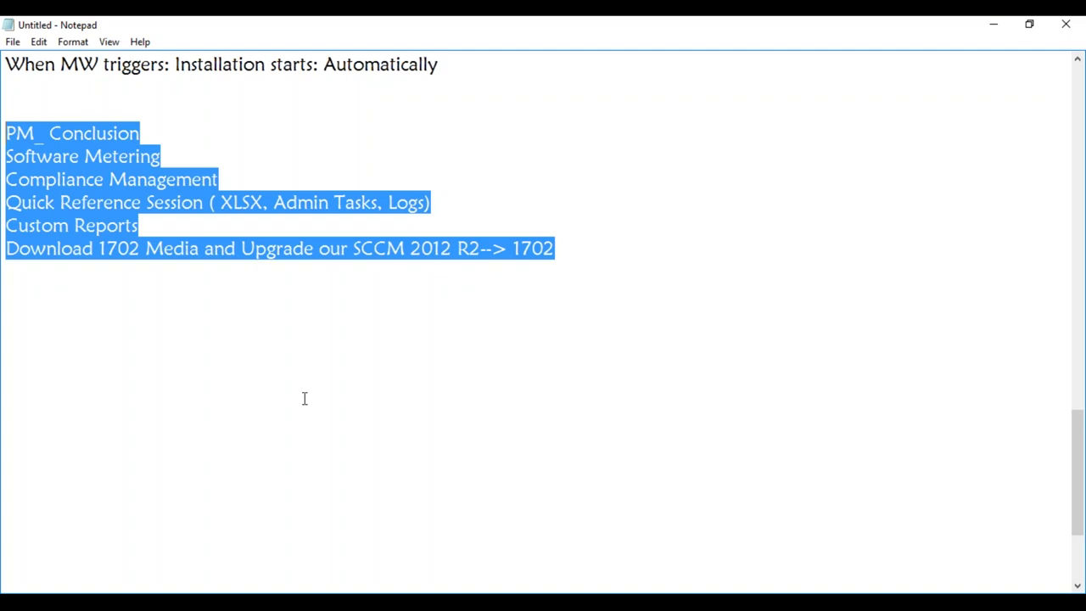
{"action": "left_click", "coordinate": [557, 244]}
{"action": "key", "text": "Return"}
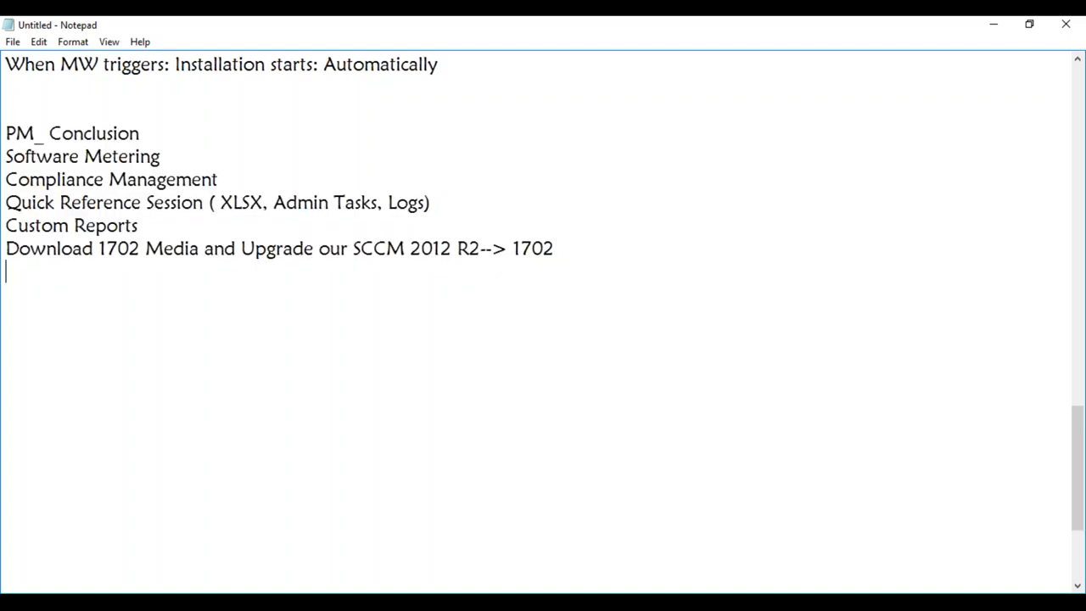
{"action": "type", "text": "Backy"}
{"action": "key", "text": "BackSpace"}
{"action": "type", "text": "up & Restore"}
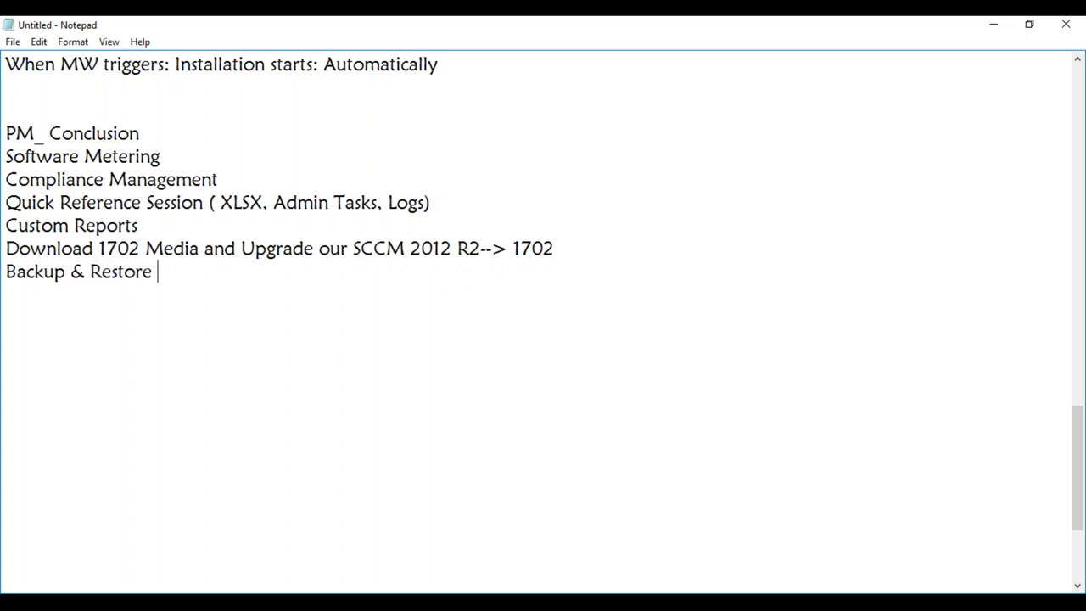
{"action": "type", "text": " ( Repair)"}
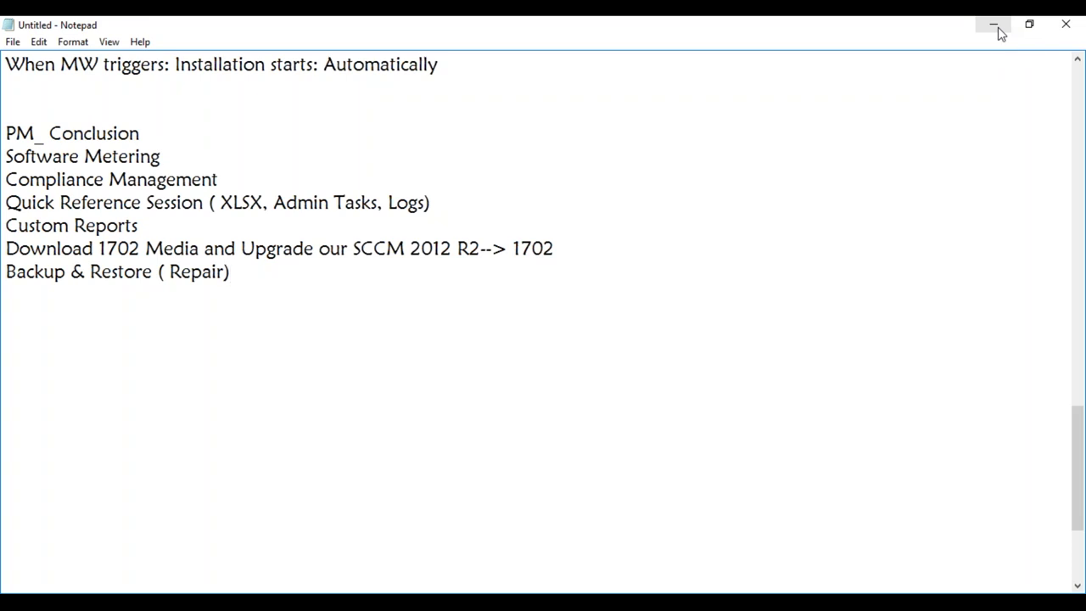
{"action": "mouse_move", "coordinate": [211, 585]}
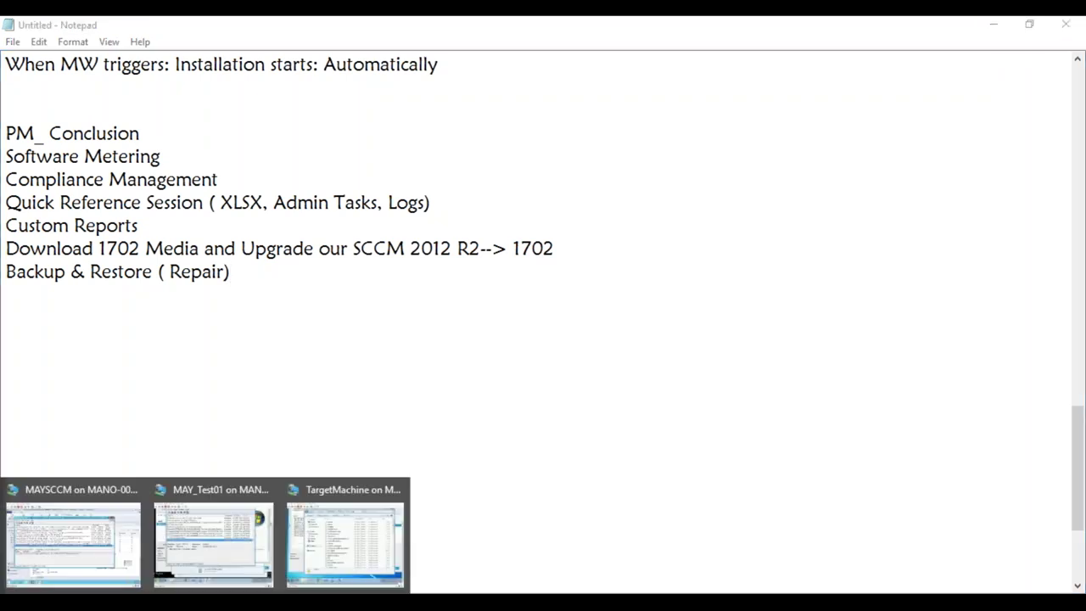
{"action": "left_click", "coordinate": [94, 533]}
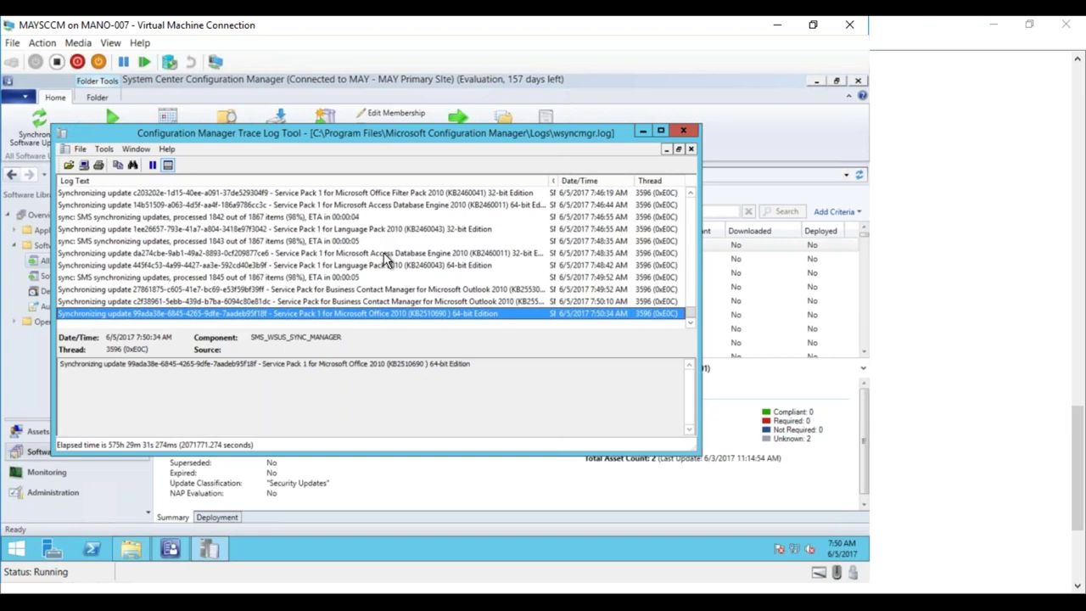
- Select the Windows 7 Service Pack 1 (KB976932) entry in wsyncmgr.log, then minimize CMTrace
{"action": "left_click", "coordinate": [691, 194]}
{"action": "left_click", "coordinate": [691, 194]}
{"action": "left_click", "coordinate": [690, 193]}
{"action": "left_click", "coordinate": [691, 194]}
{"action": "left_click", "coordinate": [691, 193]}
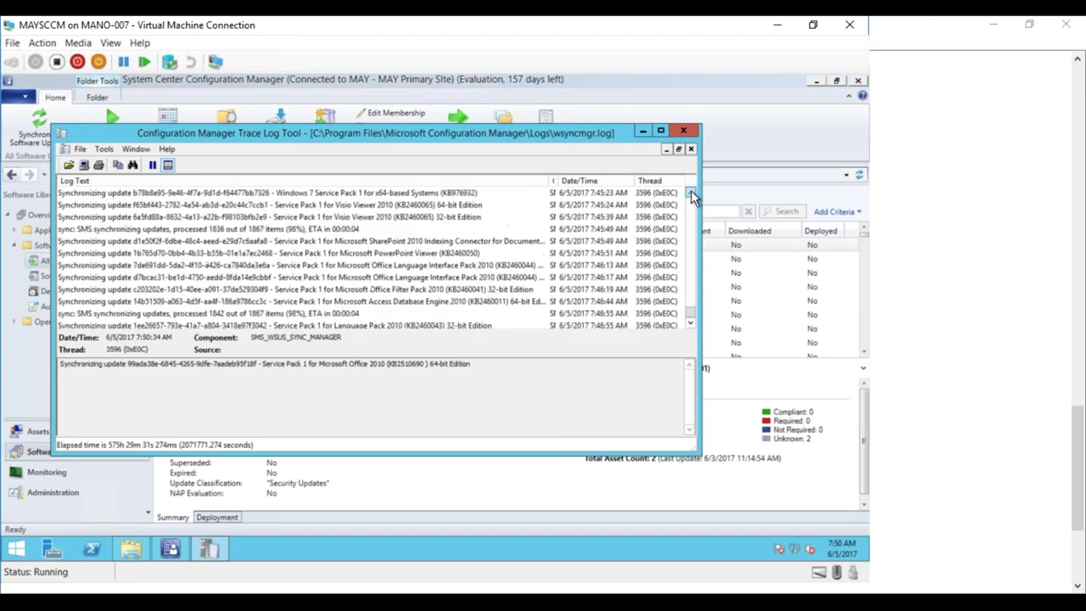
{"action": "left_click", "coordinate": [691, 194]}
{"action": "left_click", "coordinate": [379, 194]}
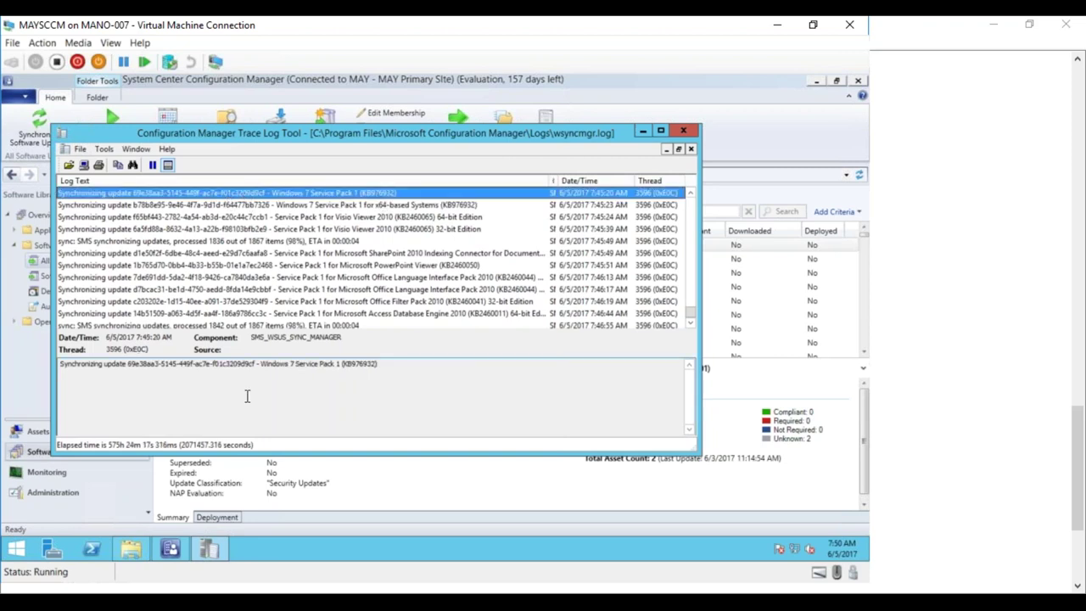
{"action": "left_click", "coordinate": [172, 550]}
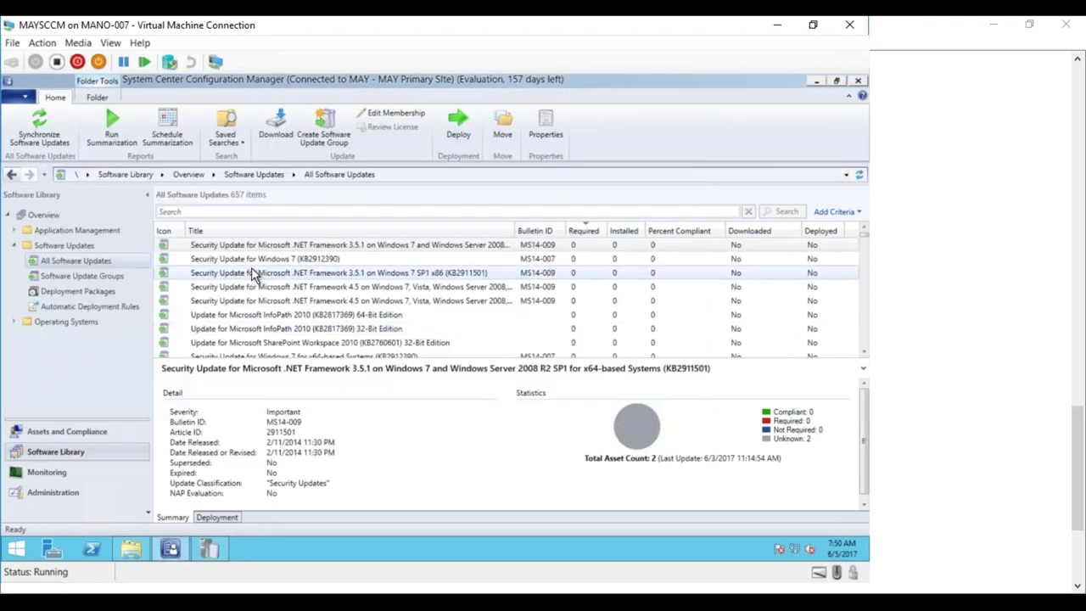
- Refresh All Software Updates so the list grows from 657 to 672 items
{"action": "left_click", "coordinate": [859, 175]}
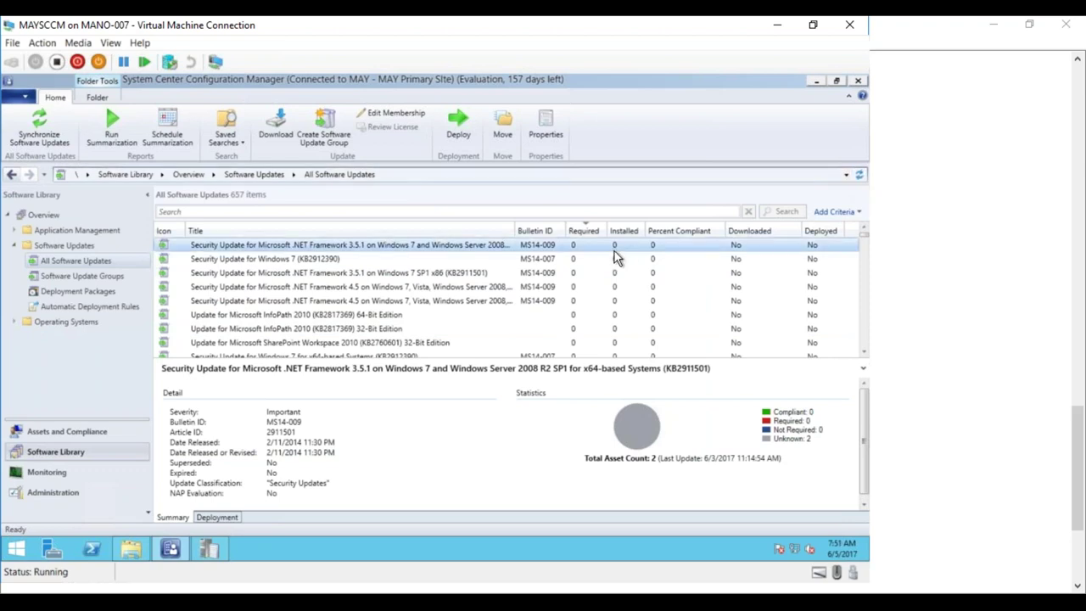
{"action": "left_click", "coordinate": [547, 288]}
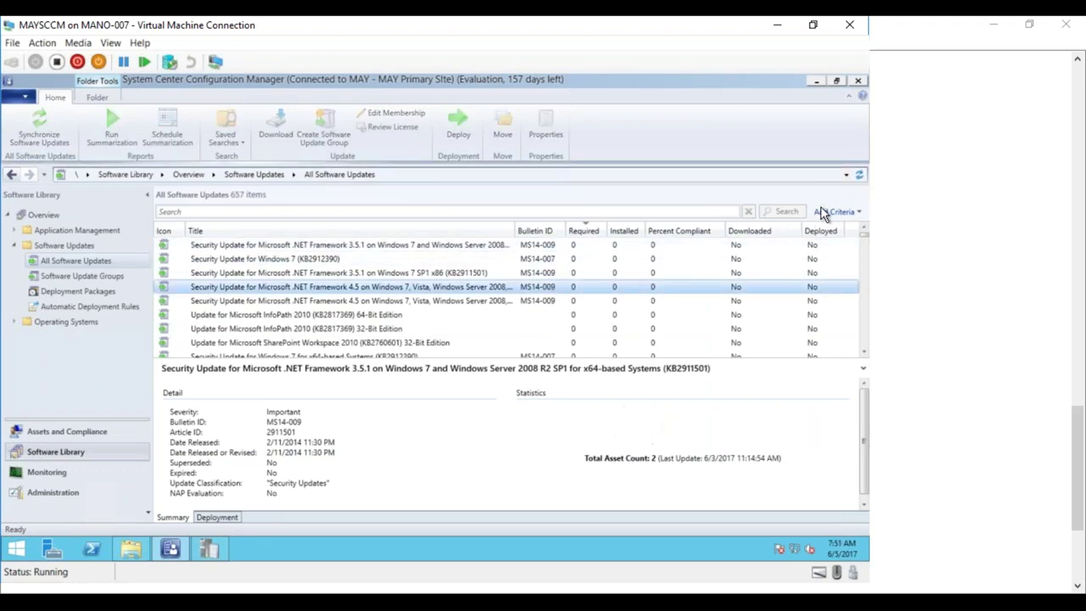
{"action": "left_click", "coordinate": [859, 175]}
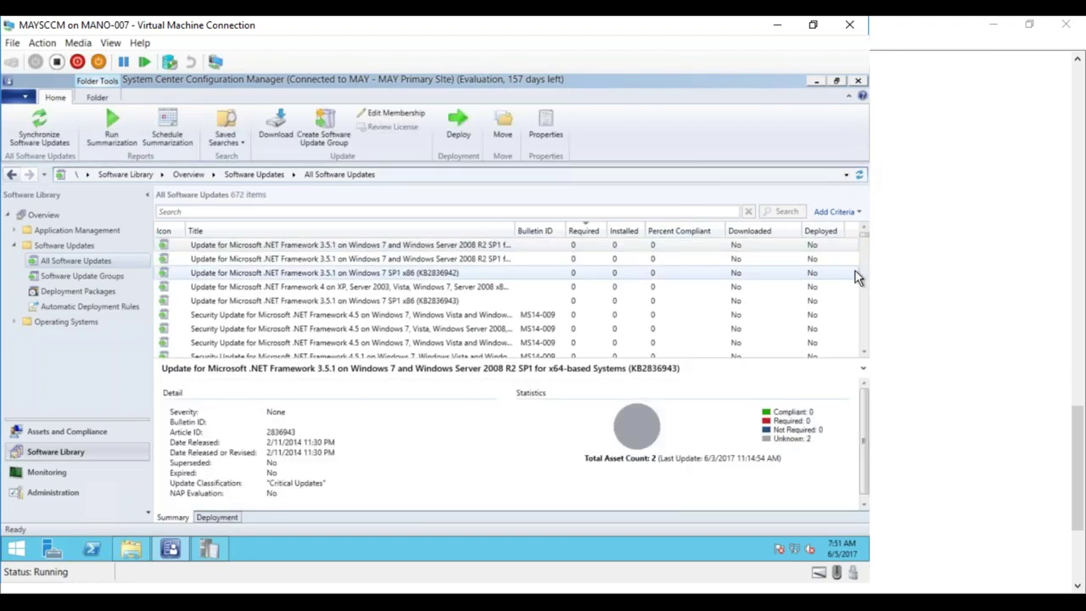
{"action": "left_click_drag", "start_coordinate": [864, 236], "coordinate": [863, 356]}
{"action": "left_click", "coordinate": [389, 211]}
- Search updates for 'service' (26 results) and select Windows 7 Service Pack 1 for x64-based Systems (KB976932)
{"action": "type", "text": "ser"}
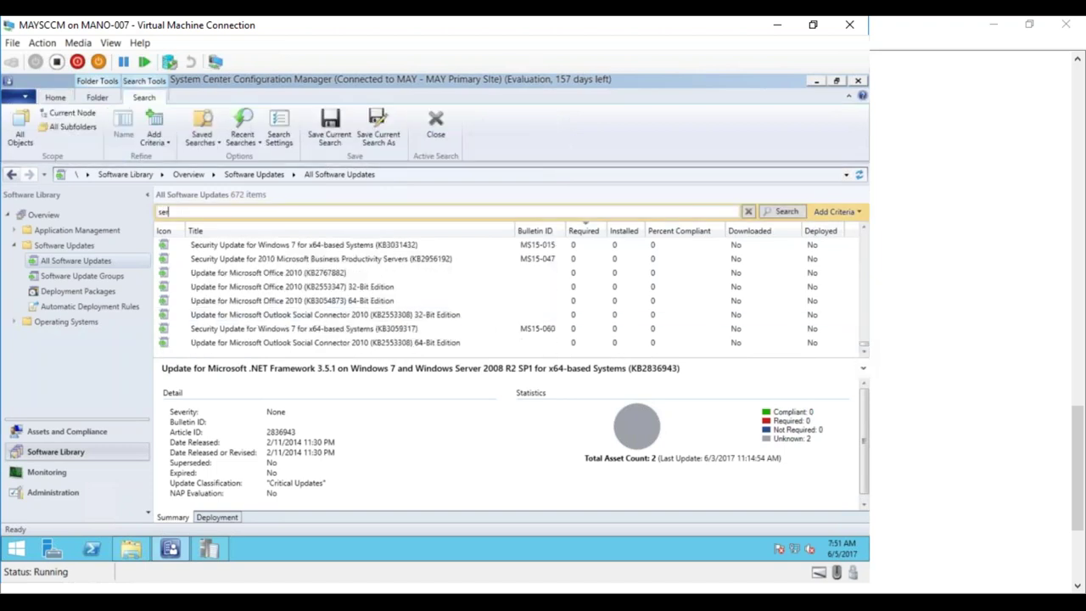
{"action": "type", "text": "vice"}
{"action": "key", "text": "Return"}
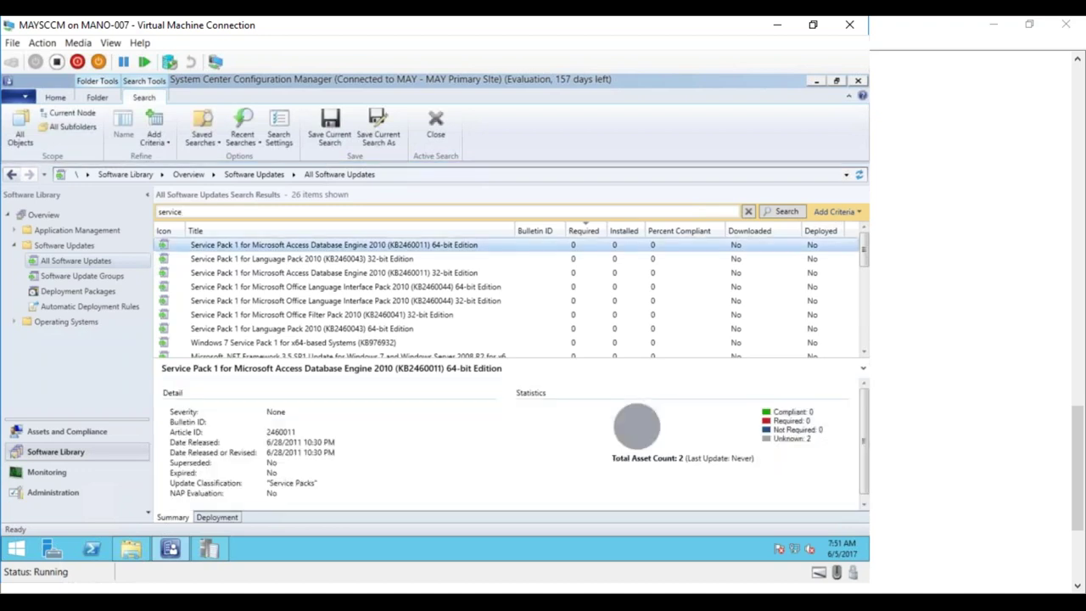
{"action": "left_click", "coordinate": [333, 344]}
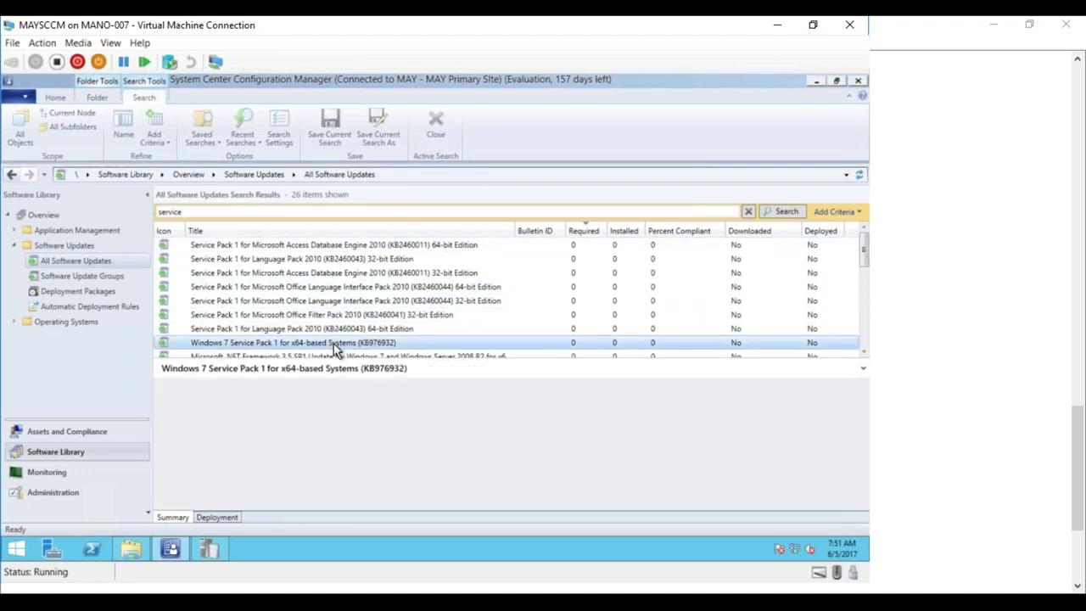
{"action": "left_click", "coordinate": [864, 351]}
{"action": "left_click", "coordinate": [864, 351]}
{"action": "left_click", "coordinate": [864, 351]}
{"action": "left_click", "coordinate": [864, 352]}
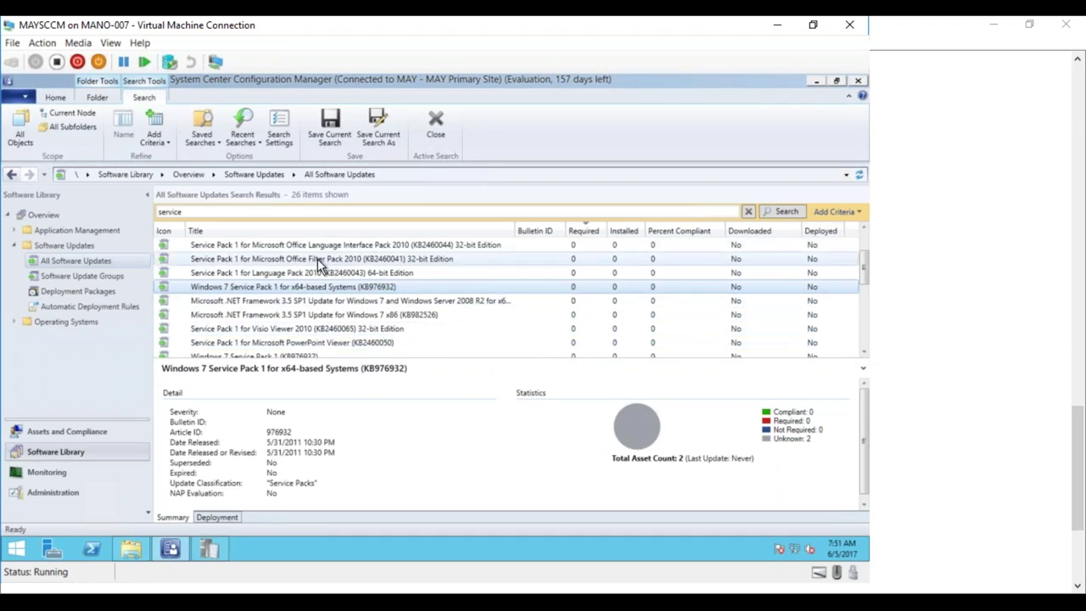
{"action": "right_click", "coordinate": [297, 291]}
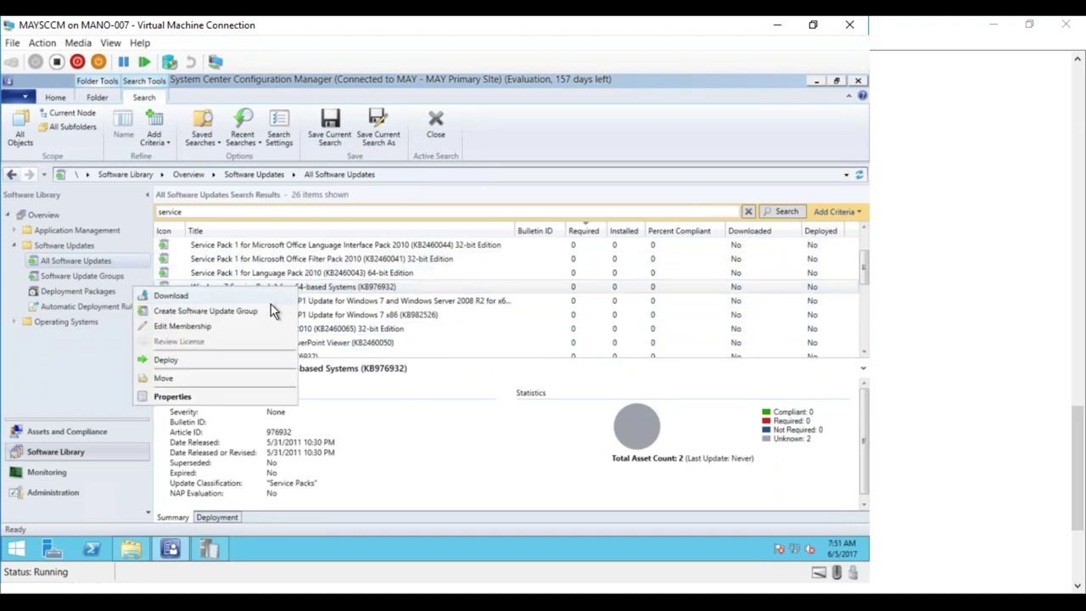
- Create the 'Win7 SP1' update group from the SP1 update and select it under Software Update Groups
{"action": "left_click", "coordinate": [260, 310]}
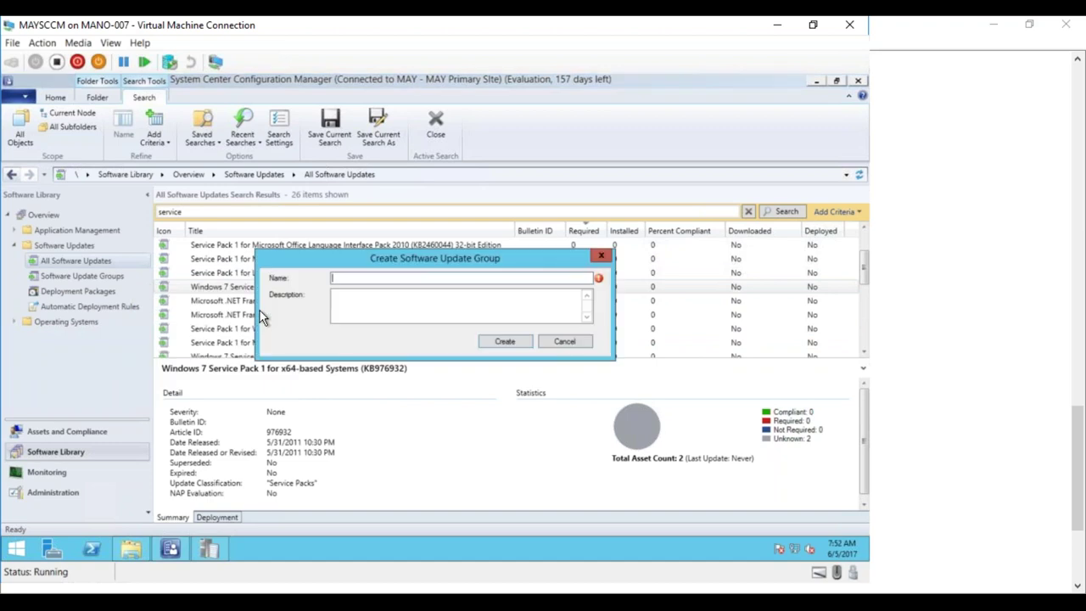
{"action": "type", "text": "Win7 SP1"}
{"action": "left_click", "coordinate": [505, 342]}
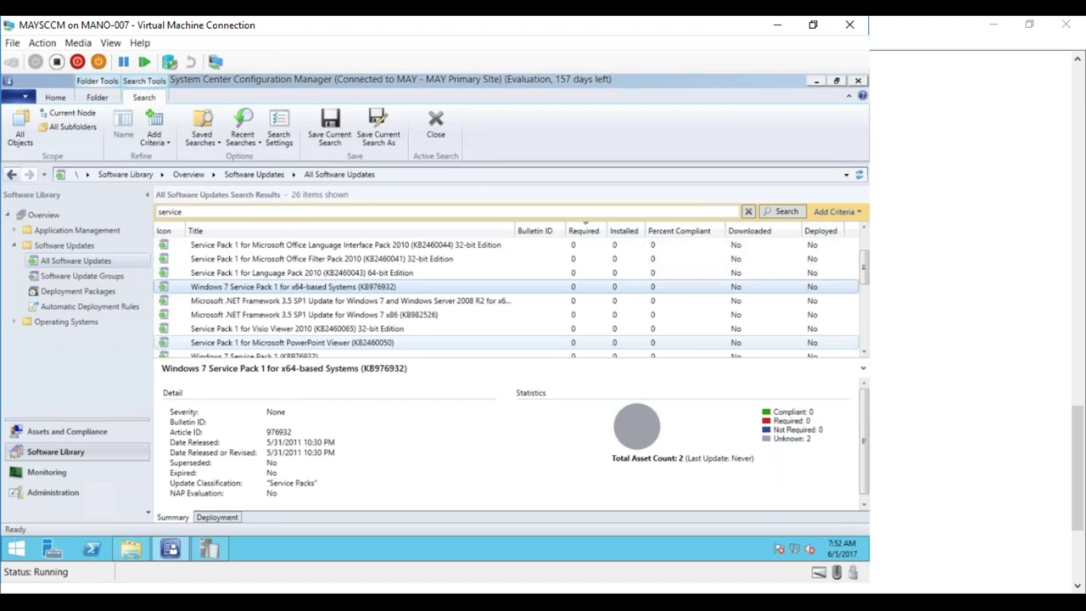
{"action": "left_click", "coordinate": [87, 276]}
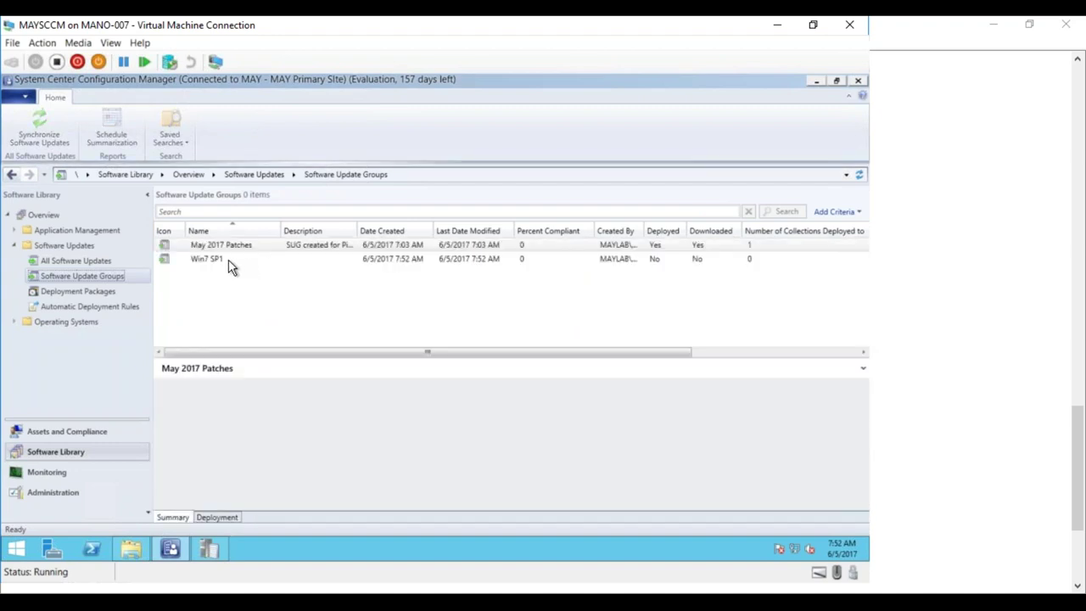
{"action": "left_click", "coordinate": [216, 260]}
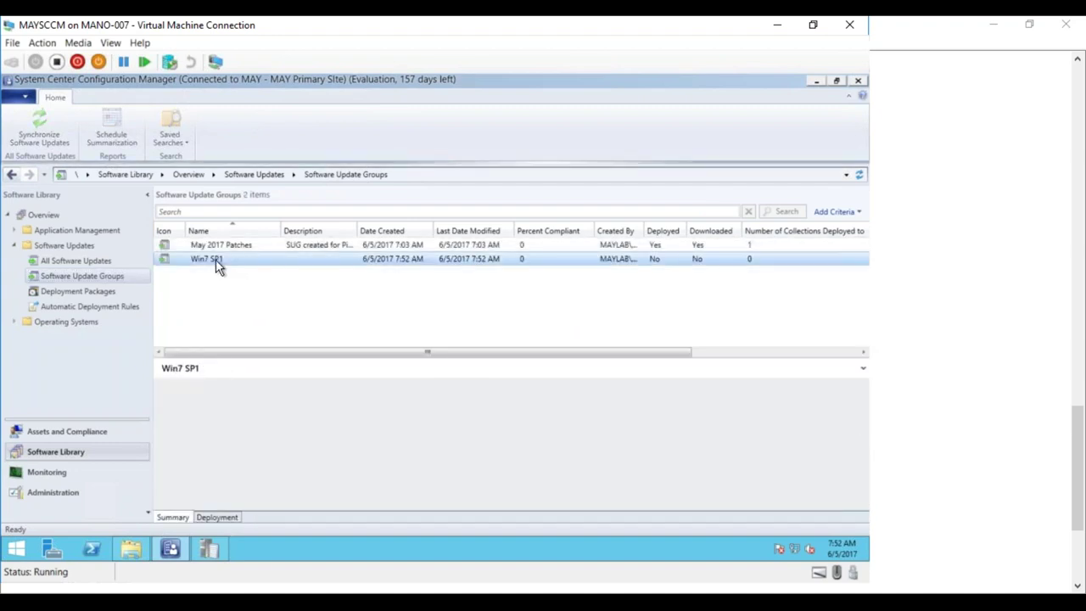
{"action": "right_click", "coordinate": [216, 259]}
- Begin deploying the Win7 SP1 group, targeting the All Systems collection
{"action": "left_click", "coordinate": [156, 346]}
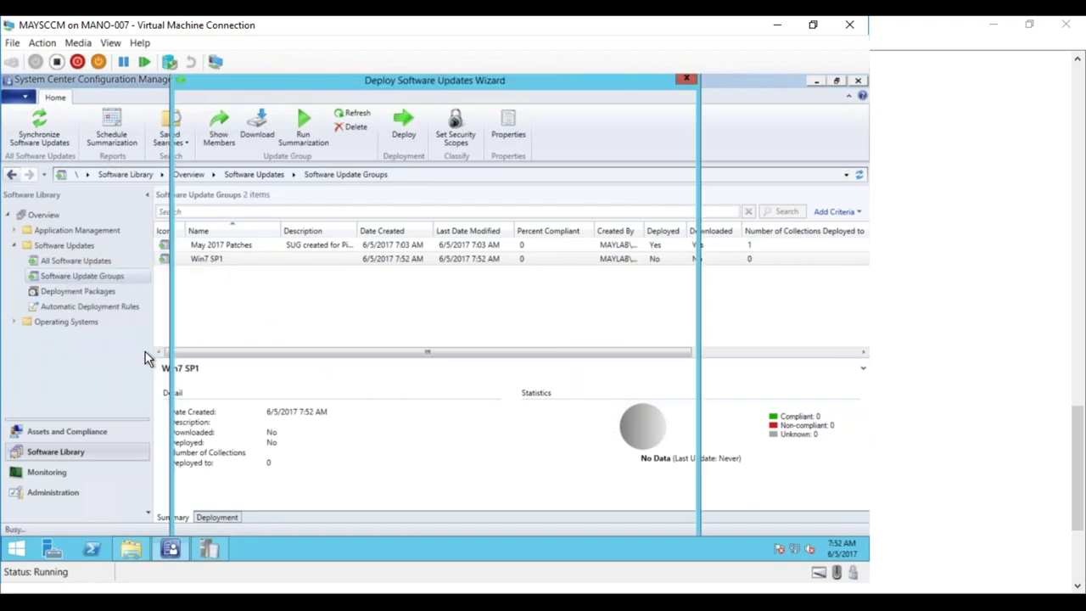
{"action": "left_click", "coordinate": [638, 378]}
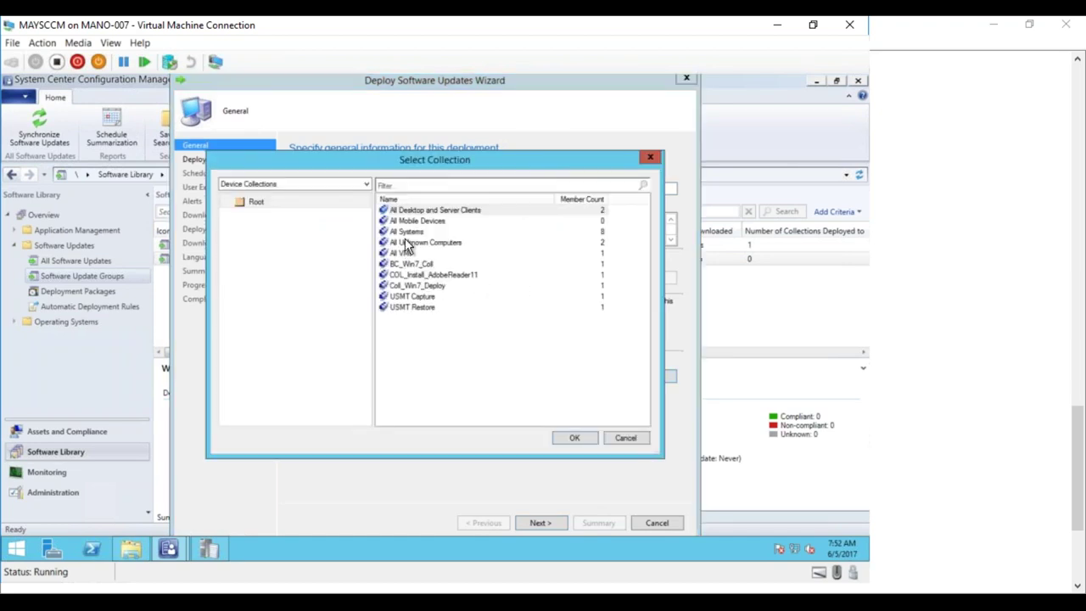
{"action": "double_click", "coordinate": [405, 232]}
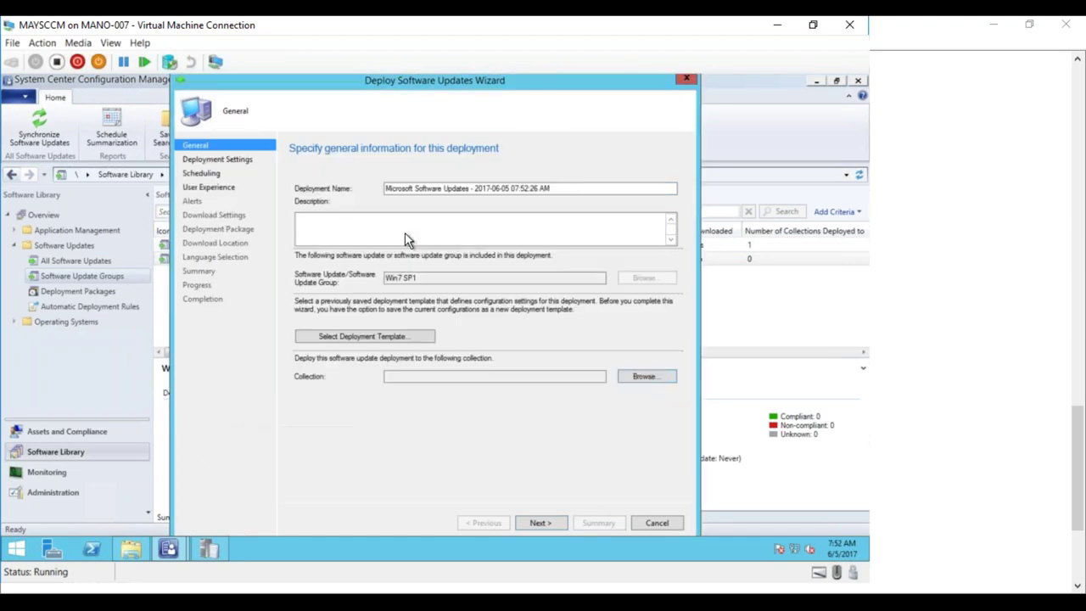
{"action": "left_click", "coordinate": [541, 521]}
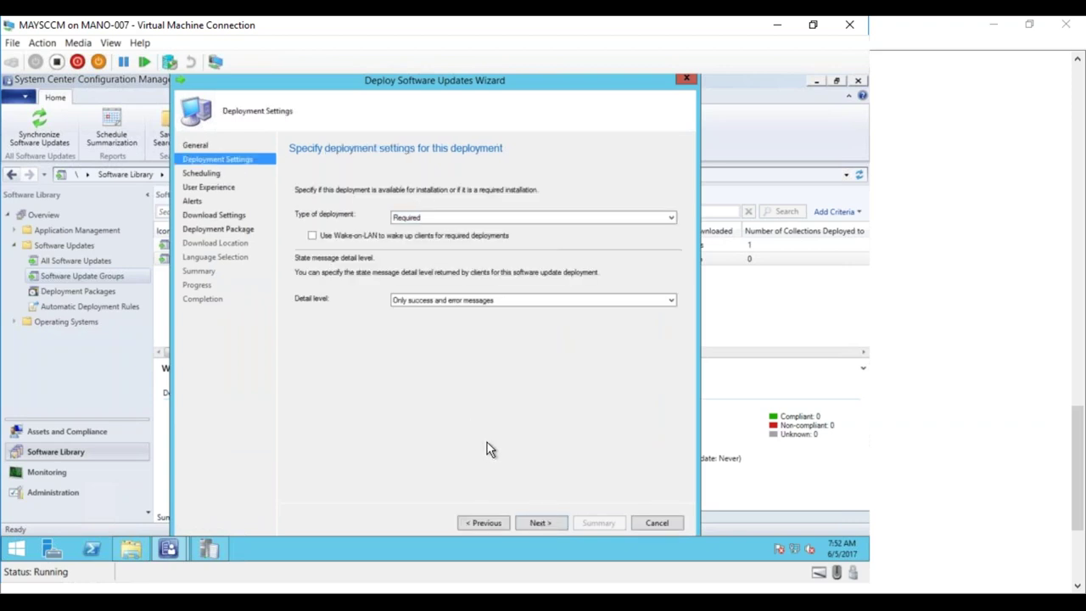
- Set the installation deadline to as soon as possible and accept the remaining defaults
{"action": "left_click", "coordinate": [530, 524]}
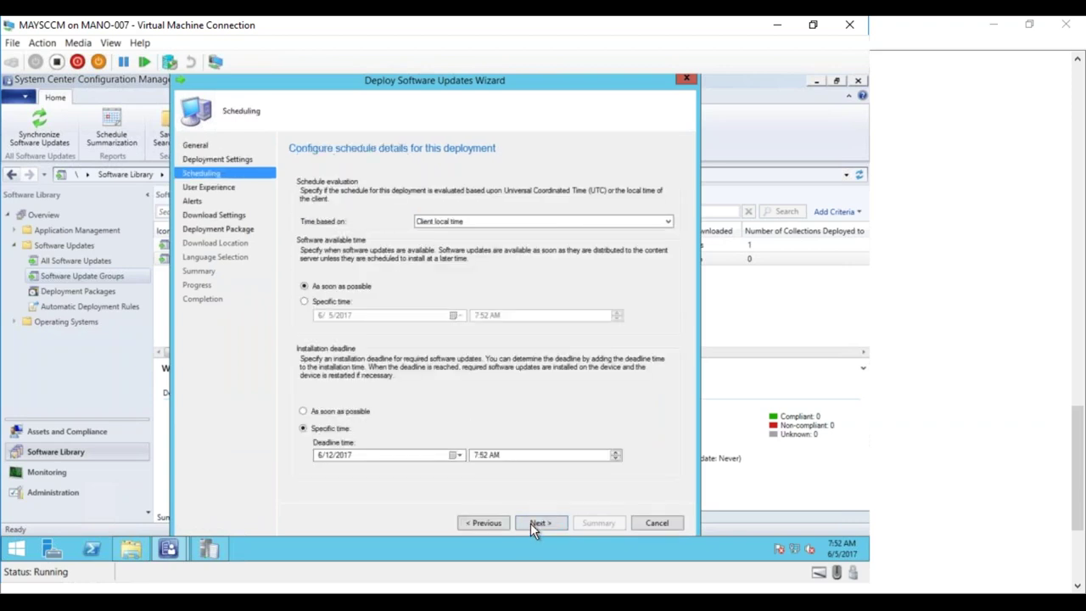
{"action": "left_click", "coordinate": [336, 412]}
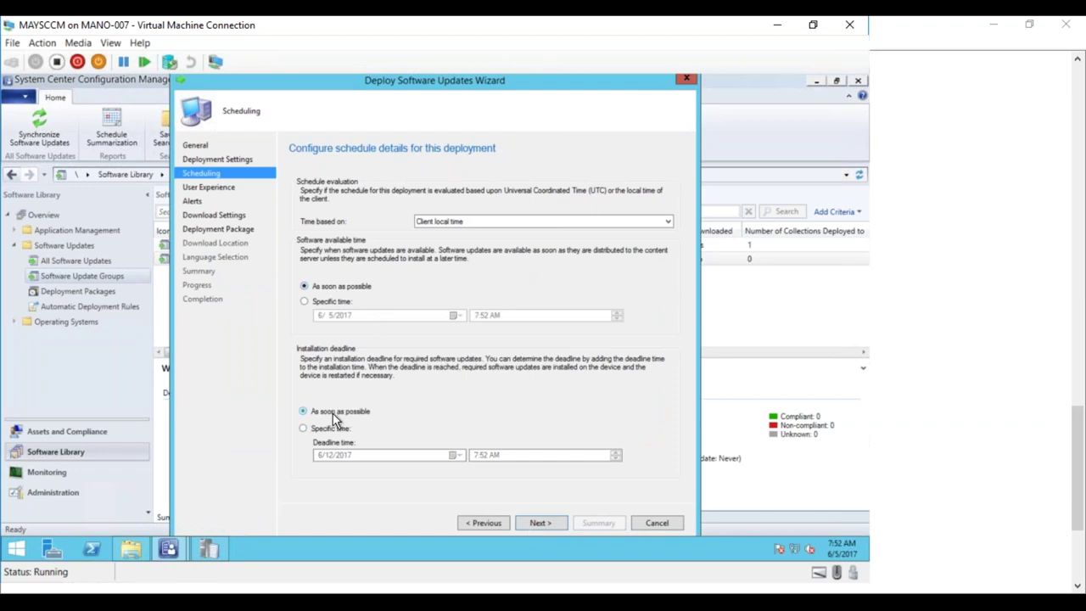
{"action": "left_click", "coordinate": [533, 523]}
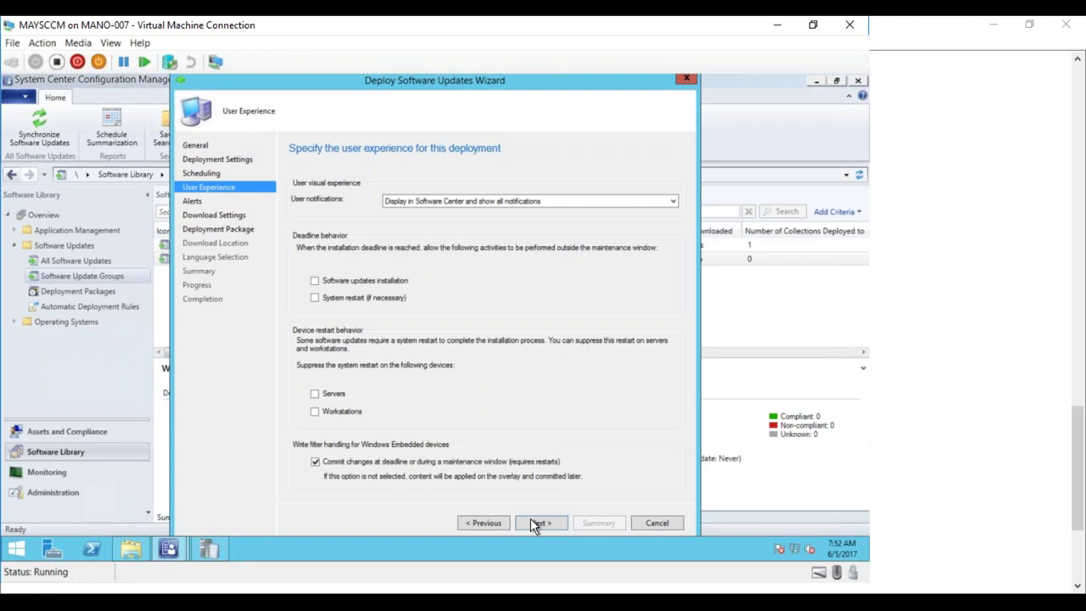
{"action": "left_click", "coordinate": [533, 524]}
{"action": "left_click", "coordinate": [533, 523]}
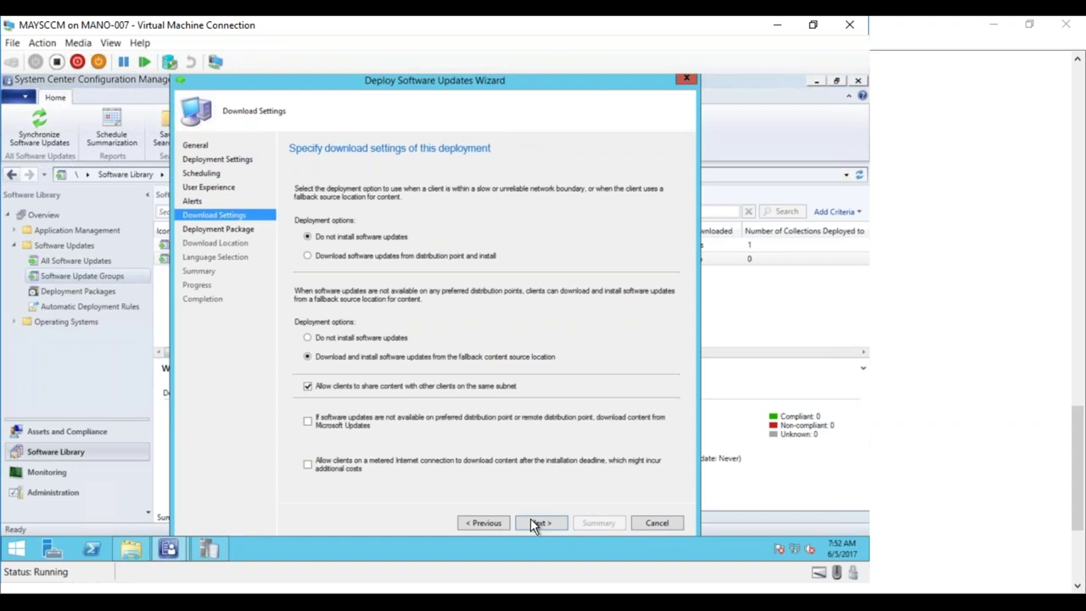
{"action": "left_click", "coordinate": [532, 524]}
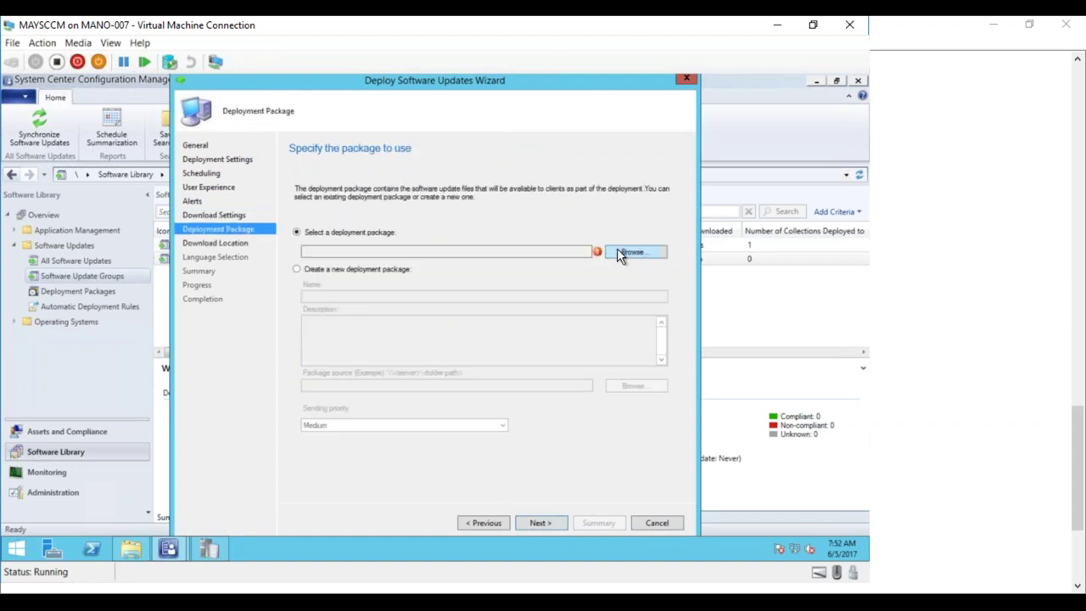
- Name the new deployment package Win7 SP1 with source \\MAYSCCM\Source\, and open File Explorer to the drives list
{"action": "left_click", "coordinate": [331, 269]}
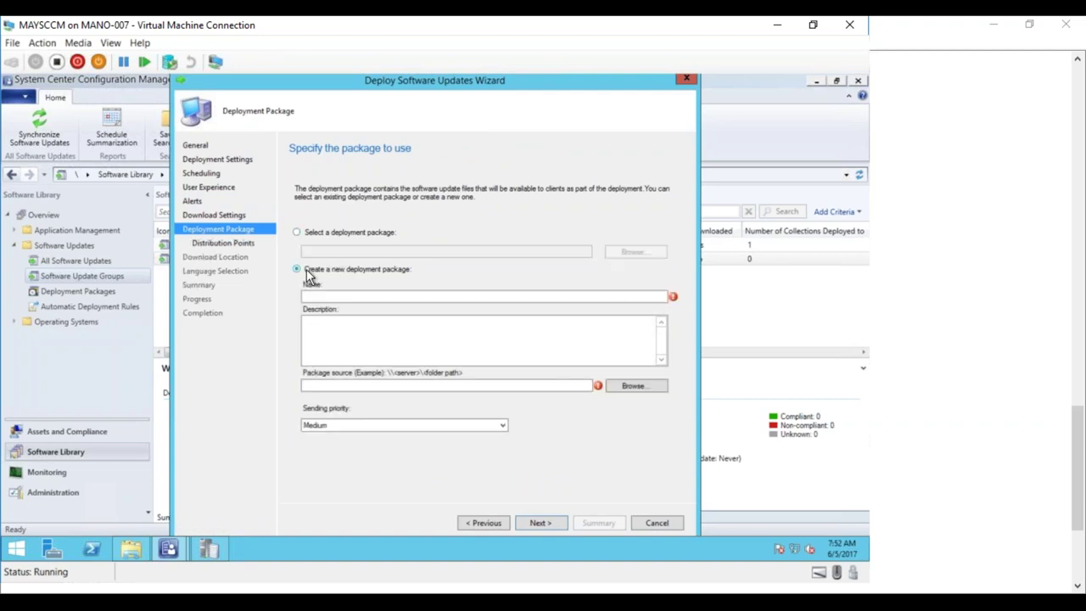
{"action": "left_click", "coordinate": [335, 294]}
{"action": "type", "text": "Win7 SP1"}
{"action": "left_click", "coordinate": [569, 387]}
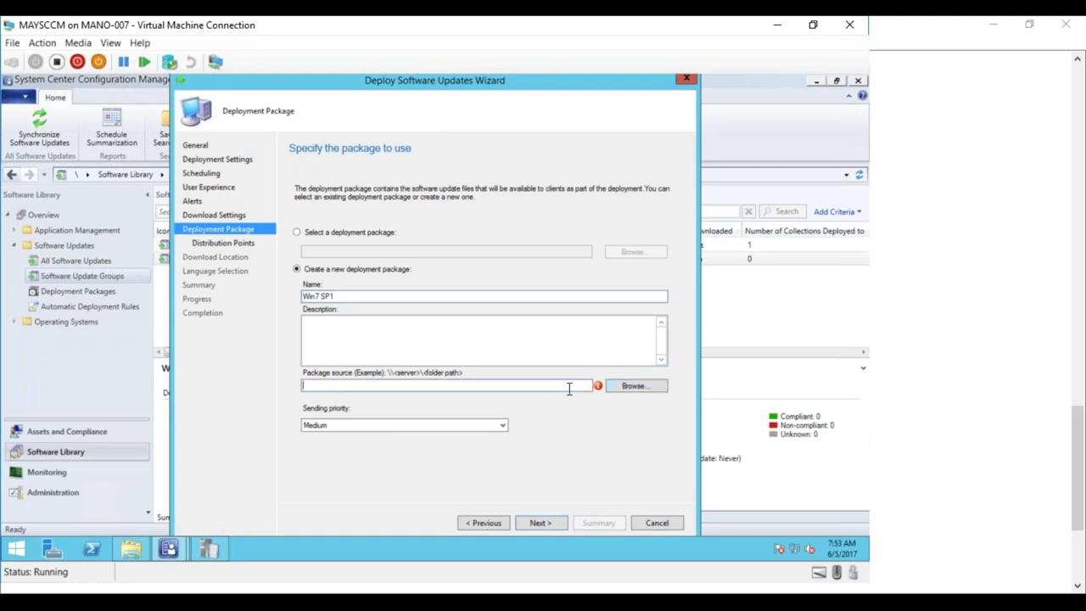
{"action": "type", "text": "\\\\MAYSCCM\\Source\\"}
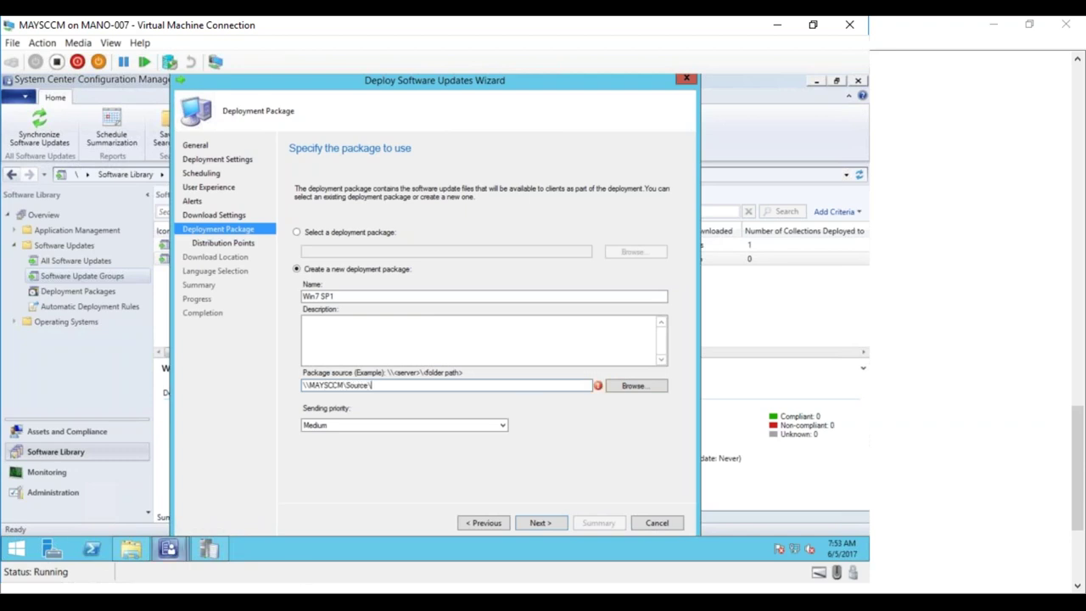
{"action": "left_click", "coordinate": [125, 550]}
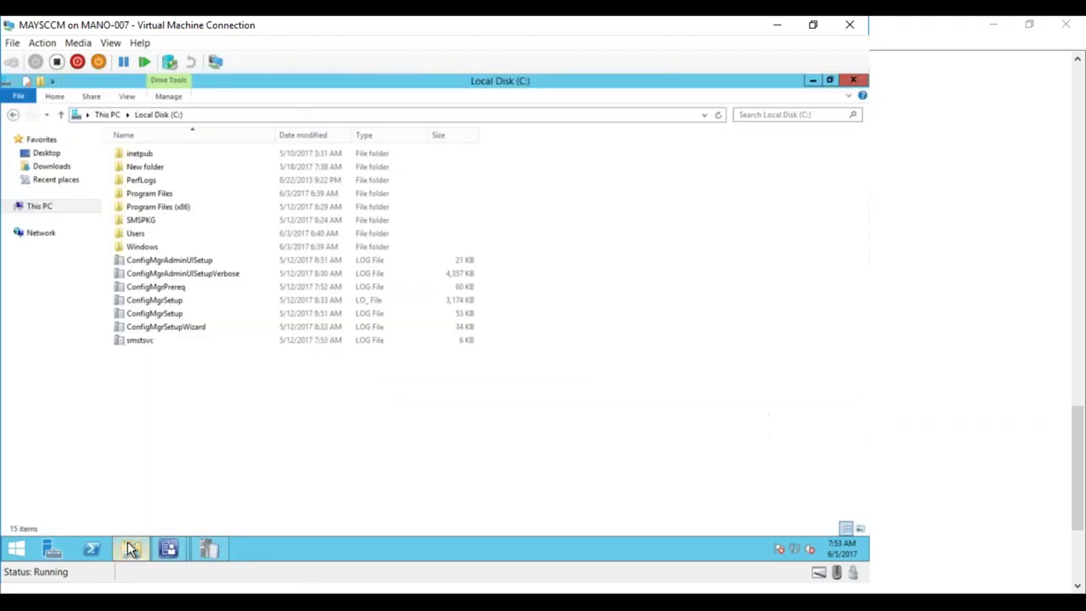
{"action": "left_click", "coordinate": [112, 116]}
- Create a new folder named Win7SP1 inside E:\Source
{"action": "double_click", "coordinate": [669, 242]}
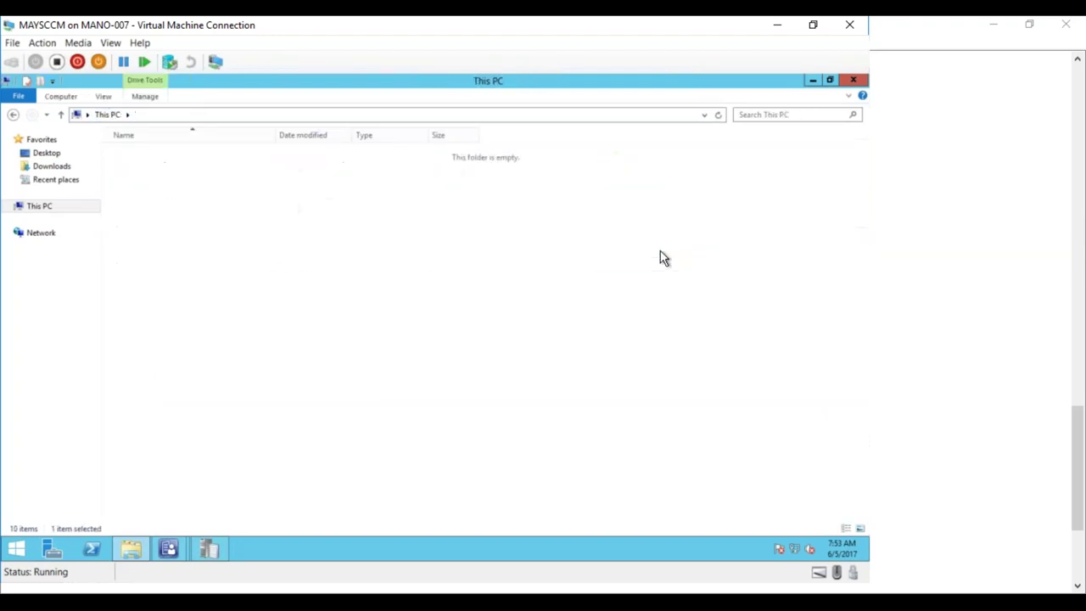
{"action": "double_click", "coordinate": [128, 221]}
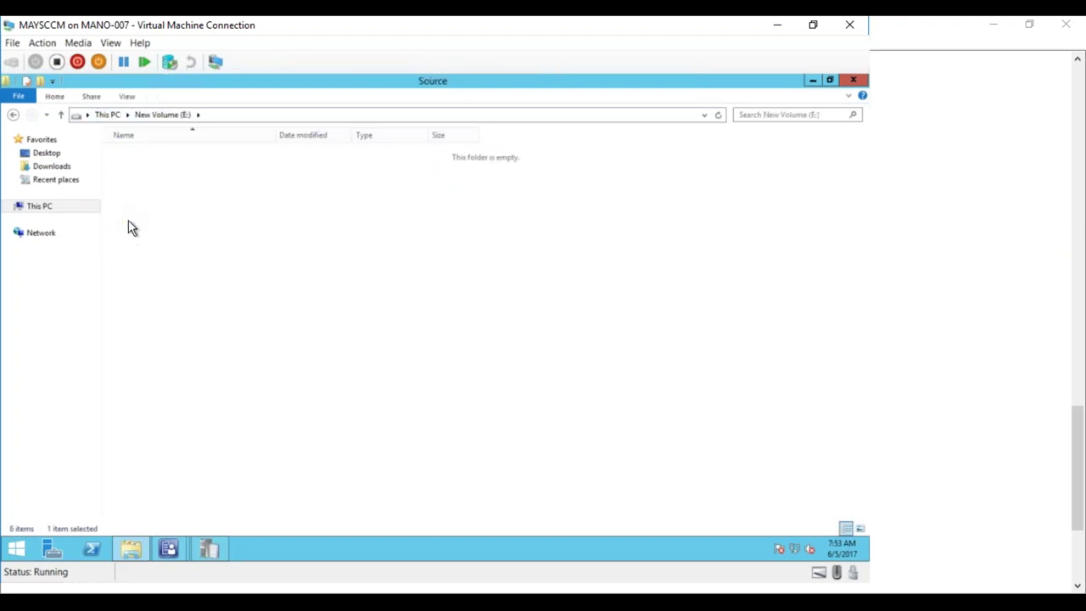
{"action": "left_click", "coordinate": [39, 80]}
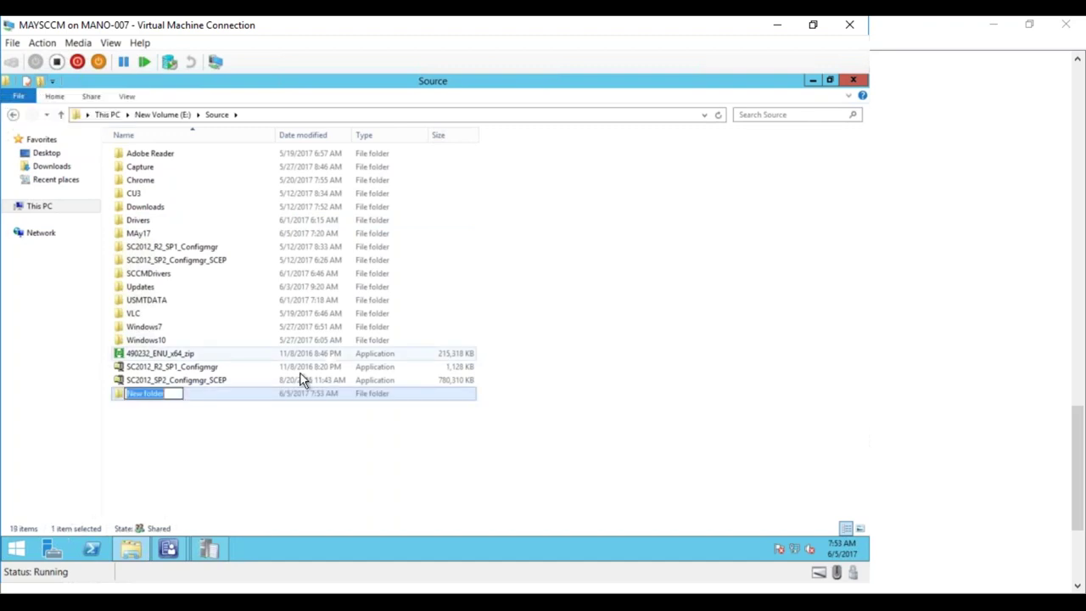
{"action": "type", "text": "Win7SP1"}
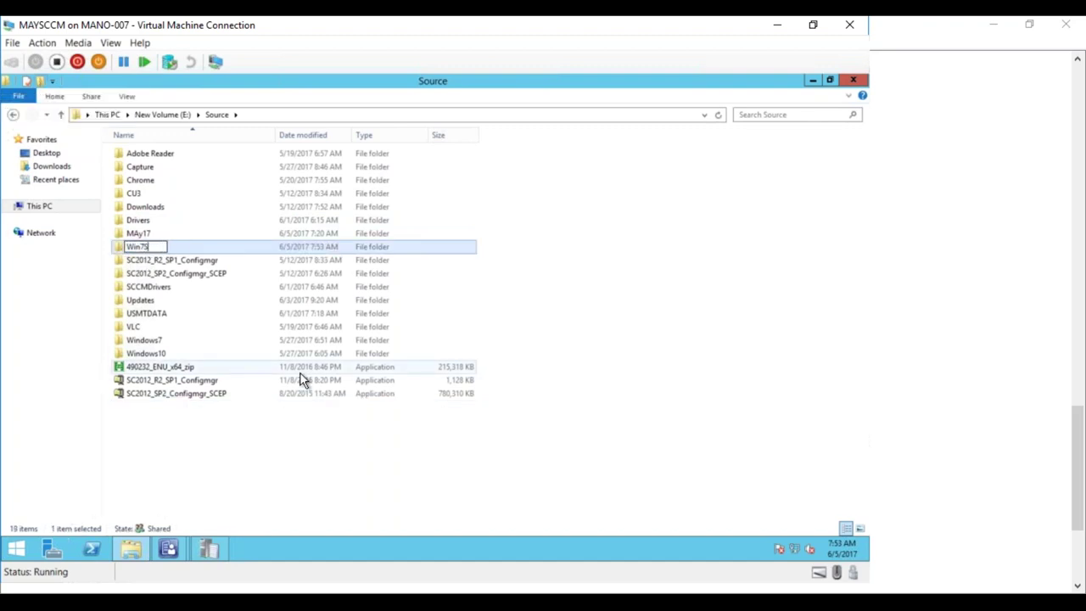
{"action": "key", "text": "Return"}
{"action": "left_click", "coordinate": [289, 433]}
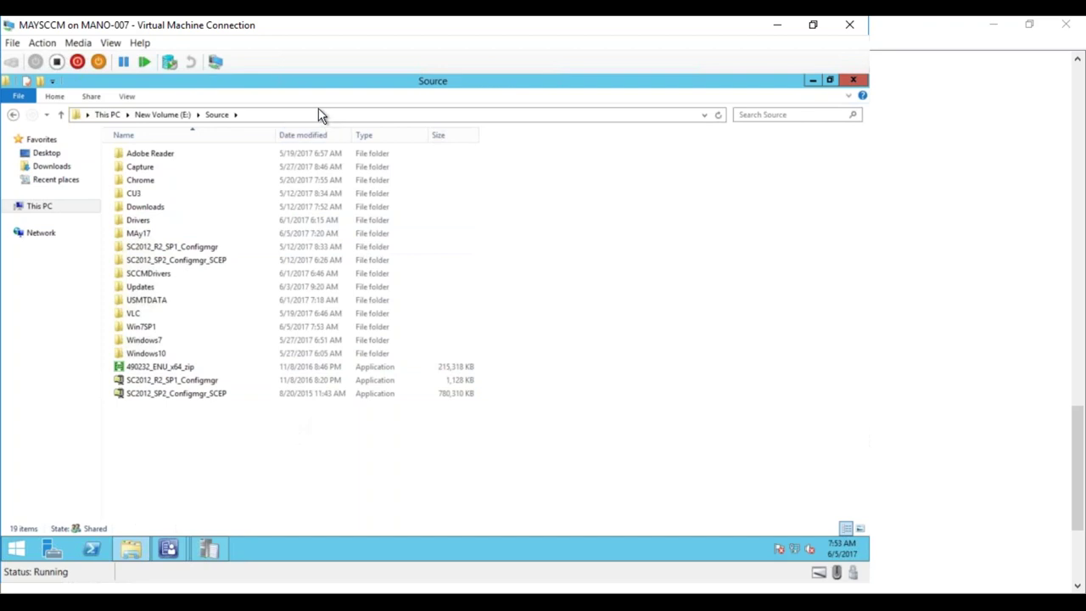
- Open the Win7SP1 folder, select its name in the address bar, and return to the deployment wizard
{"action": "double_click", "coordinate": [144, 328]}
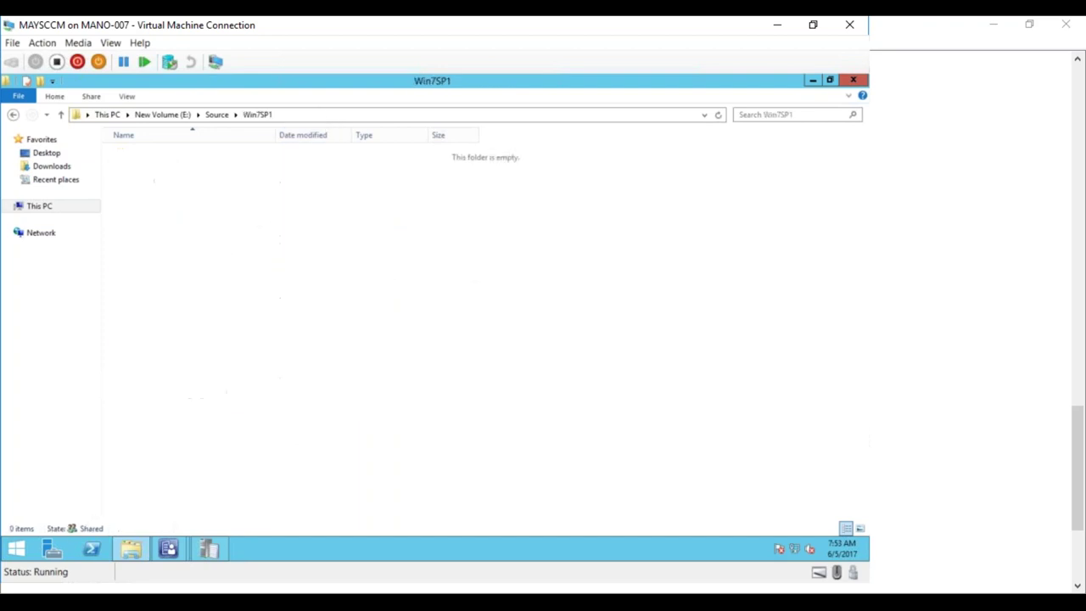
{"action": "left_click", "coordinate": [297, 119]}
{"action": "left_click_drag", "start_coordinate": [121, 114], "coordinate": [216, 108]}
{"action": "key", "text": "ctrl+c"}
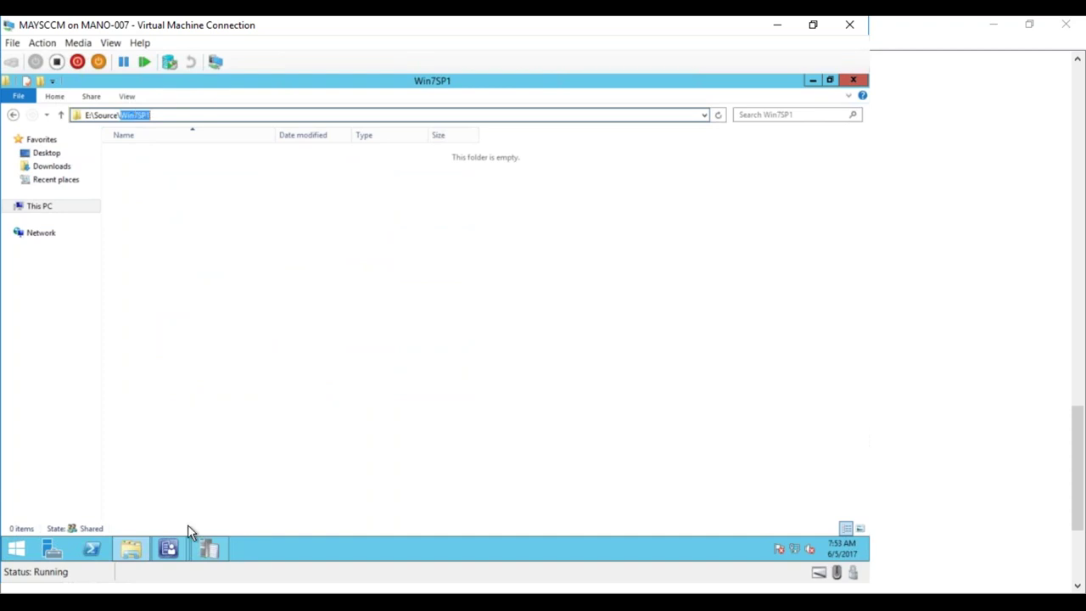
{"action": "left_click", "coordinate": [170, 552]}
{"action": "left_click", "coordinate": [240, 496]}
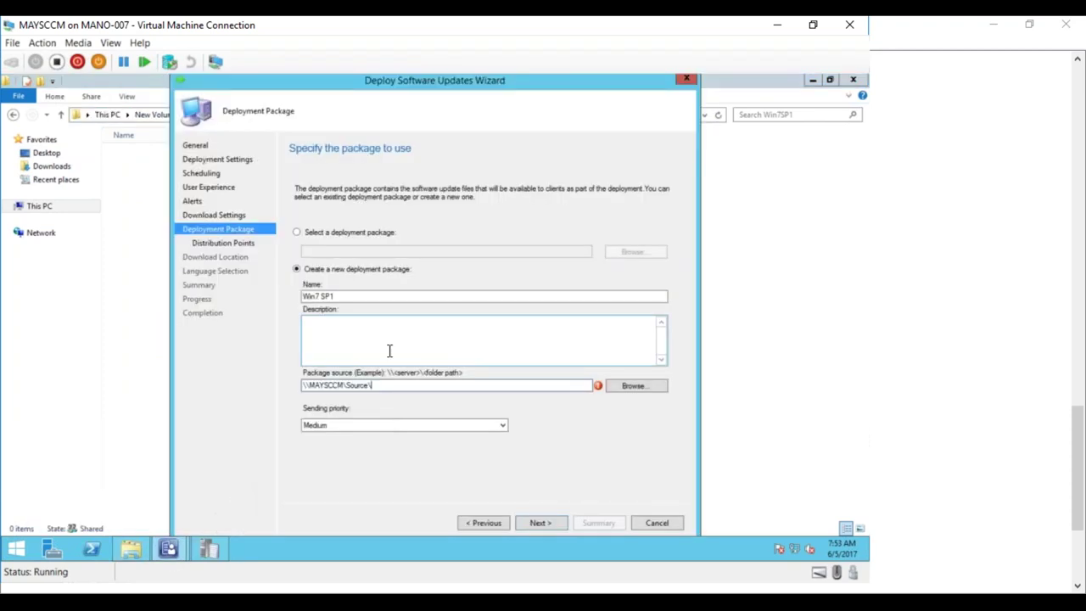
- Append Win7SP1 to the package source path and continue past the error message
{"action": "key", "text": "ctrl+v"}
{"action": "left_click", "coordinate": [540, 522]}
{"action": "left_click", "coordinate": [525, 355]}
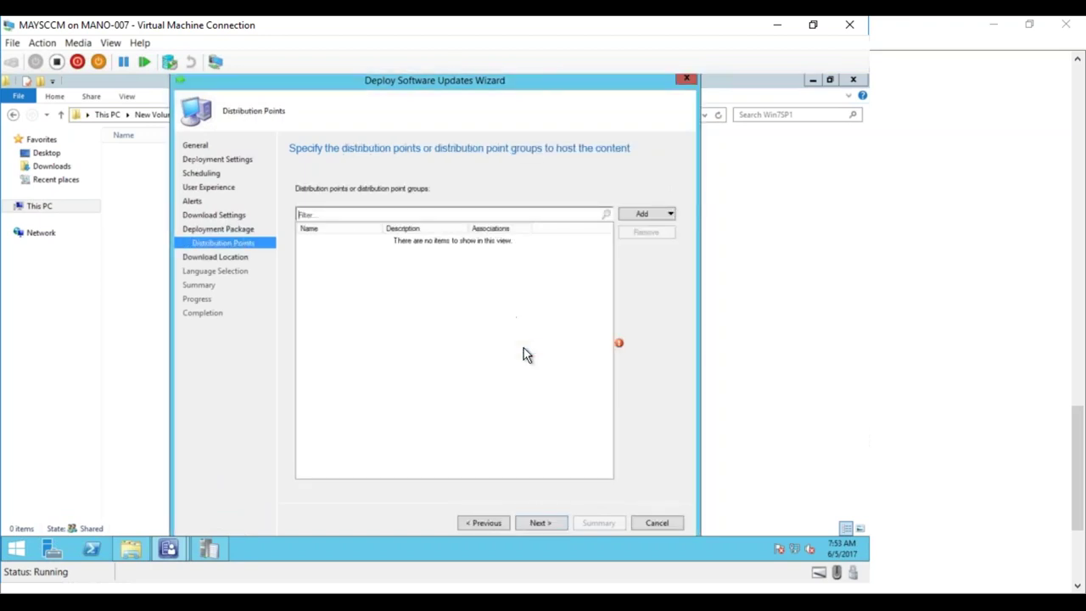
- Add MAYSCCM.MAYLAB.COM as the package's distribution point
{"action": "left_click", "coordinate": [646, 213]}
{"action": "left_click", "coordinate": [647, 230]}
{"action": "left_click", "coordinate": [294, 287]}
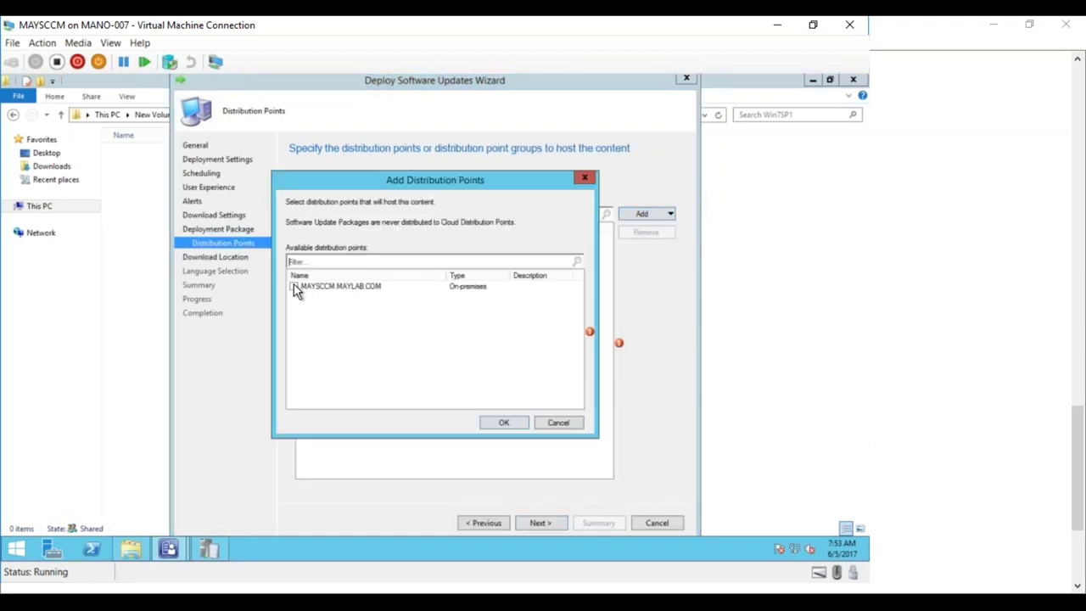
{"action": "left_click", "coordinate": [490, 418]}
- Keep Internet download and English language, continuing to the summary
{"action": "left_click", "coordinate": [556, 527]}
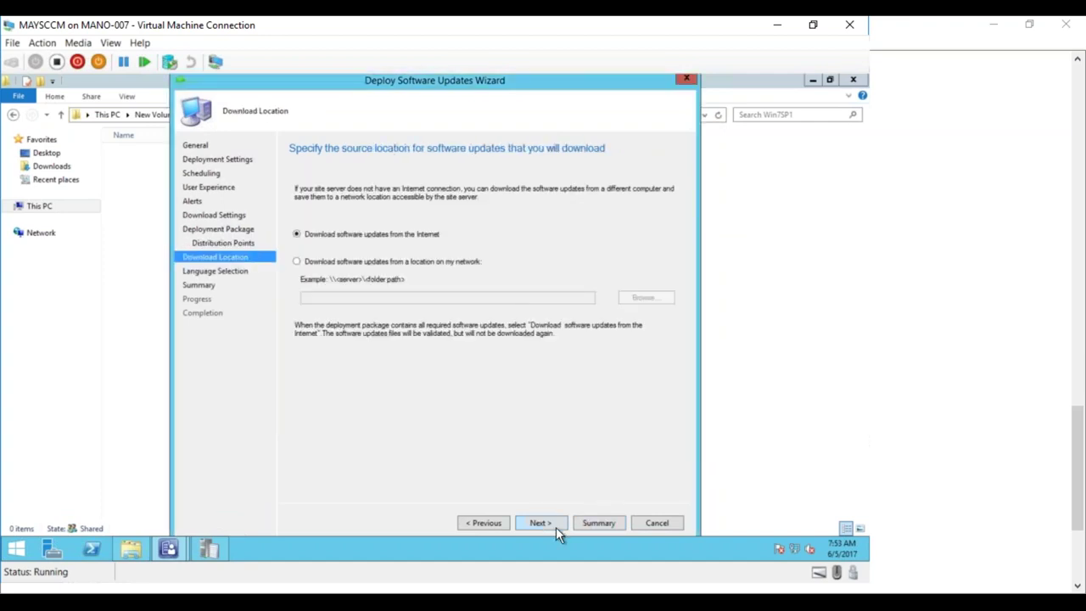
{"action": "left_click", "coordinate": [556, 527]}
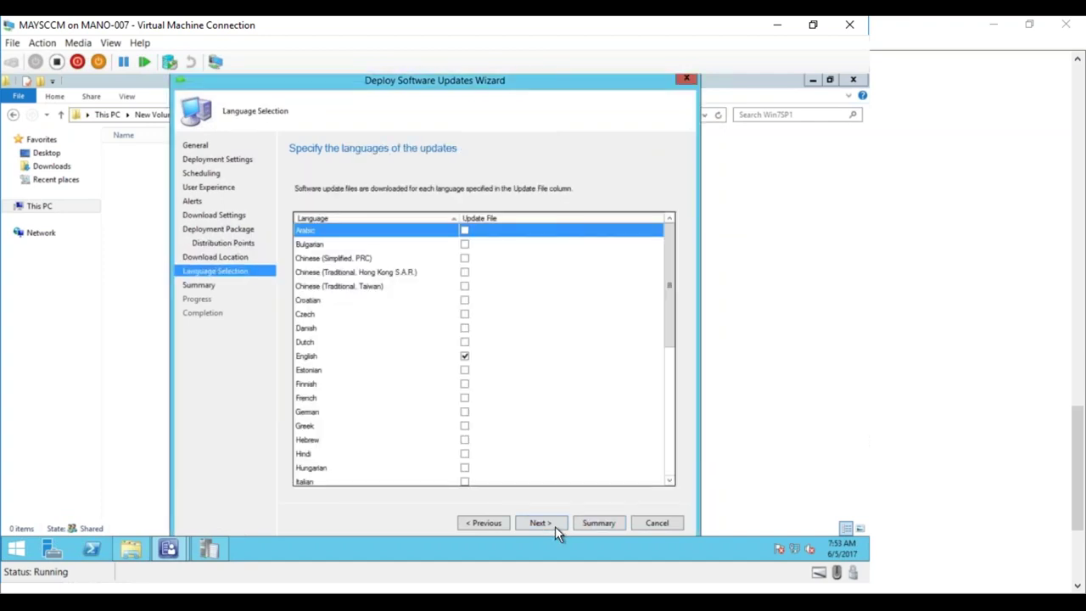
{"action": "left_click_drag", "start_coordinate": [665, 315], "coordinate": [669, 468]}
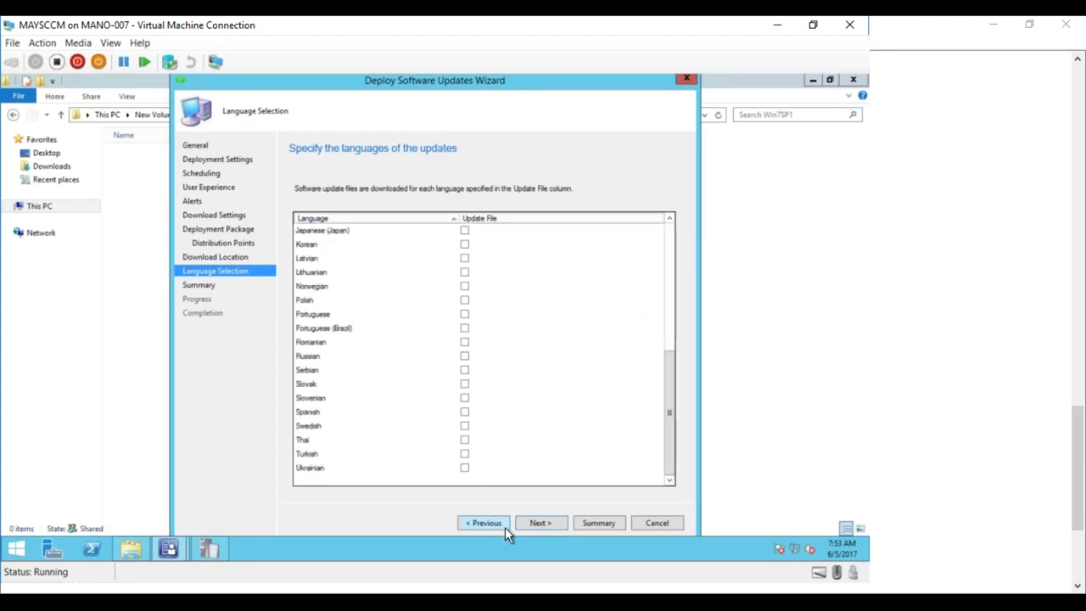
{"action": "left_click", "coordinate": [523, 523]}
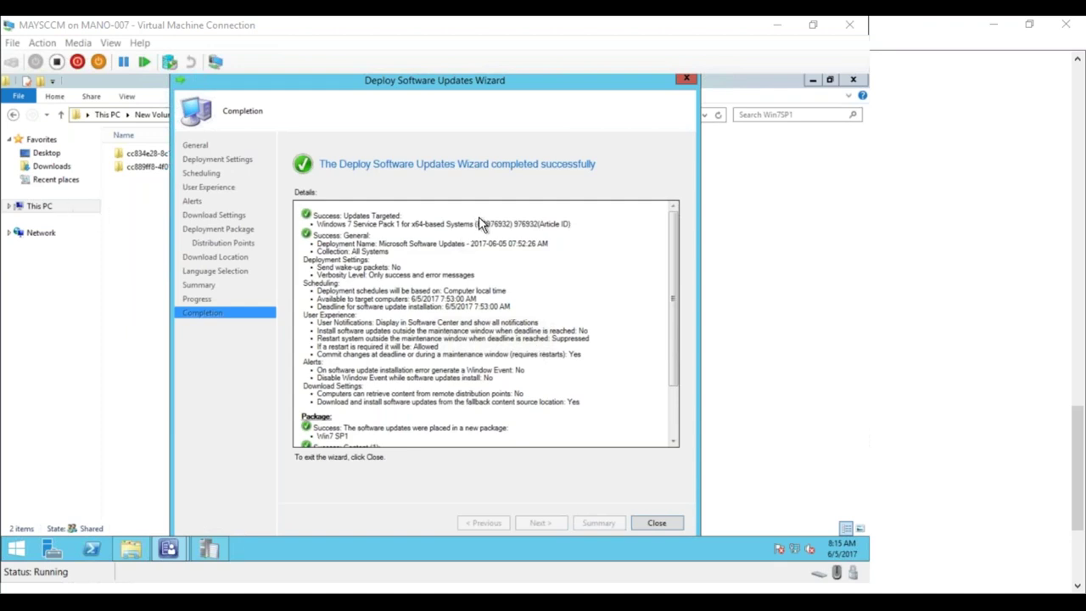
- Close the completed wizard and select the Win7 SP1 update group in the console
{"action": "left_click", "coordinate": [660, 523]}
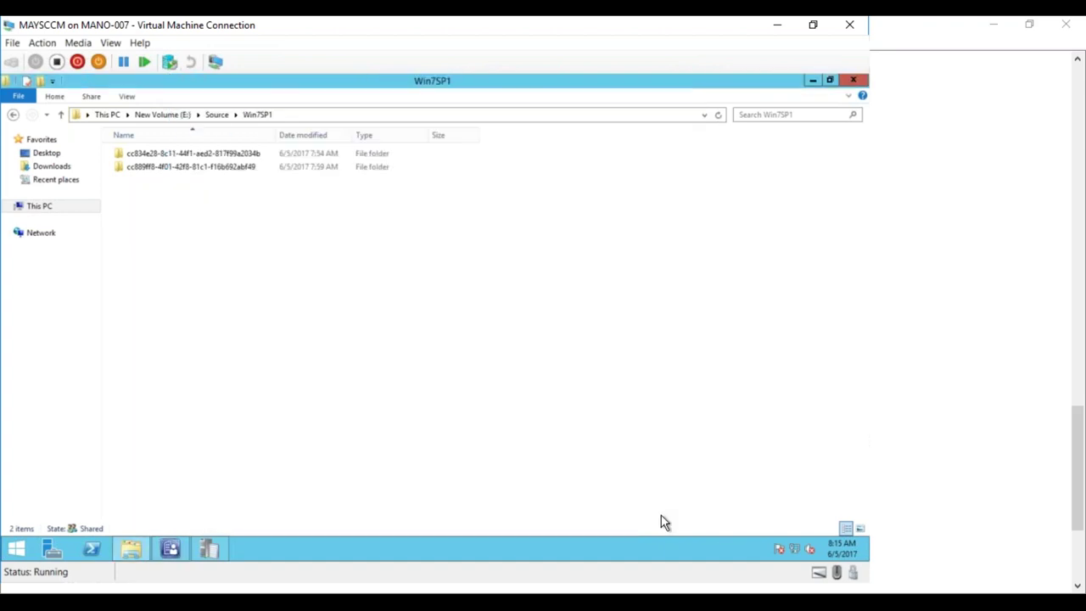
{"action": "left_click", "coordinate": [172, 549]}
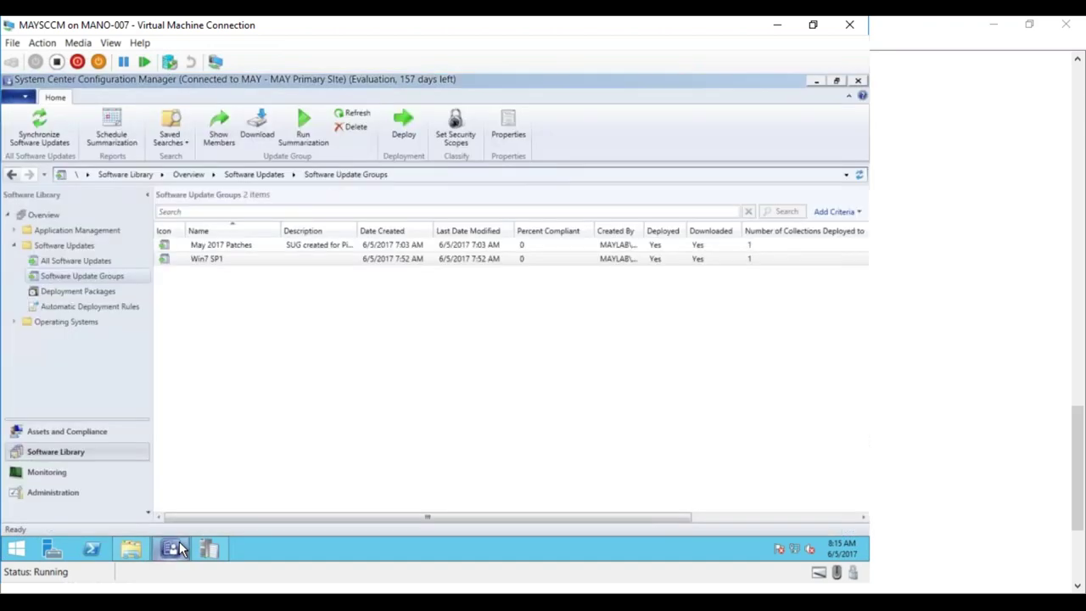
{"action": "left_click", "coordinate": [526, 261]}
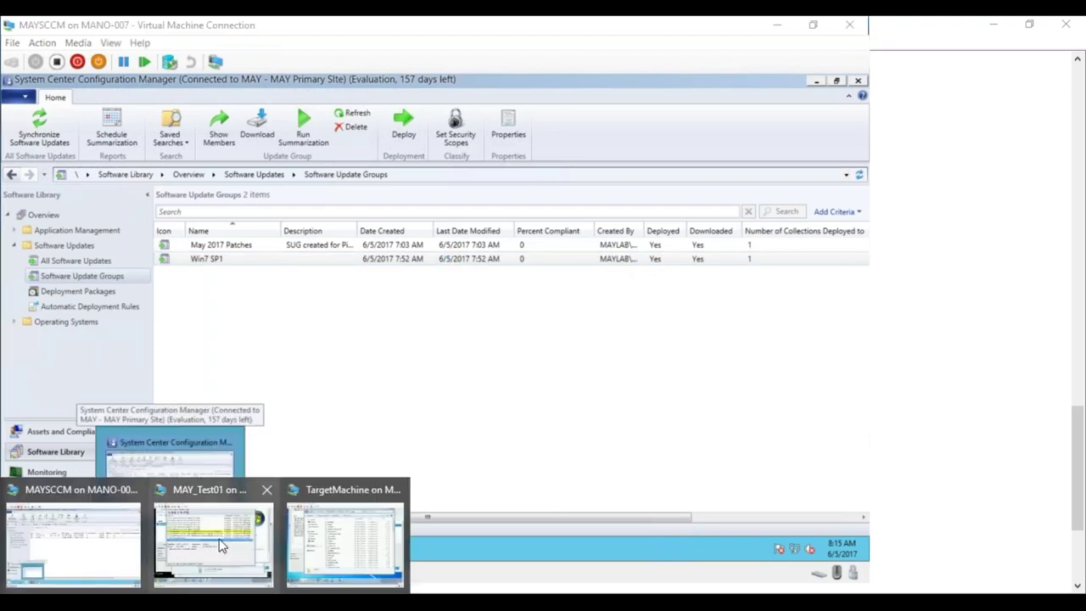
- On the MAY_Test01 VM, check the software available in Software Center, then close it
{"action": "left_click", "coordinate": [219, 546]}
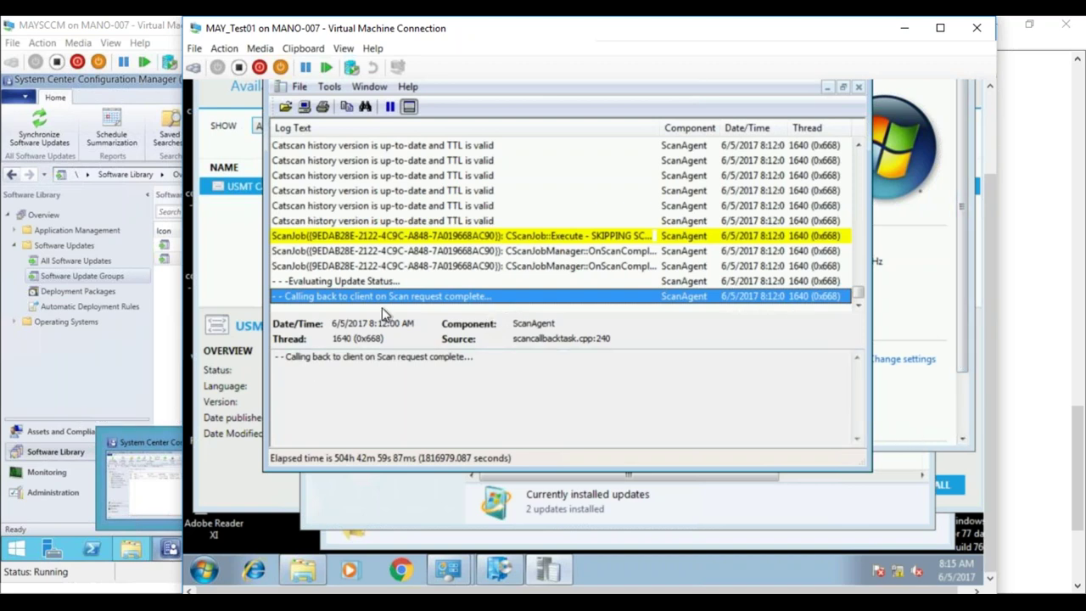
{"action": "left_click", "coordinate": [255, 270]}
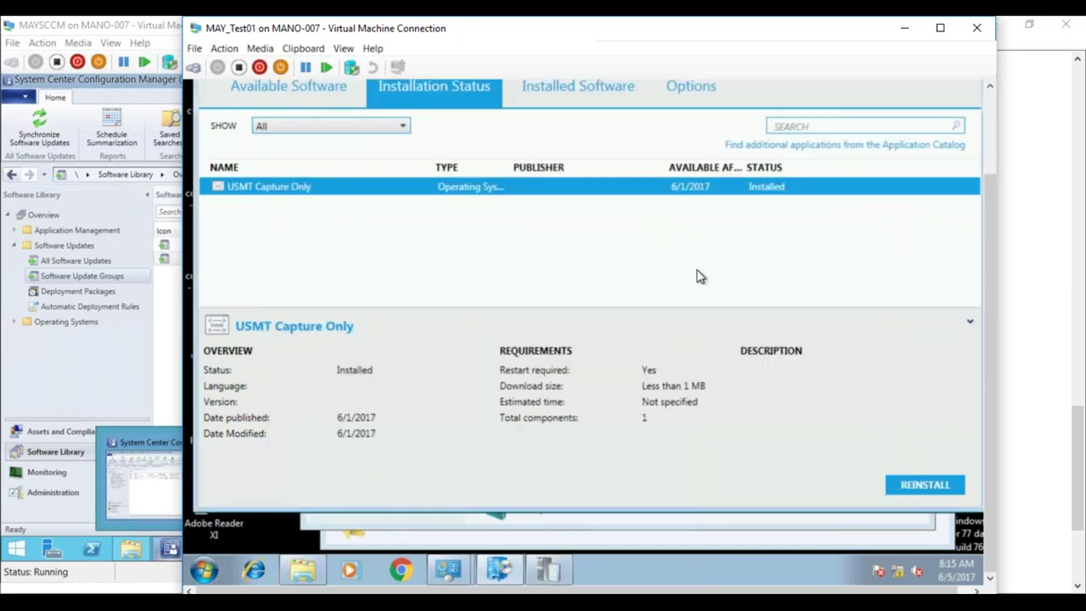
{"action": "left_click_drag", "start_coordinate": [987, 209], "coordinate": [984, 140]}
{"action": "left_click", "coordinate": [318, 161]}
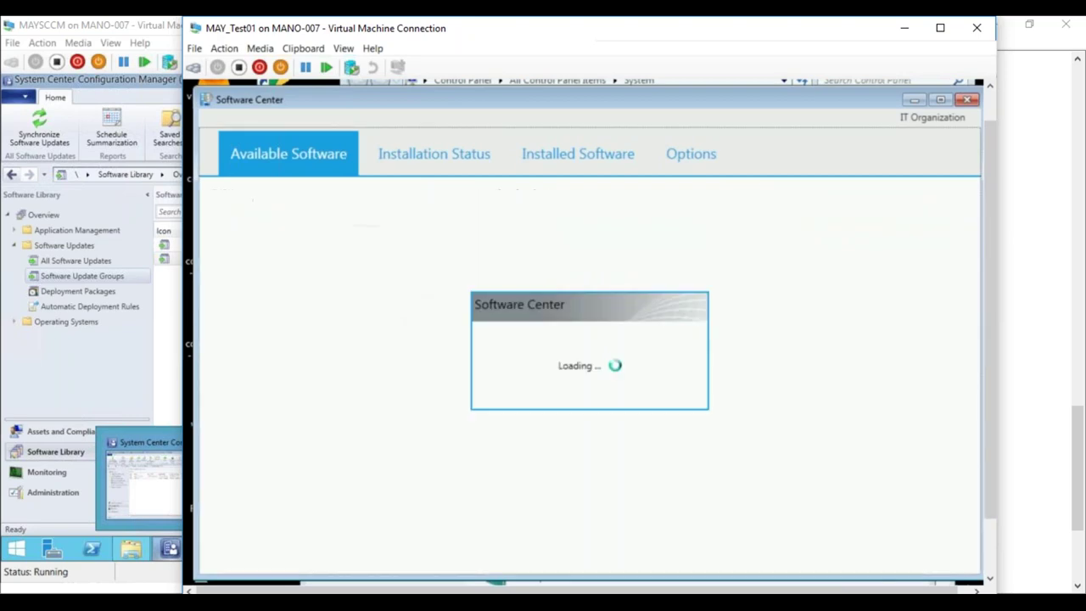
{"action": "left_click", "coordinate": [966, 100]}
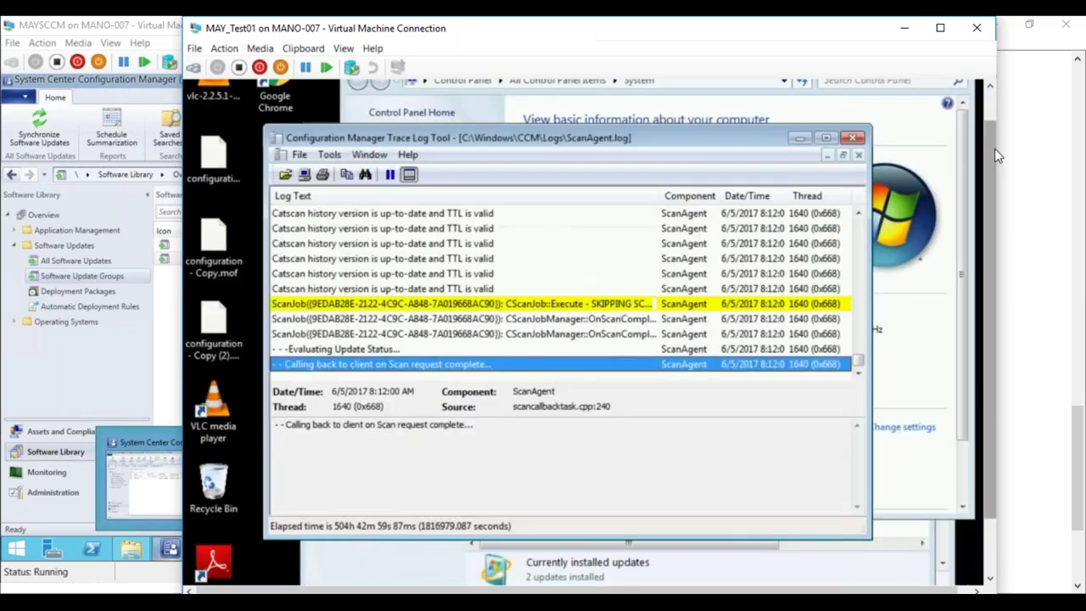
- Close the trace log viewer and System Information, refresh the installed updates list, then close it
{"action": "left_click", "coordinate": [852, 137]}
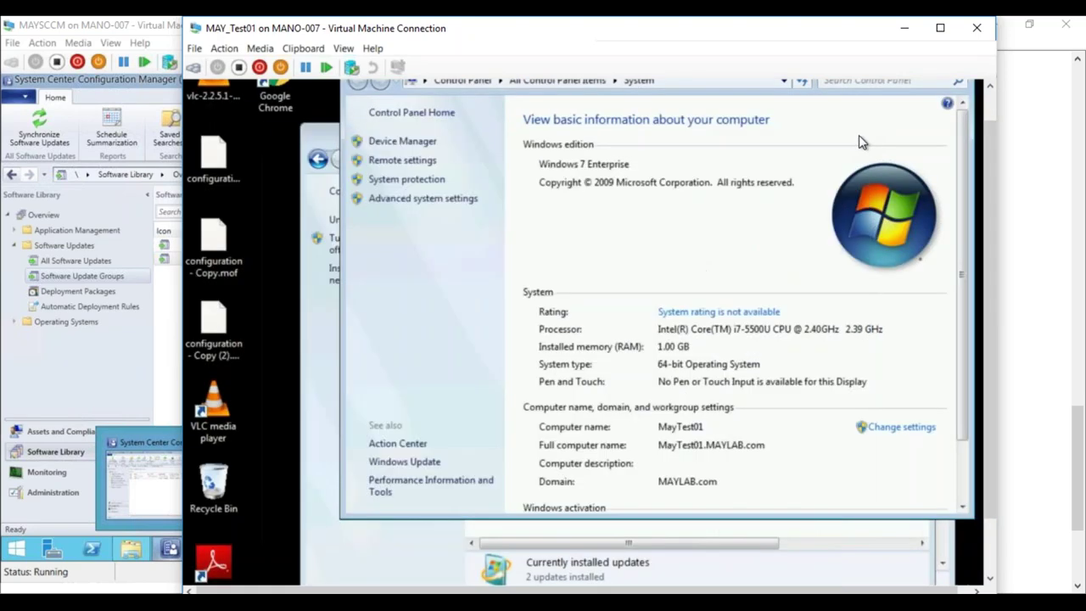
{"action": "left_click_drag", "start_coordinate": [986, 143], "coordinate": [984, 108]}
{"action": "left_click", "coordinate": [954, 94]}
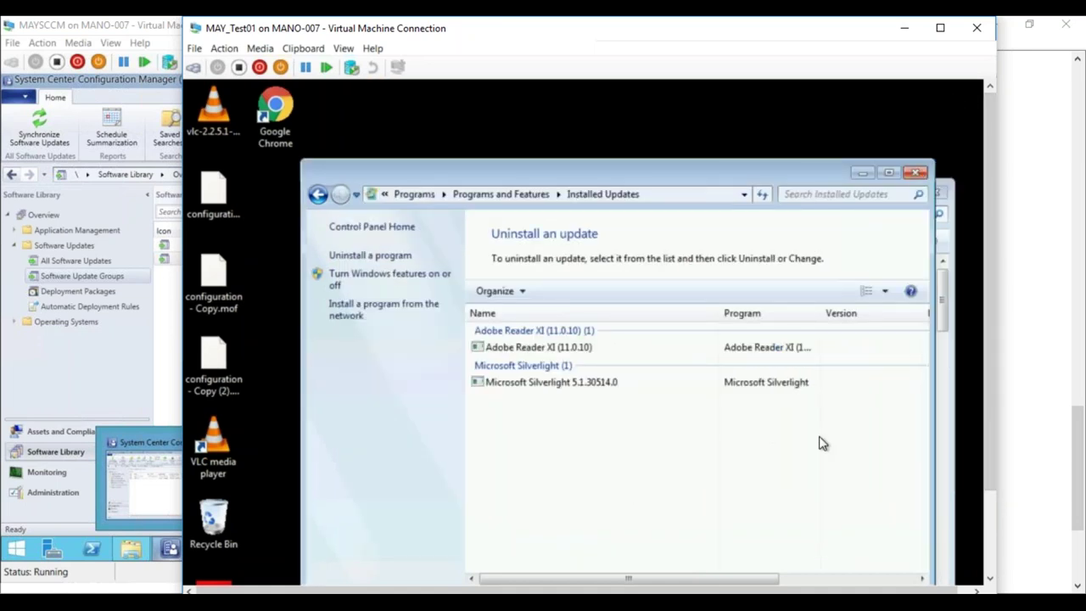
{"action": "key", "text": "F5"}
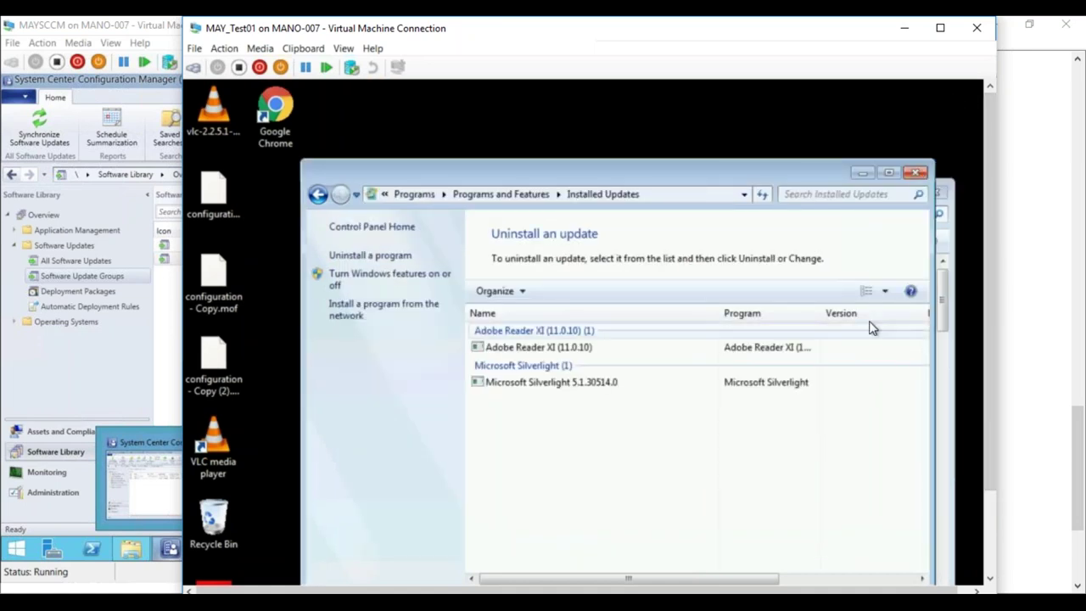
{"action": "left_click", "coordinate": [913, 174]}
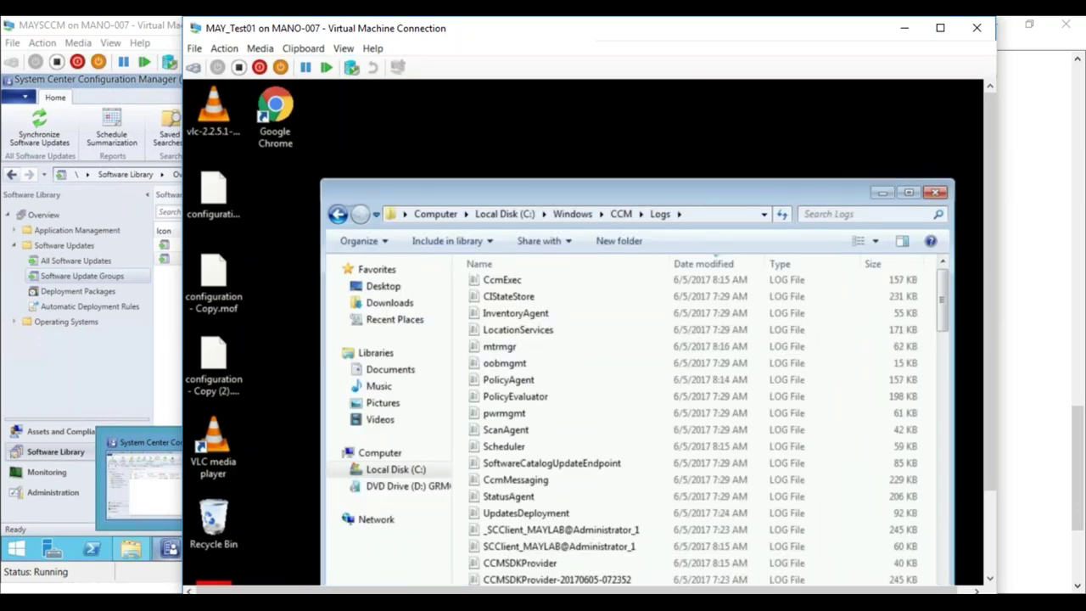
{"action": "left_click_drag", "start_coordinate": [990, 195], "coordinate": [981, 337]}
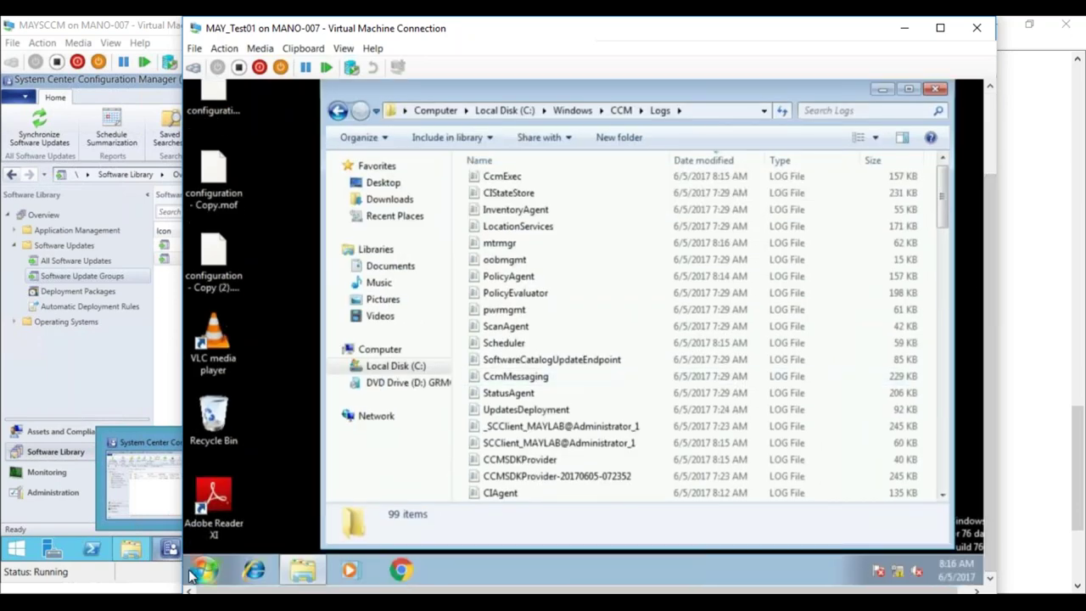
{"action": "left_click", "coordinate": [204, 569]}
- From Control Panel's Configuration Manager Actions, run the Software Updates Deployment Evaluation Cycle
{"action": "left_click", "coordinate": [450, 393]}
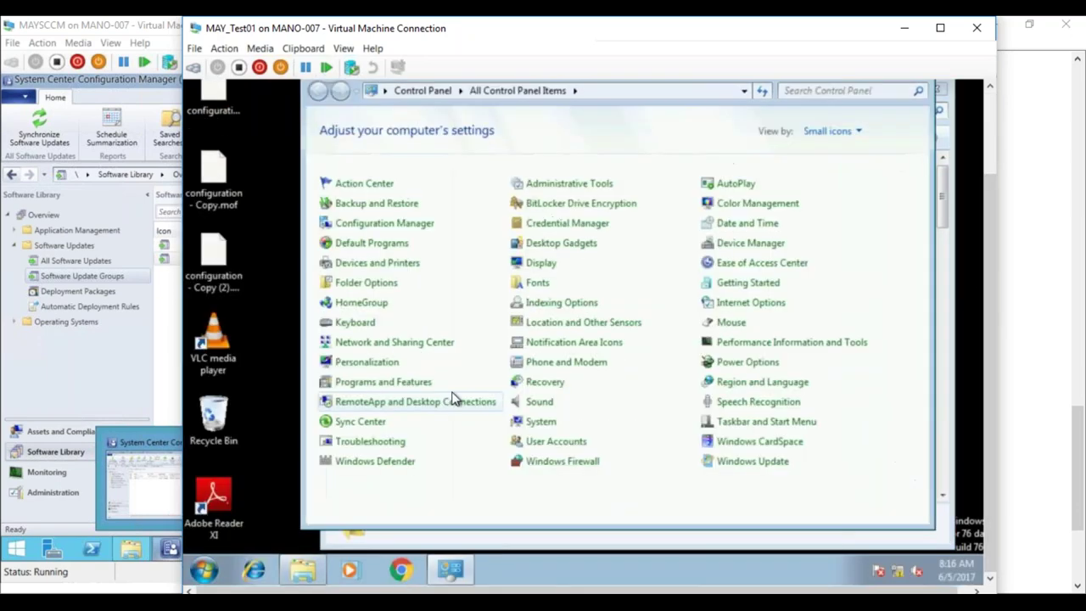
{"action": "left_click", "coordinate": [406, 222]}
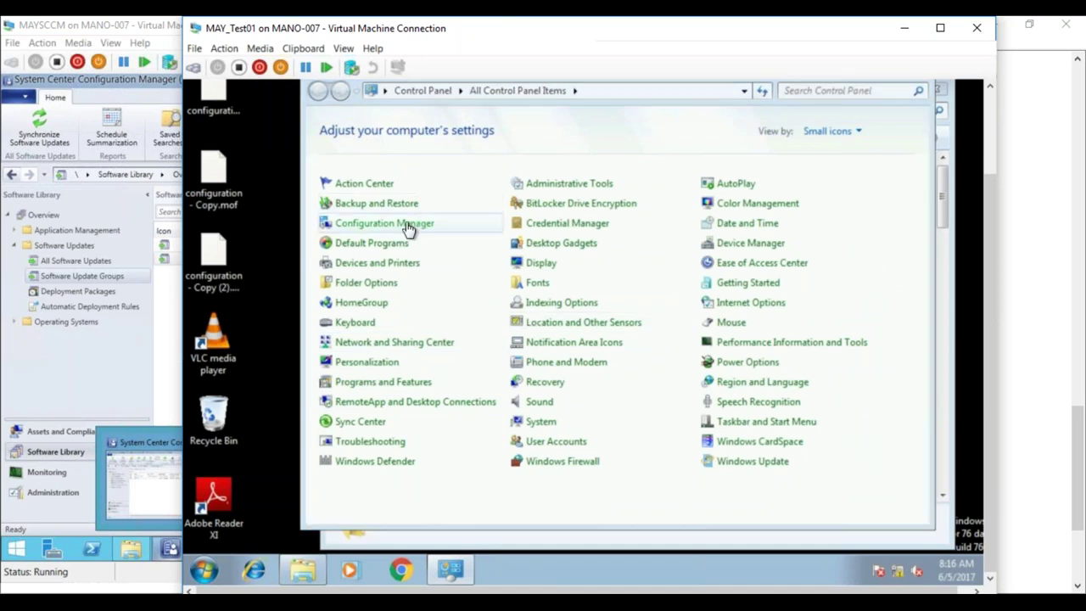
{"action": "left_click", "coordinate": [514, 129]}
{"action": "left_click", "coordinate": [478, 311]}
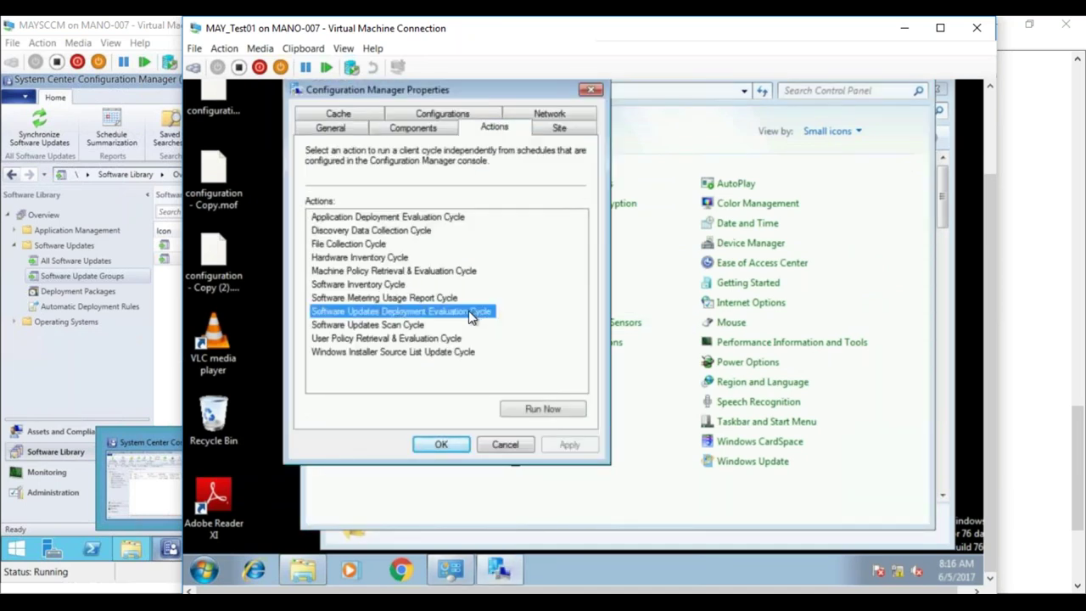
{"action": "left_click", "coordinate": [547, 409]}
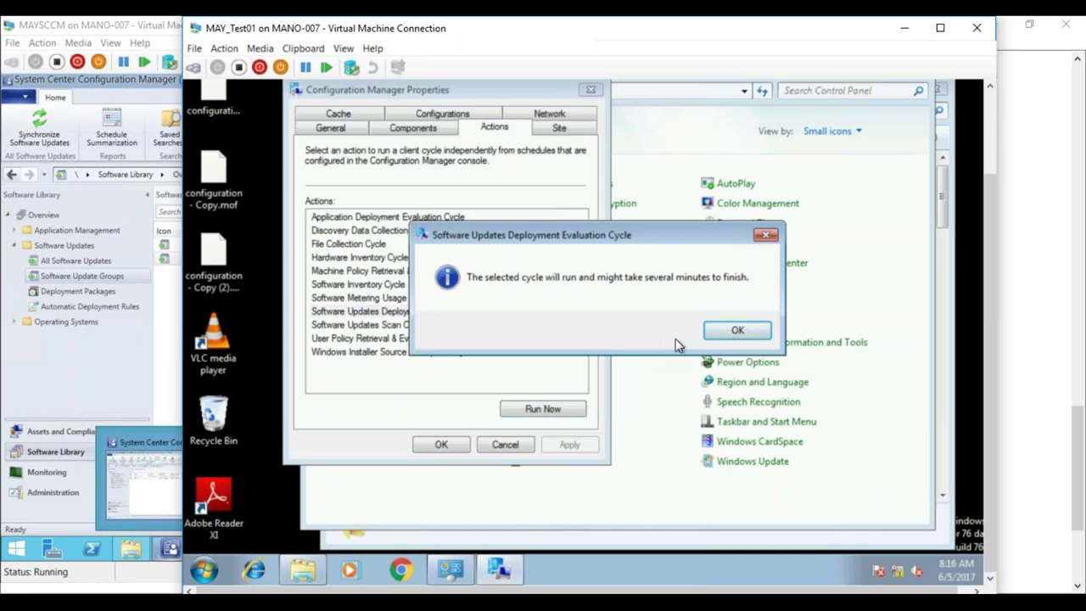
{"action": "left_click", "coordinate": [722, 332]}
- Run the Machine Policy Retrieval & Evaluation Cycle and acknowledge it
{"action": "left_click", "coordinate": [411, 271]}
{"action": "left_click", "coordinate": [519, 408]}
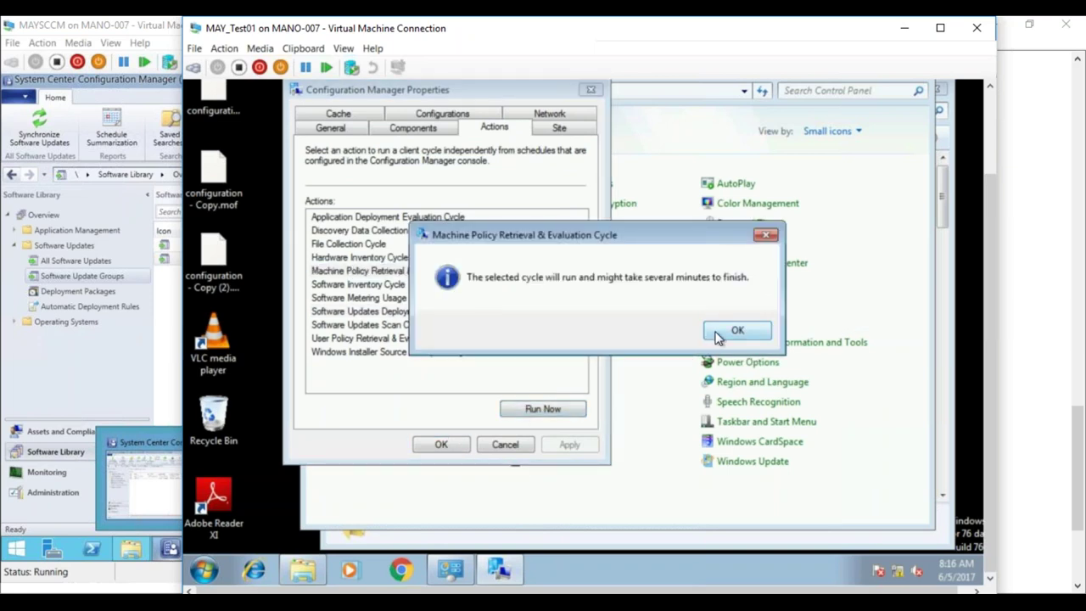
{"action": "left_click", "coordinate": [717, 337]}
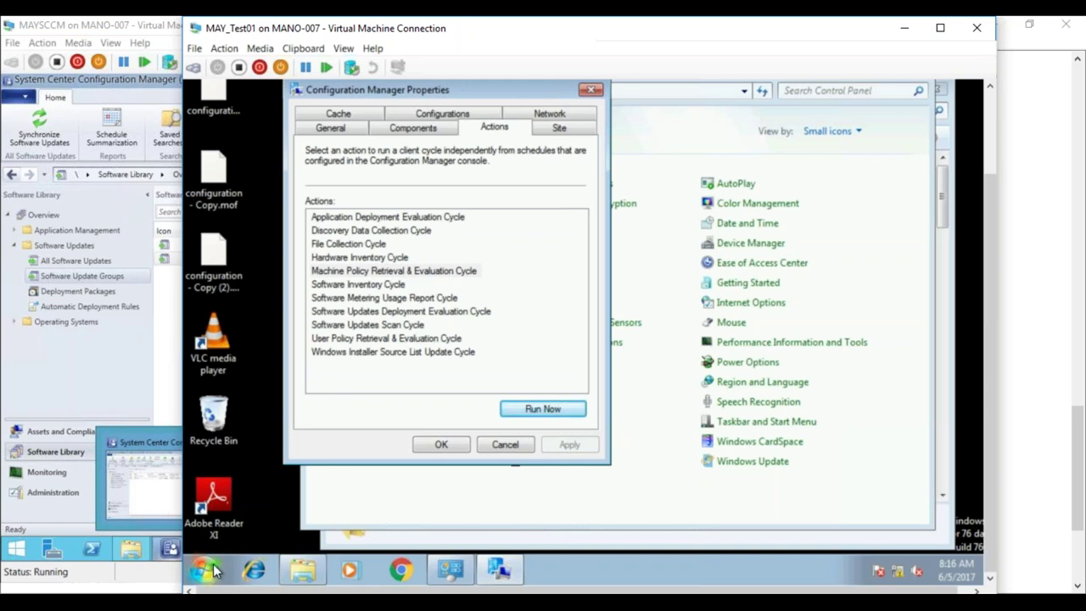
{"action": "left_click", "coordinate": [210, 573]}
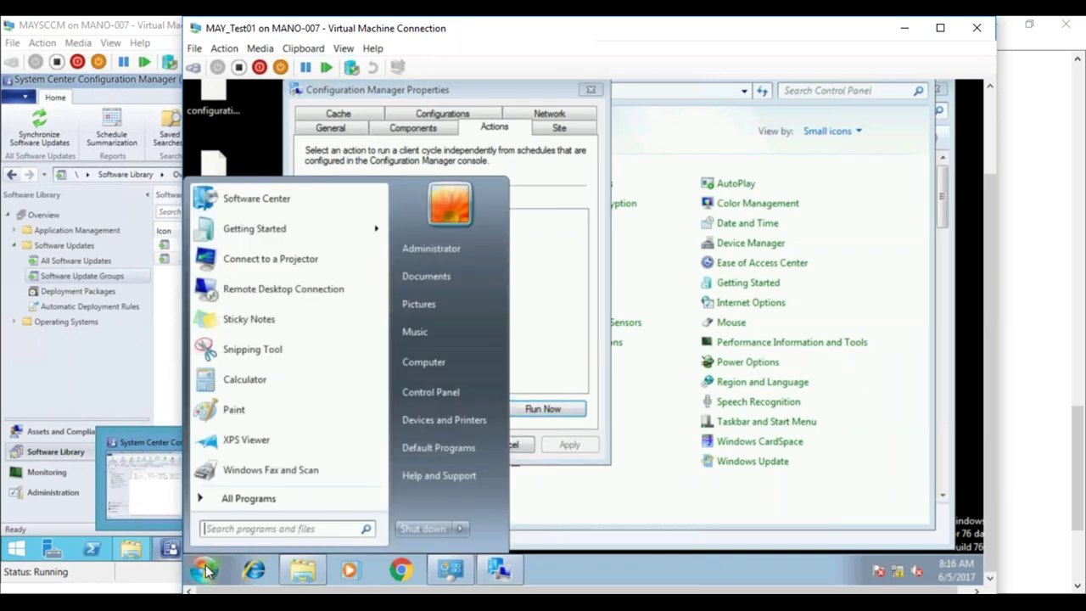
- Reopen the client properties, then sort the CCM Logs folder newest first by Date modified
{"action": "left_click", "coordinate": [429, 395]}
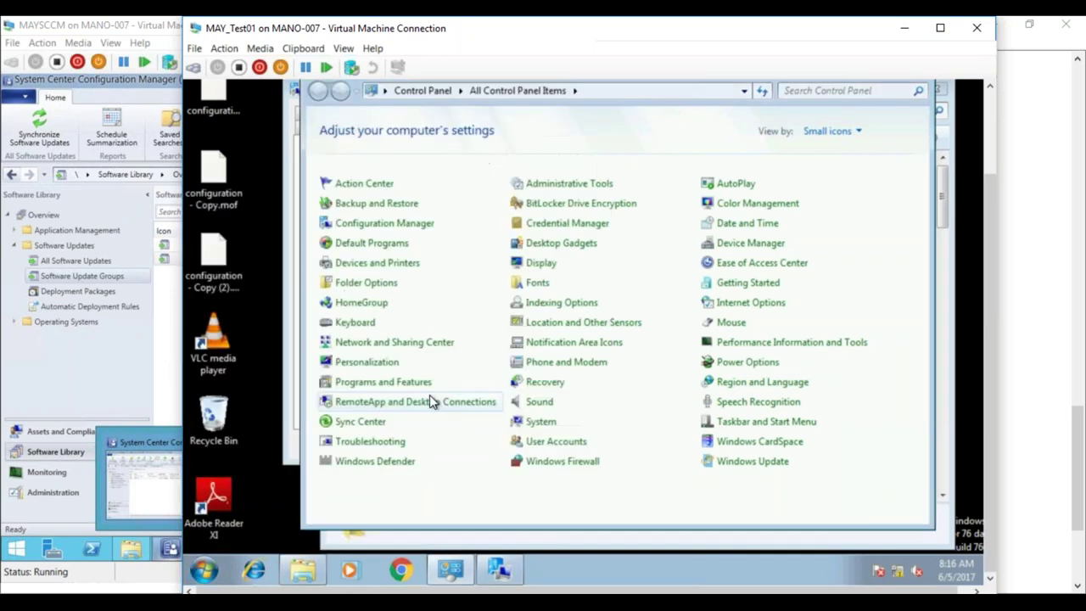
{"action": "left_click", "coordinate": [419, 225]}
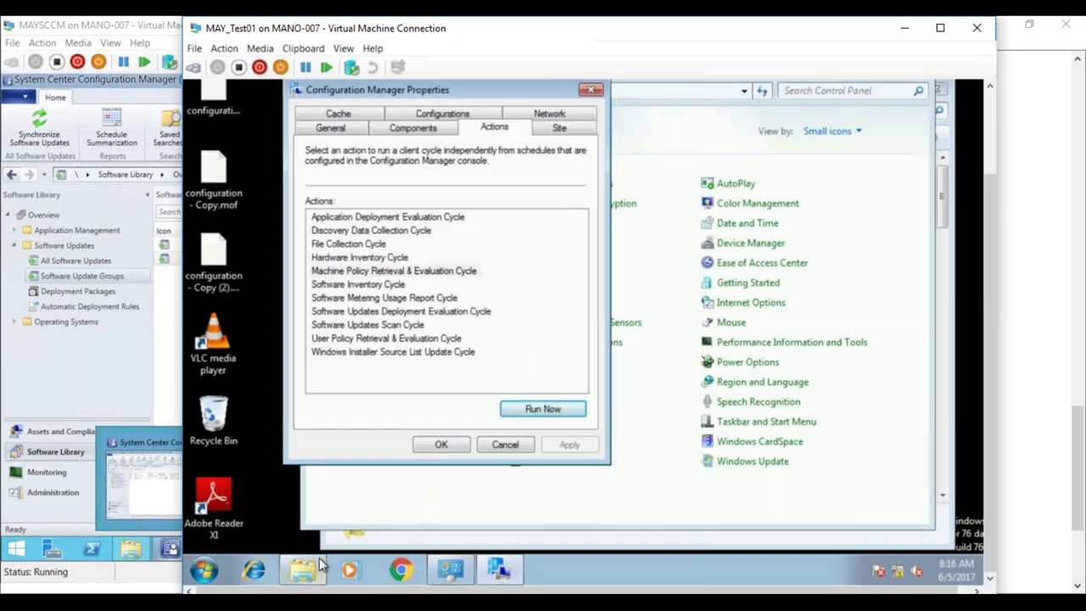
{"action": "left_click", "coordinate": [306, 571]}
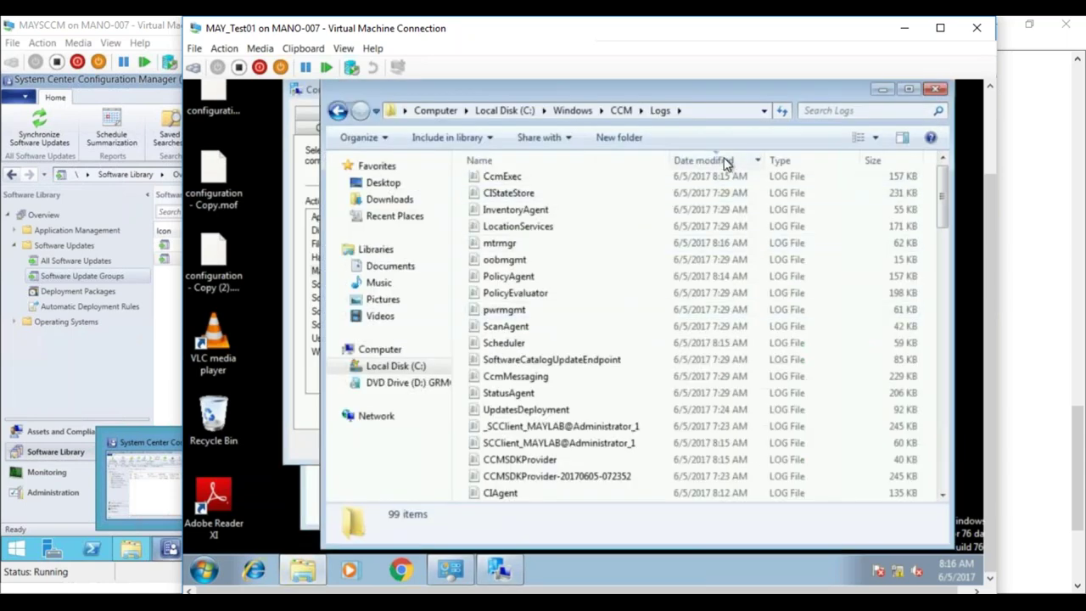
{"action": "left_click", "coordinate": [722, 161]}
{"action": "left_click", "coordinate": [722, 160]}
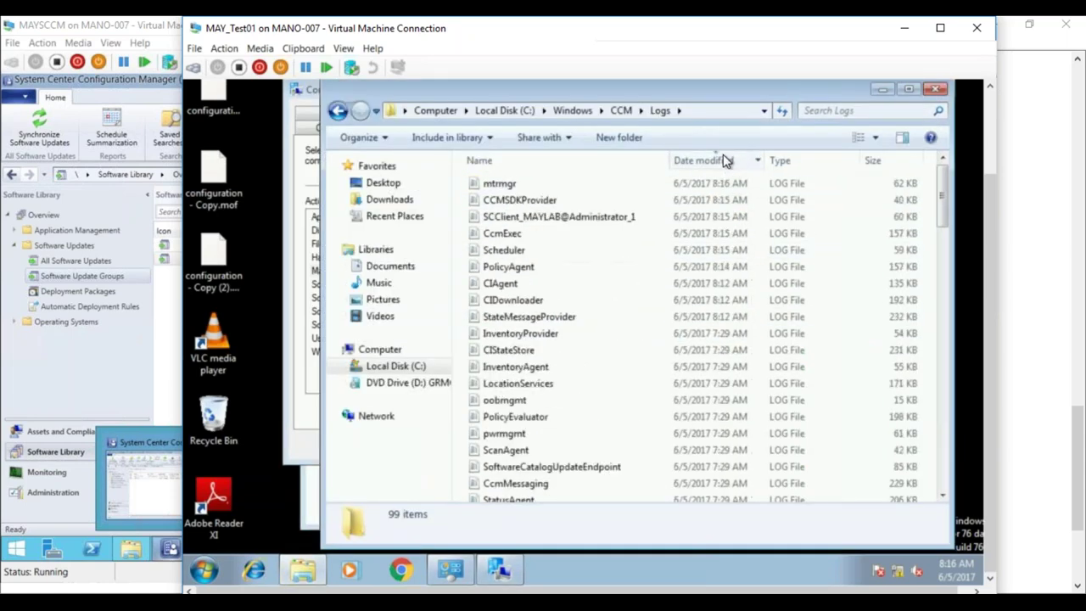
- Open ScanAgent.log in CMTrace and review its scan complete, locations and classification entries
{"action": "left_click", "coordinate": [502, 268]}
{"action": "type", "text": "sc"}
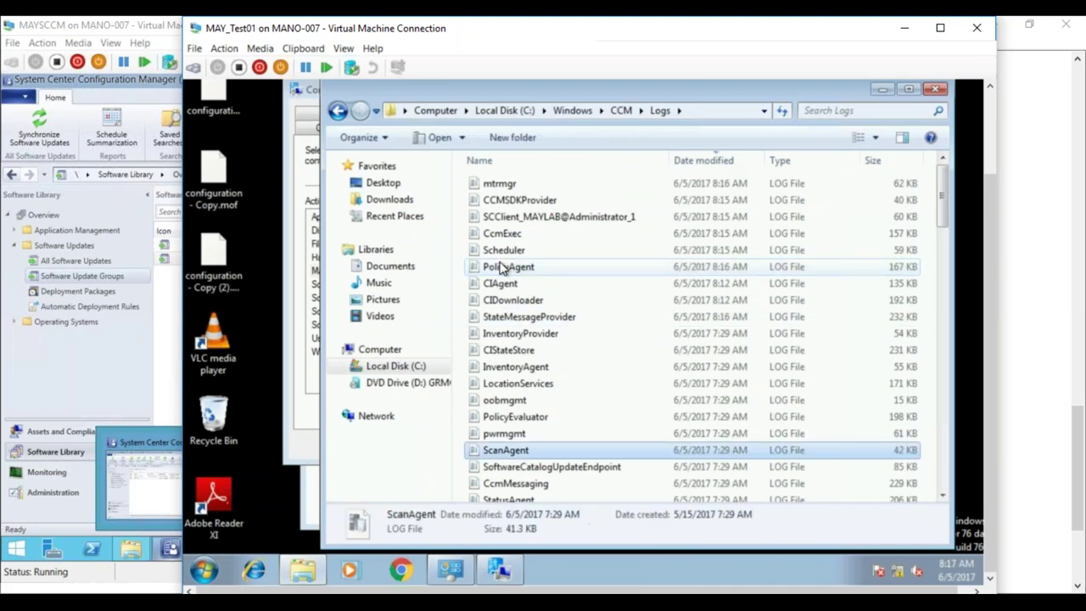
{"action": "double_click", "coordinate": [524, 456]}
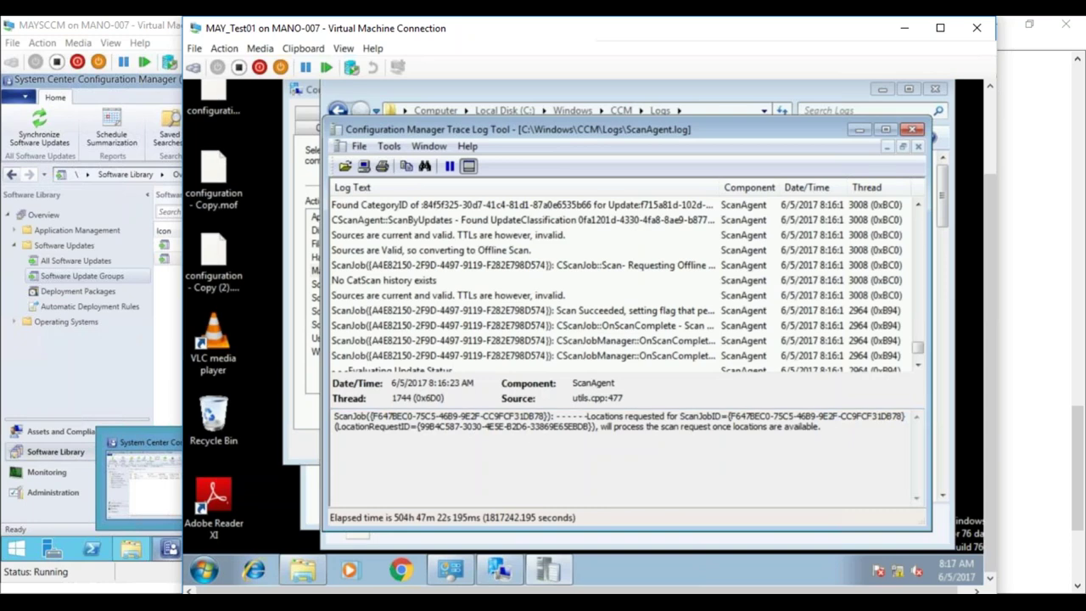
{"action": "left_click", "coordinate": [524, 340]}
{"action": "scroll", "coordinate": [918, 364], "scroll_direction": "down", "scroll_amount": 8}
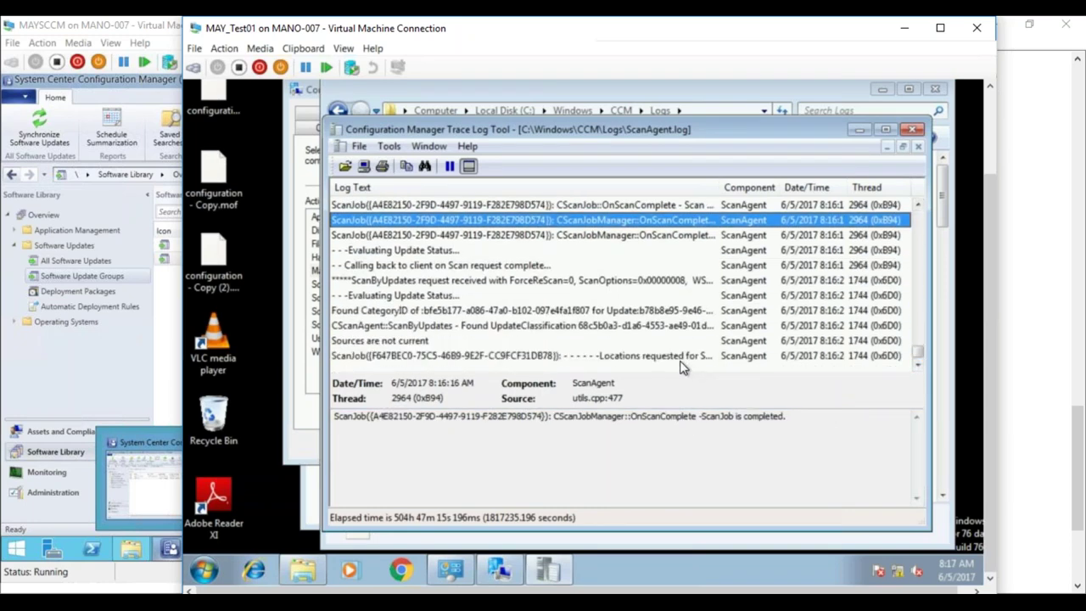
{"action": "left_click", "coordinate": [674, 357]}
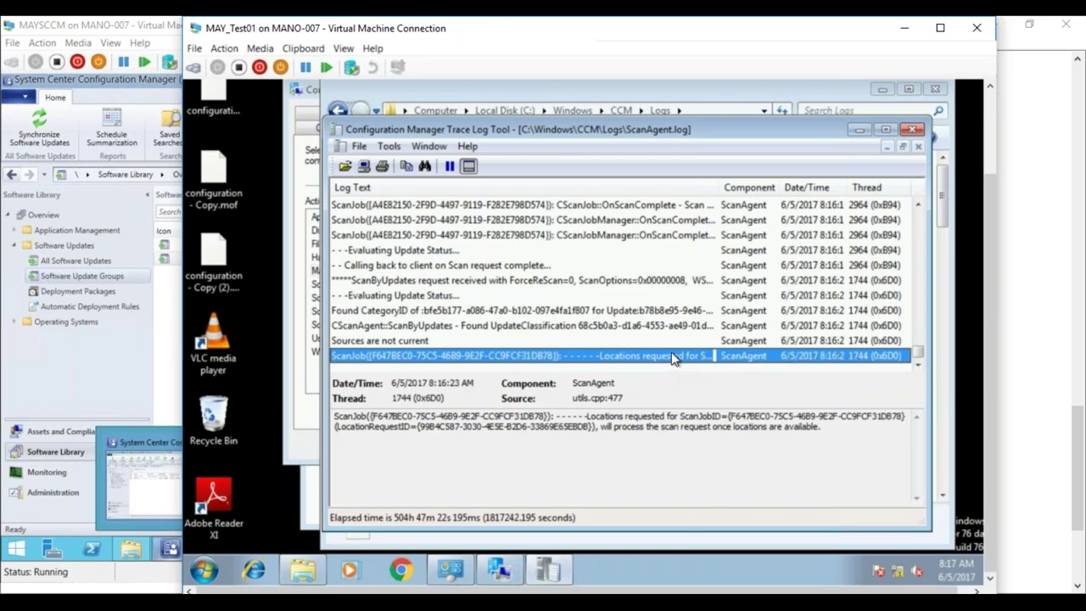
{"action": "left_click", "coordinate": [651, 326]}
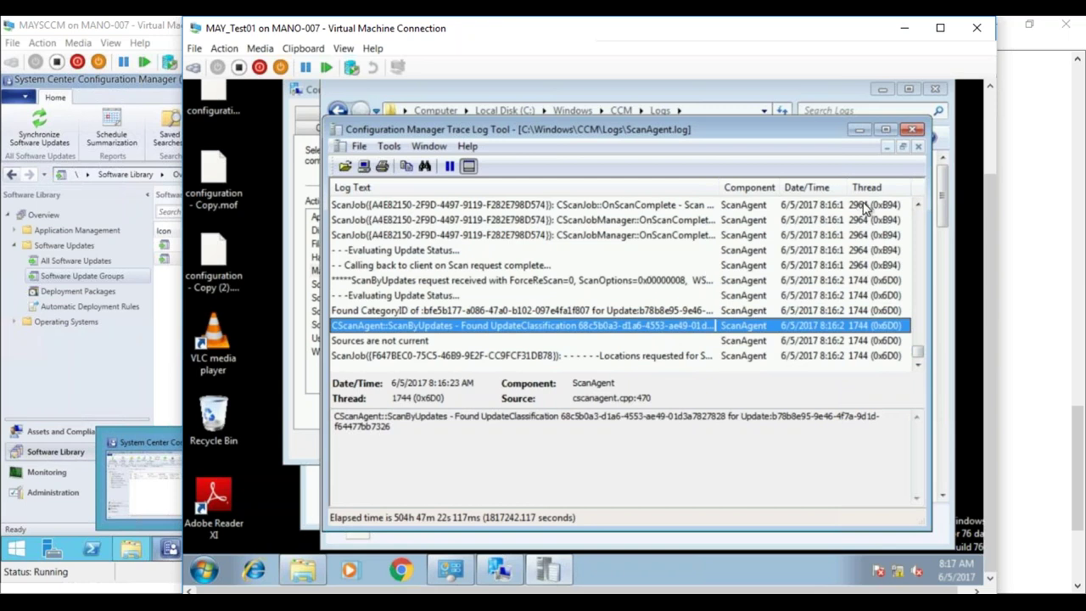
{"action": "left_click", "coordinate": [692, 358]}
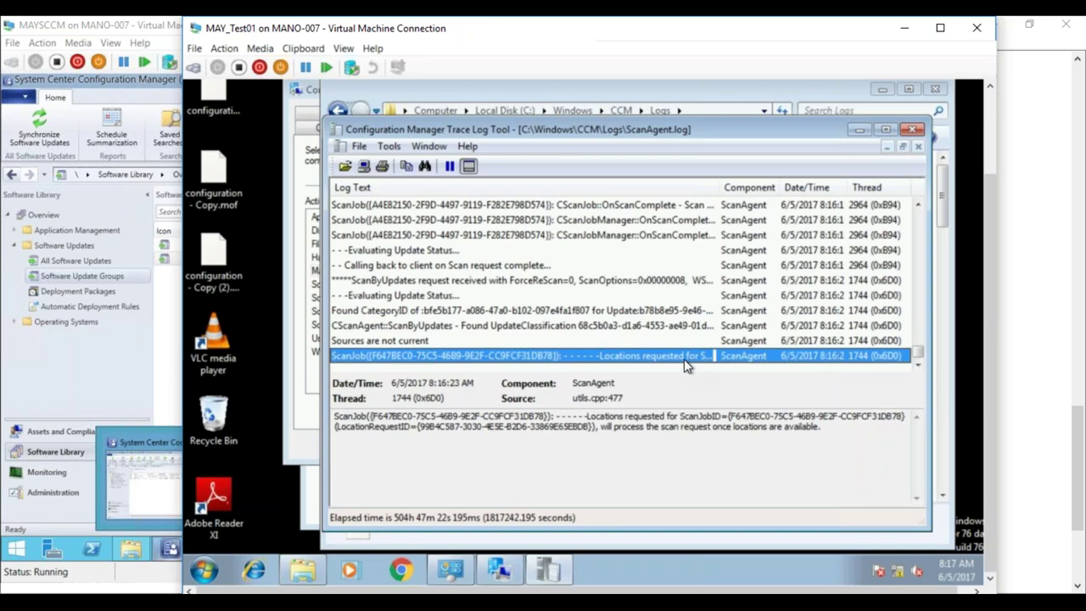
- Open WUAHandler.log and confirm its latest entry reports a successfully completed scan
{"action": "left_click", "coordinate": [306, 575]}
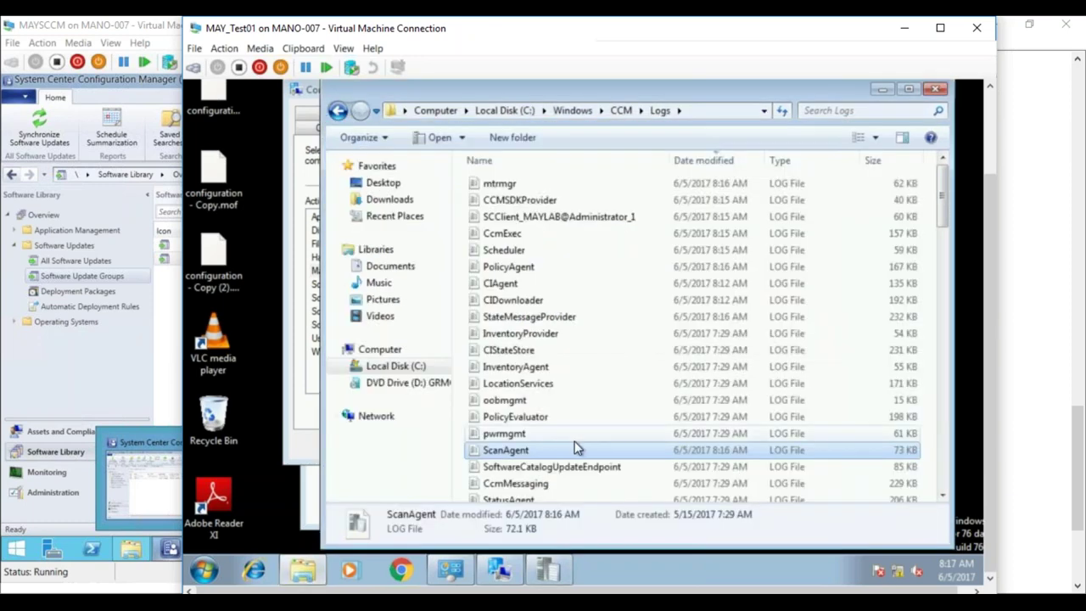
{"action": "key", "text": "w"}
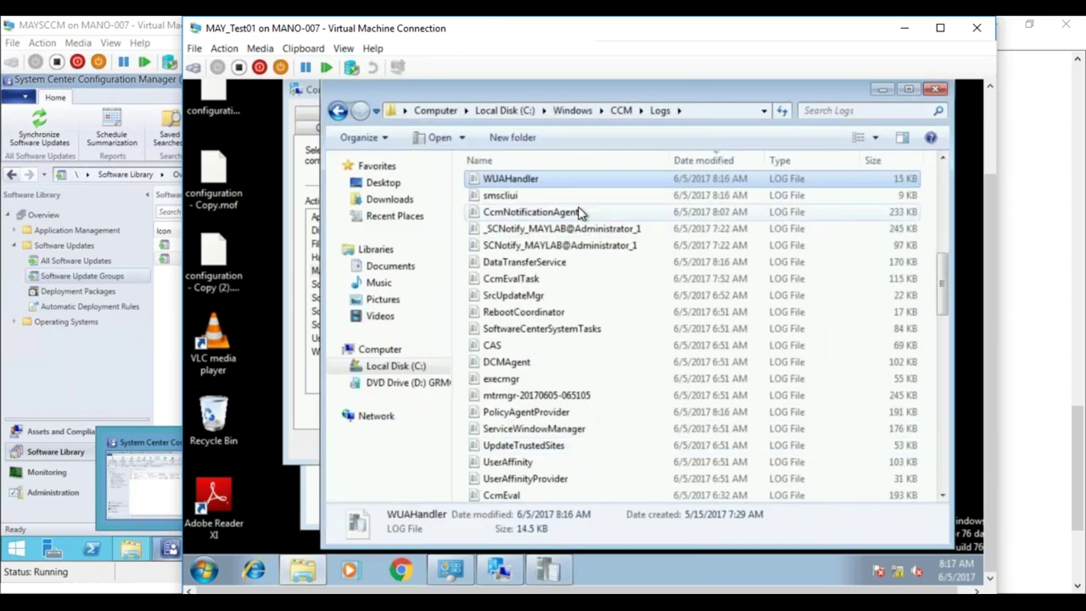
{"action": "double_click", "coordinate": [547, 180]}
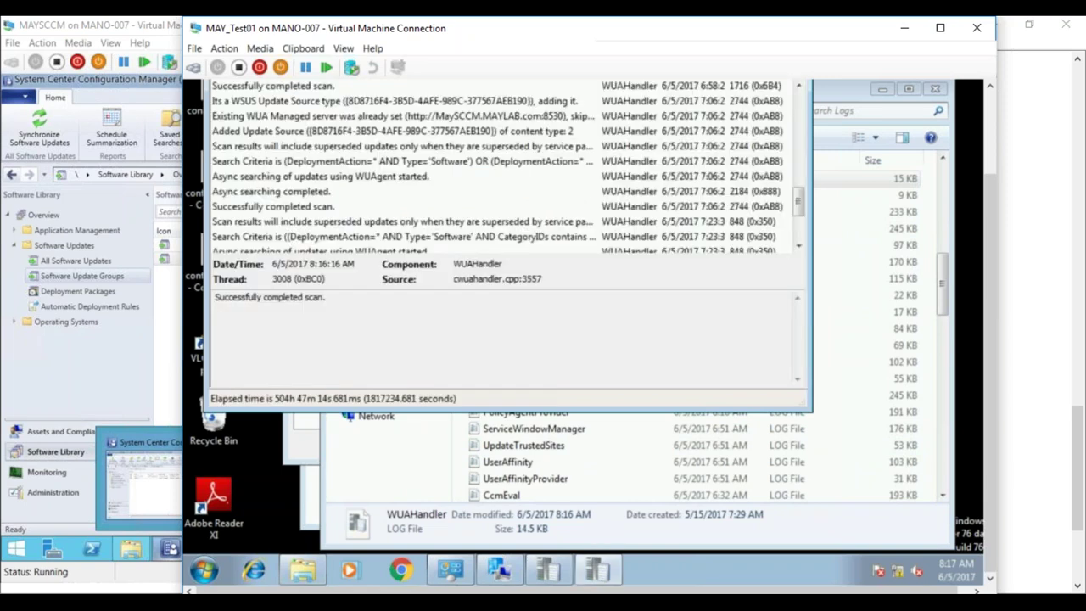
{"action": "left_click", "coordinate": [547, 191]}
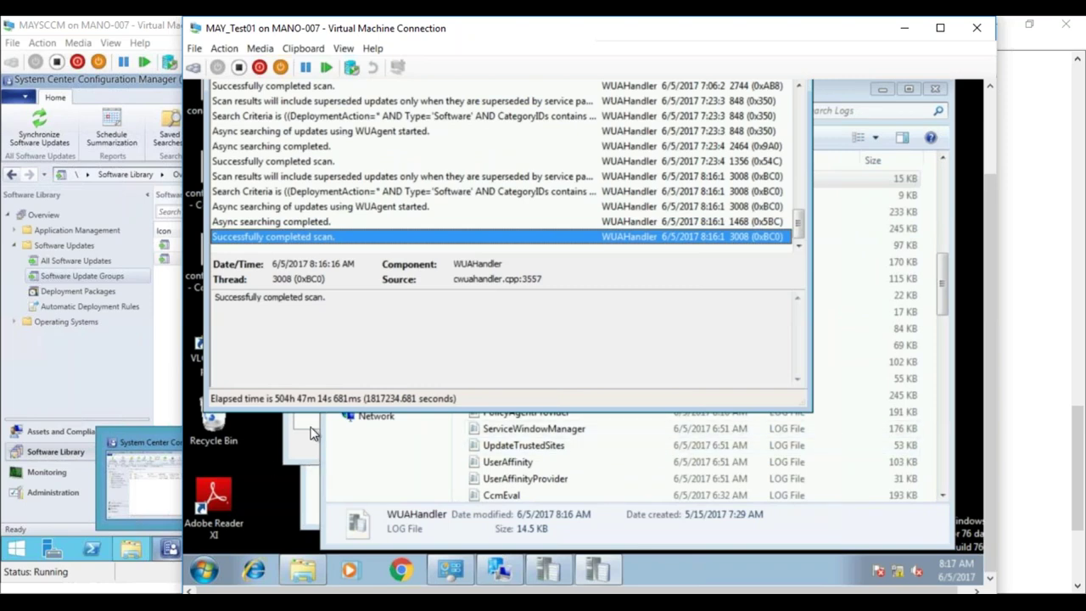
{"action": "left_click", "coordinate": [552, 576]}
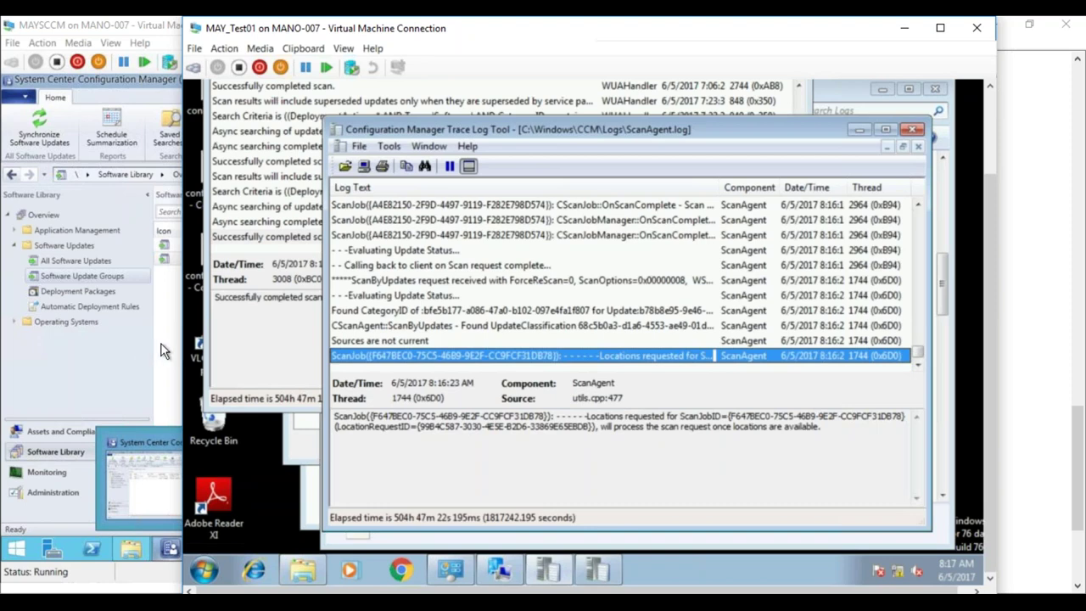
{"action": "left_click", "coordinate": [164, 350]}
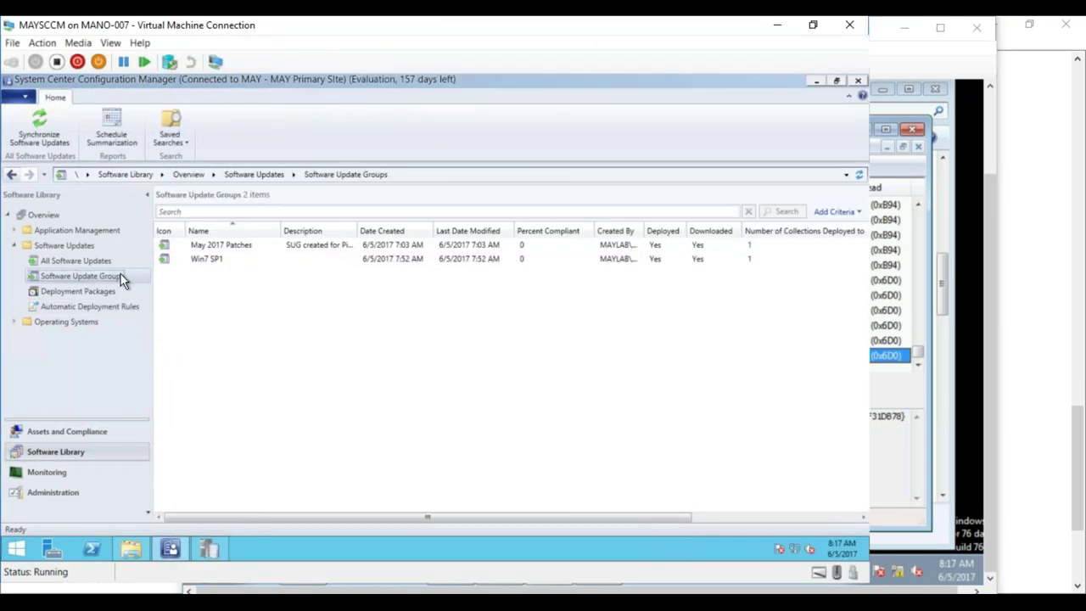
- Review the Win7 SP1 update group and its deployment package properties
{"action": "left_click", "coordinate": [197, 259]}
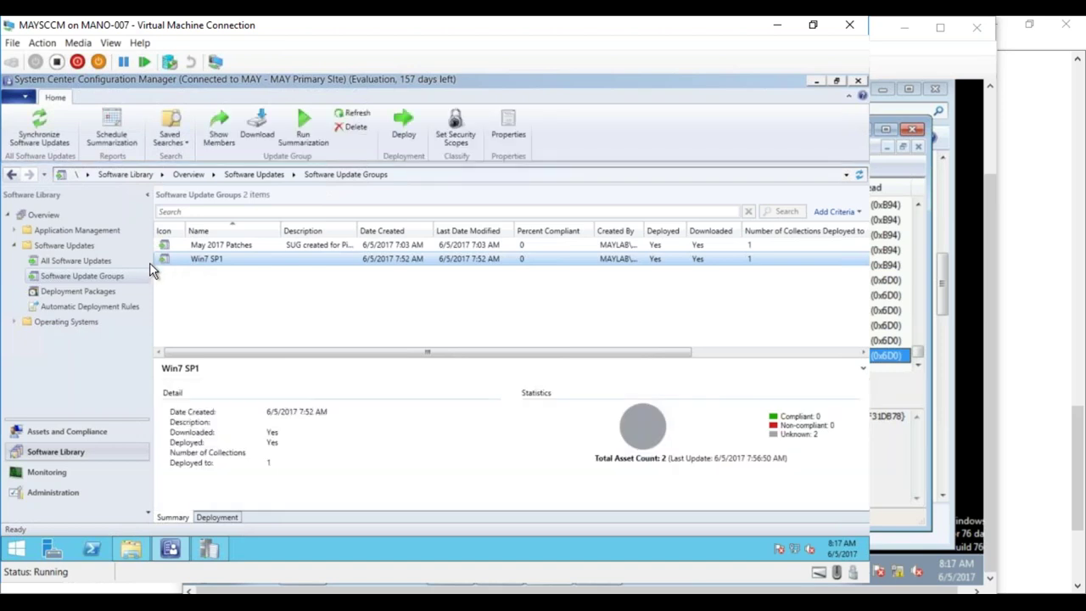
{"action": "left_click", "coordinate": [84, 290]}
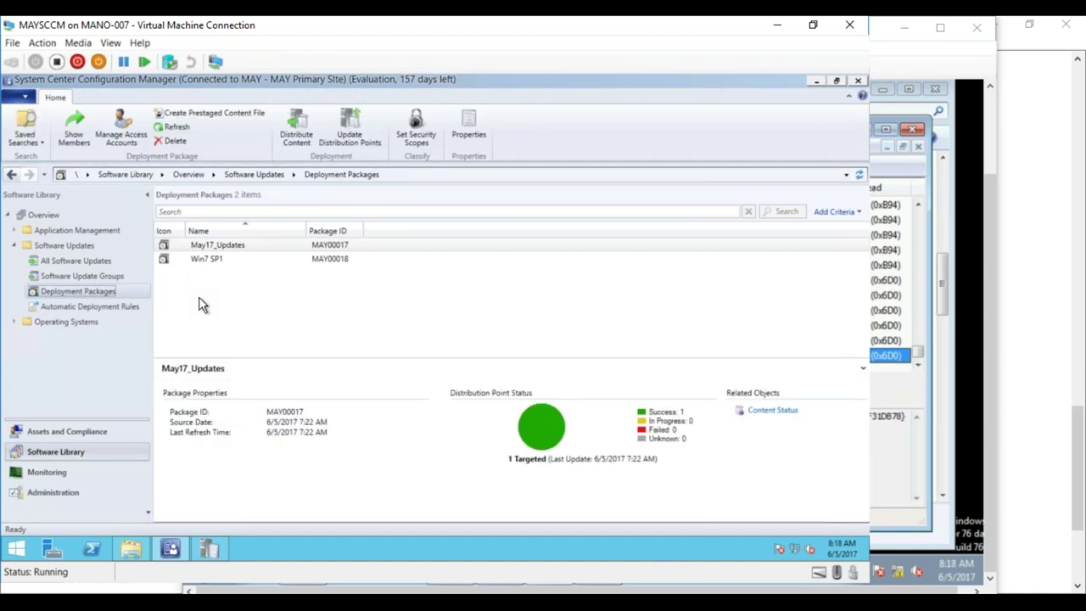
{"action": "left_click", "coordinate": [201, 260]}
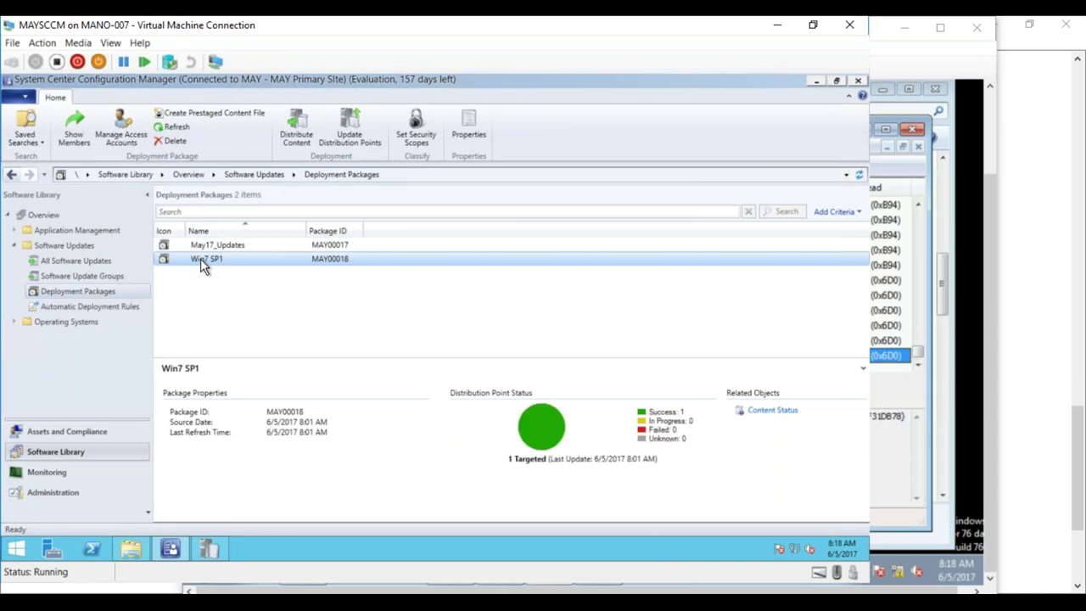
- List the Software Update Groups and show the May 2017 Patches deployment to All Systems
{"action": "left_click", "coordinate": [74, 262]}
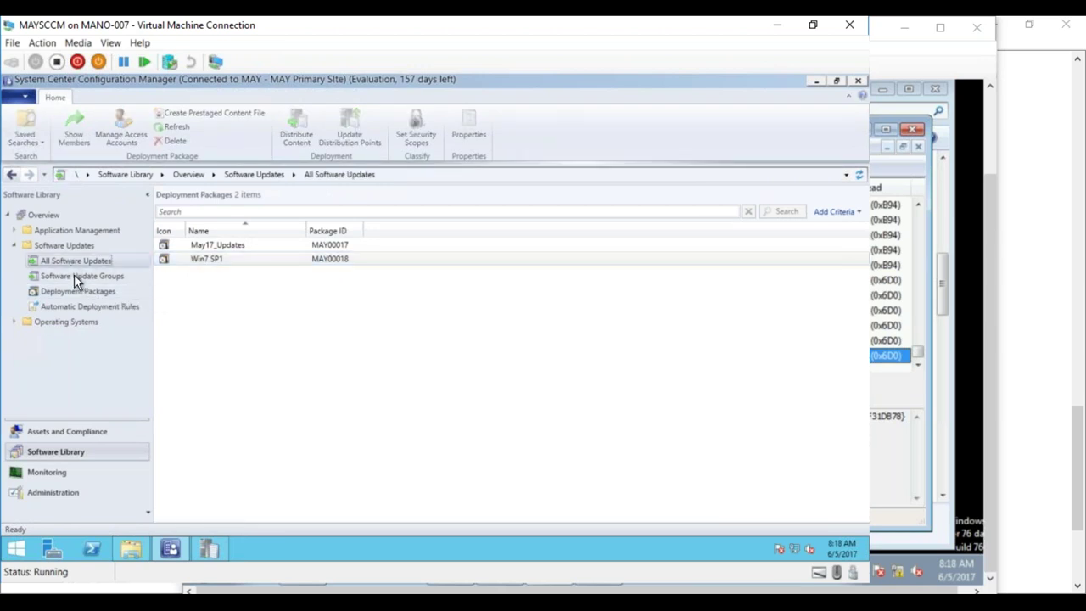
{"action": "left_click", "coordinate": [74, 276]}
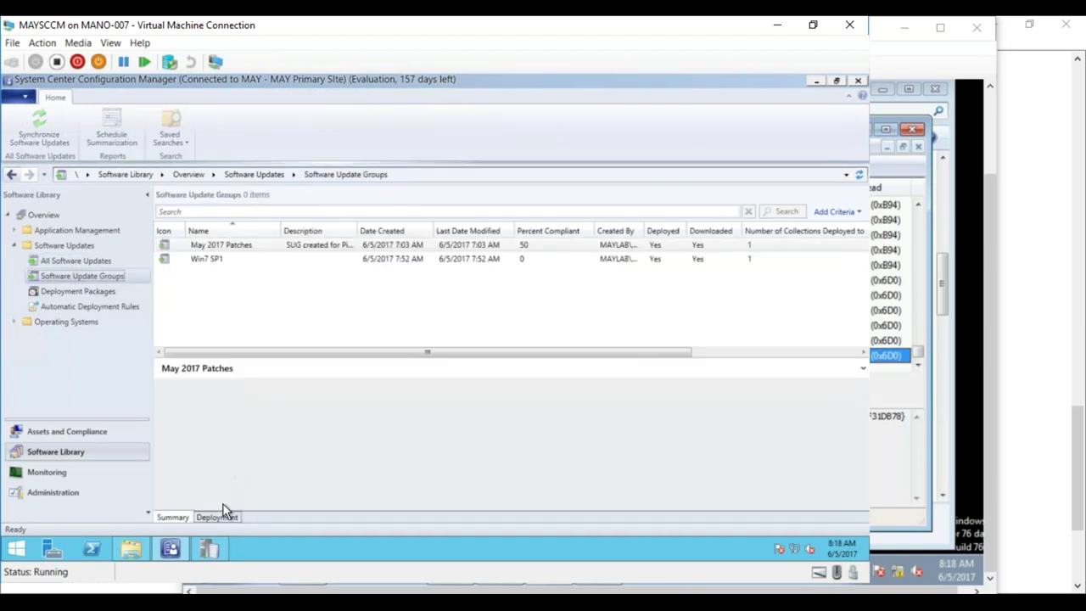
{"action": "left_click", "coordinate": [218, 518]}
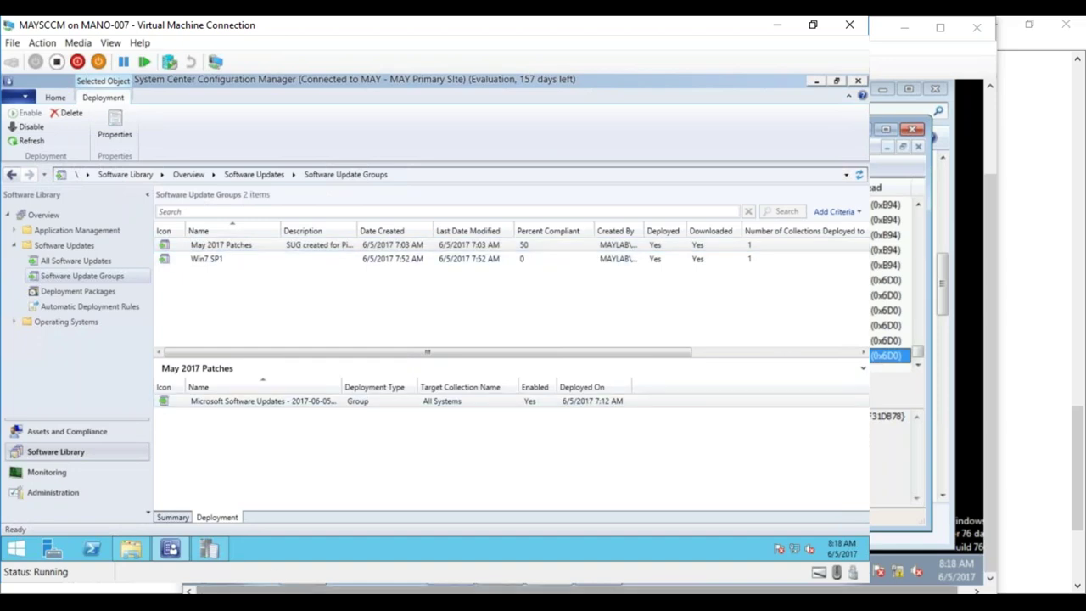
{"action": "left_click", "coordinate": [274, 591]}
- On TargetMachine, minimize the logs folder, close the client properties, and check Software Center installation status
{"action": "left_click", "coordinate": [344, 543]}
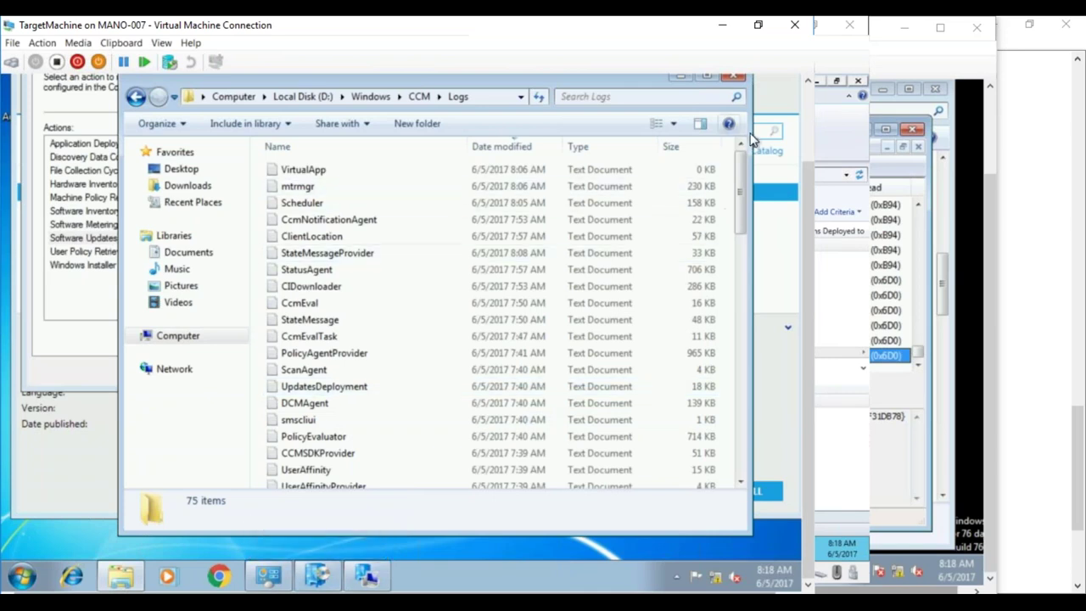
{"action": "scroll", "coordinate": [810, 197], "scroll_direction": "up", "scroll_amount": 2}
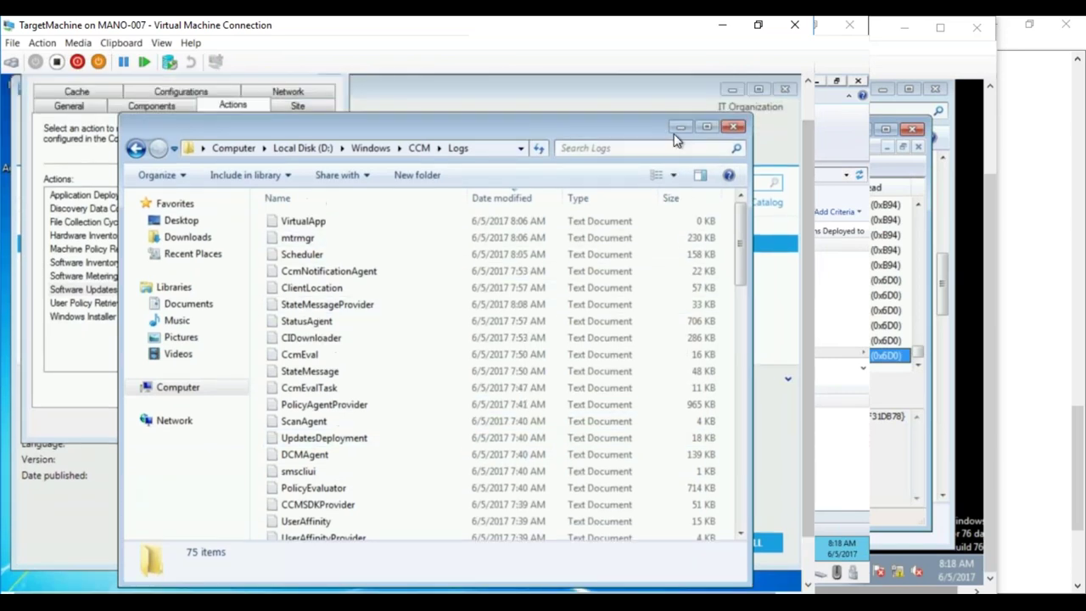
{"action": "left_click", "coordinate": [684, 126]}
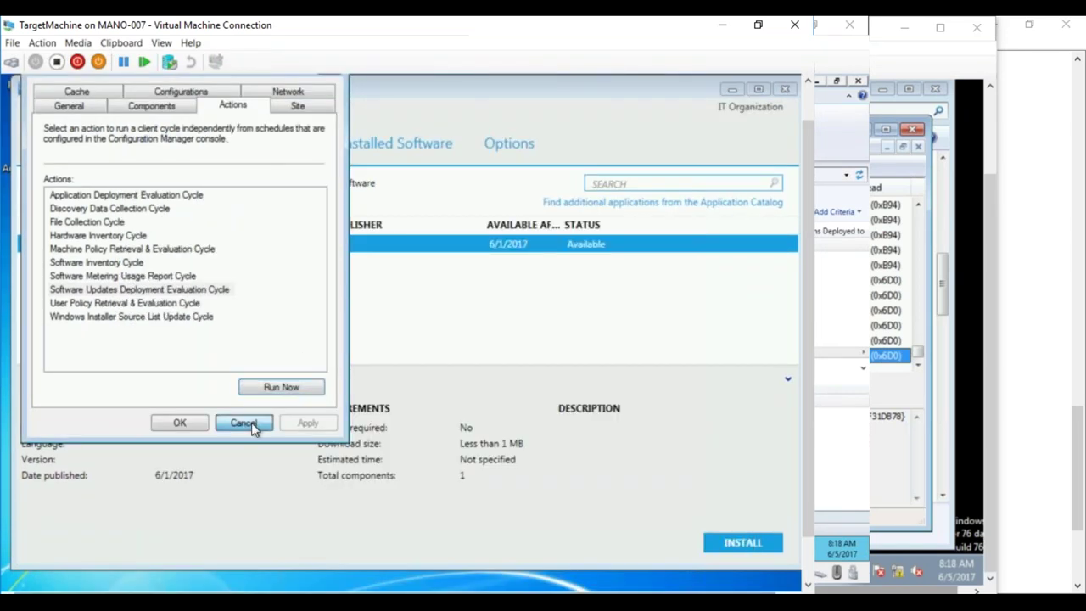
{"action": "left_click", "coordinate": [252, 425]}
{"action": "left_click", "coordinate": [280, 144]}
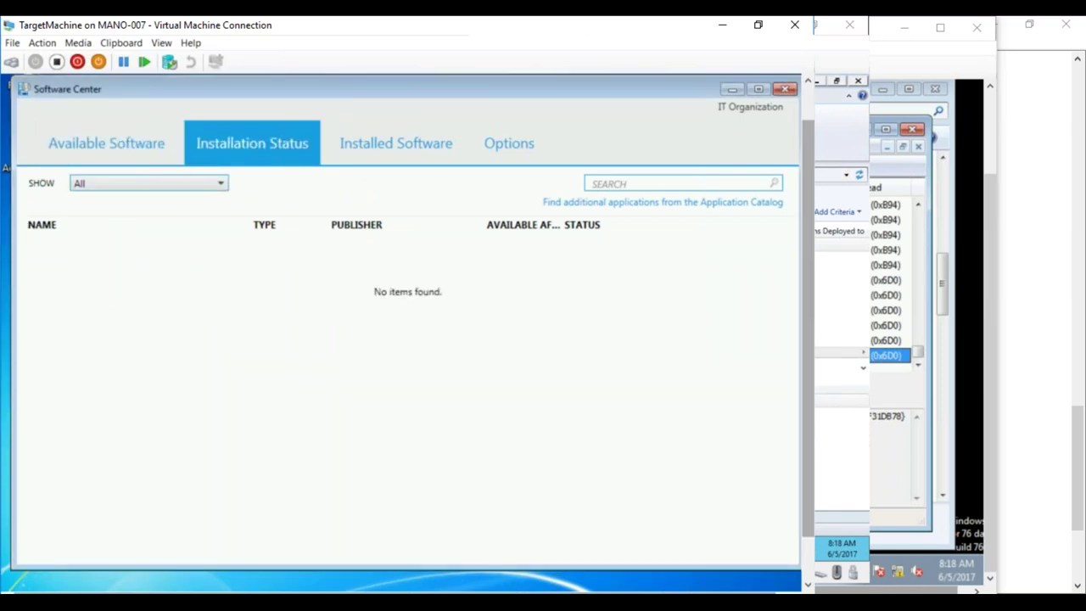
{"action": "left_click", "coordinate": [795, 88]}
{"action": "left_click_drag", "start_coordinate": [805, 180], "coordinate": [800, 258]}
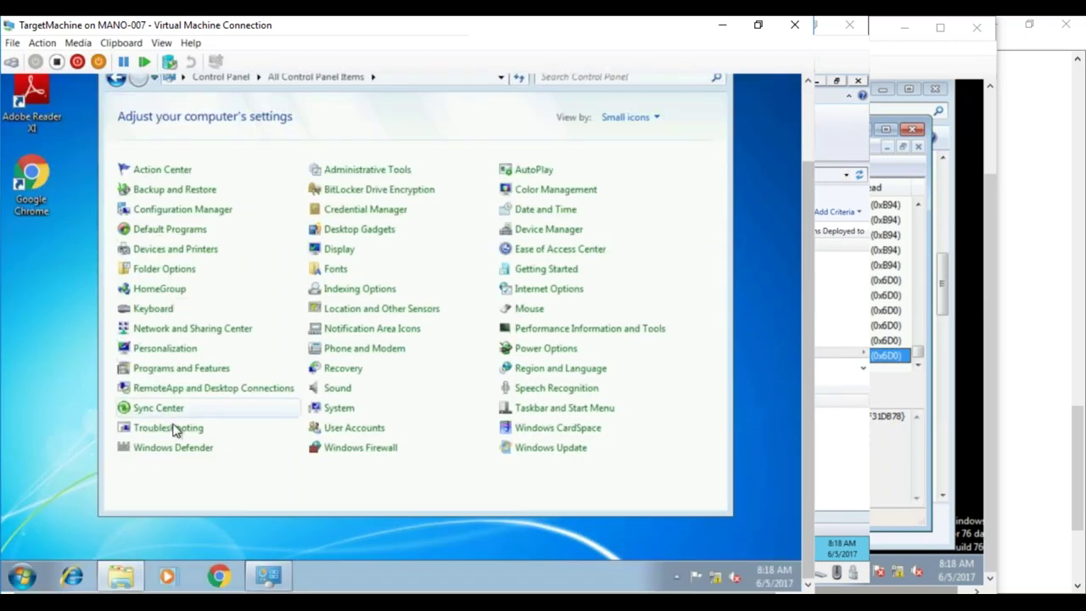
- View installed updates in Programs and Features, showing only Adobe Reader XI and Silverlight updates
{"action": "left_click", "coordinate": [26, 581]}
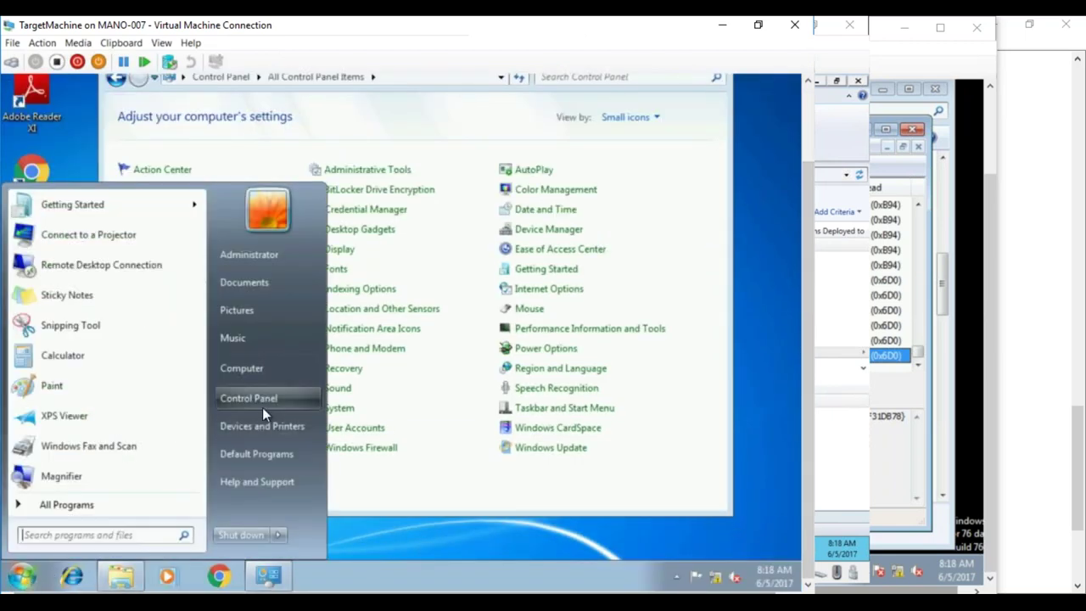
{"action": "left_click", "coordinate": [424, 532]}
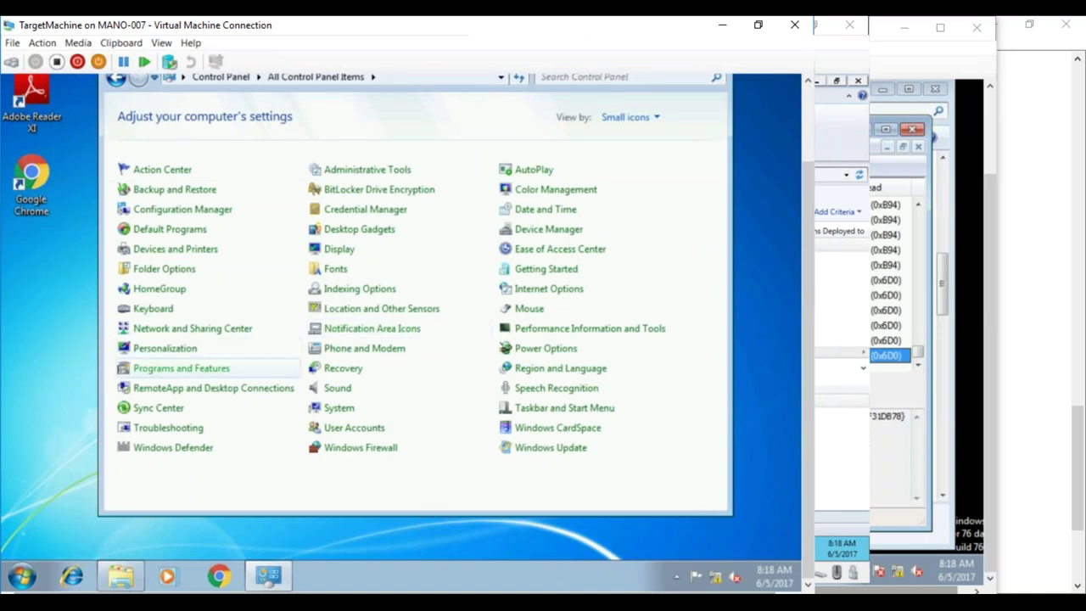
{"action": "left_click", "coordinate": [181, 369]}
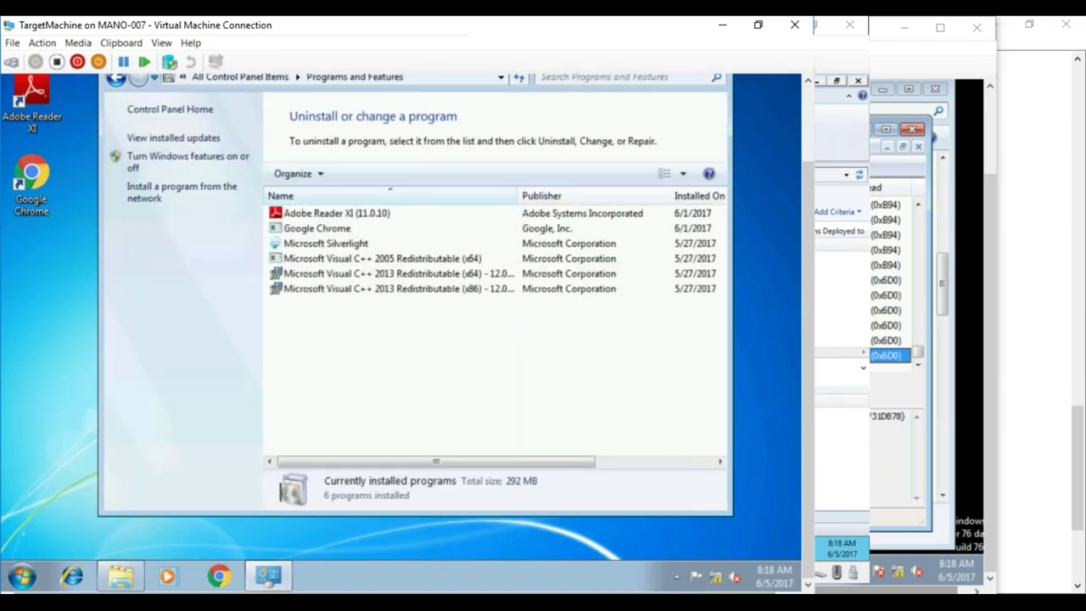
{"action": "left_click", "coordinate": [178, 138]}
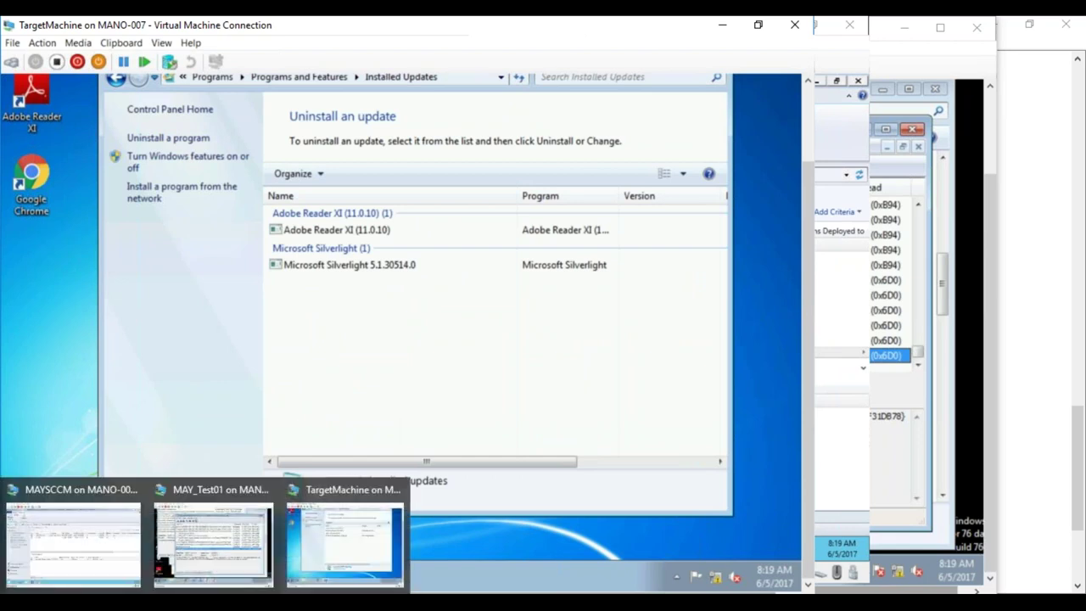
{"action": "mouse_move", "coordinate": [203, 602]}
{"action": "left_click", "coordinate": [73, 539]}
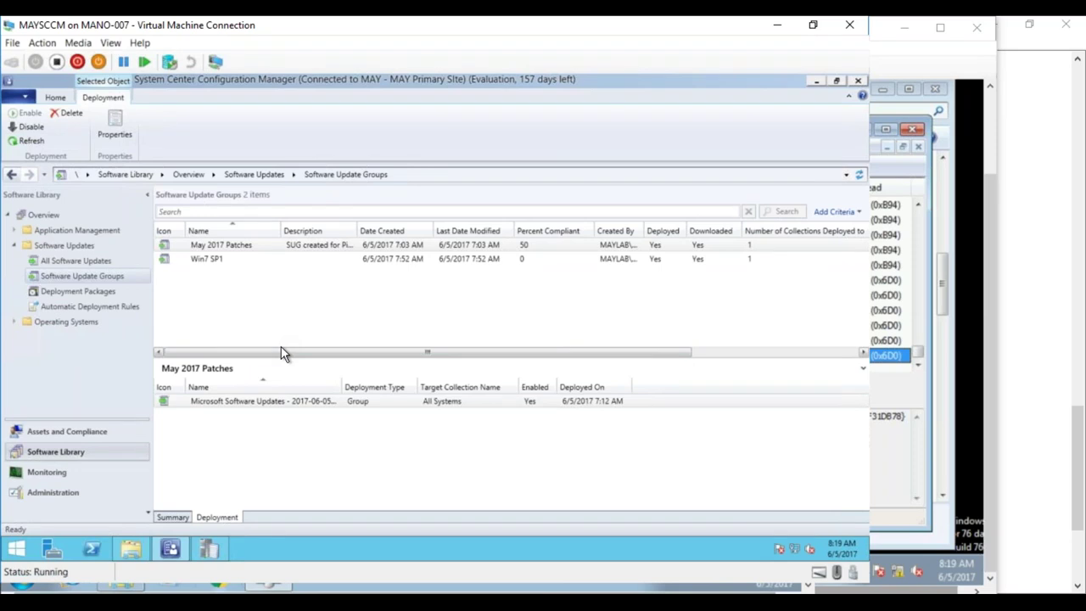
- Scroll through the 20 updates in May 2017 Patches, then return to All Software Updates
{"action": "double_click", "coordinate": [364, 243]}
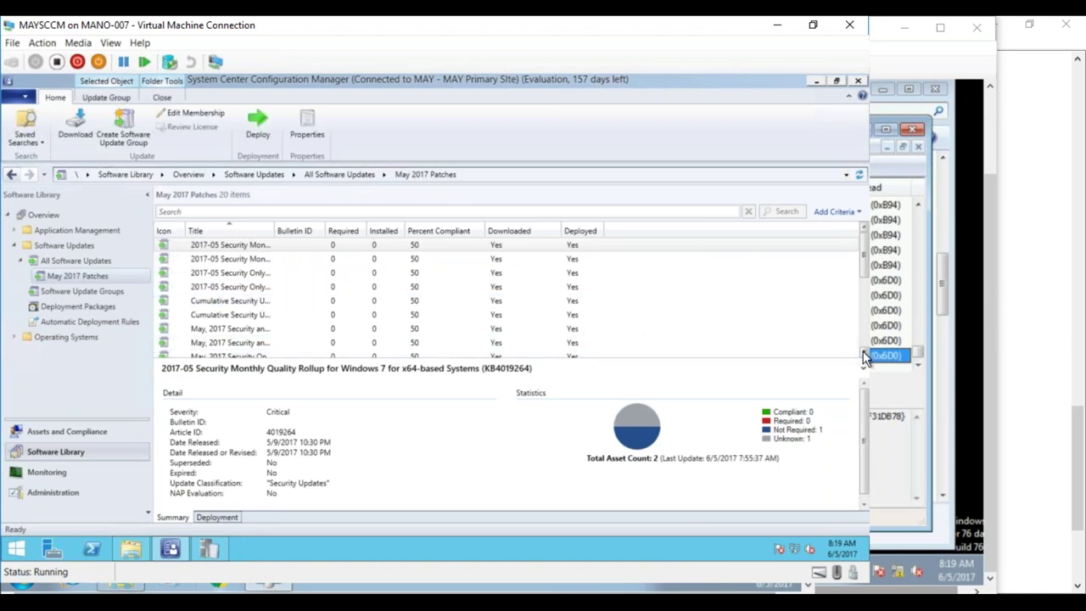
{"action": "left_click_drag", "start_coordinate": [865, 354], "coordinate": [865, 354]}
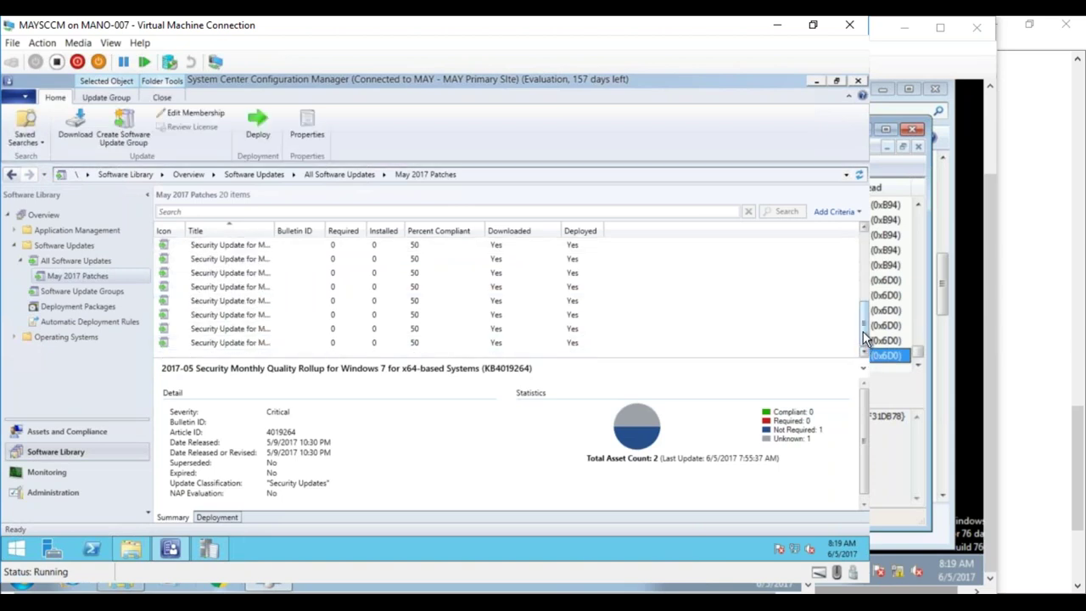
{"action": "left_click_drag", "start_coordinate": [866, 333], "coordinate": [863, 238]}
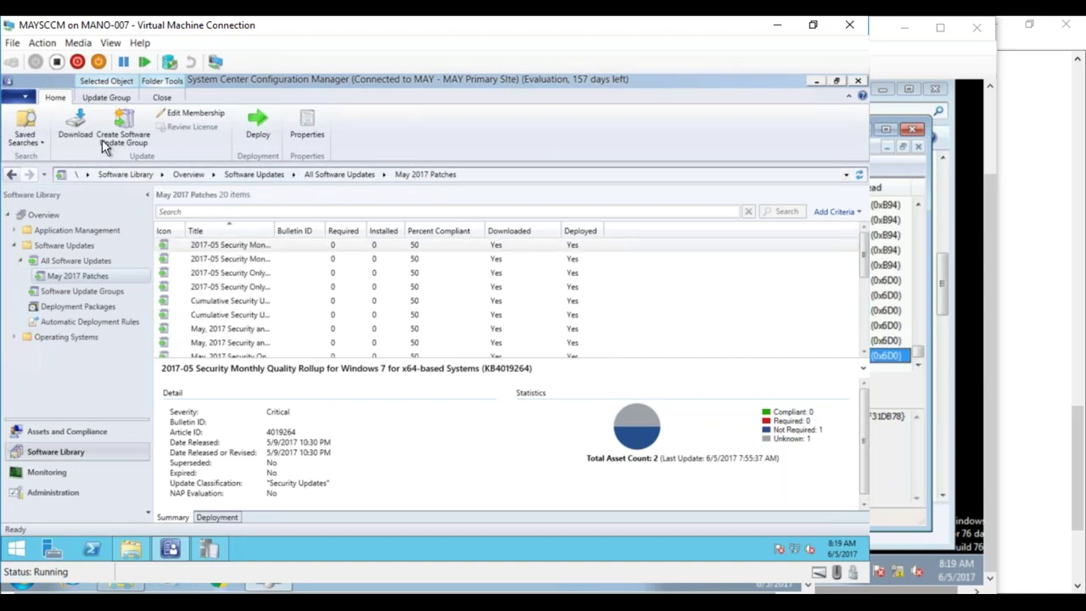
{"action": "left_click", "coordinate": [66, 256]}
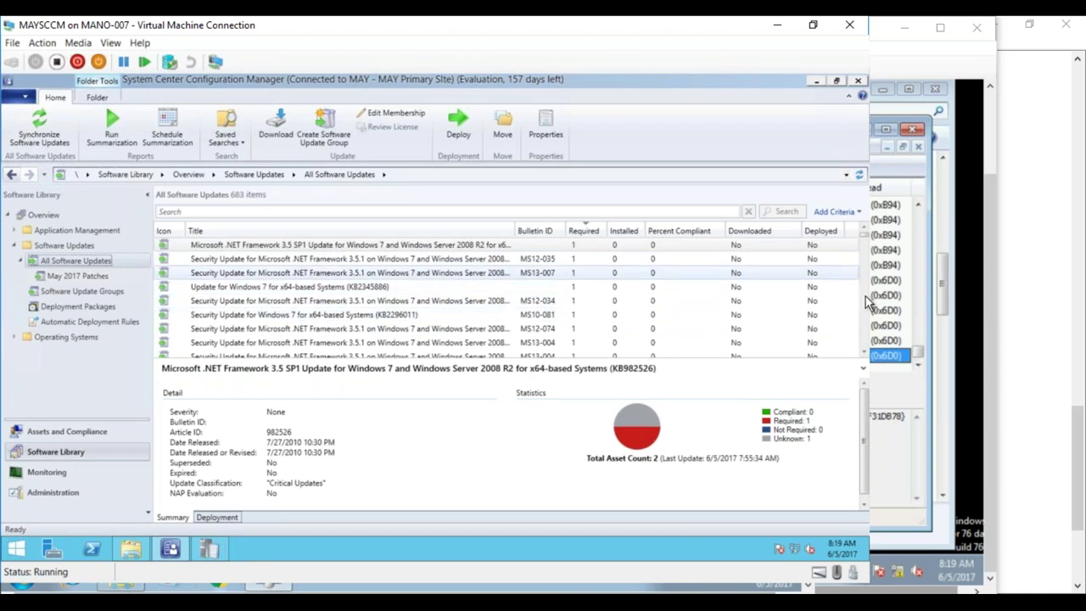
- Run software update compliance summarization and refresh the All Software Updates list
{"action": "left_click_drag", "start_coordinate": [863, 356], "coordinate": [864, 356]}
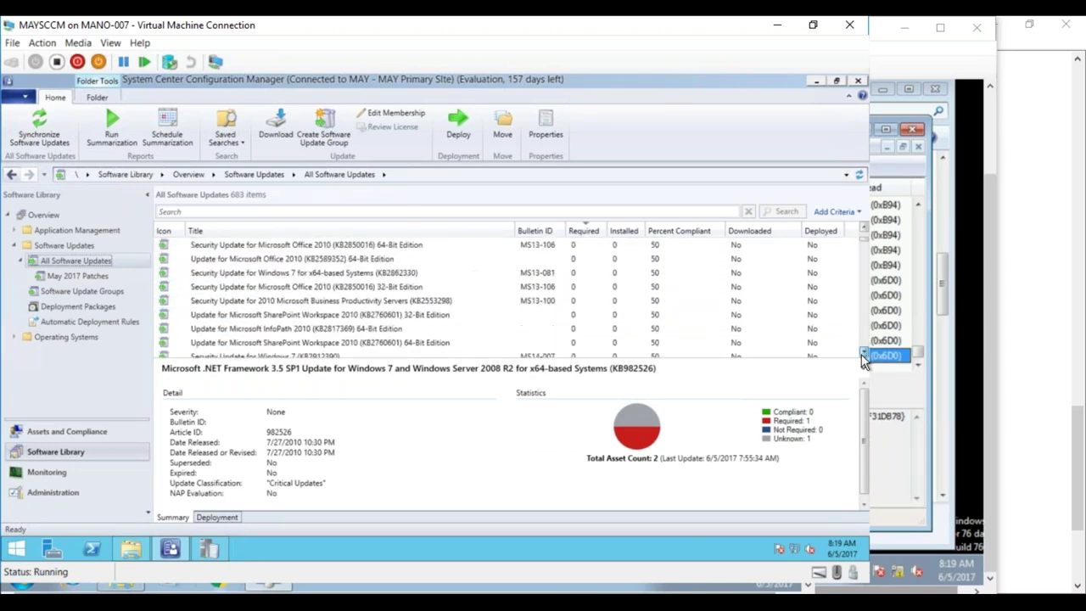
{"action": "left_click", "coordinate": [865, 240]}
{"action": "scroll", "coordinate": [866, 240], "scroll_direction": "up", "scroll_amount": 5}
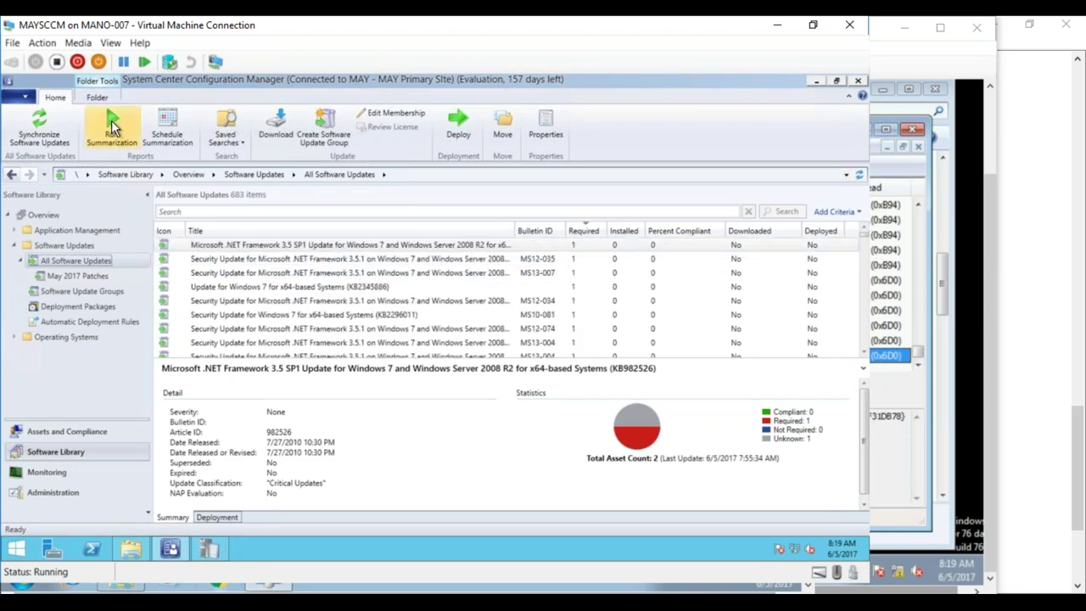
{"action": "left_click", "coordinate": [113, 126]}
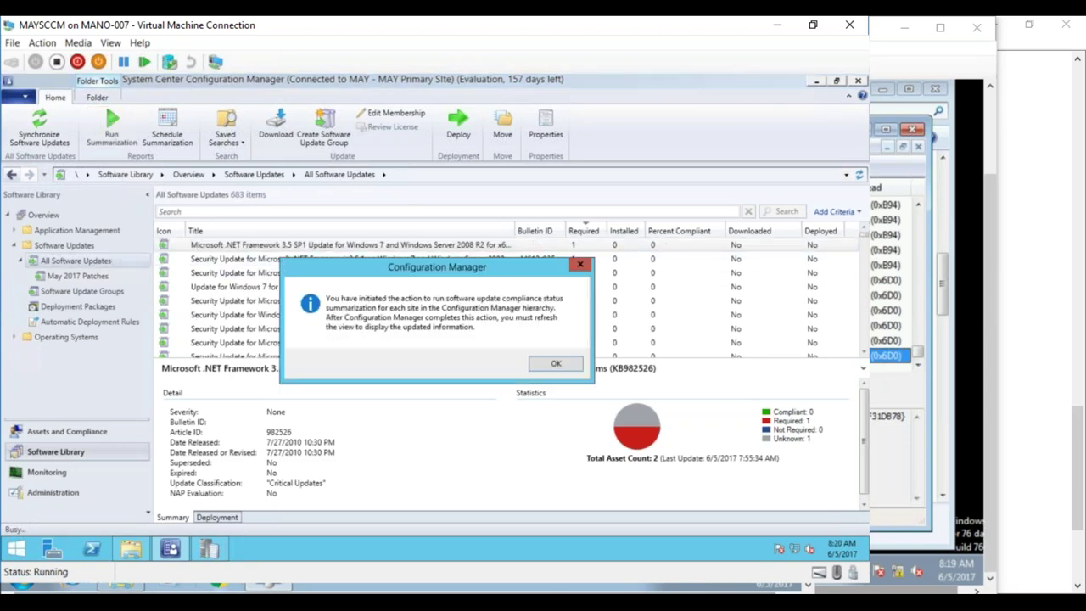
{"action": "left_click", "coordinate": [556, 364]}
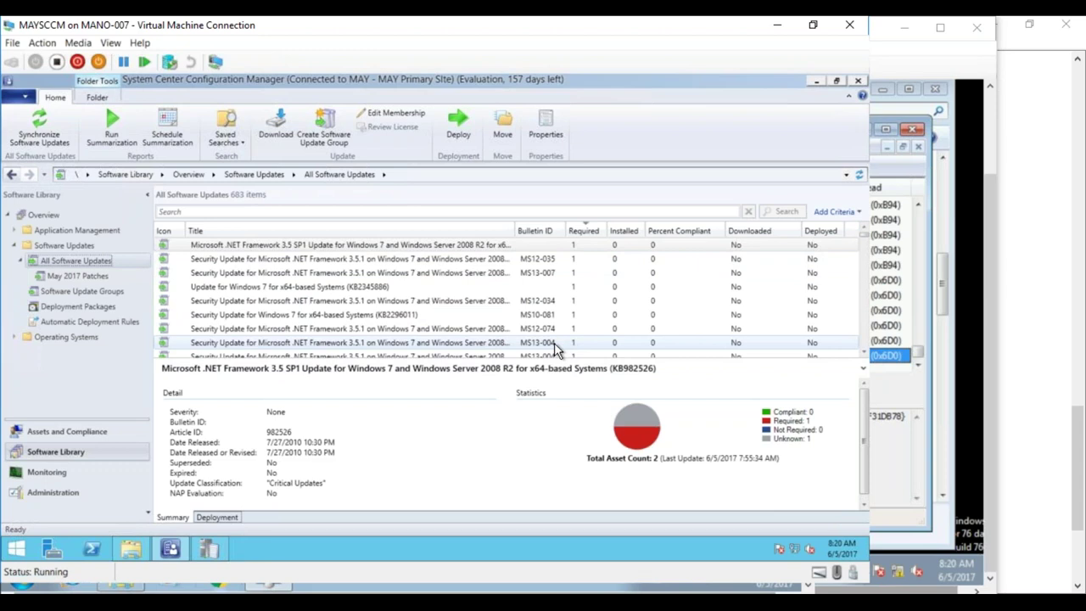
{"action": "left_click", "coordinate": [555, 343]}
{"action": "left_click", "coordinate": [860, 176]}
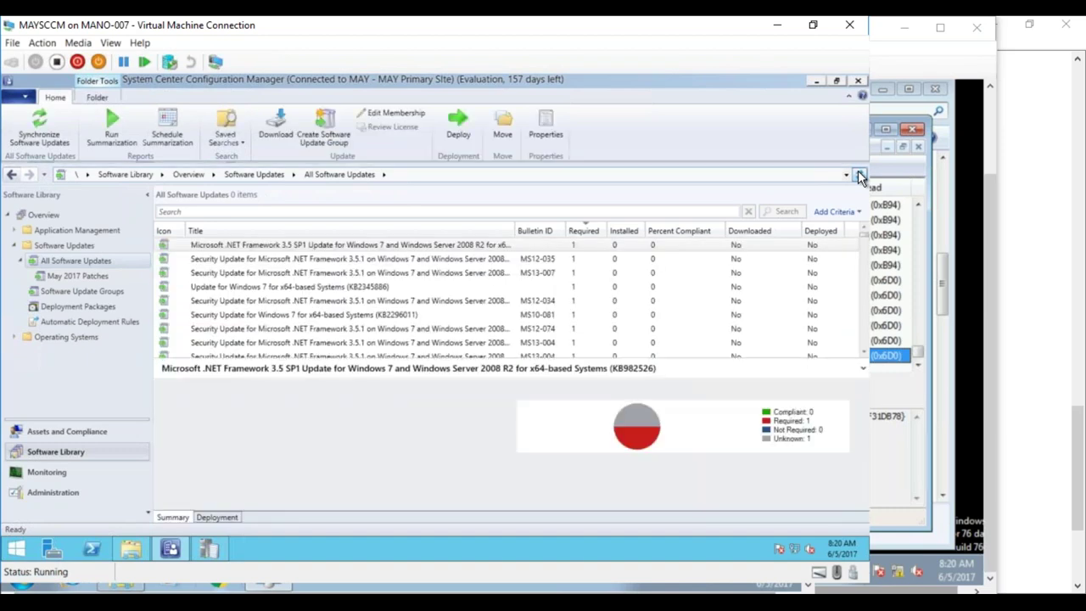
- Scroll through the refreshed list of 684 updates and begin a new search
{"action": "left_click", "coordinate": [864, 355]}
{"action": "left_click_drag", "start_coordinate": [864, 355], "coordinate": [863, 354]}
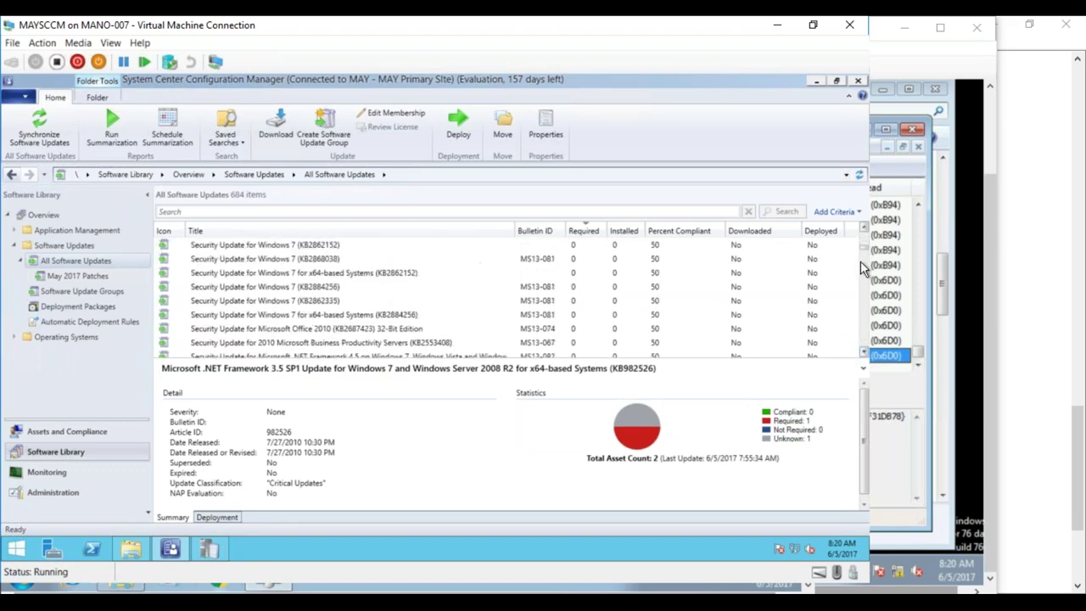
{"action": "left_click_drag", "start_coordinate": [866, 249], "coordinate": [864, 228]}
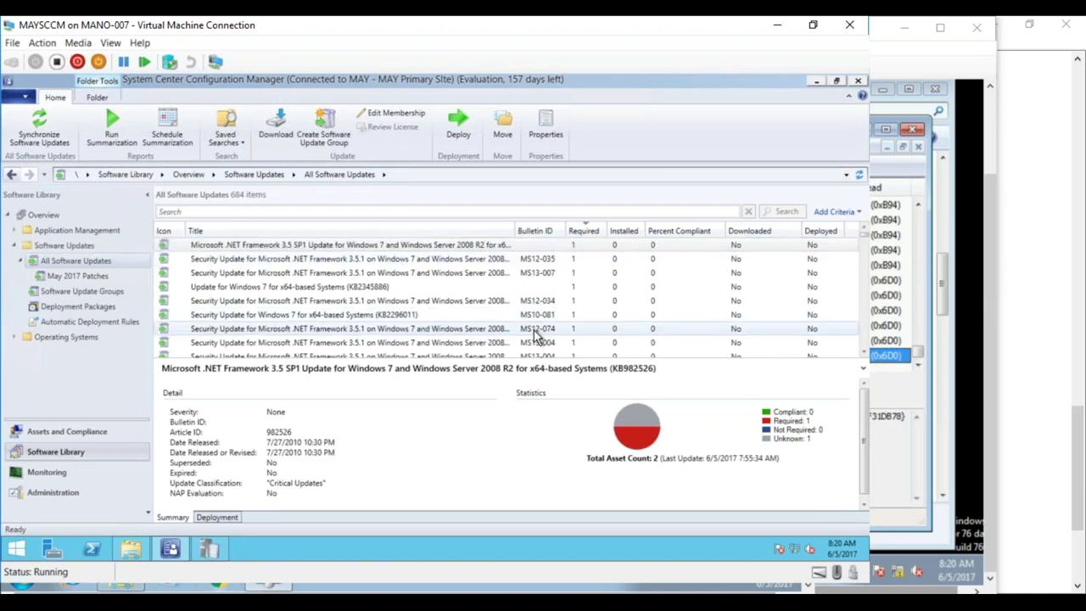
{"action": "left_click", "coordinate": [864, 355]}
{"action": "left_click", "coordinate": [863, 355]}
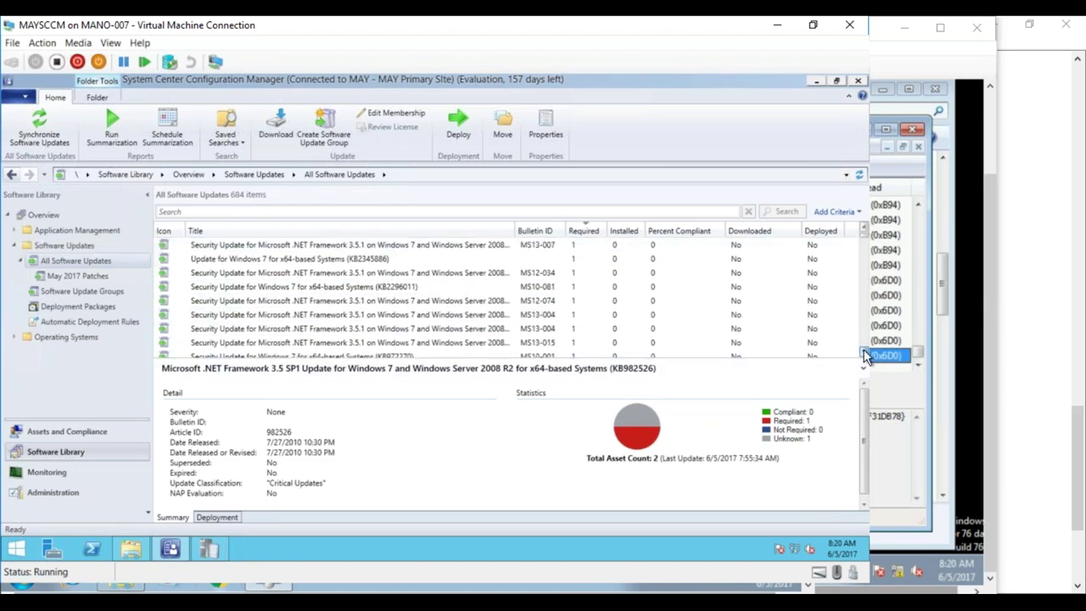
{"action": "left_click", "coordinate": [864, 354]}
{"action": "left_click", "coordinate": [864, 355]}
{"action": "left_click", "coordinate": [864, 354]}
{"action": "left_click", "coordinate": [864, 355]}
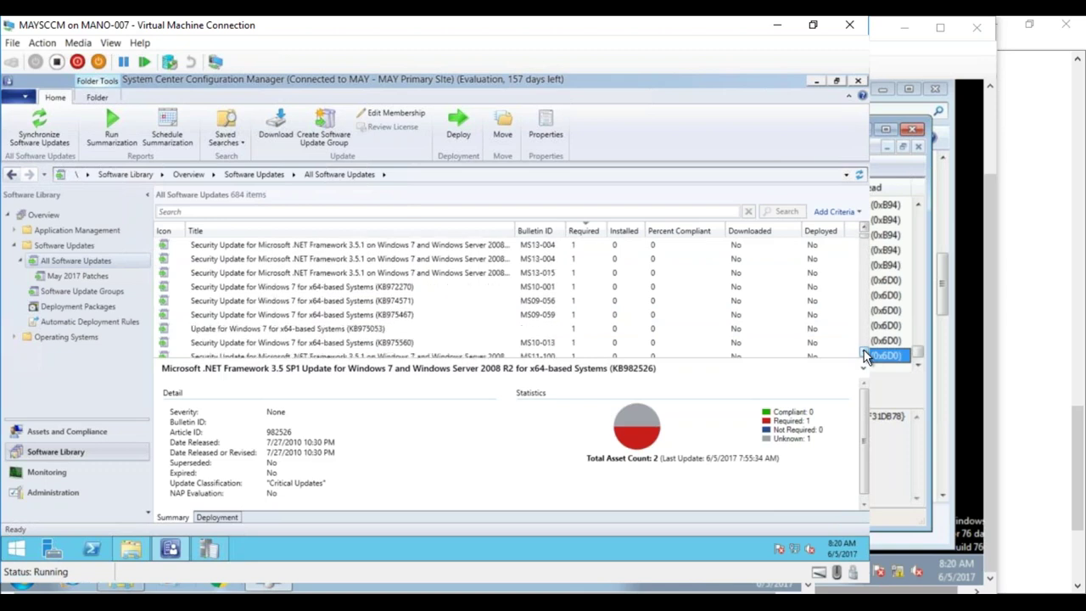
{"action": "left_click", "coordinate": [864, 354]}
{"action": "left_click", "coordinate": [864, 355]}
{"action": "left_click", "coordinate": [864, 355]}
{"action": "left_click", "coordinate": [864, 355]}
{"action": "left_click", "coordinate": [864, 355]}
{"action": "left_click", "coordinate": [863, 355]}
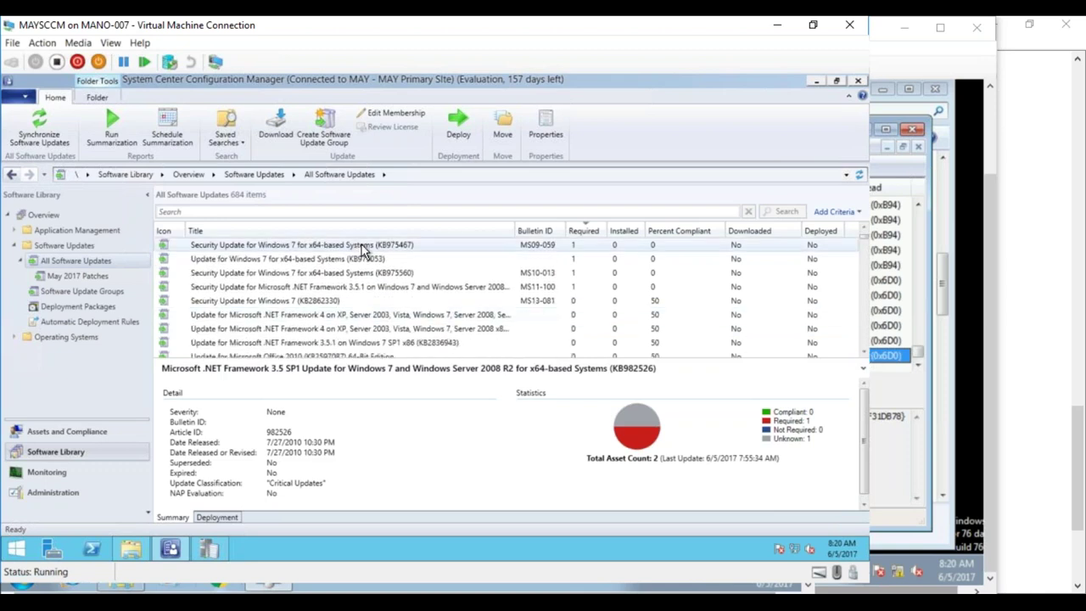
{"action": "left_click", "coordinate": [314, 214]}
- Search for the service pack and select the Windows 7 Service Pack 1 update to check its deployments
{"action": "type", "text": "sen"}
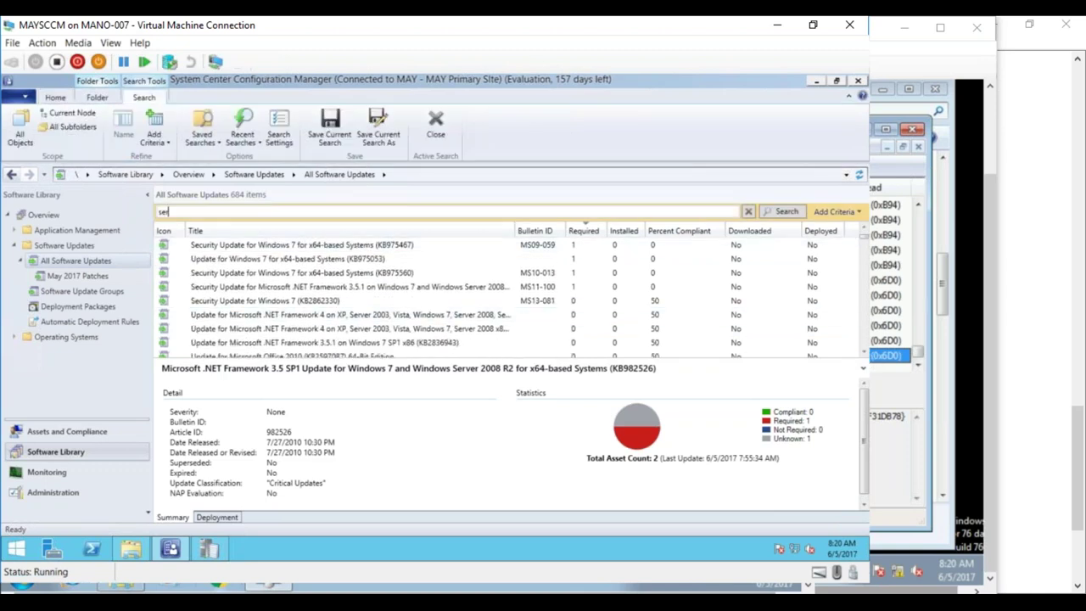
{"action": "type", "text": "vice"}
{"action": "key", "text": "Return"}
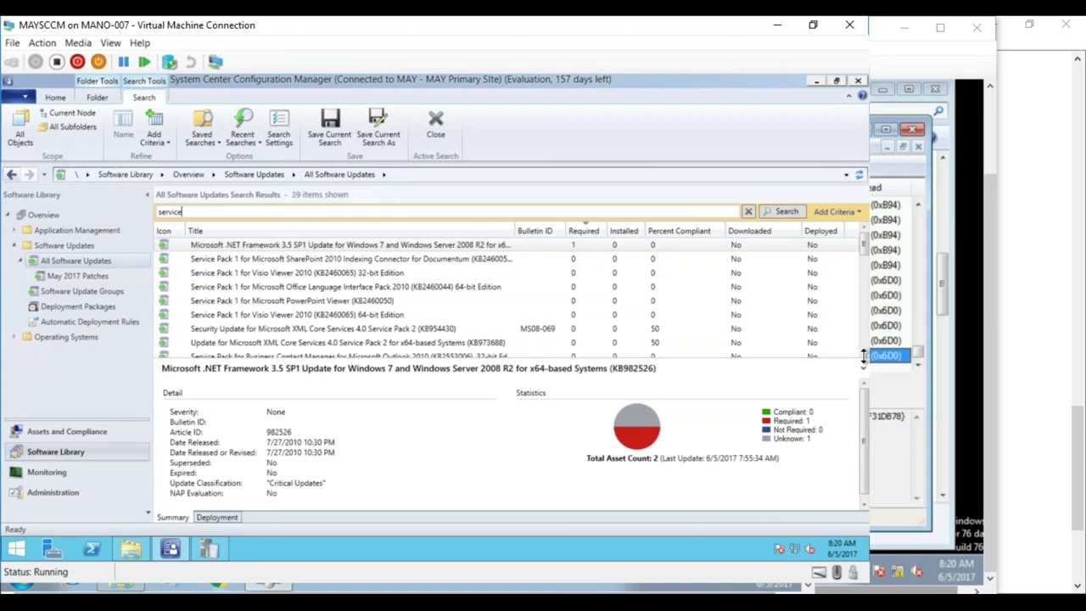
{"action": "scroll", "coordinate": [414, 339], "scroll_direction": "down", "scroll_amount": 4}
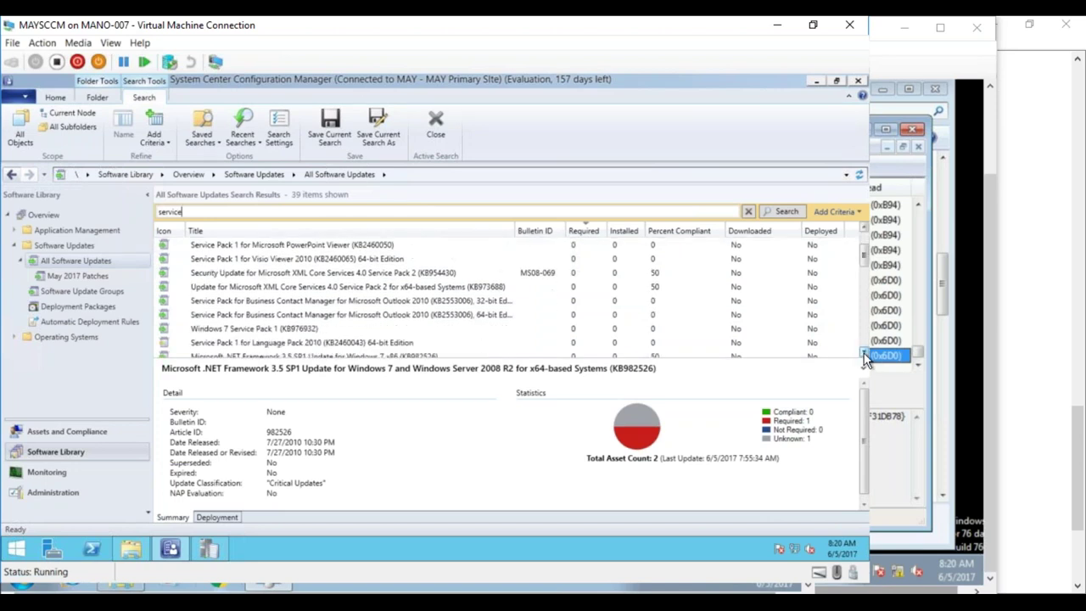
{"action": "left_click", "coordinate": [334, 325]}
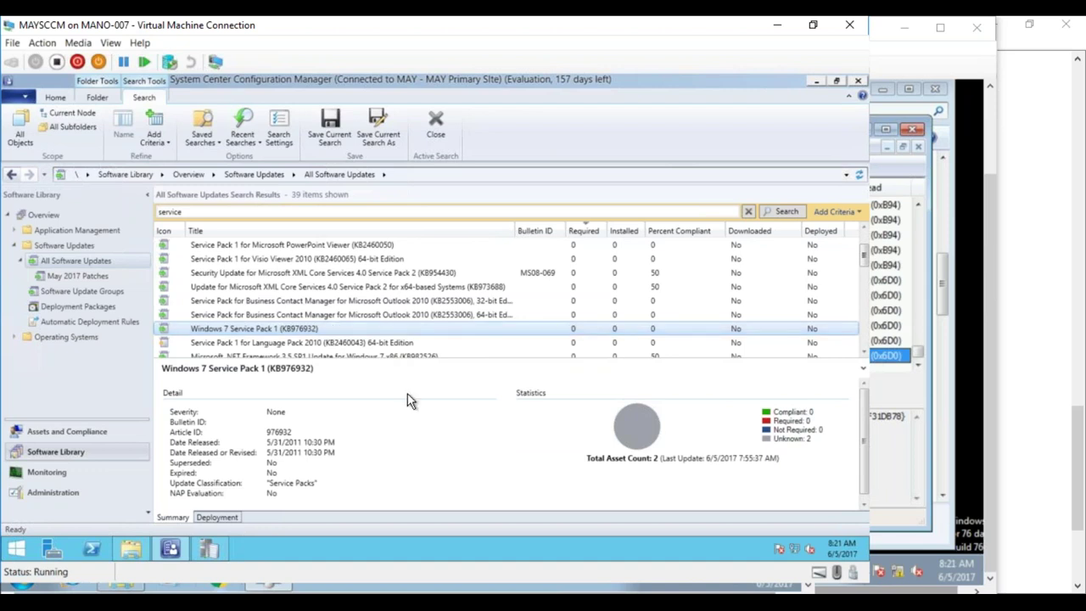
{"action": "right_click", "coordinate": [346, 332]}
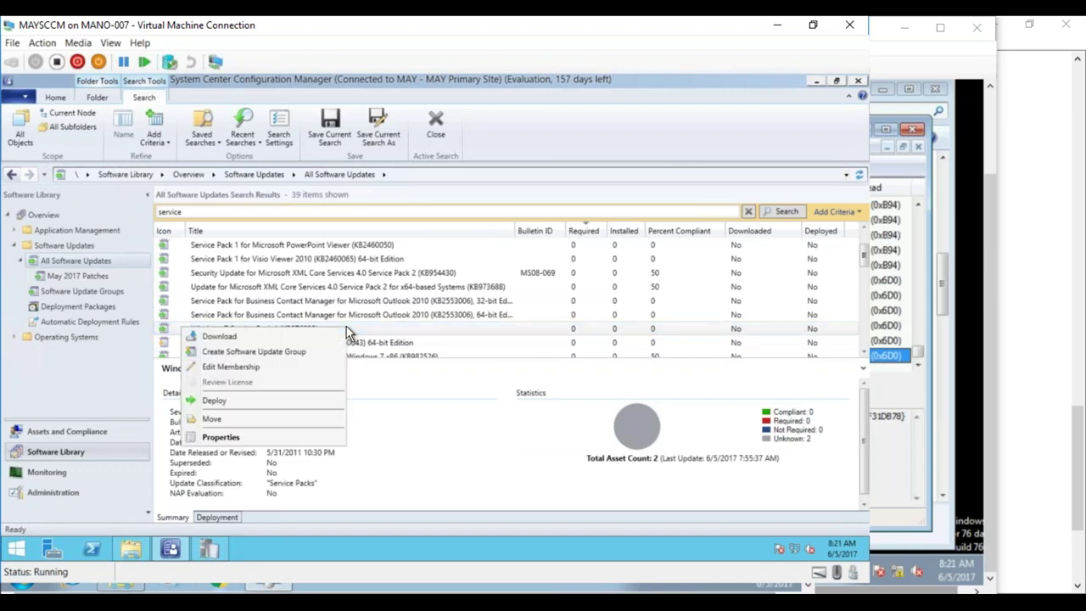
{"action": "left_click", "coordinate": [641, 435]}
{"action": "left_click", "coordinate": [233, 517]}
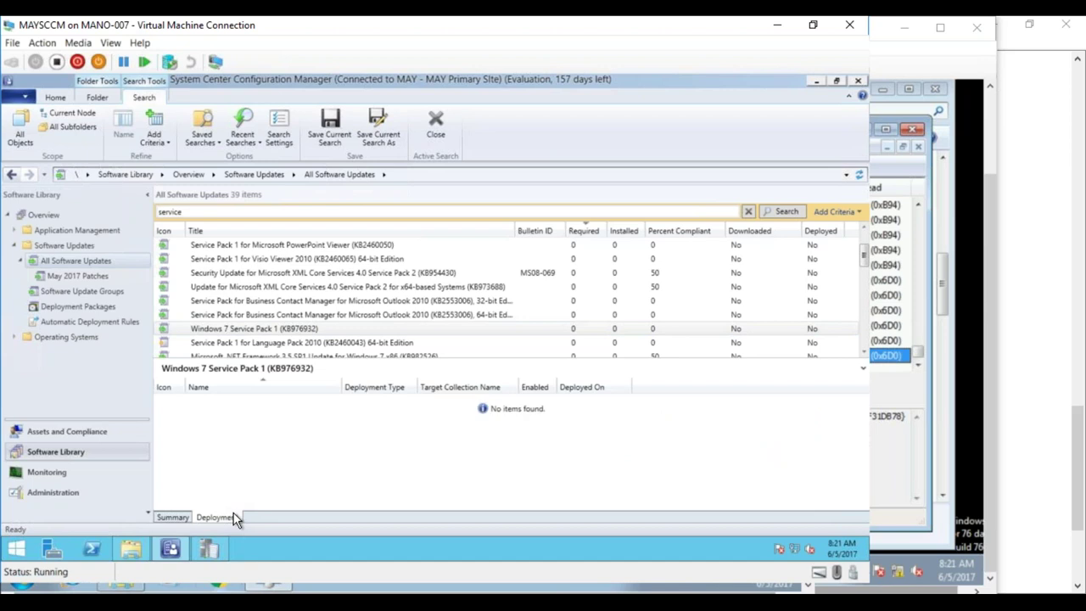
{"action": "left_click", "coordinate": [258, 333]}
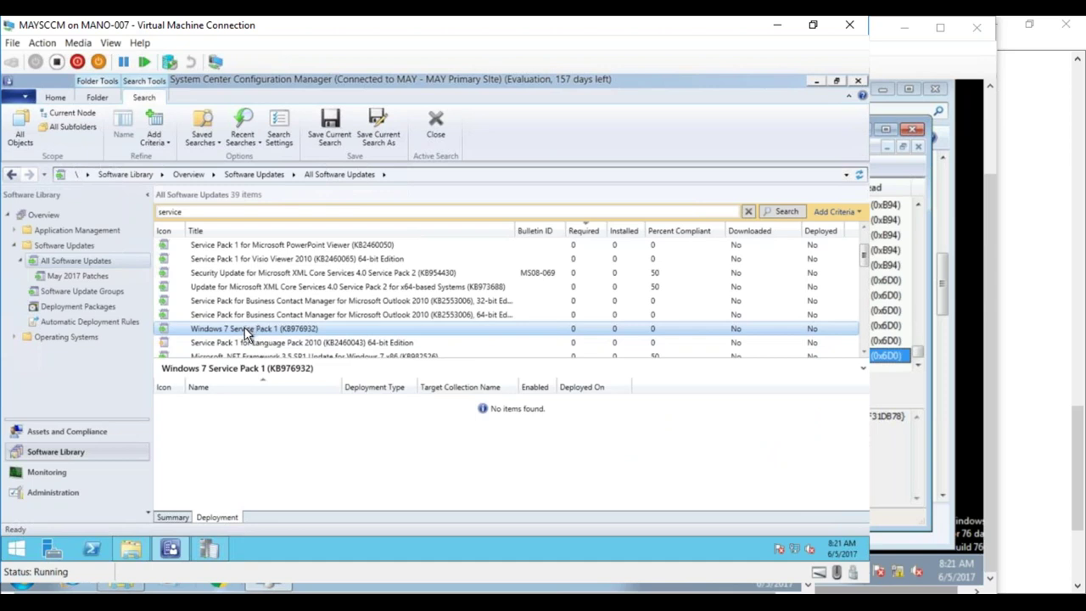
- Open the Win7 SP1 deployment package and show KB976932's deployment to All Systems
{"action": "left_click", "coordinate": [88, 307]}
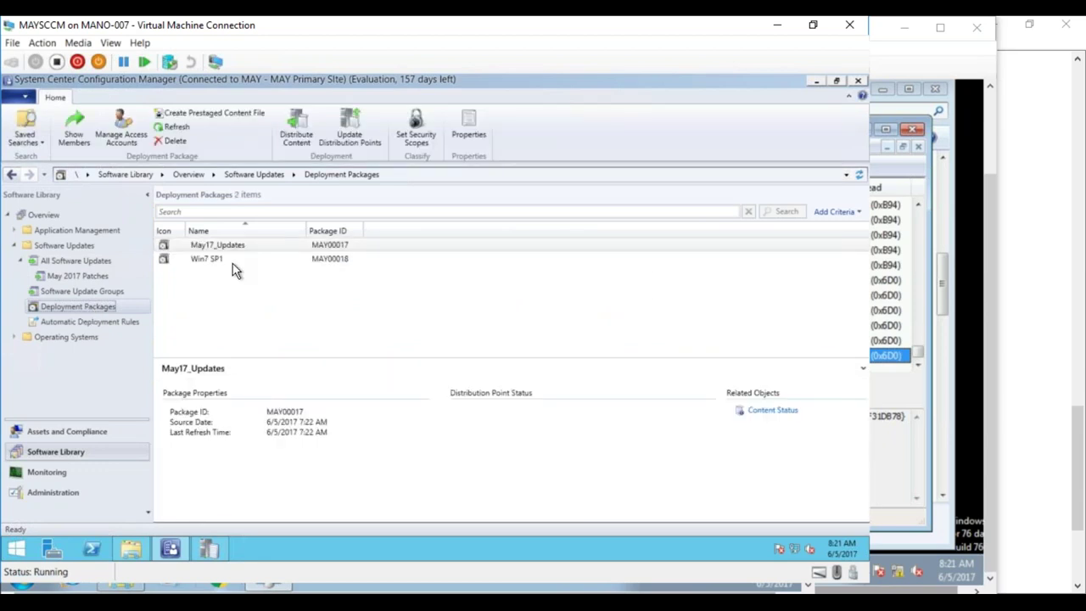
{"action": "left_click", "coordinate": [231, 260]}
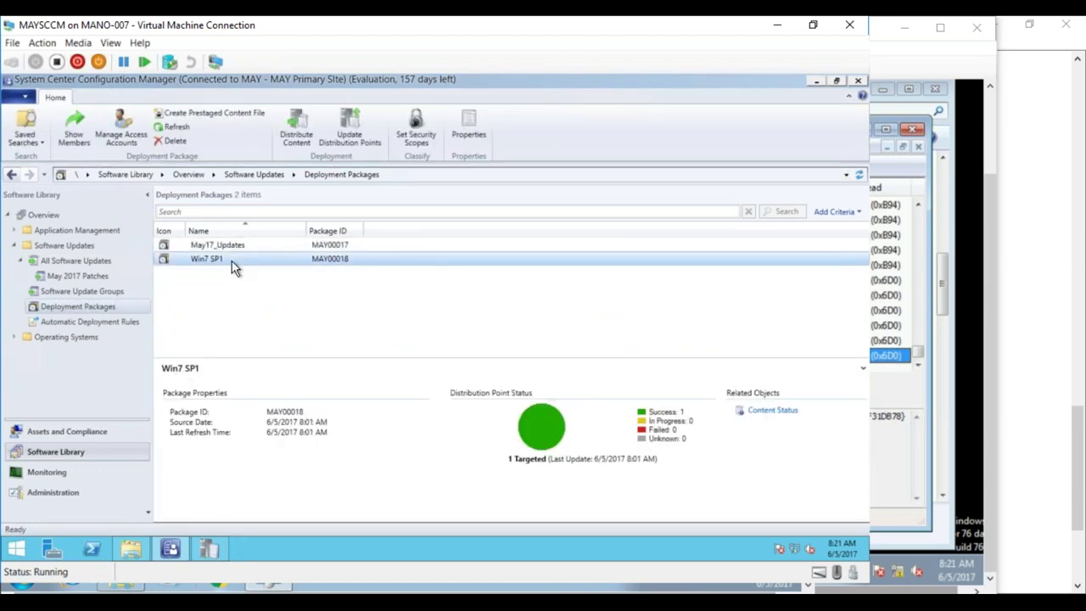
{"action": "double_click", "coordinate": [231, 262]}
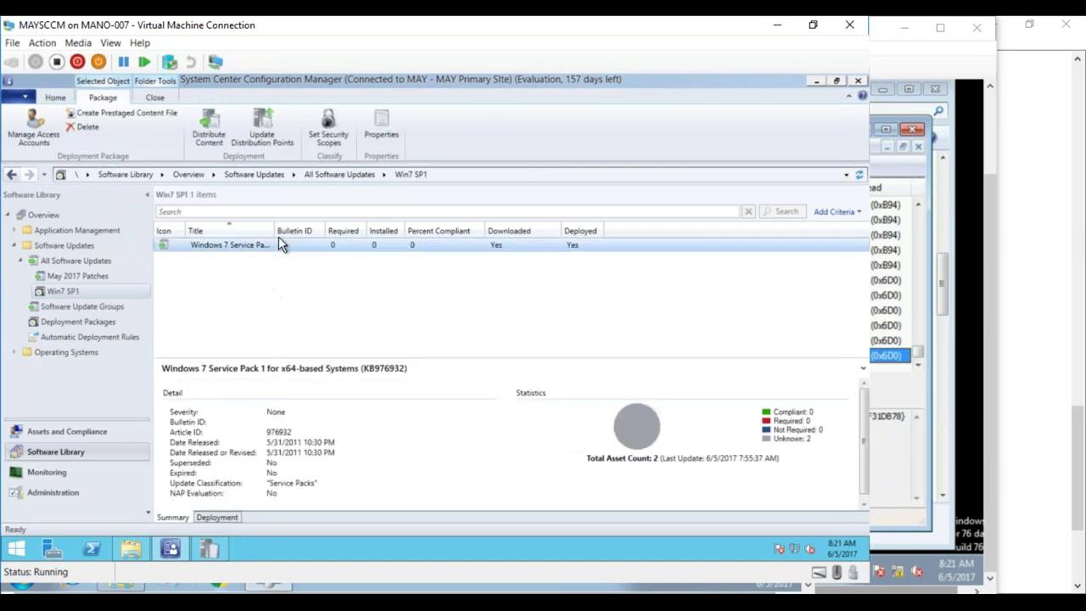
{"action": "left_click_drag", "start_coordinate": [275, 229], "coordinate": [453, 238]}
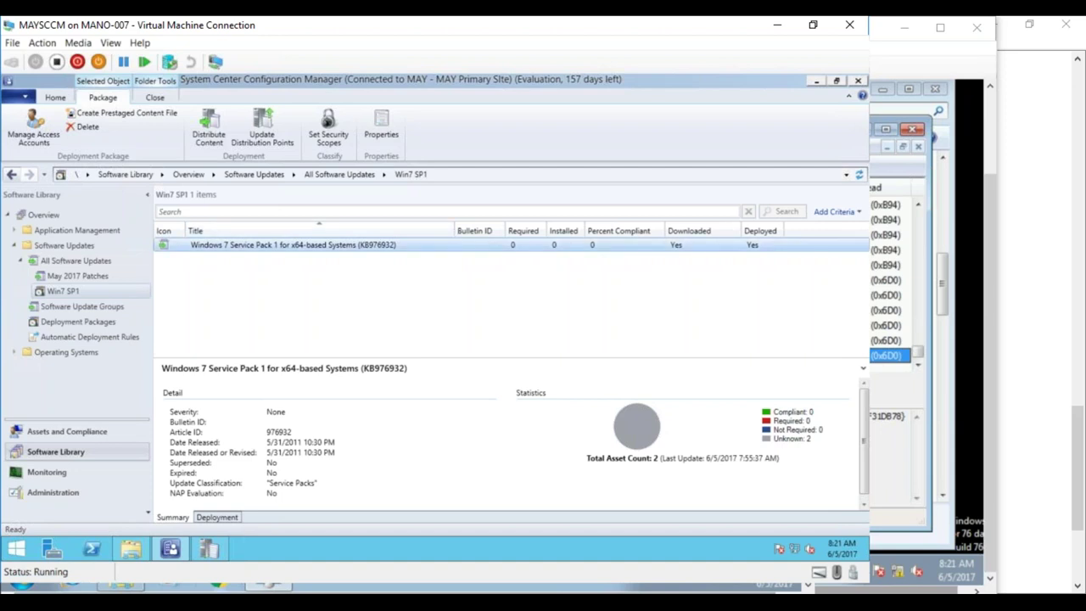
{"action": "left_click", "coordinate": [218, 513]}
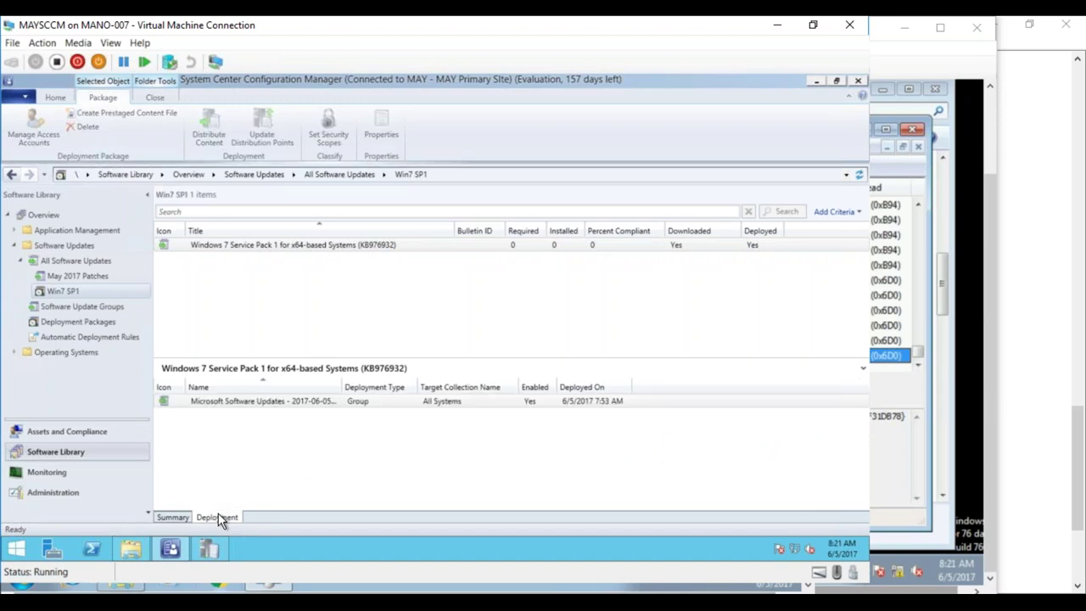
{"action": "right_click", "coordinate": [270, 404]}
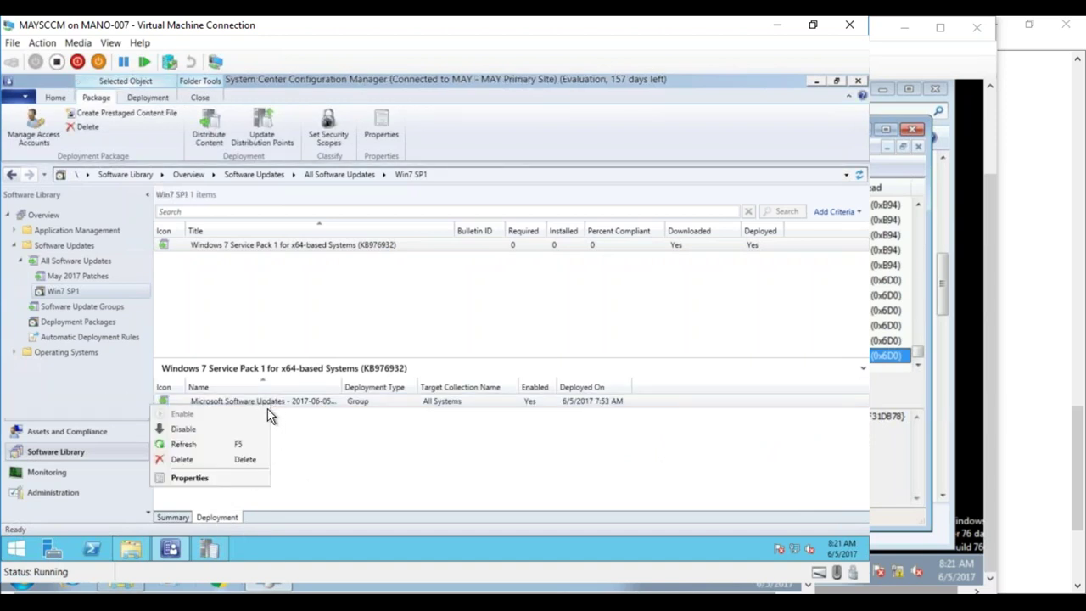
{"action": "left_click", "coordinate": [228, 478]}
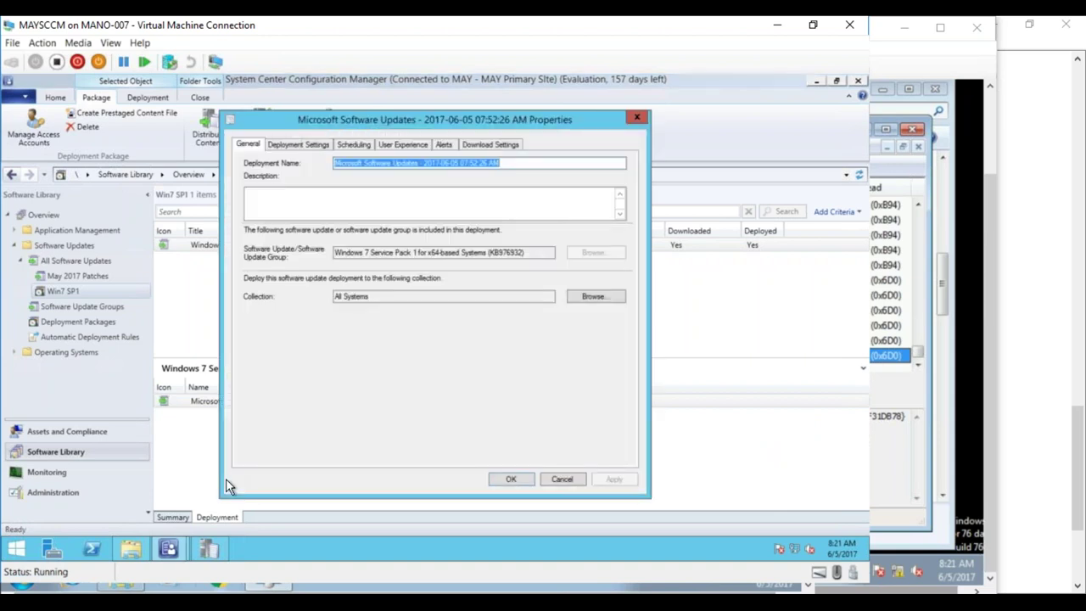
- Review the deployment settings and scheduling tabs, briefly checking the MAY_Test01 log window
{"action": "left_click", "coordinate": [311, 145]}
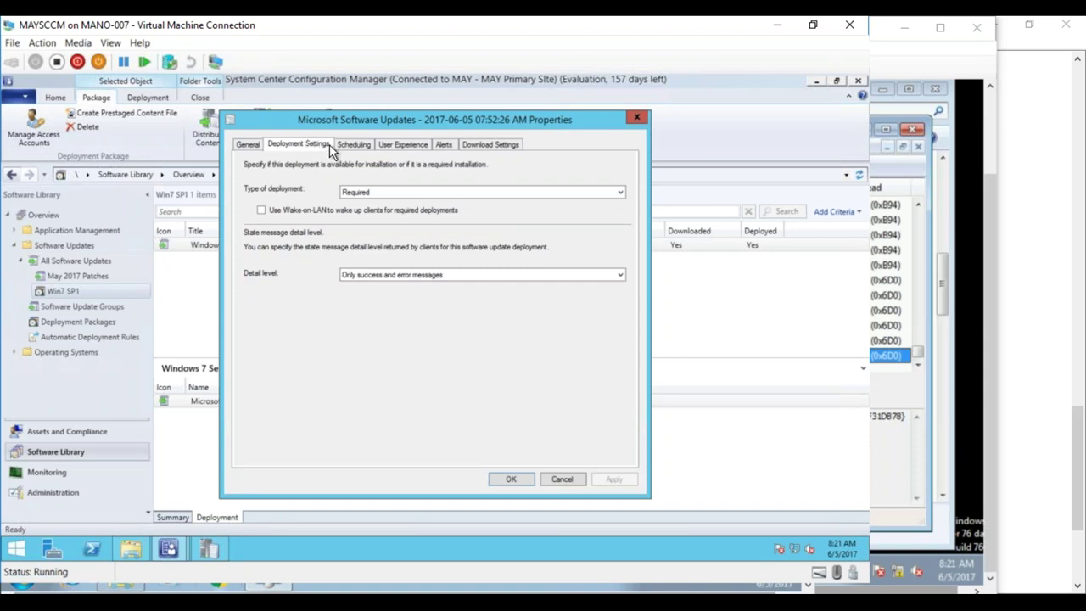
{"action": "left_click", "coordinate": [350, 146]}
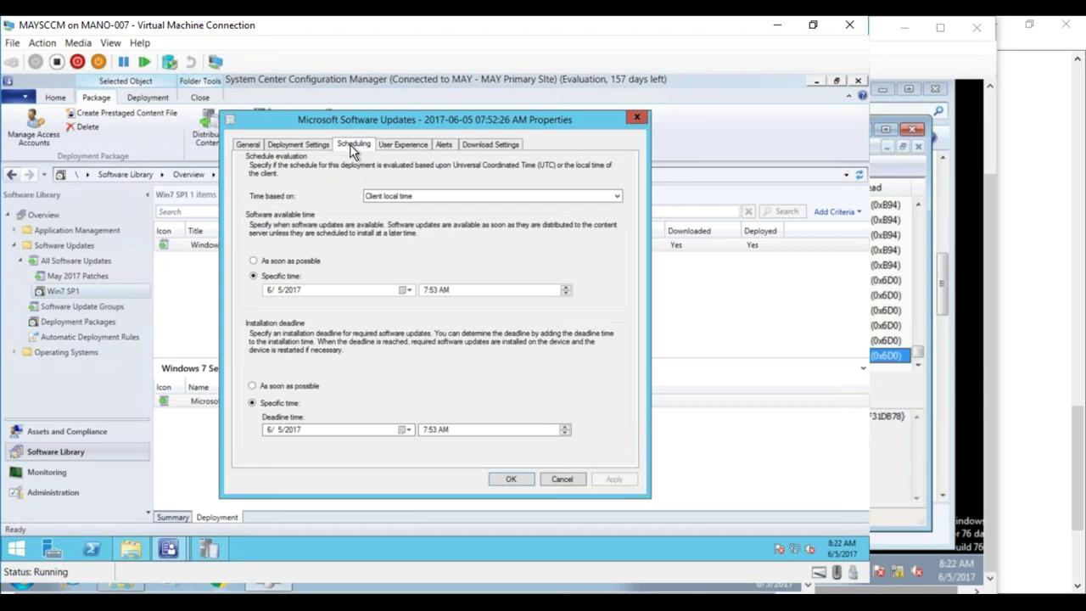
{"action": "mouse_move", "coordinate": [153, 590]}
{"action": "left_click", "coordinate": [217, 561]}
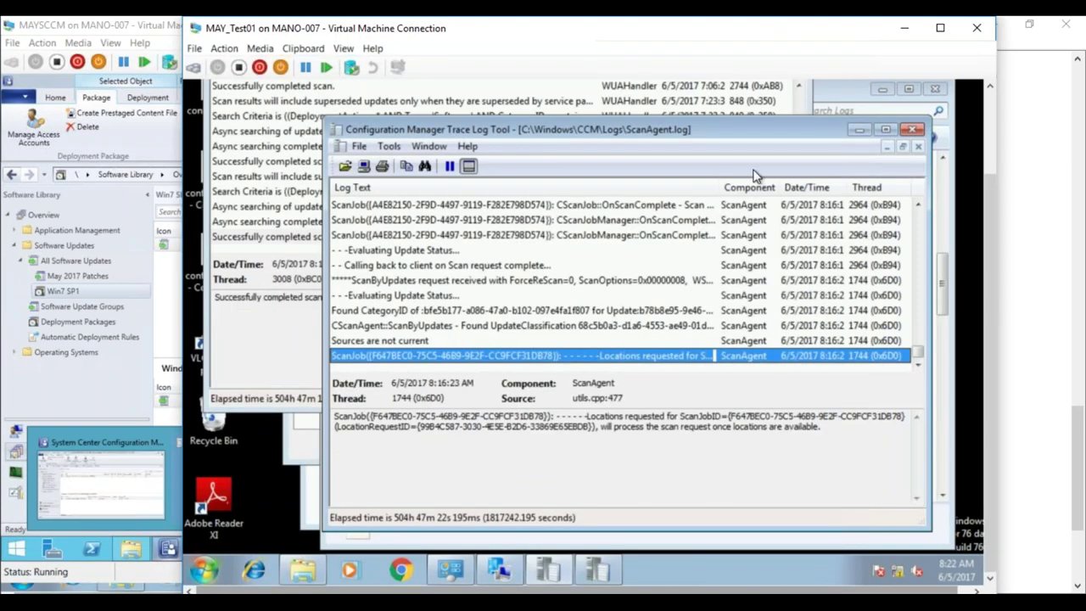
{"action": "left_click", "coordinate": [910, 29]}
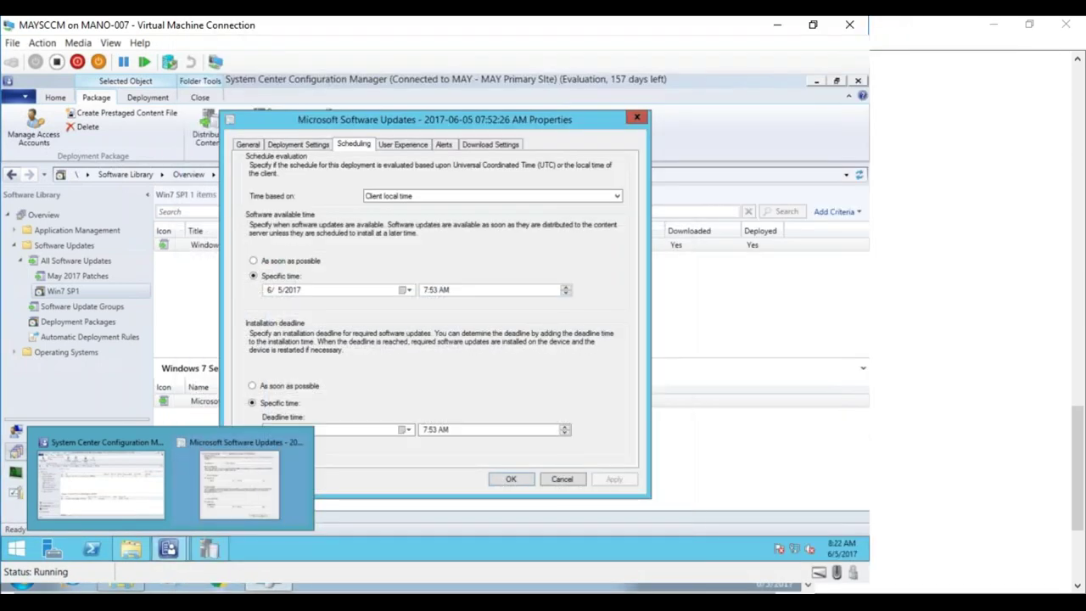
- Review the User Experience, Alerts and Download Settings tabs, returning to Scheduling
{"action": "left_click", "coordinate": [416, 143]}
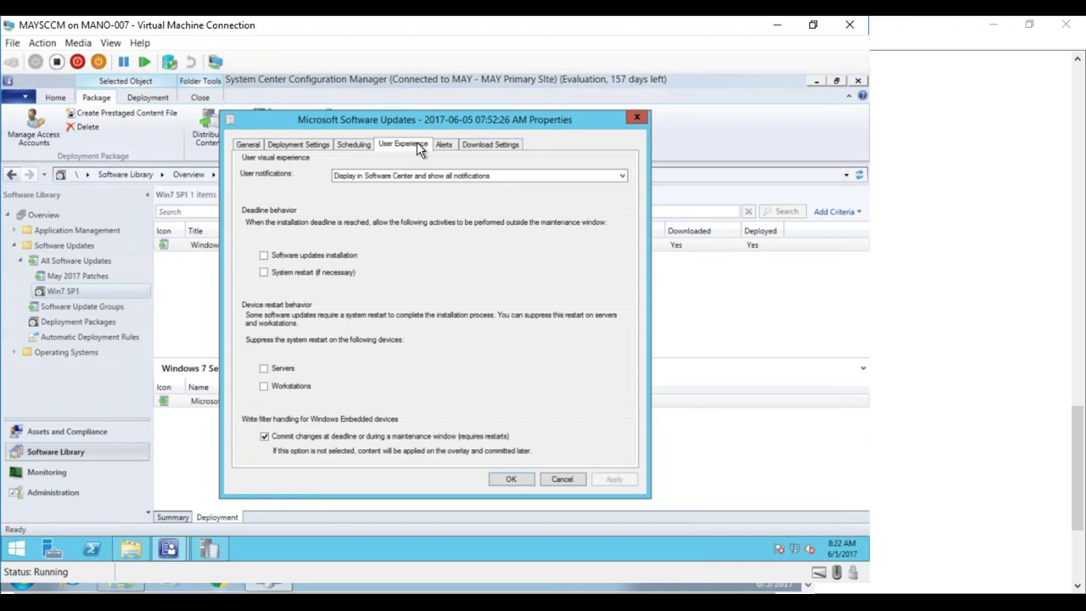
{"action": "left_click", "coordinate": [444, 145]}
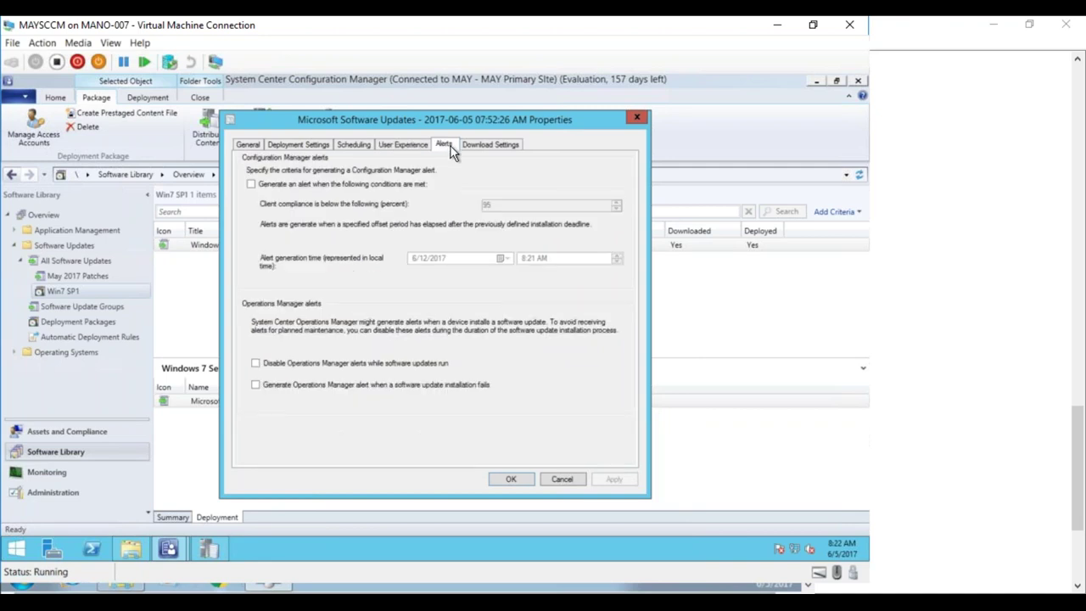
{"action": "left_click", "coordinate": [484, 145]}
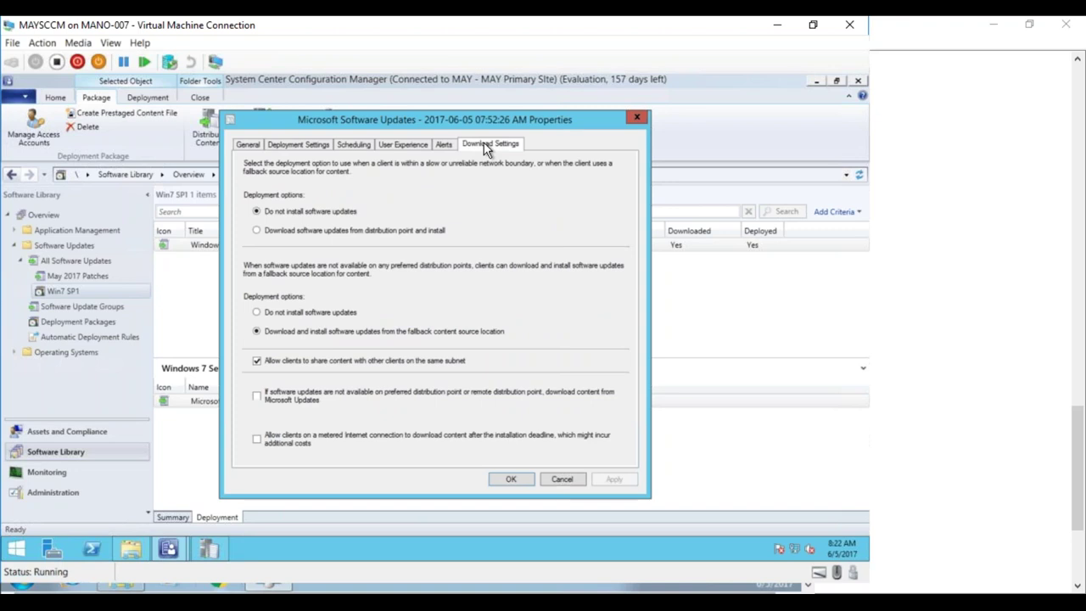
{"action": "left_click", "coordinate": [406, 144]}
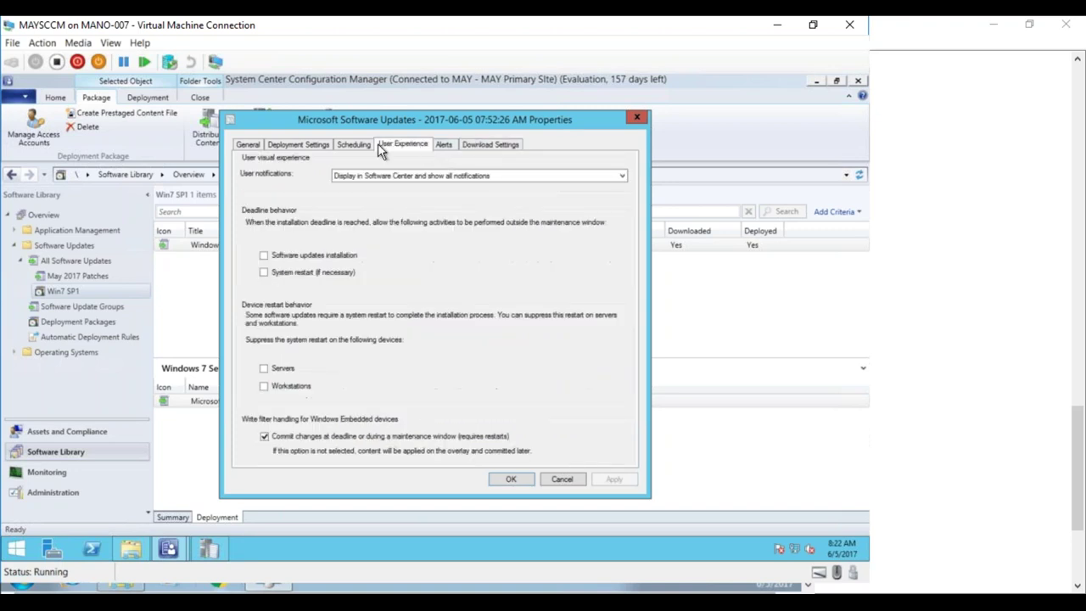
{"action": "left_click", "coordinate": [361, 142]}
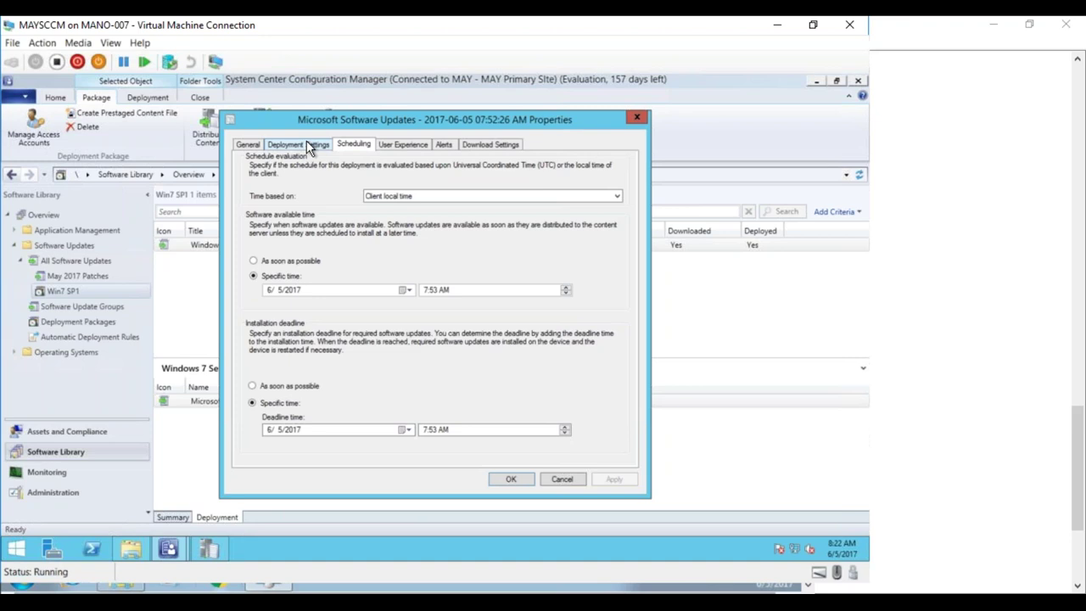
- Read wsyncmgr.log down to its newest Office Web Apps sync entry, then bring up TargetMachine
{"action": "left_click", "coordinate": [208, 546]}
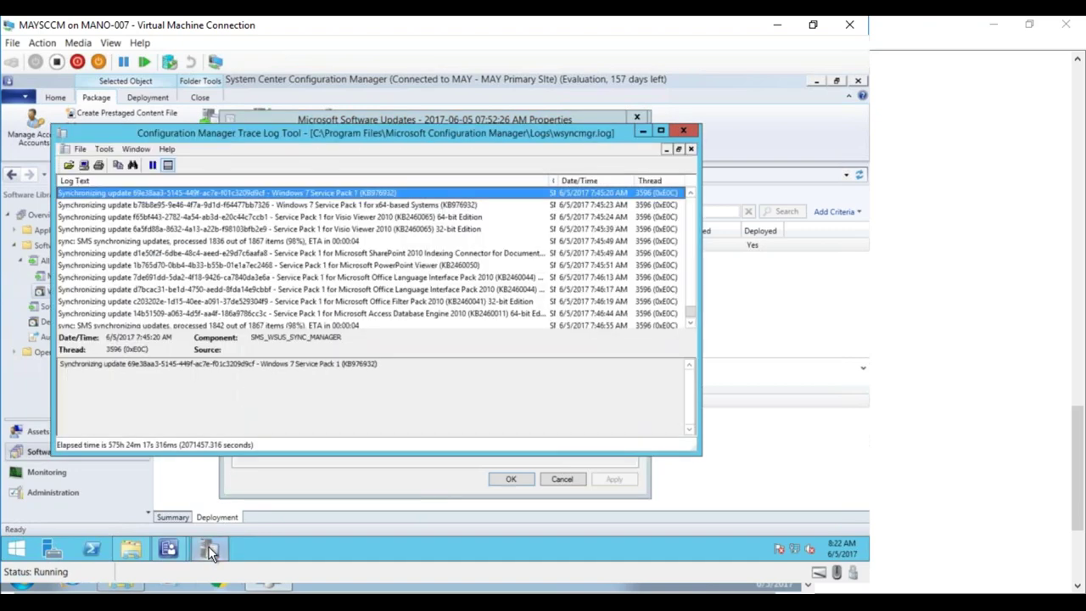
{"action": "left_click", "coordinate": [399, 325]}
{"action": "left_click", "coordinate": [689, 324]}
{"action": "left_click", "coordinate": [689, 324]}
{"action": "left_click", "coordinate": [689, 326]}
{"action": "left_click", "coordinate": [689, 327]}
{"action": "left_click", "coordinate": [689, 327]}
{"action": "left_click", "coordinate": [689, 327]}
{"action": "left_click", "coordinate": [689, 327]}
{"action": "left_click", "coordinate": [689, 327]}
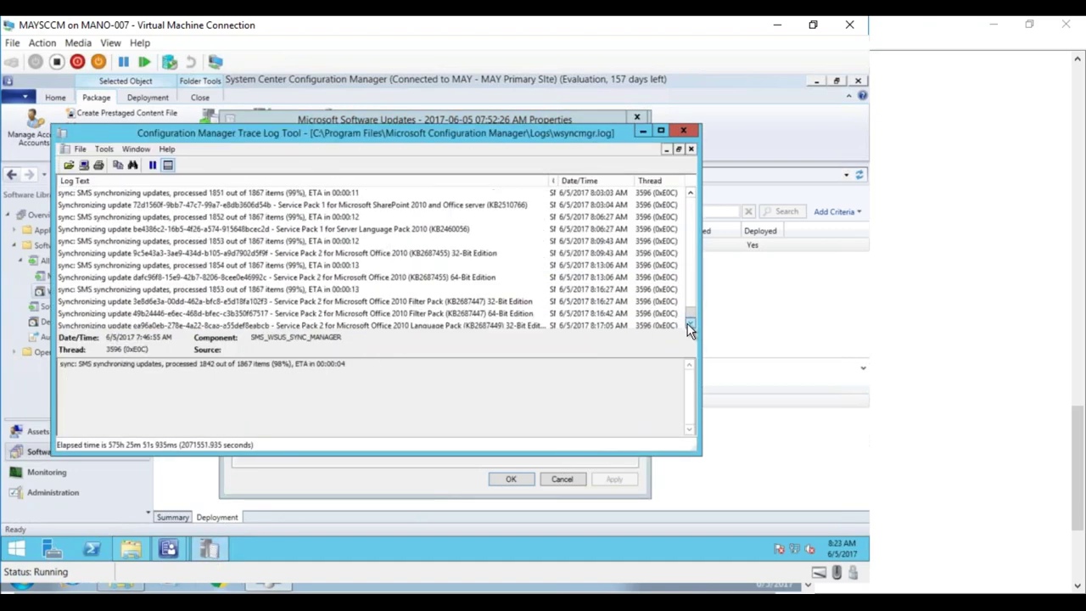
{"action": "left_click", "coordinate": [689, 327]}
{"action": "left_click", "coordinate": [689, 326]}
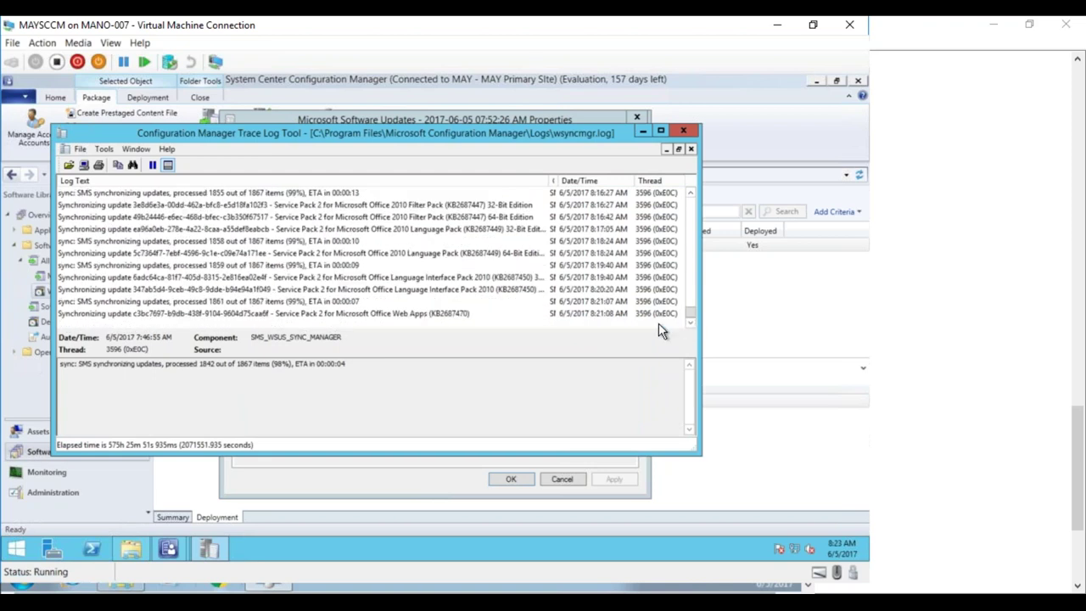
{"action": "left_click", "coordinate": [515, 313]}
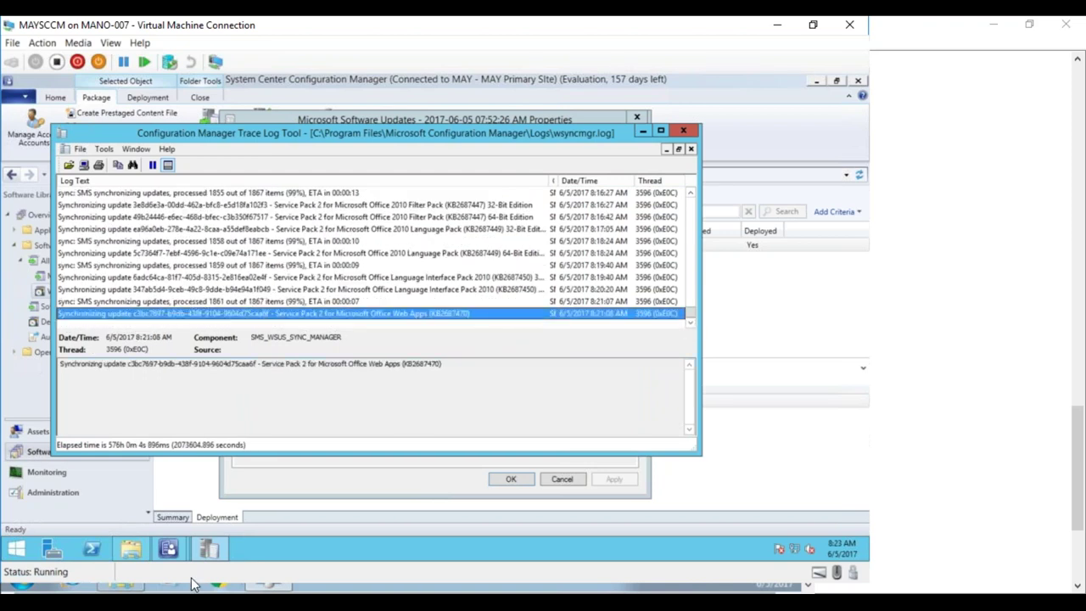
{"action": "mouse_move", "coordinate": [207, 584]}
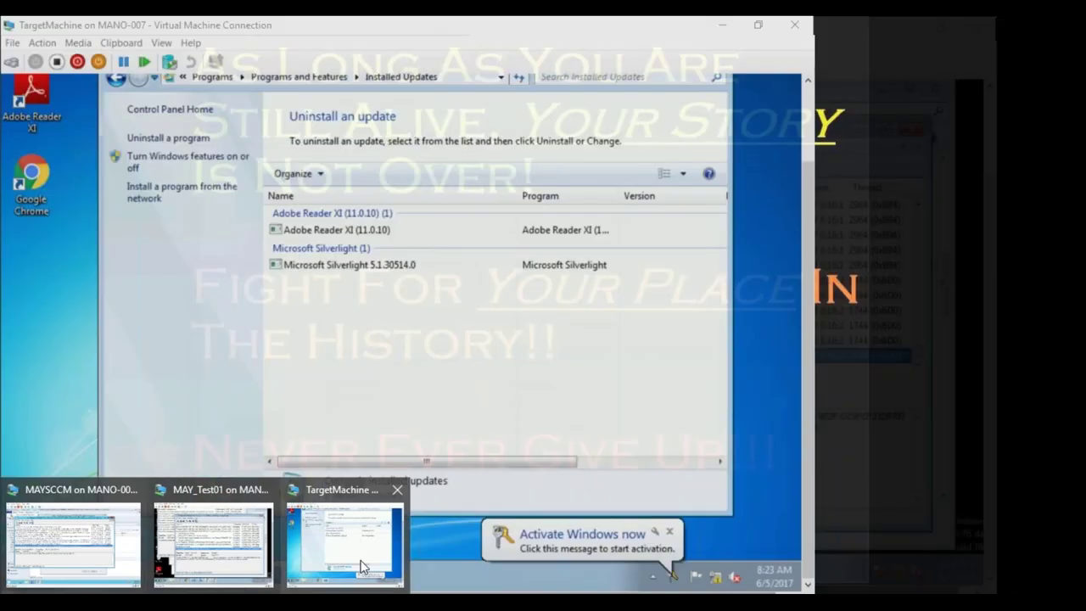
{"action": "left_click", "coordinate": [361, 567]}
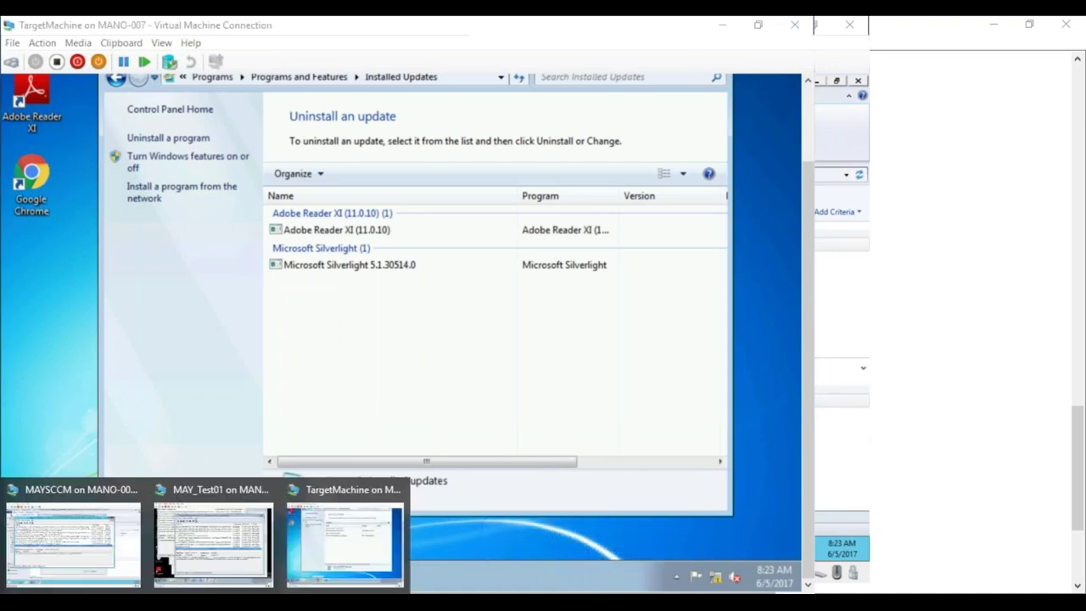
- Read the ScanAgent log entries on MAY_Test01 about sources not being current
{"action": "left_click", "coordinate": [237, 541]}
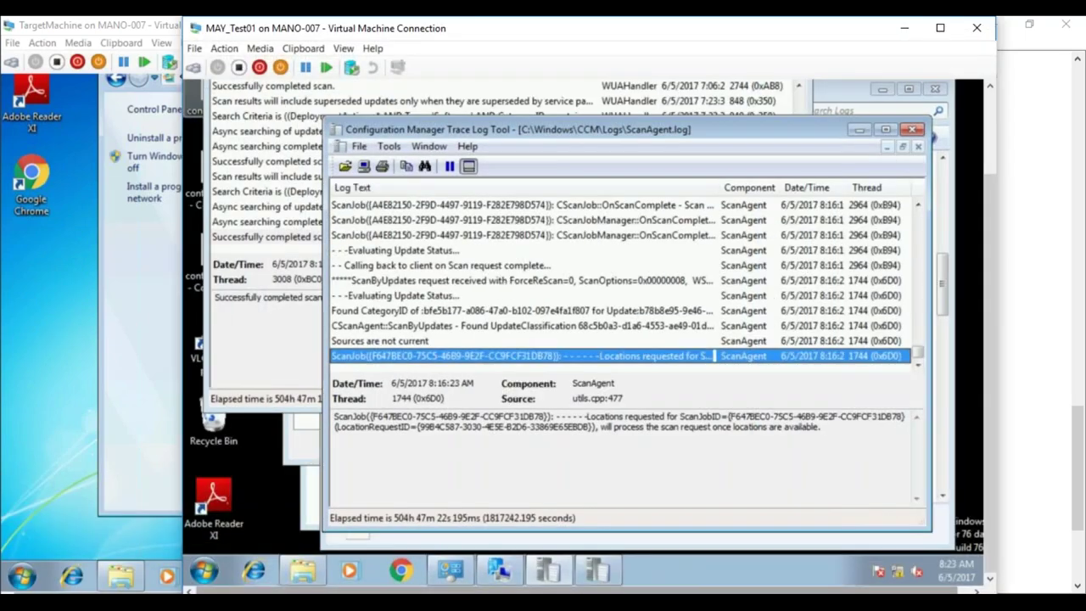
{"action": "left_click", "coordinate": [412, 316]}
{"action": "left_click", "coordinate": [408, 341]}
{"action": "left_click", "coordinate": [409, 360]}
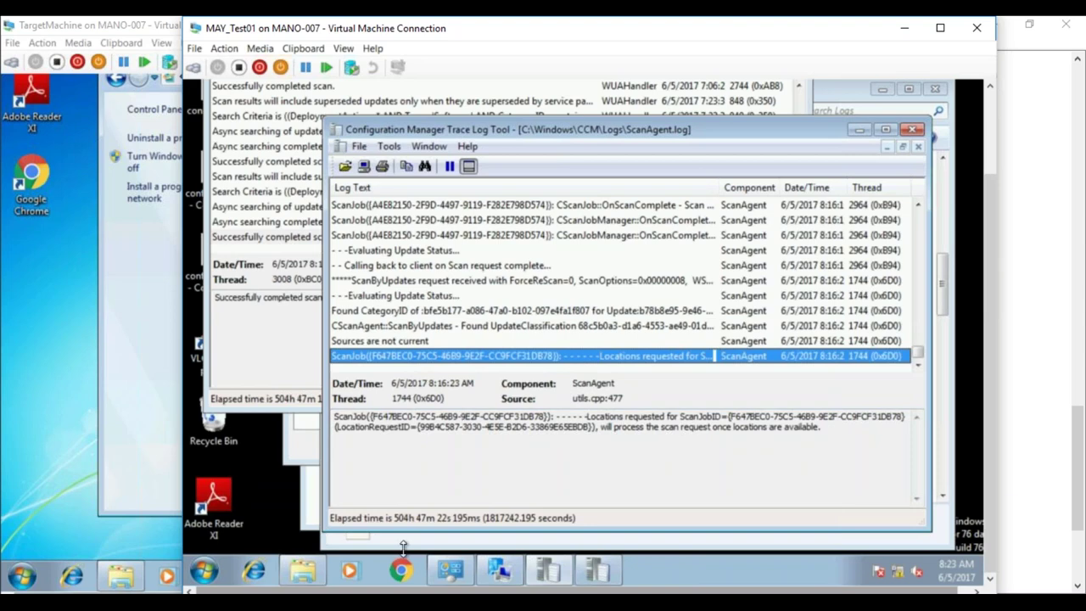
{"action": "left_click", "coordinate": [203, 572]}
{"action": "left_click", "coordinate": [204, 573]}
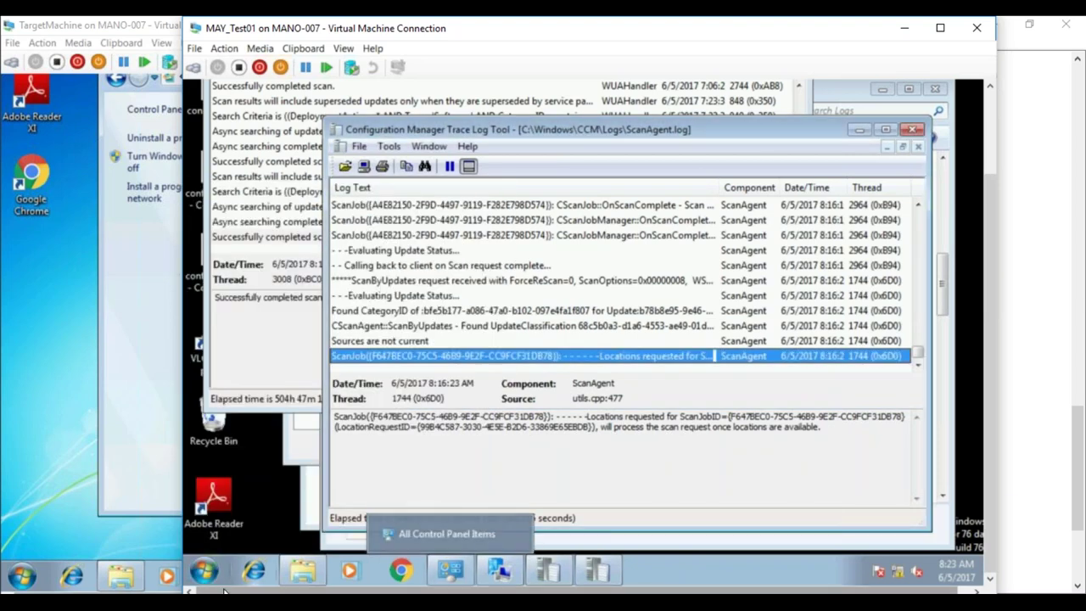
- On TargetMachine, check the network connection and close the Control Panel and Installed Updates windows
{"action": "mouse_move", "coordinate": [205, 604]}
{"action": "left_click", "coordinate": [340, 543]}
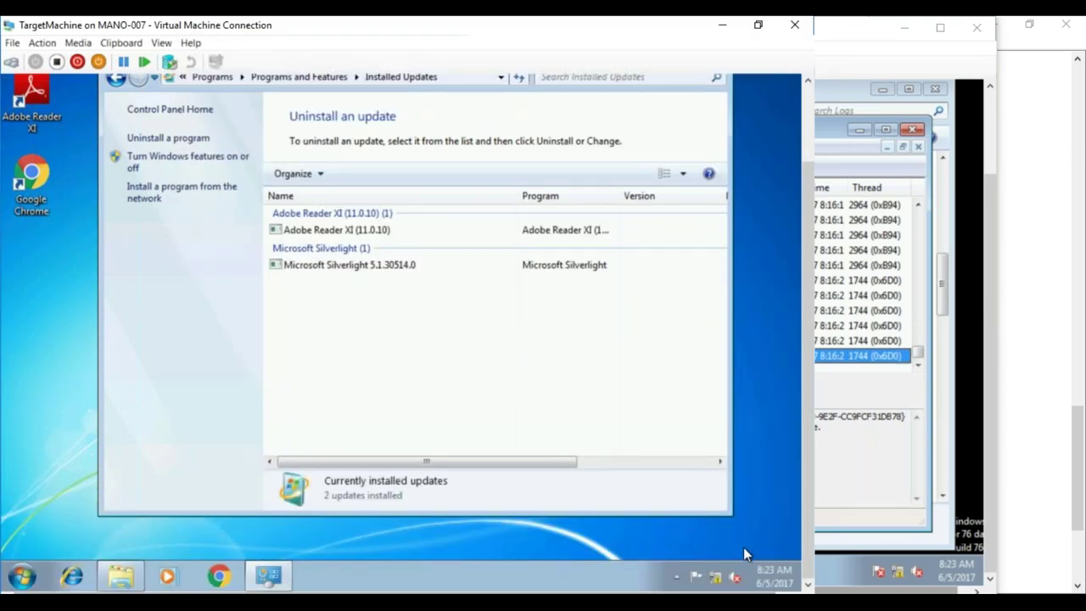
{"action": "right_click", "coordinate": [713, 575]}
{"action": "key", "text": "Escape"}
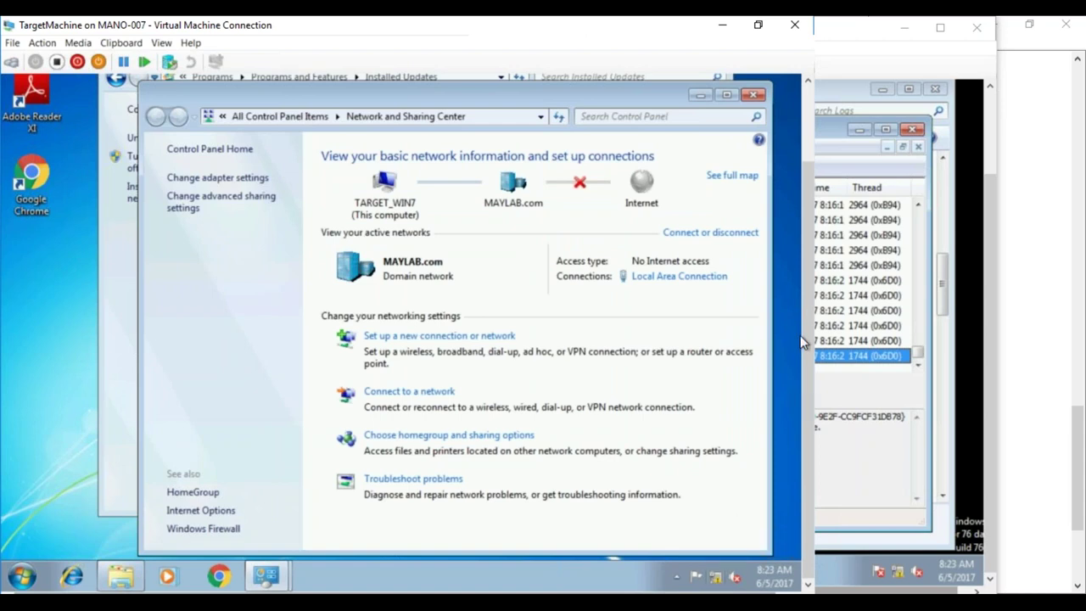
{"action": "left_click", "coordinate": [212, 151]}
{"action": "left_click", "coordinate": [752, 96]}
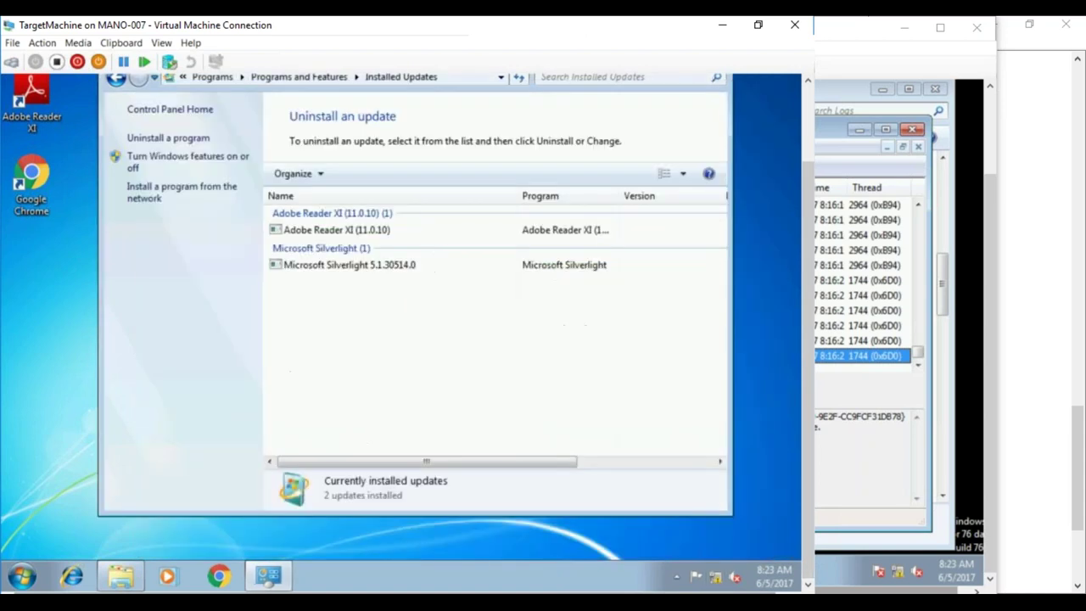
{"action": "left_click_drag", "start_coordinate": [807, 208], "coordinate": [804, 131]}
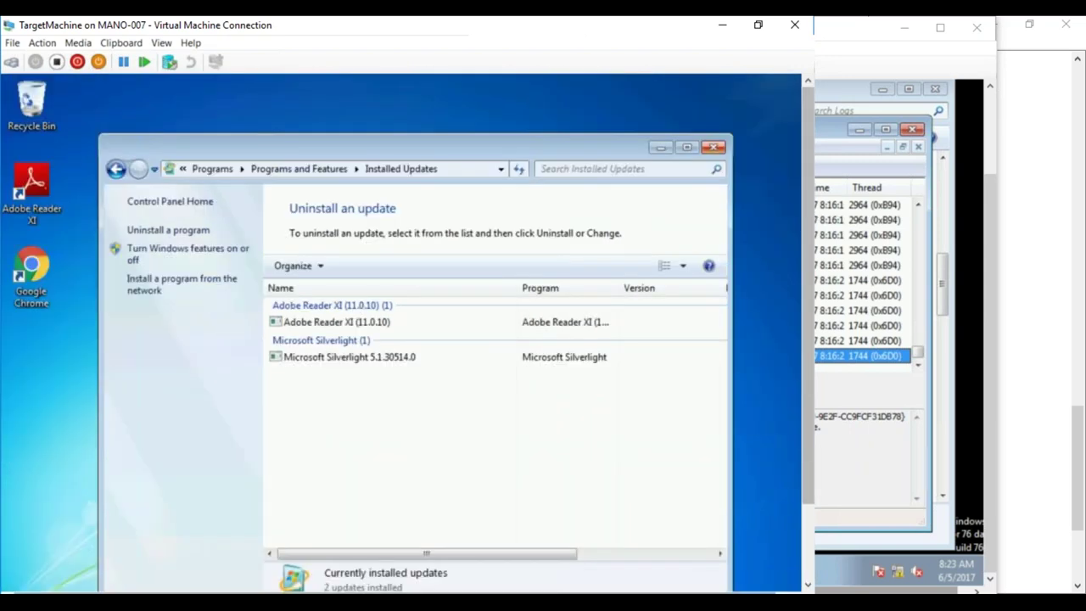
{"action": "left_click", "coordinate": [719, 146]}
{"action": "left_click_drag", "start_coordinate": [810, 172], "coordinate": [809, 250]}
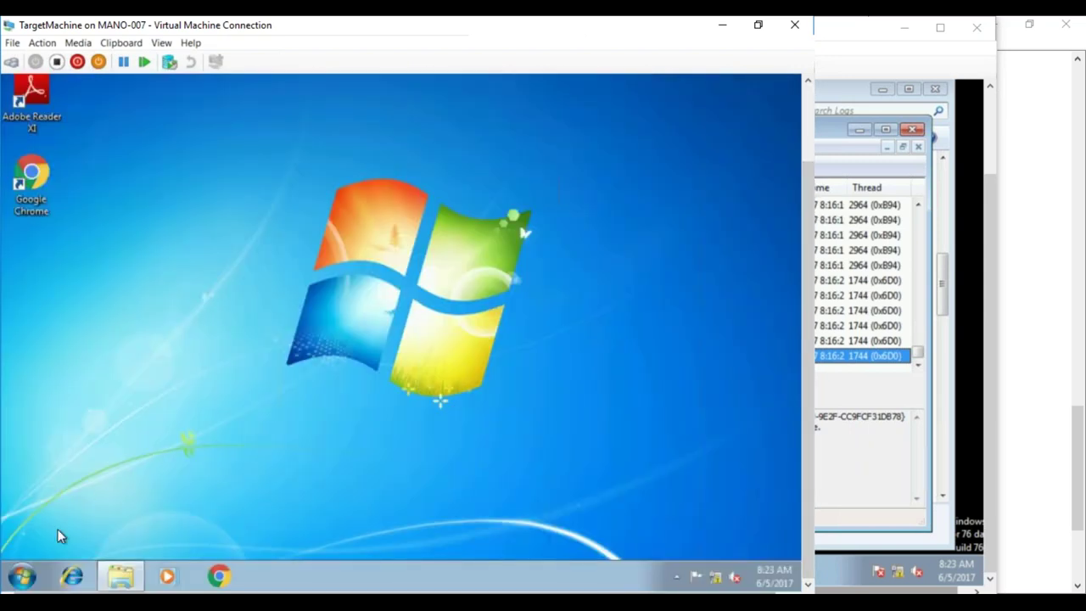
- Log off the TargetMachine guest and minimize the TargetMachine, MAY_Test01 and MAYSCCM VM windows
{"action": "left_click", "coordinate": [23, 577]}
{"action": "left_click", "coordinate": [238, 538]}
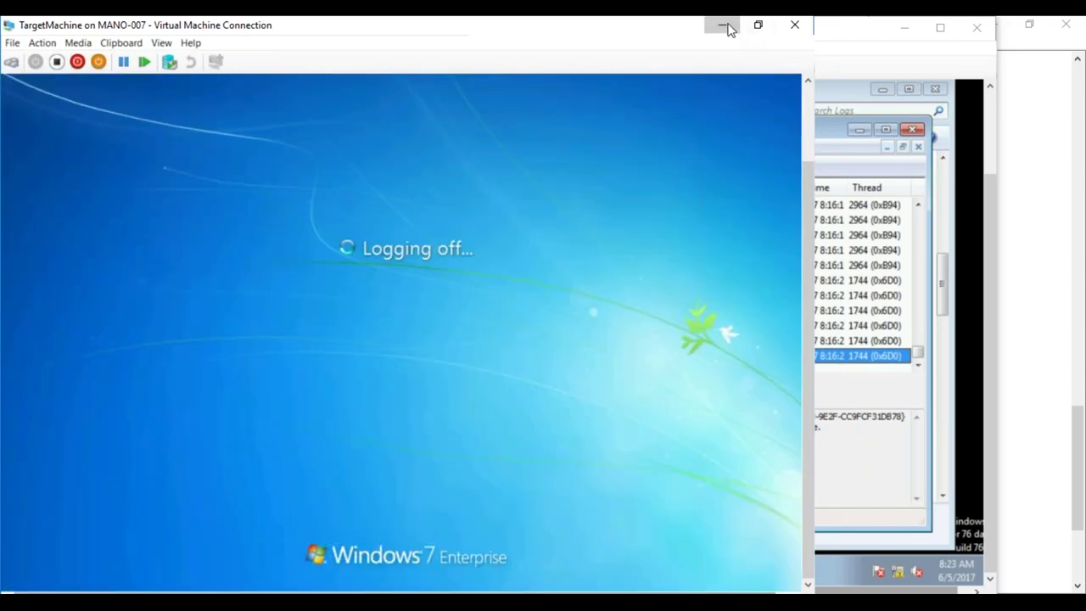
{"action": "left_click", "coordinate": [722, 26]}
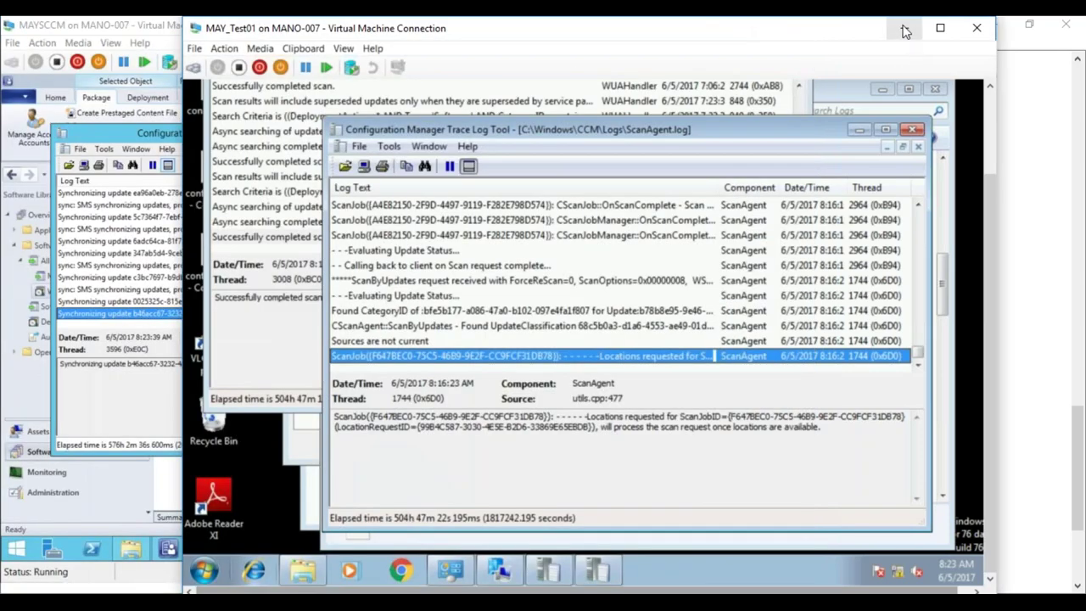
{"action": "left_click", "coordinate": [904, 28]}
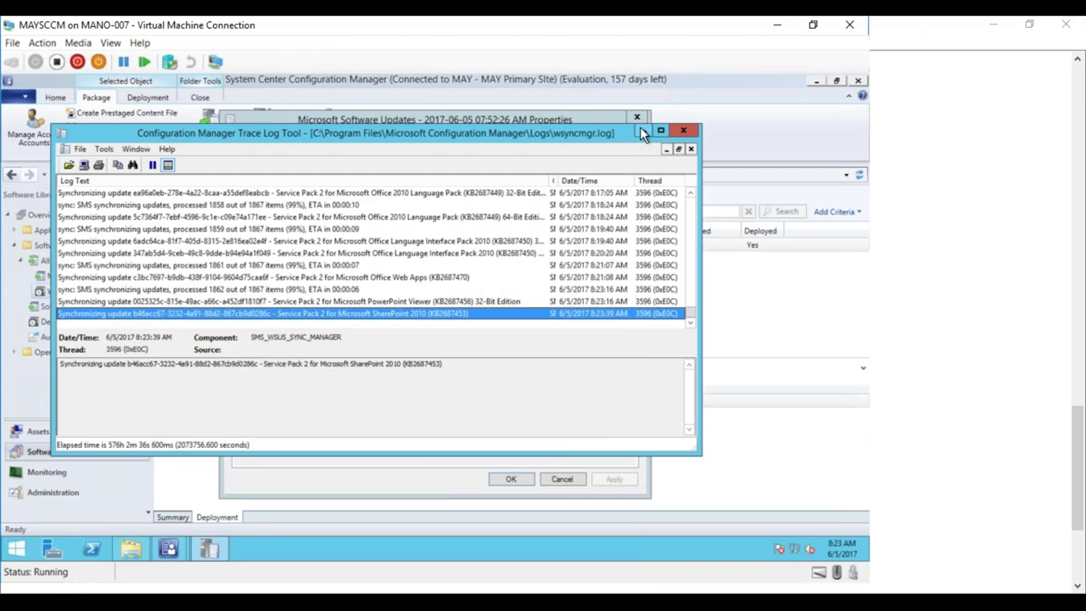
{"action": "left_click", "coordinate": [775, 25]}
- Minimize Notepad and open TargetMachine's settings in Hyper-V Manager, viewing its legacy network adapter
{"action": "left_click", "coordinate": [989, 24]}
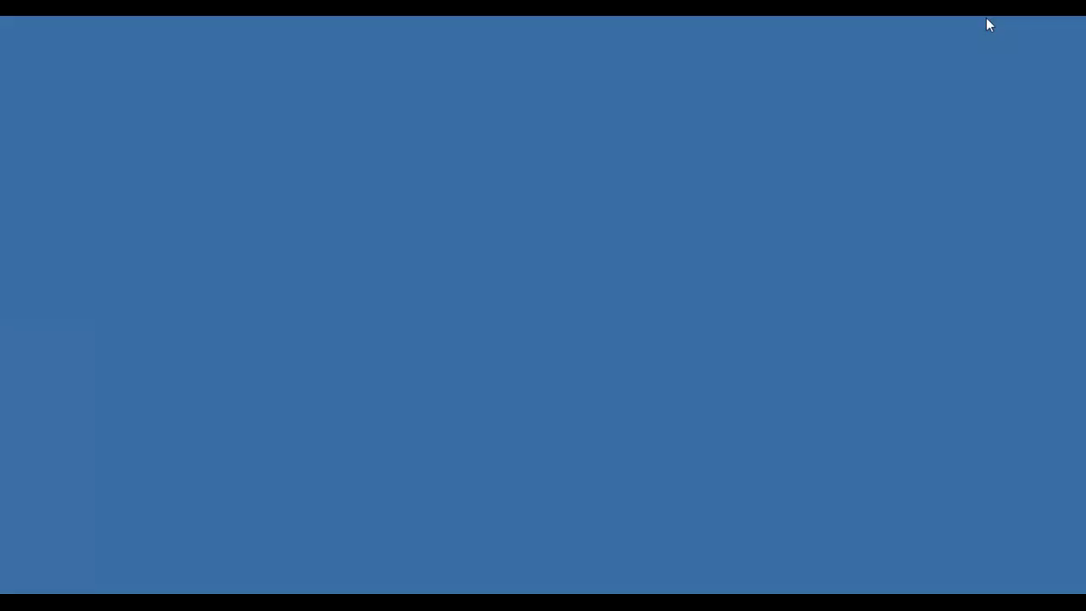
{"action": "left_click", "coordinate": [180, 587]}
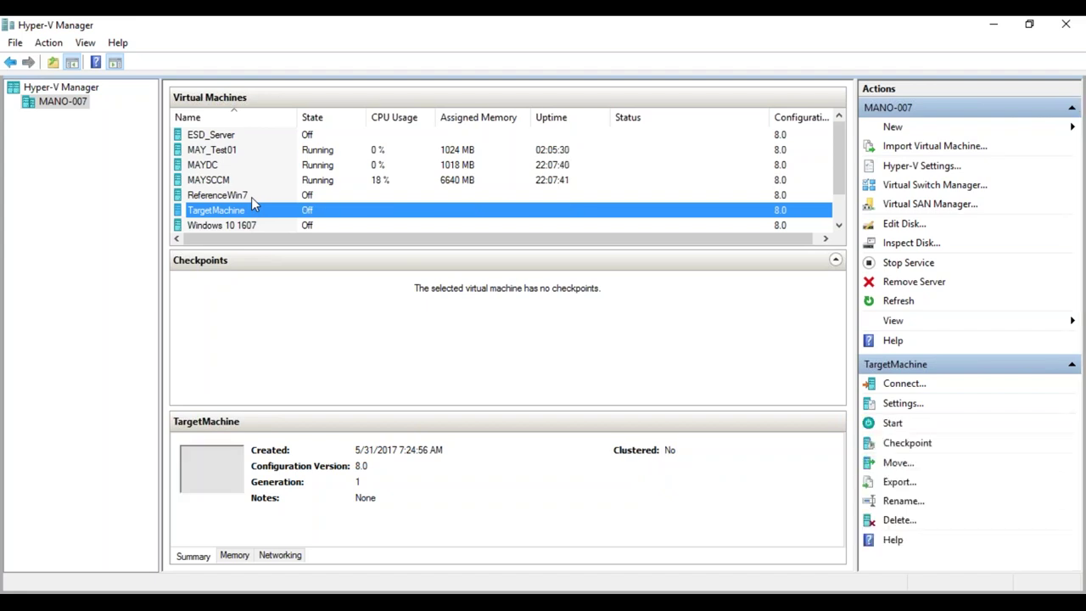
{"action": "right_click", "coordinate": [244, 212]}
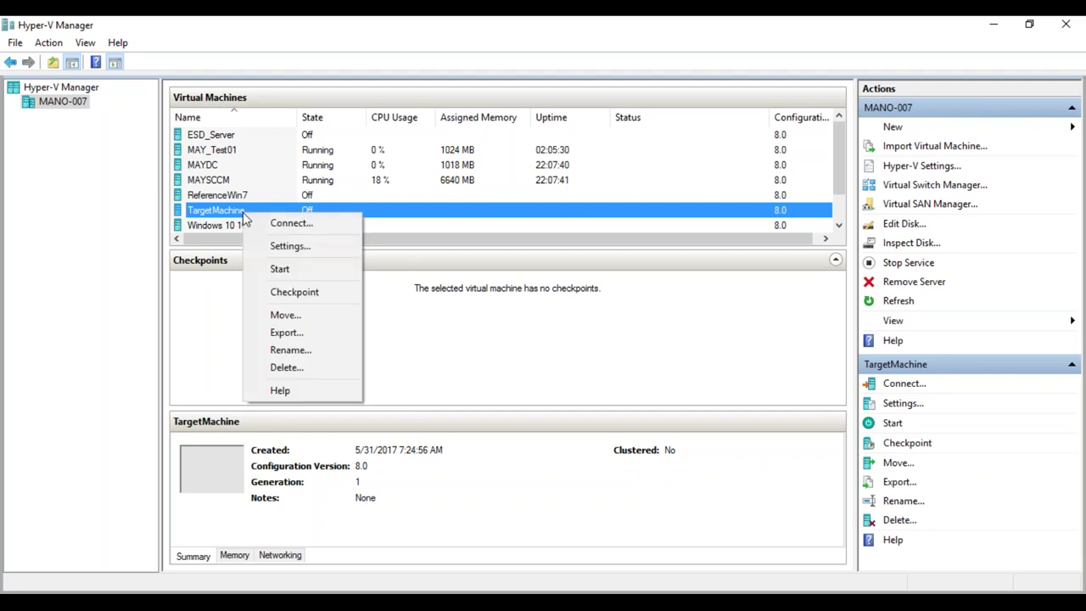
{"action": "left_click", "coordinate": [274, 247]}
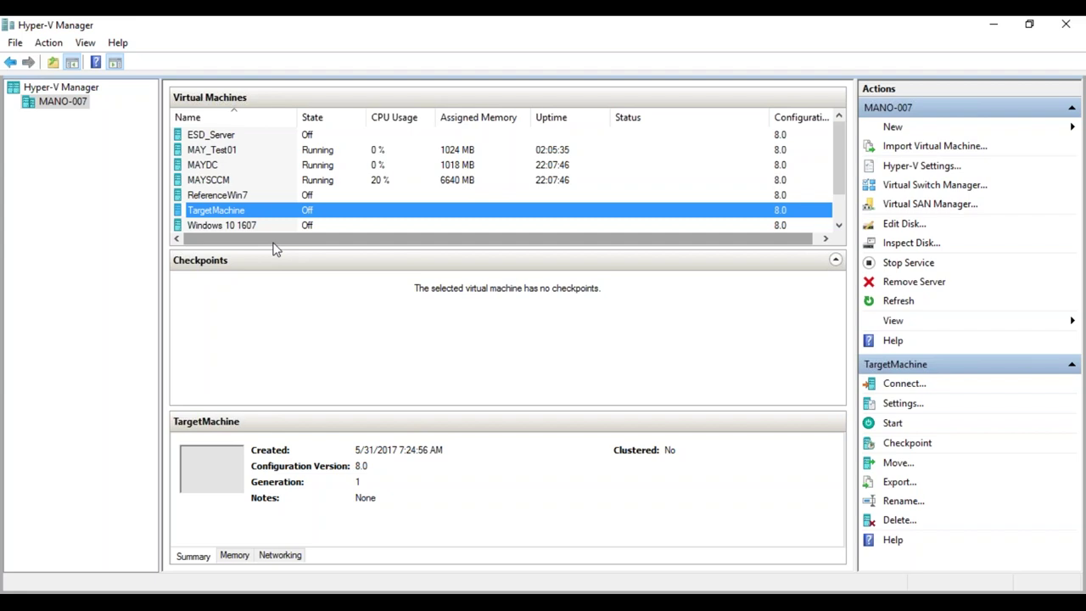
{"action": "key", "text": "ctrl+s"}
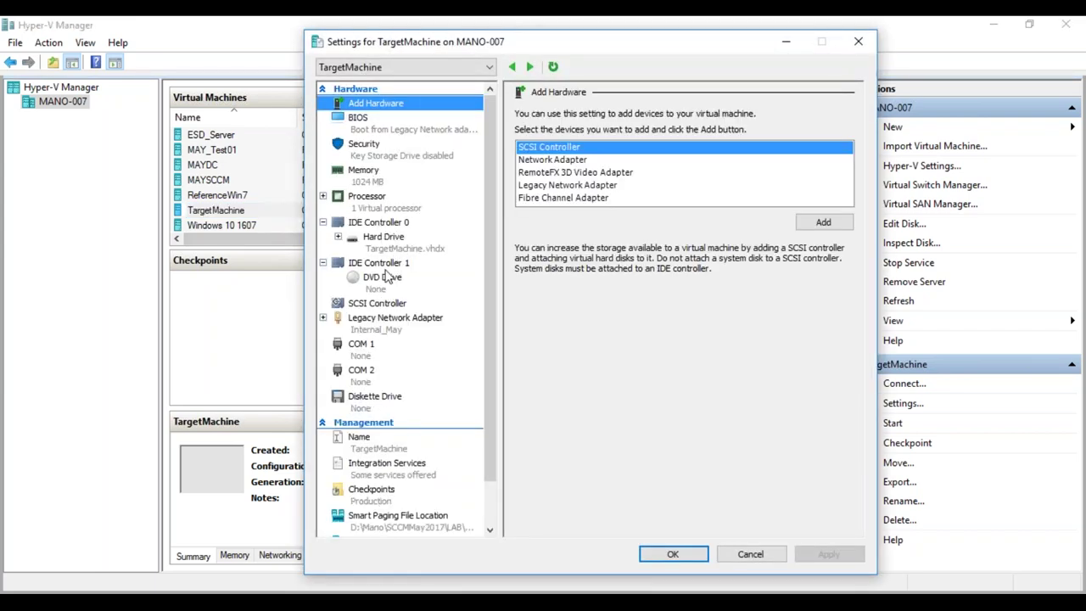
{"action": "left_click", "coordinate": [386, 329]}
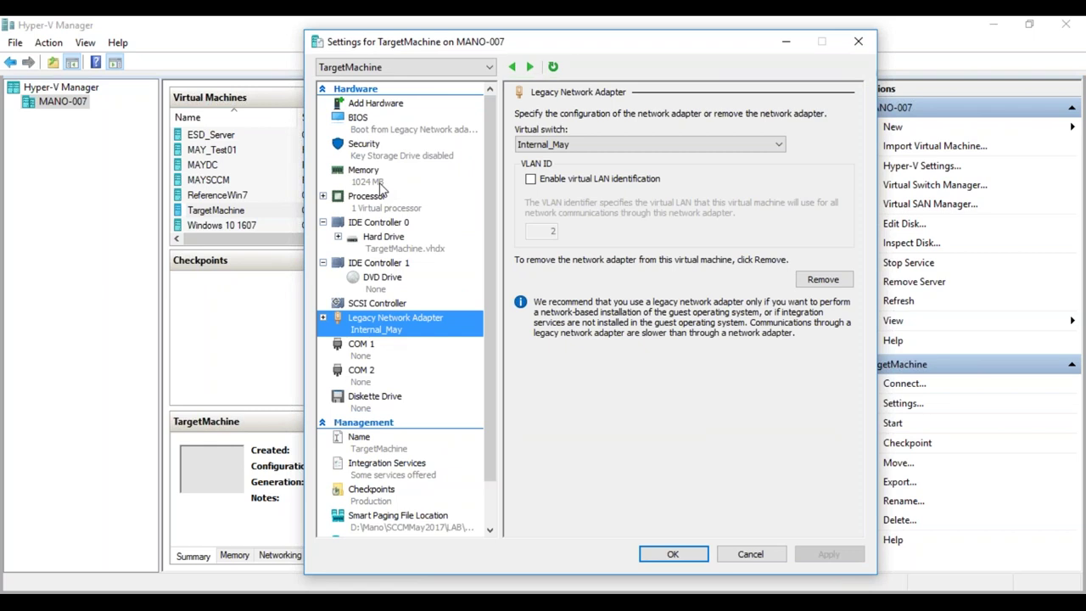
- Add a network adapter connected to External WIFI, save the settings, and start TargetMachine
{"action": "left_click", "coordinate": [384, 106]}
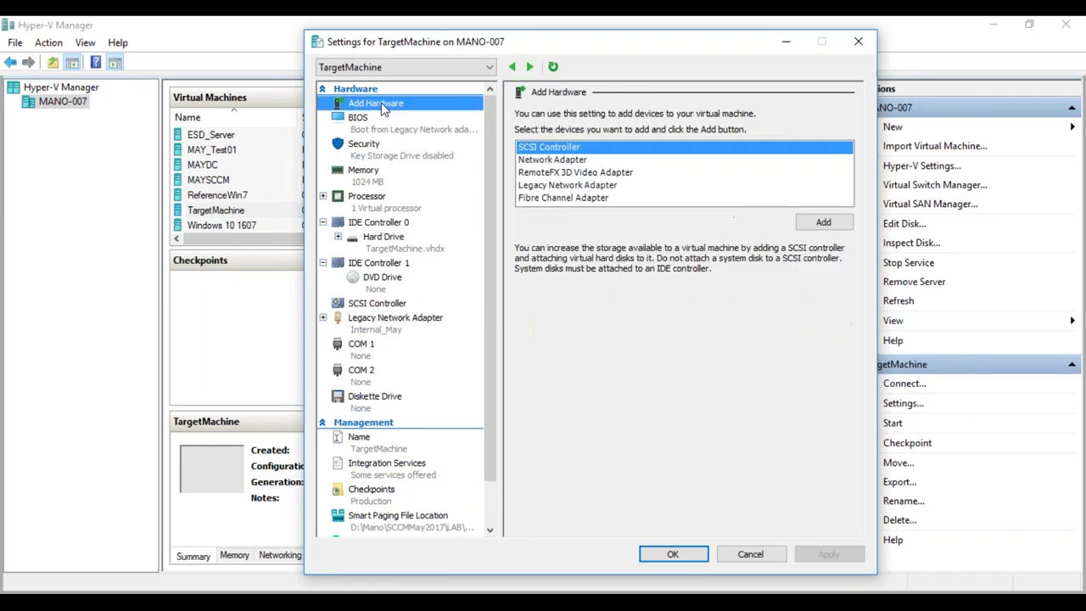
{"action": "left_click", "coordinate": [550, 160]}
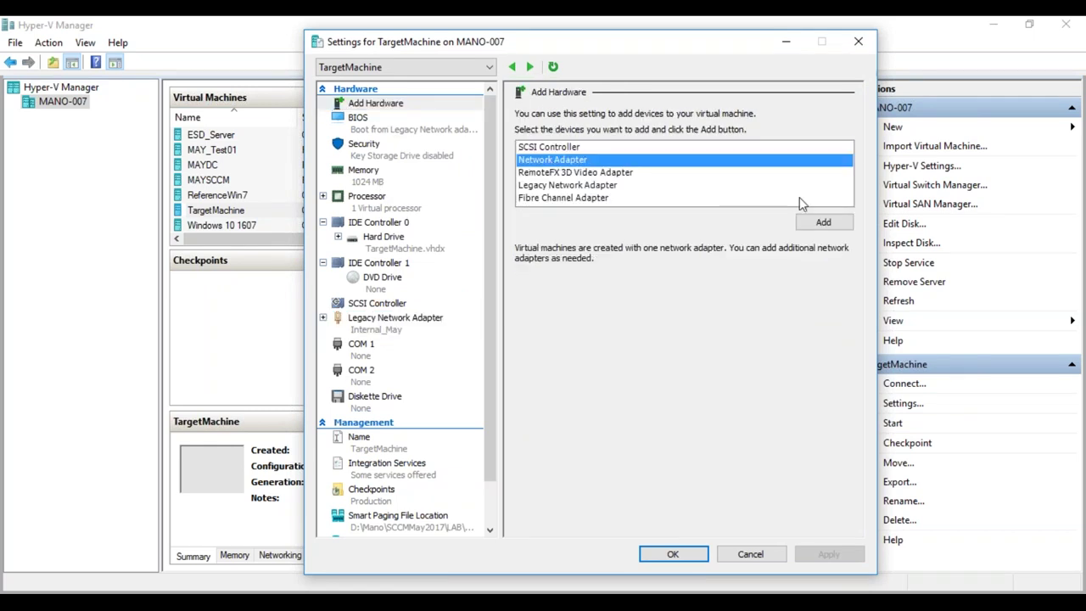
{"action": "left_click", "coordinate": [820, 222]}
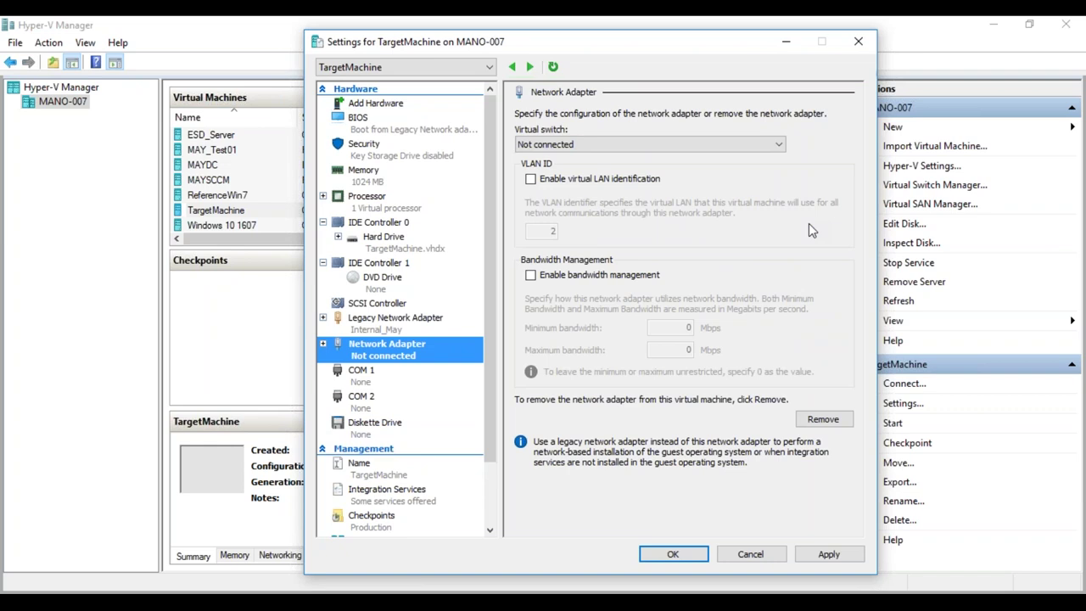
{"action": "left_click", "coordinate": [776, 146]}
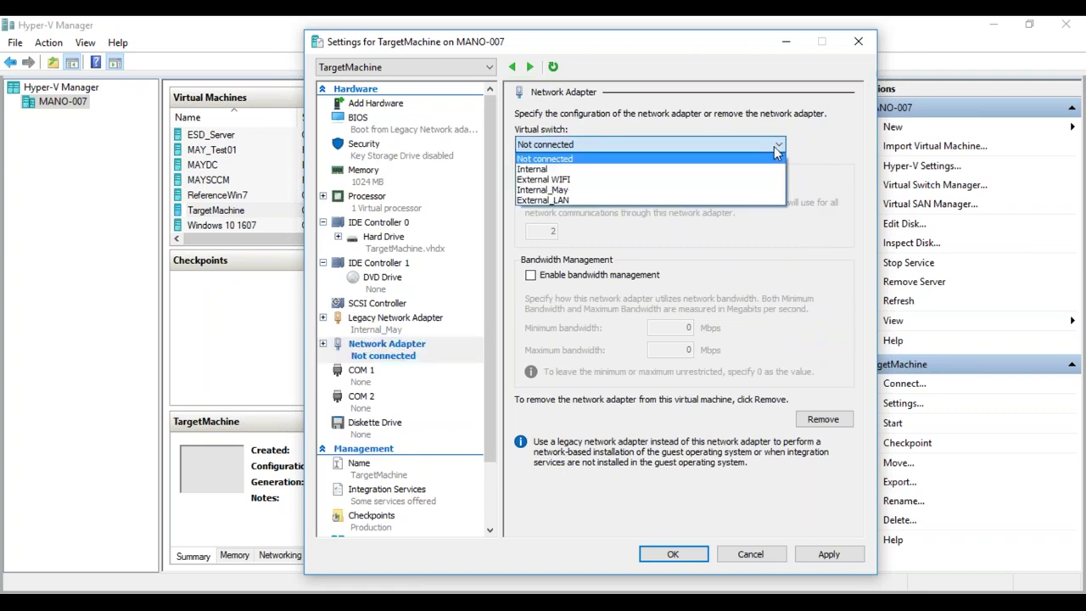
{"action": "left_click", "coordinate": [692, 180]}
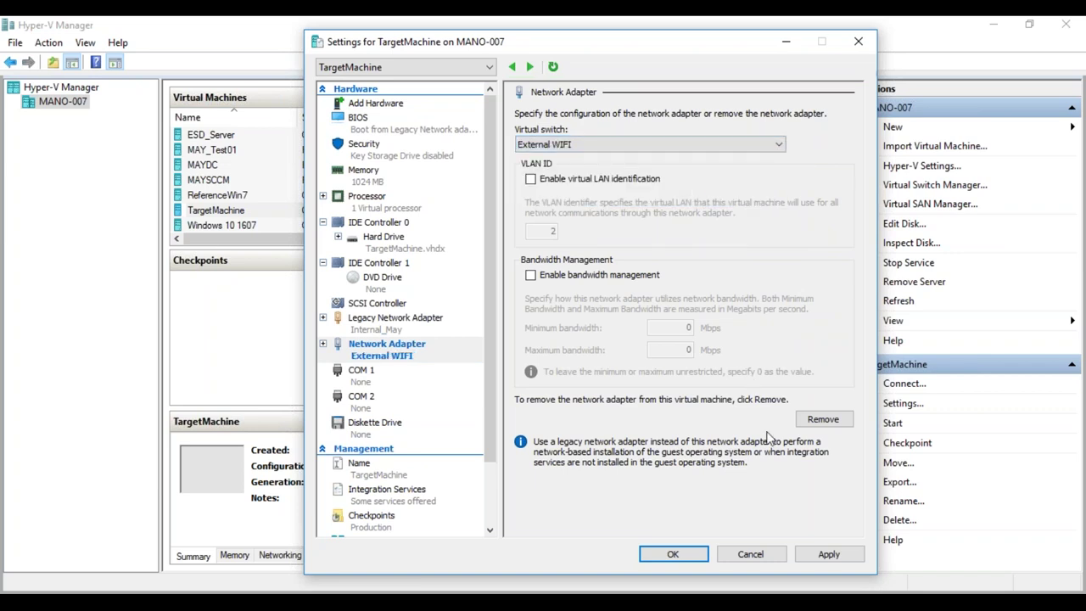
{"action": "left_click", "coordinate": [827, 553]}
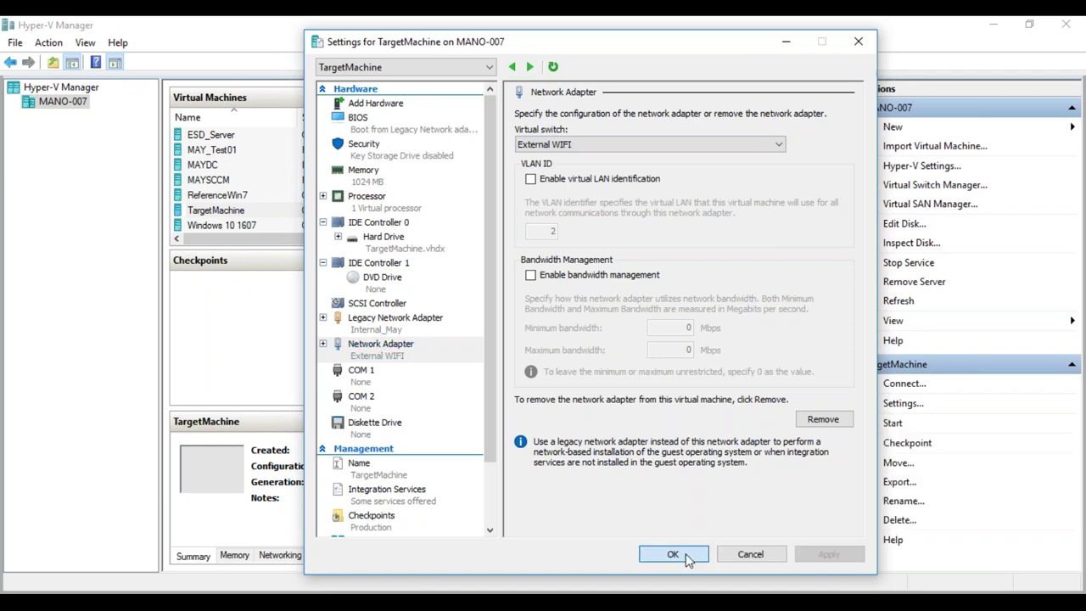
{"action": "left_click", "coordinate": [672, 554]}
{"action": "right_click", "coordinate": [279, 215]}
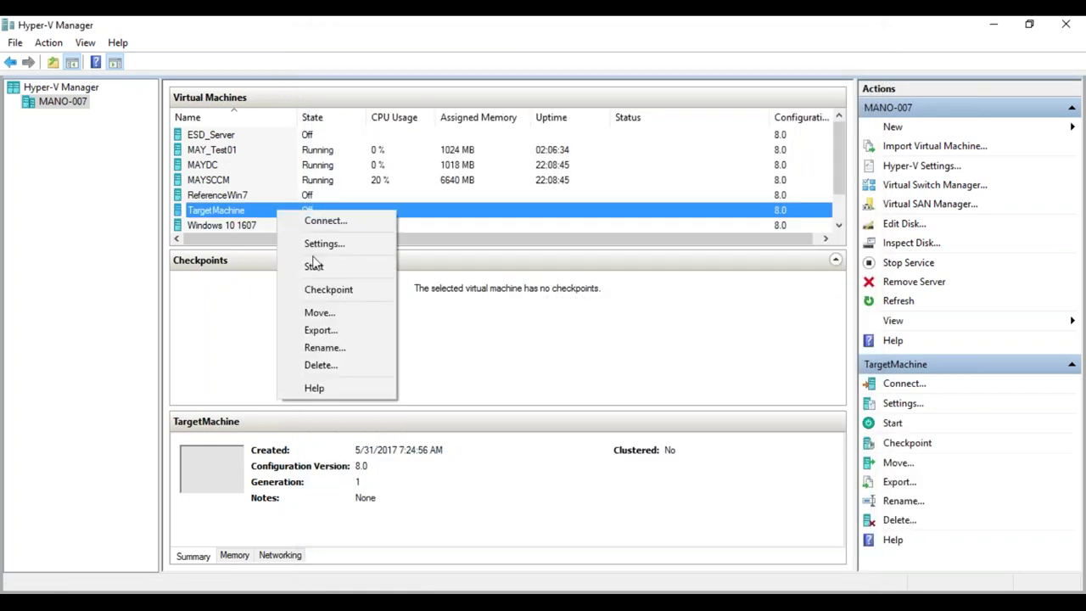
{"action": "left_click", "coordinate": [314, 267]}
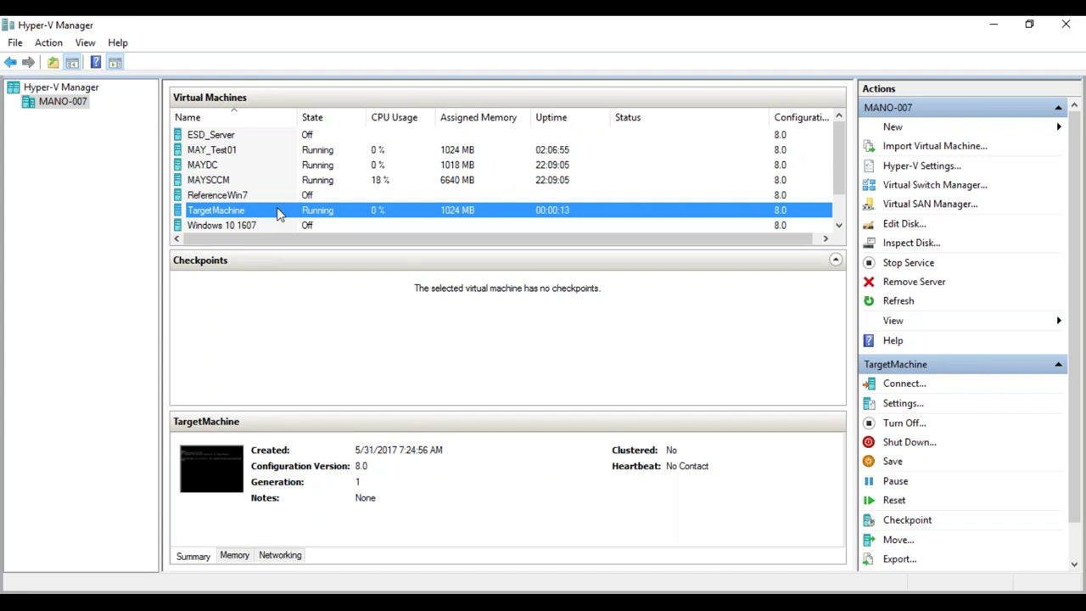
- Switch to the MAYSCCM VM connection window from the taskbar previews
{"action": "left_click", "coordinate": [128, 603]}
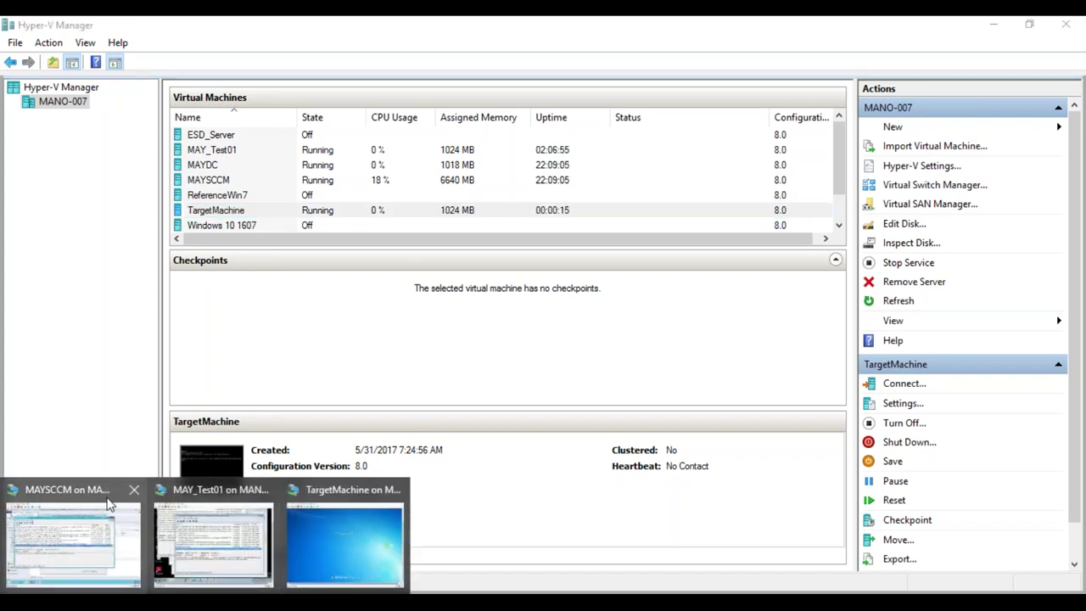
{"action": "left_click", "coordinate": [109, 504]}
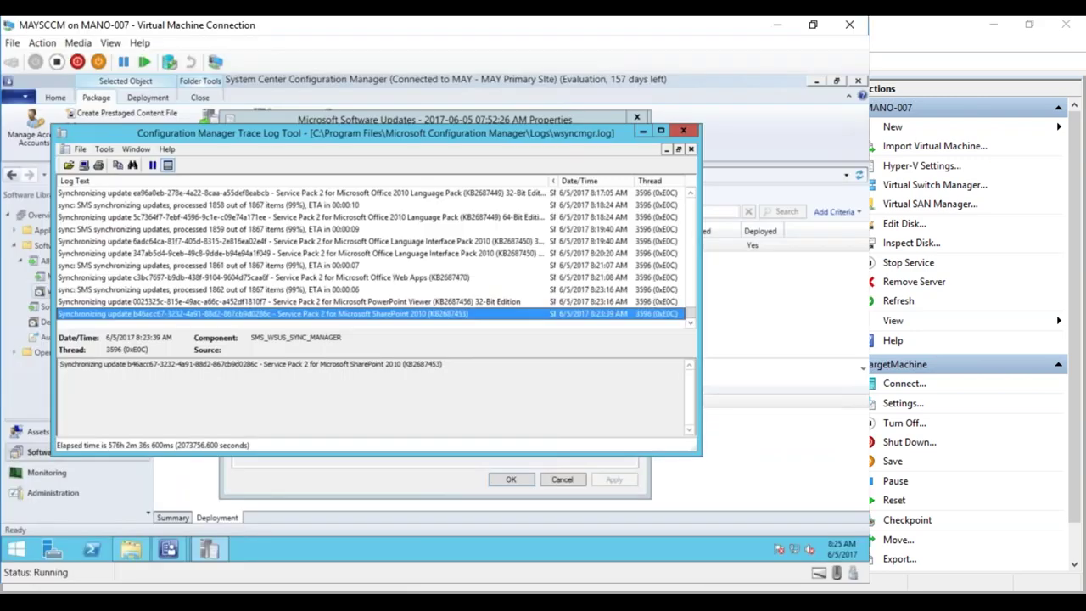
- Close CMTrace, cancel the deployment properties, and list all 688 software updates before going to Monitoring
{"action": "left_click", "coordinate": [683, 130]}
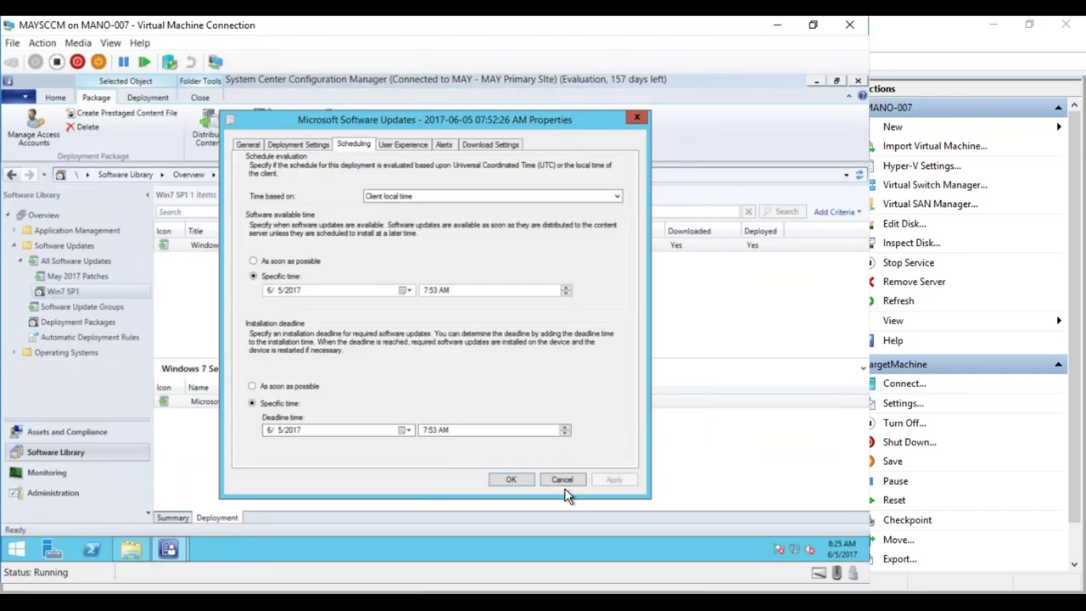
{"action": "left_click", "coordinate": [564, 481]}
{"action": "left_click", "coordinate": [72, 261]}
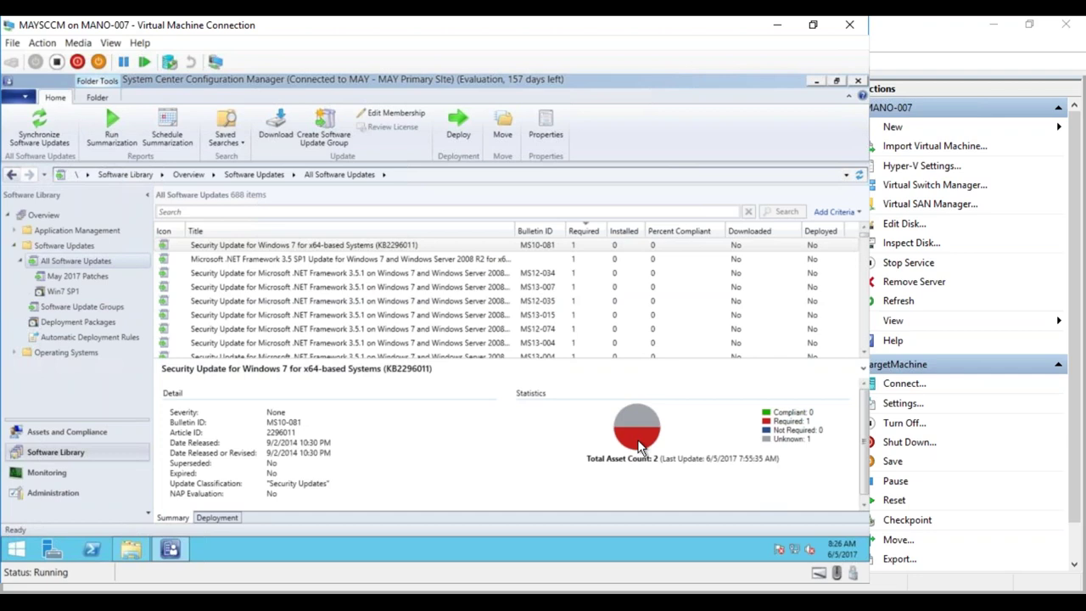
{"action": "right_click", "coordinate": [496, 253]}
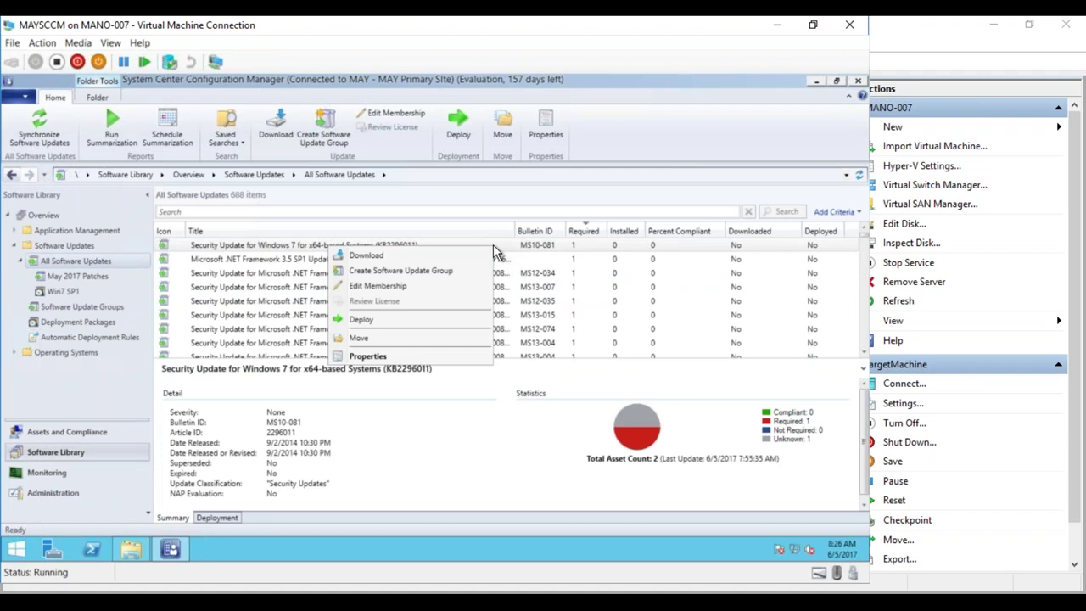
{"action": "left_click", "coordinate": [639, 431]}
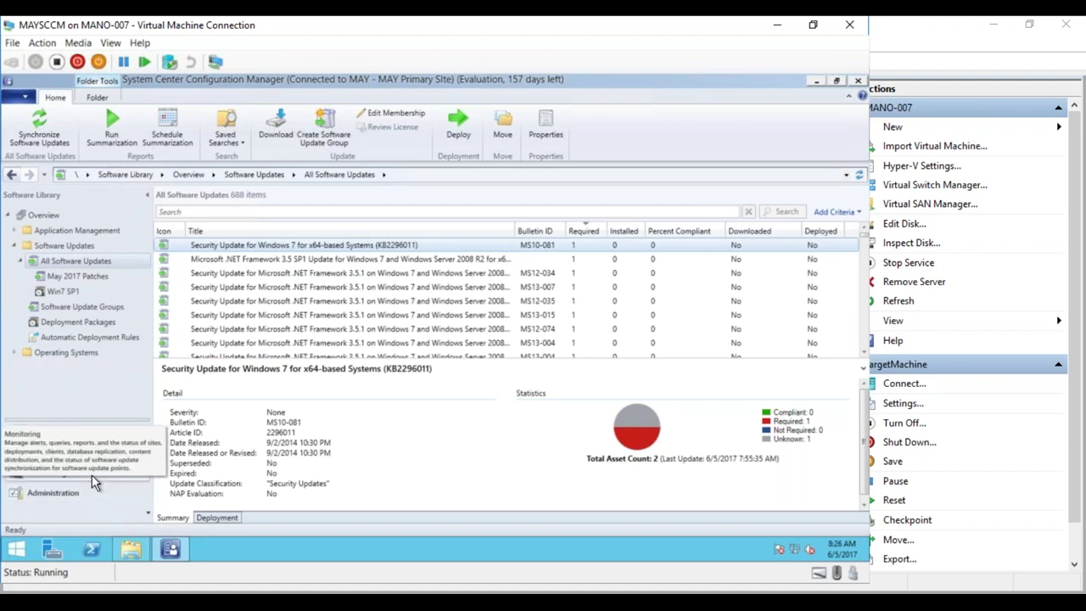
{"action": "left_click", "coordinate": [92, 474]}
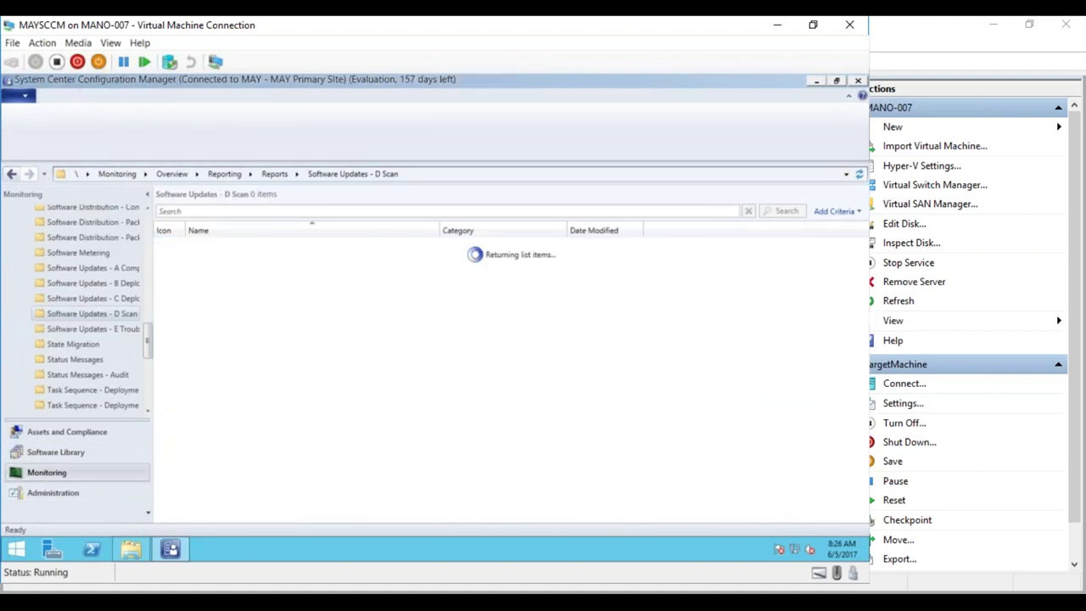
- Run the Management 2 - Updates required but not deployed report from Software Updates - B Deployment Management
{"action": "left_click_drag", "start_coordinate": [235, 303], "coordinate": [314, 306]}
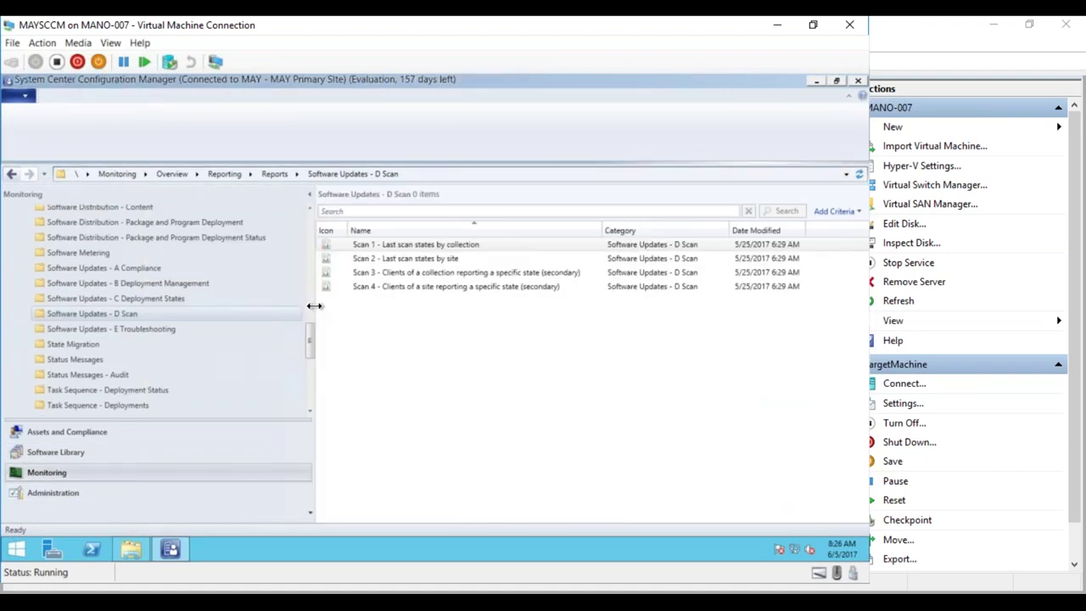
{"action": "left_click", "coordinate": [250, 302]}
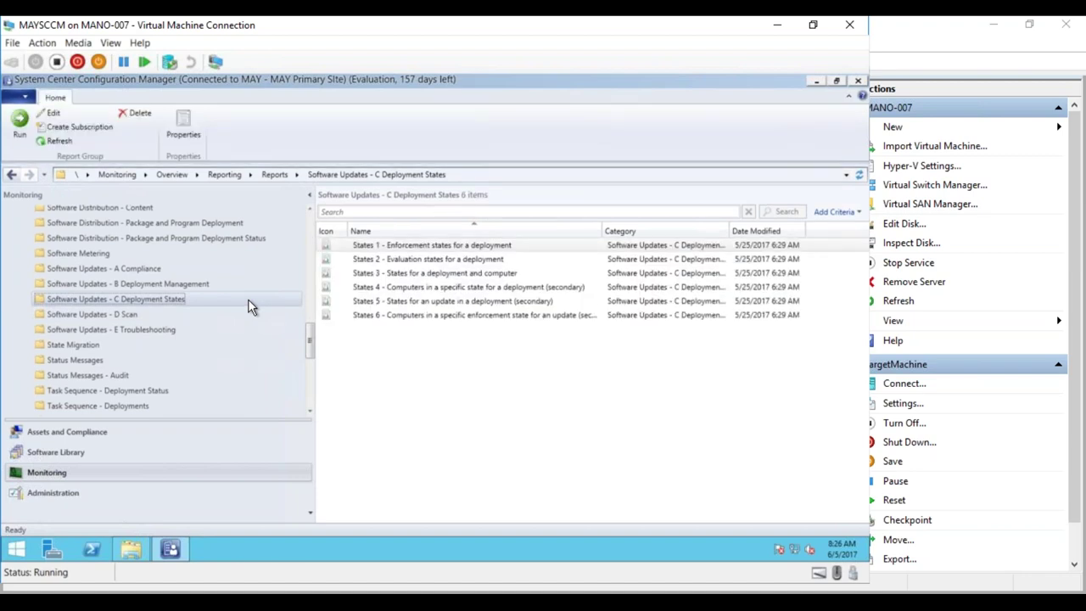
{"action": "left_click", "coordinate": [226, 284]}
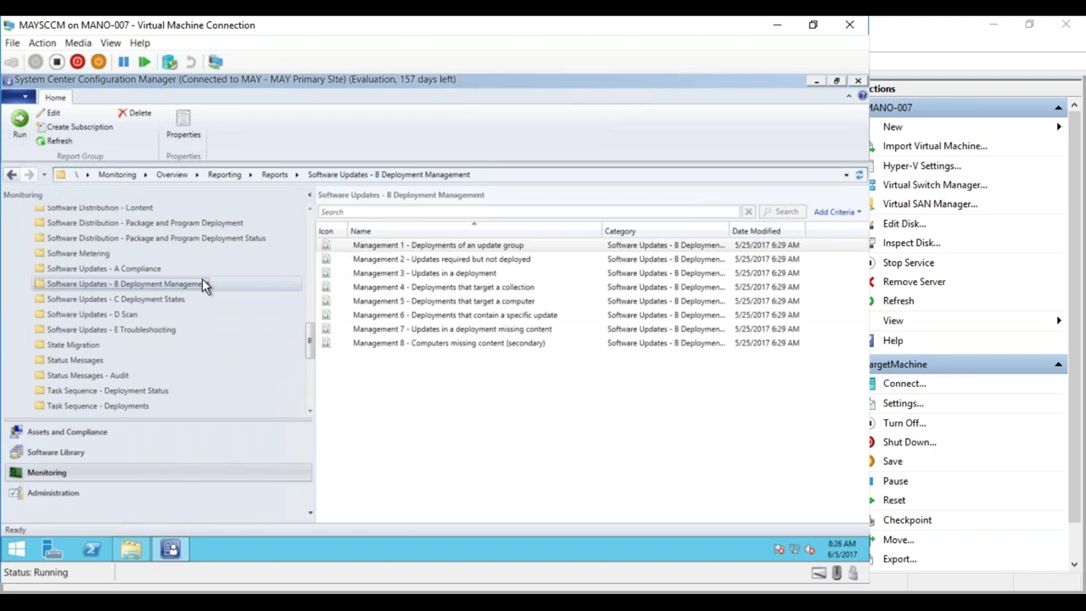
{"action": "left_click", "coordinate": [424, 261]}
{"action": "right_click", "coordinate": [417, 260]}
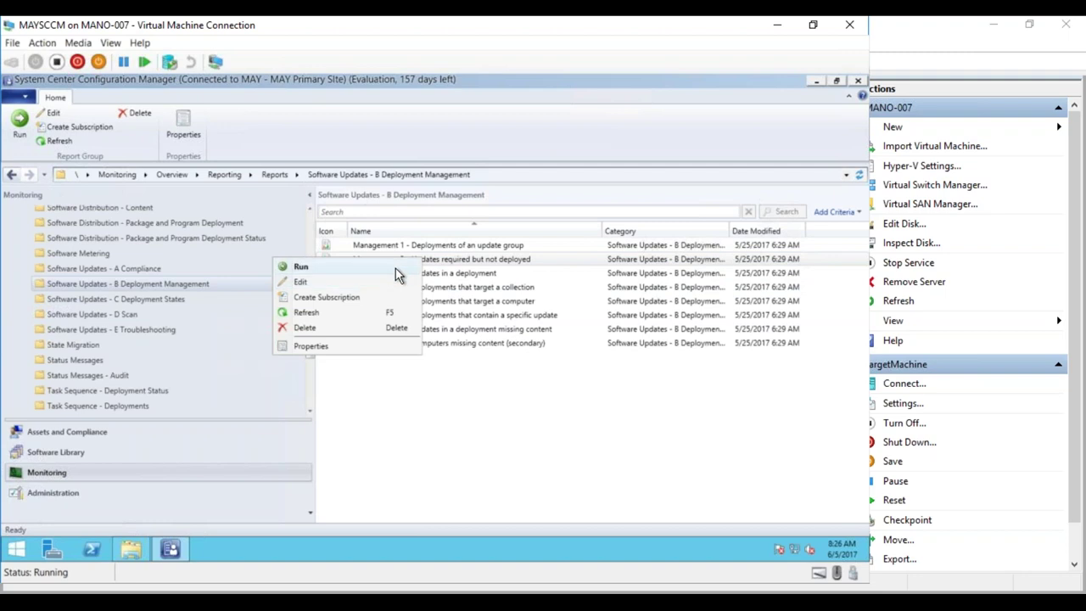
{"action": "left_click", "coordinate": [395, 268]}
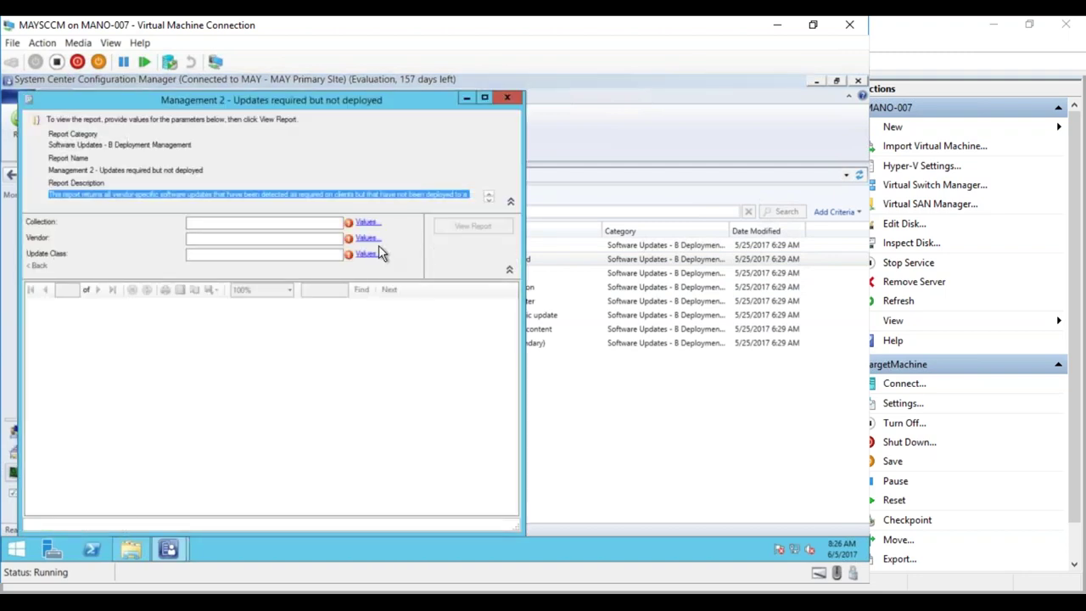
- View the report for SMS00001 - All Systems, Microsoft, Security Updates, then maximize and minimize it
{"action": "left_click", "coordinate": [366, 222]}
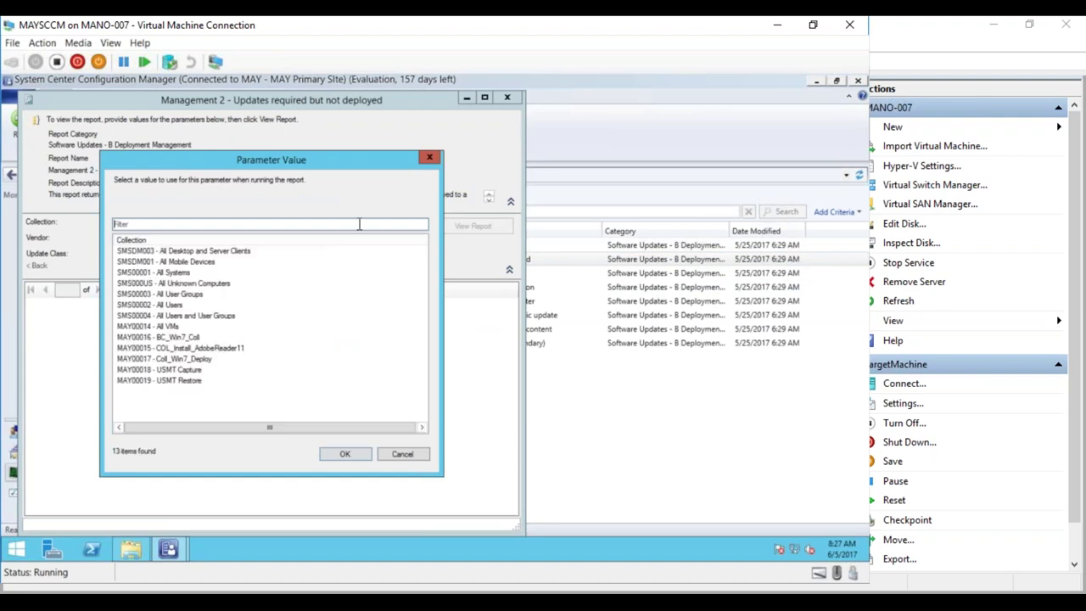
{"action": "double_click", "coordinate": [183, 273]}
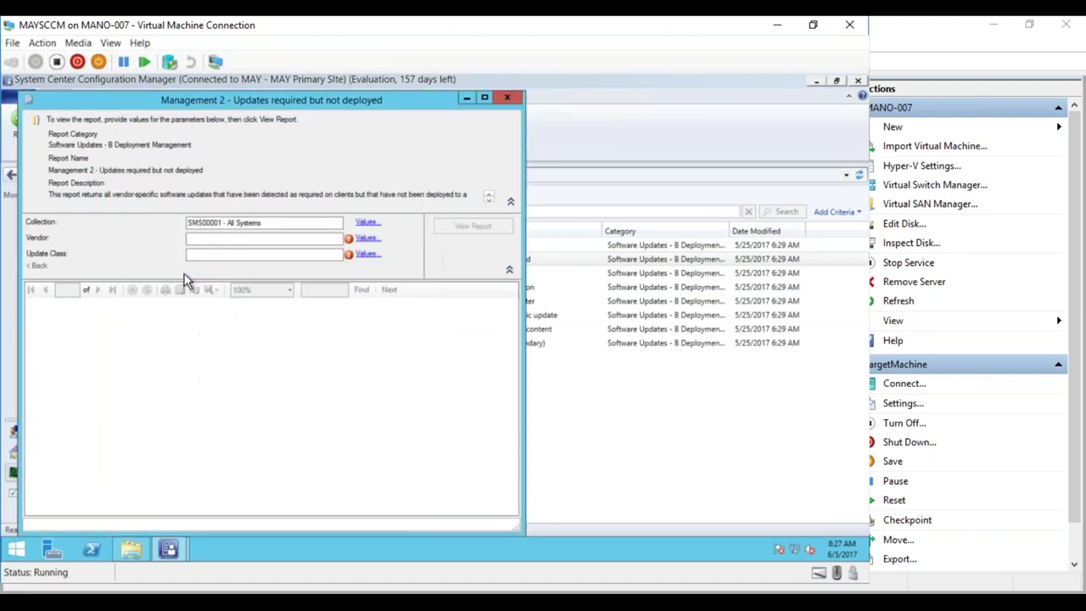
{"action": "left_click", "coordinate": [366, 238]}
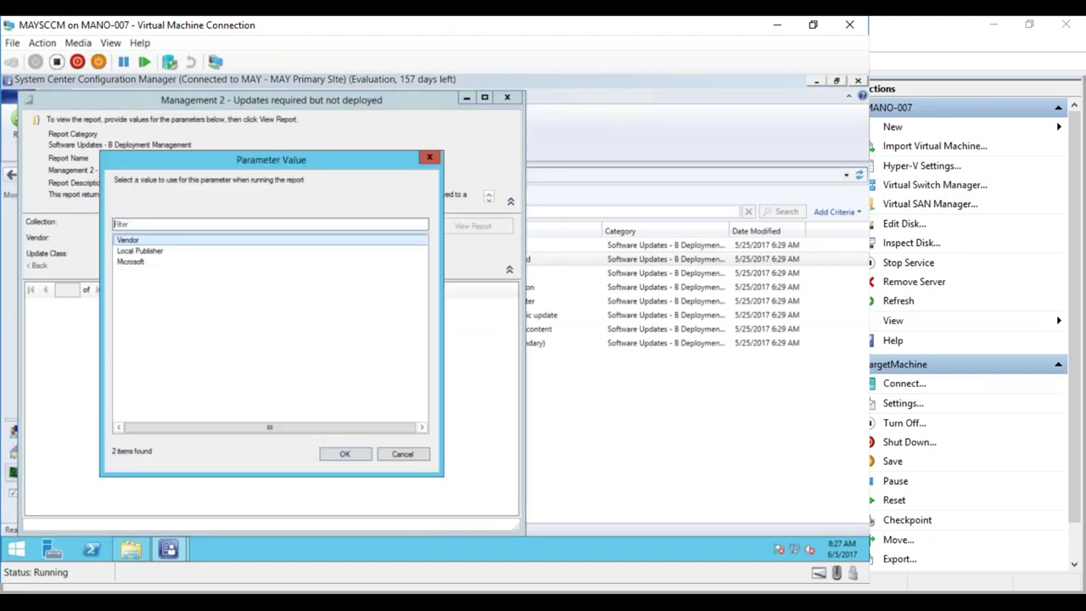
{"action": "double_click", "coordinate": [139, 261]}
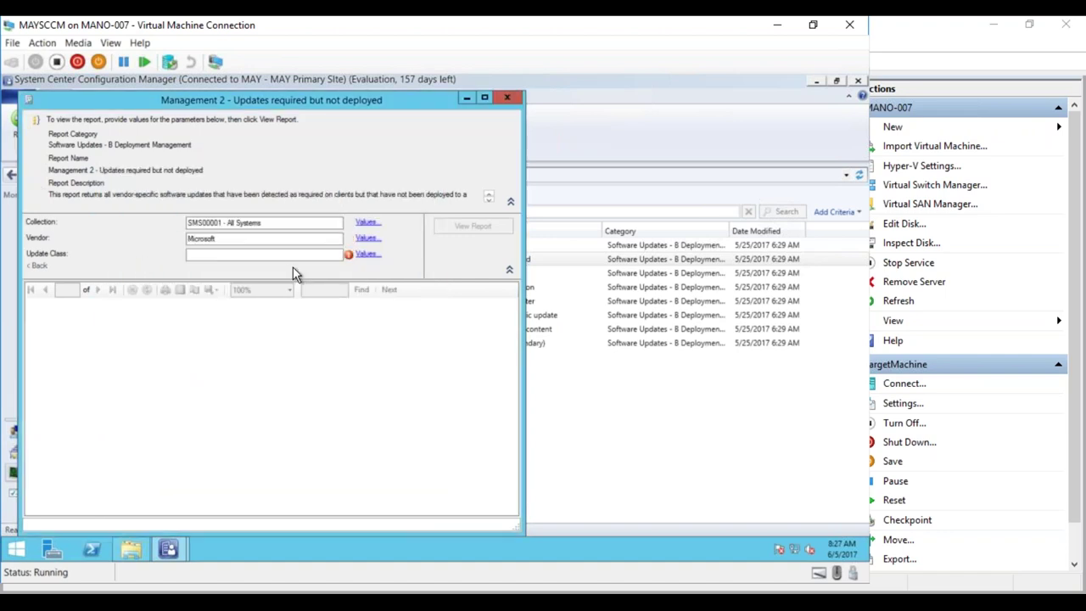
{"action": "left_click", "coordinate": [367, 255]}
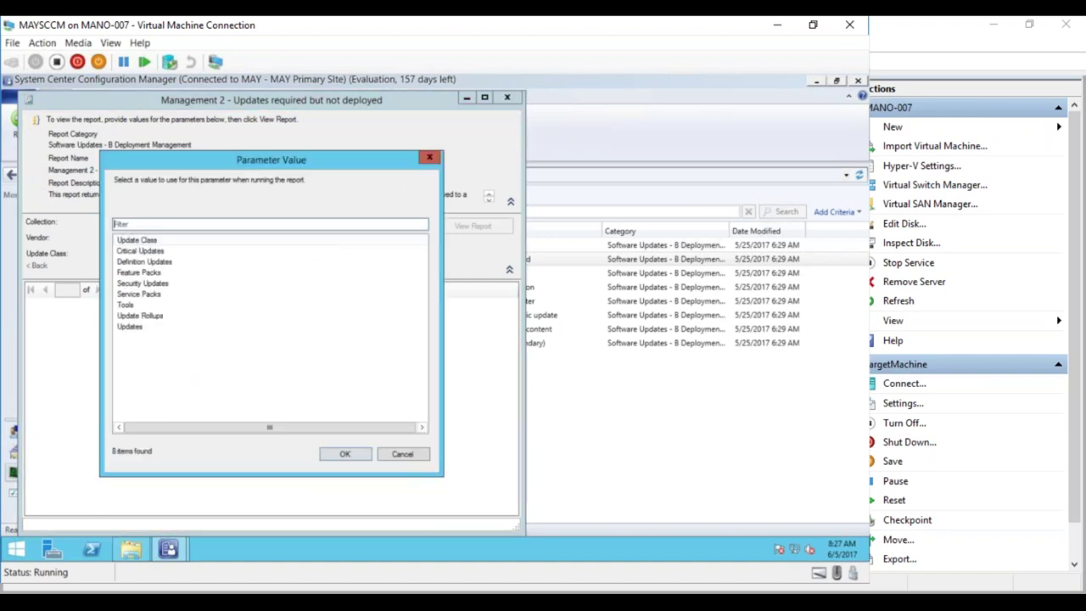
{"action": "left_click", "coordinate": [151, 285]}
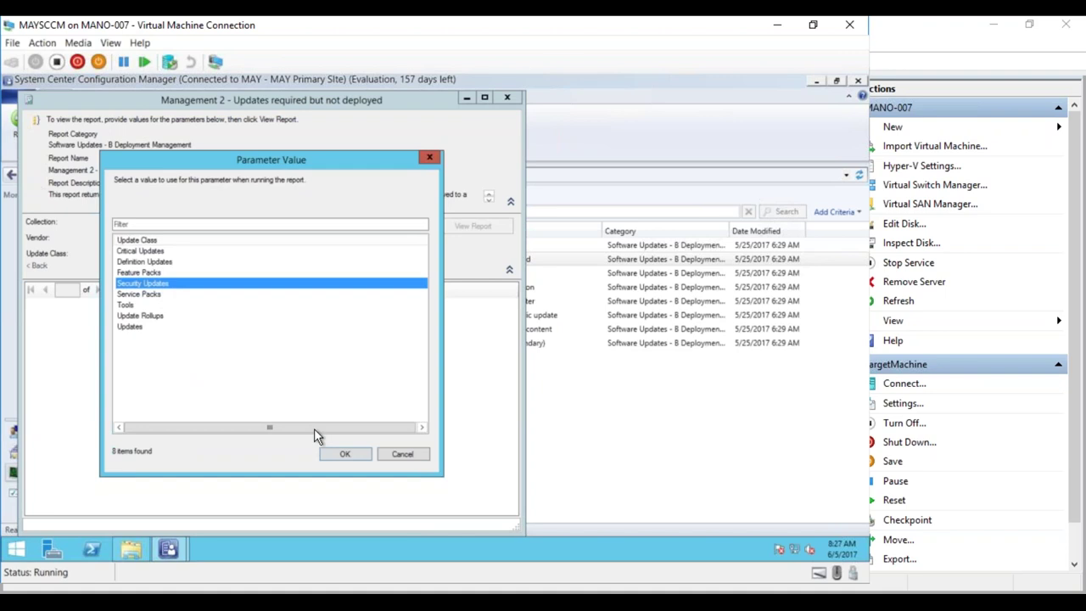
{"action": "left_click", "coordinate": [327, 455]}
{"action": "left_click", "coordinate": [465, 228]}
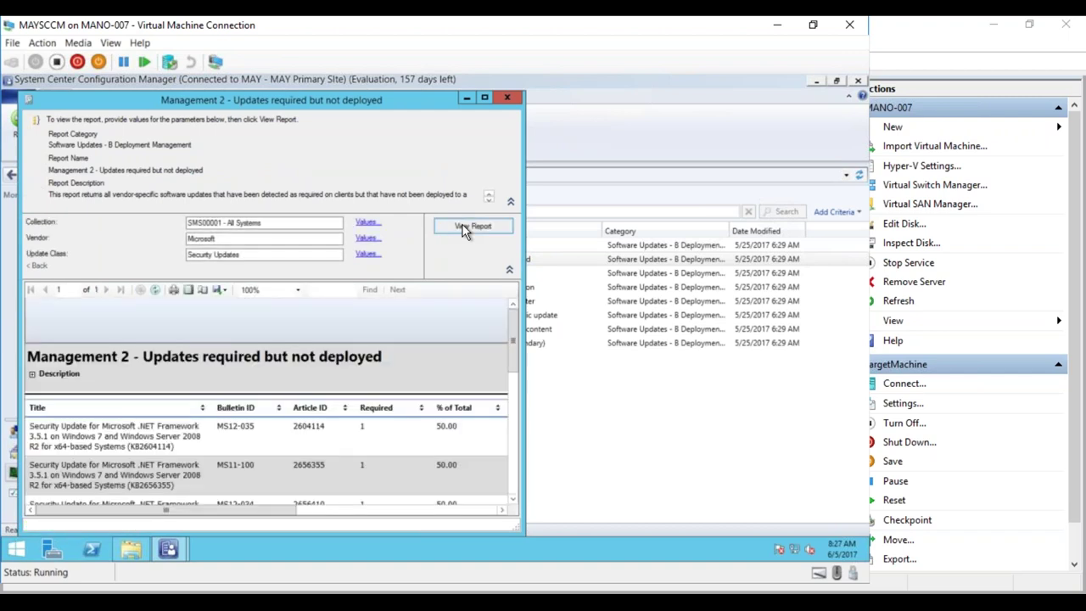
{"action": "left_click", "coordinate": [485, 100]}
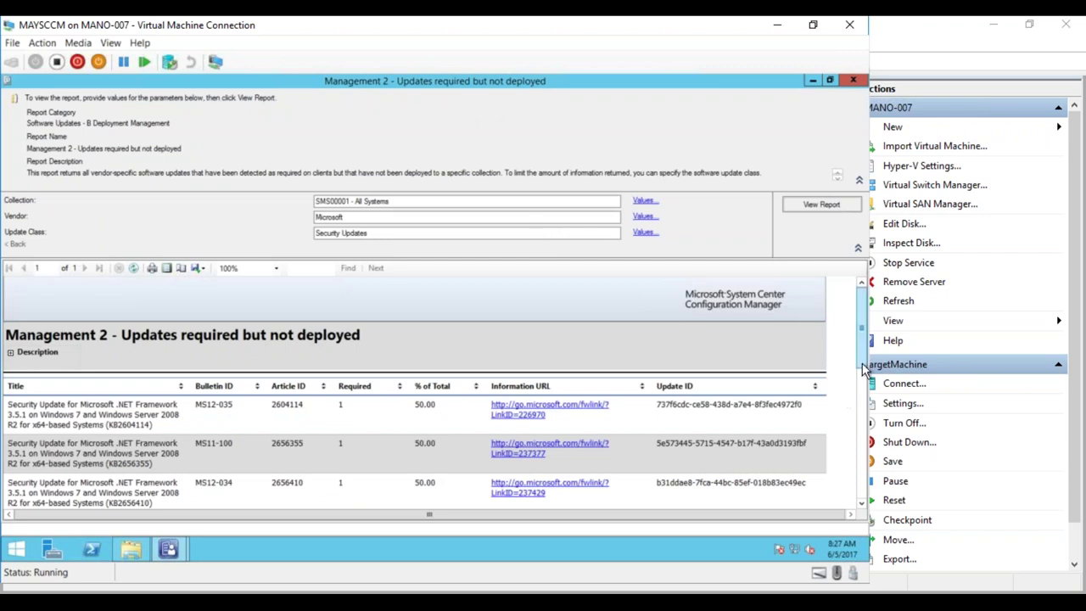
{"action": "left_click_drag", "start_coordinate": [860, 359], "coordinate": [861, 313]}
{"action": "left_click", "coordinate": [809, 80]}
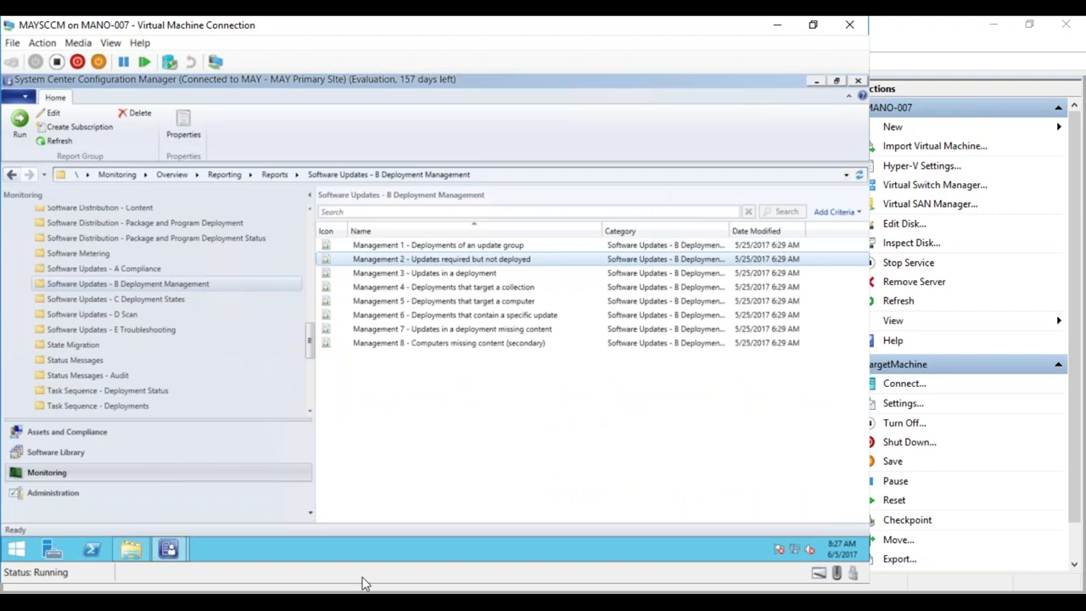
- Sign in to TargetMachine as administrator, dismiss the driver notification, and open the Start menu
{"action": "mouse_move", "coordinate": [363, 585]}
{"action": "left_click", "coordinate": [333, 544]}
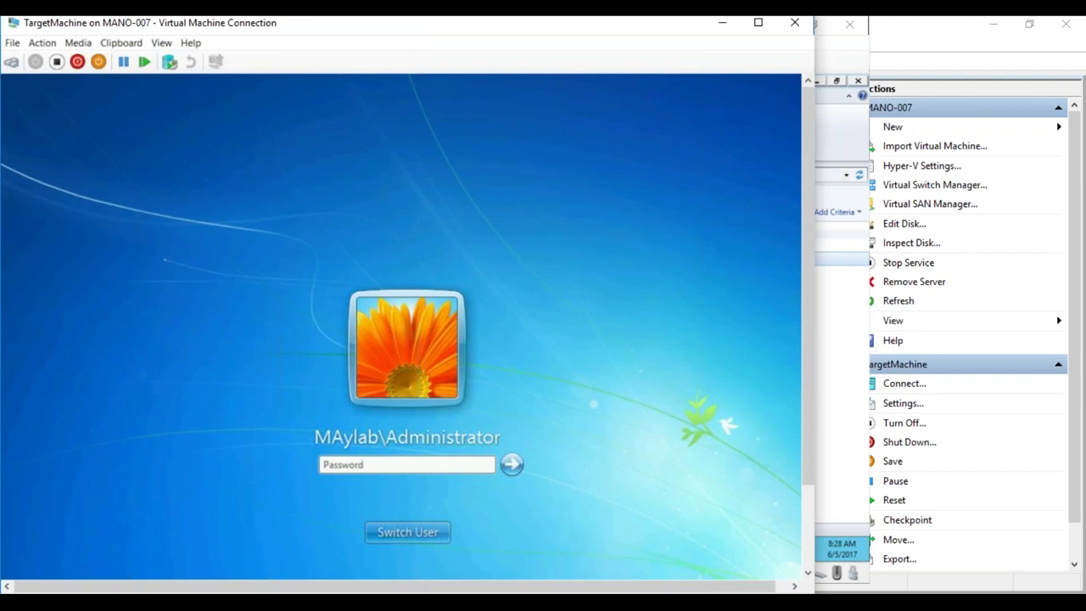
{"action": "left_click", "coordinate": [360, 465]}
{"action": "type", "text": "@ssw0rd!"}
{"action": "key", "text": "Return"}
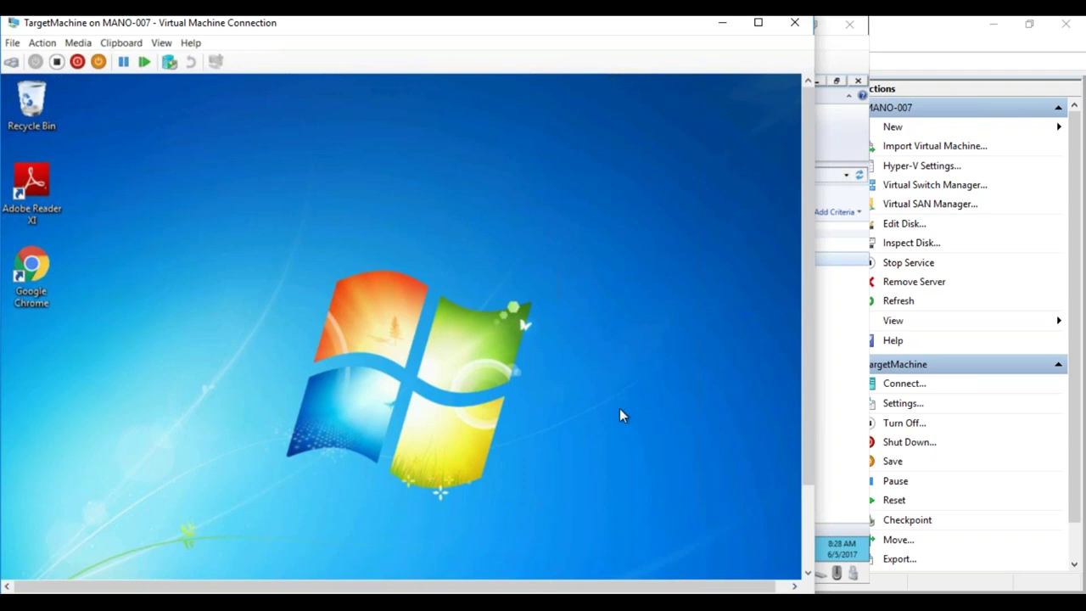
{"action": "left_click", "coordinate": [808, 506]}
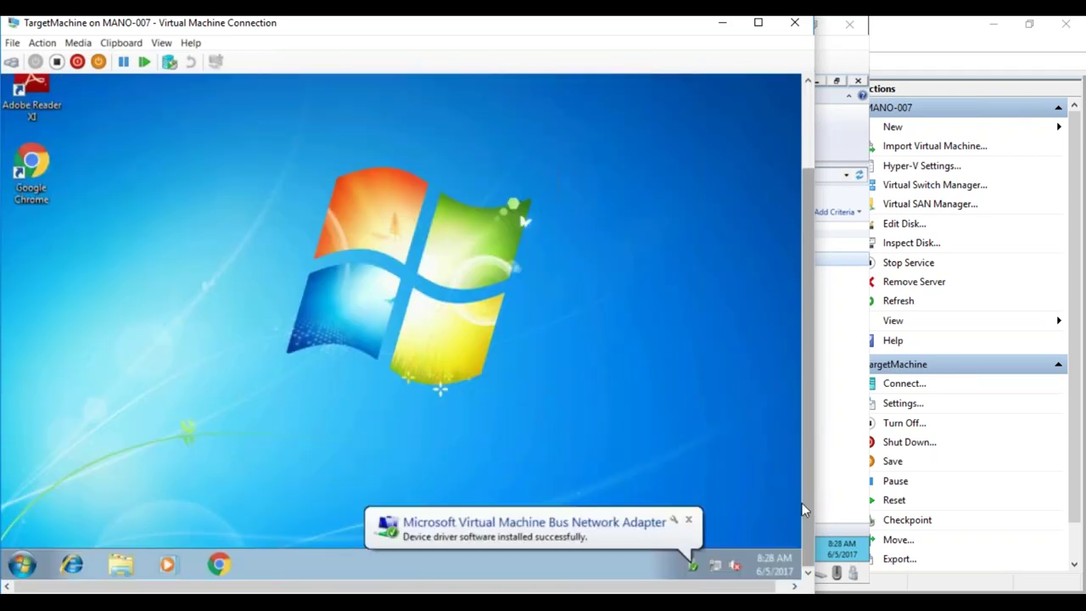
{"action": "left_click", "coordinate": [690, 519]}
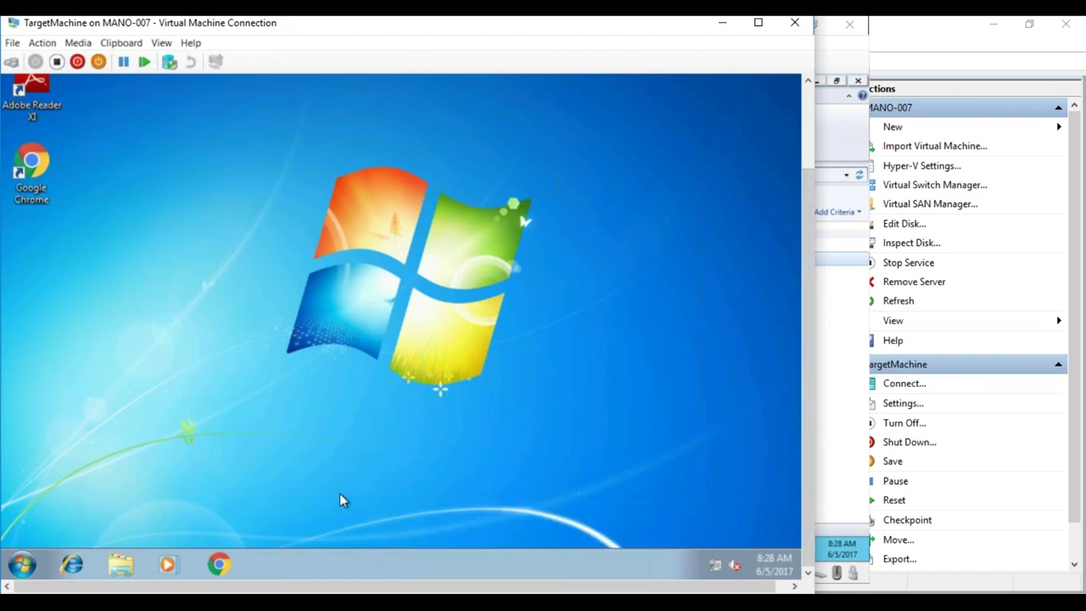
{"action": "left_click", "coordinate": [22, 563]}
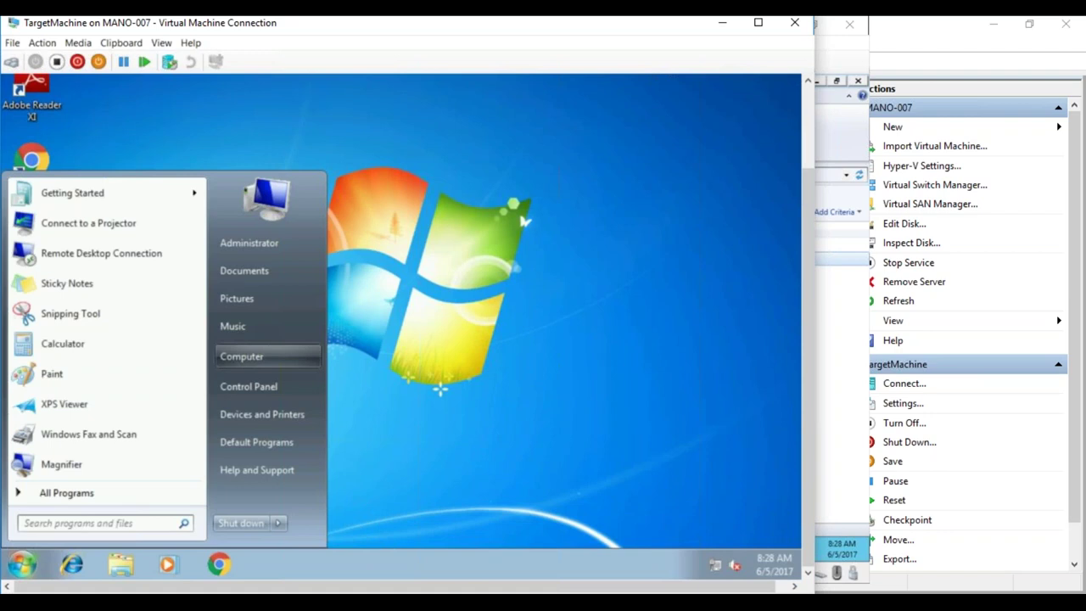
- From Computer Properties, start online Windows 7 activation on TargetMachine before the 6-day grace period ends
{"action": "right_click", "coordinate": [236, 355]}
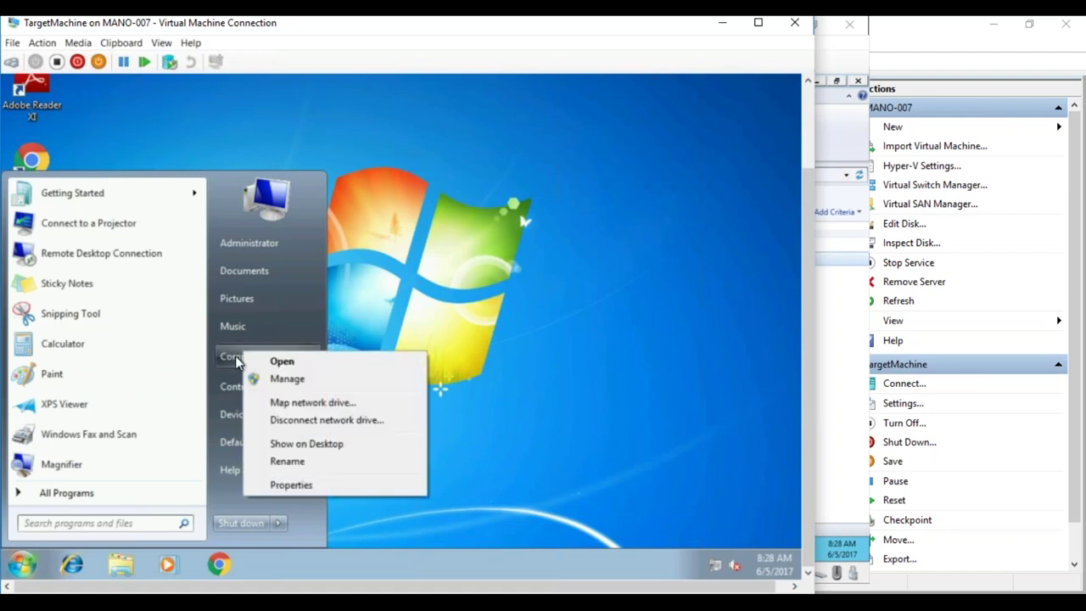
{"action": "left_click", "coordinate": [273, 487]}
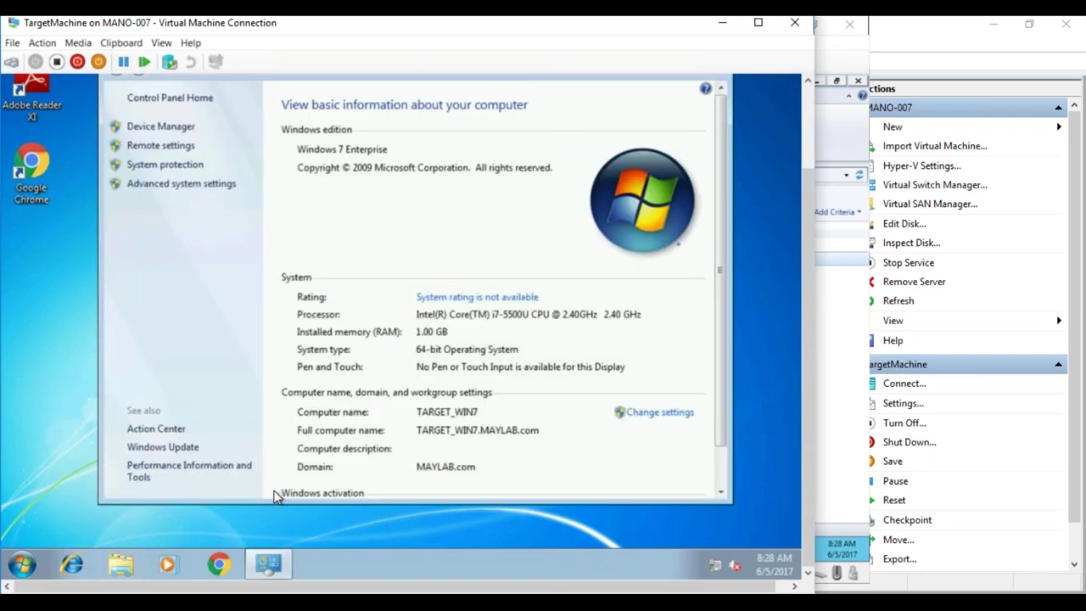
{"action": "left_click", "coordinate": [721, 457]}
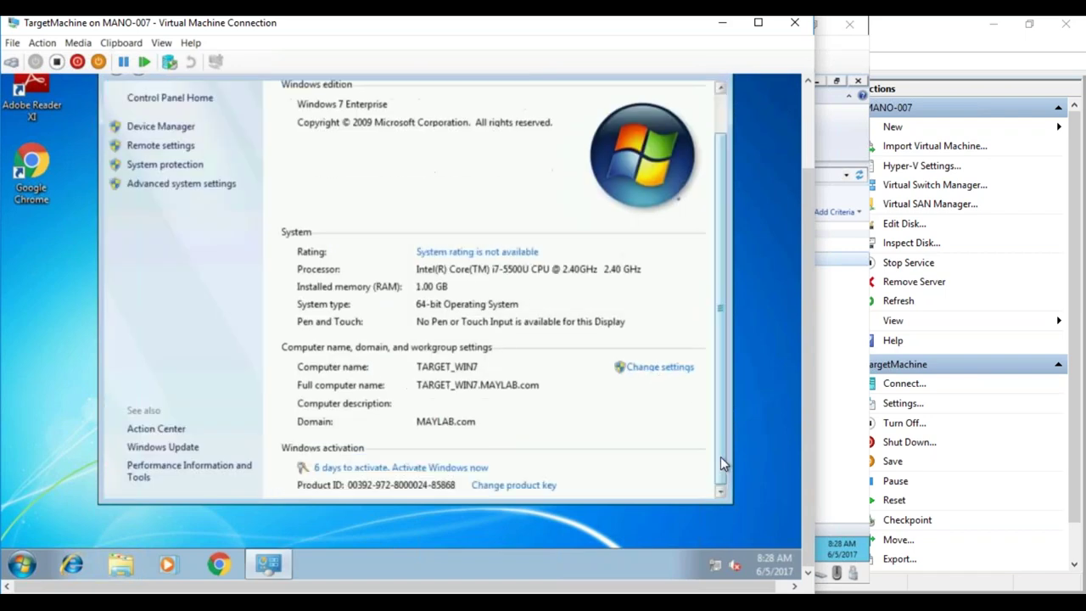
{"action": "left_click", "coordinate": [467, 468]}
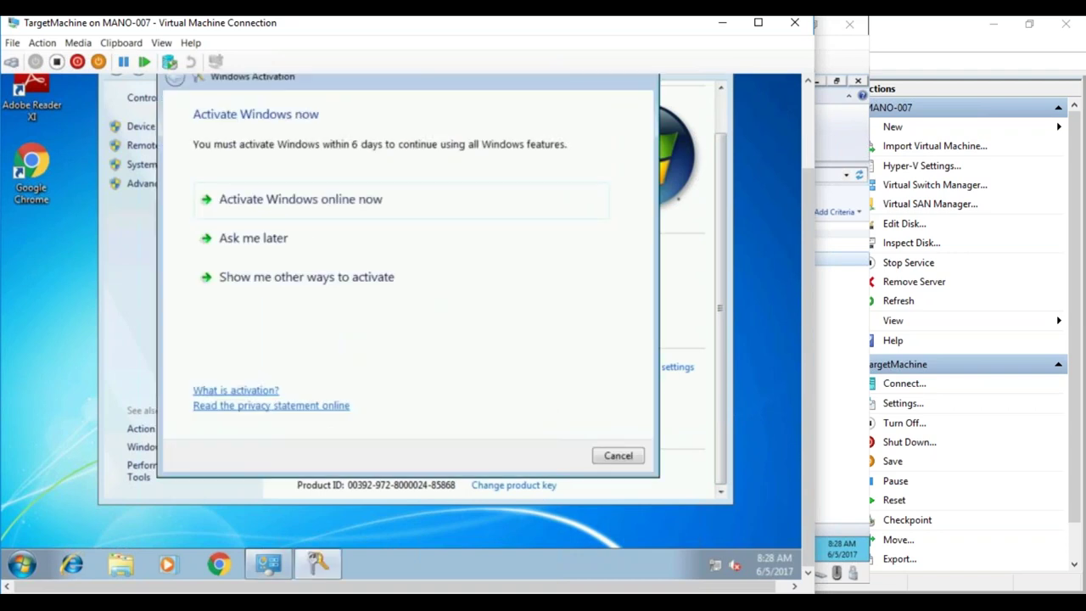
{"action": "left_click", "coordinate": [466, 208]}
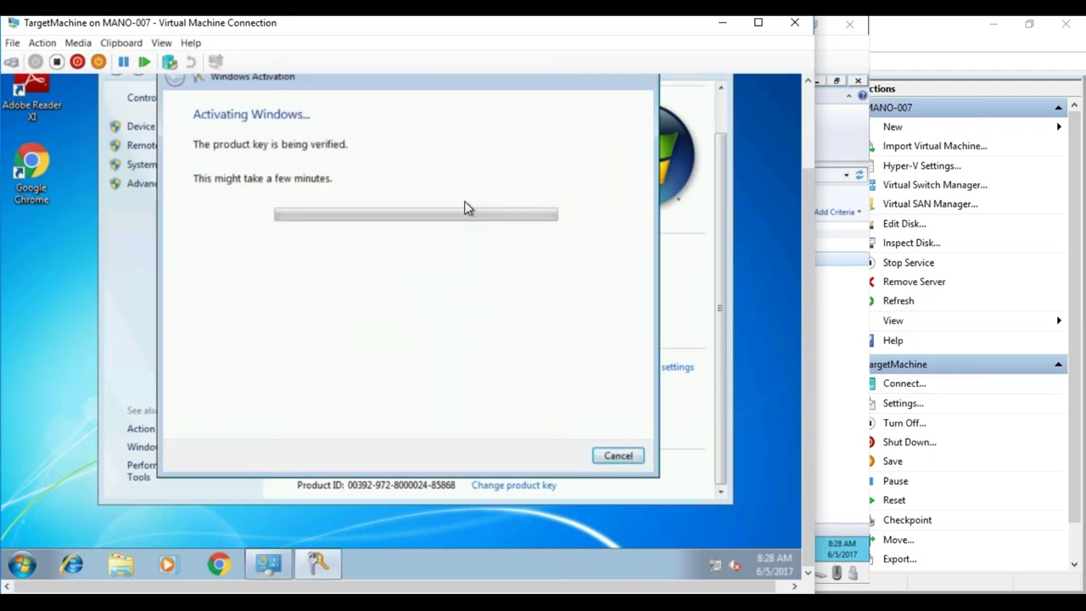
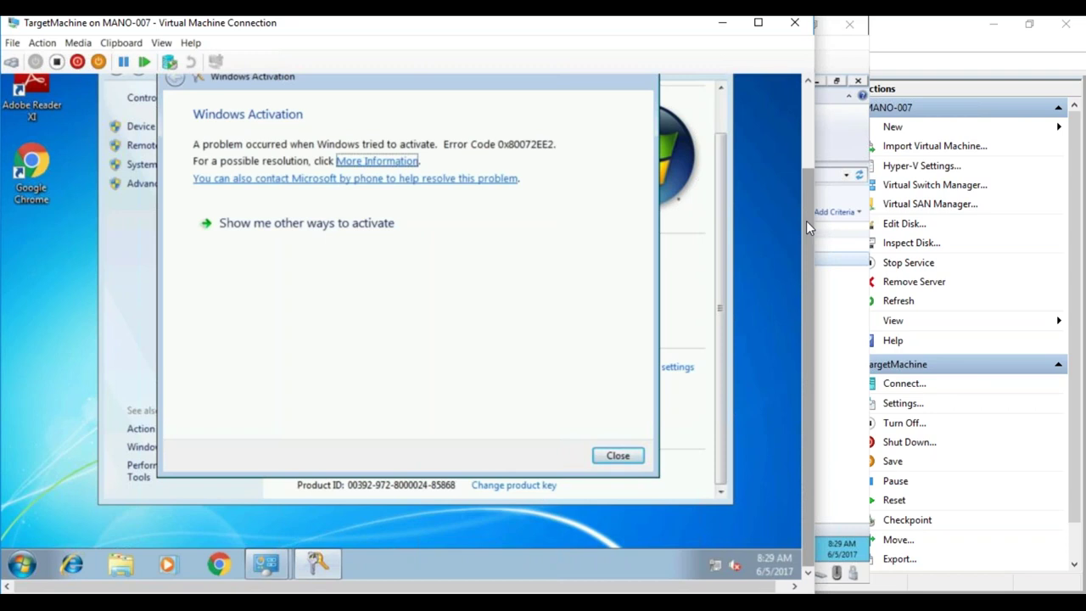
- Dismiss the activation error and set the VM's network location to Work network
{"action": "left_click", "coordinate": [618, 456]}
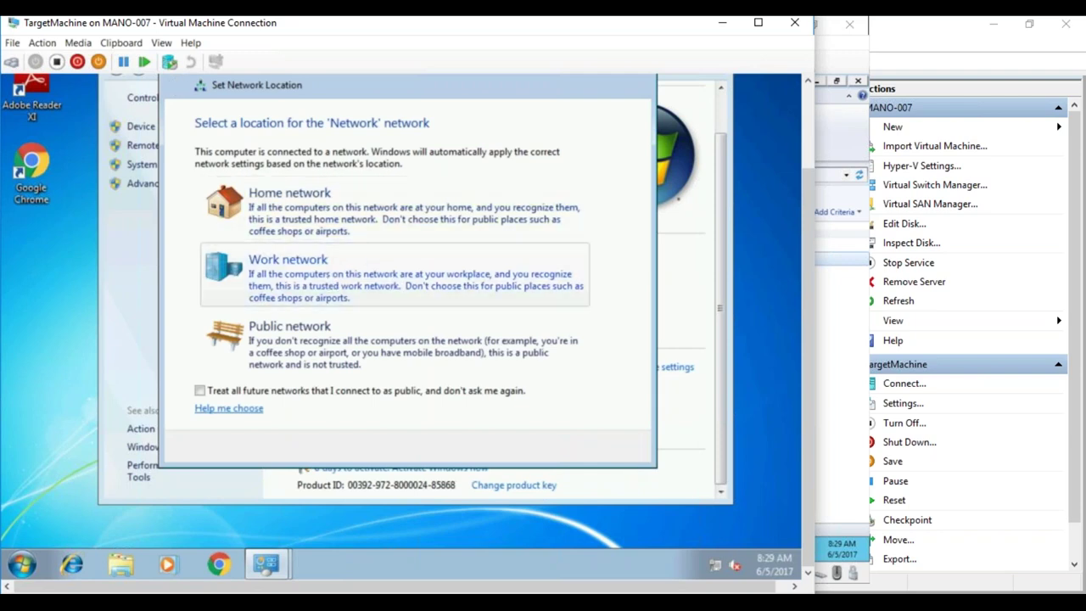
{"action": "left_click", "coordinate": [289, 263]}
{"action": "left_click", "coordinate": [617, 447]}
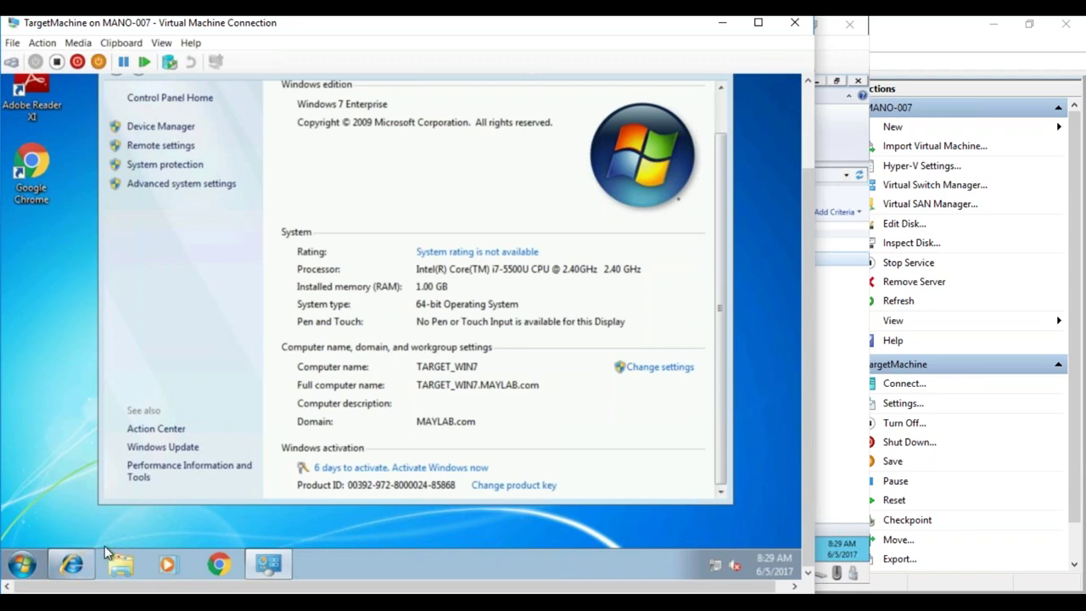
{"action": "left_click", "coordinate": [76, 562]}
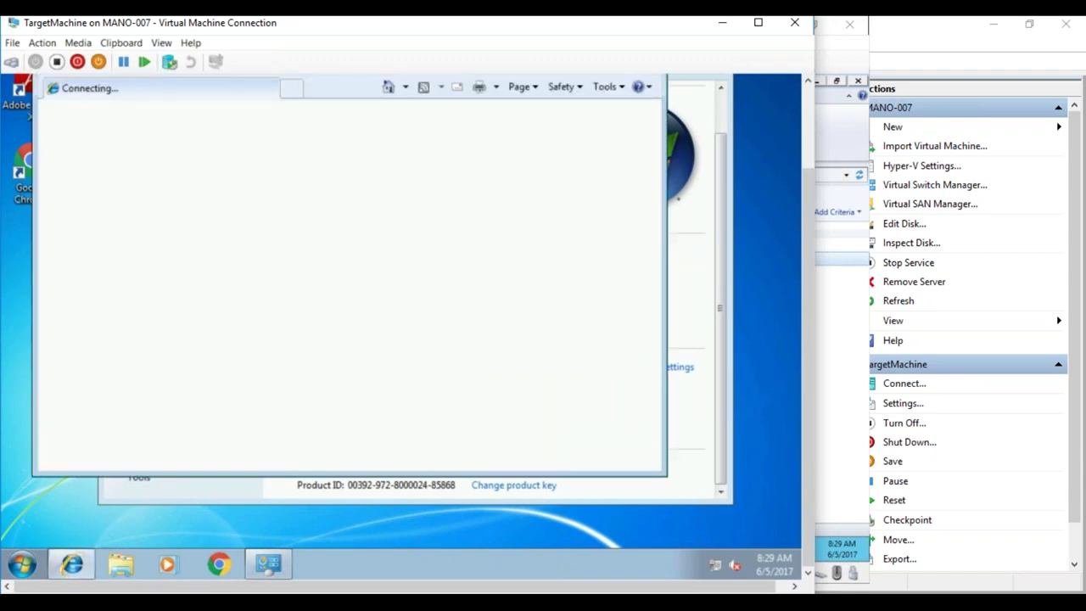
- Stop Internet Explorer's start page, choose Ask me later, and navigate to bing
{"action": "left_click_drag", "start_coordinate": [806, 292], "coordinate": [801, 191]}
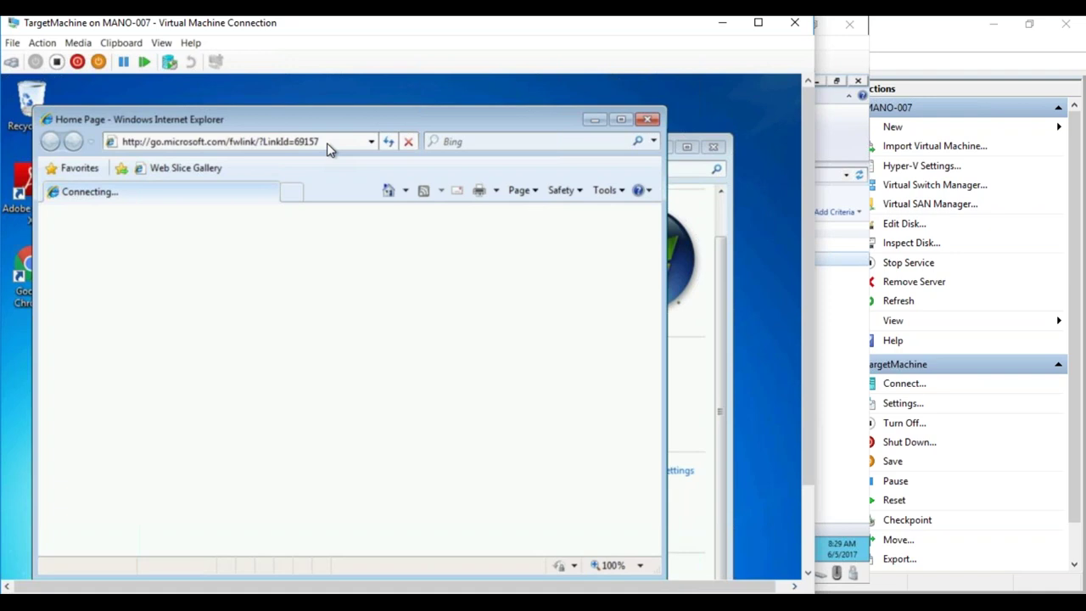
{"action": "left_click", "coordinate": [408, 141]}
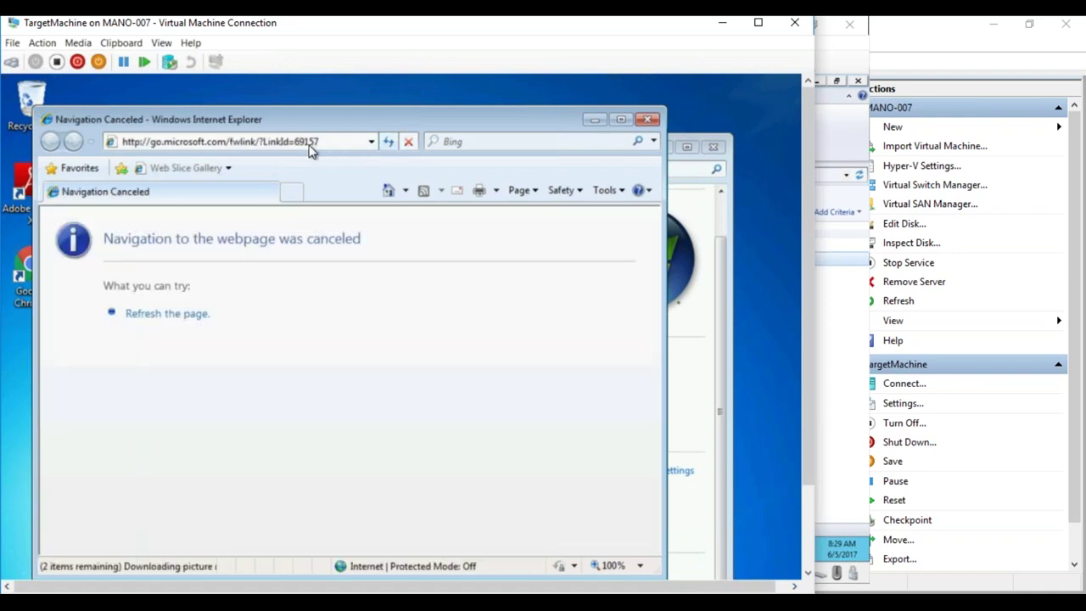
{"action": "left_click", "coordinate": [524, 539]}
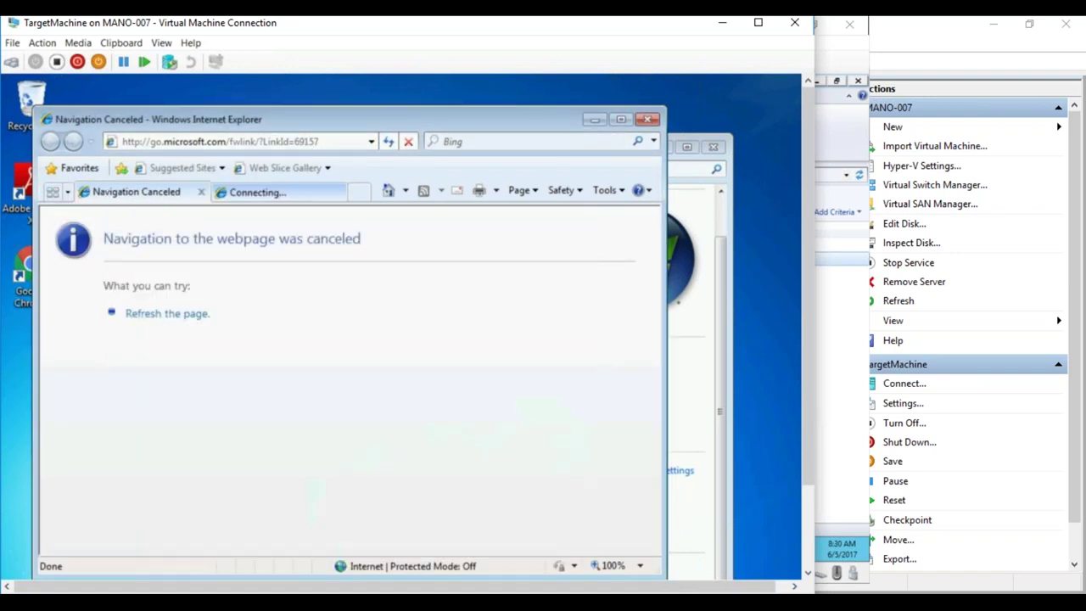
{"action": "left_click", "coordinate": [266, 140]}
{"action": "type", "text": "bing"}
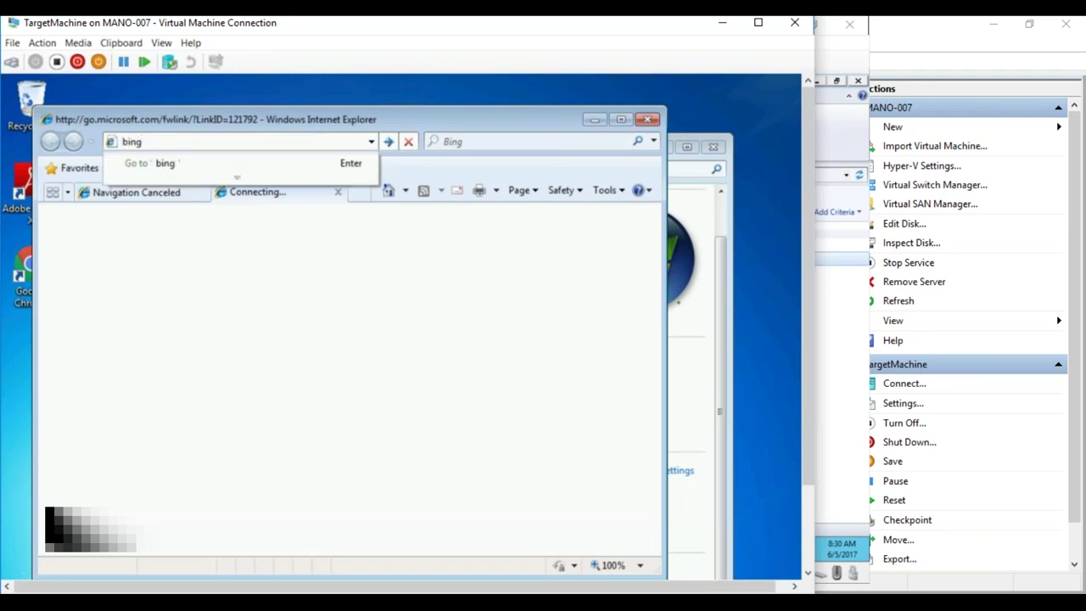
{"action": "key", "text": "Return"}
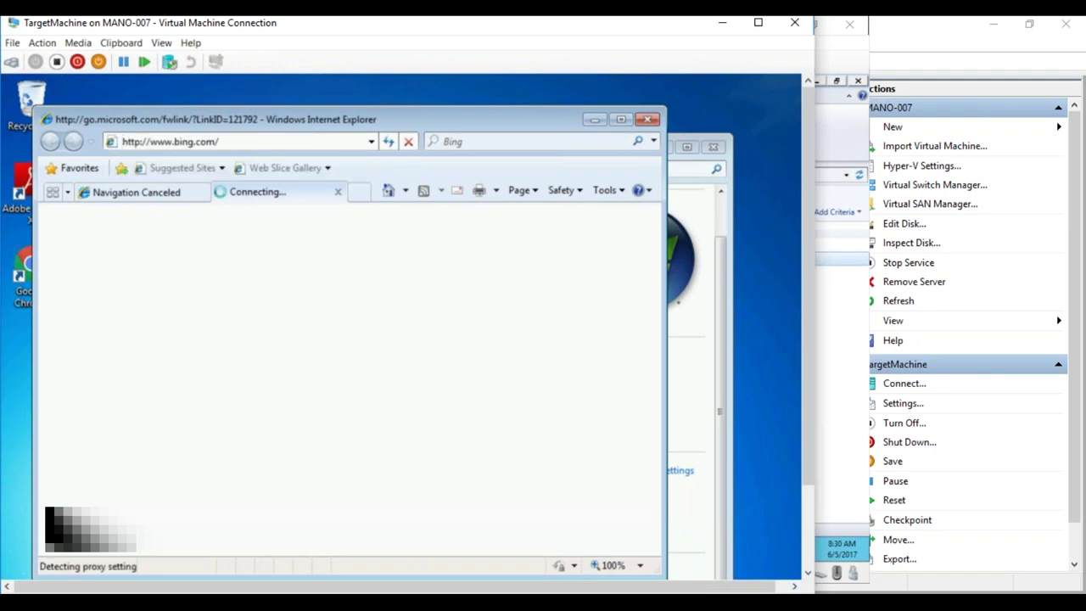
{"action": "left_click_drag", "start_coordinate": [804, 237], "coordinate": [781, 218]}
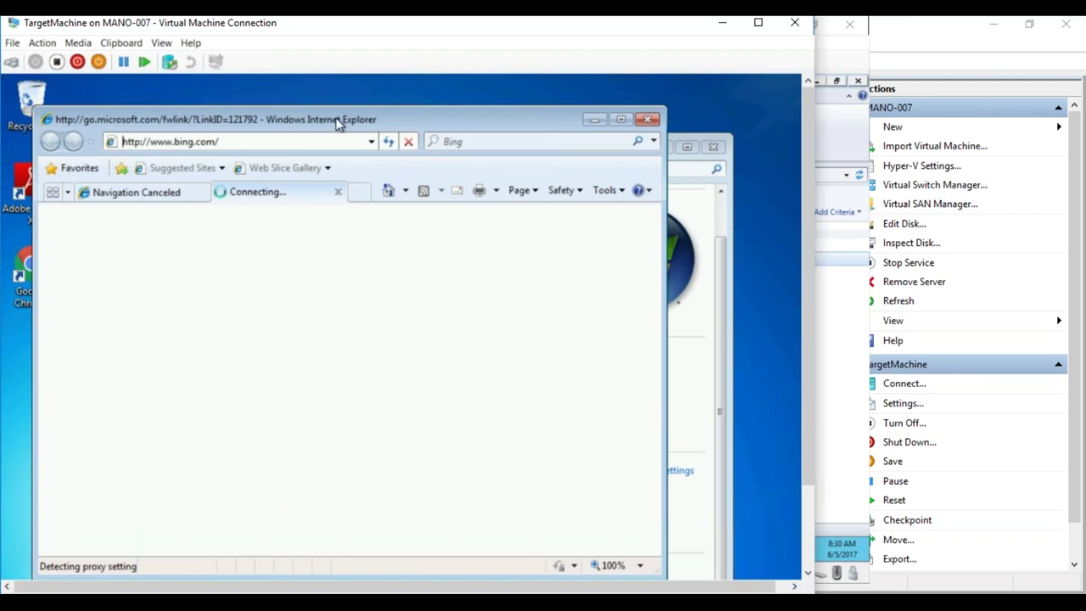
{"action": "left_click", "coordinate": [198, 197]}
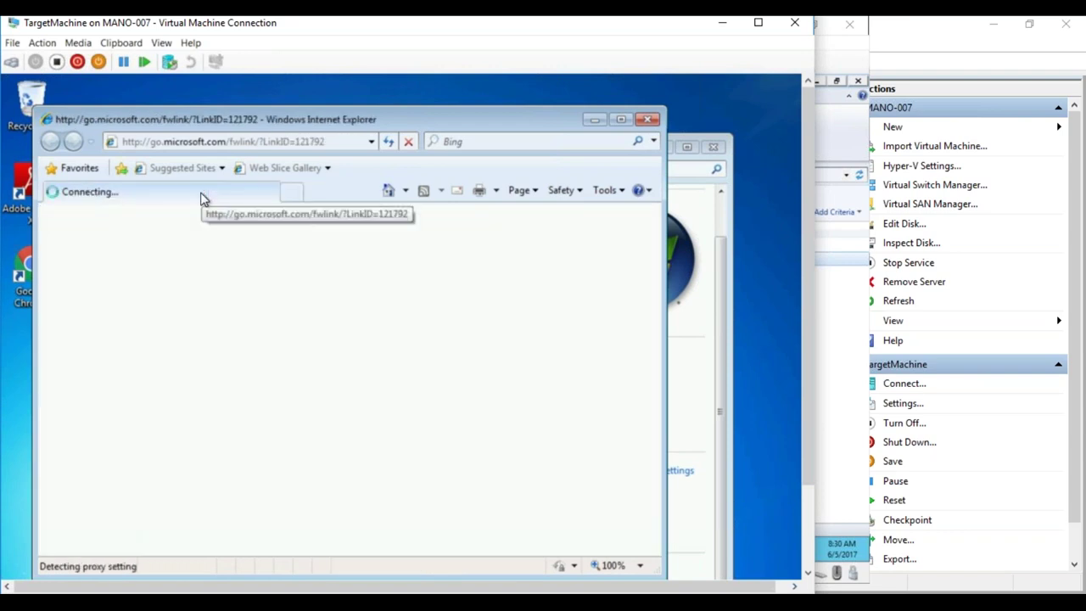
{"action": "left_click", "coordinate": [291, 192]}
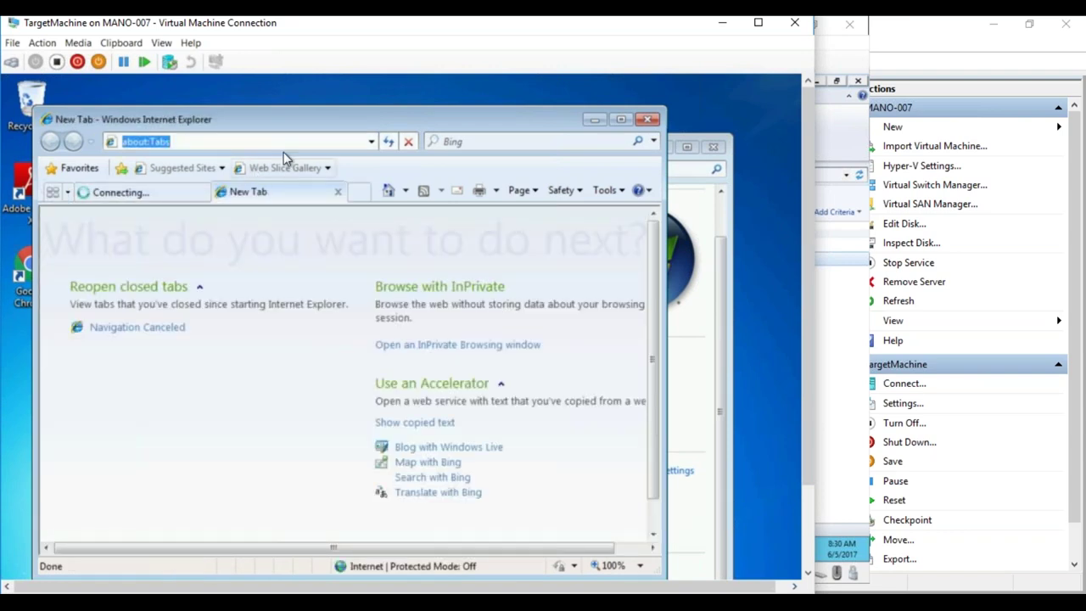
{"action": "type", "text": "b"}
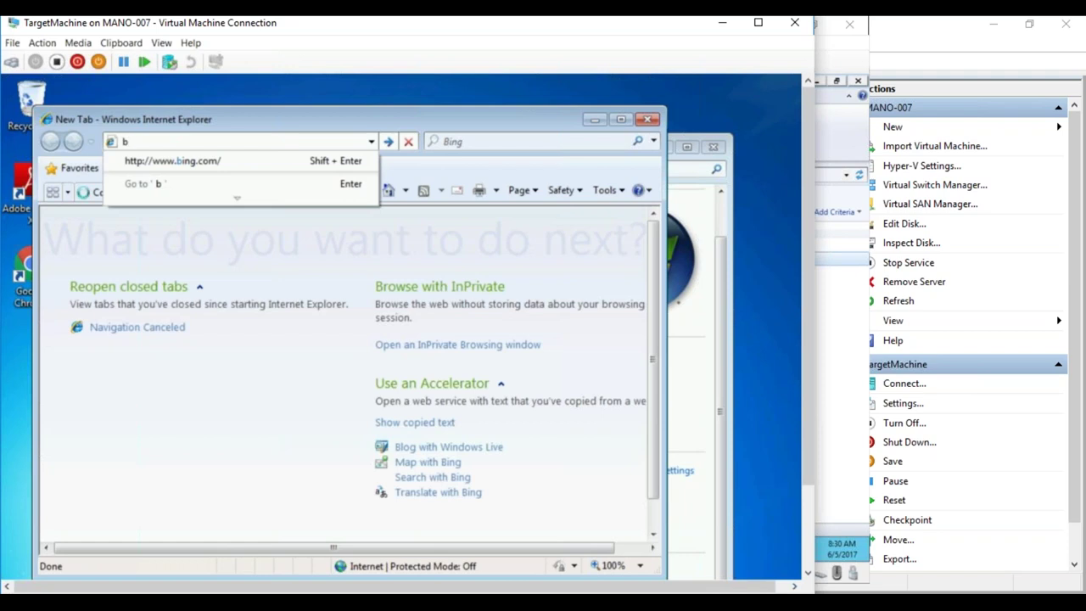
{"action": "key", "text": "Down"}
{"action": "key", "text": "Return"}
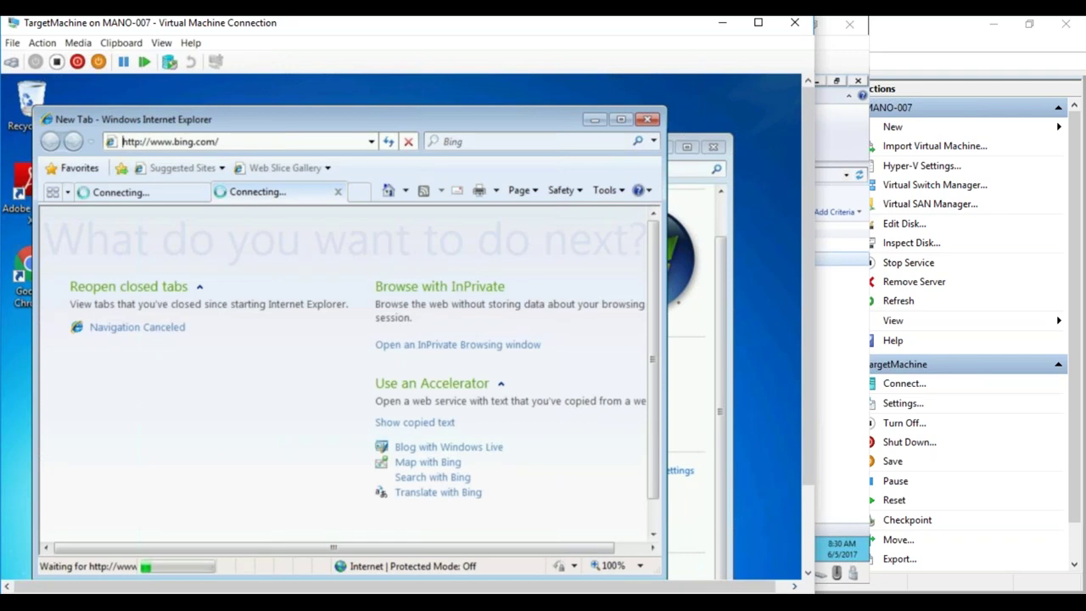
{"action": "left_click_drag", "start_coordinate": [808, 310], "coordinate": [804, 441]}
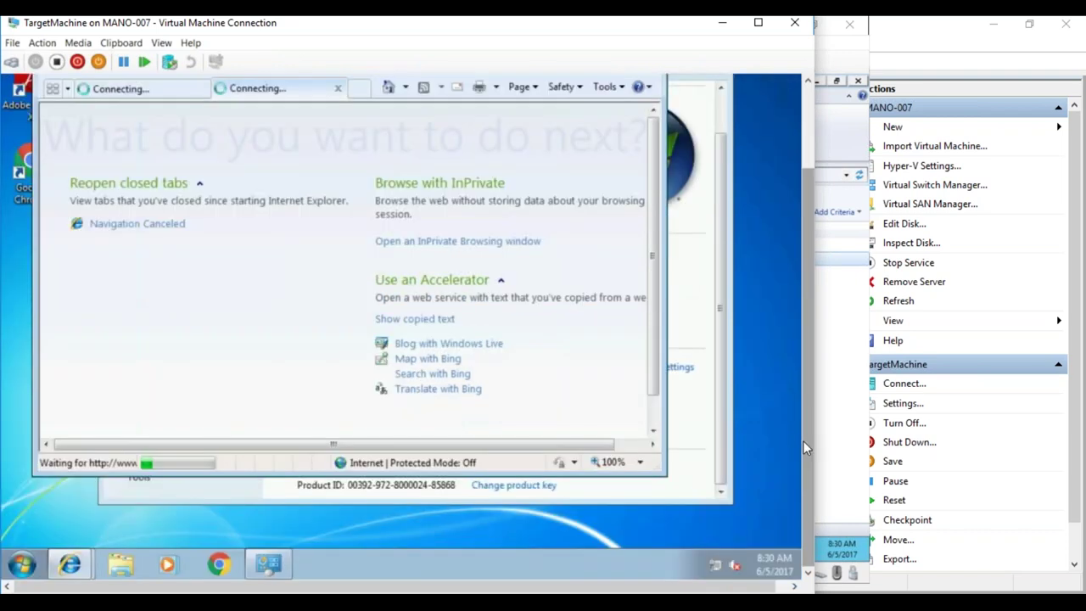
{"action": "right_click", "coordinate": [716, 562]}
- In Network and Sharing Center, review Local Area Connection 2's status and network details
{"action": "key", "text": "Escape"}
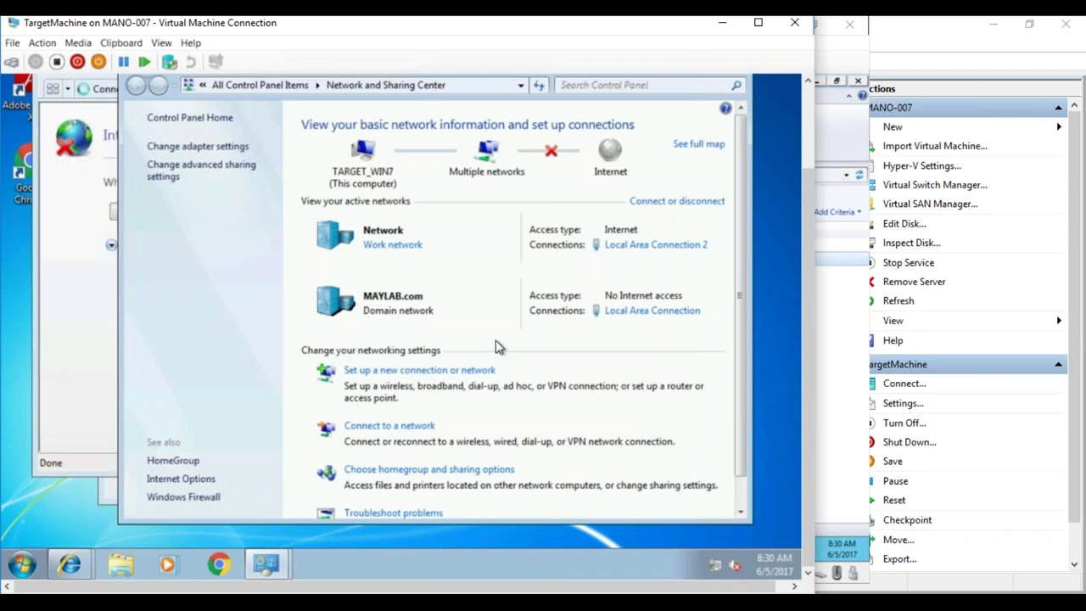
{"action": "left_click", "coordinate": [628, 246]}
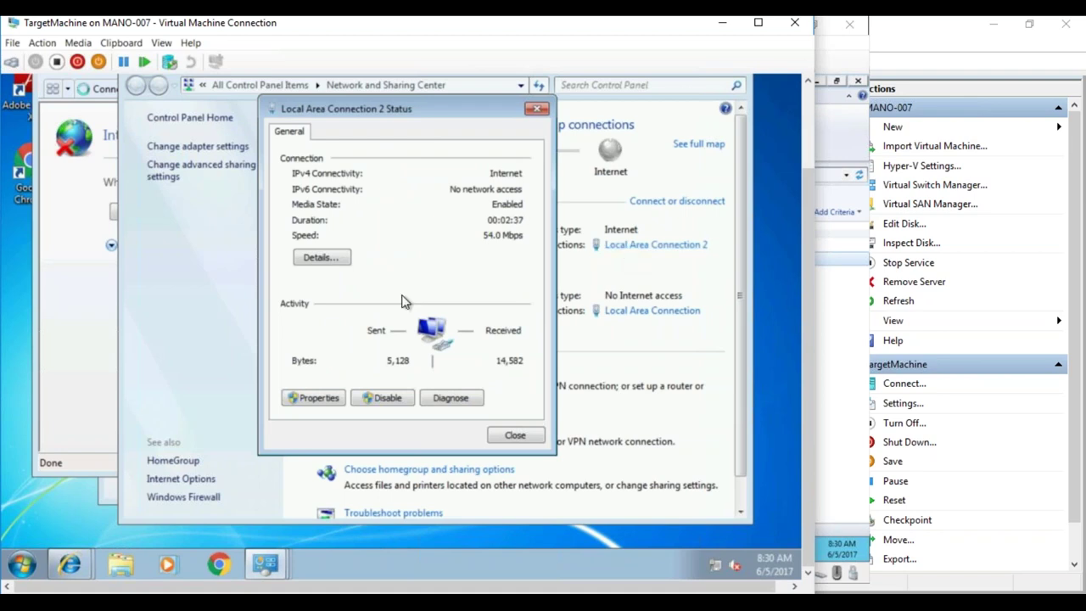
{"action": "left_click", "coordinate": [333, 259]}
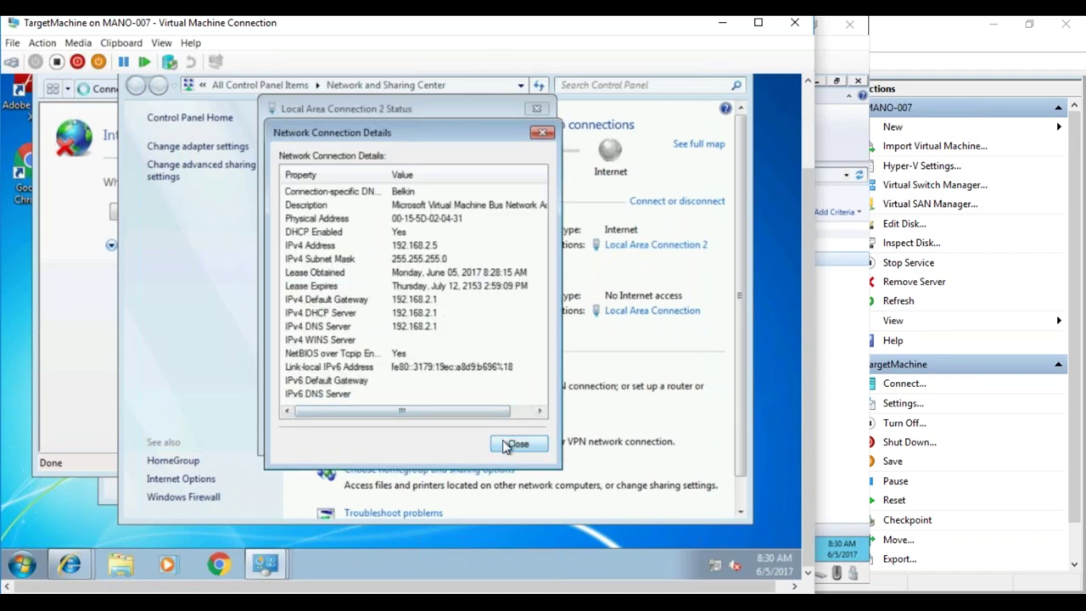
{"action": "left_click", "coordinate": [521, 412]}
{"action": "left_click_drag", "start_coordinate": [520, 412], "coordinate": [507, 465]}
{"action": "left_click", "coordinate": [516, 447]}
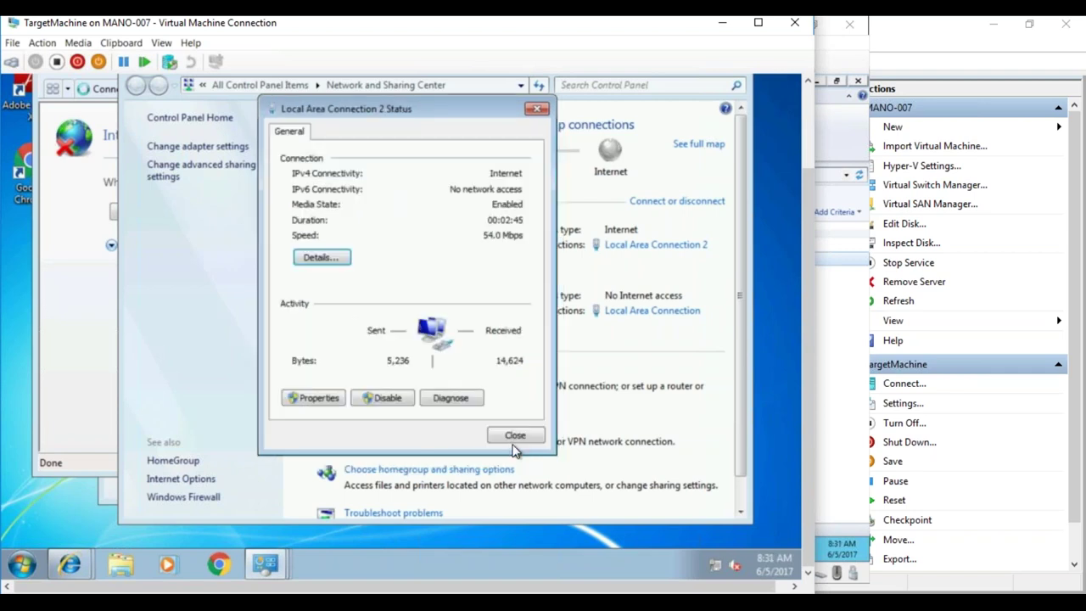
{"action": "left_click", "coordinate": [515, 436]}
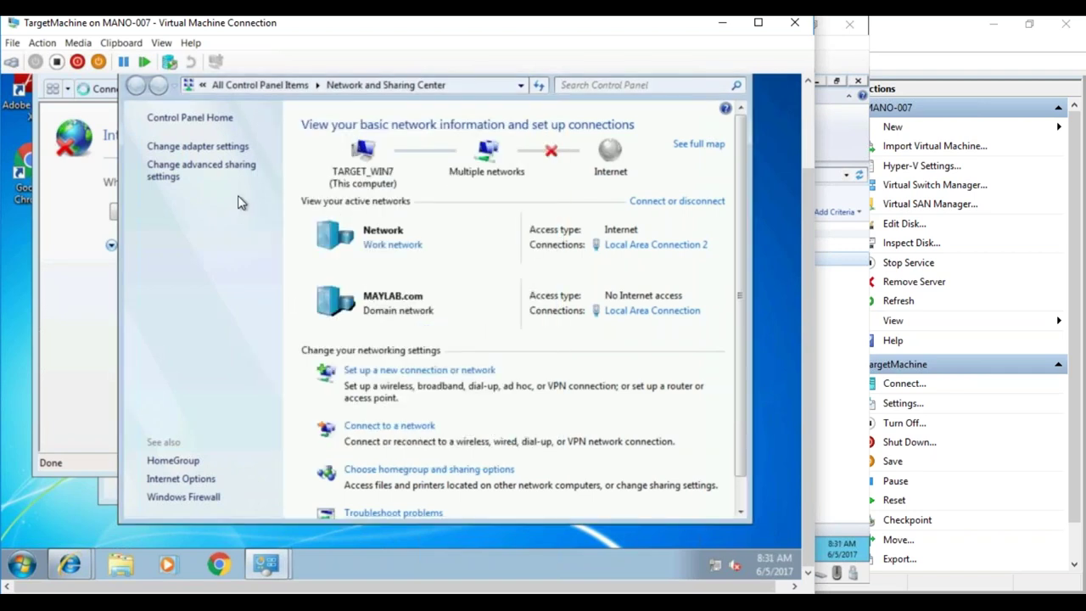
- Disable the domain adapter Local Area Connection in Network Connections
{"action": "left_click", "coordinate": [207, 148]}
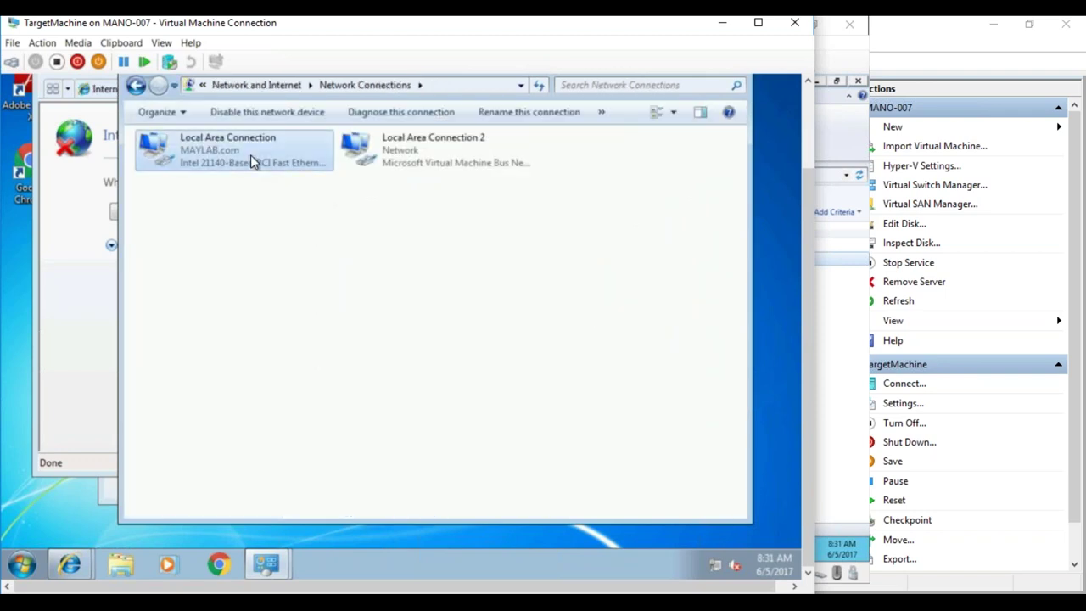
{"action": "right_click", "coordinate": [250, 155]}
{"action": "left_click", "coordinate": [270, 167]}
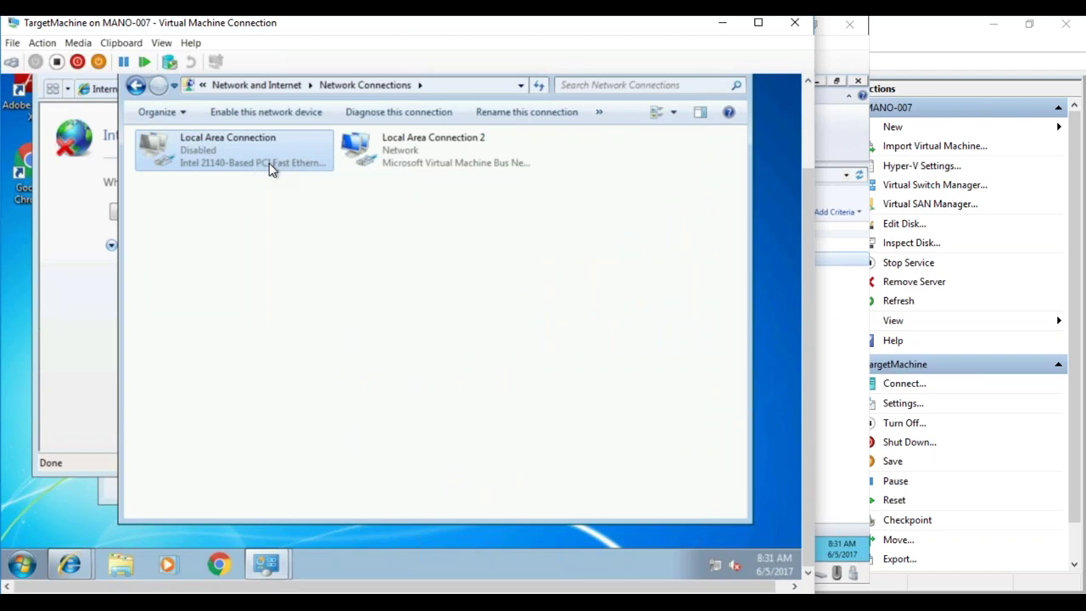
{"action": "left_click", "coordinate": [83, 198]}
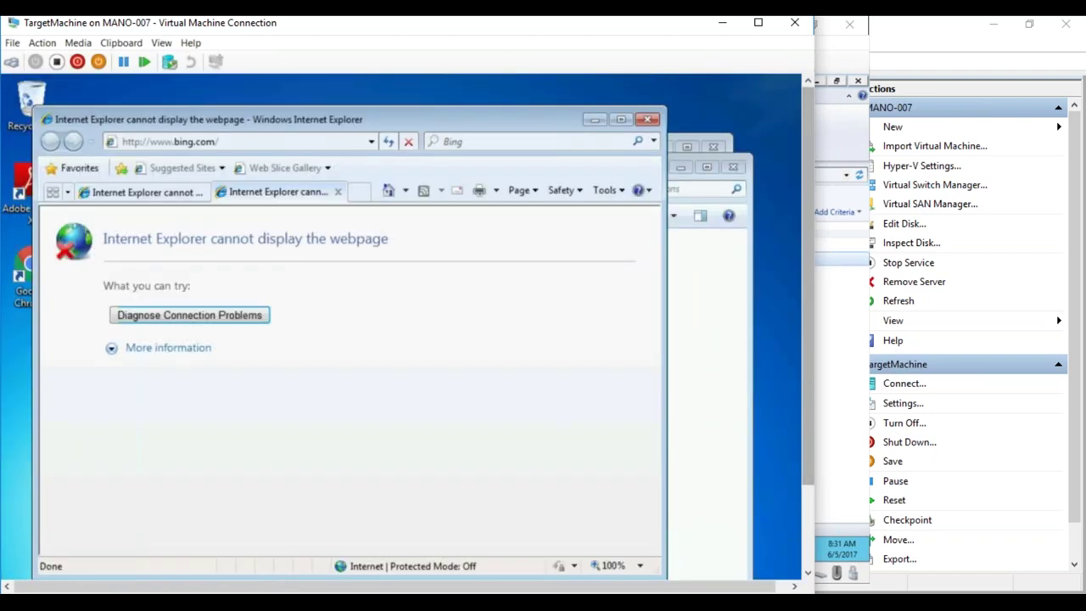
- Reload Bing in Internet Explorer and confirm Internet access in Network and Sharing Center
{"action": "left_click", "coordinate": [388, 142]}
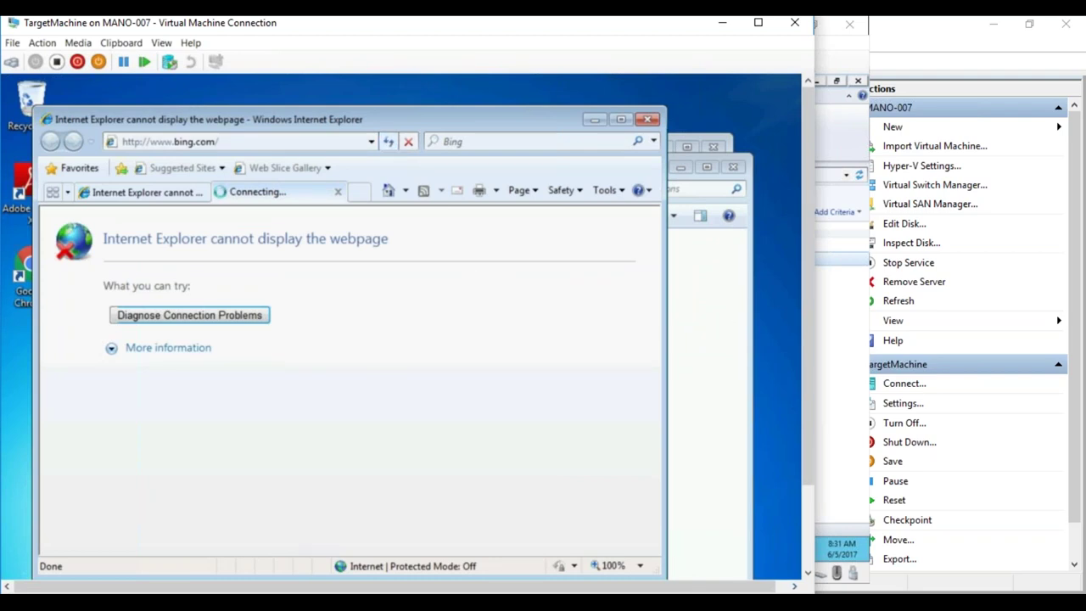
{"action": "left_click_drag", "start_coordinate": [804, 329], "coordinate": [804, 438]}
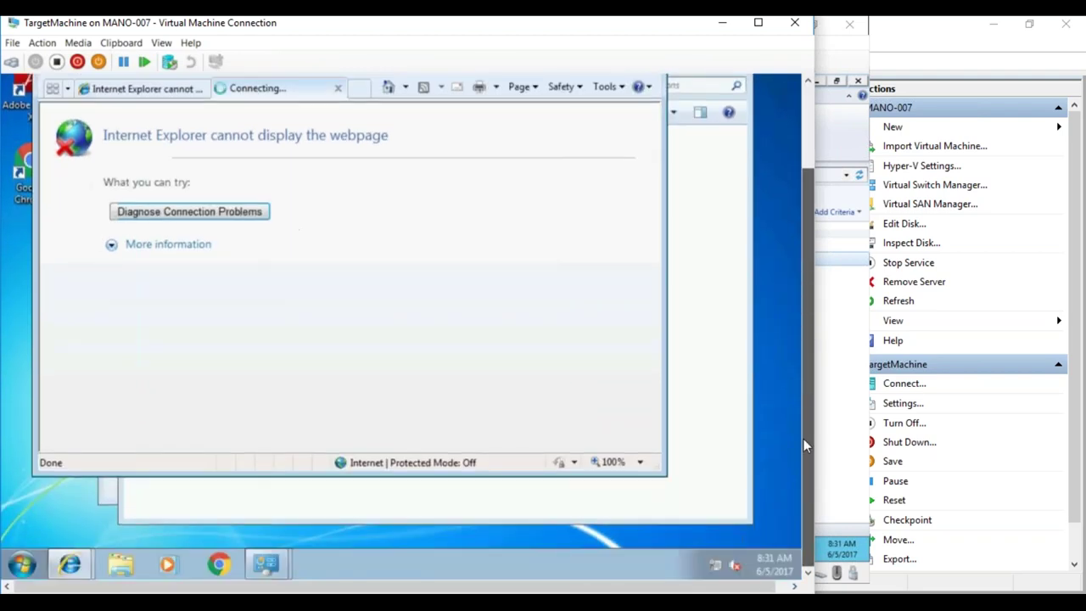
{"action": "right_click", "coordinate": [716, 566]}
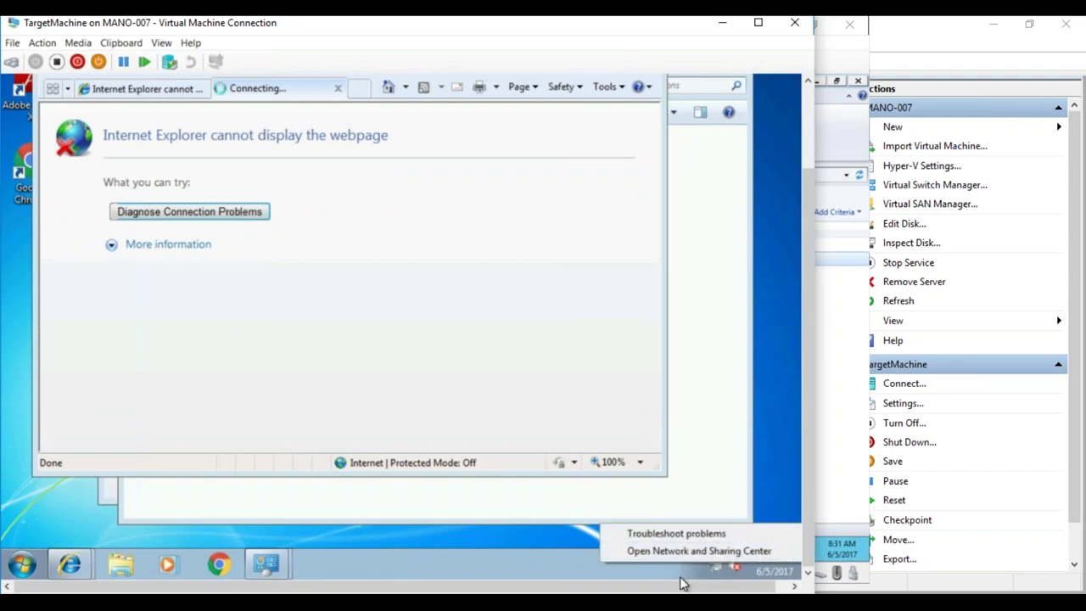
{"action": "left_click", "coordinate": [684, 582]}
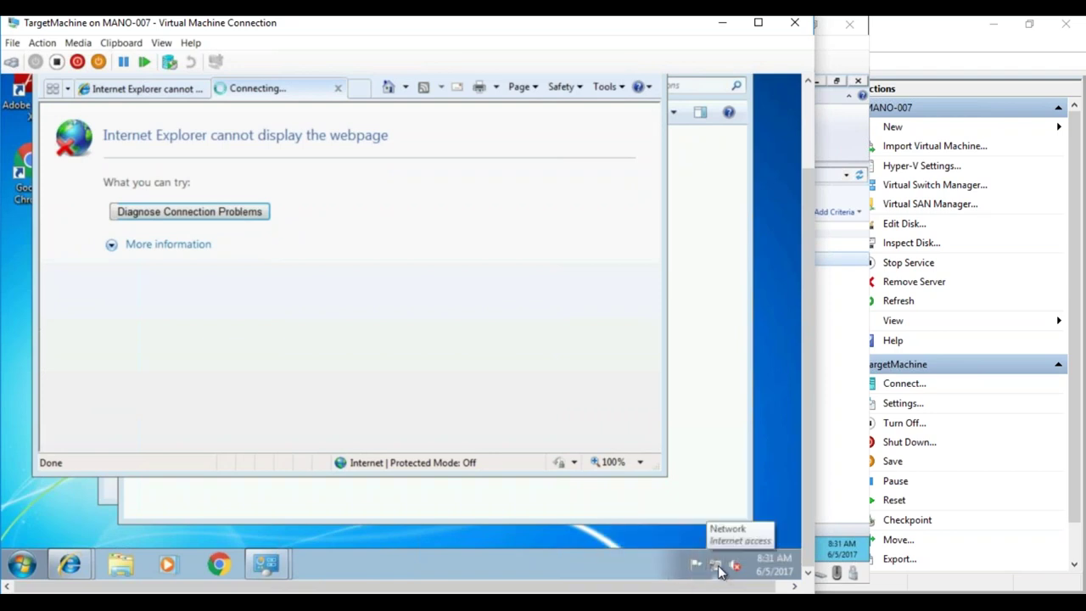
{"action": "right_click", "coordinate": [718, 565]}
{"action": "left_click", "coordinate": [717, 554]}
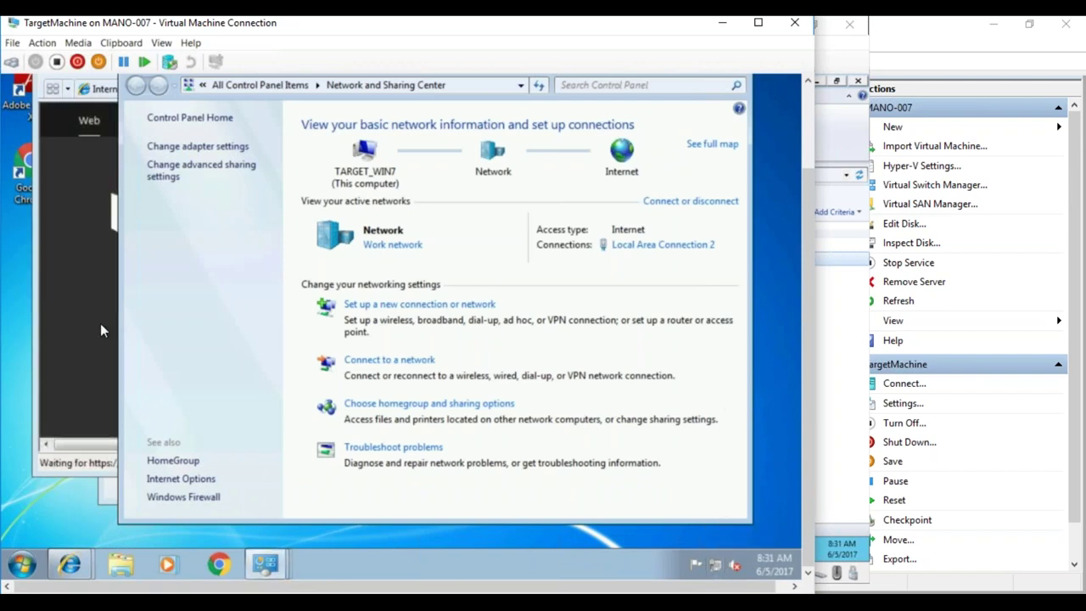
{"action": "left_click", "coordinate": [100, 324]}
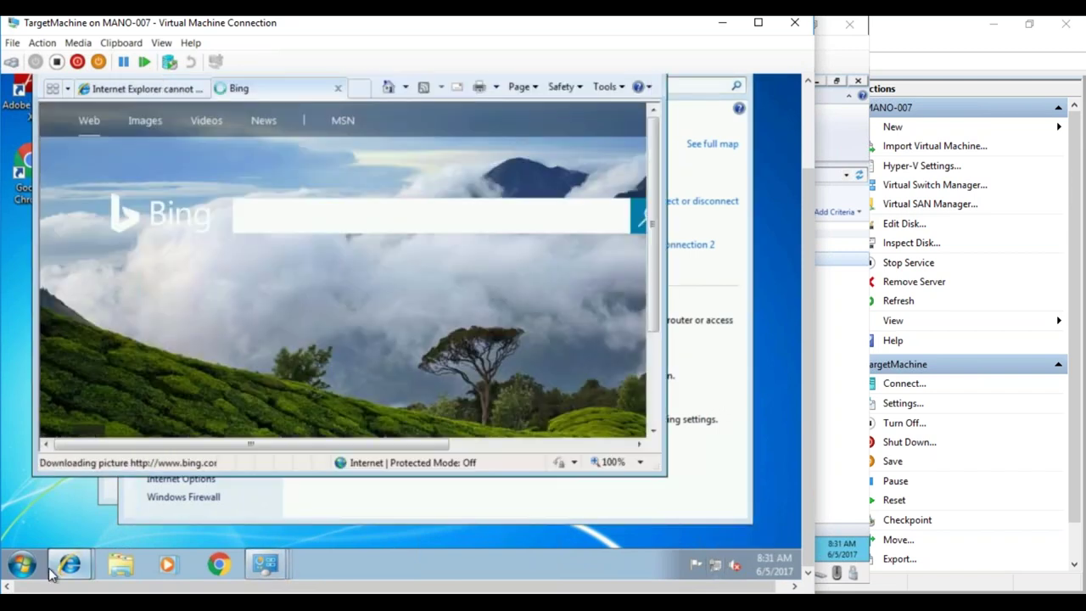
{"action": "left_click", "coordinate": [23, 564]}
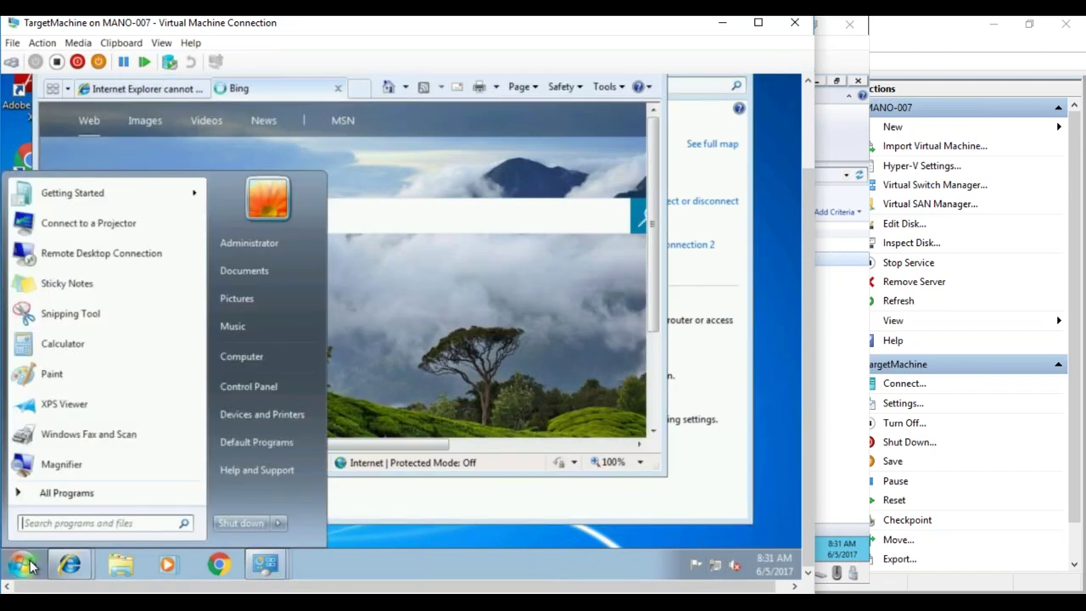
{"action": "right_click", "coordinate": [240, 355]}
- From Computer Properties, use the 6-days-to-activate link to activate Windows 7 online
{"action": "left_click", "coordinate": [290, 486]}
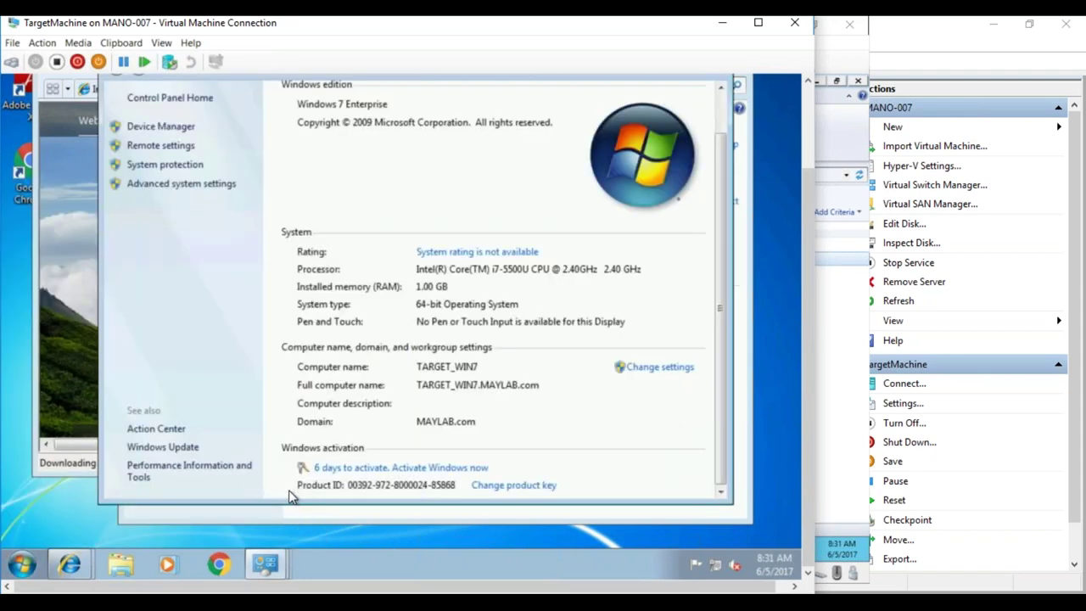
{"action": "left_click", "coordinate": [423, 473]}
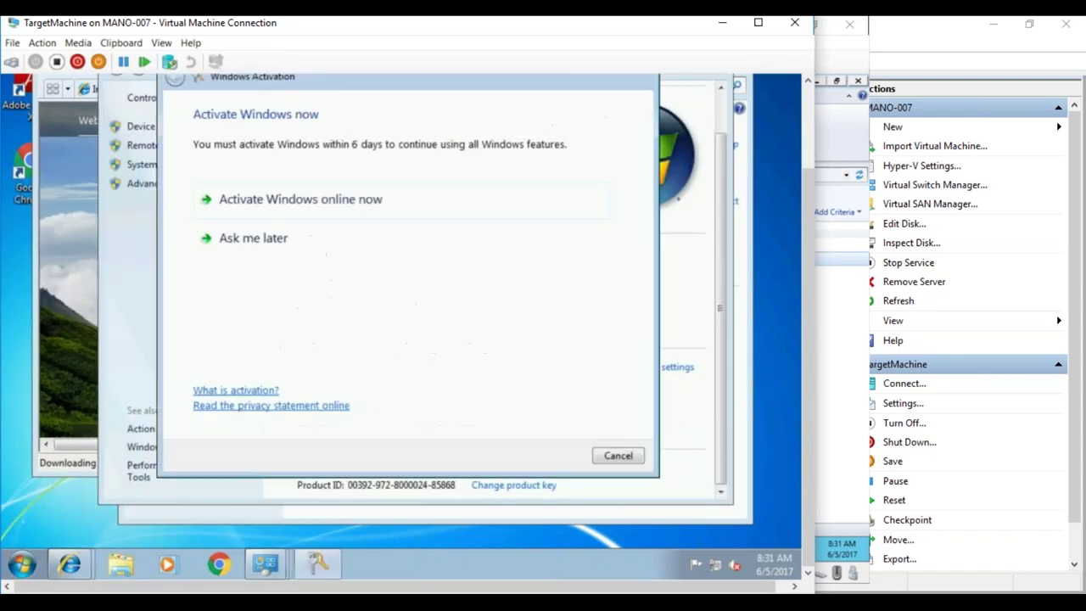
{"action": "left_click", "coordinate": [368, 198]}
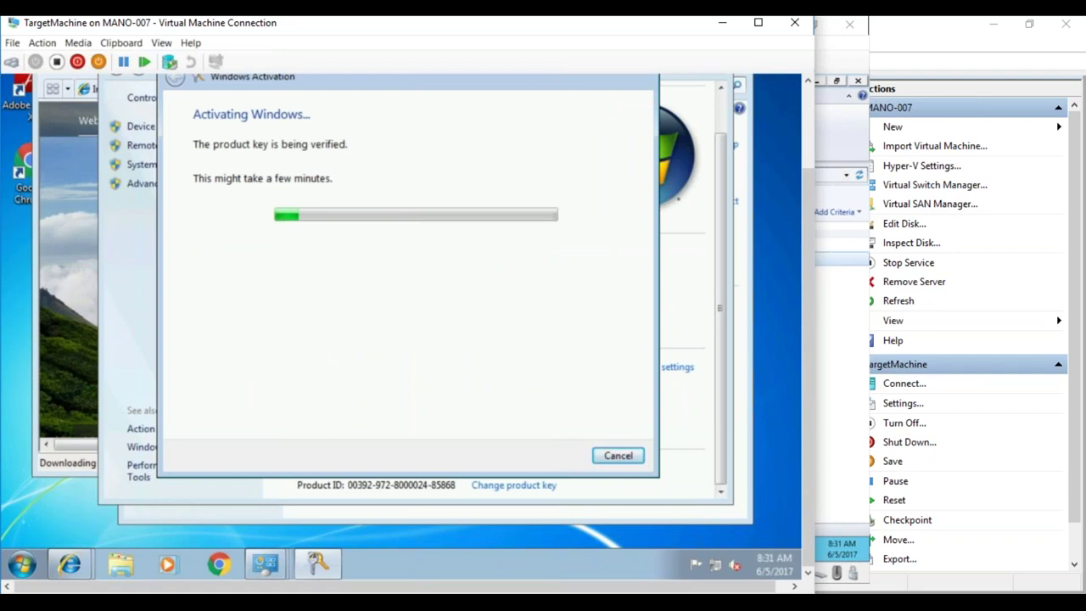
{"action": "left_click_drag", "start_coordinate": [803, 286], "coordinate": [791, 343]}
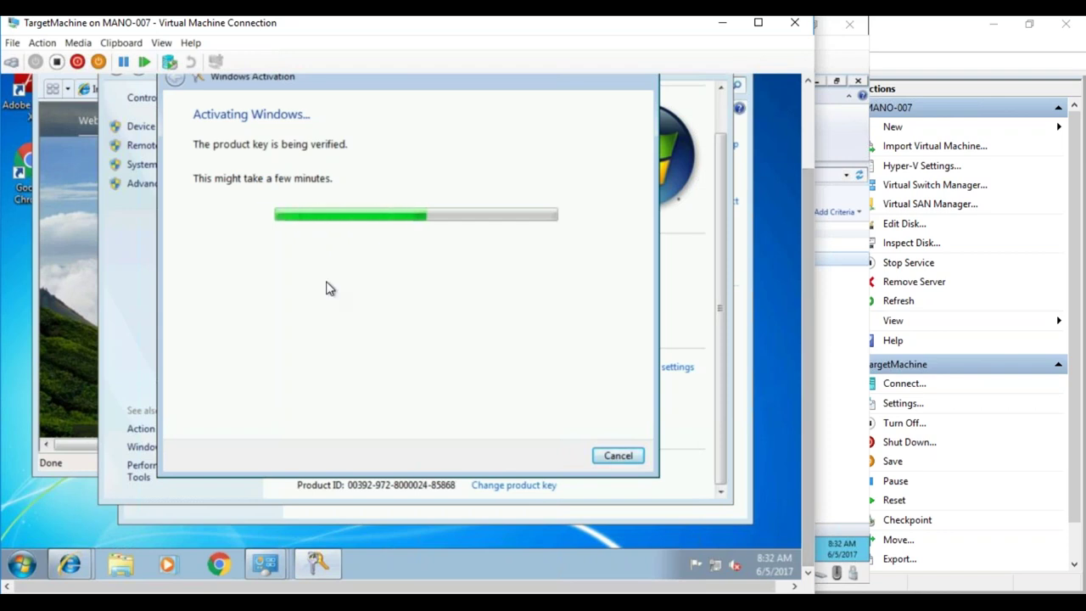
{"action": "left_click", "coordinate": [62, 267]}
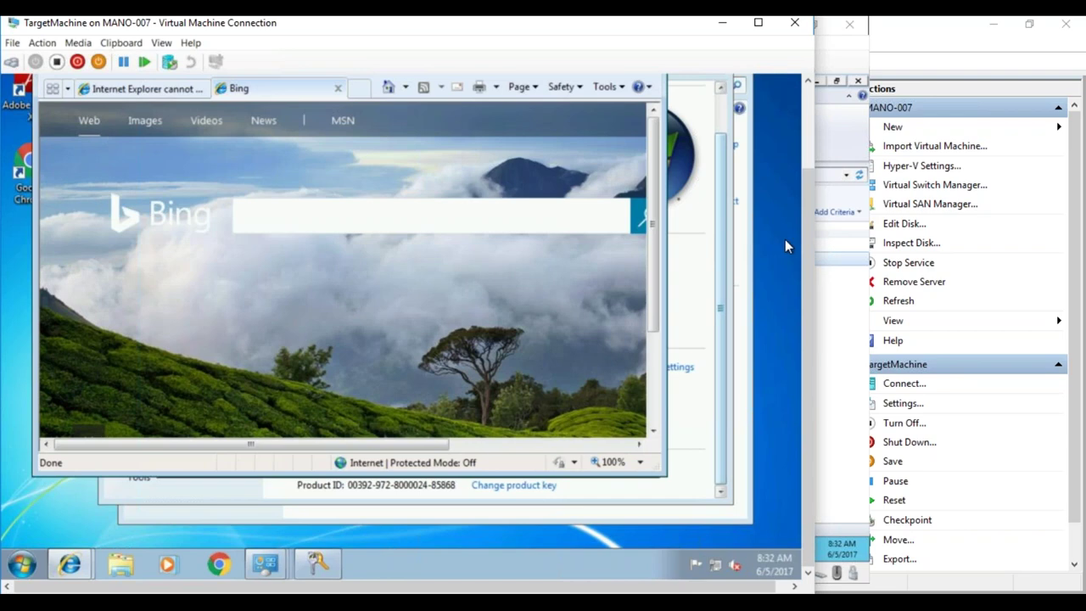
- Close Internet Explorer with all its tabs and refresh the desktop
{"action": "left_click_drag", "start_coordinate": [807, 246], "coordinate": [806, 167]}
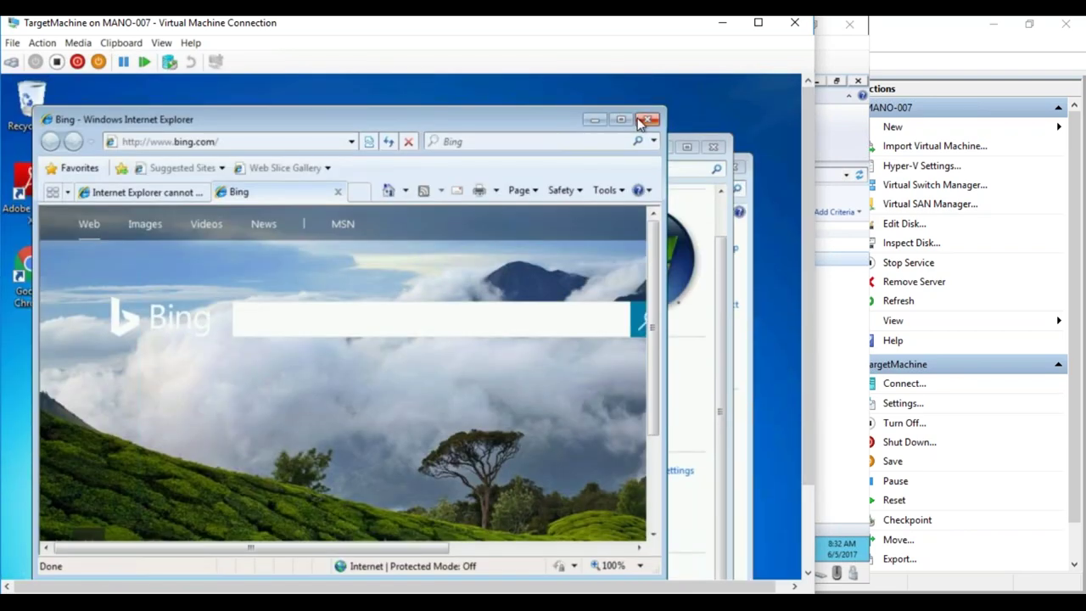
{"action": "left_click", "coordinate": [648, 119]}
{"action": "left_click", "coordinate": [322, 356]}
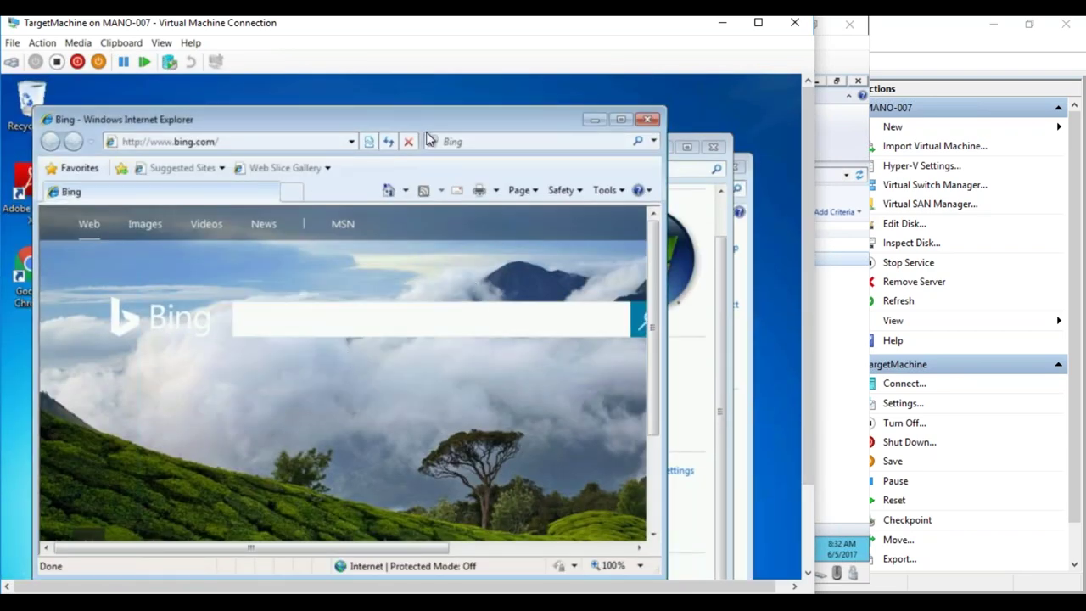
{"action": "right_click", "coordinate": [452, 101]}
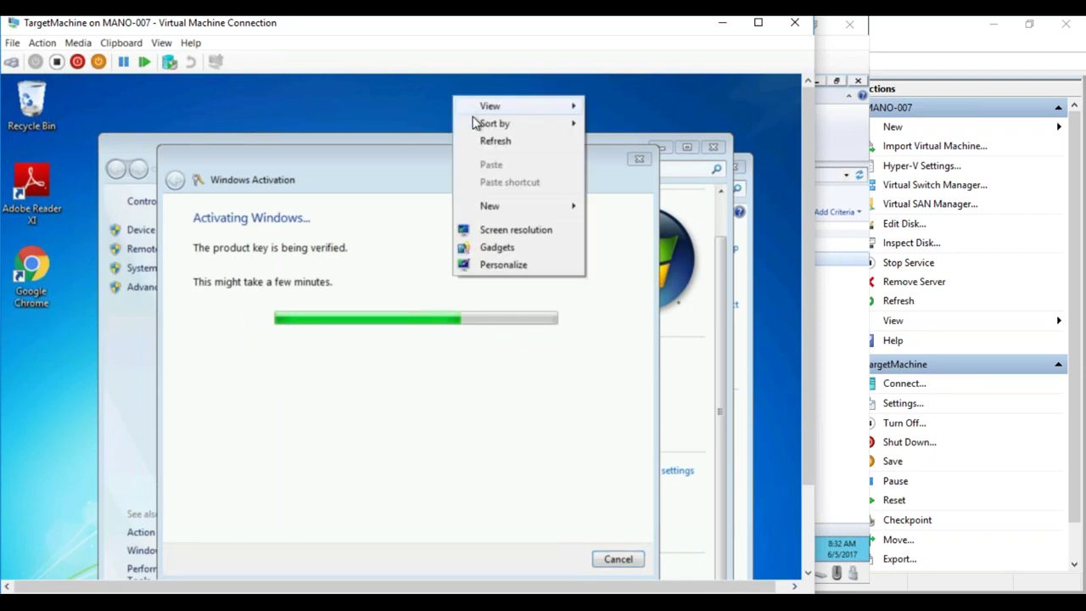
{"action": "left_click", "coordinate": [490, 141]}
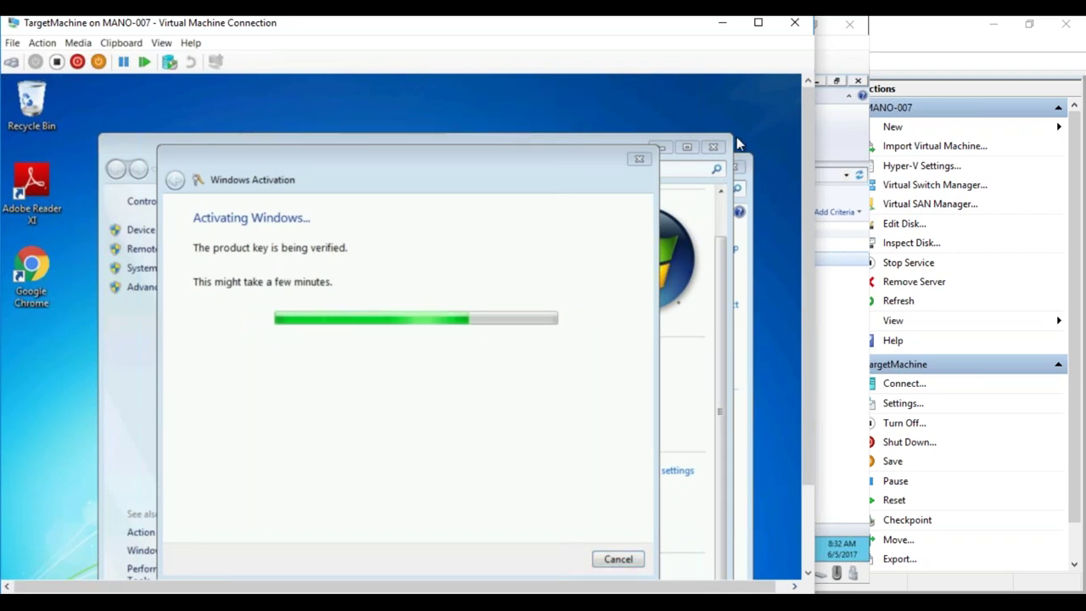
- Dismiss the 90-day activation success message, close System, and open the network adapter list
{"action": "left_click", "coordinate": [717, 220]}
{"action": "left_click_drag", "start_coordinate": [717, 225], "coordinate": [720, 307]}
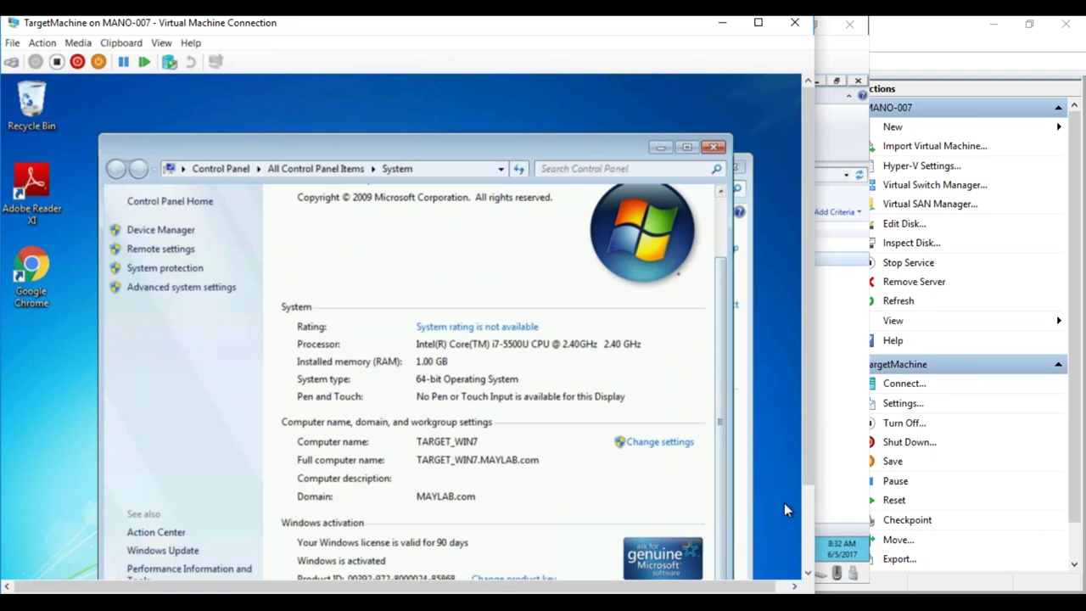
{"action": "scroll", "coordinate": [804, 477], "scroll_direction": "down", "scroll_amount": 2}
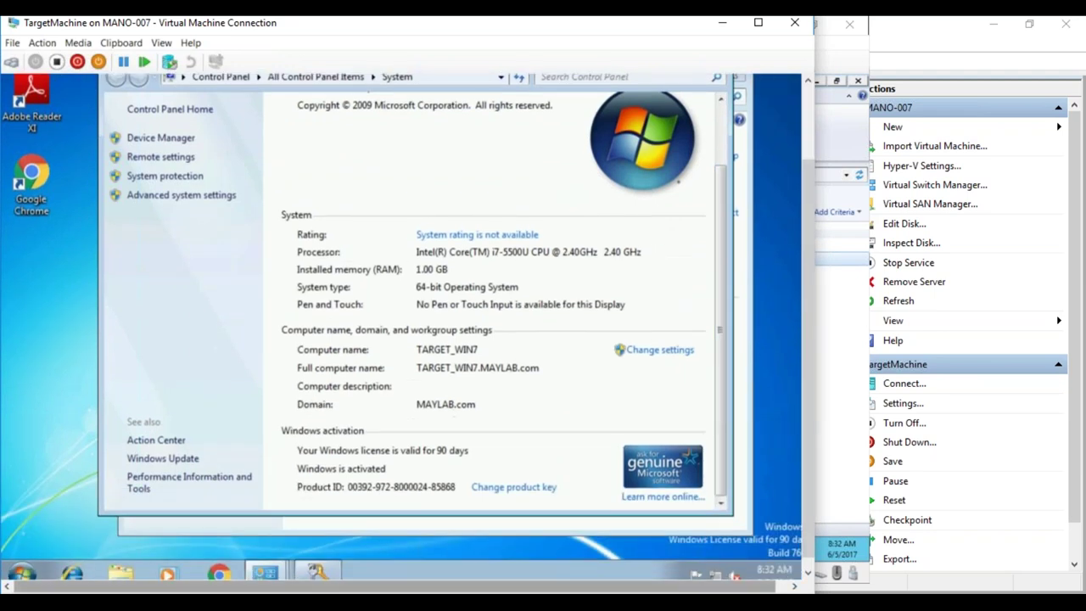
{"action": "left_click", "coordinate": [328, 571]}
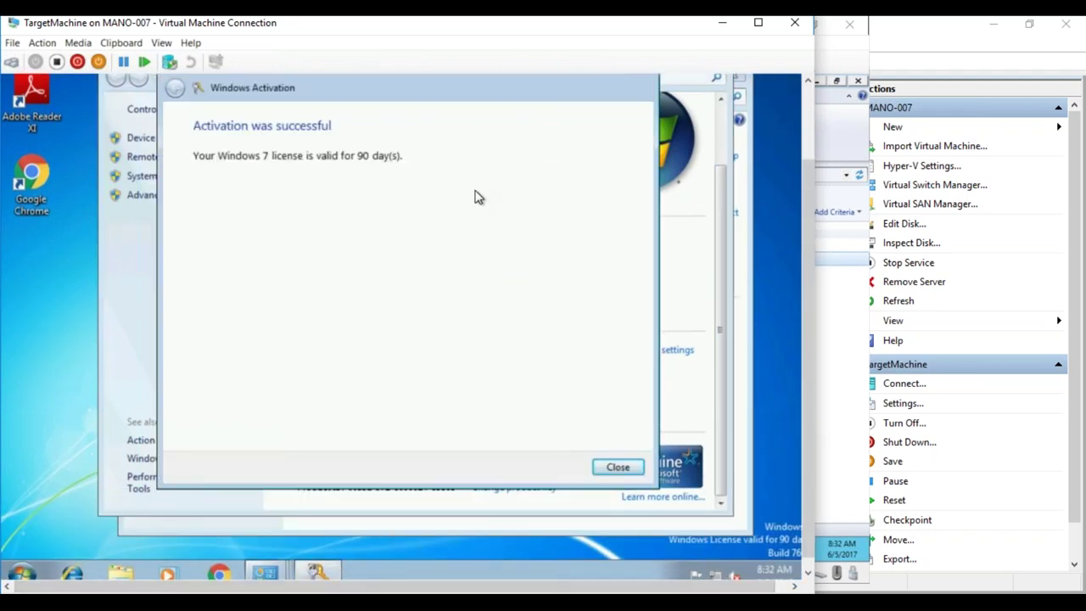
{"action": "left_click", "coordinate": [626, 467]}
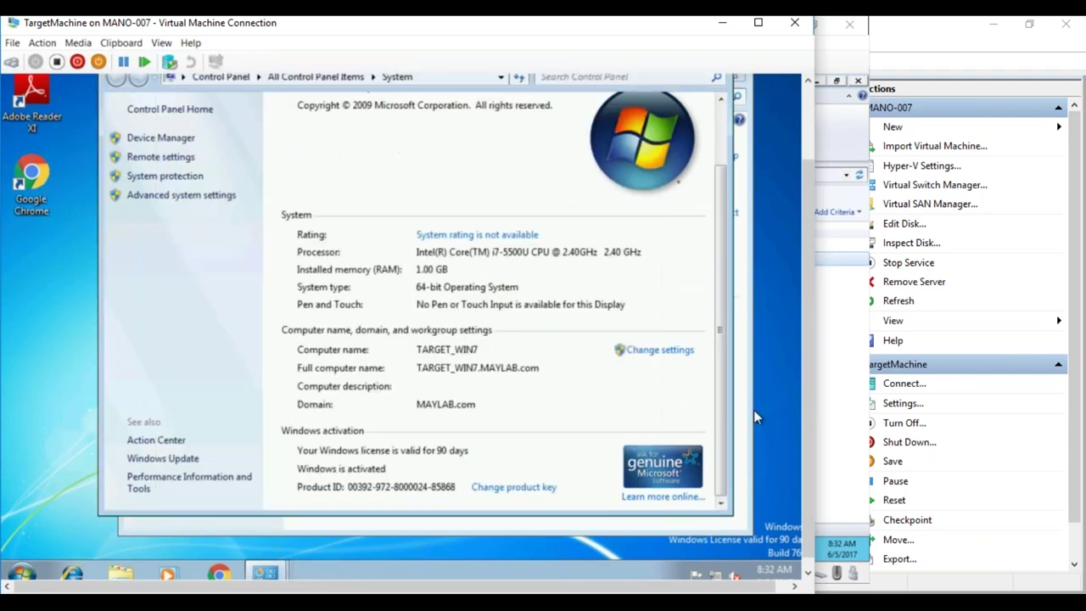
{"action": "scroll", "coordinate": [794, 242], "scroll_direction": "up", "scroll_amount": 2}
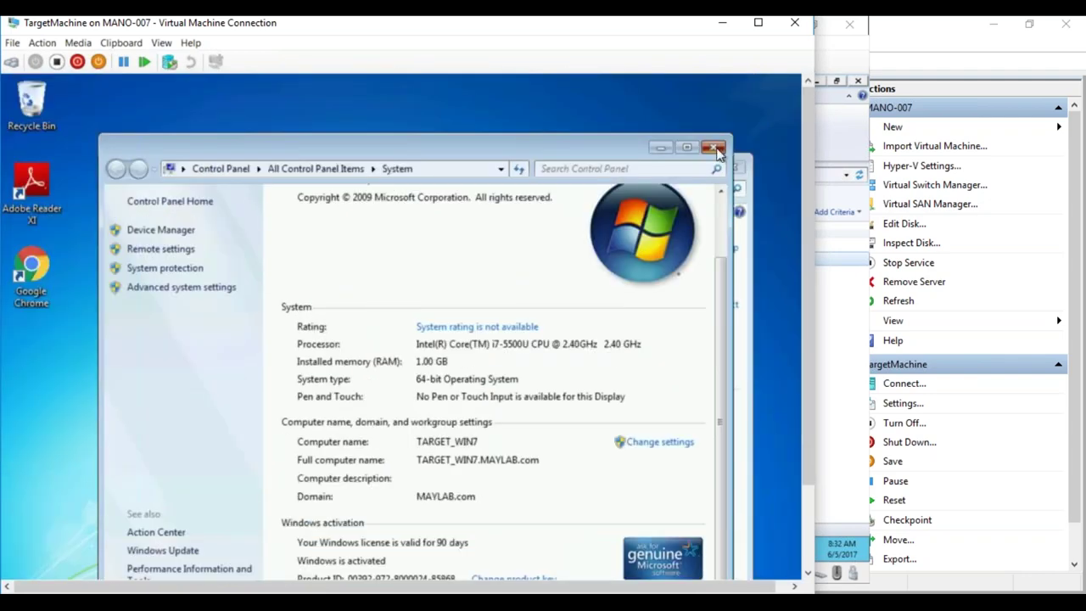
{"action": "left_click", "coordinate": [718, 146]}
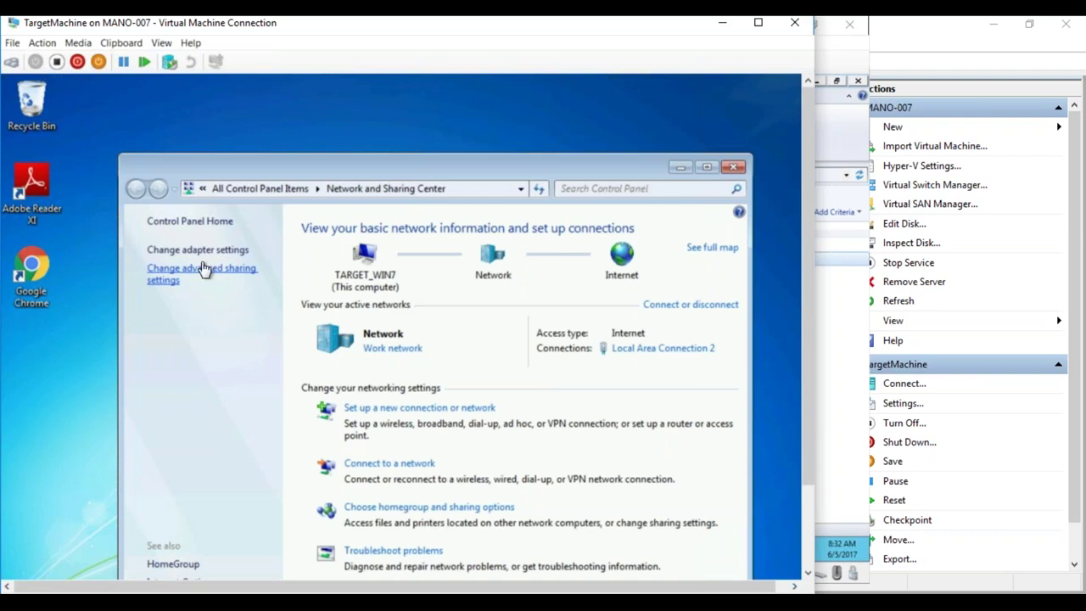
{"action": "left_click", "coordinate": [197, 250]}
{"action": "right_click", "coordinate": [250, 264]}
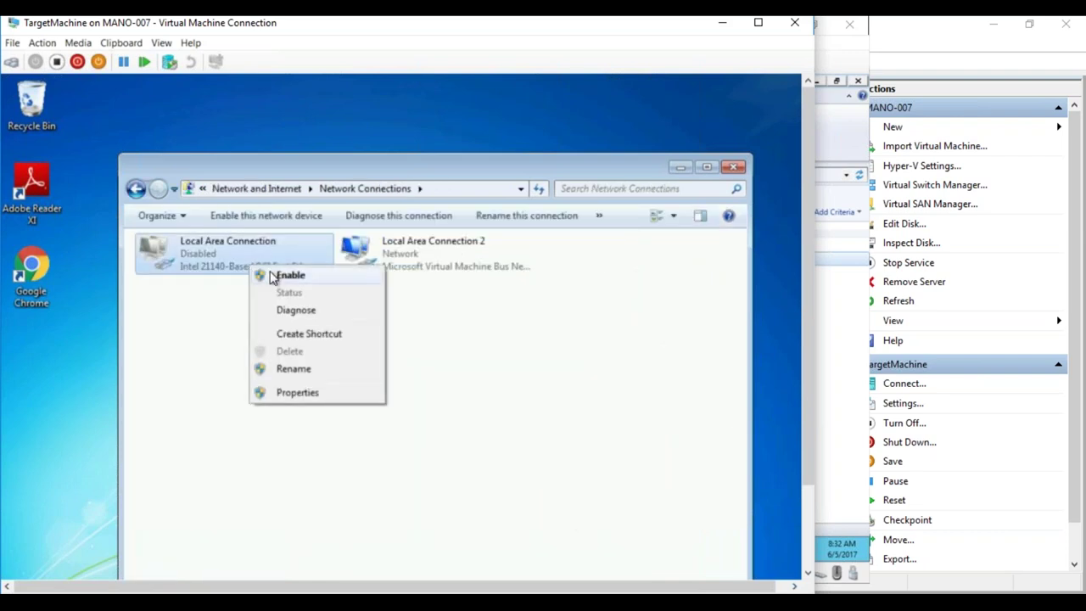
- Enable Local Area Connection, disable Local Area Connection 2, and close Network Connections
{"action": "left_click", "coordinate": [274, 275]}
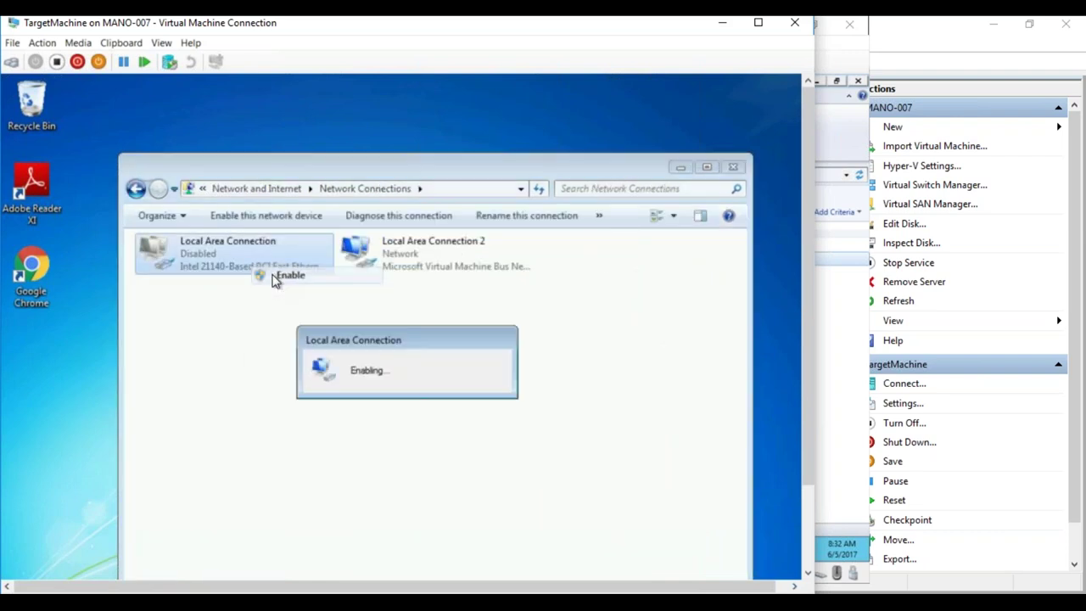
{"action": "right_click", "coordinate": [455, 261]}
{"action": "left_click", "coordinate": [481, 272]}
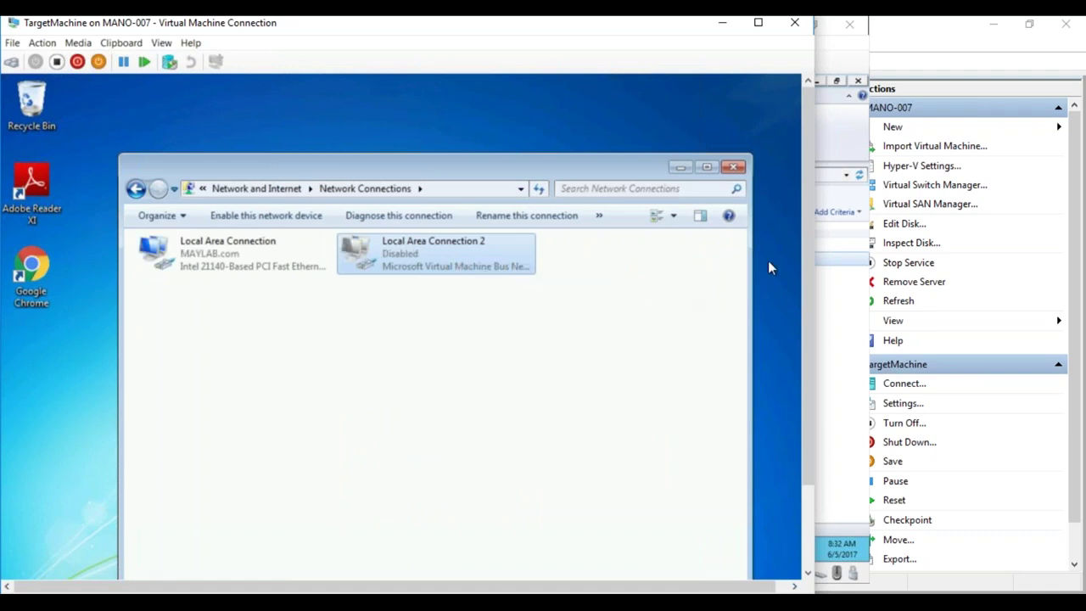
{"action": "scroll", "coordinate": [803, 249], "scroll_direction": "down", "scroll_amount": 1}
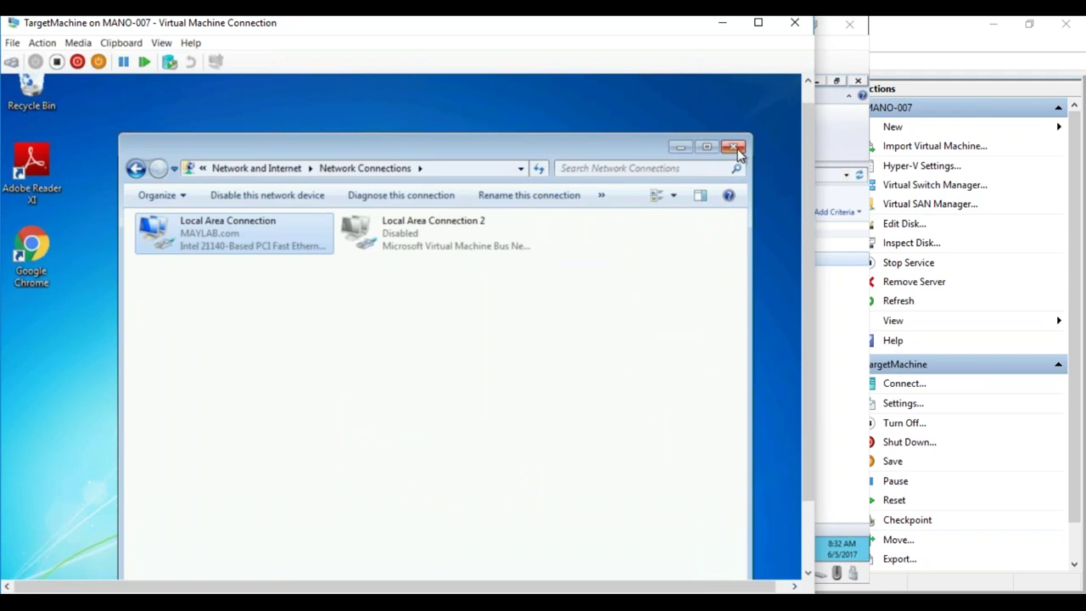
{"action": "left_click", "coordinate": [734, 148]}
{"action": "scroll", "coordinate": [806, 369], "scroll_direction": "down", "scroll_amount": 4}
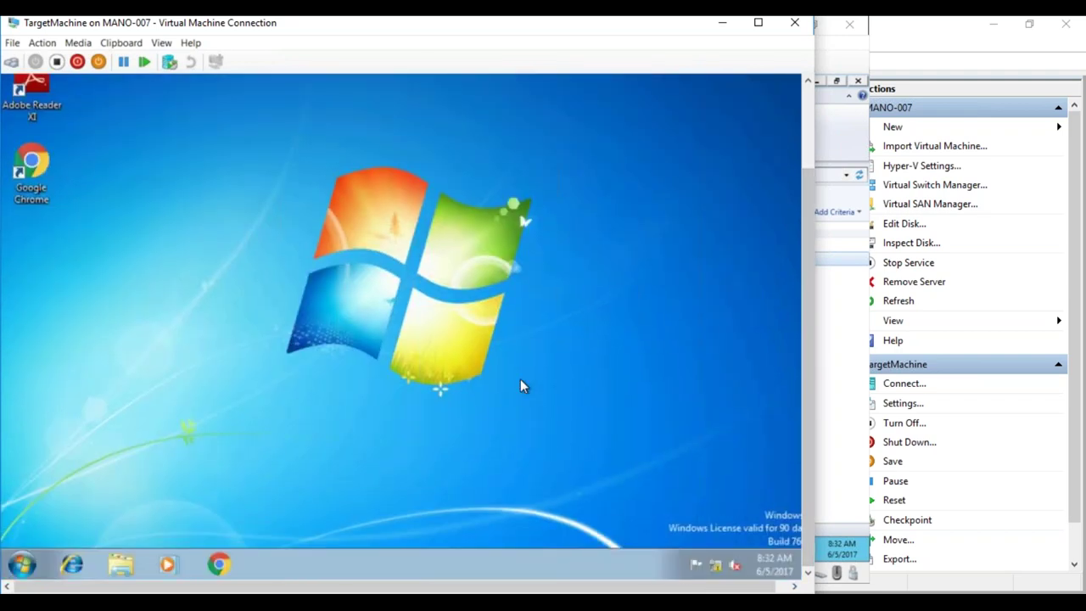
- Run the Machine Policy Retrieval & Evaluation Cycle from the Configuration Manager client properties
{"action": "left_click", "coordinate": [22, 564]}
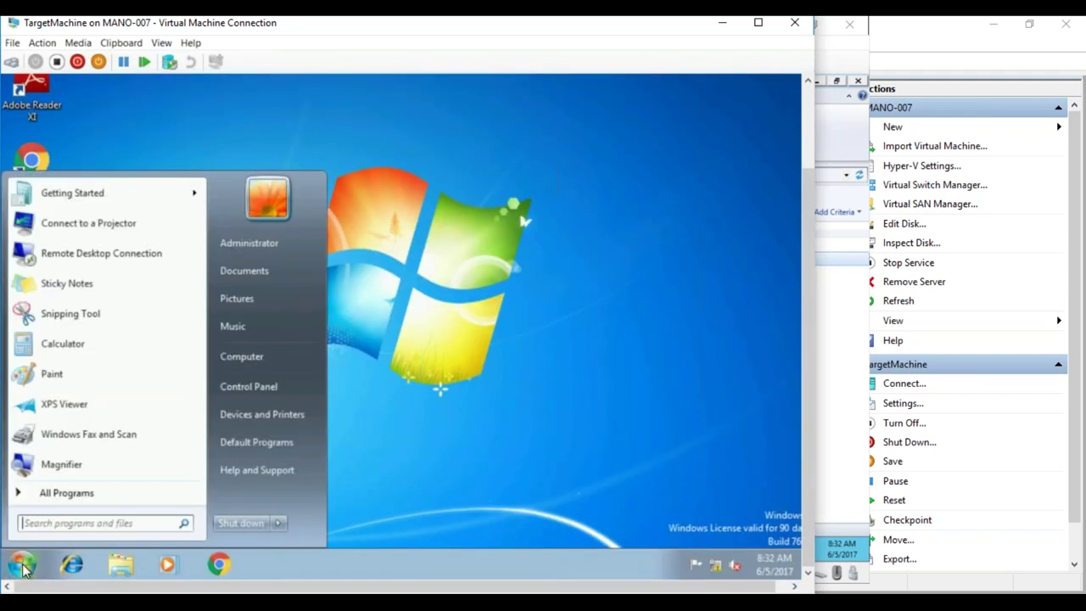
{"action": "left_click", "coordinate": [245, 388]}
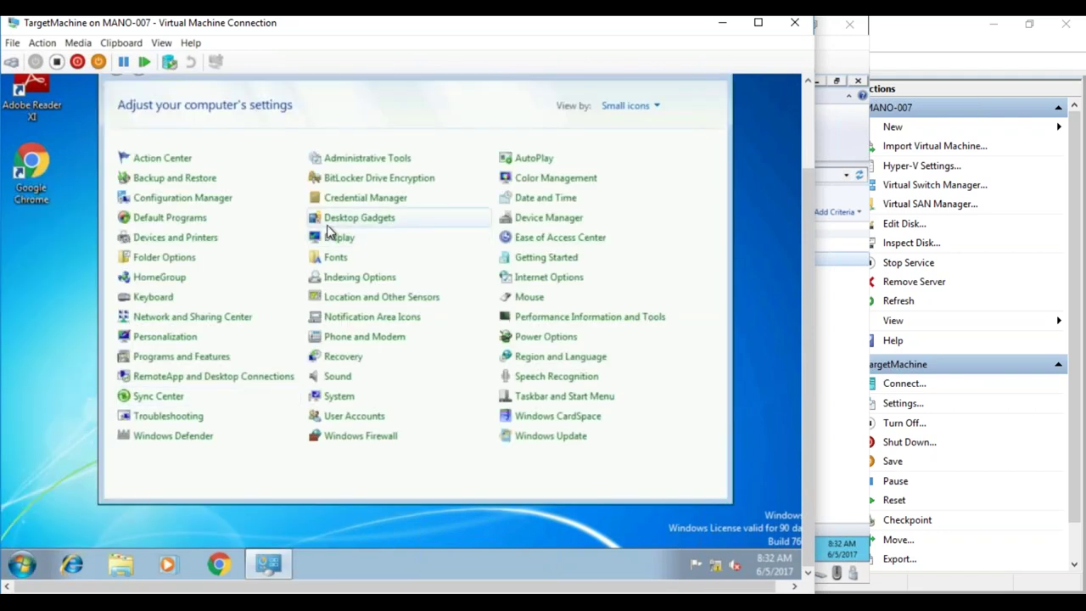
{"action": "left_click", "coordinate": [205, 198]}
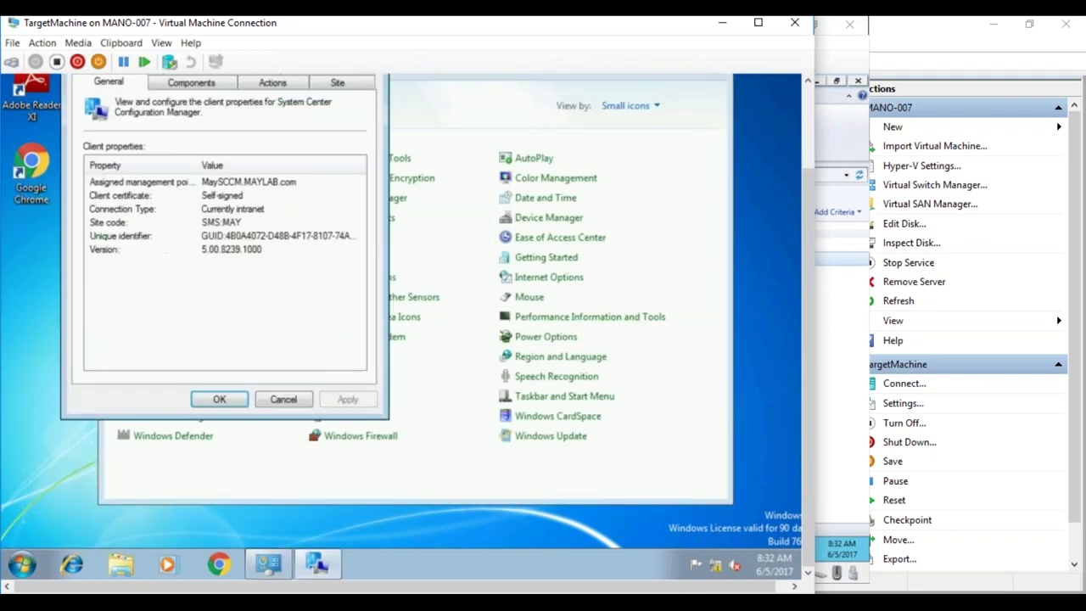
{"action": "left_click_drag", "start_coordinate": [807, 245], "coordinate": [807, 219]}
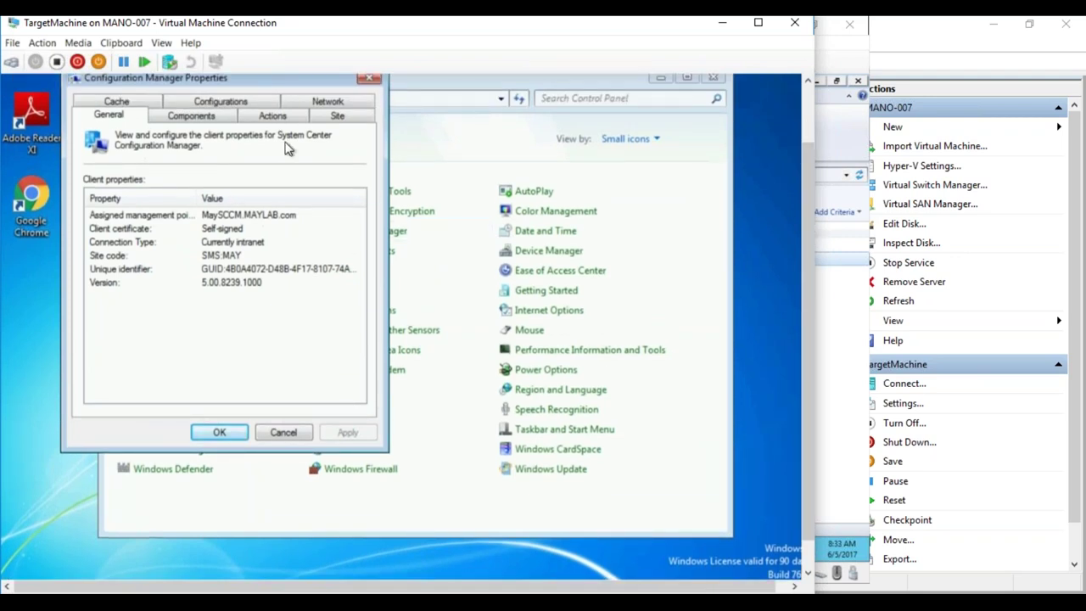
{"action": "left_click", "coordinate": [272, 116]}
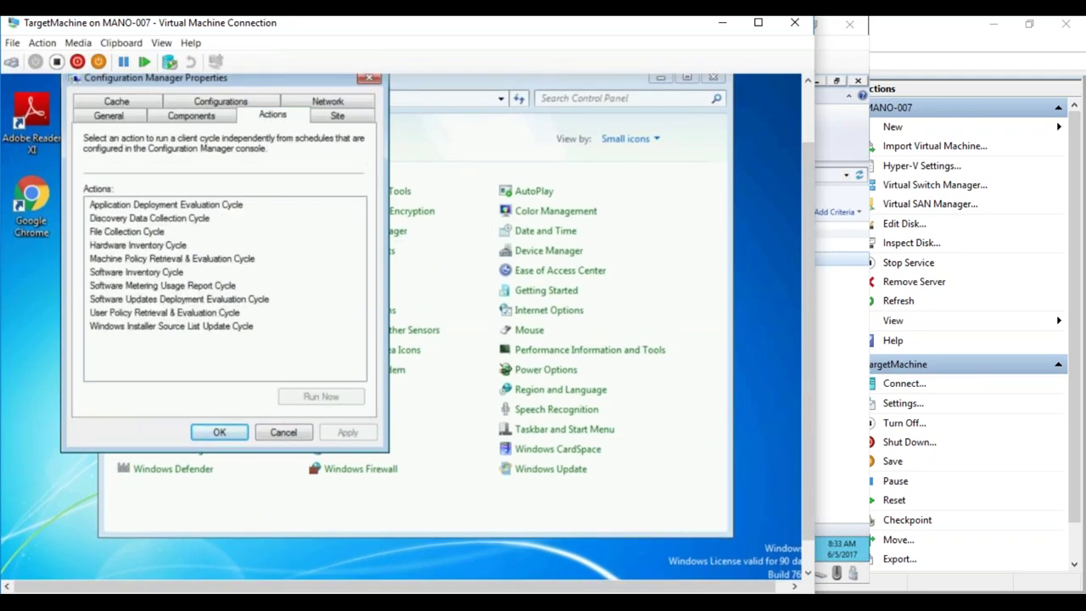
{"action": "left_click", "coordinate": [173, 258]}
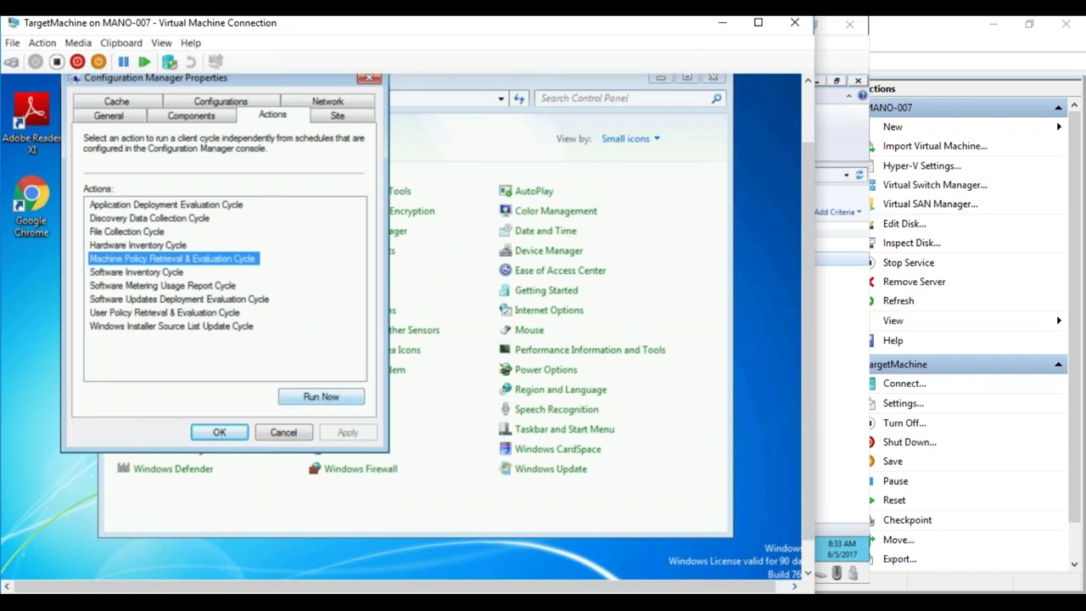
{"action": "left_click", "coordinate": [321, 397]}
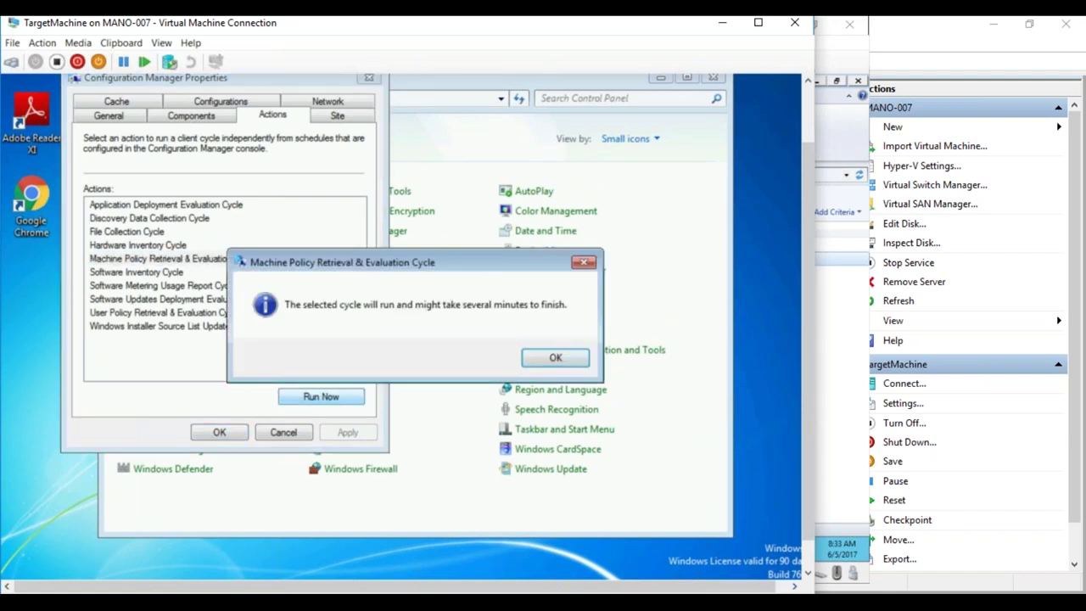
{"action": "key", "text": "Return"}
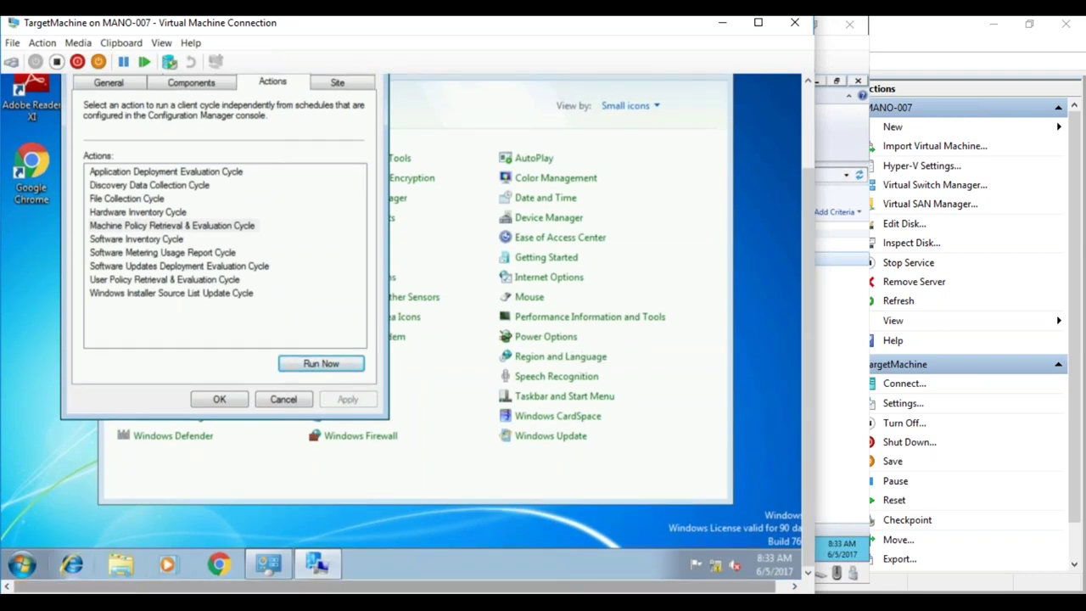
- Review installed updates in Programs and Features: Adobe Reader XI and Microsoft Silverlight
{"action": "left_click", "coordinate": [21, 564]}
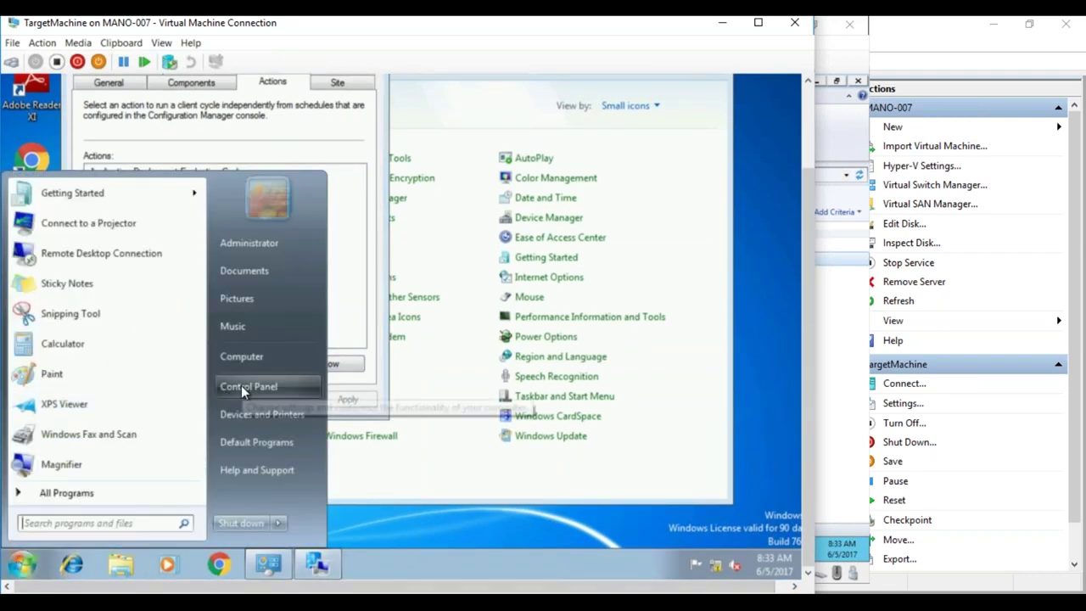
{"action": "left_click", "coordinate": [241, 385]}
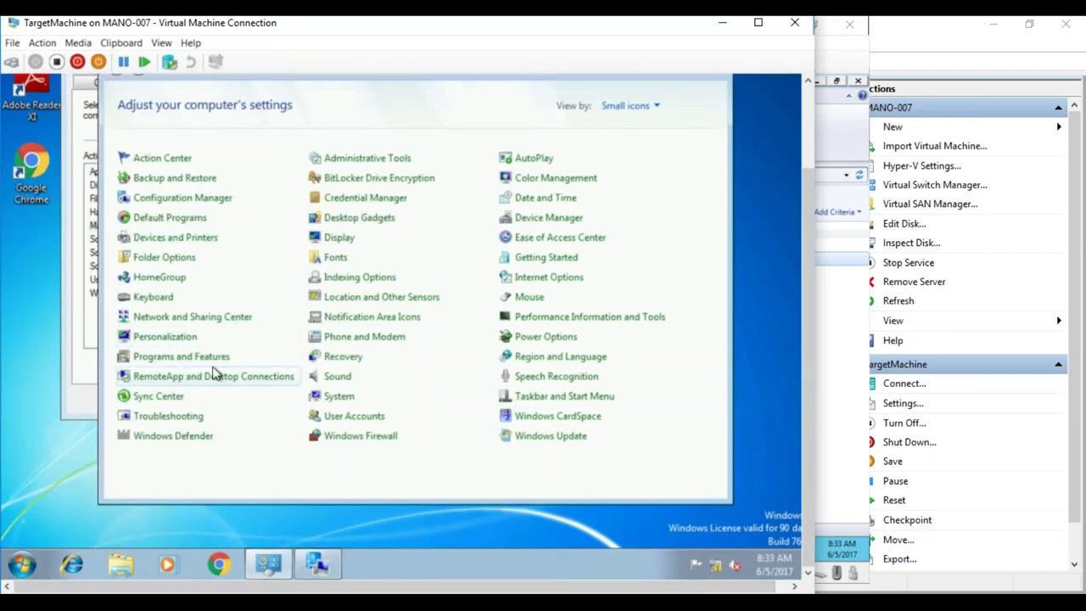
{"action": "left_click", "coordinate": [168, 367]}
{"action": "left_click", "coordinate": [182, 127]}
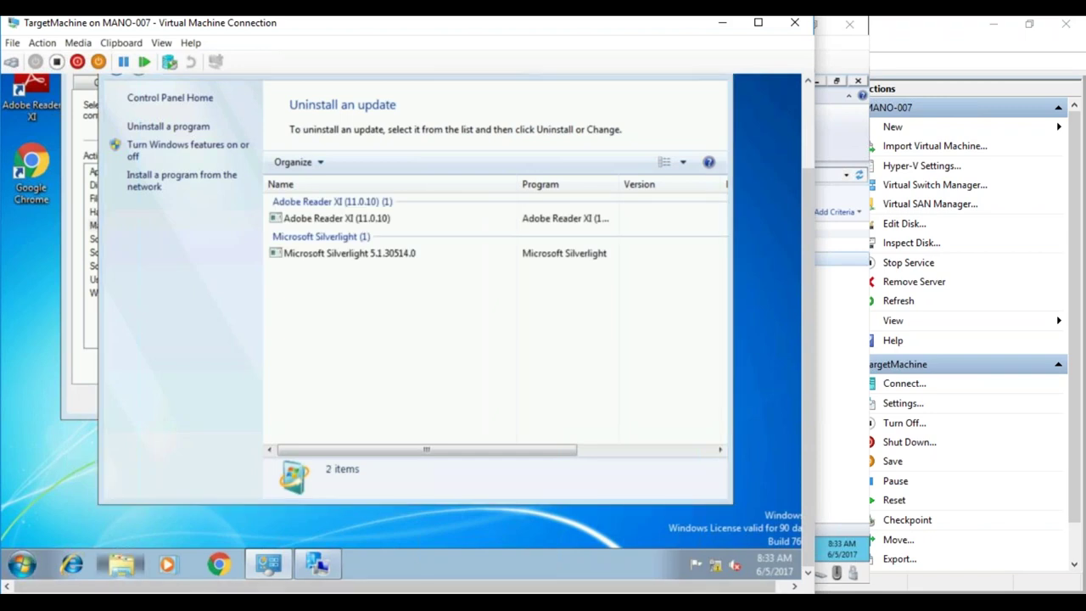
{"action": "left_click", "coordinate": [120, 564]}
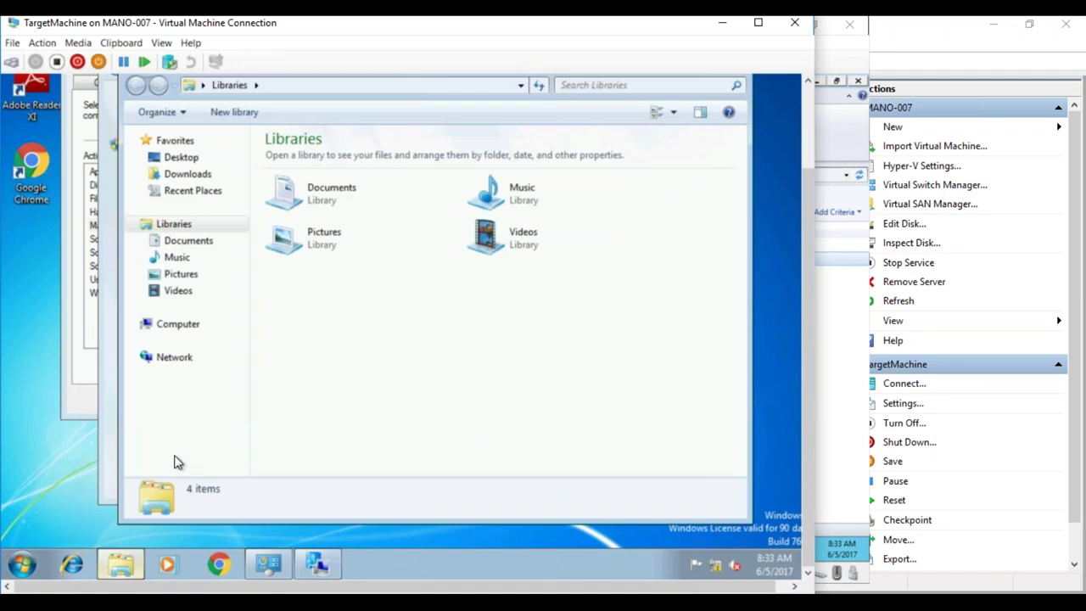
- Browse in Explorer to the D:\Windows\CCM\Logs folder
{"action": "left_click", "coordinate": [166, 327]}
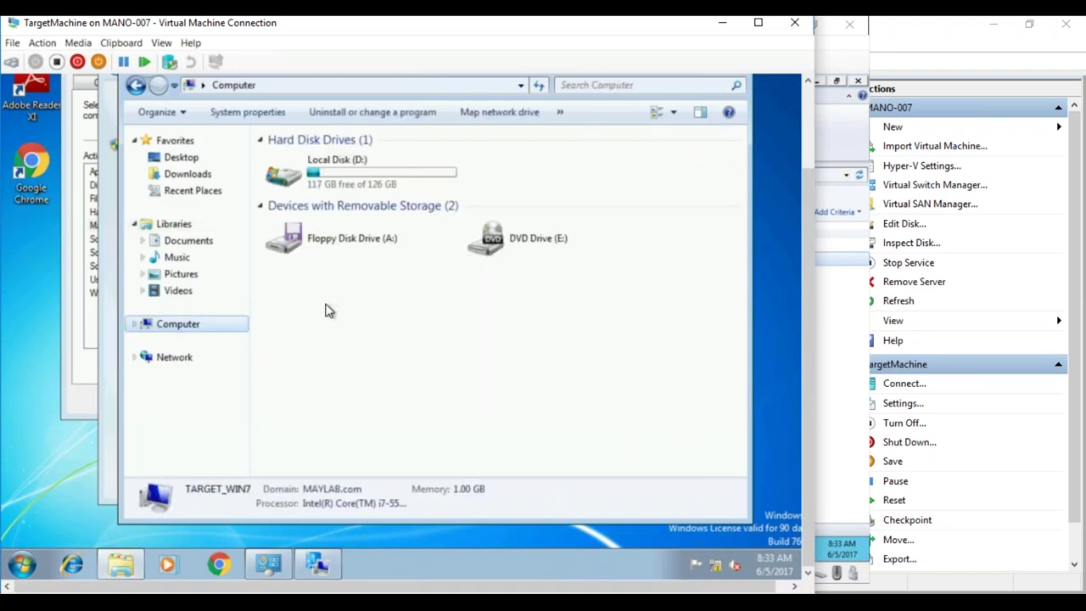
{"action": "double_click", "coordinate": [348, 181]}
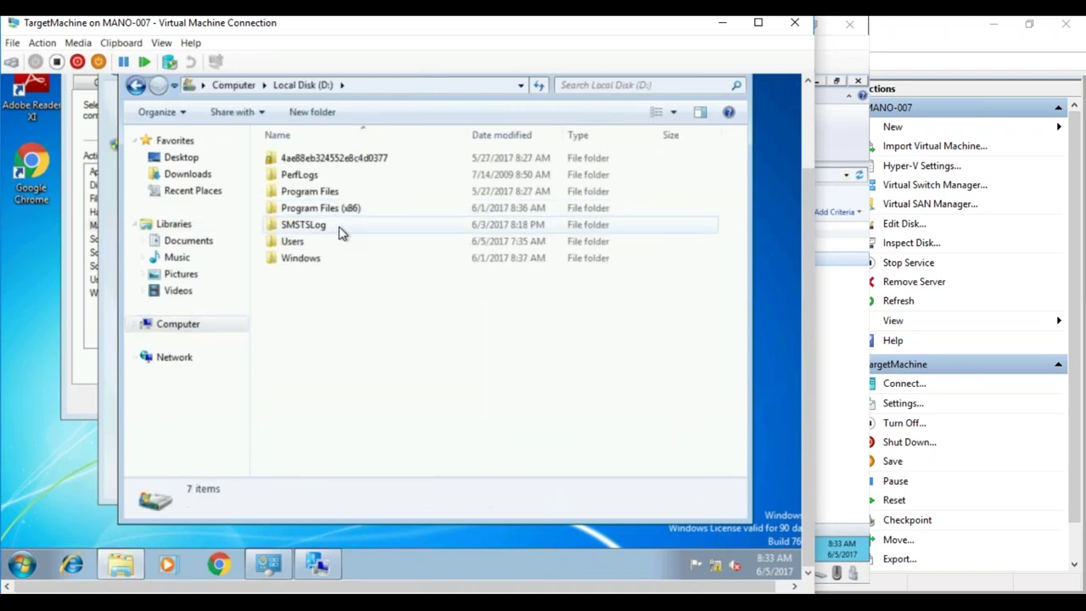
{"action": "left_click", "coordinate": [292, 258]}
{"action": "double_click", "coordinate": [292, 258]}
{"action": "double_click", "coordinate": [292, 257]}
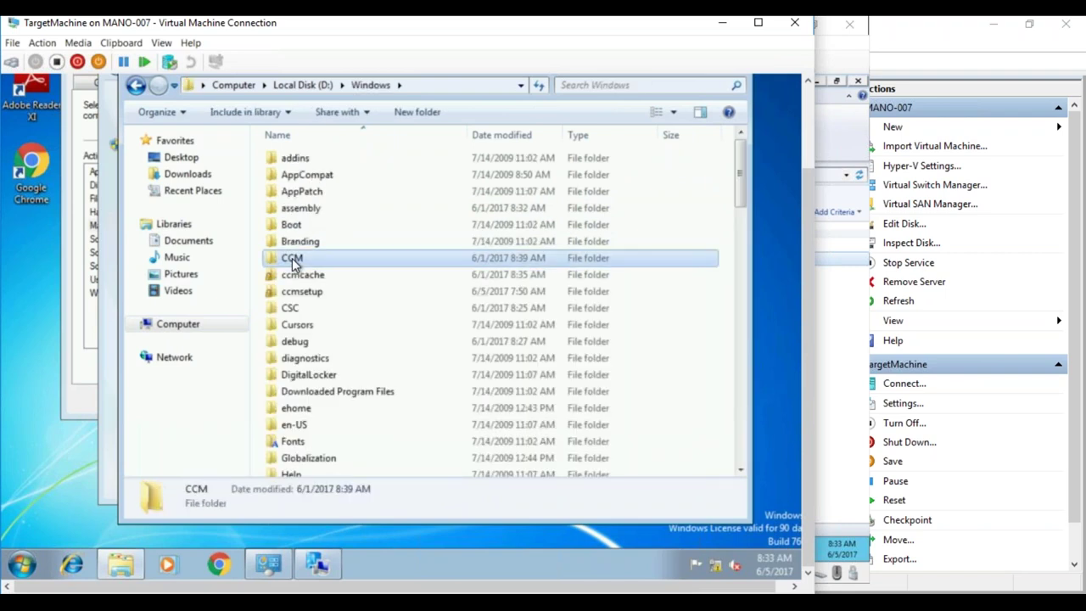
{"action": "double_click", "coordinate": [293, 225]}
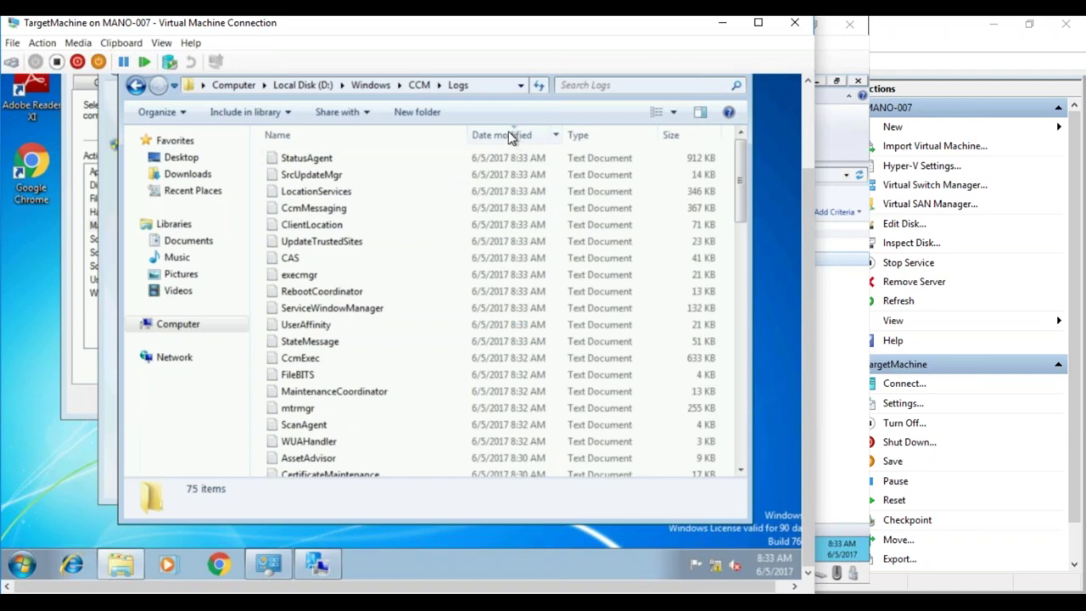
- Read WUAHandler.log and the end of ScanAgent.log in Notepad, then close both
{"action": "left_click", "coordinate": [303, 244]}
{"action": "key", "text": "w"}
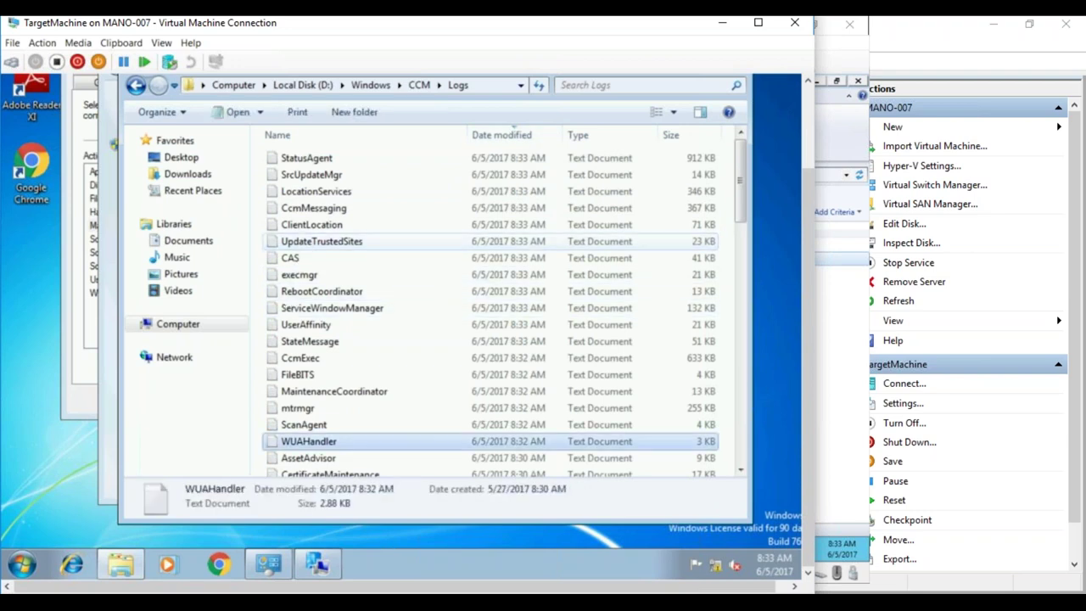
{"action": "double_click", "coordinate": [323, 444]}
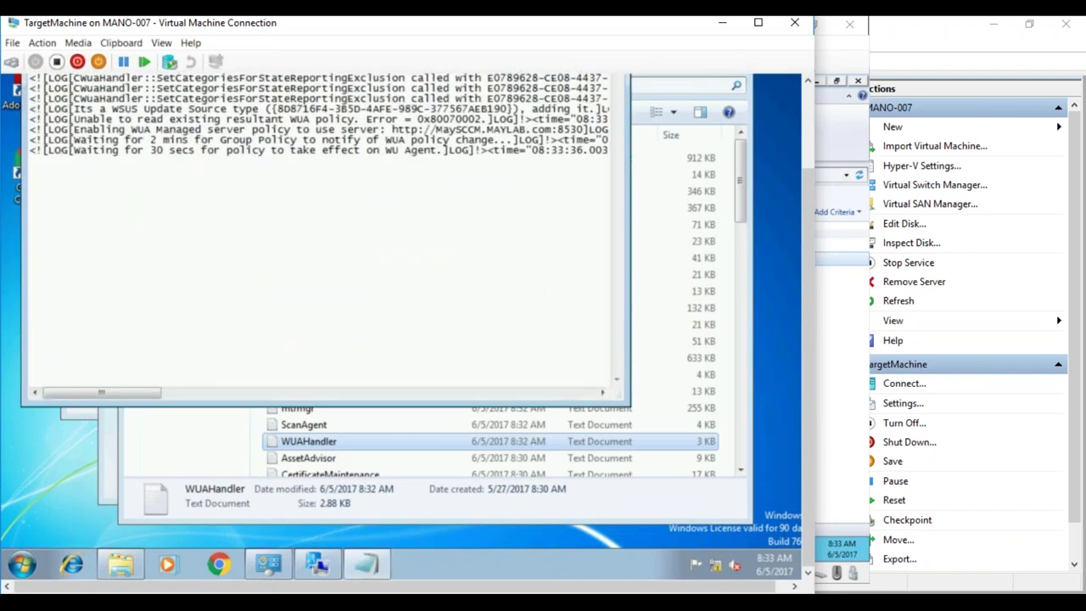
{"action": "double_click", "coordinate": [318, 431]}
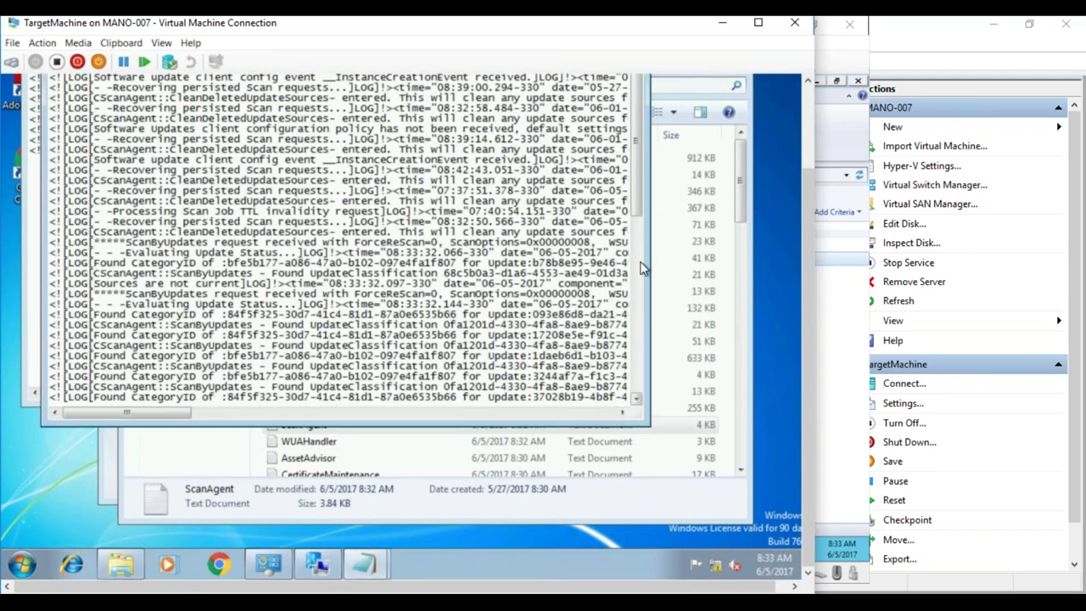
{"action": "left_click", "coordinate": [639, 392]}
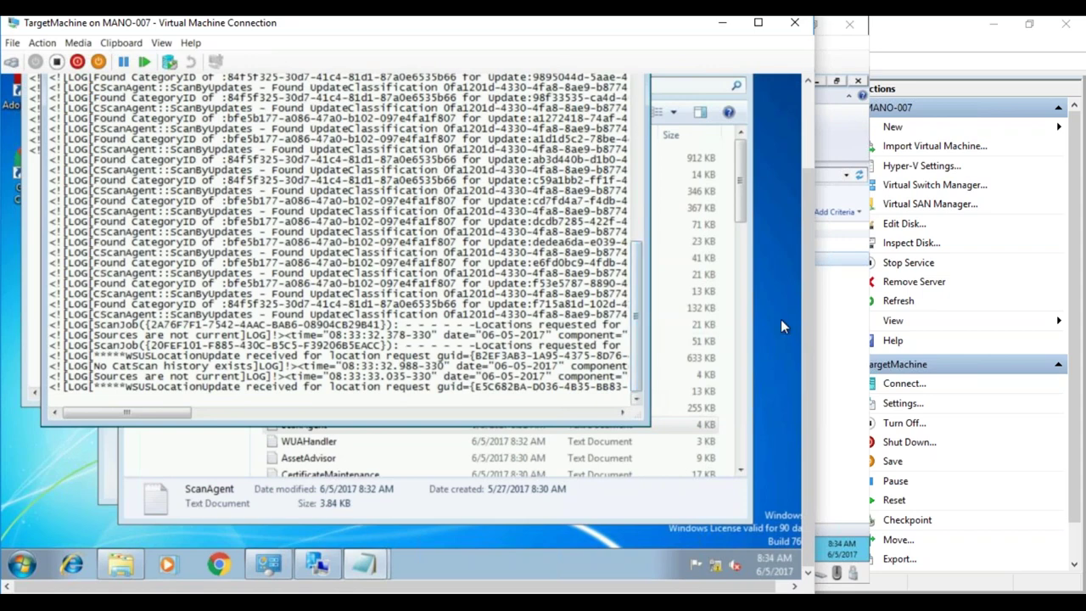
{"action": "scroll", "coordinate": [809, 287], "scroll_direction": "up", "scroll_amount": 3}
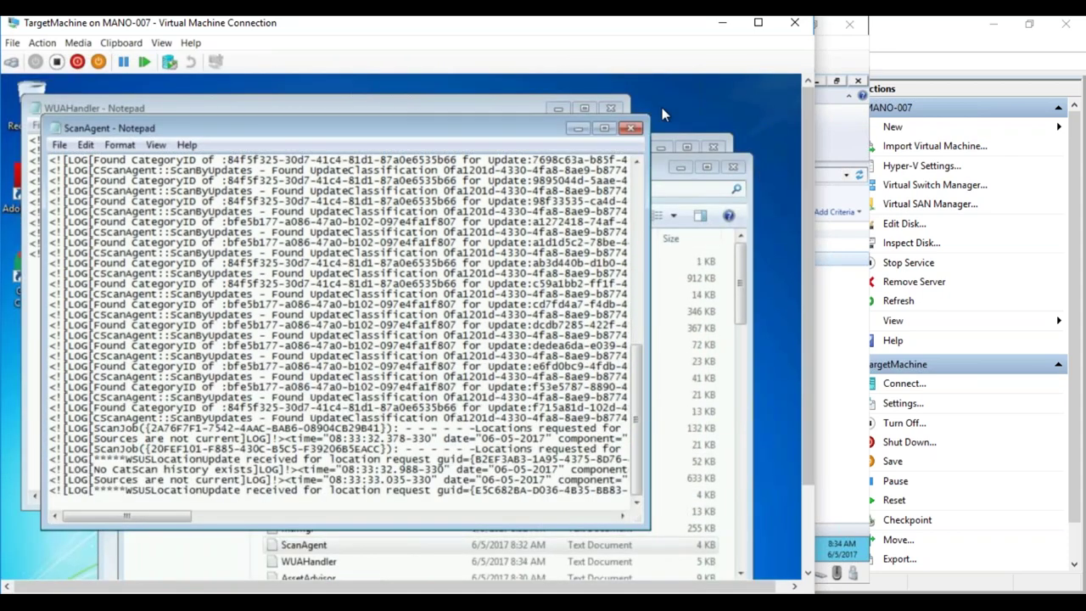
{"action": "left_click", "coordinate": [631, 127]}
{"action": "left_click", "coordinate": [611, 108]}
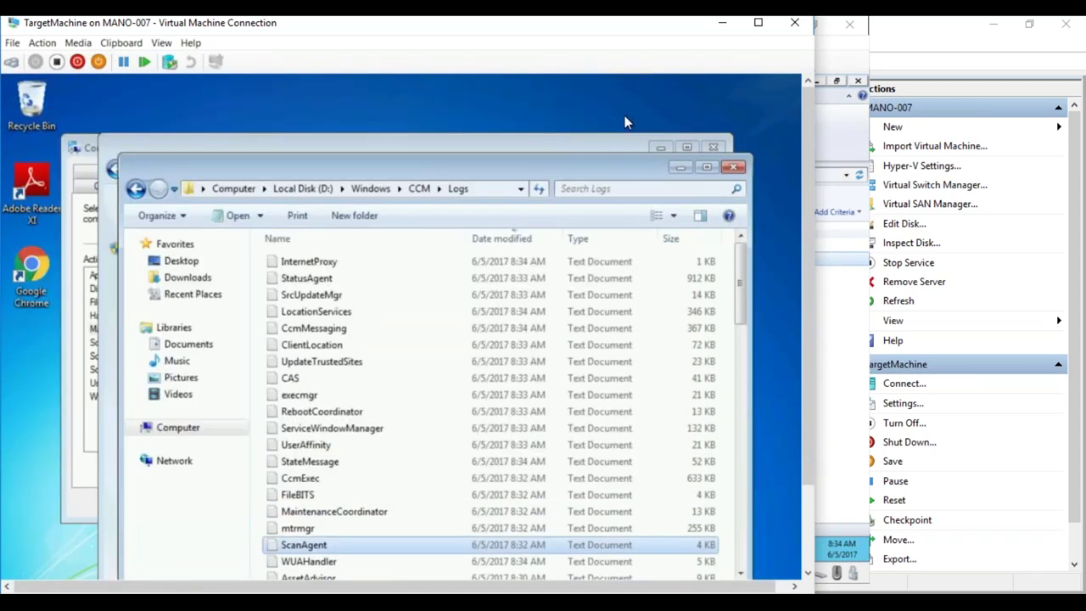
{"action": "scroll", "coordinate": [804, 240], "scroll_direction": "down", "scroll_amount": 3}
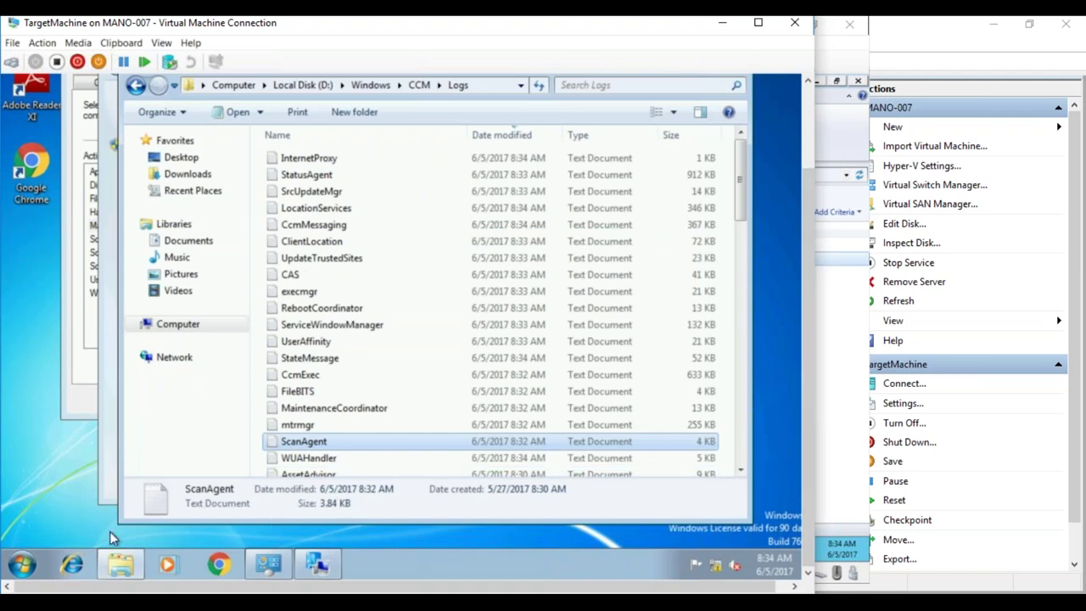
- Search the Start menu for 'softwa' and launch Software Center
{"action": "left_click", "coordinate": [22, 564]}
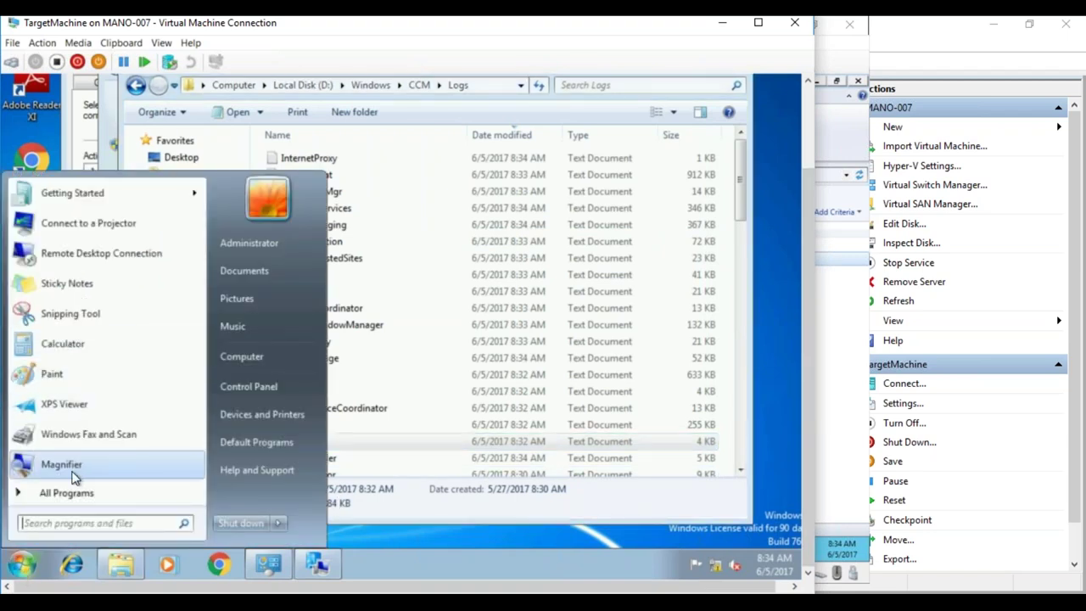
{"action": "left_click", "coordinate": [76, 523]}
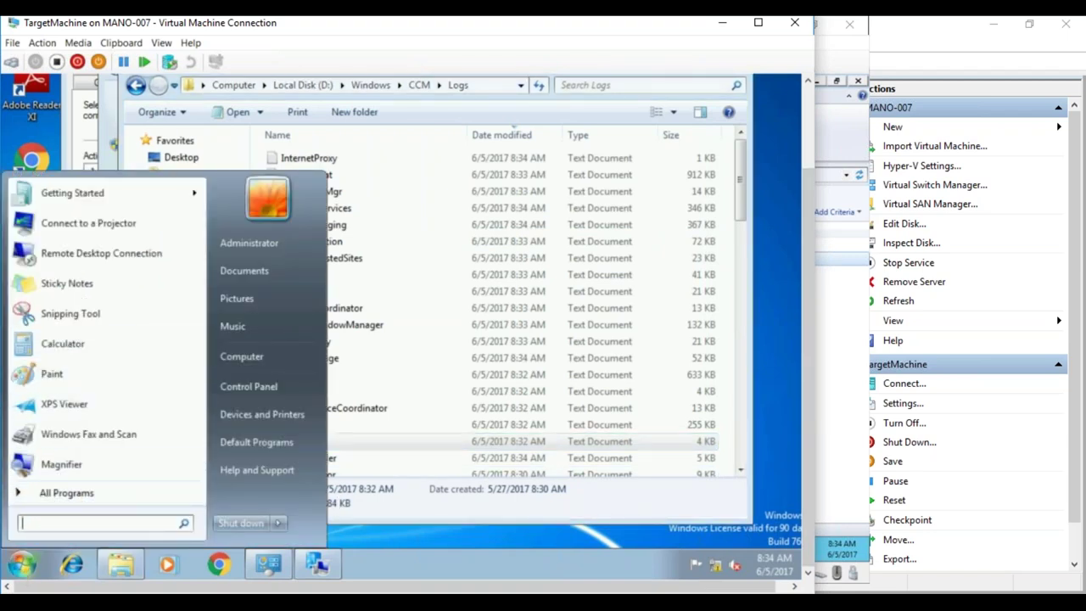
{"action": "type", "text": "softwa"}
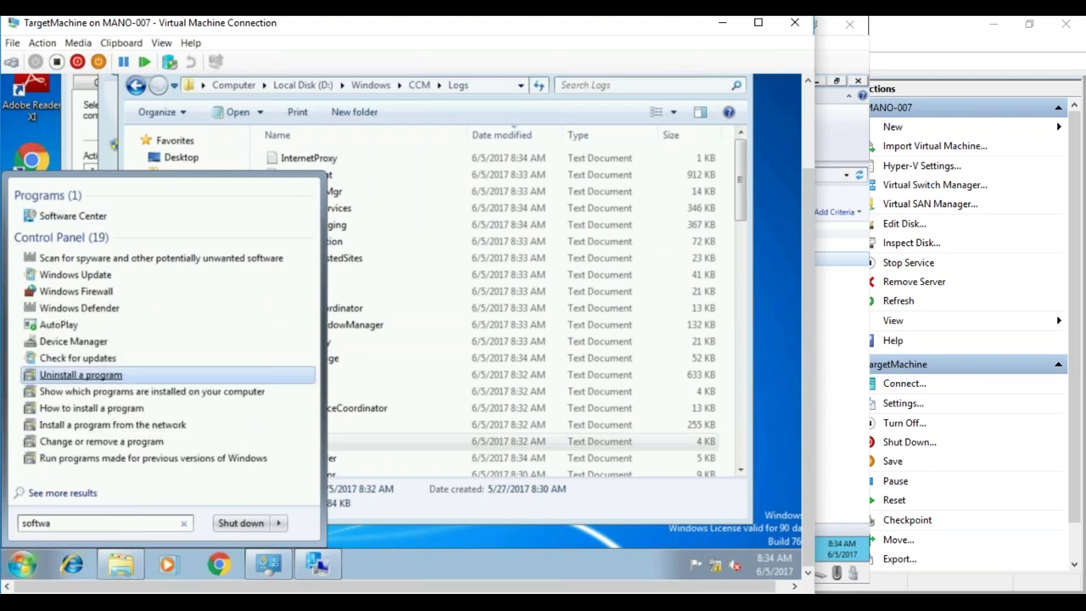
{"action": "left_click", "coordinate": [94, 219]}
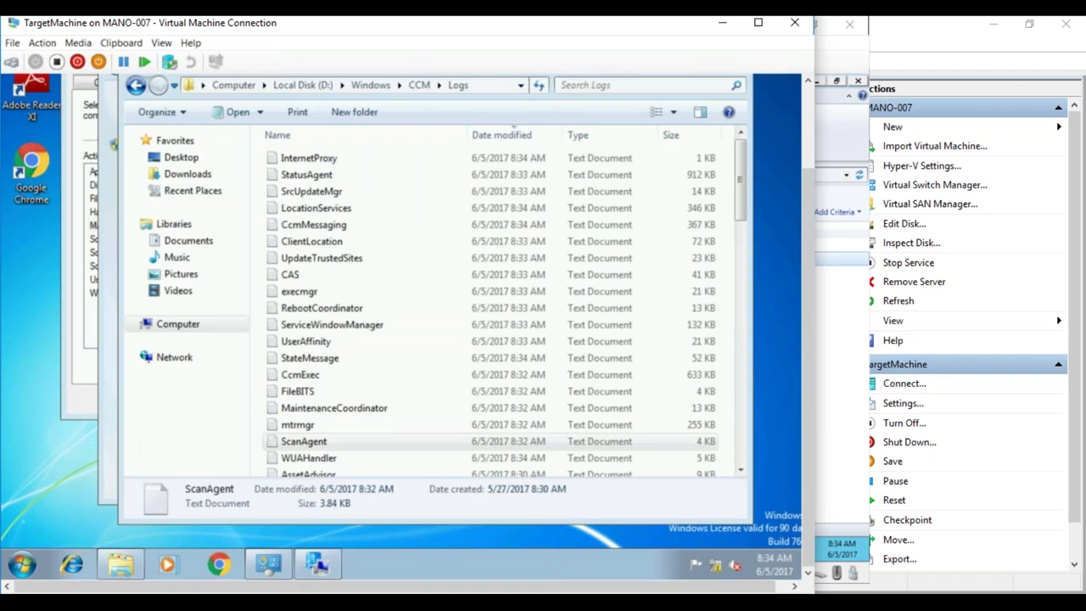
- Run the Software Updates Deployment Evaluation Cycle and close Configuration Manager Properties with OK
{"action": "left_click", "coordinate": [90, 217]}
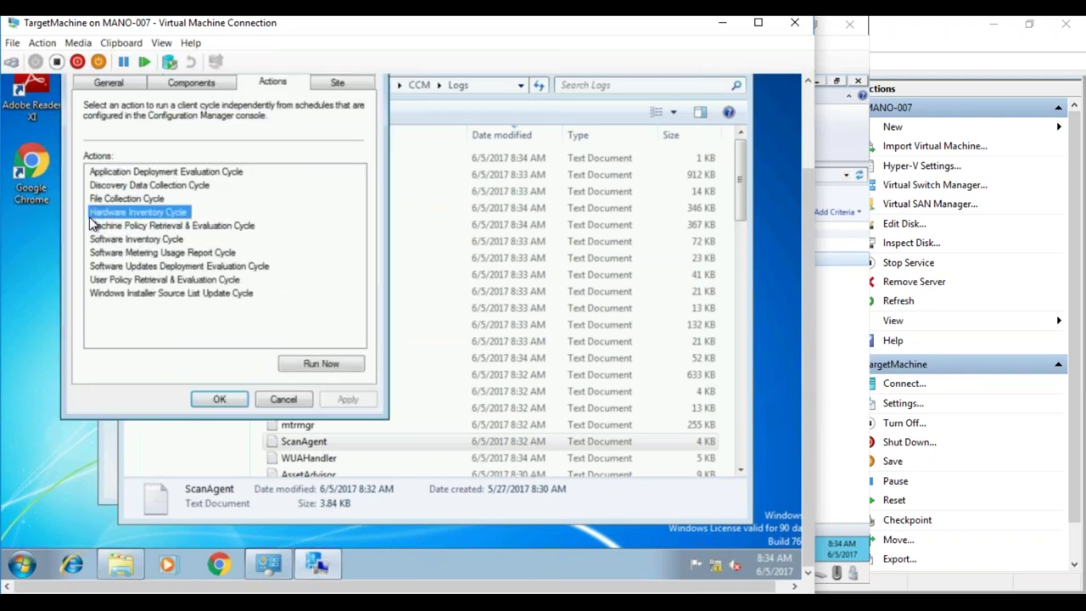
{"action": "left_click", "coordinate": [201, 265]}
{"action": "left_click", "coordinate": [322, 364]}
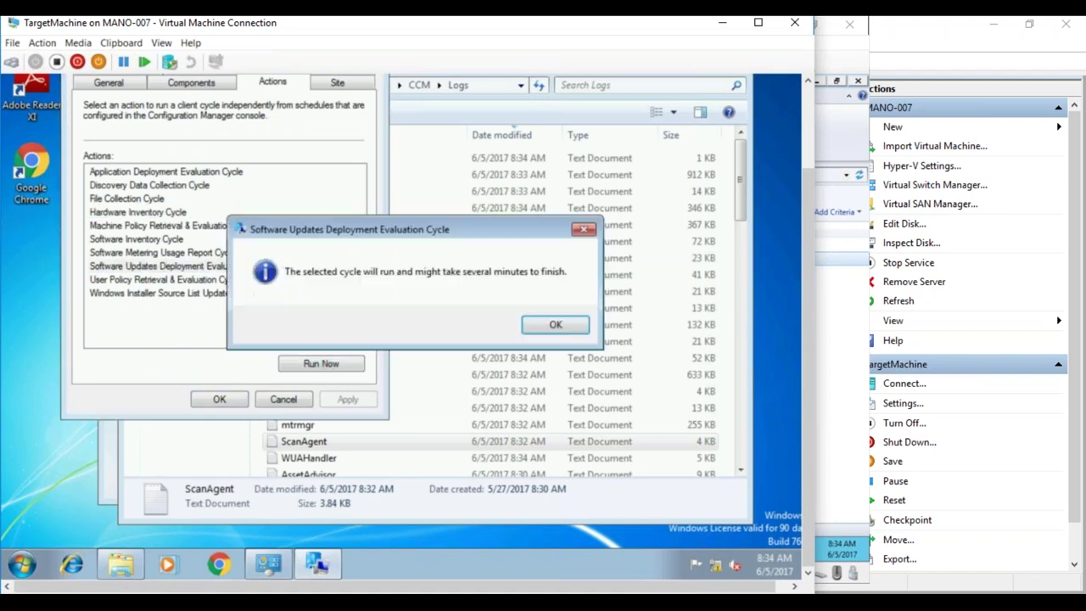
{"action": "left_click", "coordinate": [255, 371]}
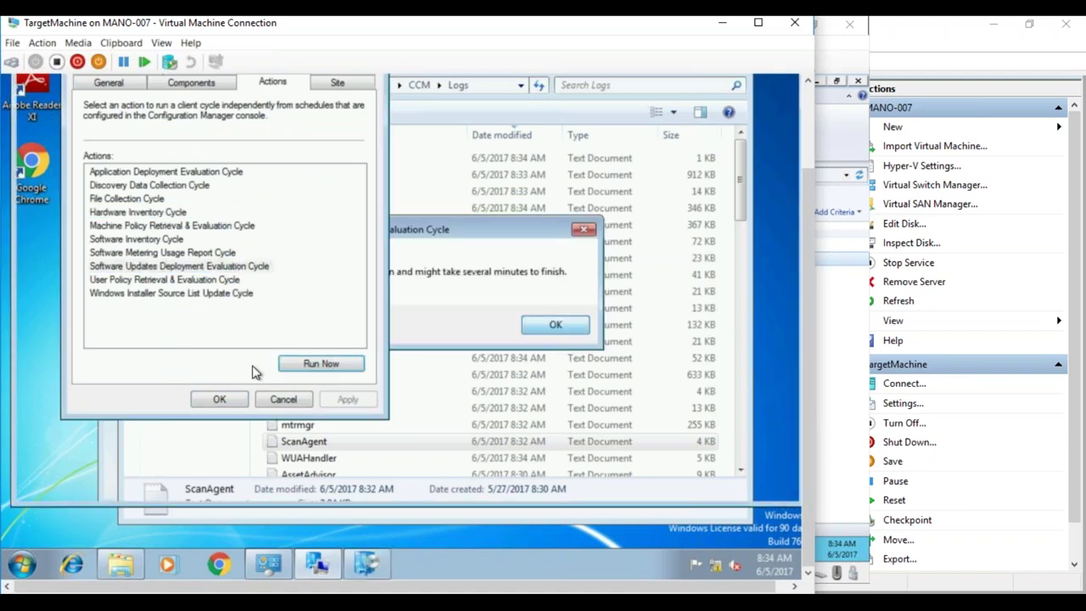
{"action": "left_click", "coordinate": [230, 395]}
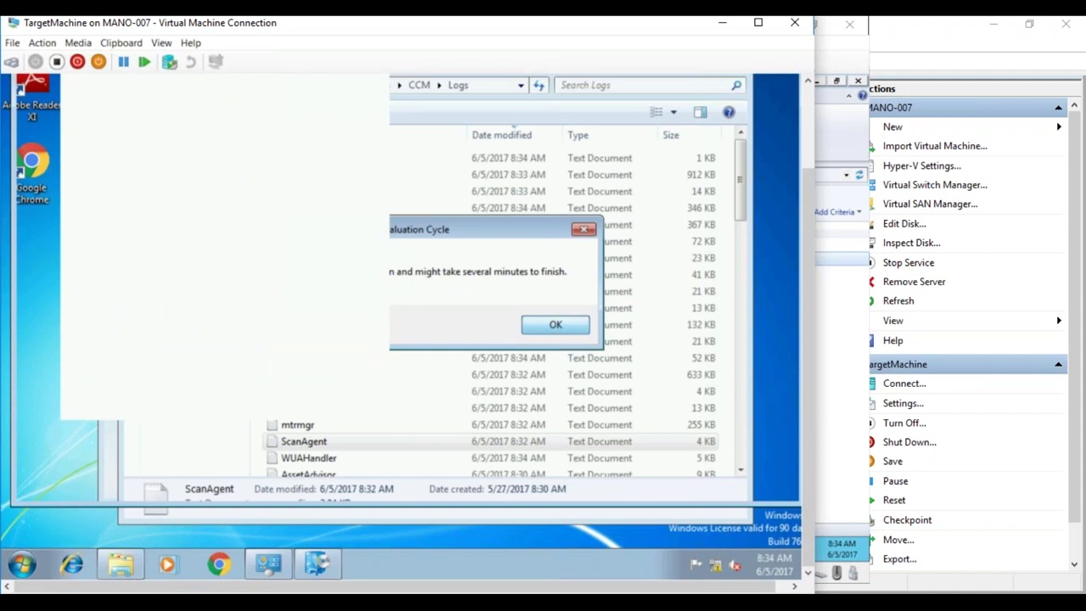
- View Software Center's Installation Status list, which shows no items, then open Control Panel
{"action": "mouse_move", "coordinate": [136, 598]}
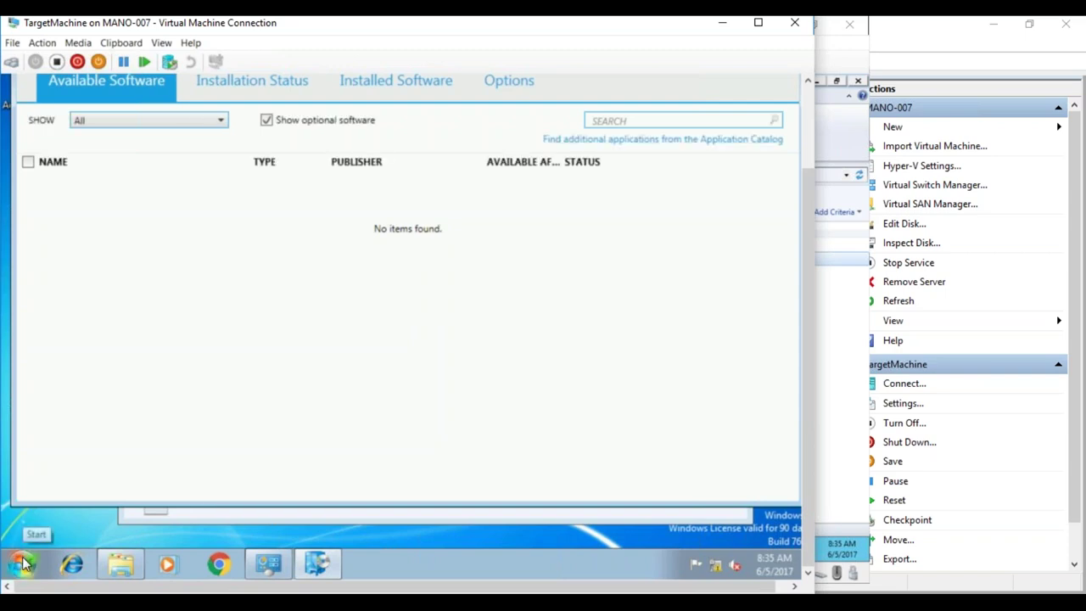
{"action": "left_click", "coordinate": [242, 83]}
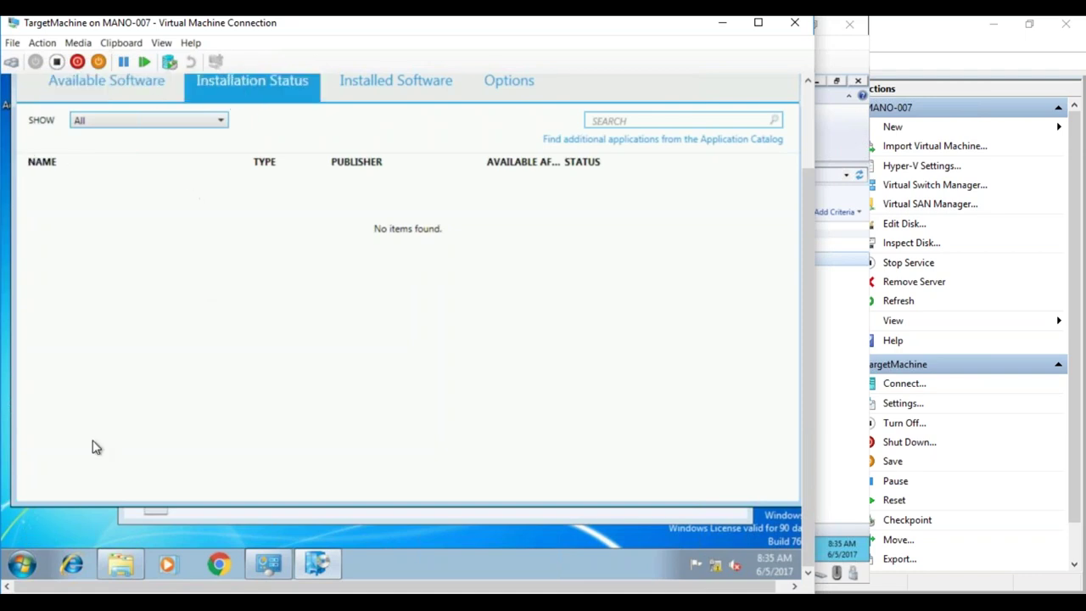
{"action": "left_click", "coordinate": [22, 565]}
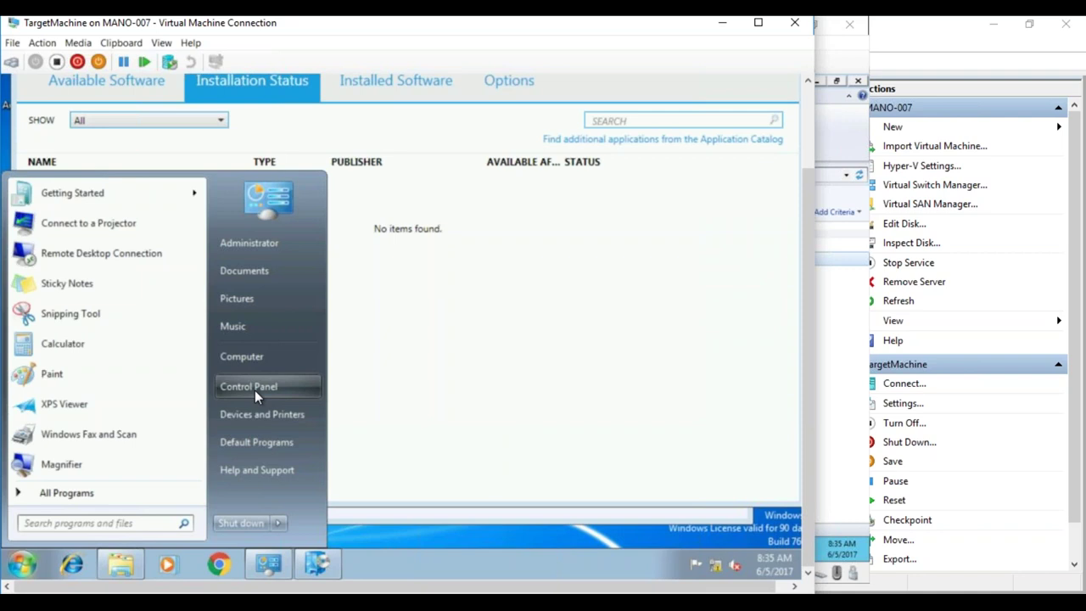
{"action": "left_click", "coordinate": [255, 391]}
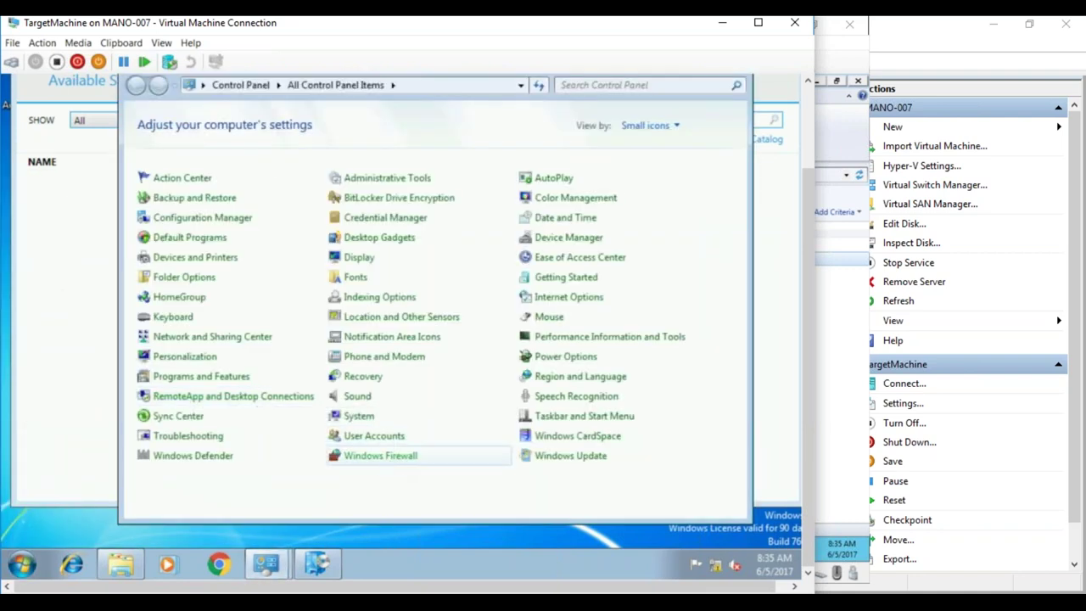
- Turn Windows Firewall off for domain, private and public networks and close the firewall window
{"action": "left_click", "coordinate": [380, 455]}
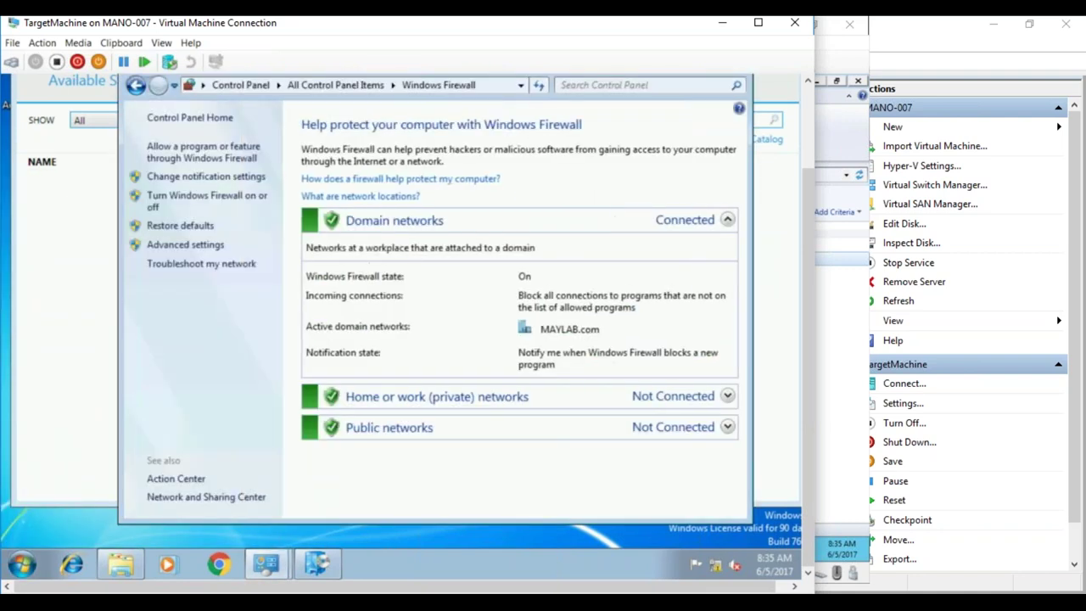
{"action": "left_click", "coordinate": [228, 206]}
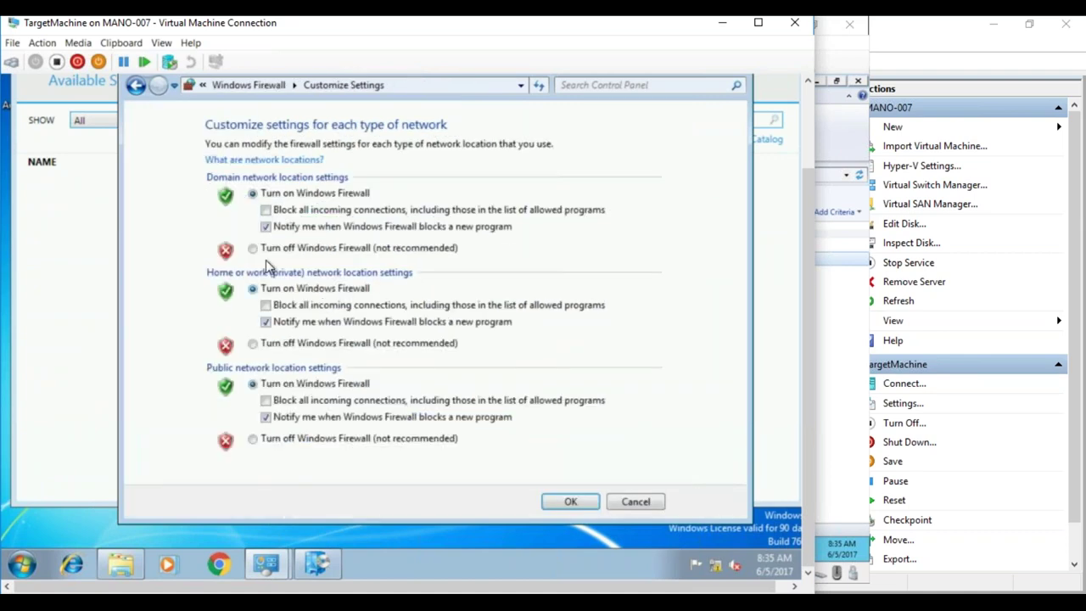
{"action": "left_click", "coordinate": [253, 247]}
{"action": "left_click", "coordinate": [253, 343]}
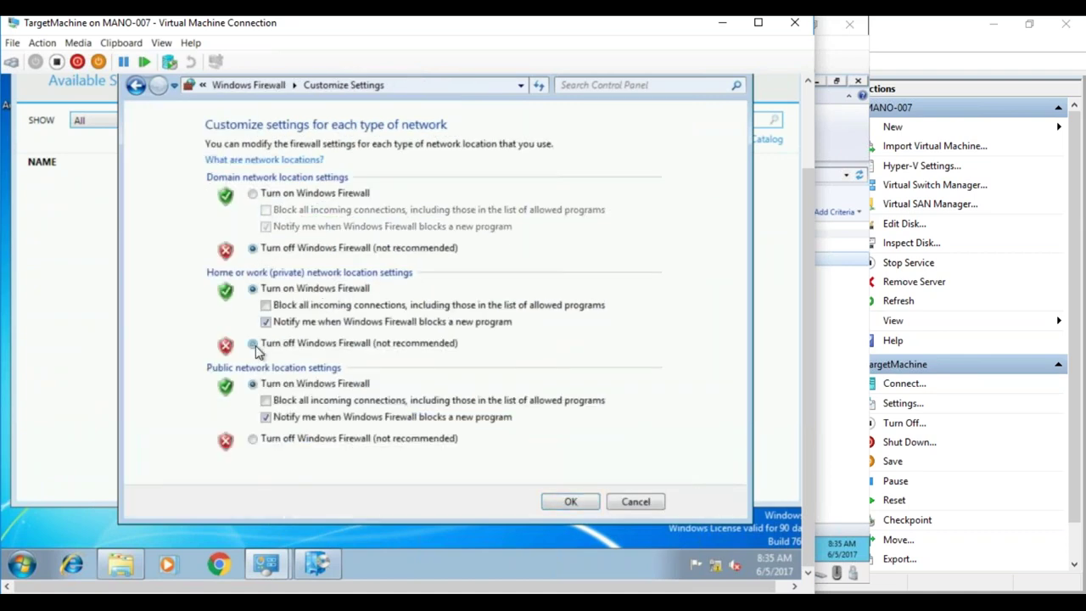
{"action": "left_click", "coordinate": [253, 438]}
{"action": "left_click", "coordinate": [568, 503]}
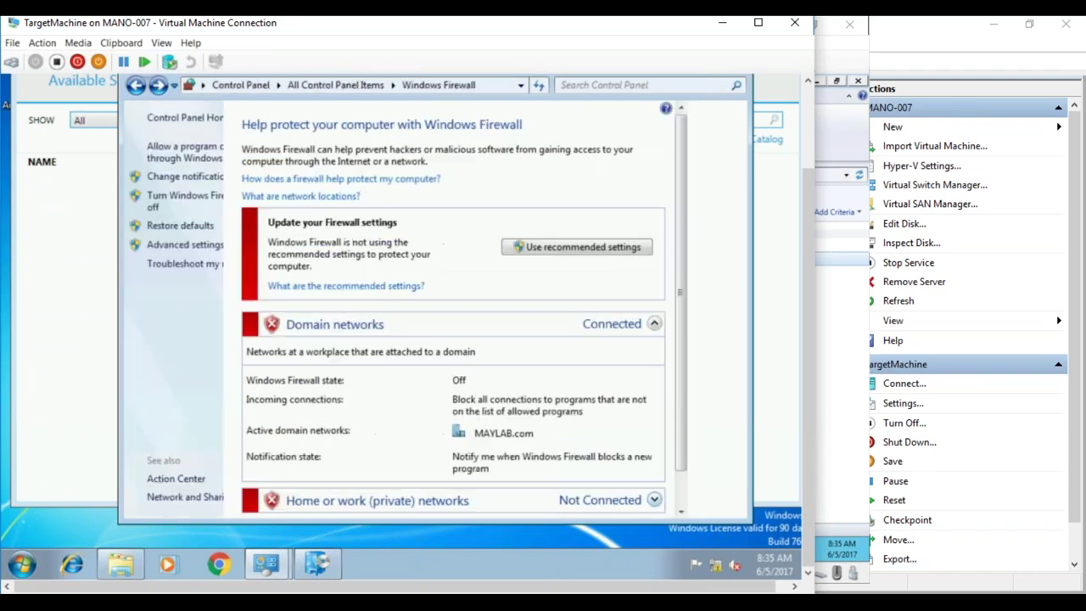
{"action": "left_click_drag", "start_coordinate": [807, 194], "coordinate": [800, 347]}
{"action": "left_click", "coordinate": [740, 135]}
{"action": "left_click", "coordinate": [25, 562]}
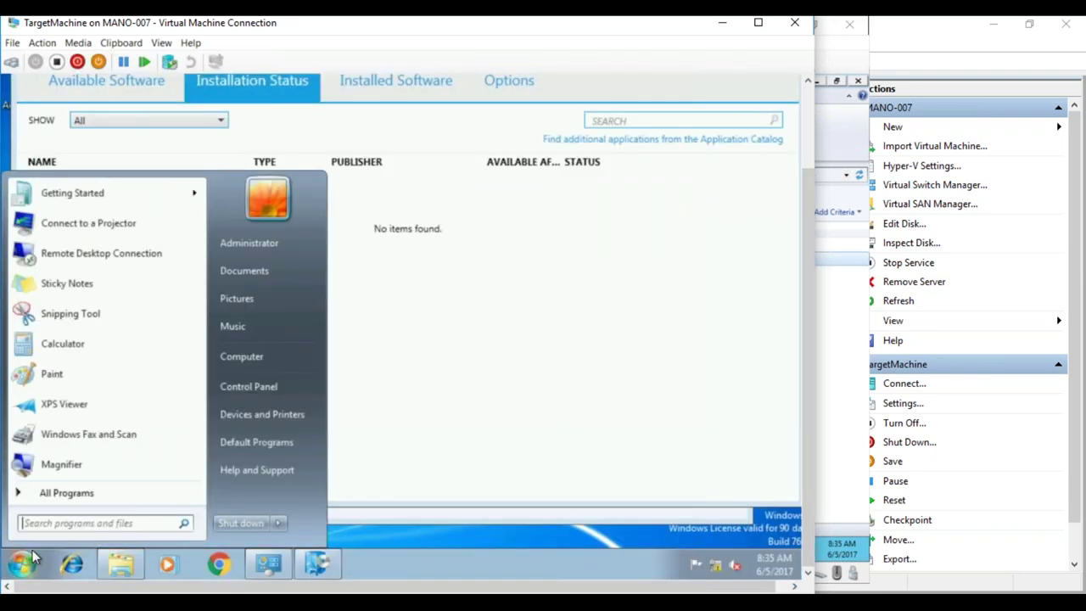
- Open Services via a 'ser' Start search and stop the Windows Firewall service
{"action": "type", "text": "ser"}
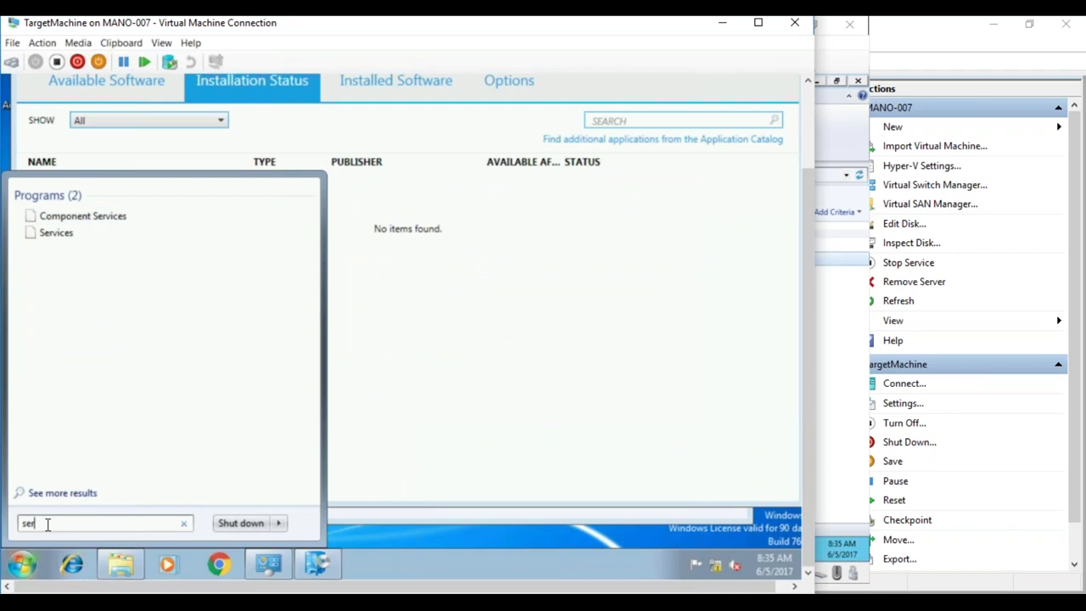
{"action": "key", "text": "Down"}
{"action": "key", "text": "Return"}
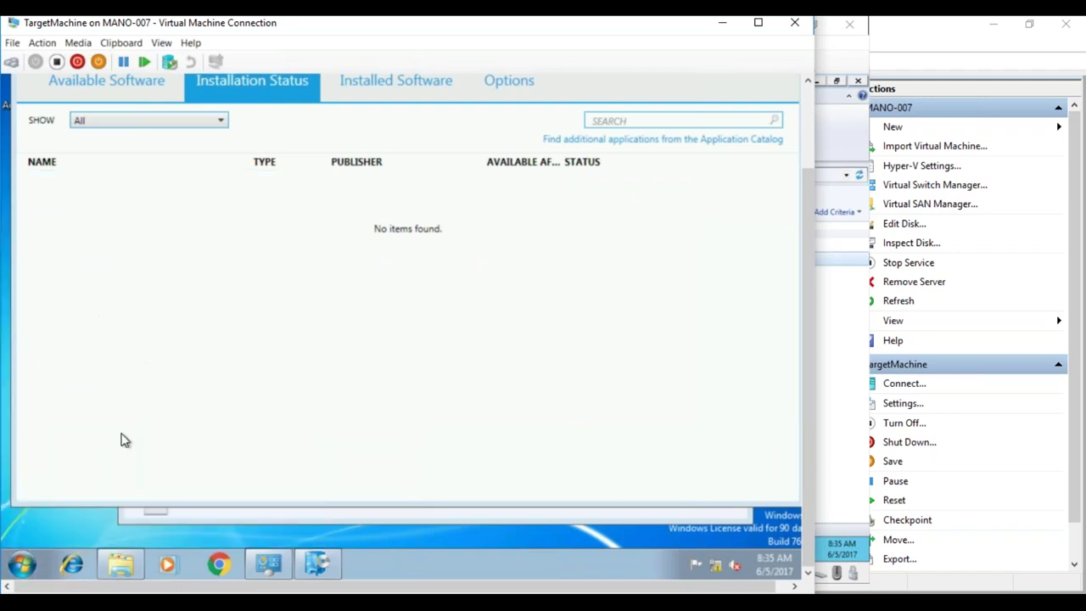
{"action": "left_click", "coordinate": [377, 353]}
{"action": "type", "text": "wi"}
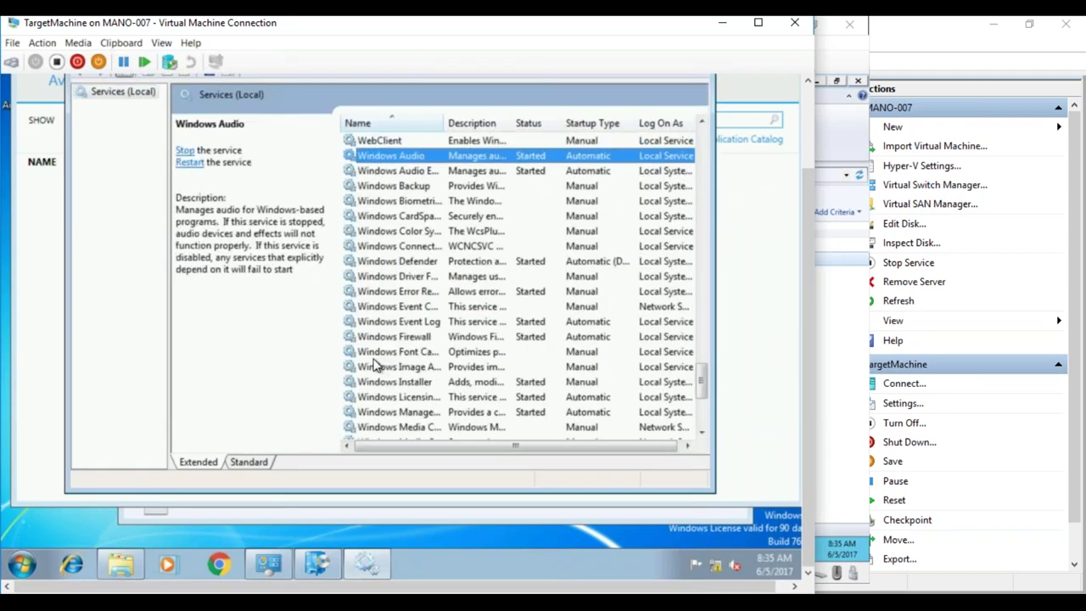
{"action": "left_click", "coordinate": [416, 338]}
{"action": "scroll", "coordinate": [701, 385], "scroll_direction": "up", "scroll_amount": 3}
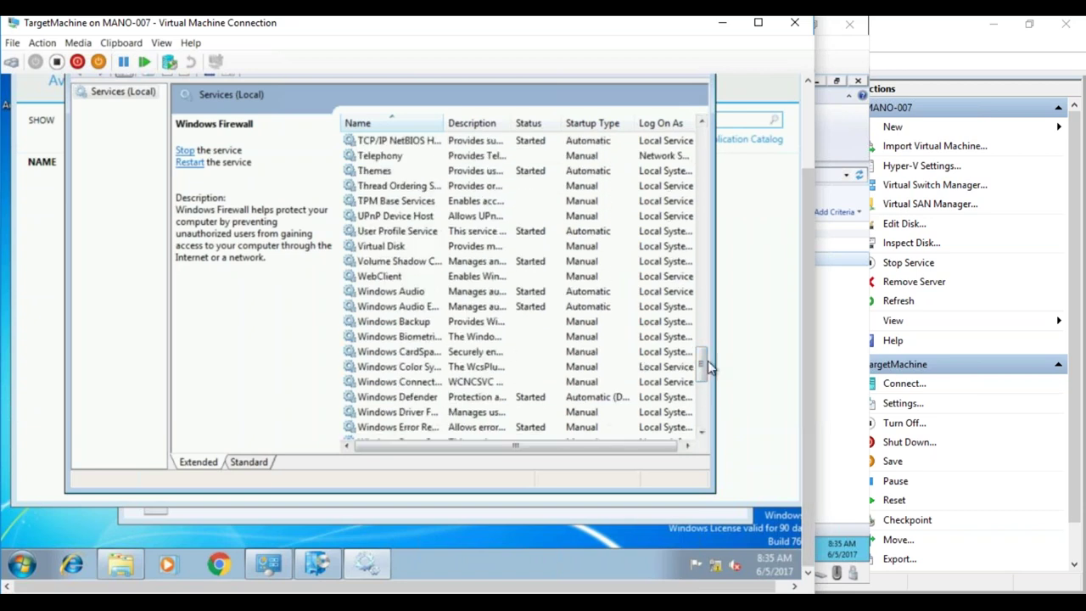
{"action": "scroll", "coordinate": [699, 380], "scroll_direction": "down", "scroll_amount": 3}
{"action": "right_click", "coordinate": [524, 357]}
{"action": "left_click", "coordinate": [560, 381]}
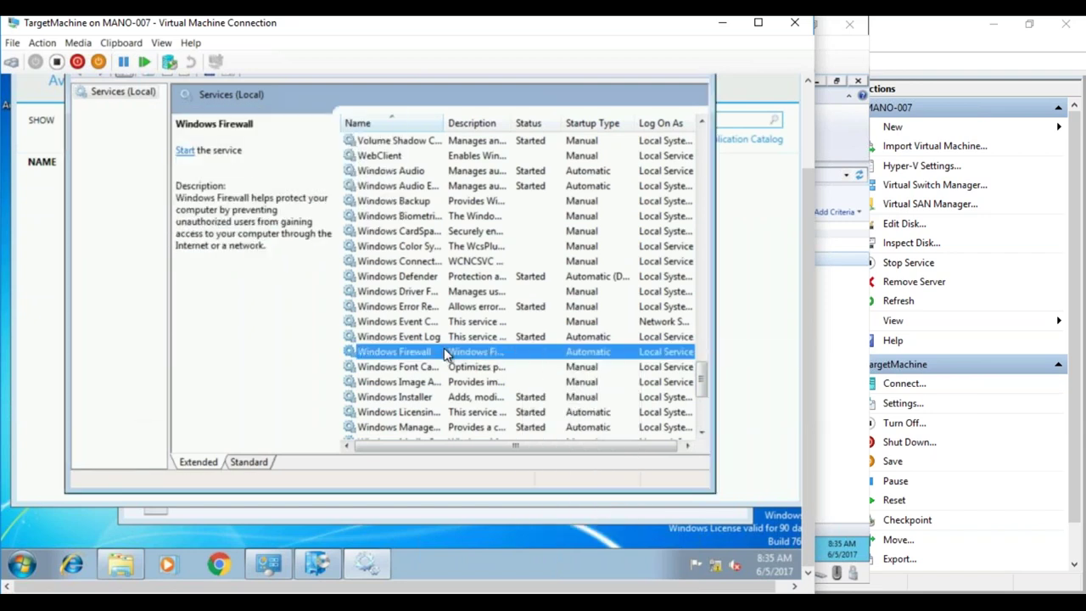
- Set the Windows Firewall service startup type to Disabled, apply it, and close Services
{"action": "right_click", "coordinate": [449, 352]}
{"action": "left_click", "coordinate": [493, 502]}
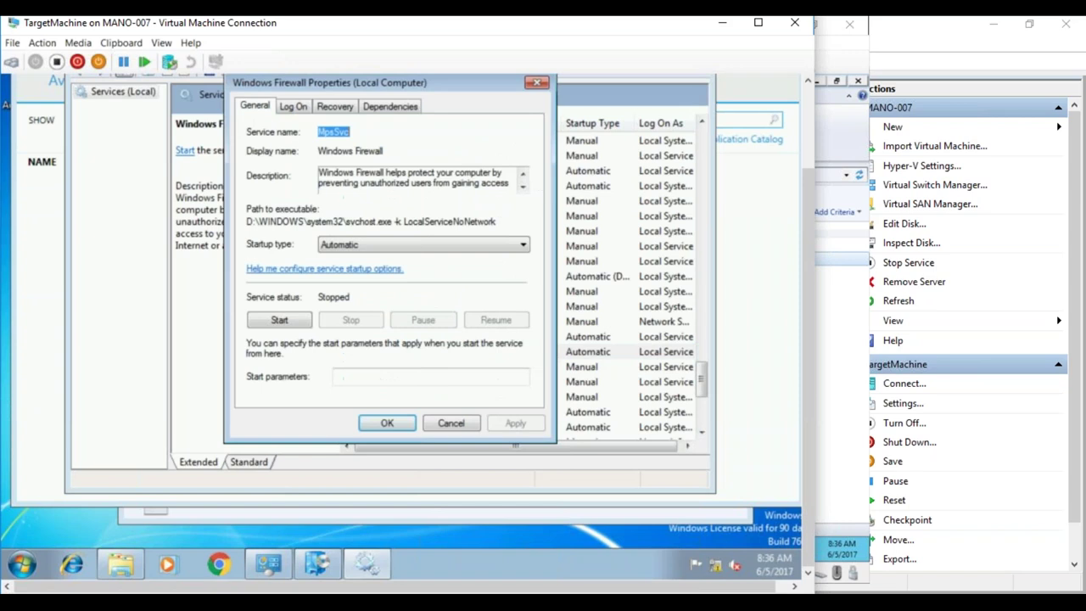
{"action": "left_click", "coordinate": [364, 250]}
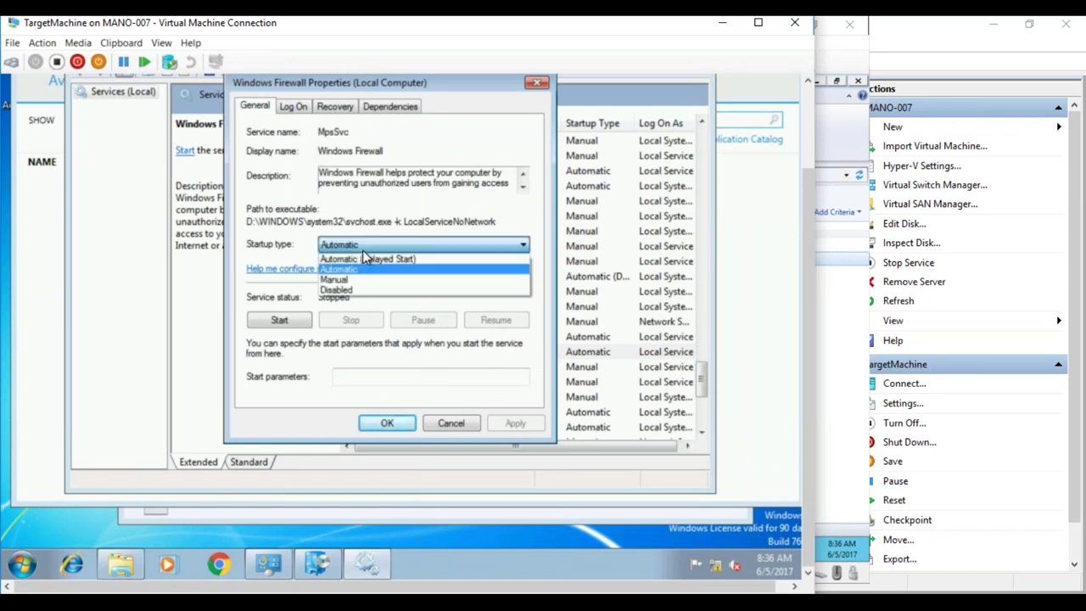
{"action": "left_click", "coordinate": [355, 281]}
{"action": "left_click", "coordinate": [360, 246]}
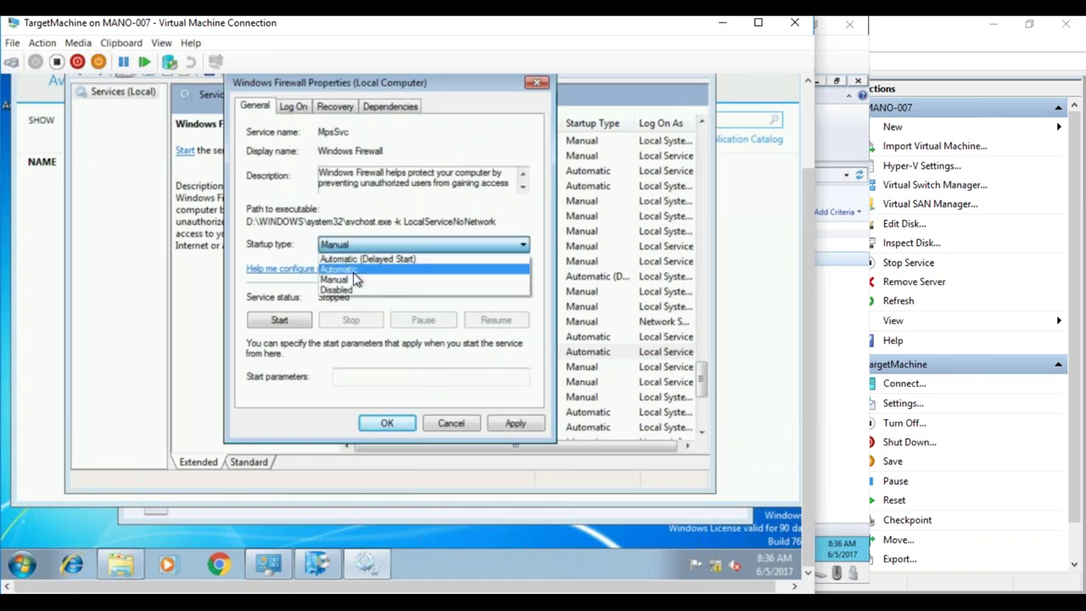
{"action": "left_click", "coordinate": [355, 292]}
{"action": "left_click", "coordinate": [515, 423]}
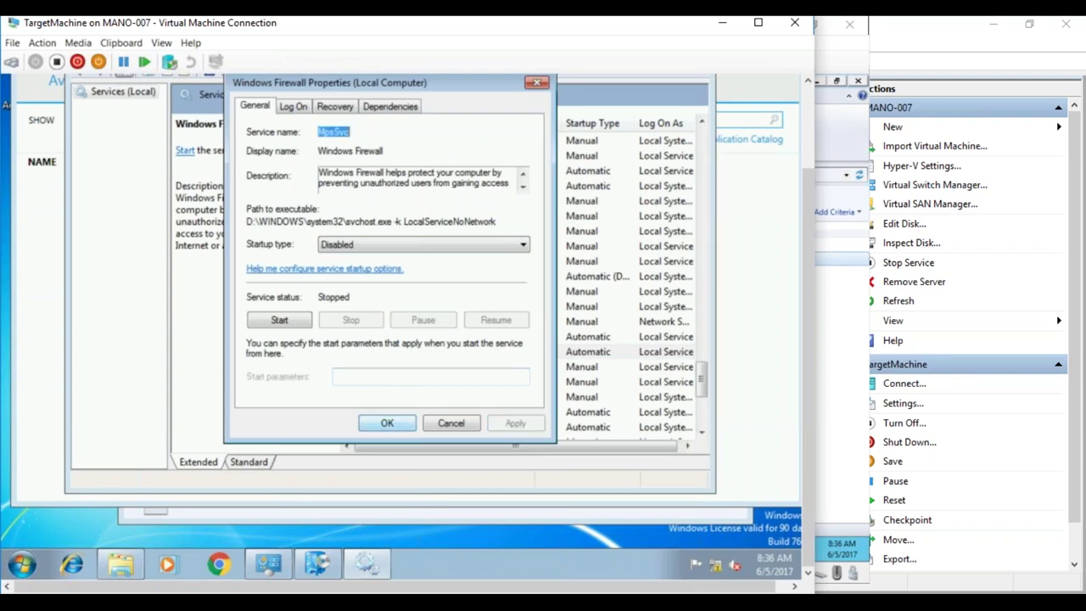
{"action": "left_click", "coordinate": [399, 424]}
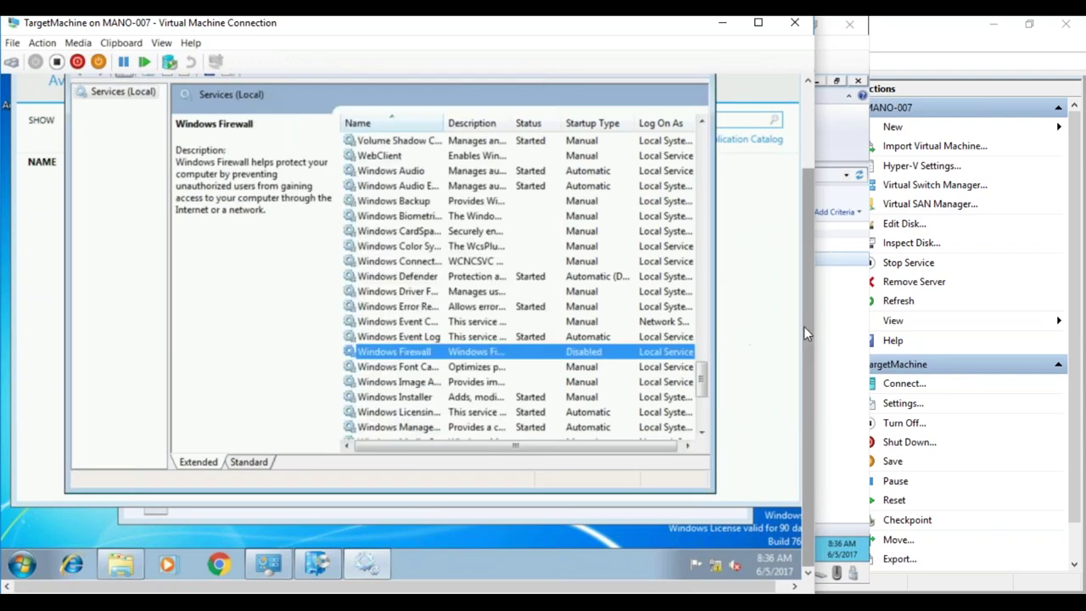
{"action": "left_click_drag", "start_coordinate": [804, 326], "coordinate": [804, 251]}
{"action": "left_click", "coordinate": [697, 129]}
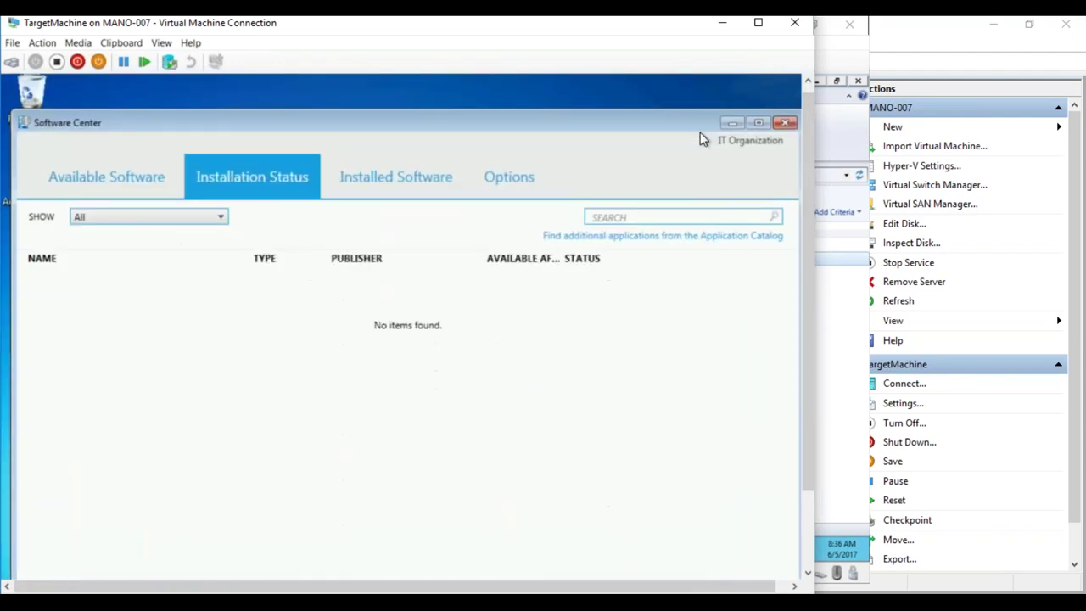
- Open the Configuration Manager client properties from Control Panel
{"action": "left_click_drag", "start_coordinate": [810, 213], "coordinate": [811, 292]}
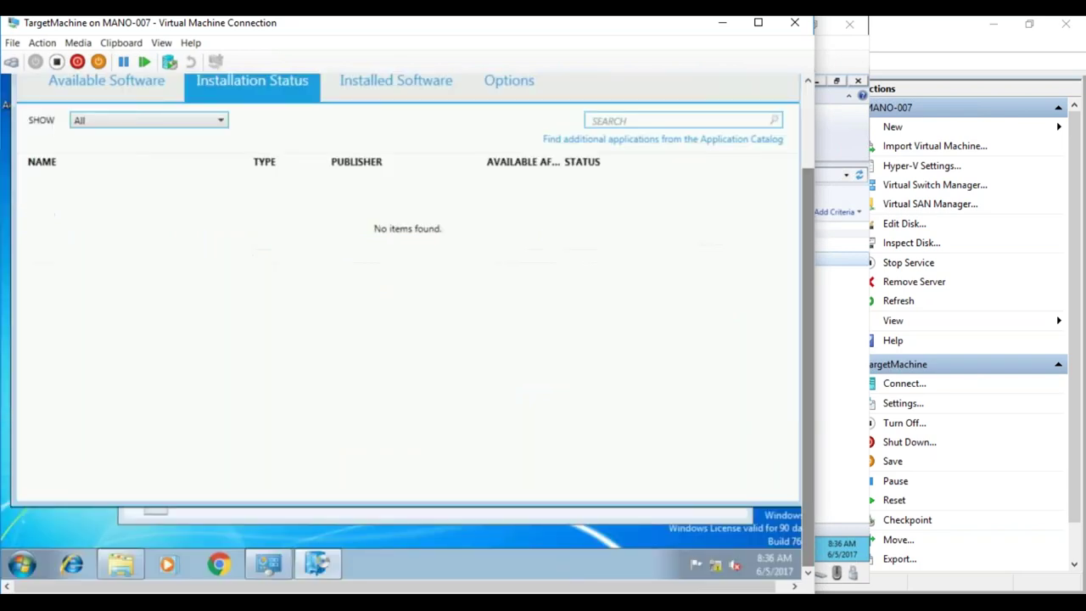
{"action": "left_click", "coordinate": [263, 559]}
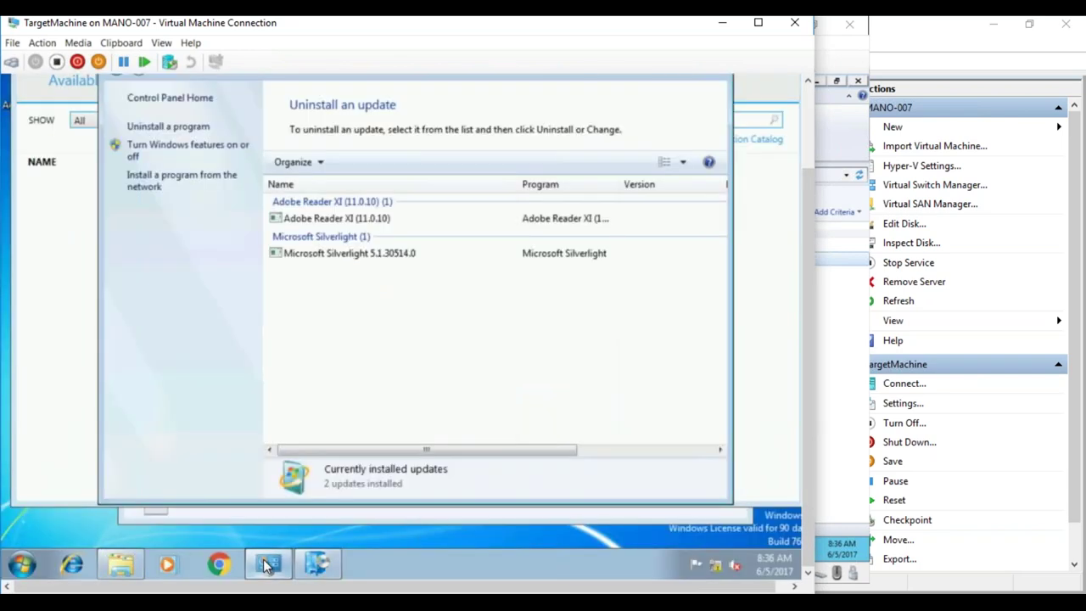
{"action": "left_click", "coordinate": [22, 564]}
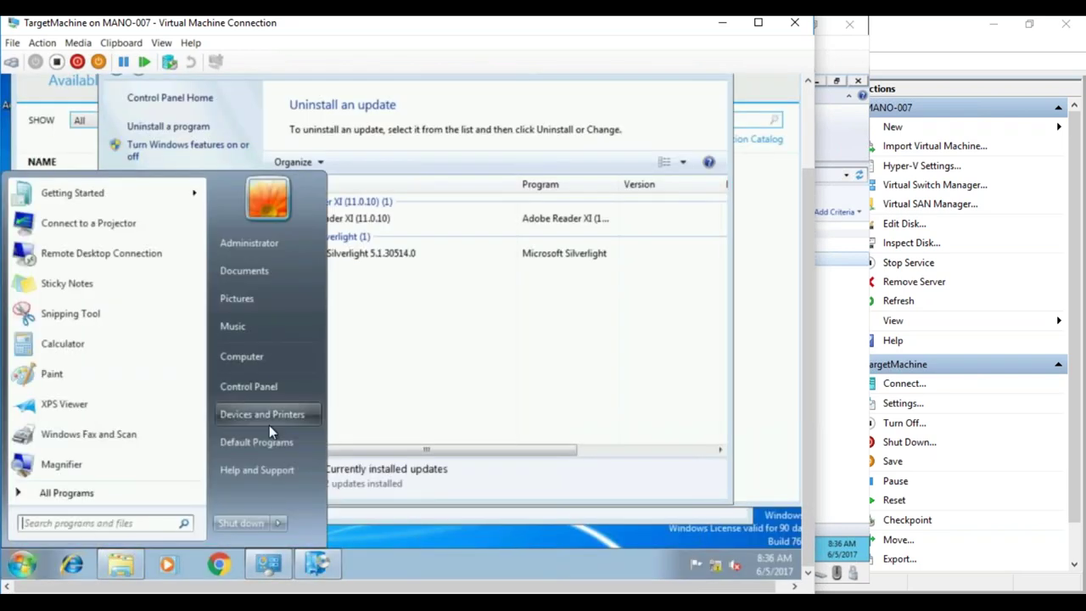
{"action": "left_click", "coordinate": [254, 382]}
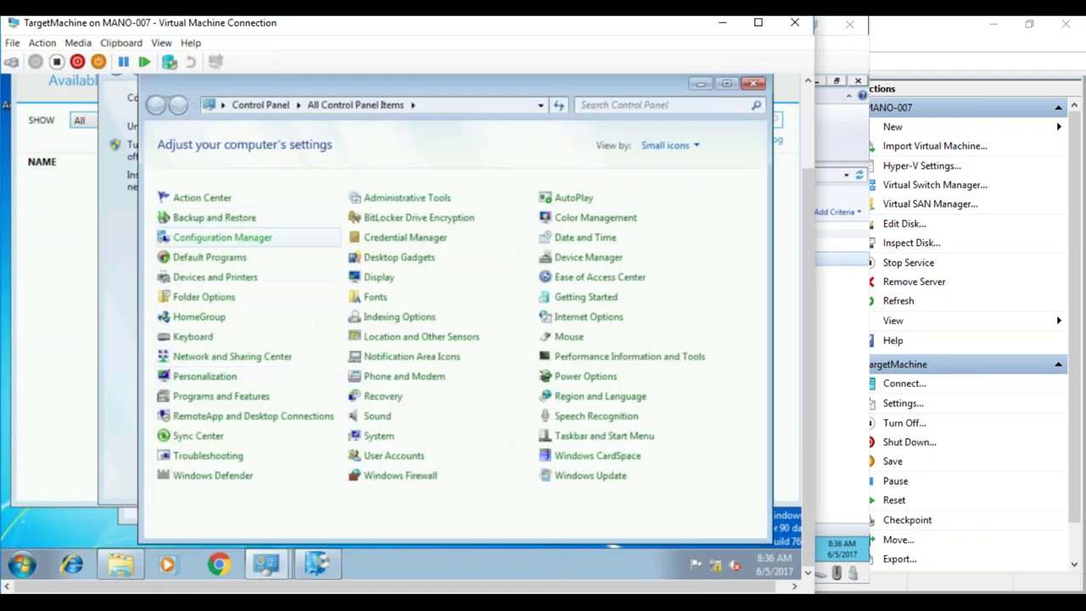
{"action": "left_click", "coordinate": [235, 239]}
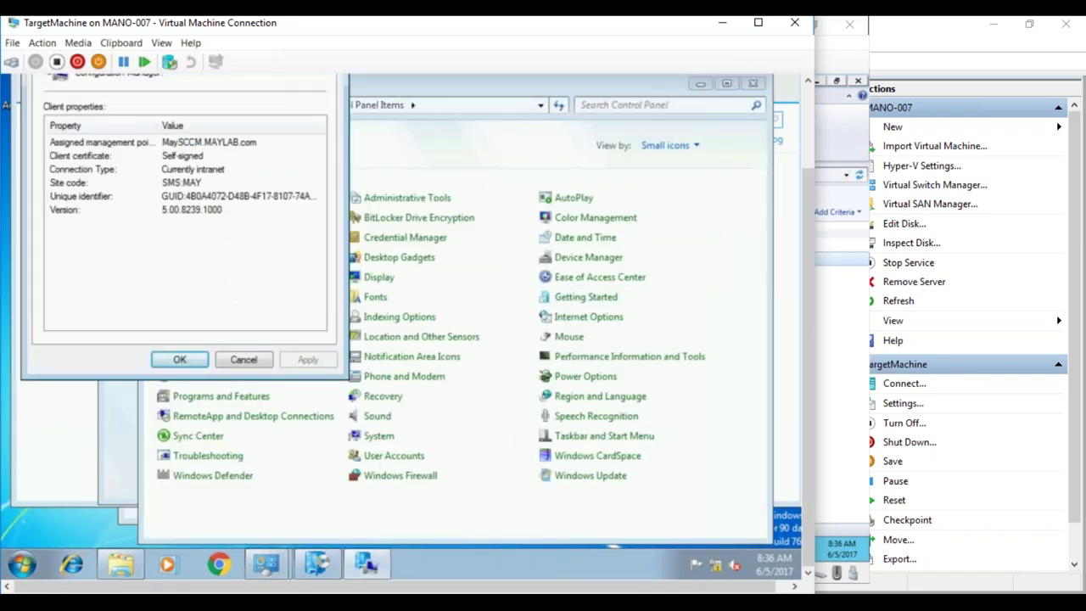
{"action": "scroll", "coordinate": [806, 308], "scroll_direction": "up", "scroll_amount": 3}
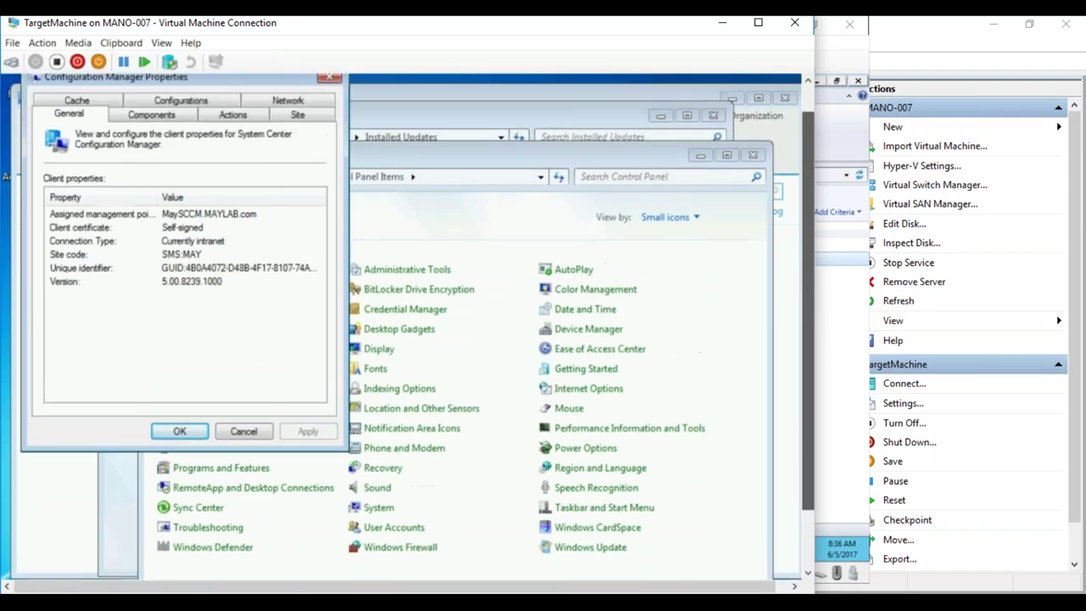
- Run the Software Updates Deployment Evaluation Cycle, then close the properties and Control Panel
{"action": "left_click", "coordinate": [231, 116]}
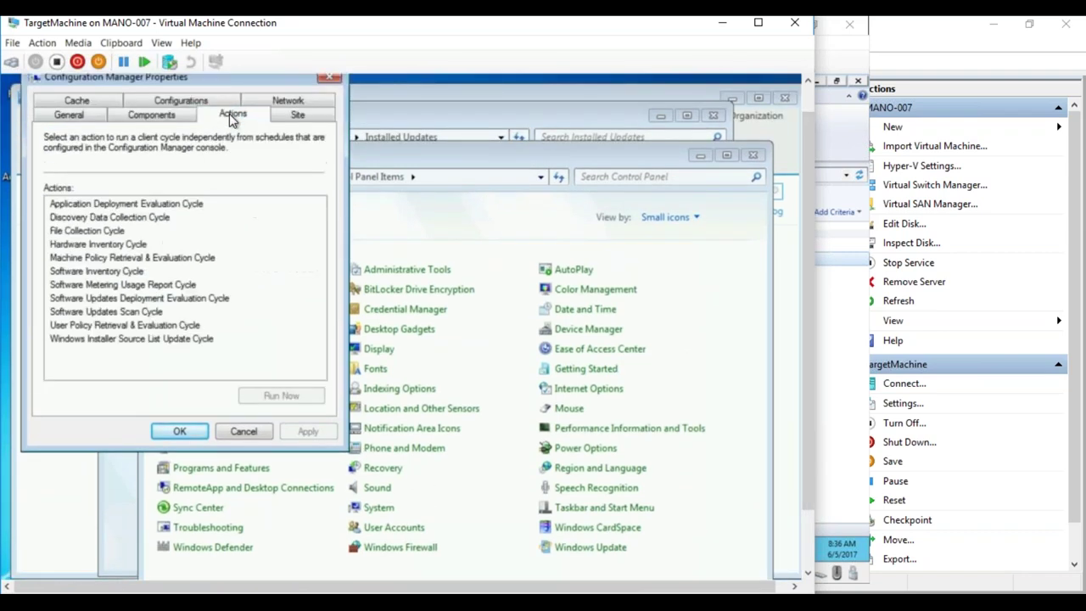
{"action": "left_click", "coordinate": [195, 302]}
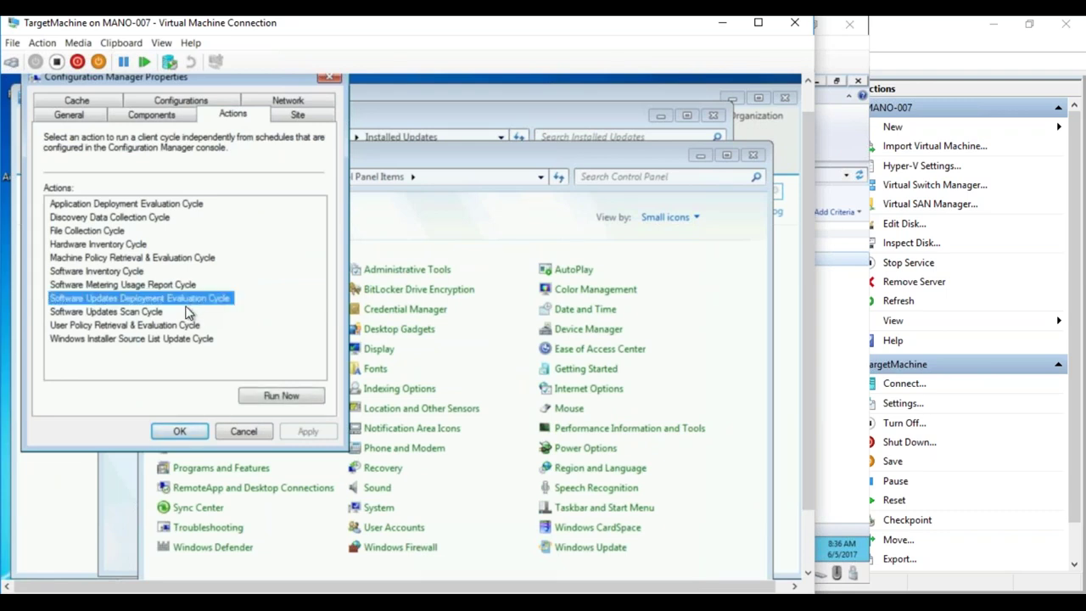
{"action": "left_click", "coordinate": [289, 394]}
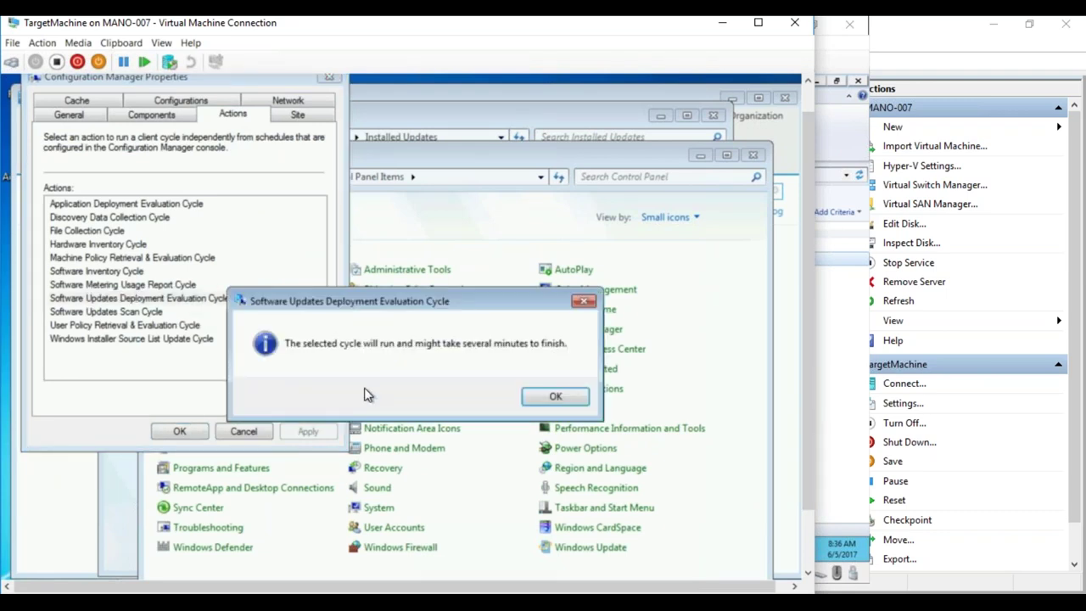
{"action": "left_click", "coordinate": [547, 396]}
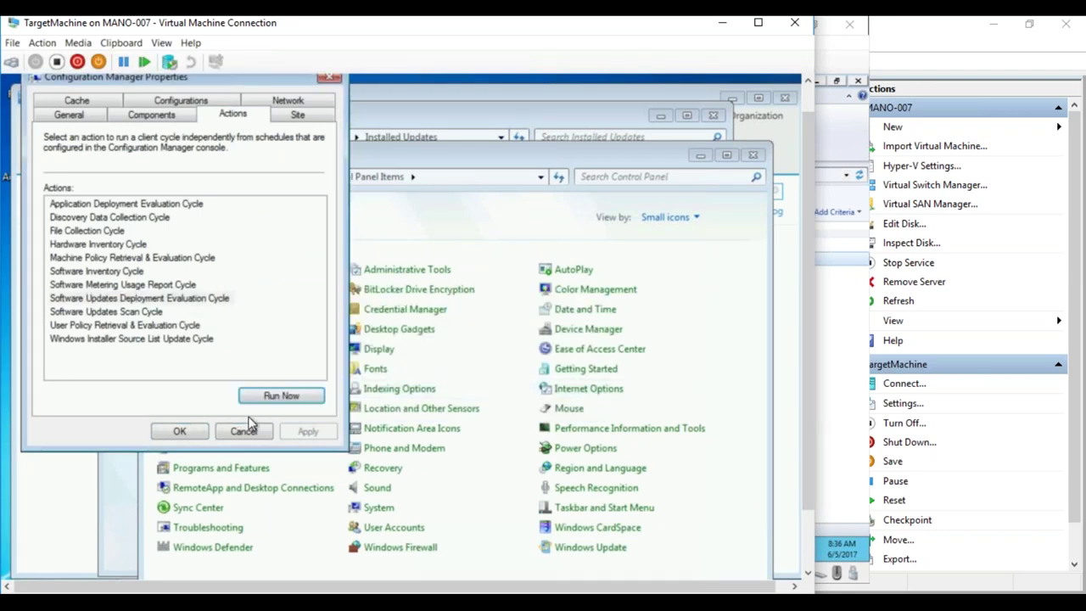
{"action": "left_click", "coordinate": [202, 432]}
{"action": "left_click_drag", "start_coordinate": [810, 339], "coordinate": [818, 425]}
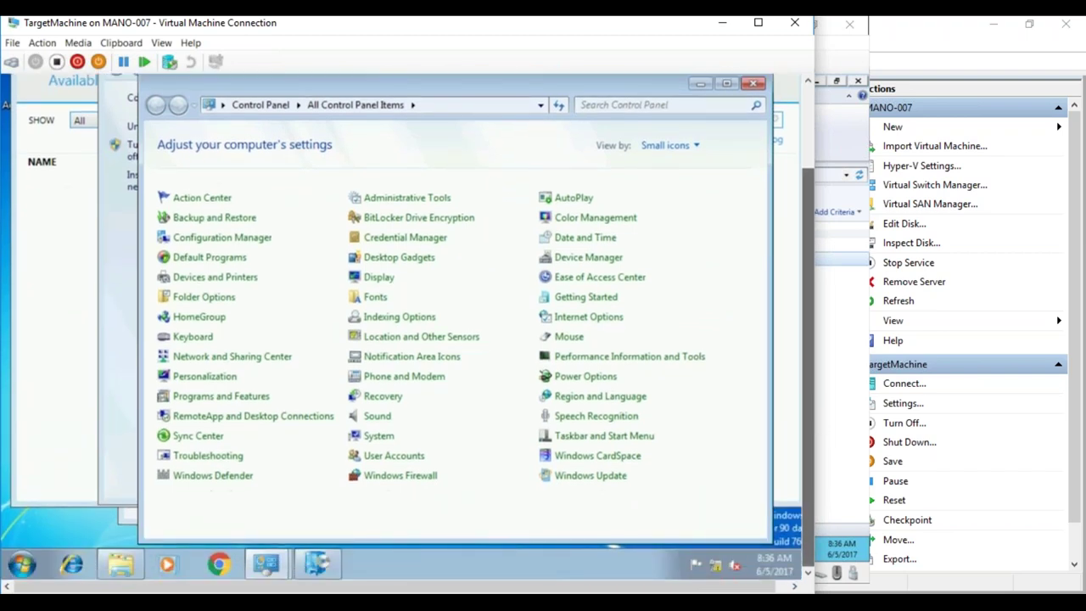
{"action": "left_click", "coordinate": [700, 83]}
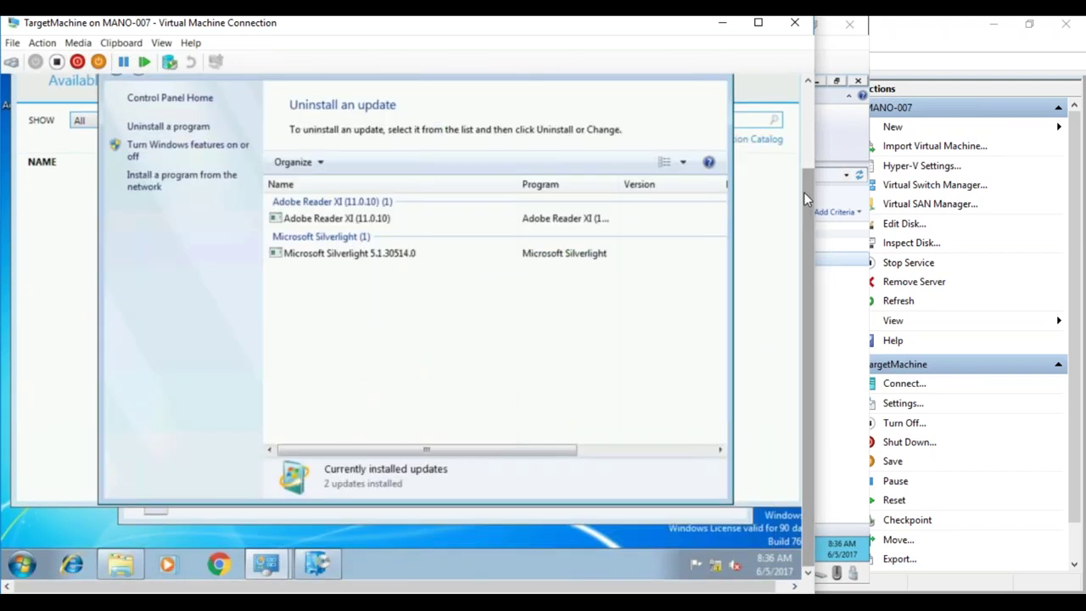
- Close the Uninstall an update window
{"action": "left_click_drag", "start_coordinate": [804, 192], "coordinate": [804, 129]}
{"action": "left_click", "coordinate": [708, 107]}
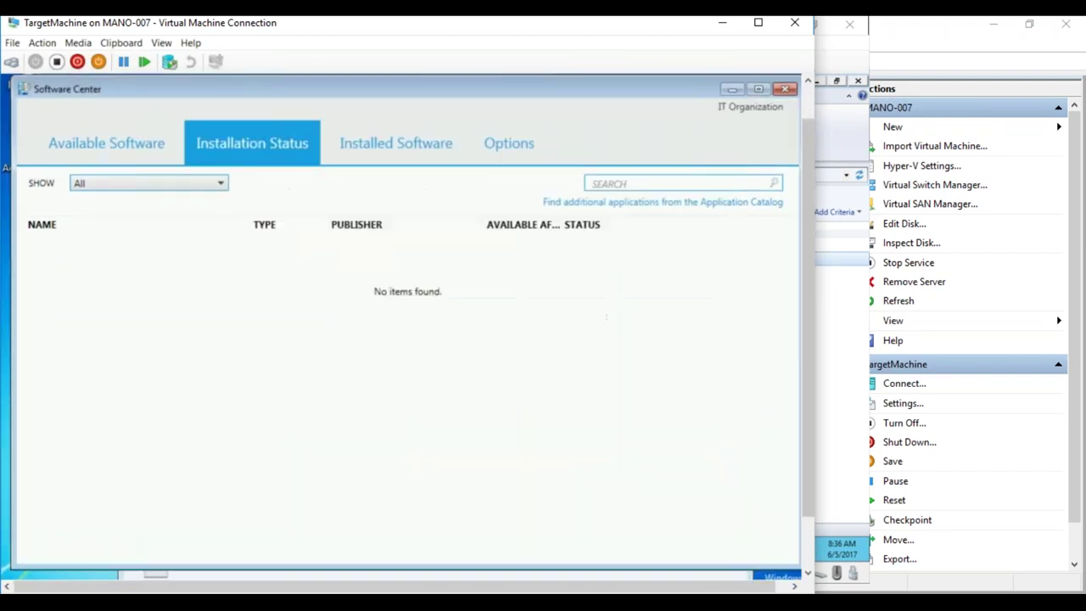
{"action": "left_click_drag", "start_coordinate": [803, 230], "coordinate": [806, 293]}
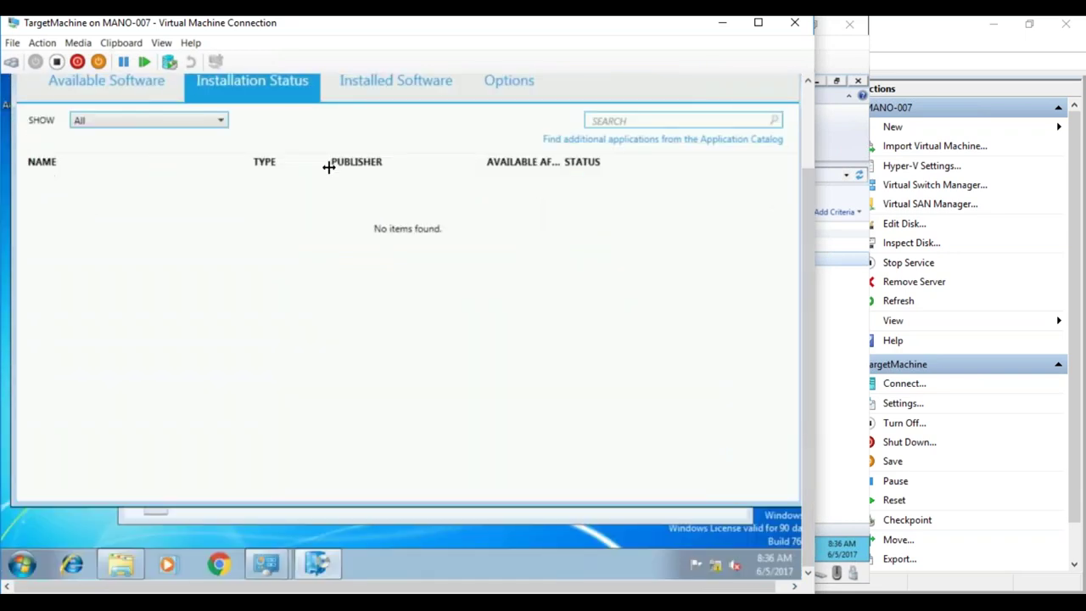
- Check Software Center's Installed Software, Installation Status and Available Software tabs, then switch to MAY_Test01
{"action": "left_click", "coordinate": [367, 85]}
{"action": "left_click", "coordinate": [277, 82]}
{"action": "left_click", "coordinate": [153, 81]}
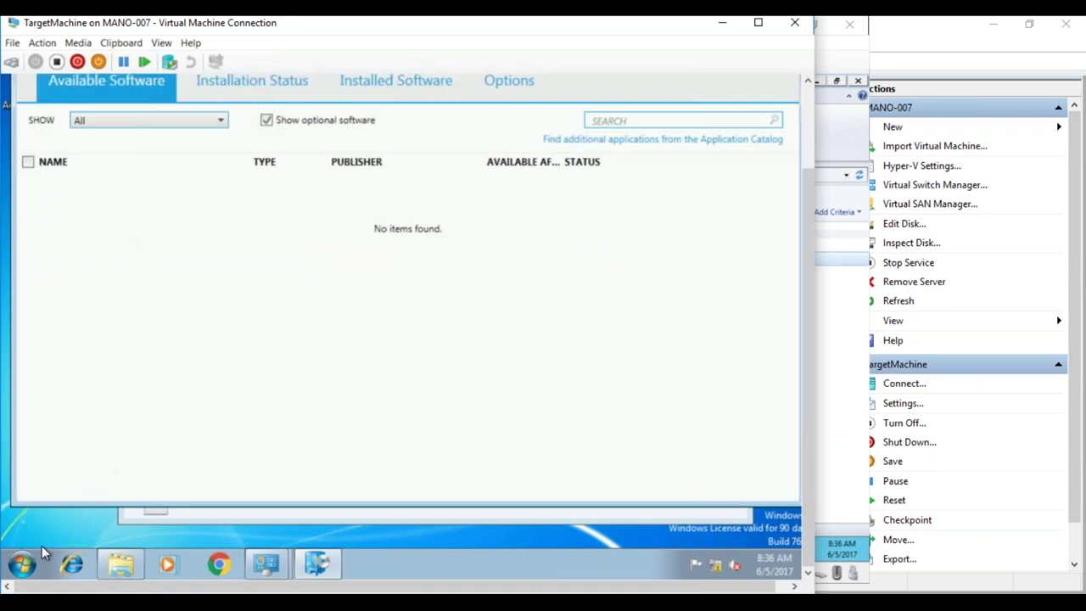
{"action": "left_click", "coordinate": [228, 84]}
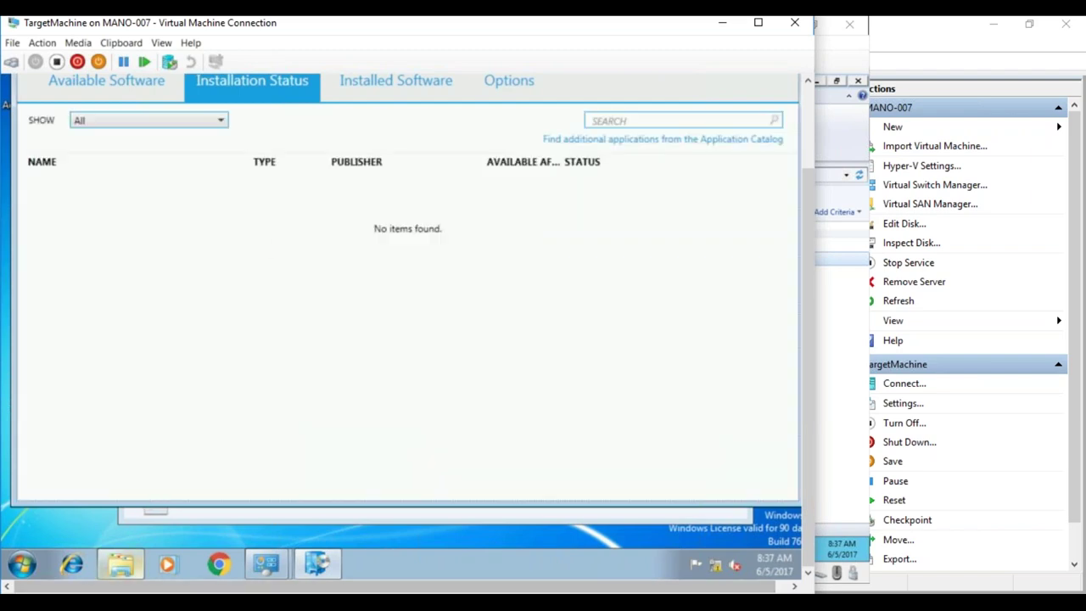
{"action": "left_click", "coordinate": [178, 590]}
{"action": "left_click", "coordinate": [163, 559]}
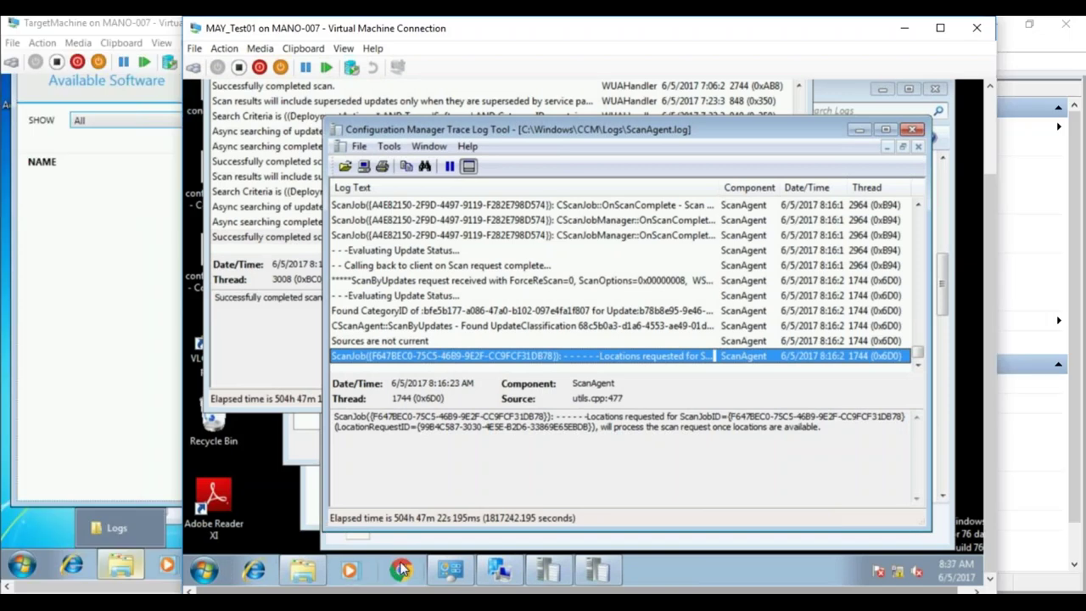
- Open the Configuration Manager client properties from the MAY_Test01 Control Panel
{"action": "left_click", "coordinate": [490, 571]}
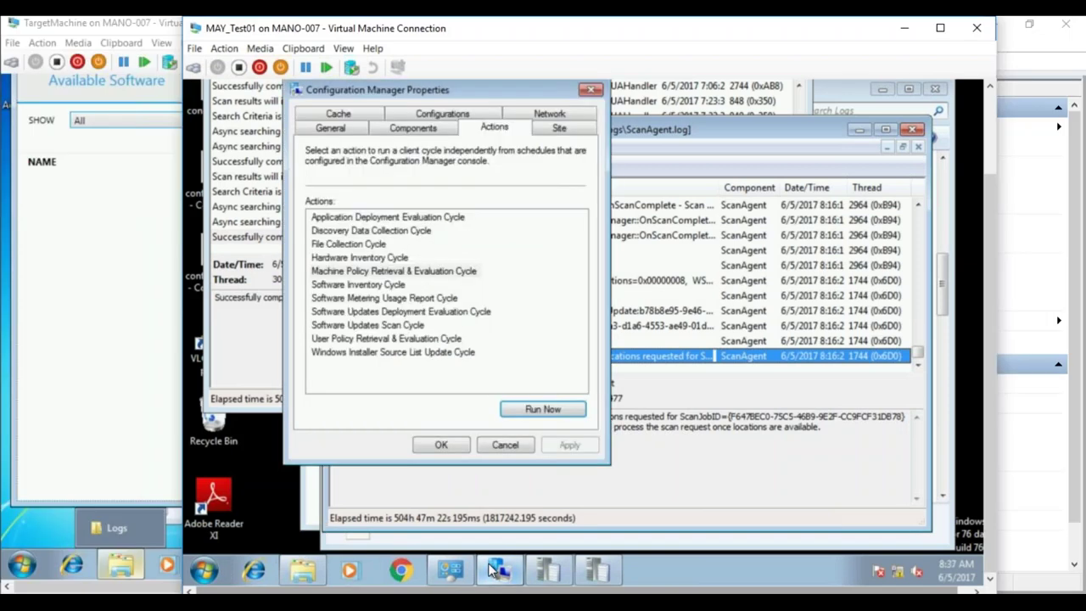
{"action": "left_click", "coordinate": [203, 569]}
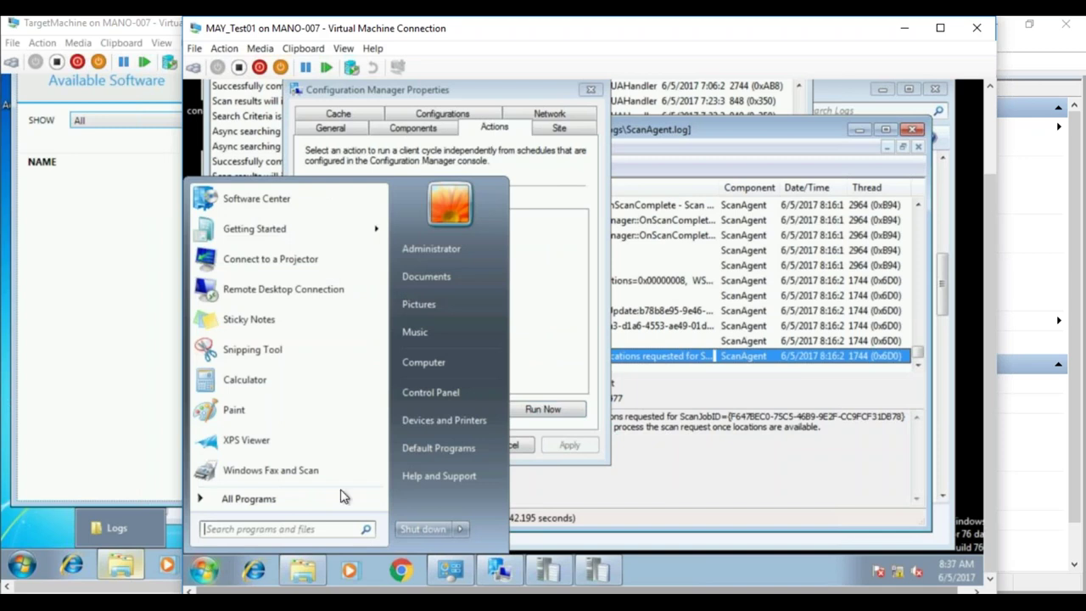
{"action": "left_click", "coordinate": [436, 395]}
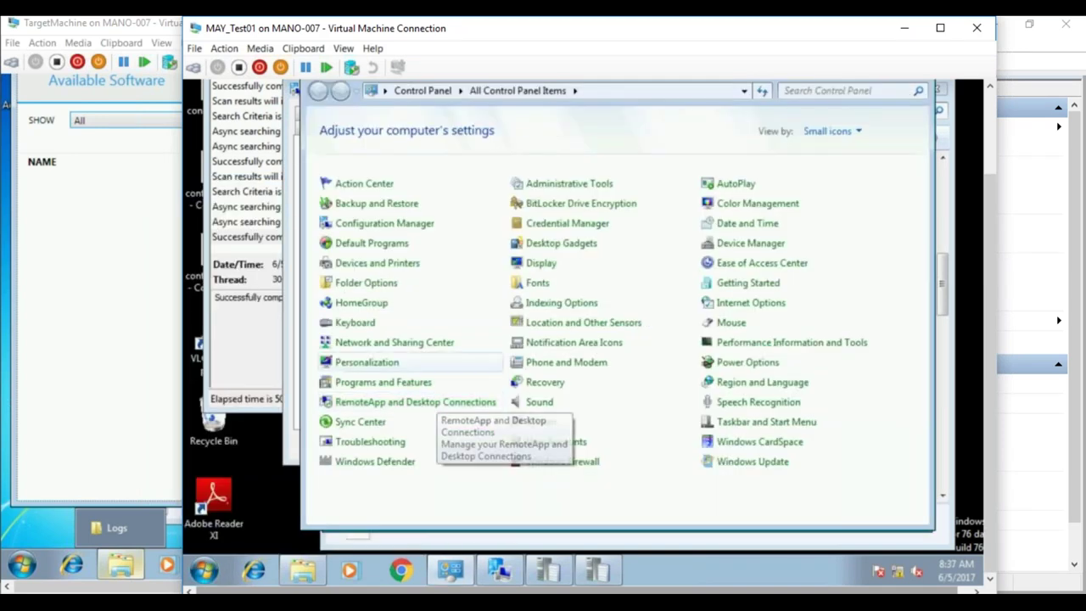
{"action": "left_click", "coordinate": [396, 225]}
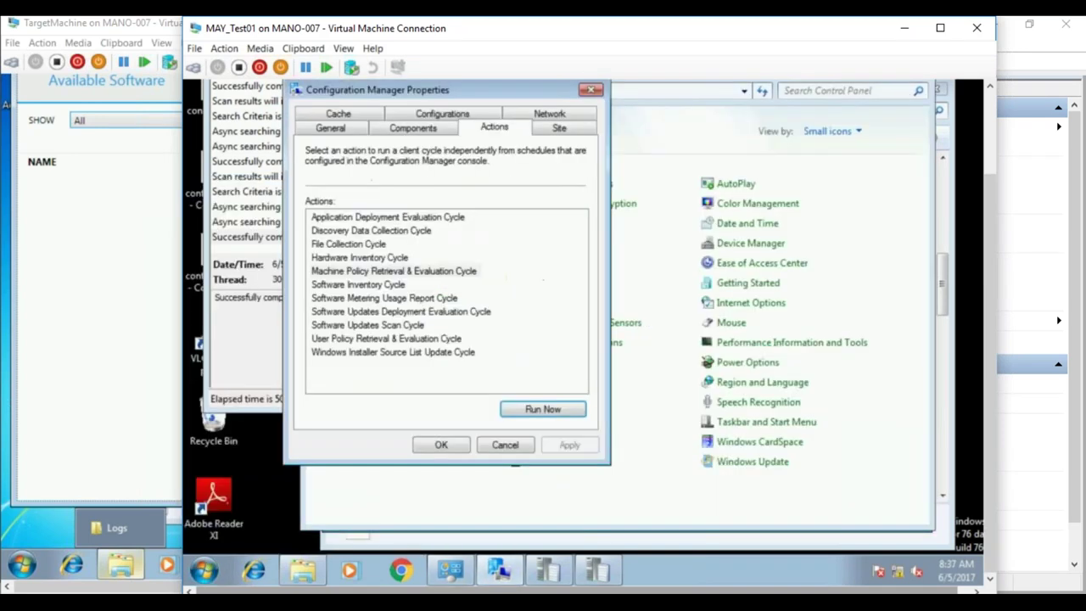
- Confirm in Computer Properties that Windows is activated, with 76 days shown, then close it
{"action": "left_click", "coordinate": [205, 570]}
{"action": "right_click", "coordinate": [430, 368]}
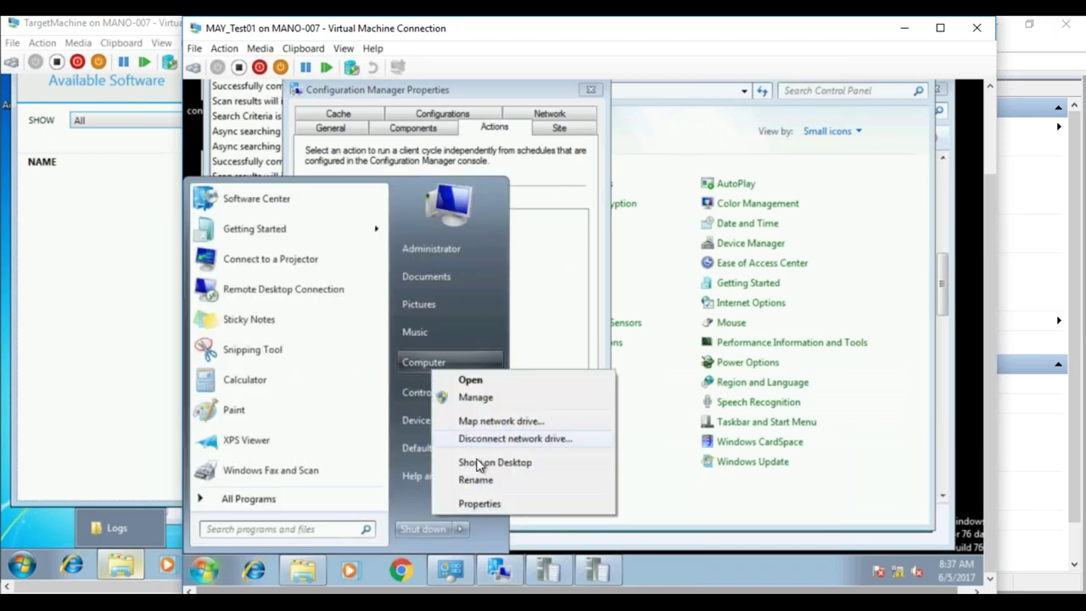
{"action": "left_click", "coordinate": [472, 504]}
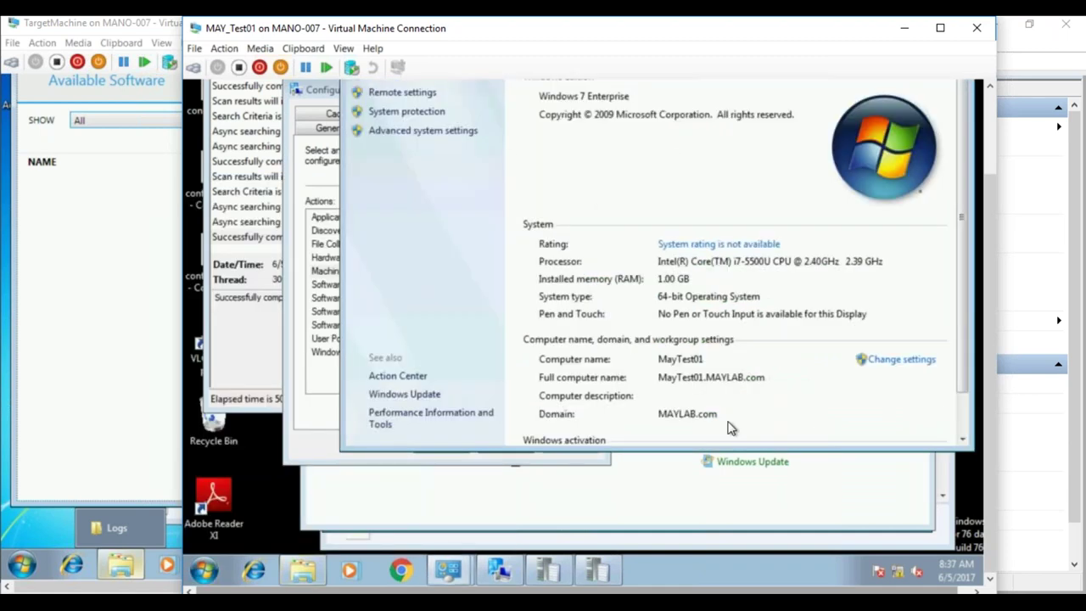
{"action": "scroll", "coordinate": [963, 407], "scroll_direction": "down", "scroll_amount": 1}
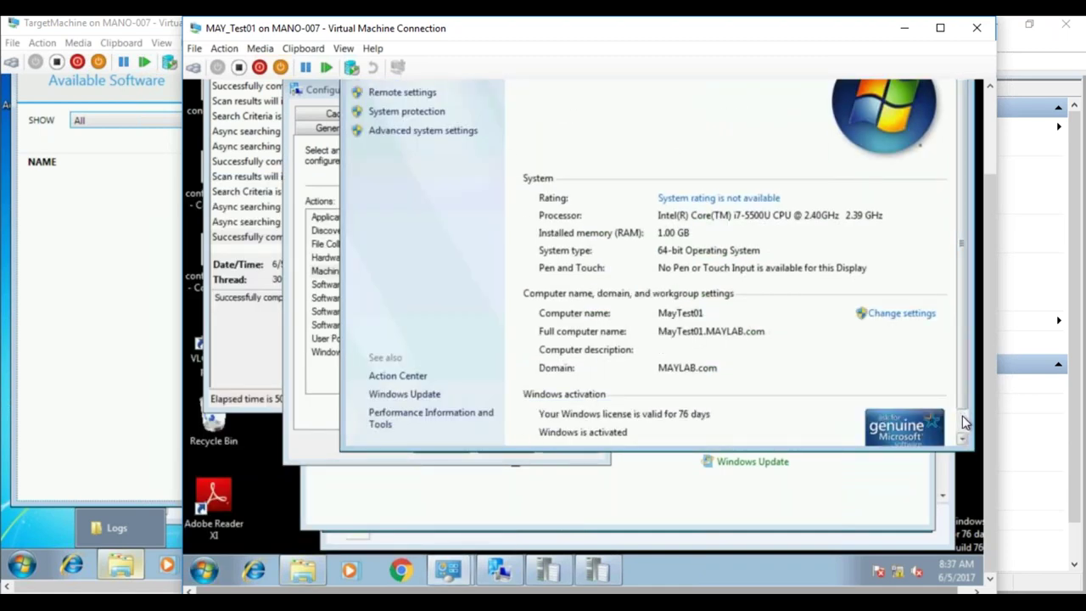
{"action": "scroll", "coordinate": [965, 422], "scroll_direction": "down", "scroll_amount": 1}
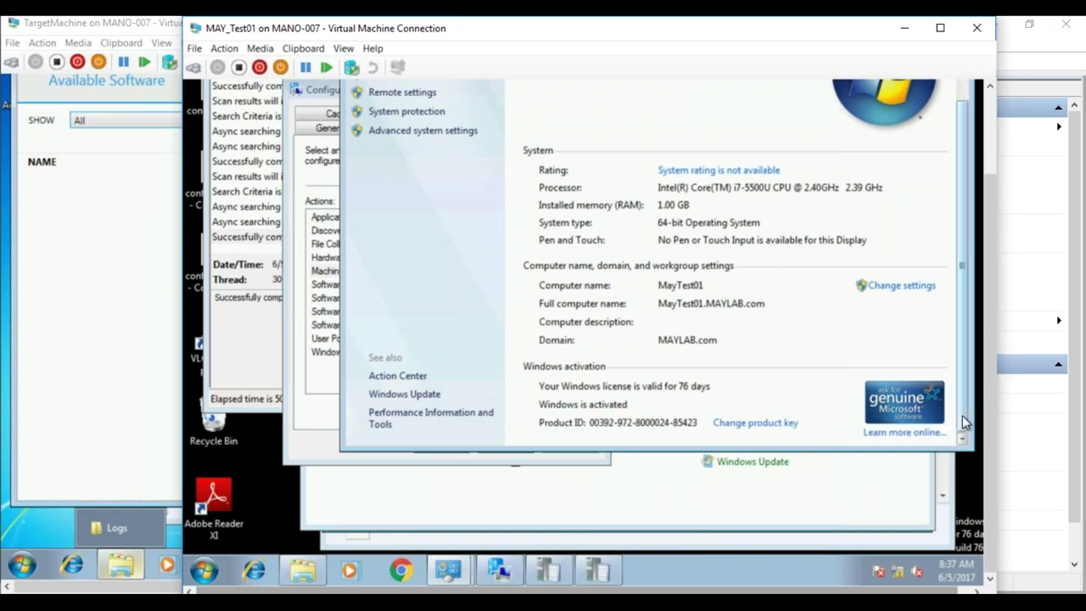
{"action": "left_click_drag", "start_coordinate": [963, 407], "coordinate": [985, 298]}
{"action": "left_click", "coordinate": [957, 92]}
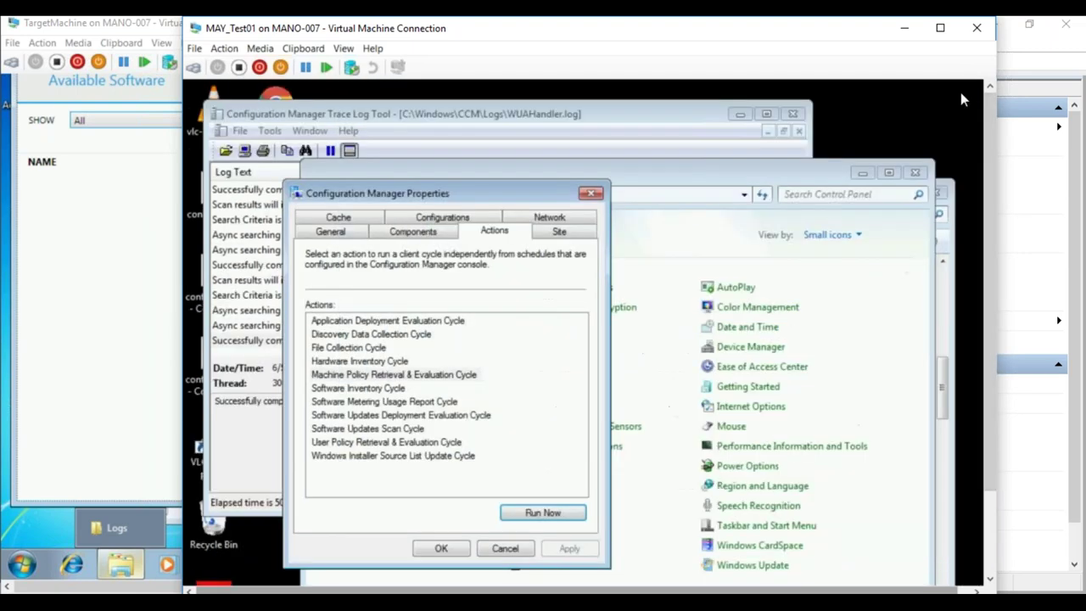
- Run Software Updates Deployment Evaluation, Machine Policy Retrieval & Evaluation, then Deployment Evaluation again
{"action": "left_click_drag", "start_coordinate": [988, 244], "coordinate": [985, 370]}
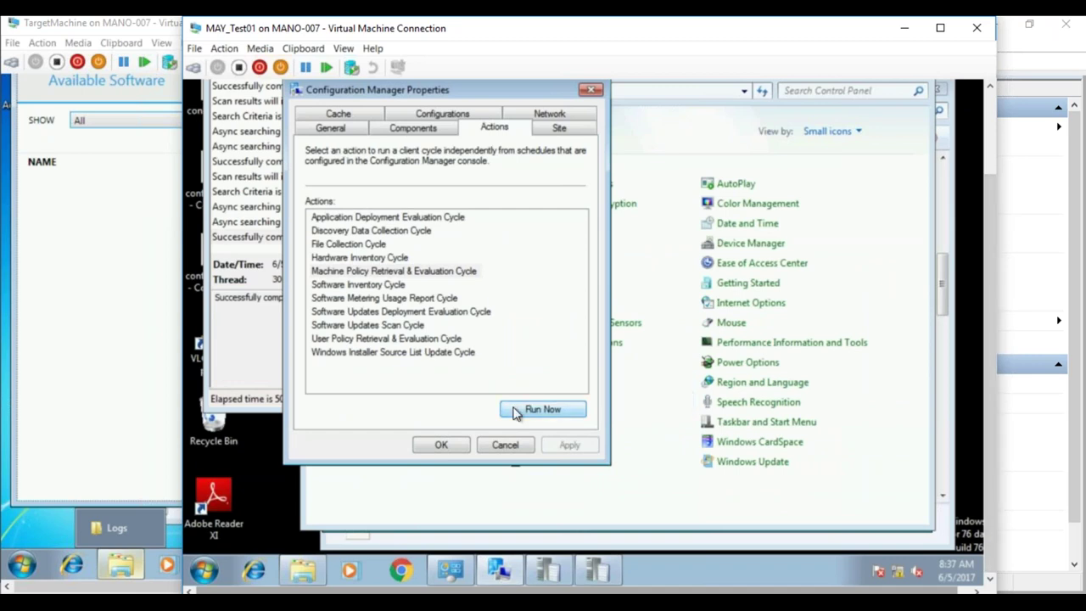
{"action": "left_click", "coordinate": [432, 322]}
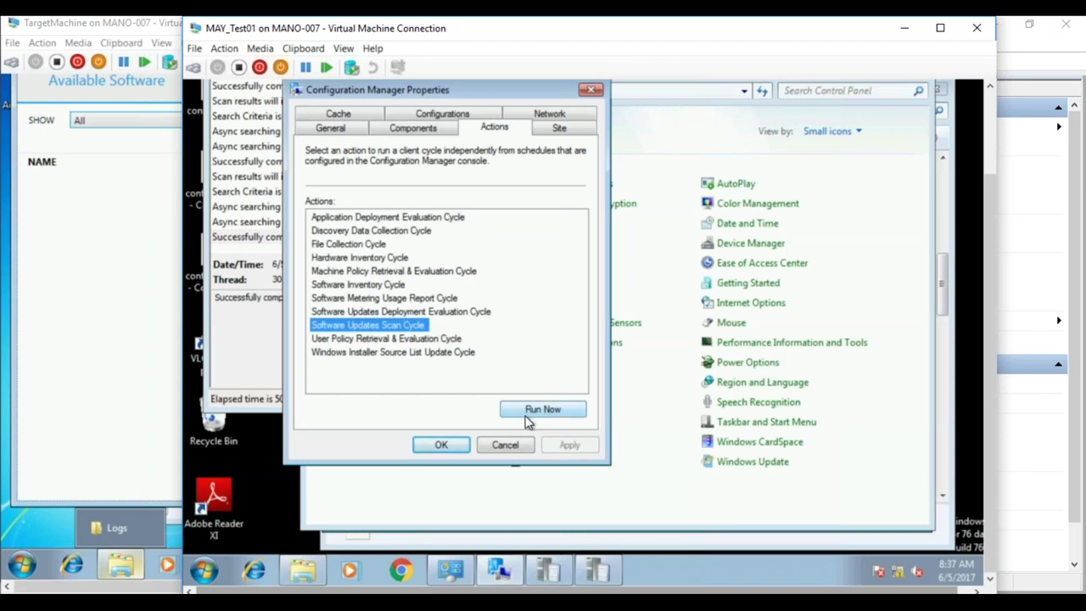
{"action": "left_click", "coordinate": [462, 312]}
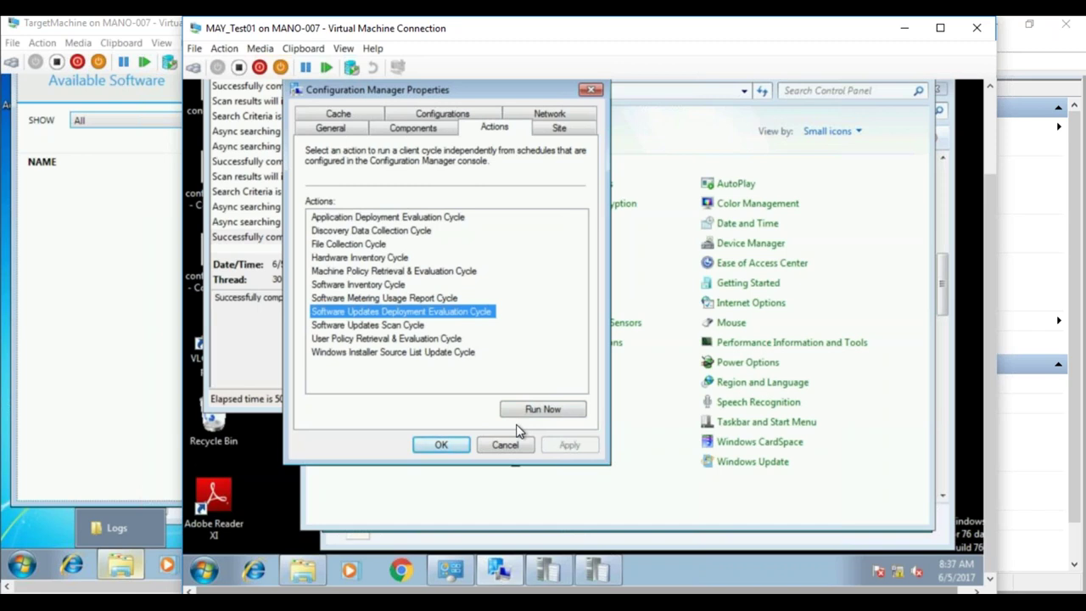
{"action": "left_click", "coordinate": [526, 415]}
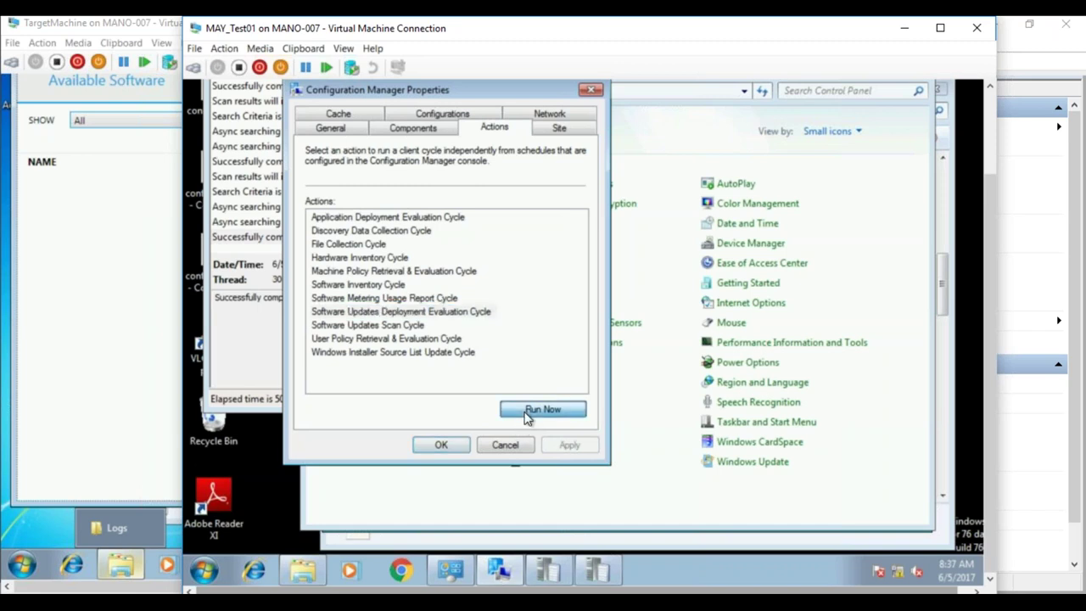
{"action": "left_click", "coordinate": [740, 333]}
{"action": "left_click", "coordinate": [463, 272]}
{"action": "left_click", "coordinate": [521, 412]}
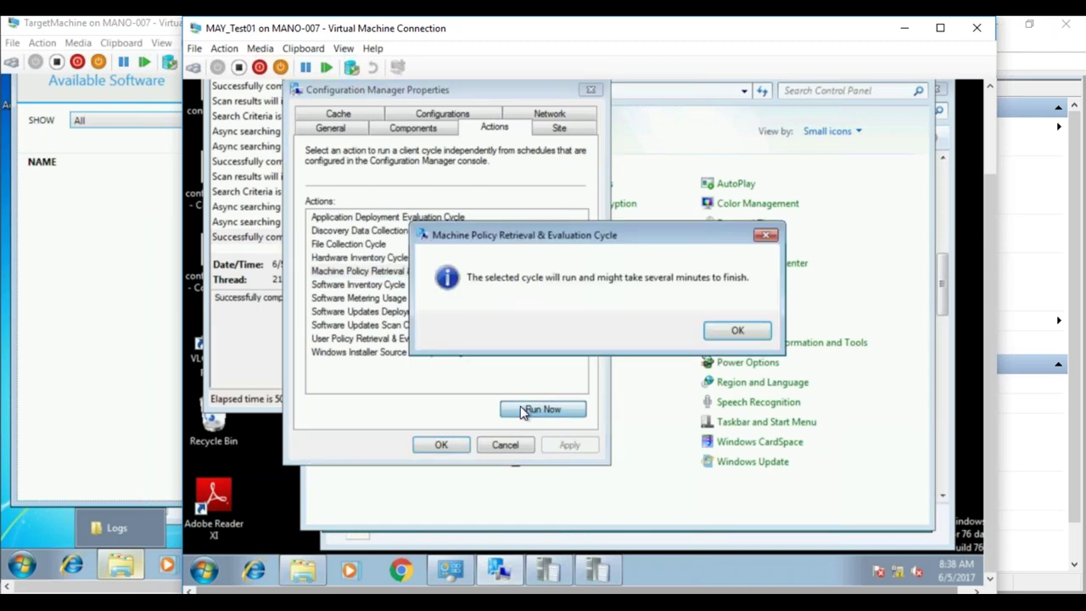
{"action": "left_click", "coordinate": [742, 332]}
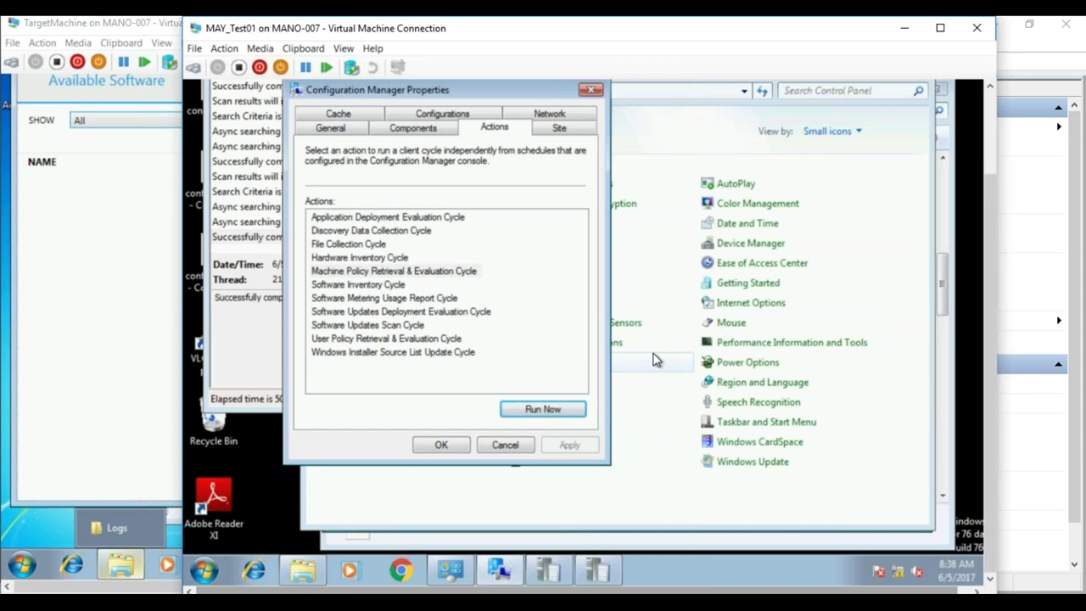
{"action": "left_click", "coordinate": [485, 313]}
{"action": "left_click", "coordinate": [547, 410]}
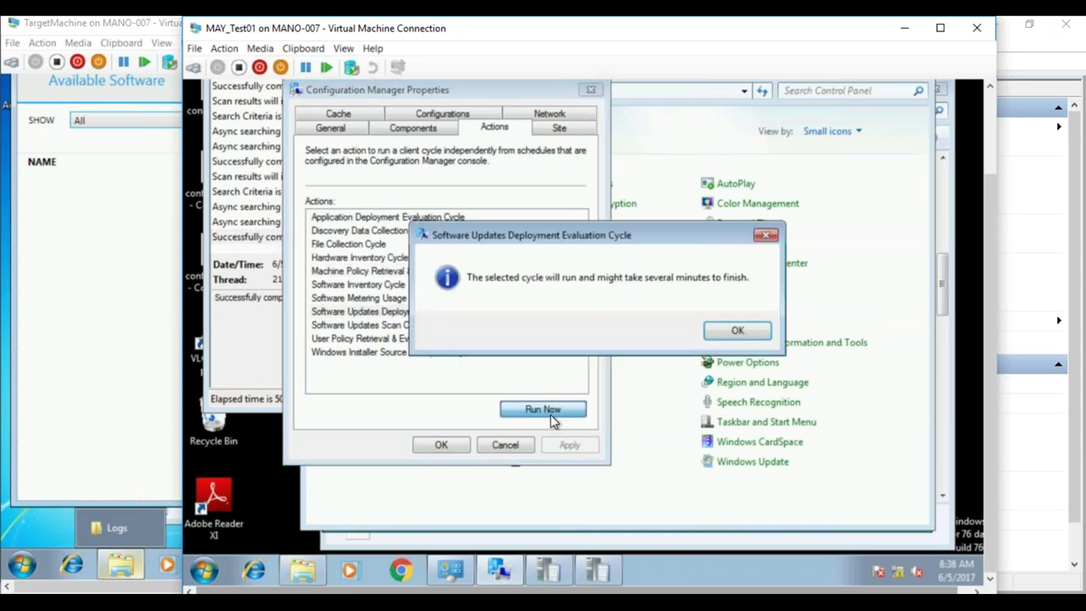
{"action": "left_click", "coordinate": [722, 332]}
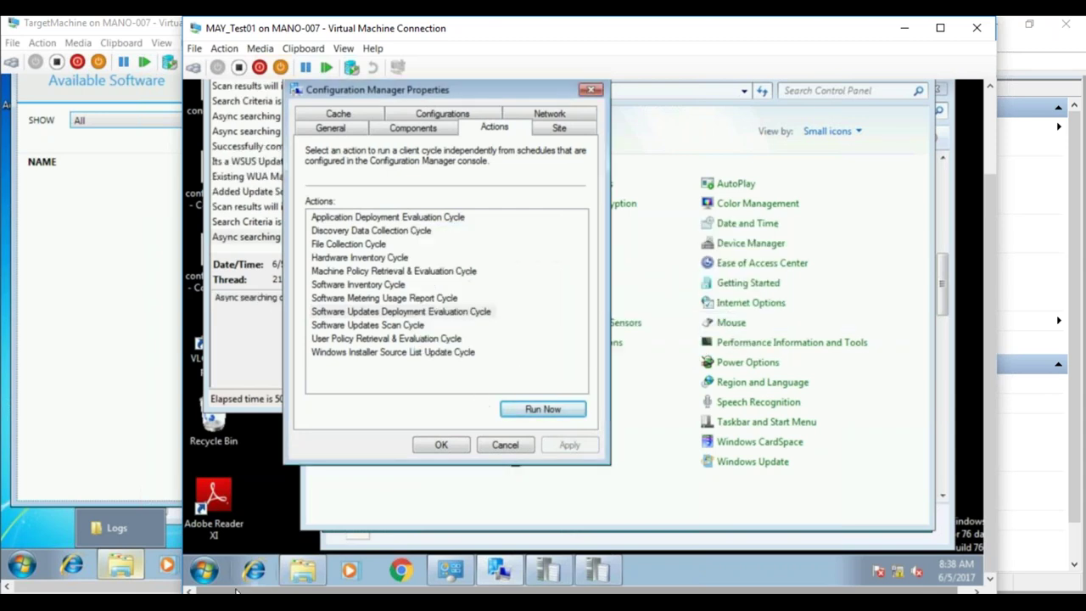
- On the MAYSCCM server, go to Administration > Client Settings and select Default Client Settings
{"action": "left_click", "coordinate": [101, 527]}
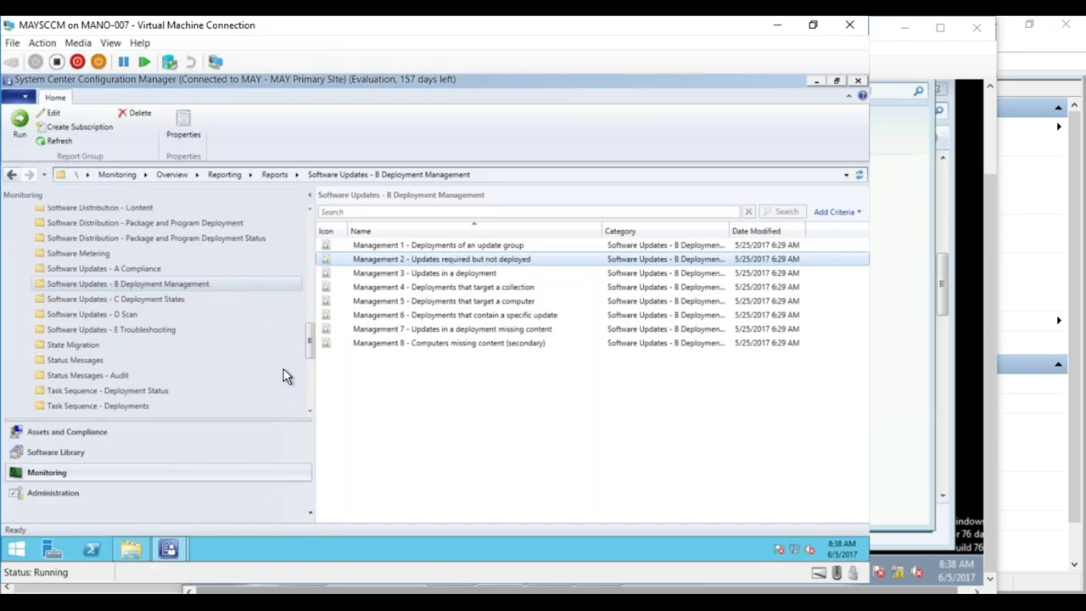
{"action": "left_click", "coordinate": [58, 492]}
{"action": "left_click", "coordinate": [59, 308]}
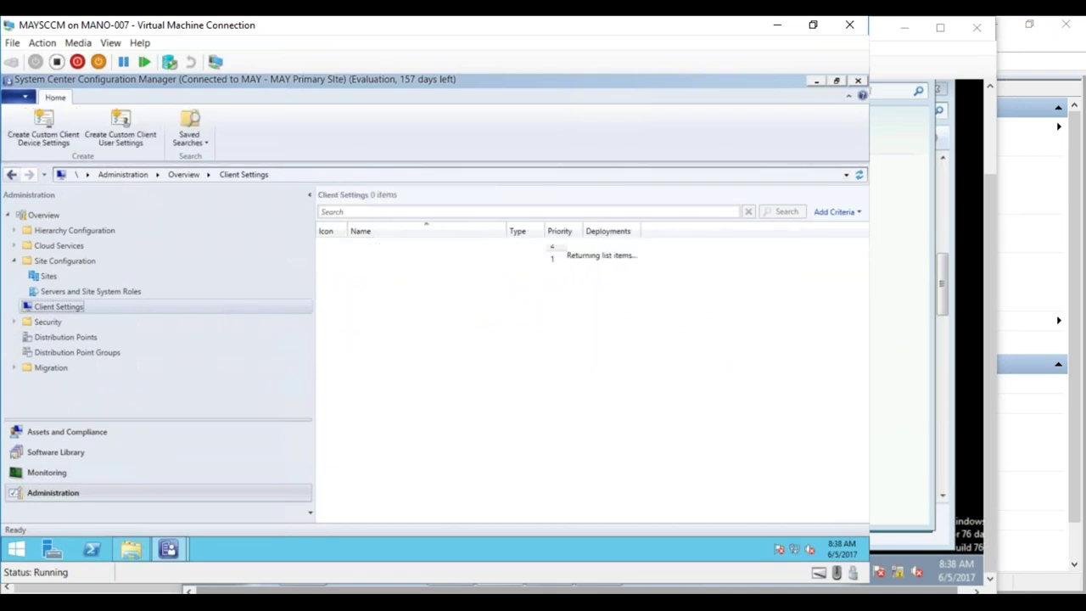
{"action": "right_click", "coordinate": [400, 259]}
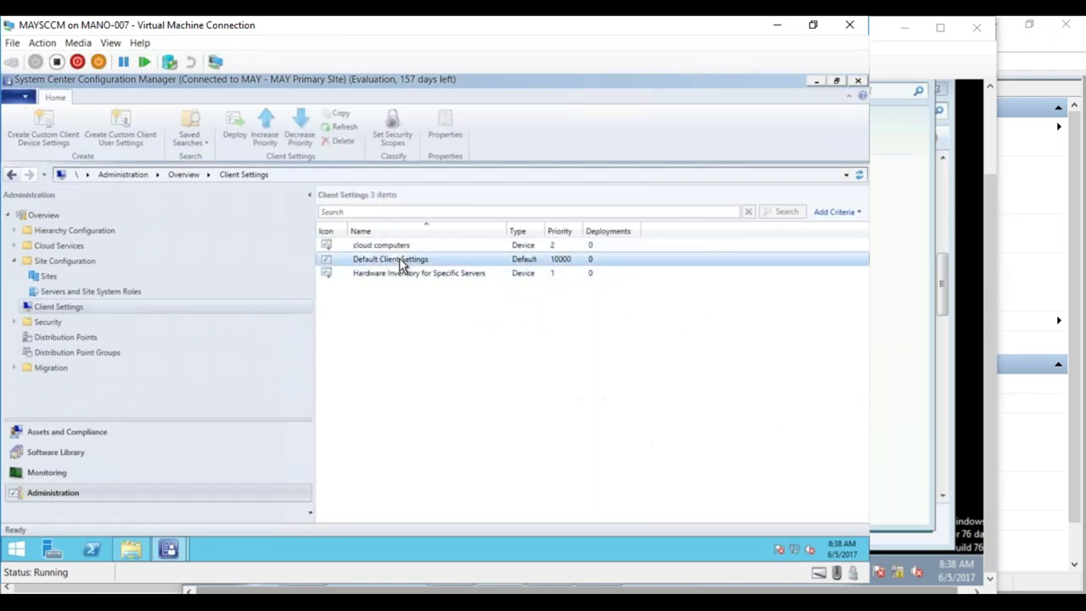
{"action": "left_click", "coordinate": [406, 261]}
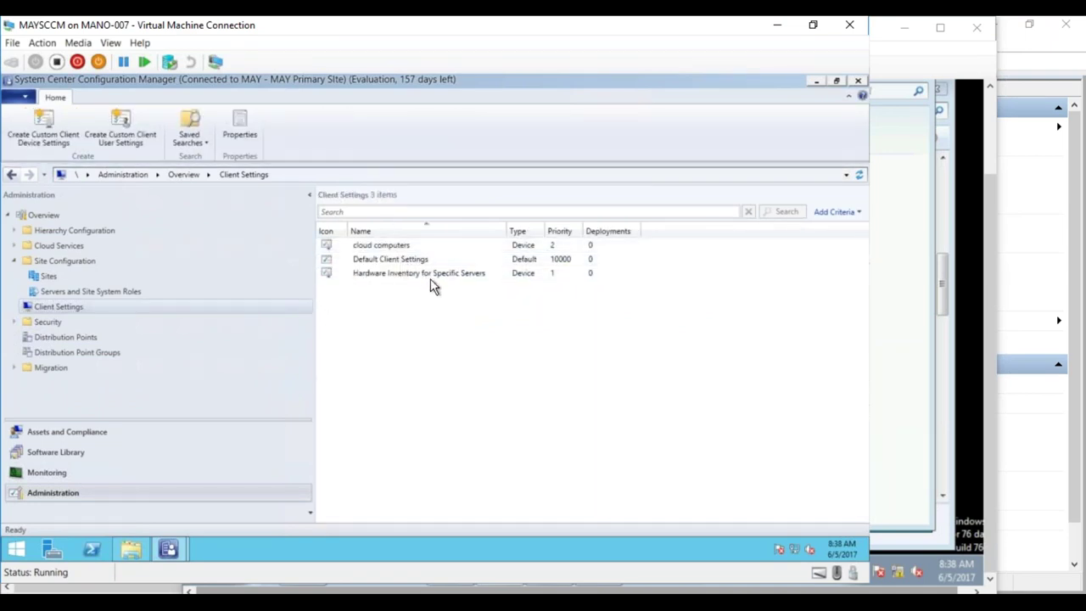
{"action": "right_click", "coordinate": [403, 263]}
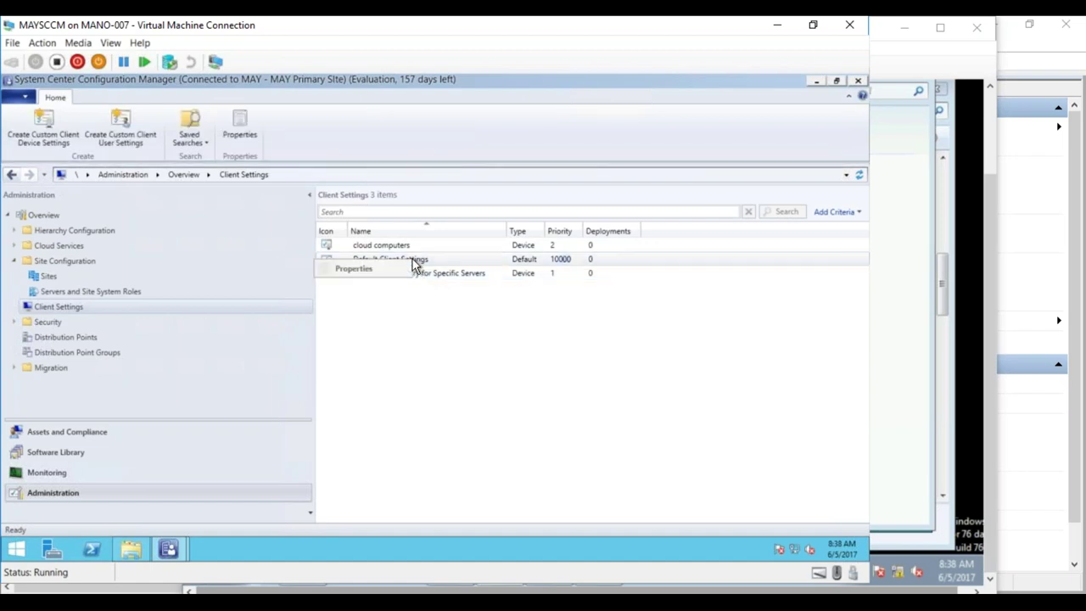
- In Default Client Settings' Software Updates, set the update scan schedule to every 5 Minutes
{"action": "left_click", "coordinate": [402, 273]}
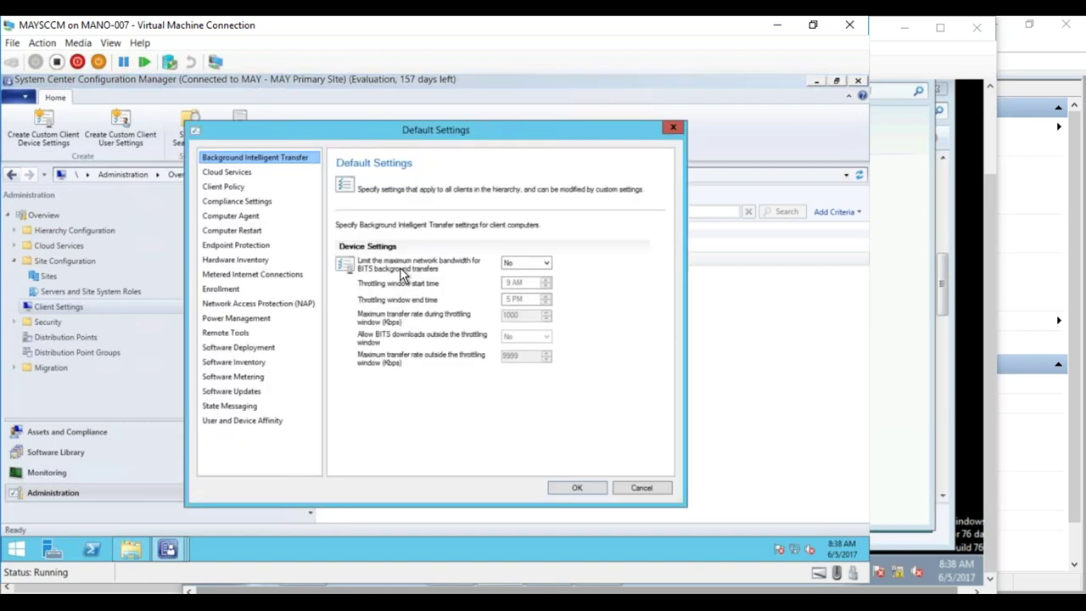
{"action": "left_click", "coordinate": [236, 392]}
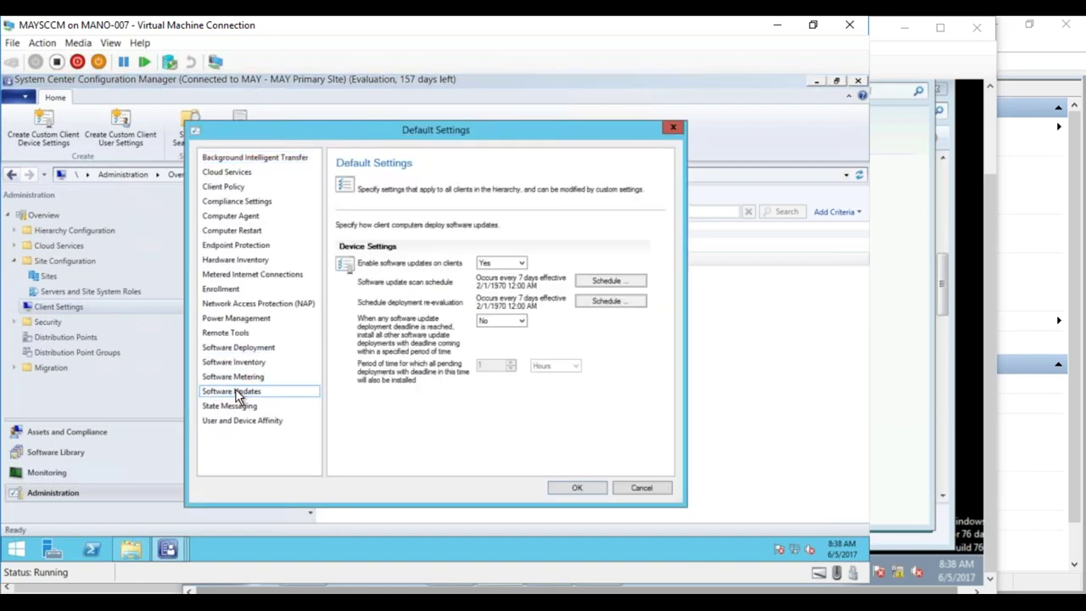
{"action": "left_click", "coordinate": [586, 281]}
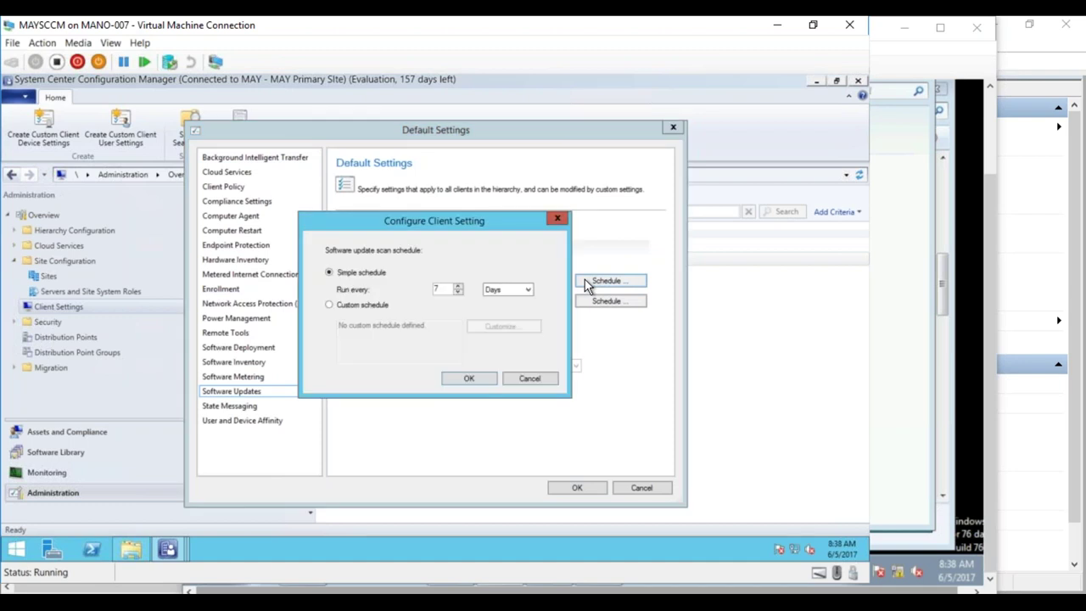
{"action": "double_click", "coordinate": [436, 289]}
{"action": "type", "text": "5"}
{"action": "left_click", "coordinate": [501, 292]}
{"action": "left_click", "coordinate": [496, 301]}
{"action": "left_click", "coordinate": [471, 379]}
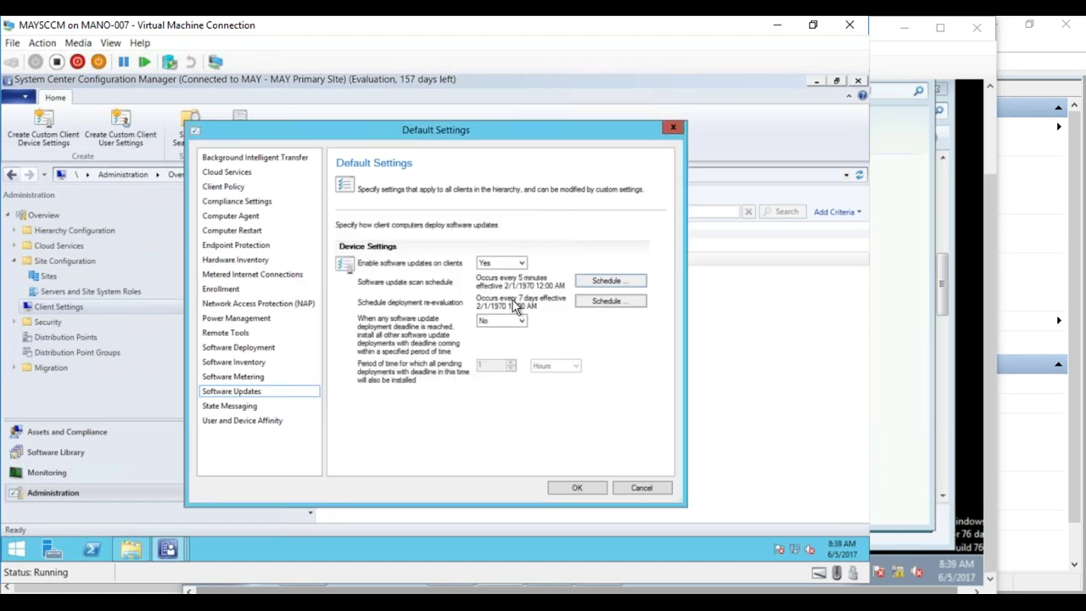
- Set the deployment re-evaluation schedule to every 10 Minutes and save the default client settings
{"action": "left_click", "coordinate": [591, 302]}
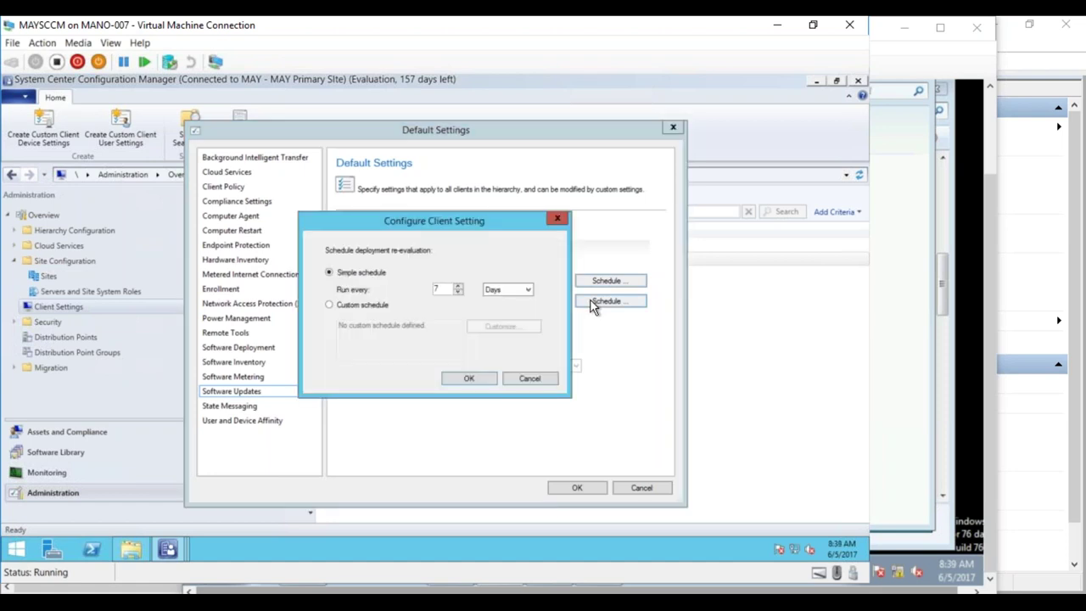
{"action": "left_click_drag", "start_coordinate": [444, 291], "coordinate": [417, 289]}
{"action": "type", "text": "10"}
{"action": "left_click", "coordinate": [498, 290]}
{"action": "left_click", "coordinate": [482, 379]}
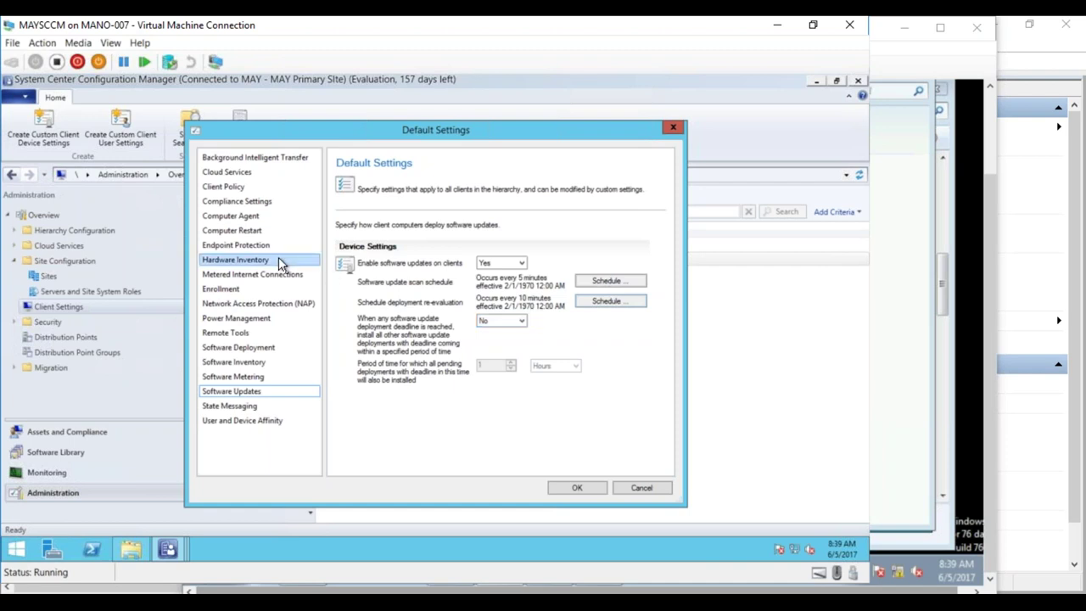
{"action": "left_click", "coordinate": [251, 227]}
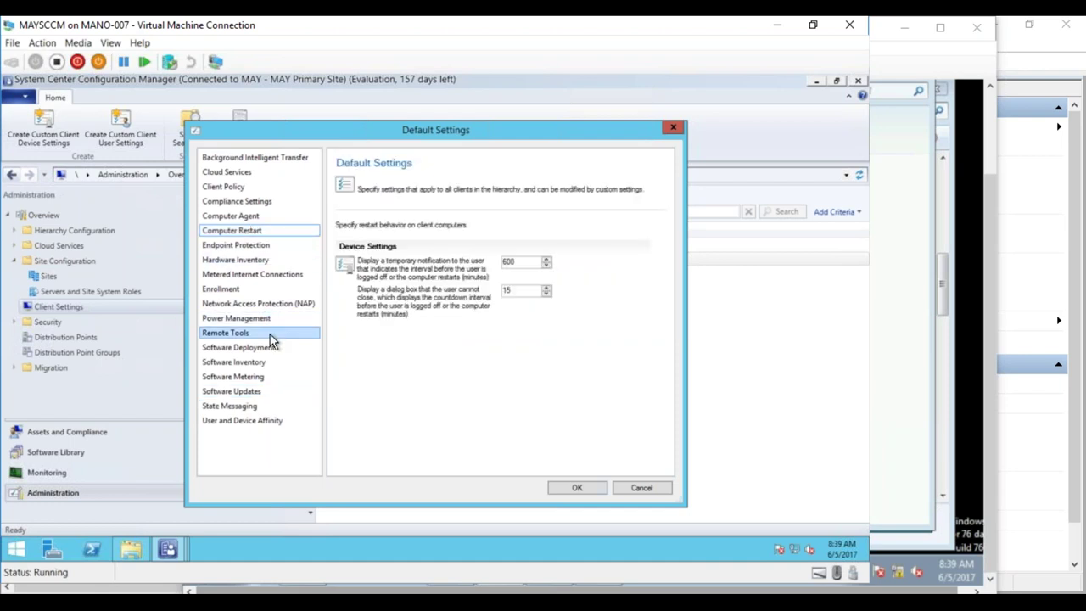
{"action": "left_click", "coordinate": [567, 493]}
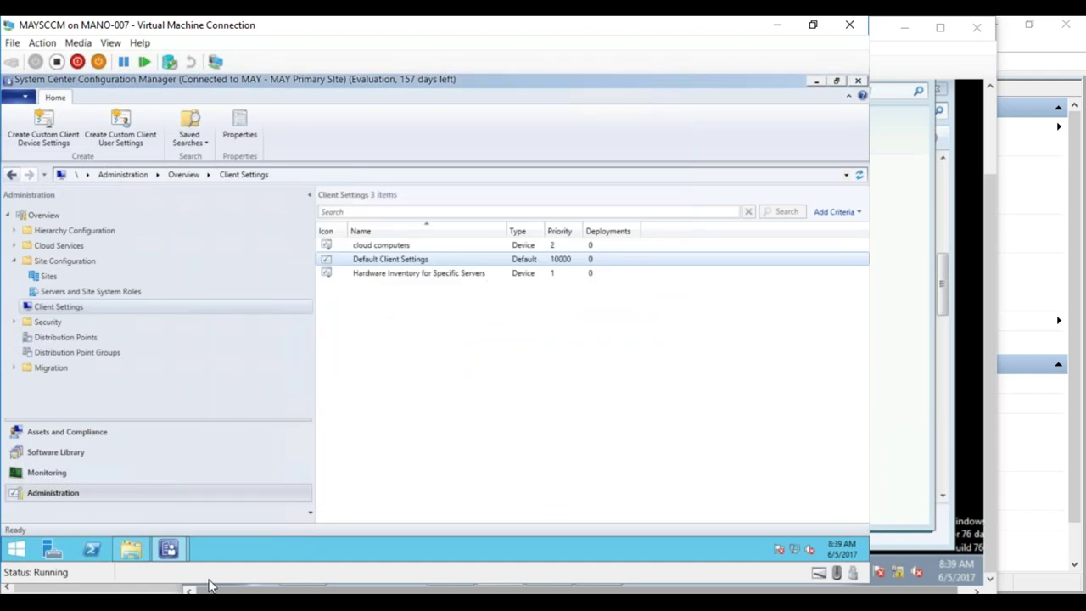
{"action": "mouse_move", "coordinate": [209, 587]}
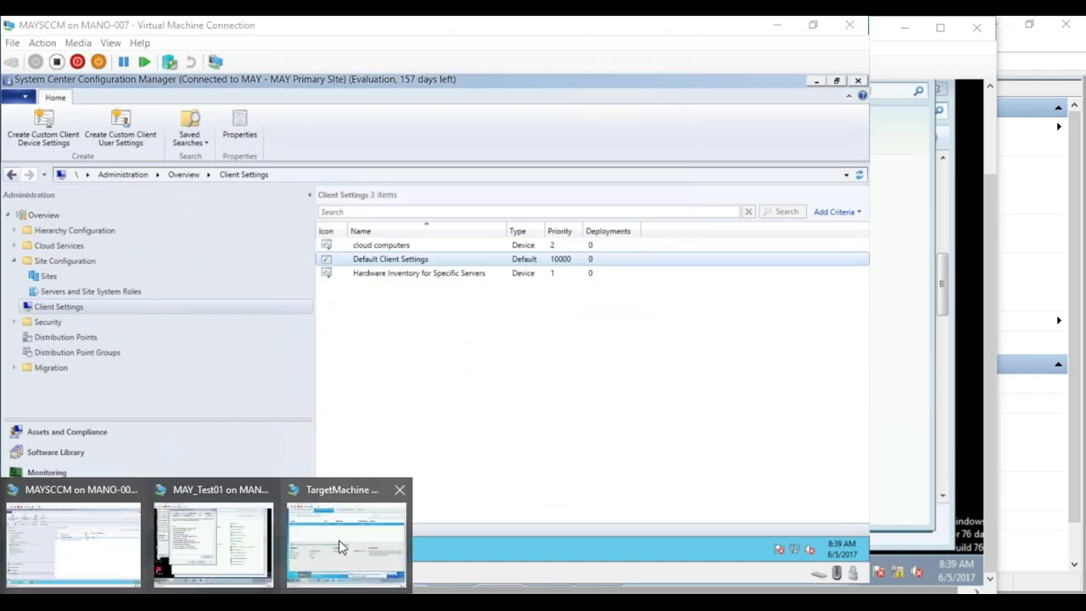
{"action": "left_click", "coordinate": [343, 548]}
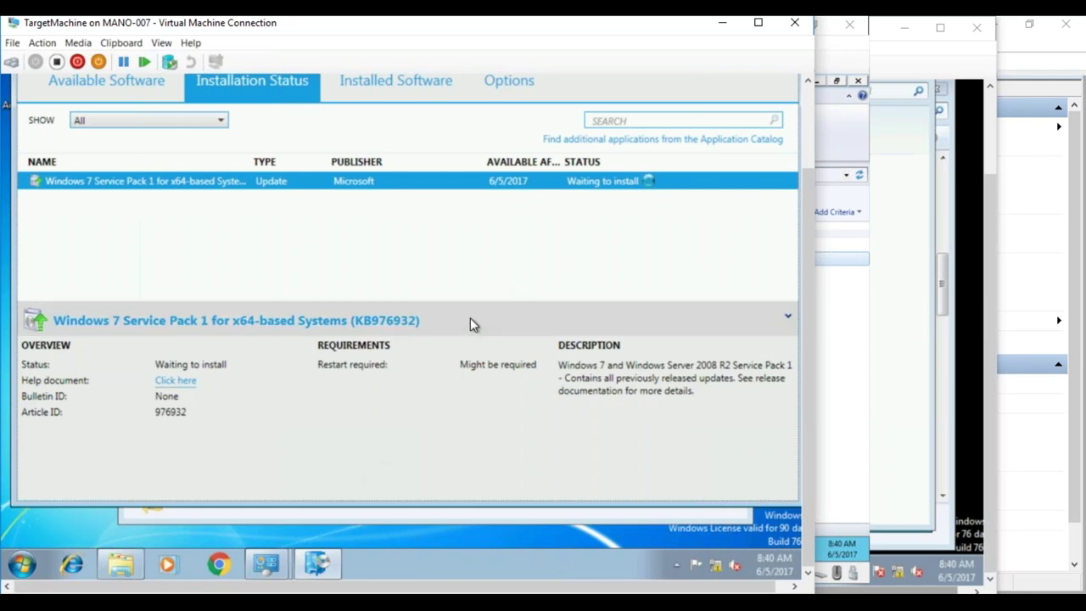
{"action": "key", "text": "alt+Tab"}
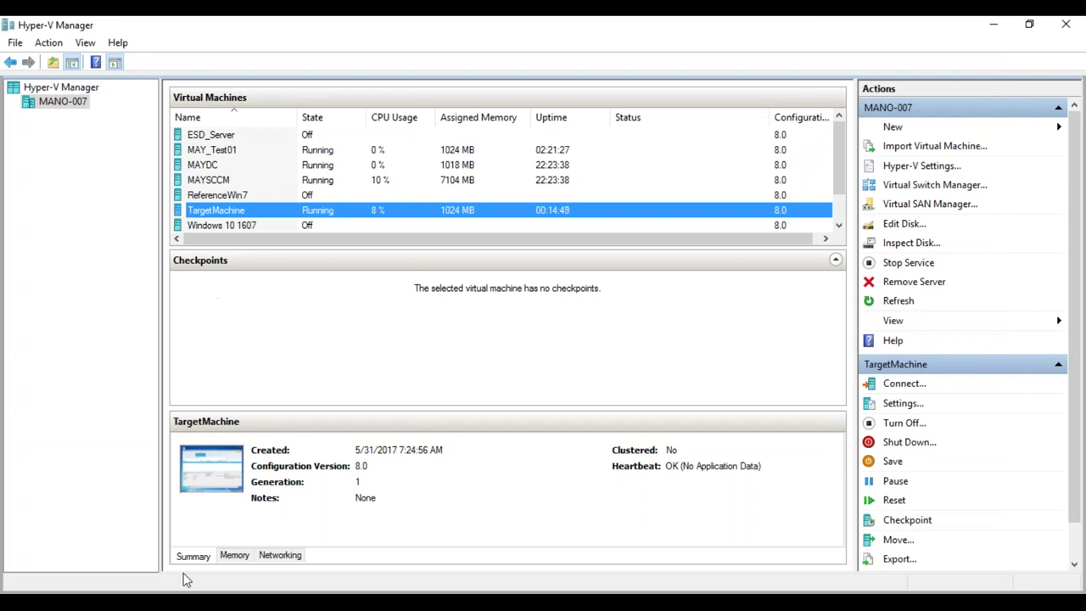
{"action": "mouse_move", "coordinate": [188, 594]}
{"action": "left_click", "coordinate": [113, 534]}
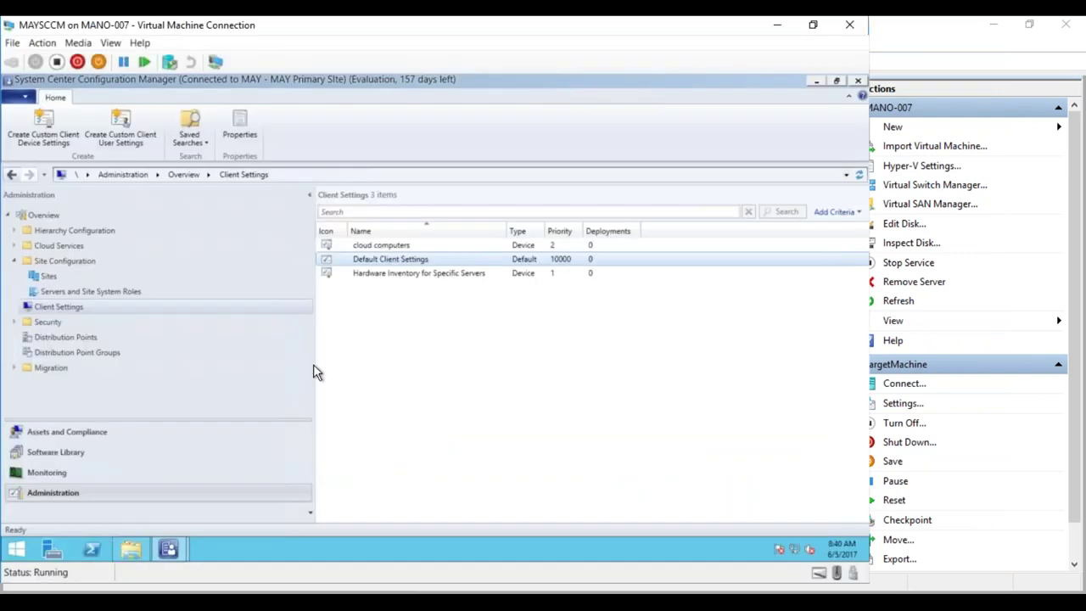
- In Software Library, open and refresh the Win7 SP1 update folder
{"action": "left_click", "coordinate": [65, 452]}
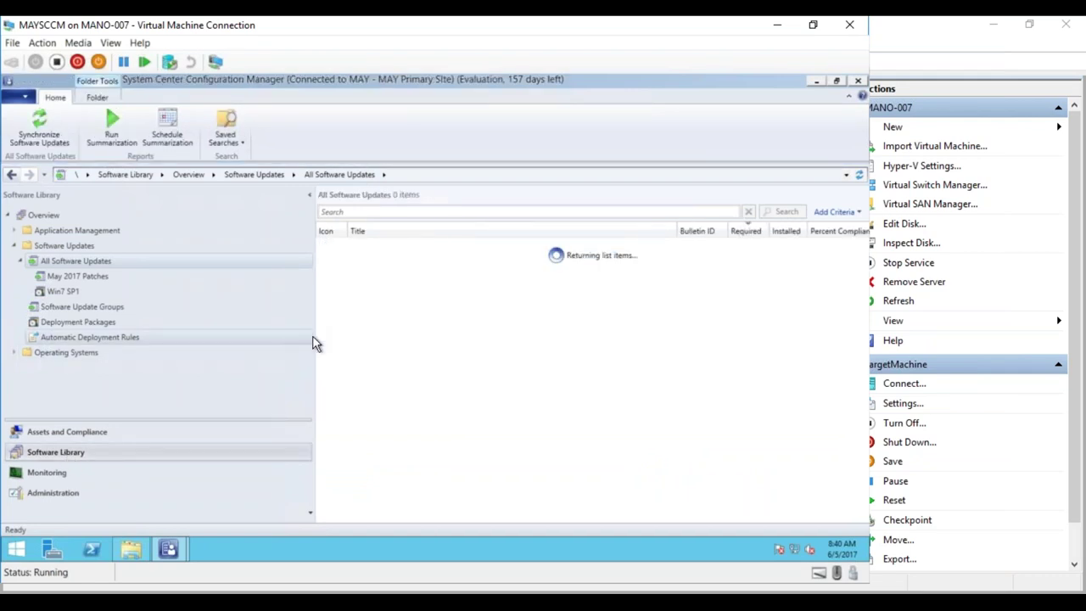
{"action": "left_click_drag", "start_coordinate": [313, 337], "coordinate": [222, 326]}
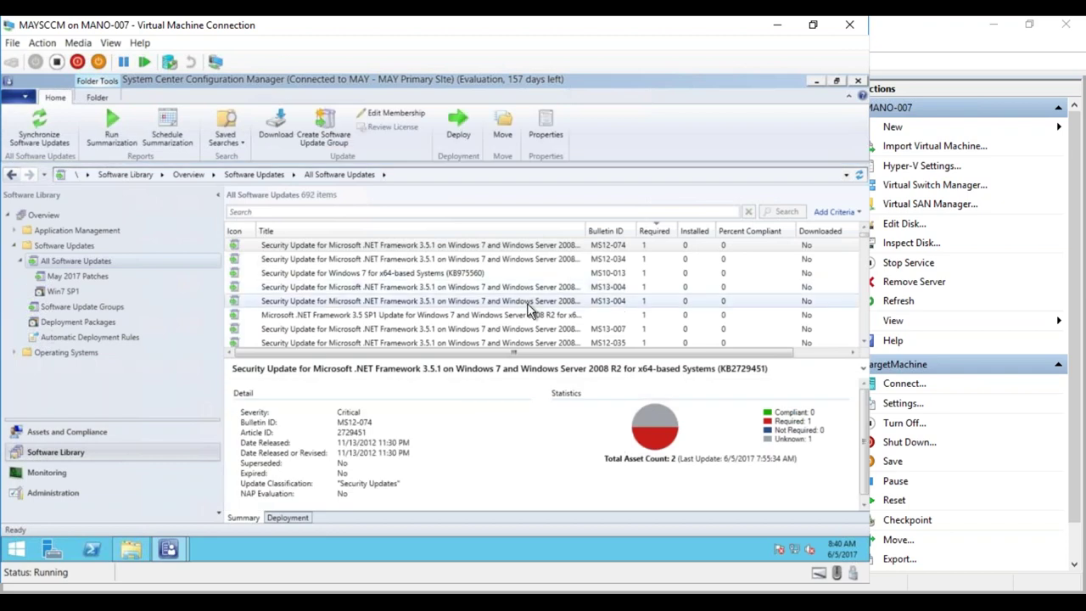
{"action": "left_click", "coordinate": [54, 292]}
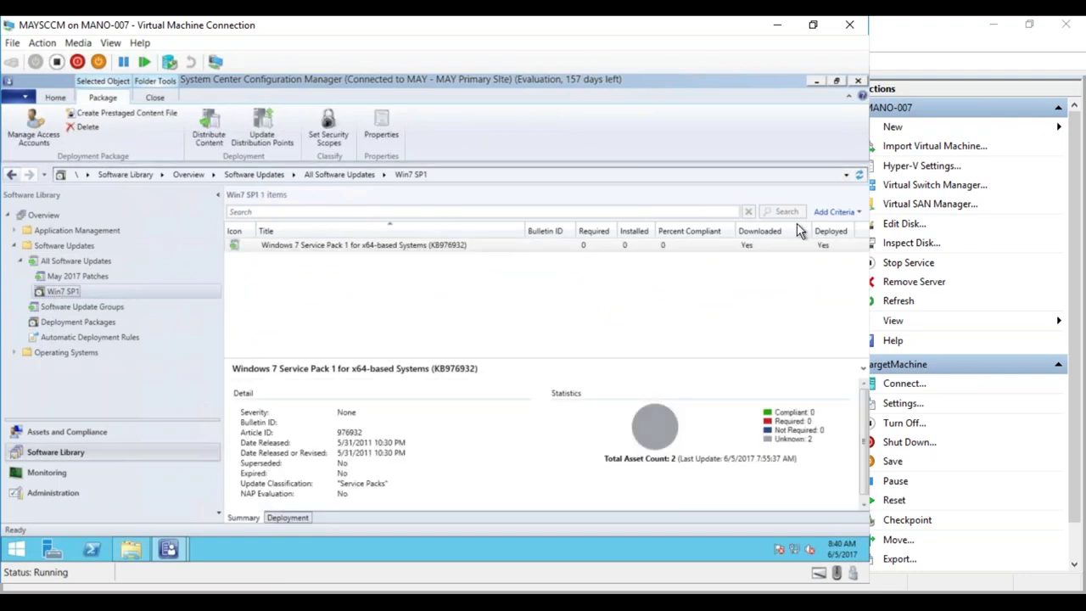
{"action": "left_click", "coordinate": [859, 173]}
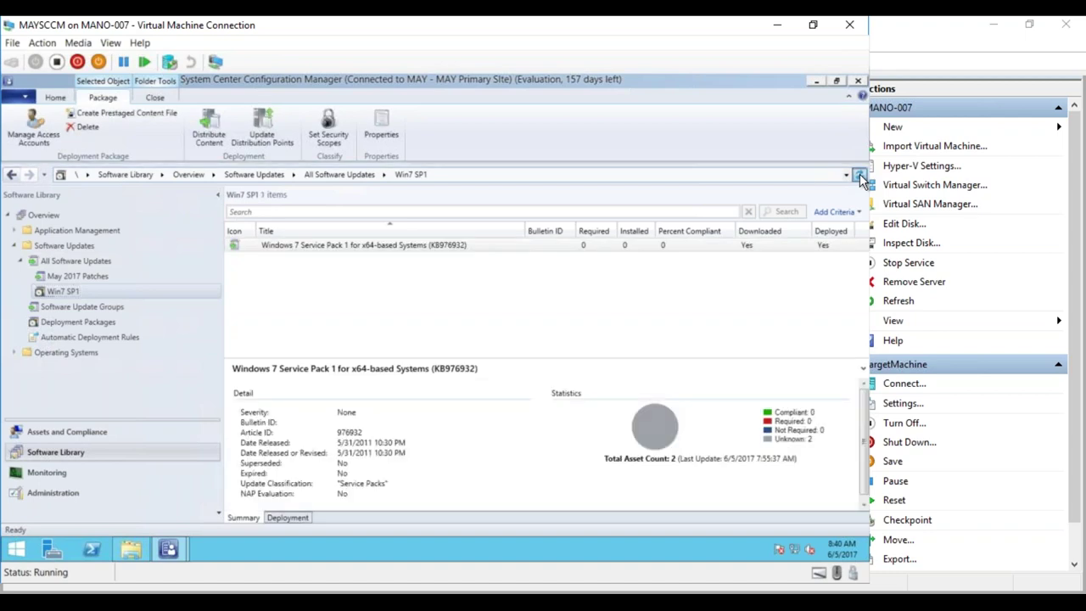
{"action": "left_click", "coordinate": [860, 174]}
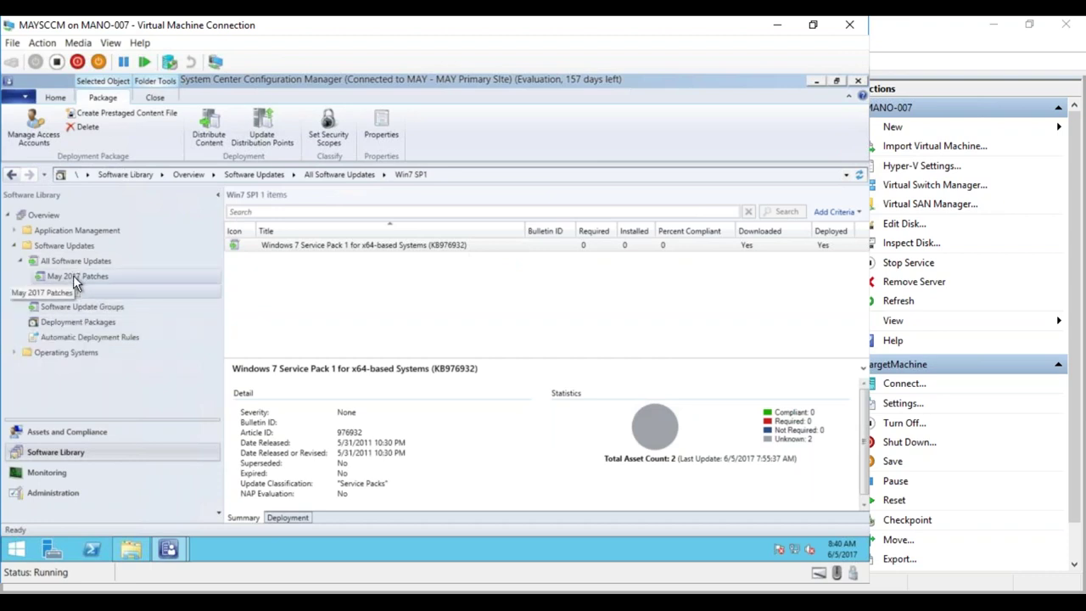
- Review the Win7 SP1 deployment package, then list All Software Updates (692 updates)
{"action": "left_click", "coordinate": [68, 321]}
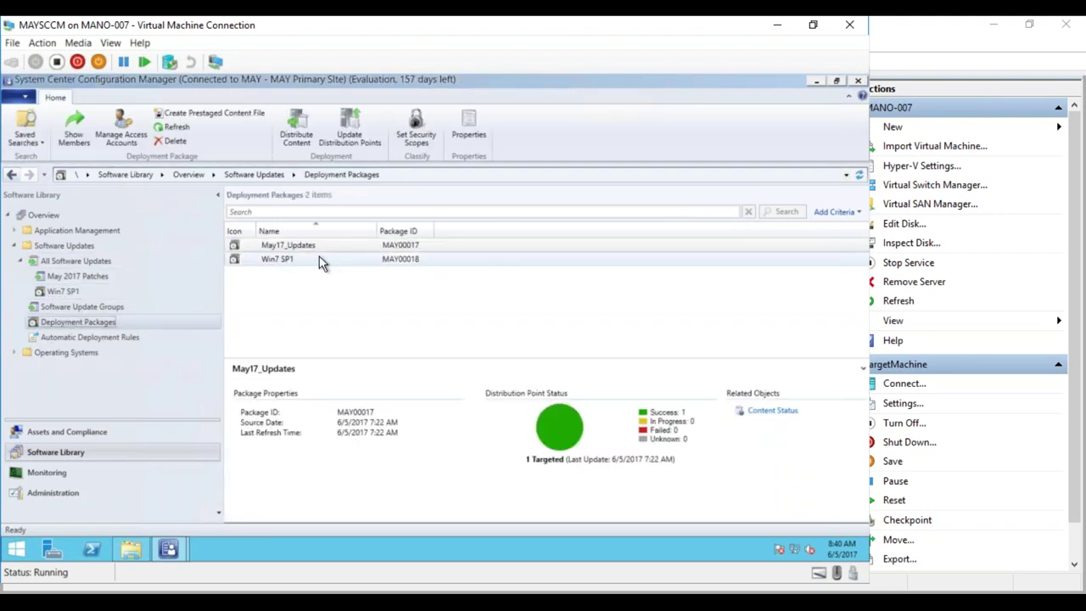
{"action": "left_click", "coordinate": [281, 261]}
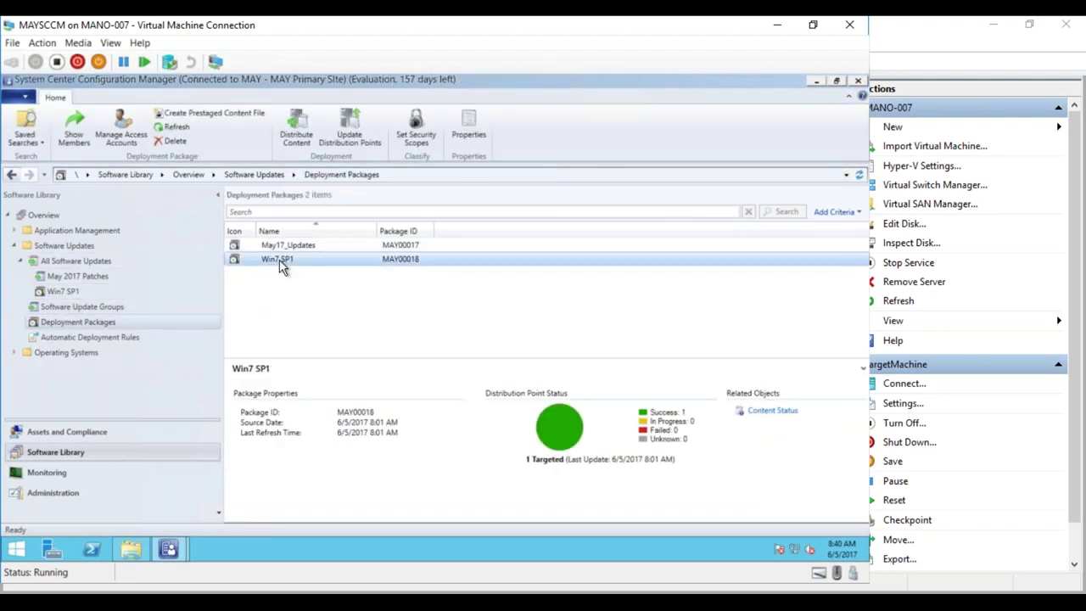
{"action": "left_click", "coordinate": [77, 246]}
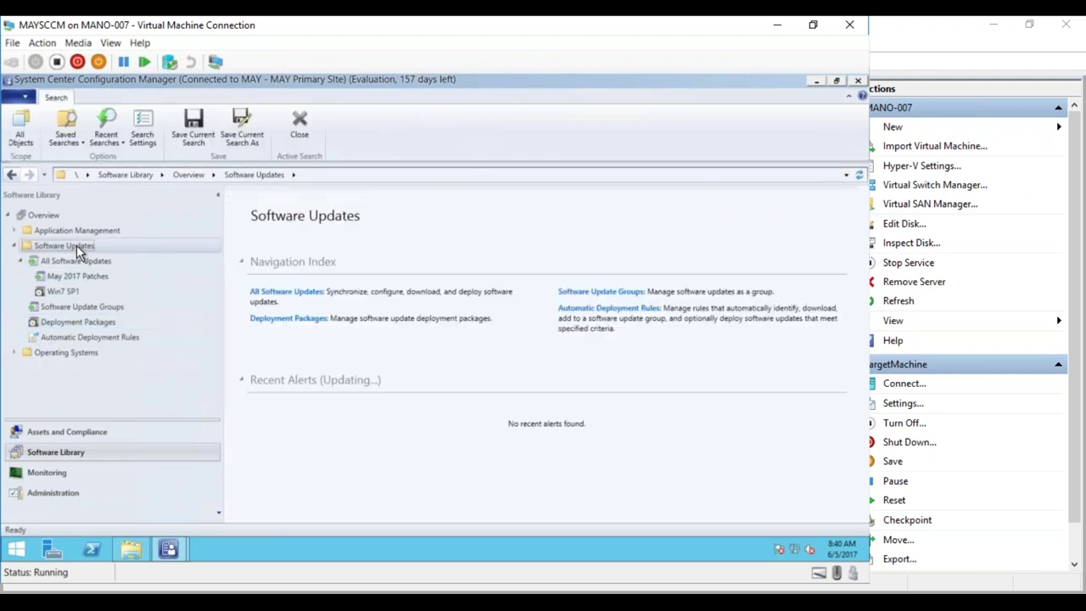
{"action": "left_click", "coordinate": [77, 262]}
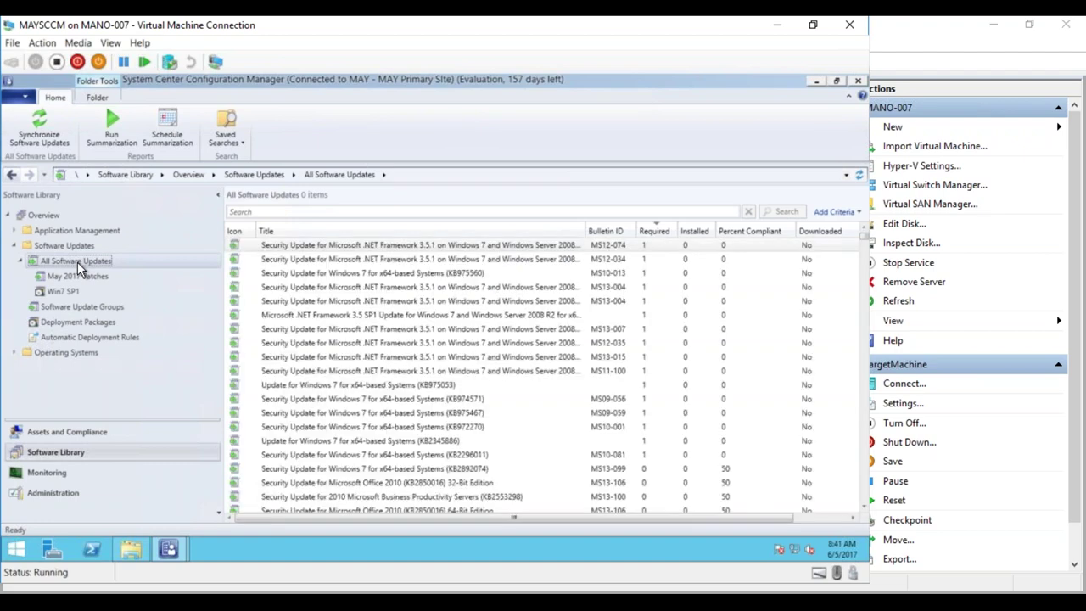
{"action": "left_click", "coordinate": [841, 212]}
- Search for updates whose Required count is greater than or equal to 1
{"action": "left_click", "coordinate": [746, 257]}
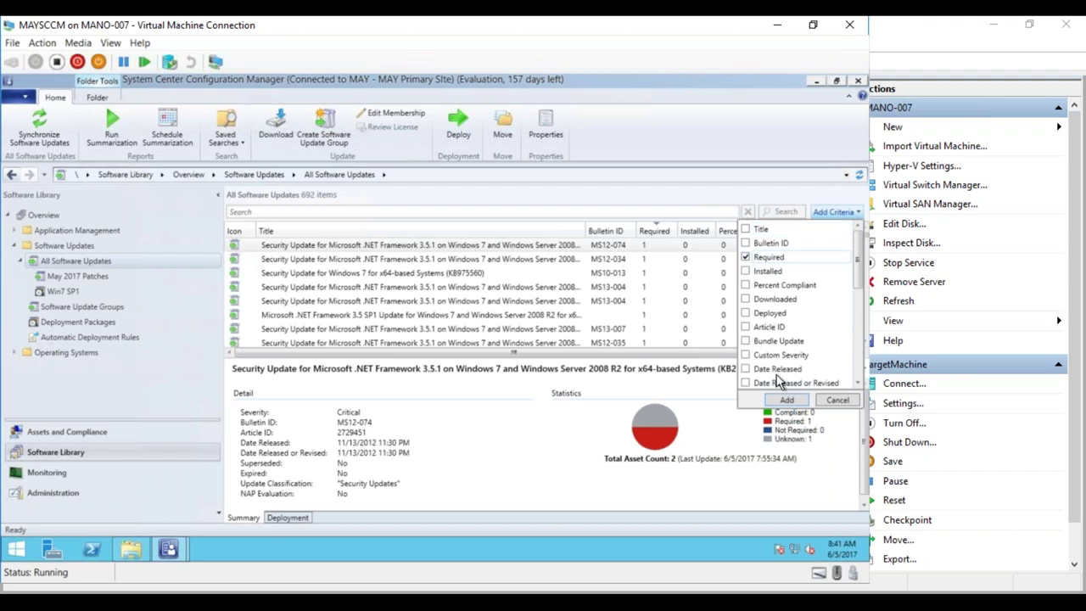
{"action": "left_click", "coordinate": [785, 399]}
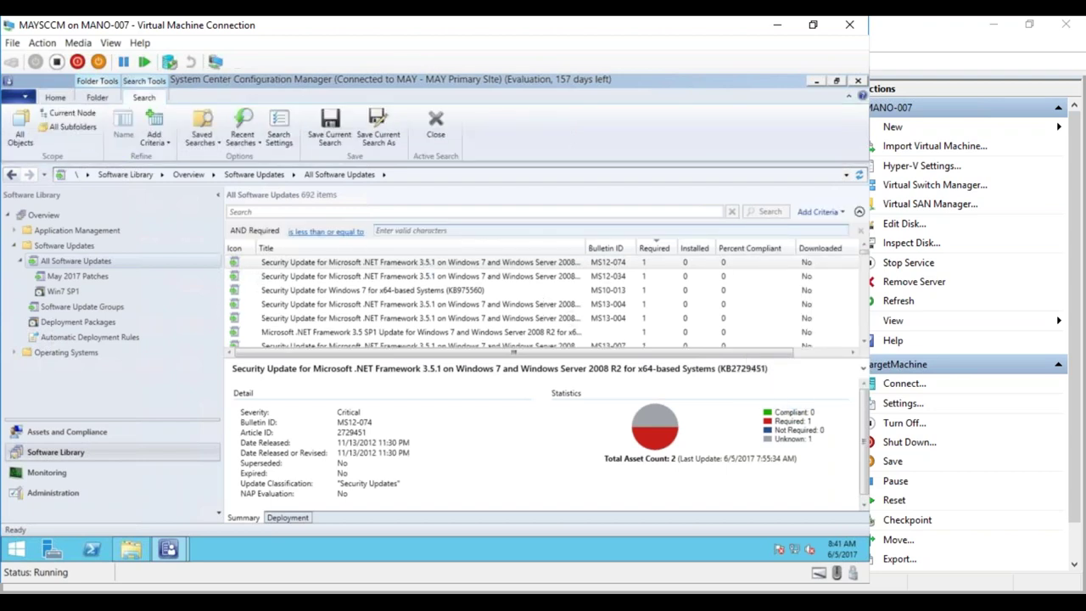
{"action": "left_click", "coordinate": [326, 231]}
{"action": "left_click", "coordinate": [343, 259]}
{"action": "left_click", "coordinate": [397, 230]}
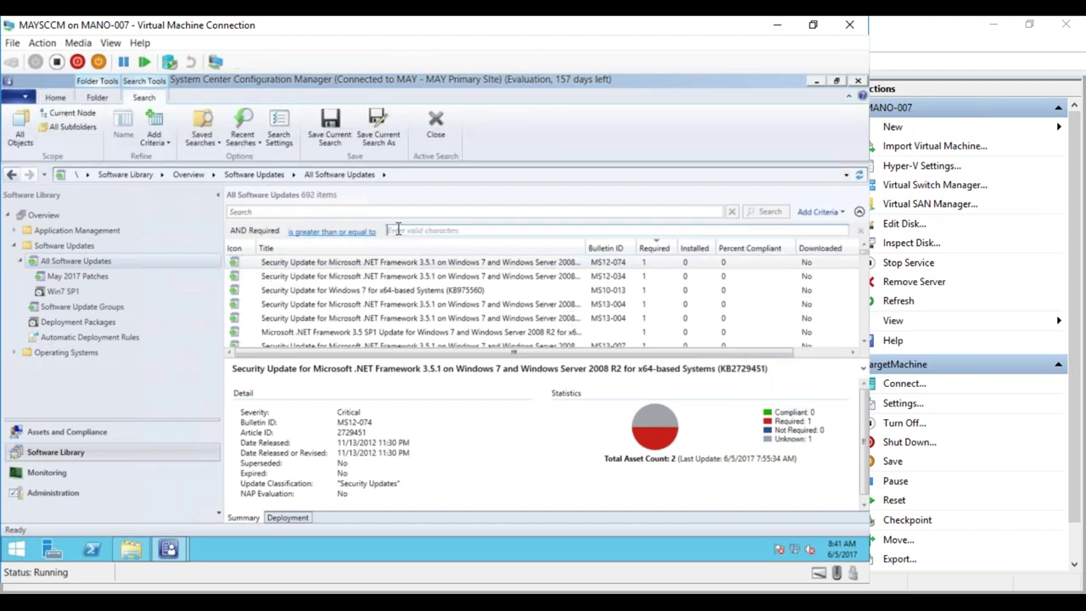
{"action": "type", "text": "1"}
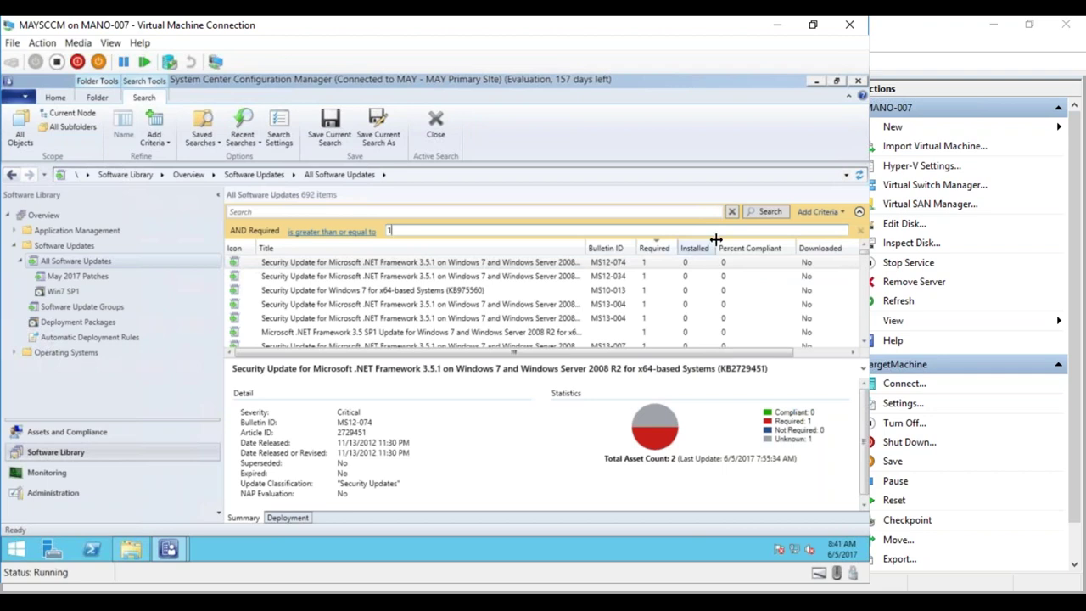
{"action": "left_click", "coordinate": [780, 213]}
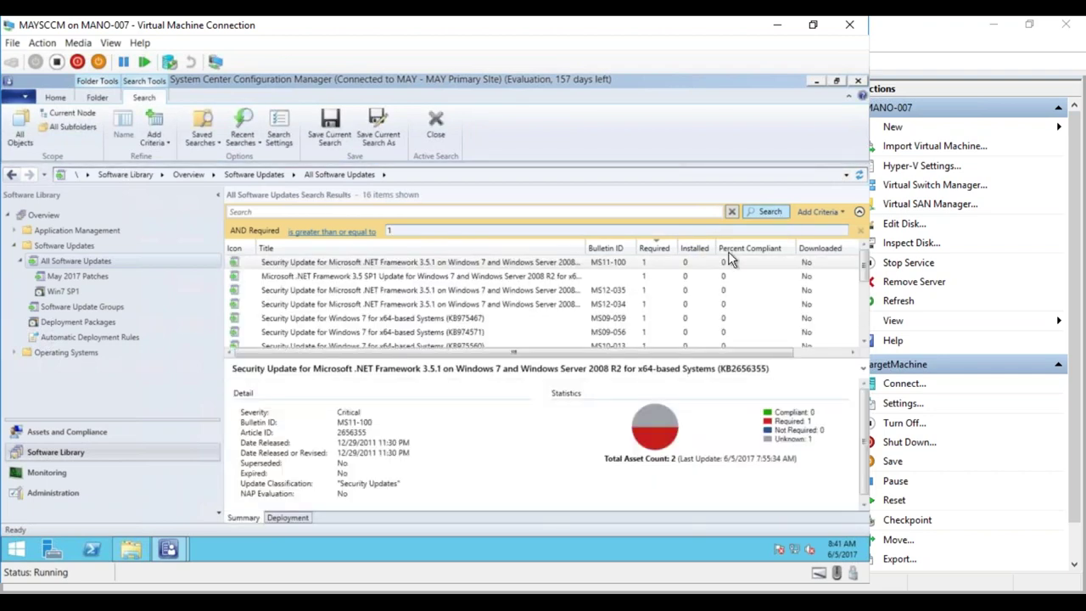
- Review the 16 required updates, then open and refresh the Win7 SP1 update folder
{"action": "left_click_drag", "start_coordinate": [573, 457], "coordinate": [573, 459]}
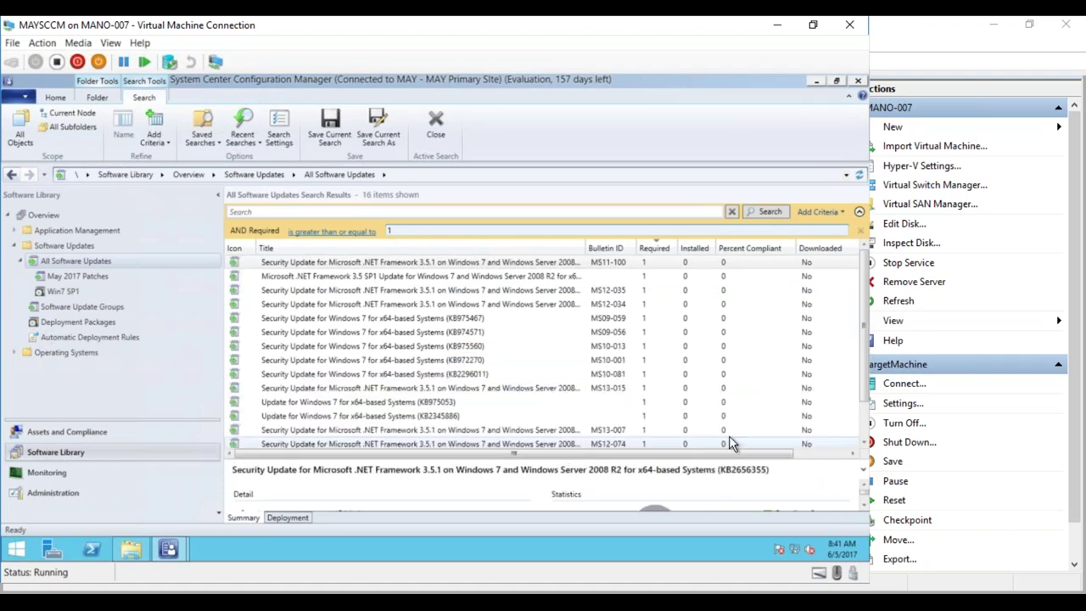
{"action": "left_click", "coordinate": [863, 445]}
{"action": "left_click", "coordinate": [863, 446]}
{"action": "left_click", "coordinate": [863, 445]}
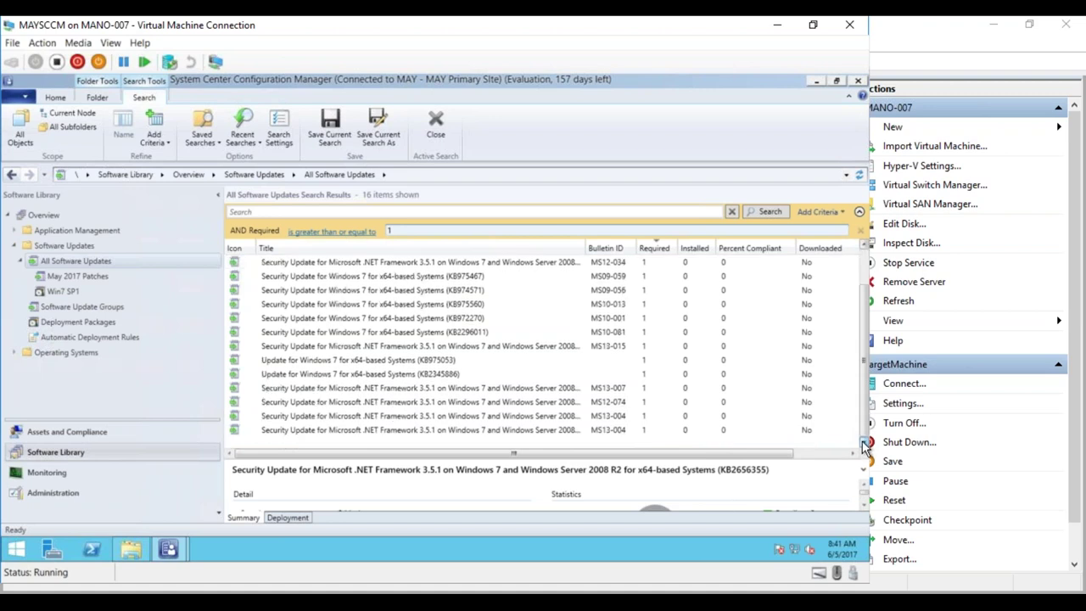
{"action": "left_click", "coordinate": [839, 453]}
{"action": "left_click_drag", "start_coordinate": [832, 456], "coordinate": [733, 458]}
{"action": "left_click", "coordinate": [805, 452]}
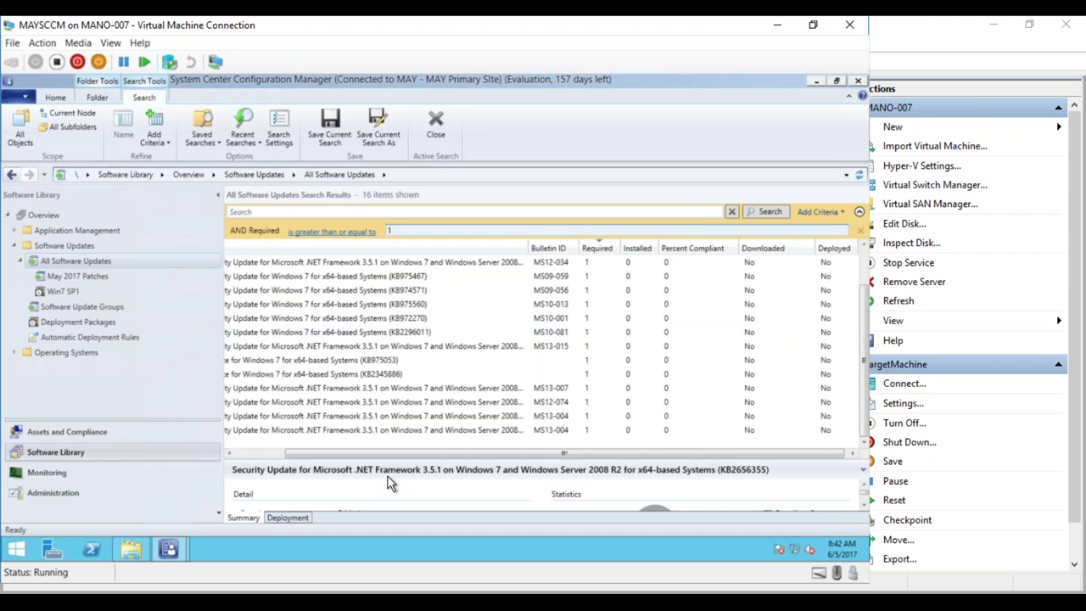
{"action": "left_click", "coordinate": [92, 291]}
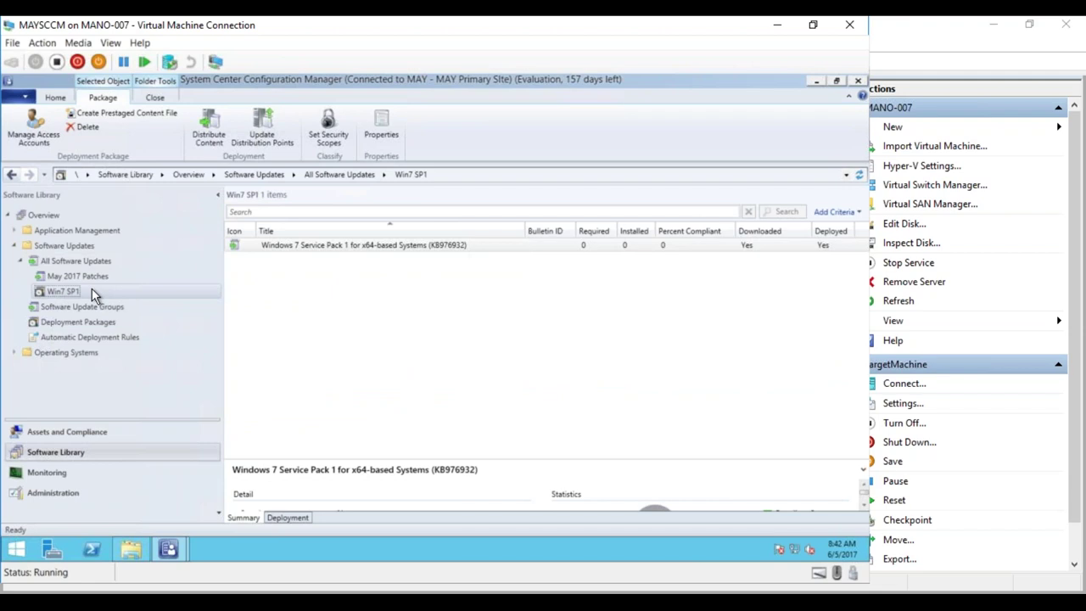
{"action": "left_click", "coordinate": [859, 175]}
- Switch to the TargetMachine VM, whose Software Center lists Windows 7 SP1 (KB976932) as Installing
{"action": "mouse_move", "coordinate": [246, 598]}
{"action": "left_click", "coordinate": [322, 547]}
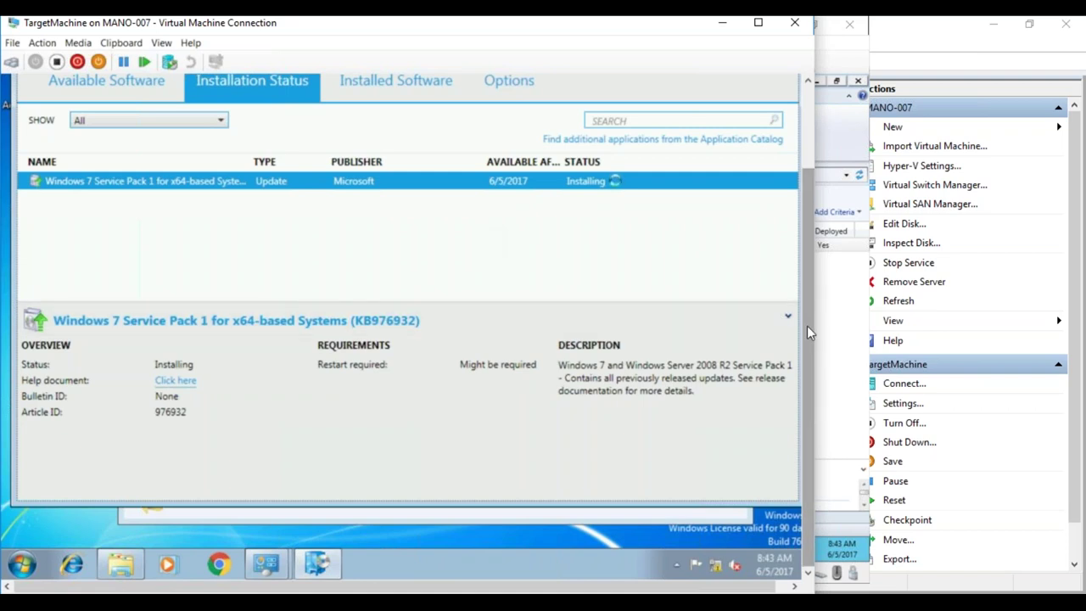
- Confirm SP1 is still installing in Software Center, then switch to the MAY_Test01 VM window
{"action": "left_click_drag", "start_coordinate": [806, 336], "coordinate": [816, 246]}
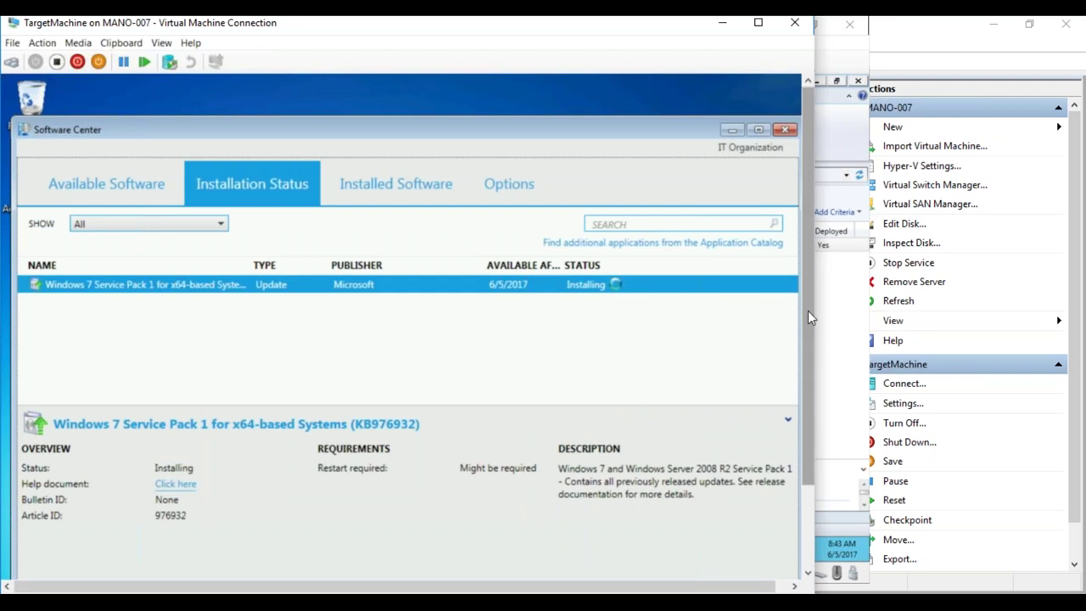
{"action": "scroll", "coordinate": [797, 386], "scroll_direction": "down", "scroll_amount": 3}
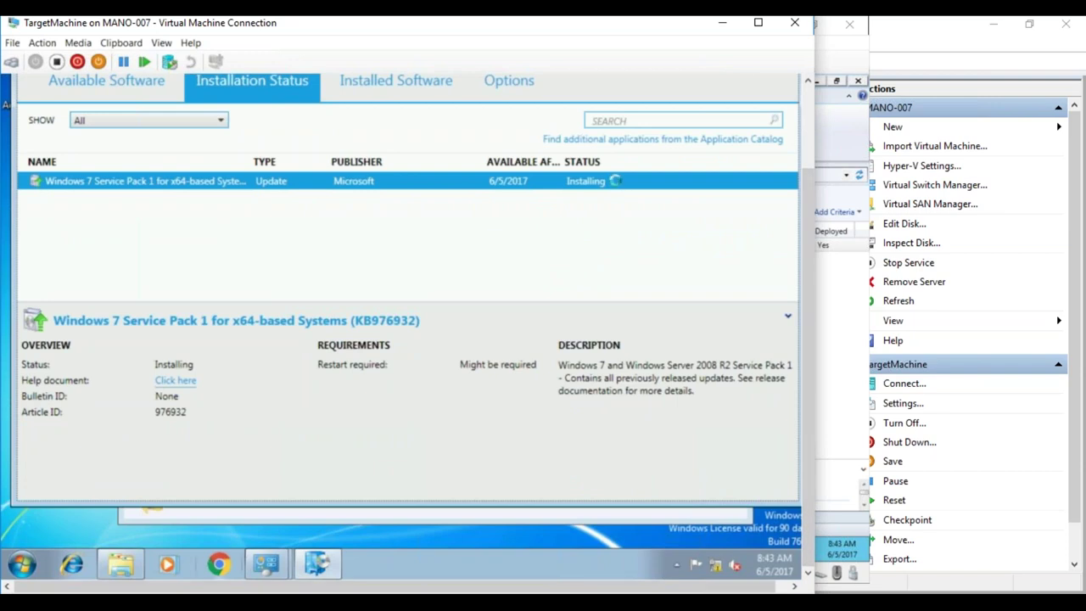
{"action": "left_click", "coordinate": [191, 591]}
{"action": "left_click", "coordinate": [191, 590]}
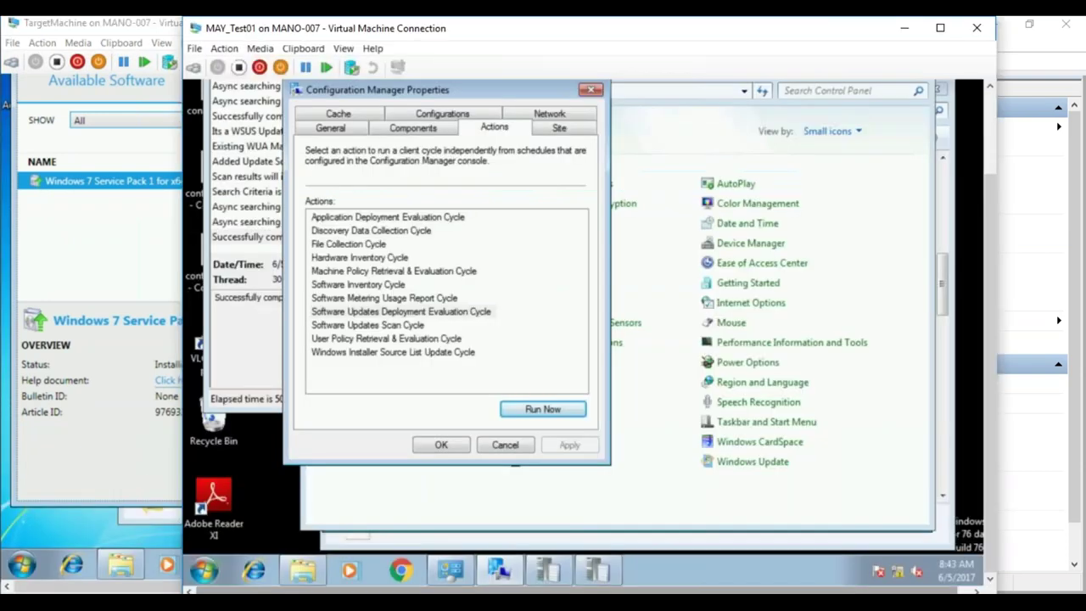